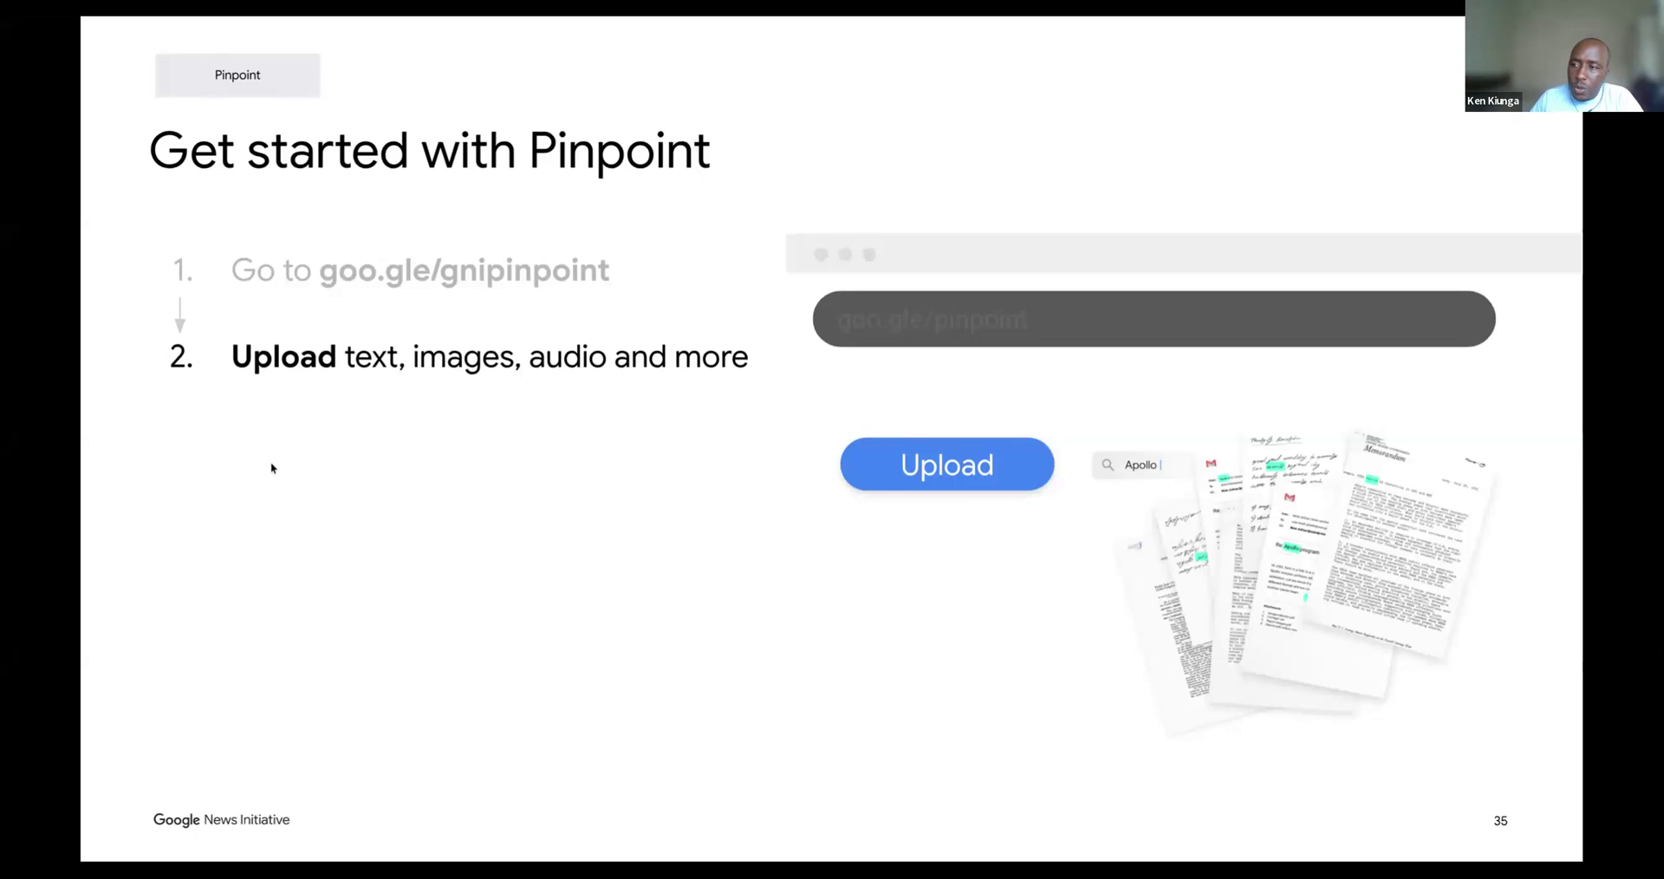
key("Right")
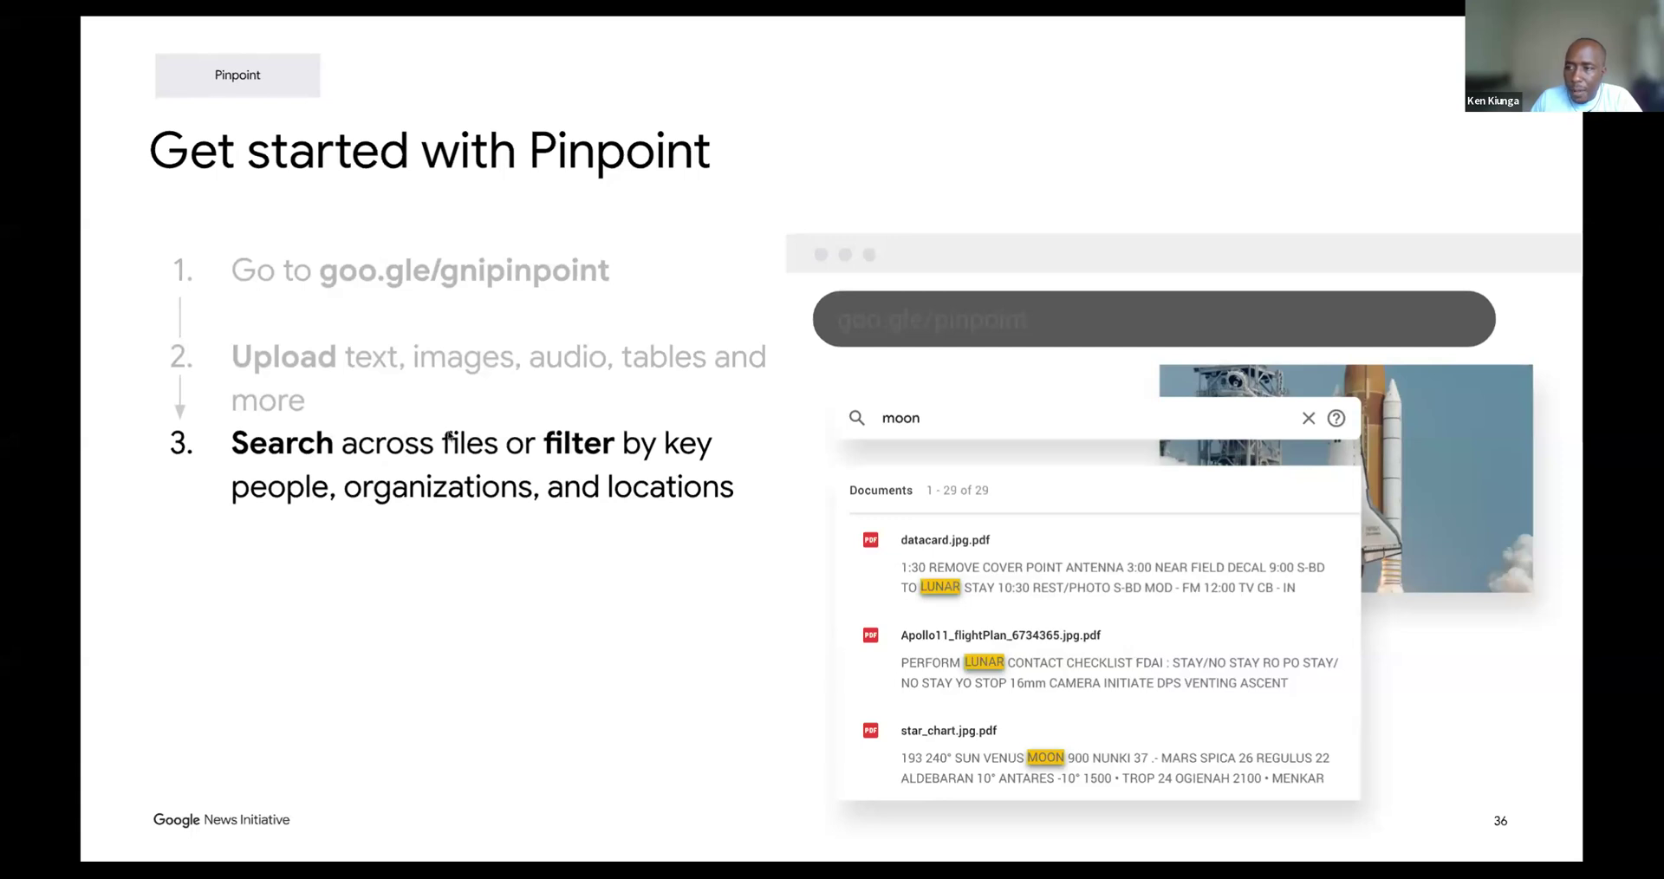
key("Right")
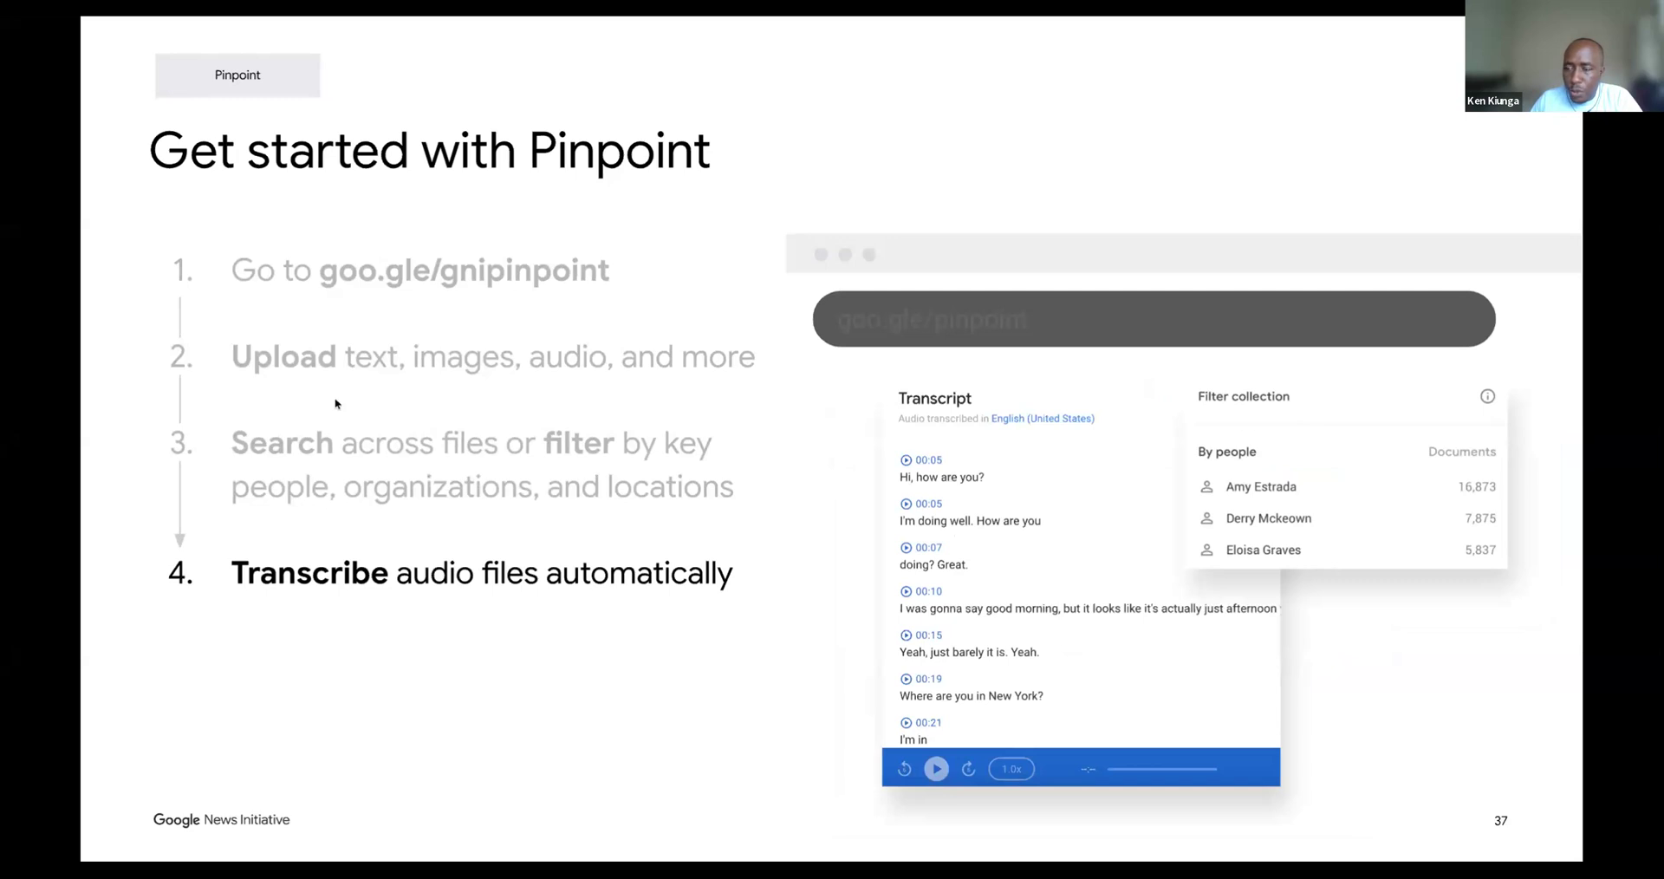
key("Right")
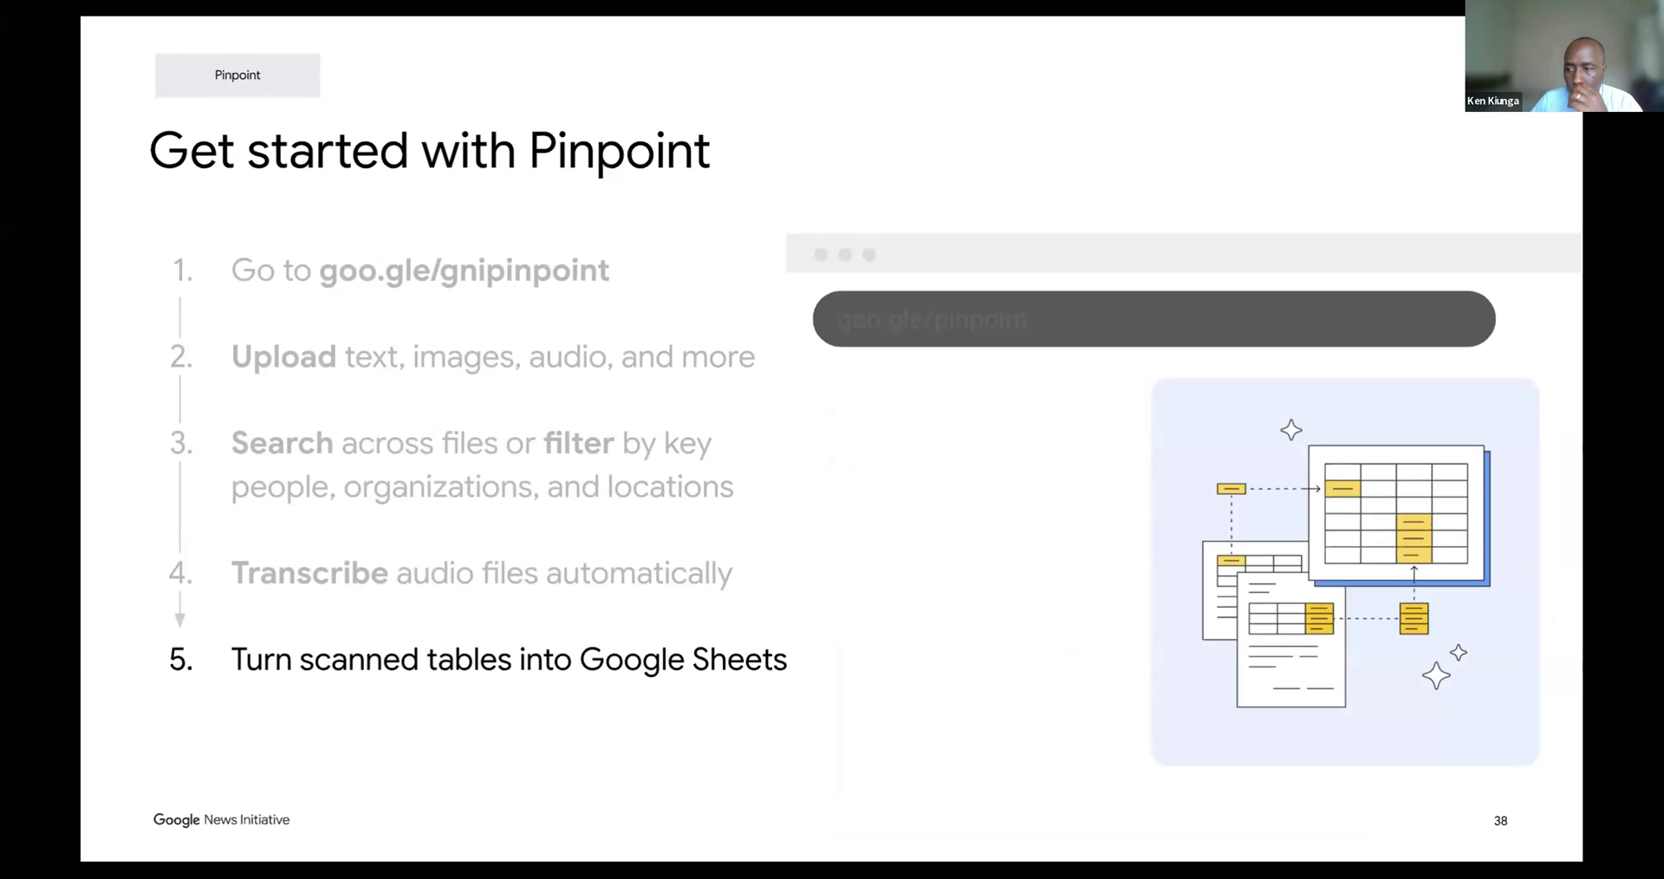
key("Right")
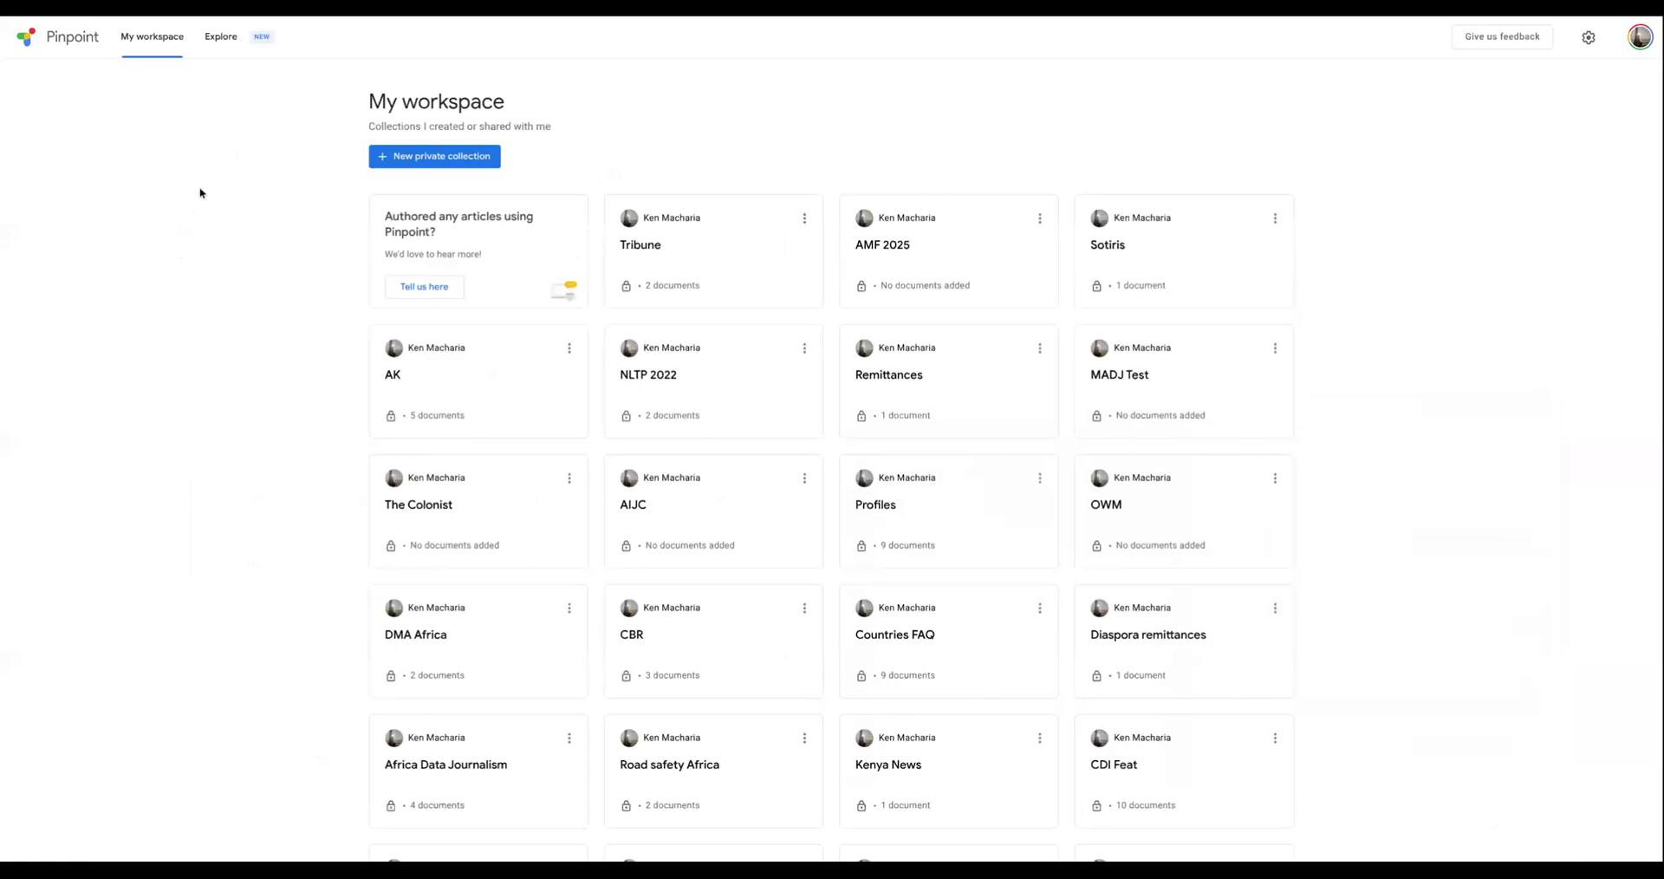
- Enlarge and reload the My workspace page and look over its list of collections
key("ctrl+plus")
key("ctrl+plus")
key("ctrl+plus")
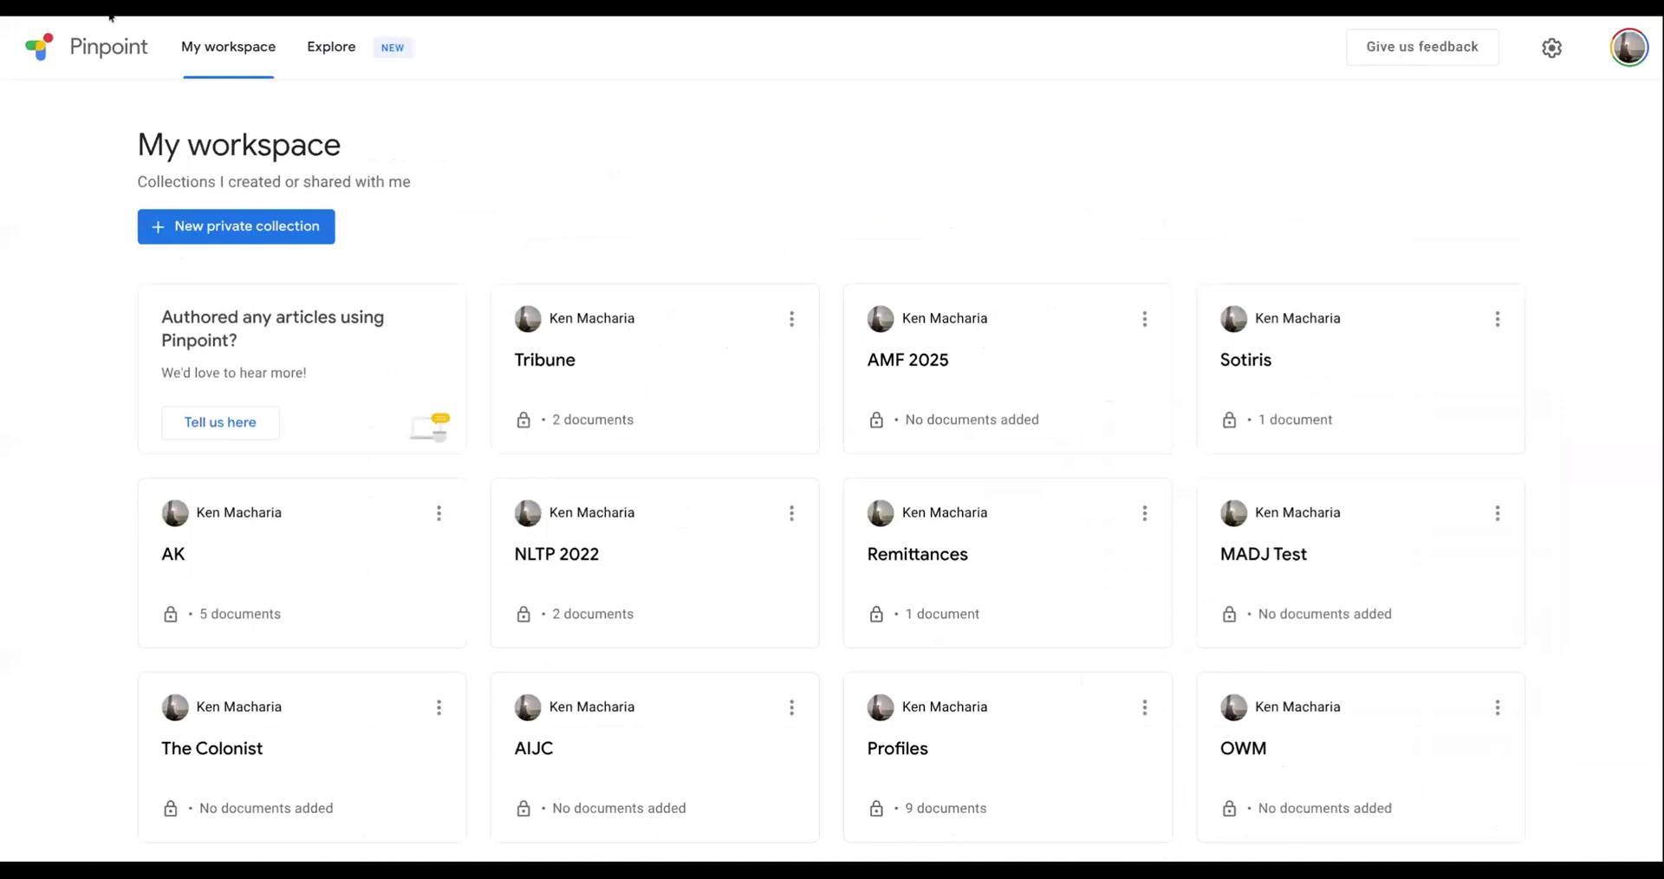
key("ctrl+r")
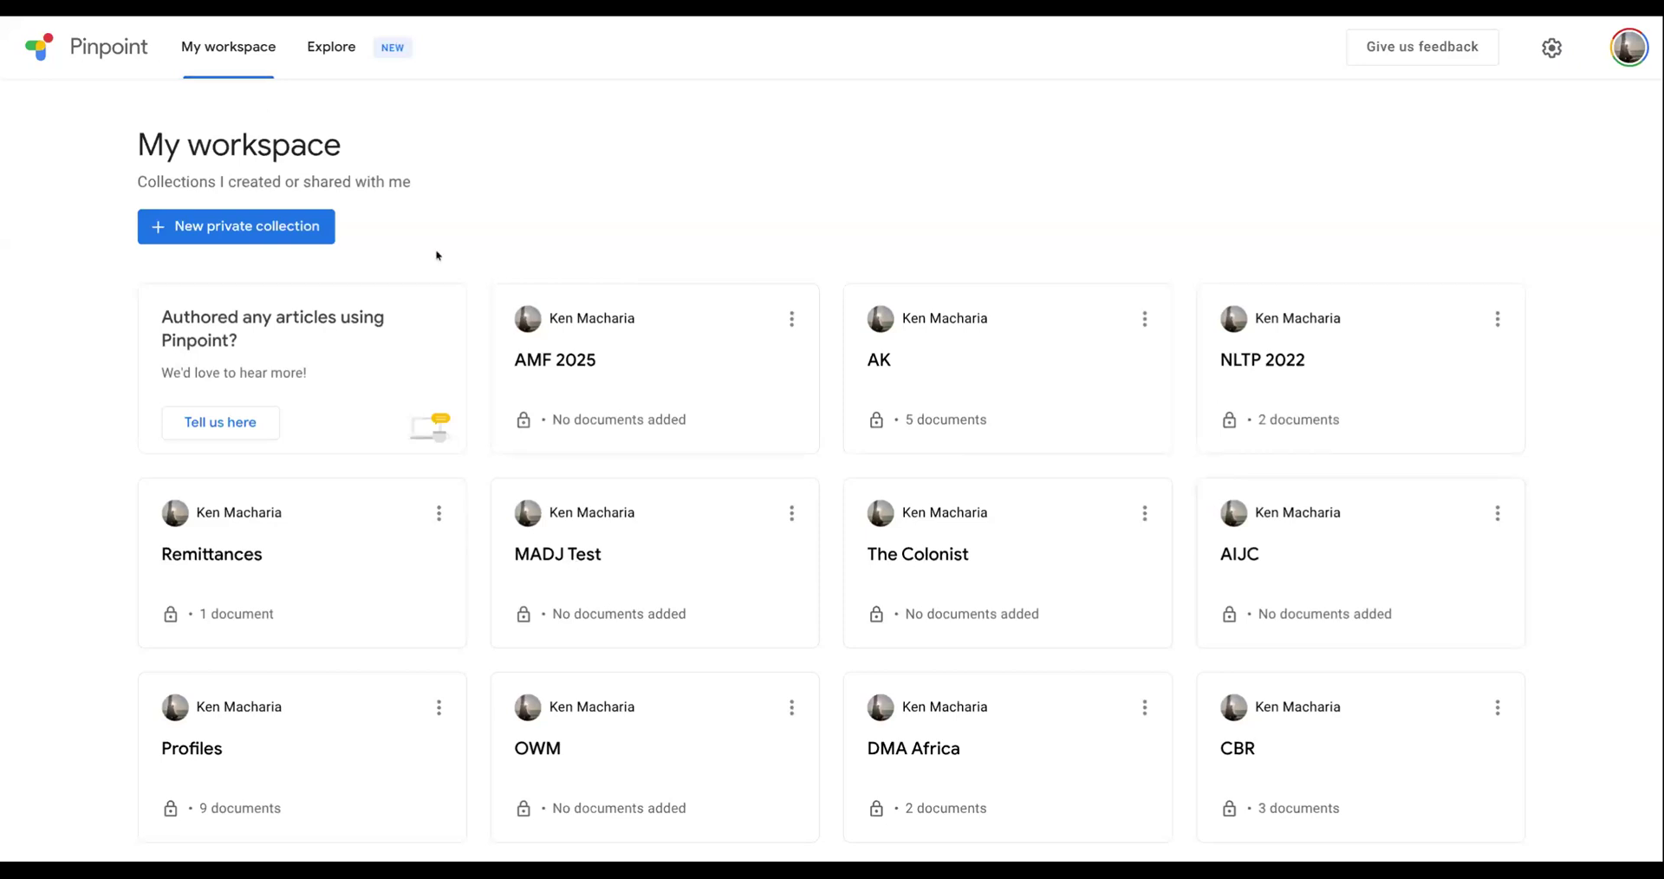
scroll(481, 400, "down", 7)
scroll(481, 399, "up", 7)
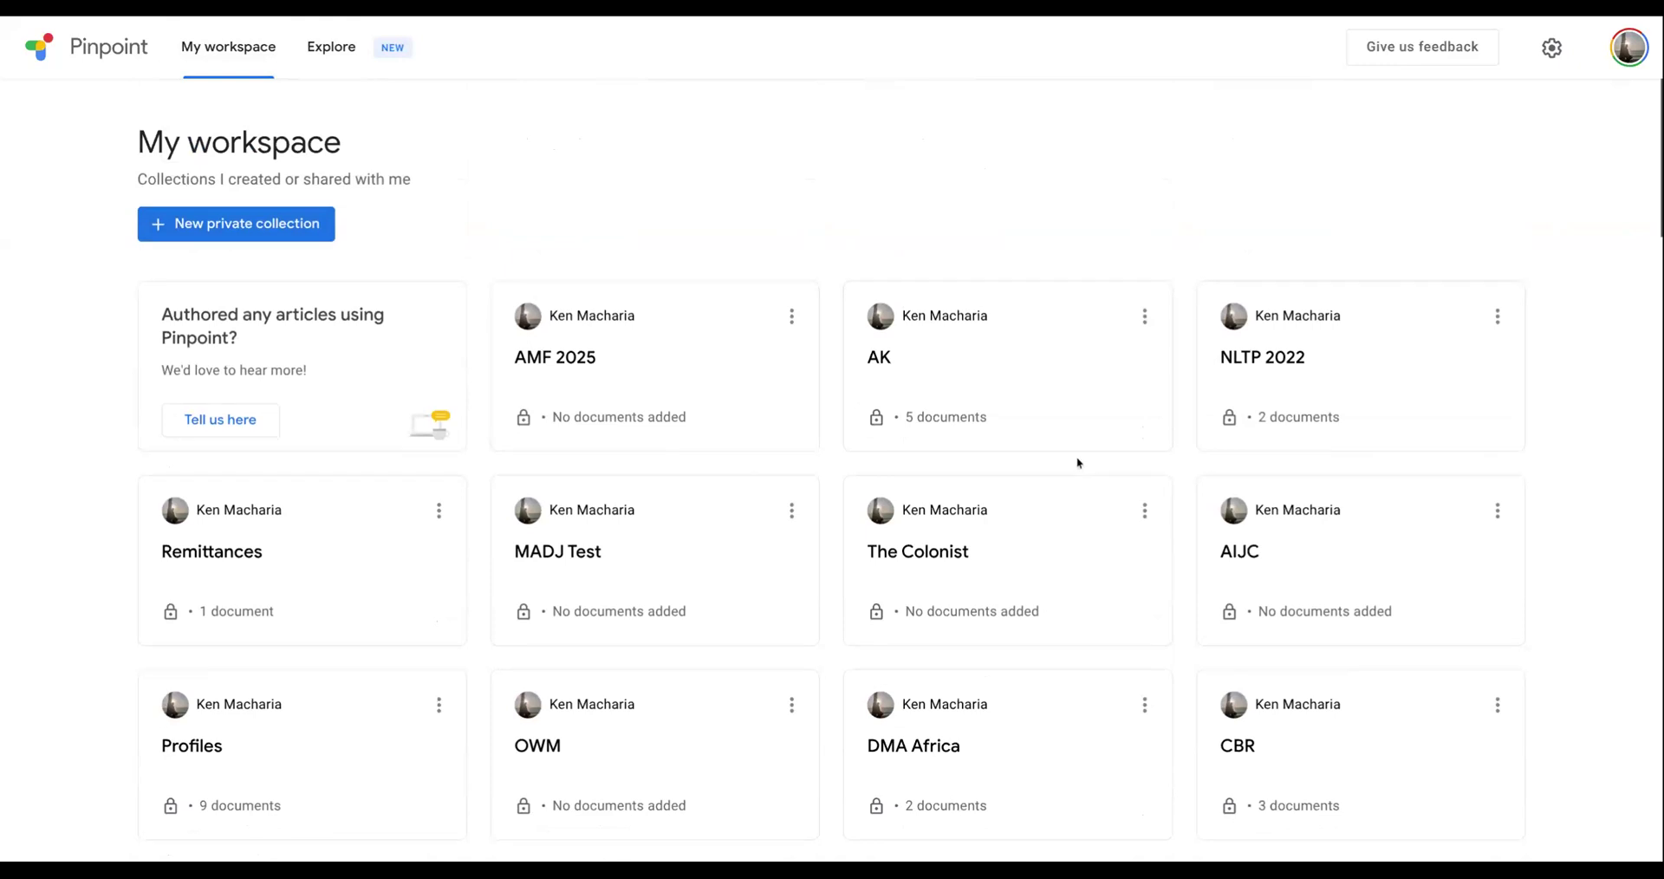
scroll(1078, 465, "down", 1)
scroll(942, 216, "up", 1)
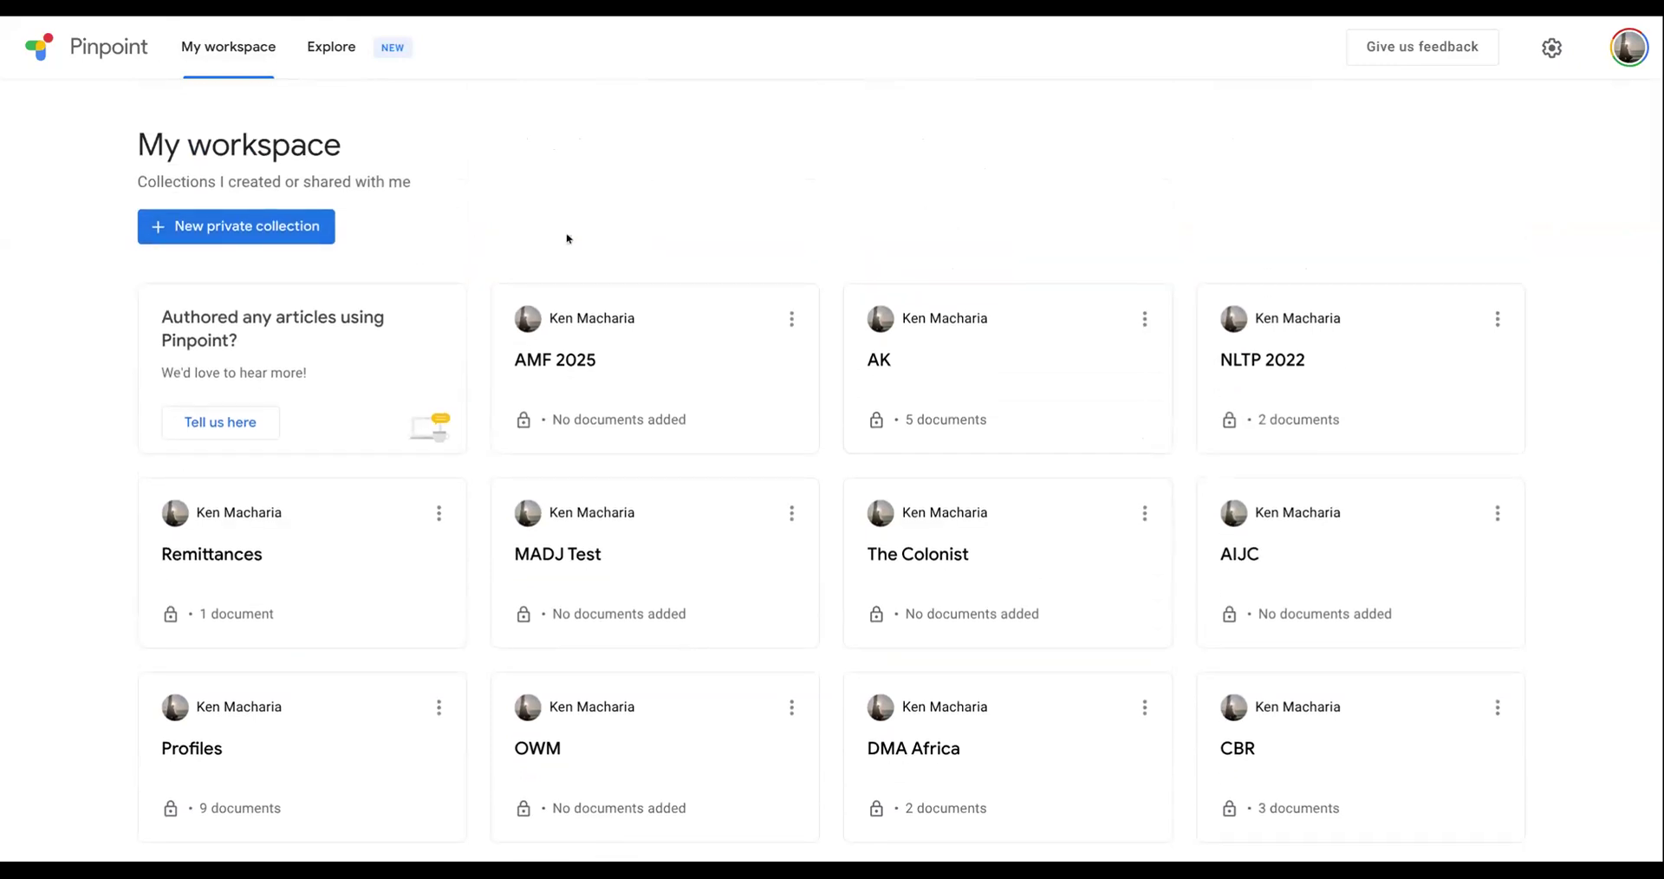
- Show the public collections in Explore and look through the organizations available for filtering
left_click(332, 65)
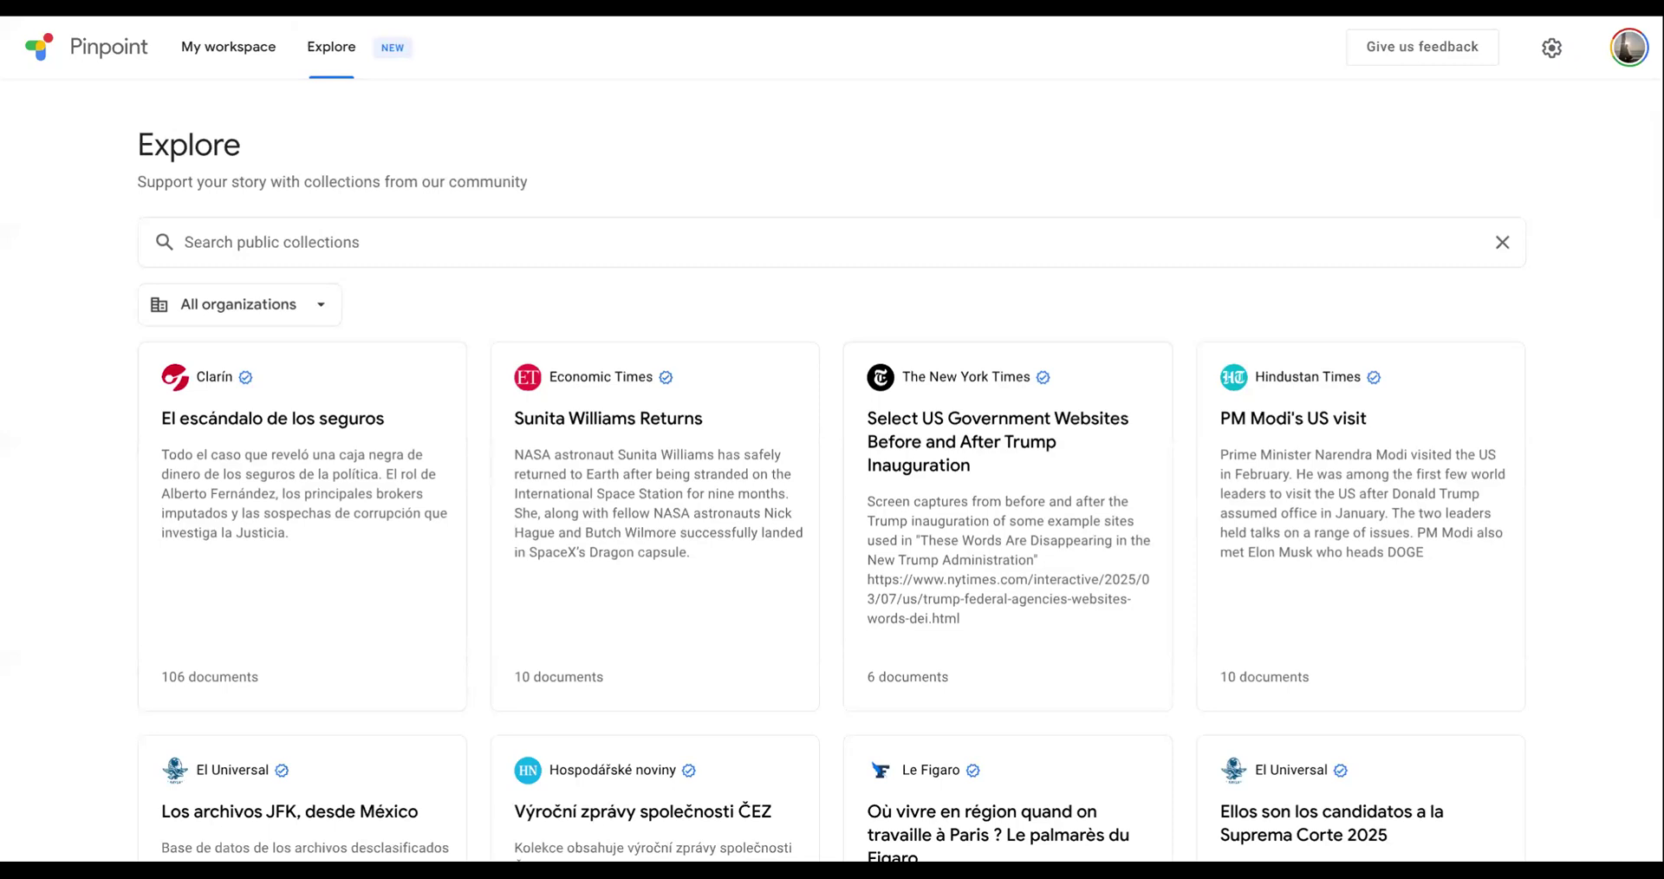
scroll(475, 577, "down", 1)
left_click(243, 235)
scroll(239, 357, "down", 10)
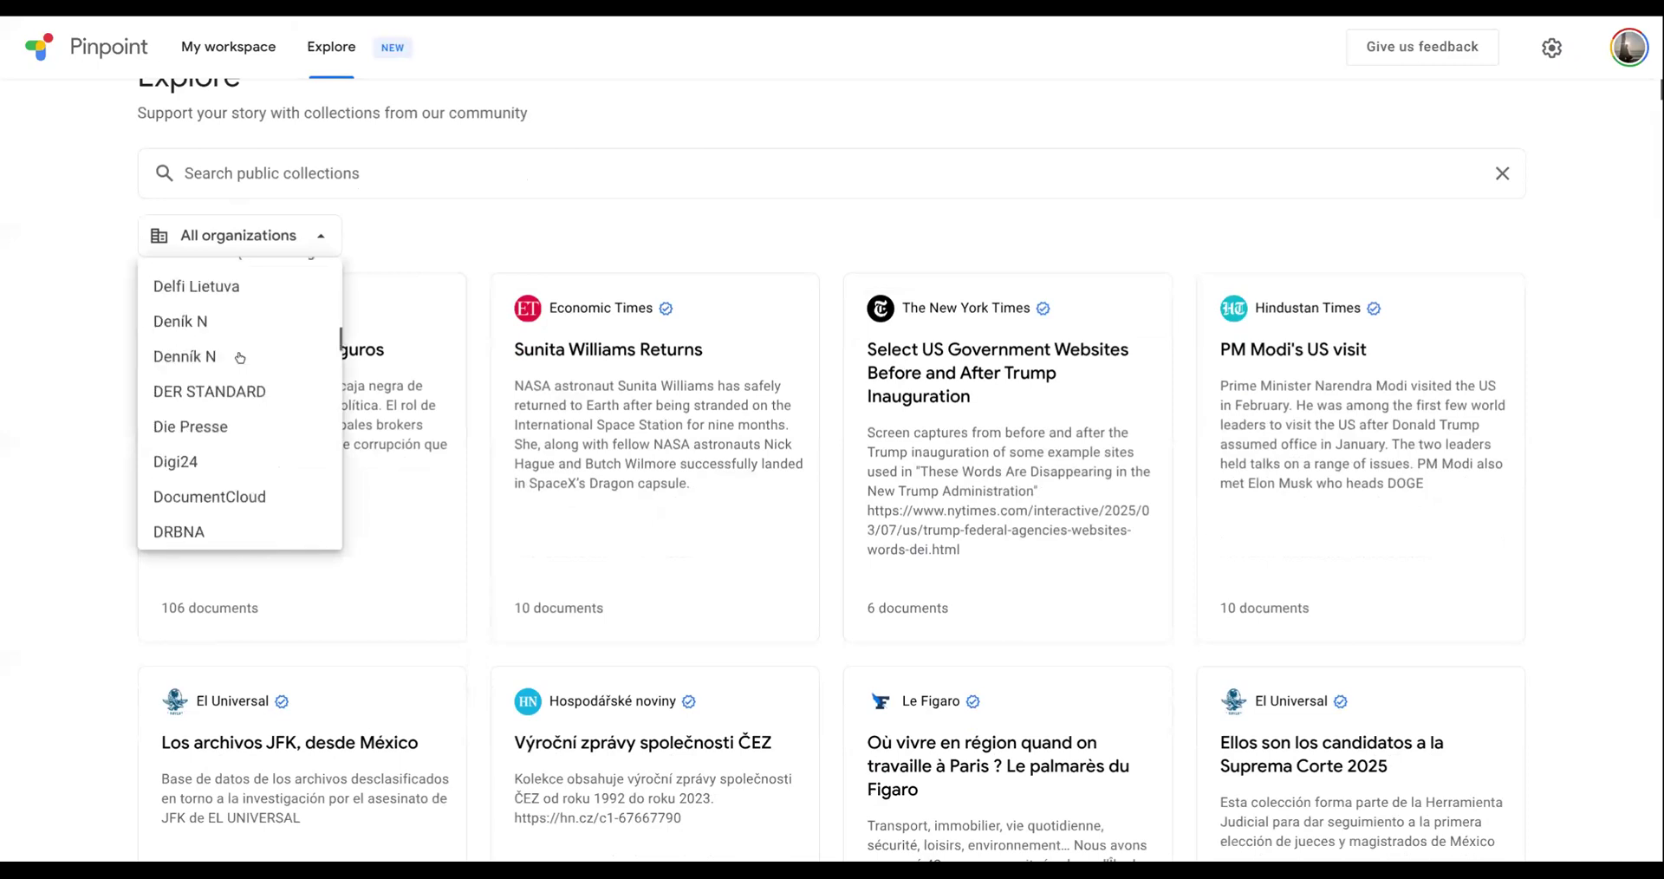
scroll(239, 357, "down", 10)
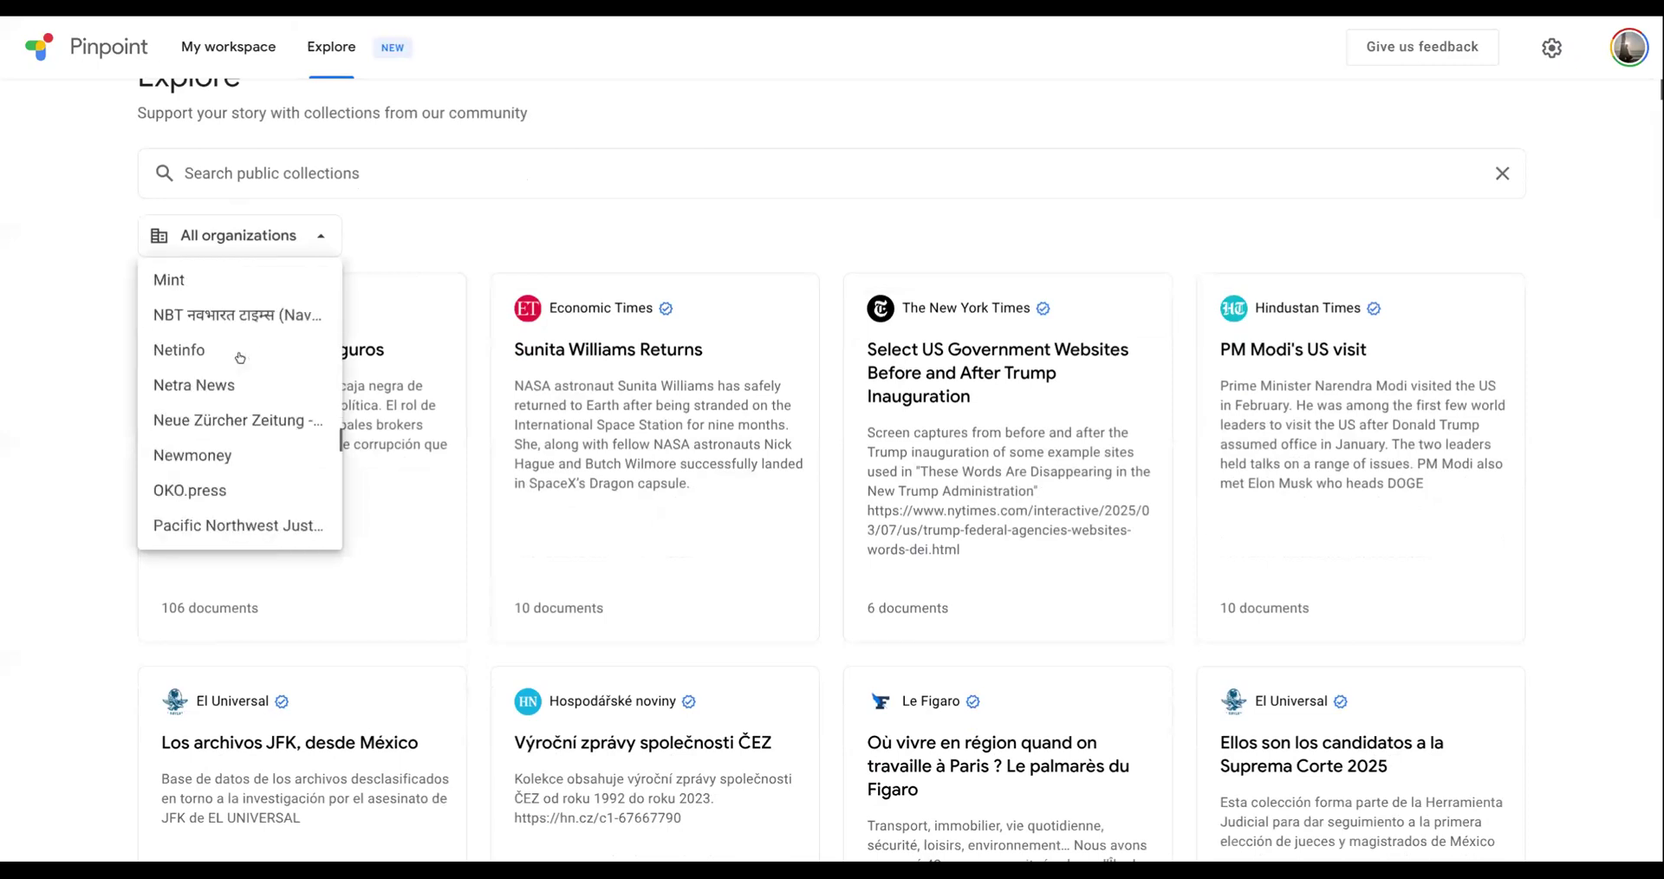
left_click(743, 132)
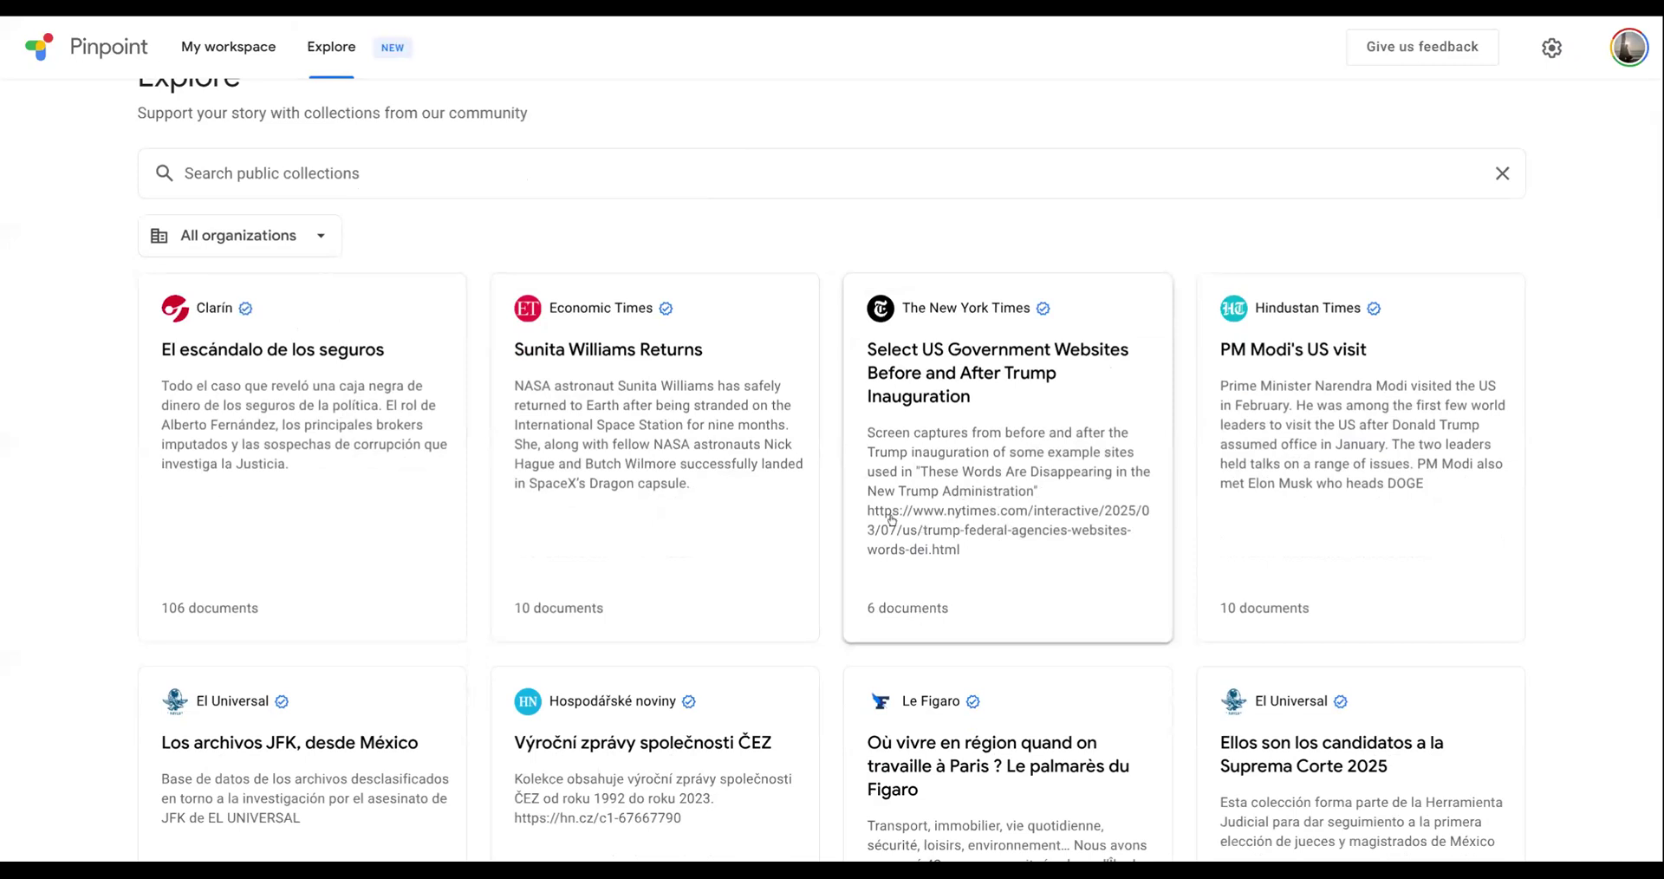
- Read the HeadStart Memo of March 21 2025 in The New York Times' US government websites collection and return to its documents
left_click(948, 358)
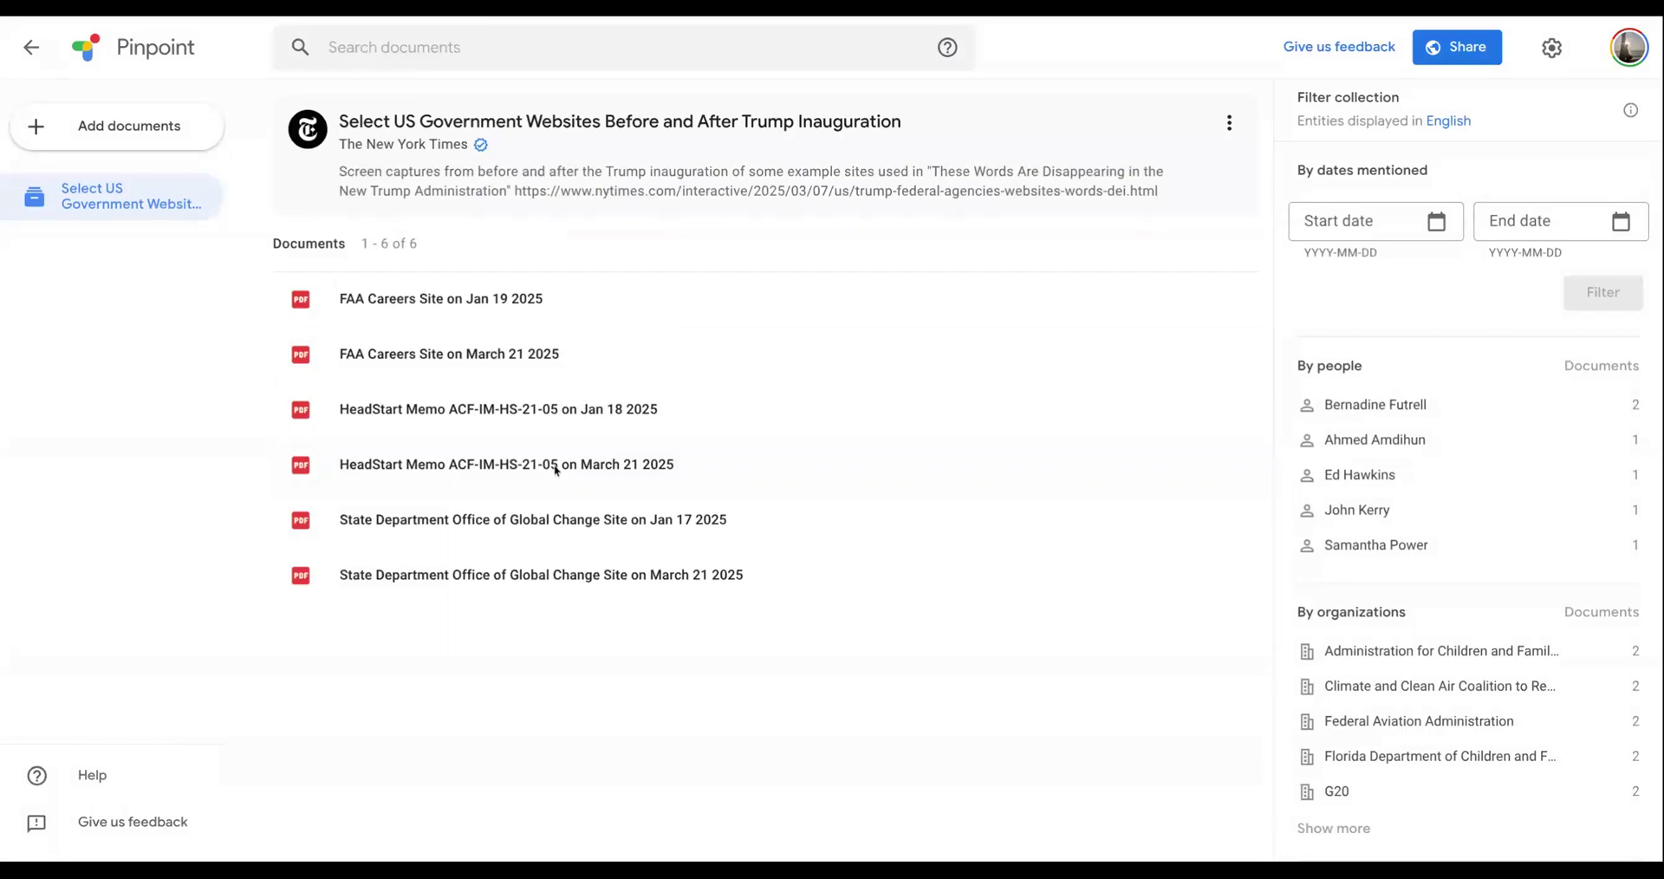
left_click(556, 467)
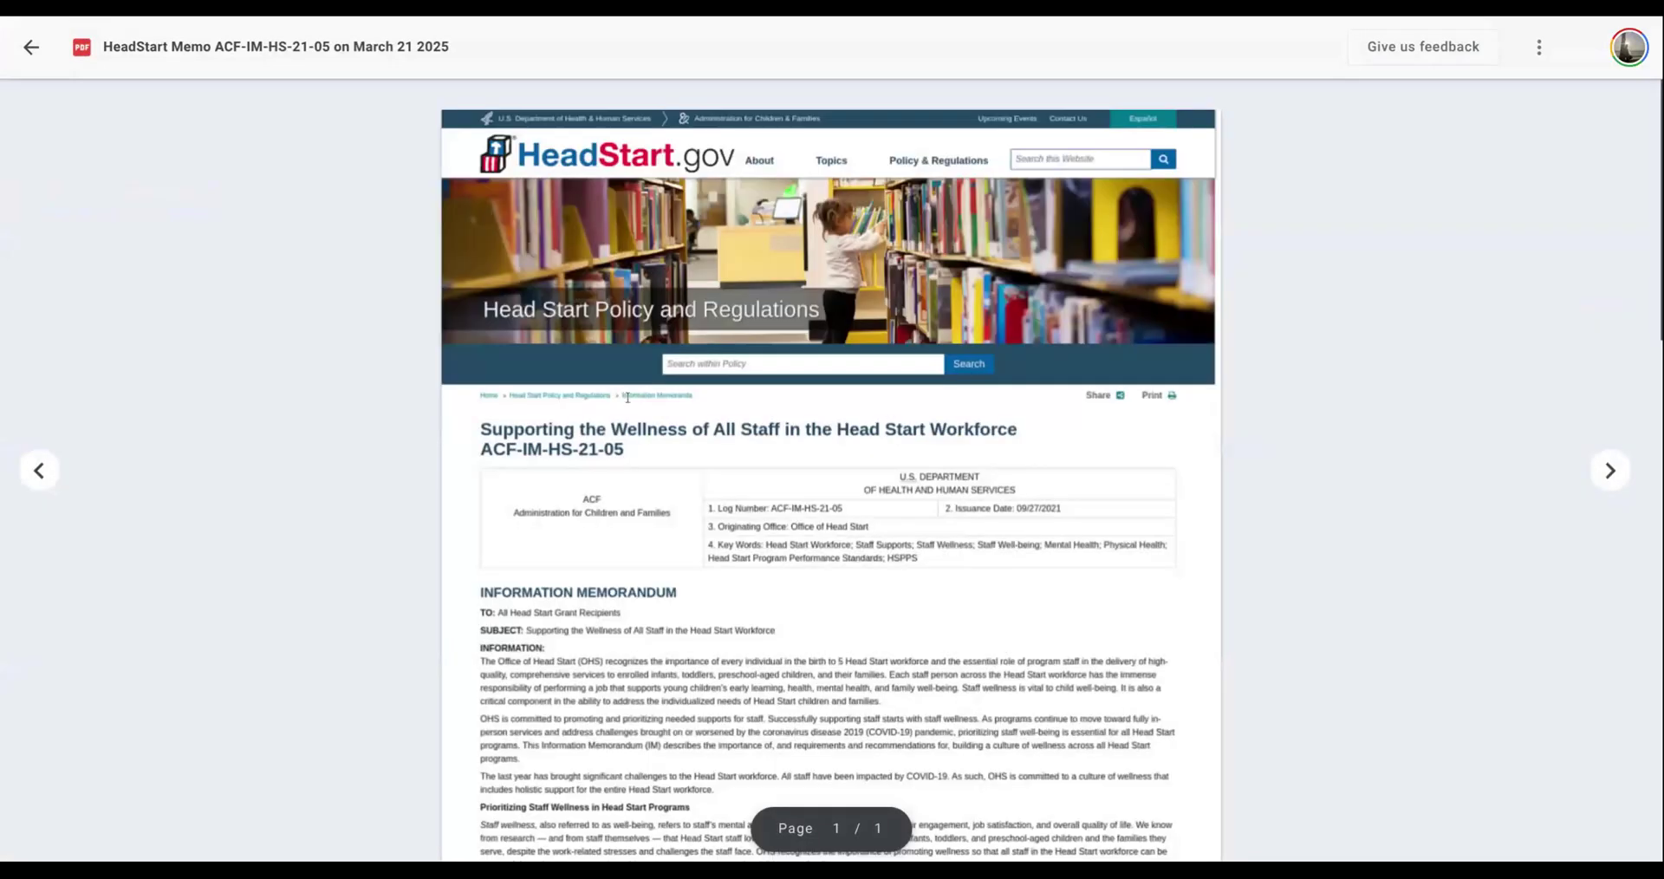
scroll(628, 398, "down", 3)
scroll(628, 398, "down", 6)
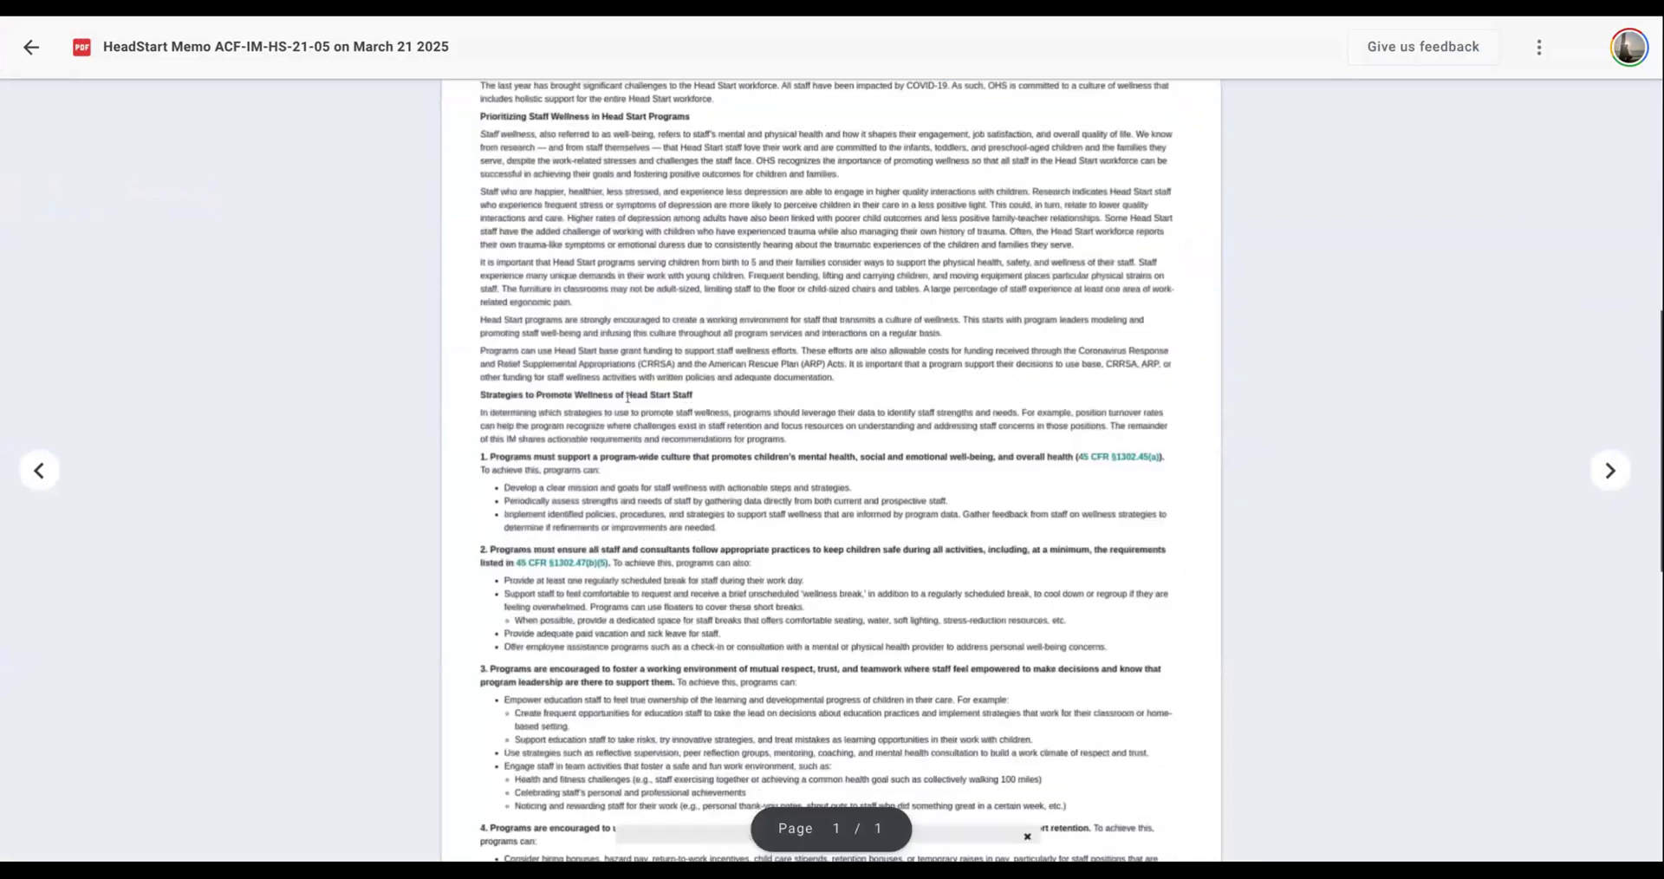
scroll(627, 398, "down", 5)
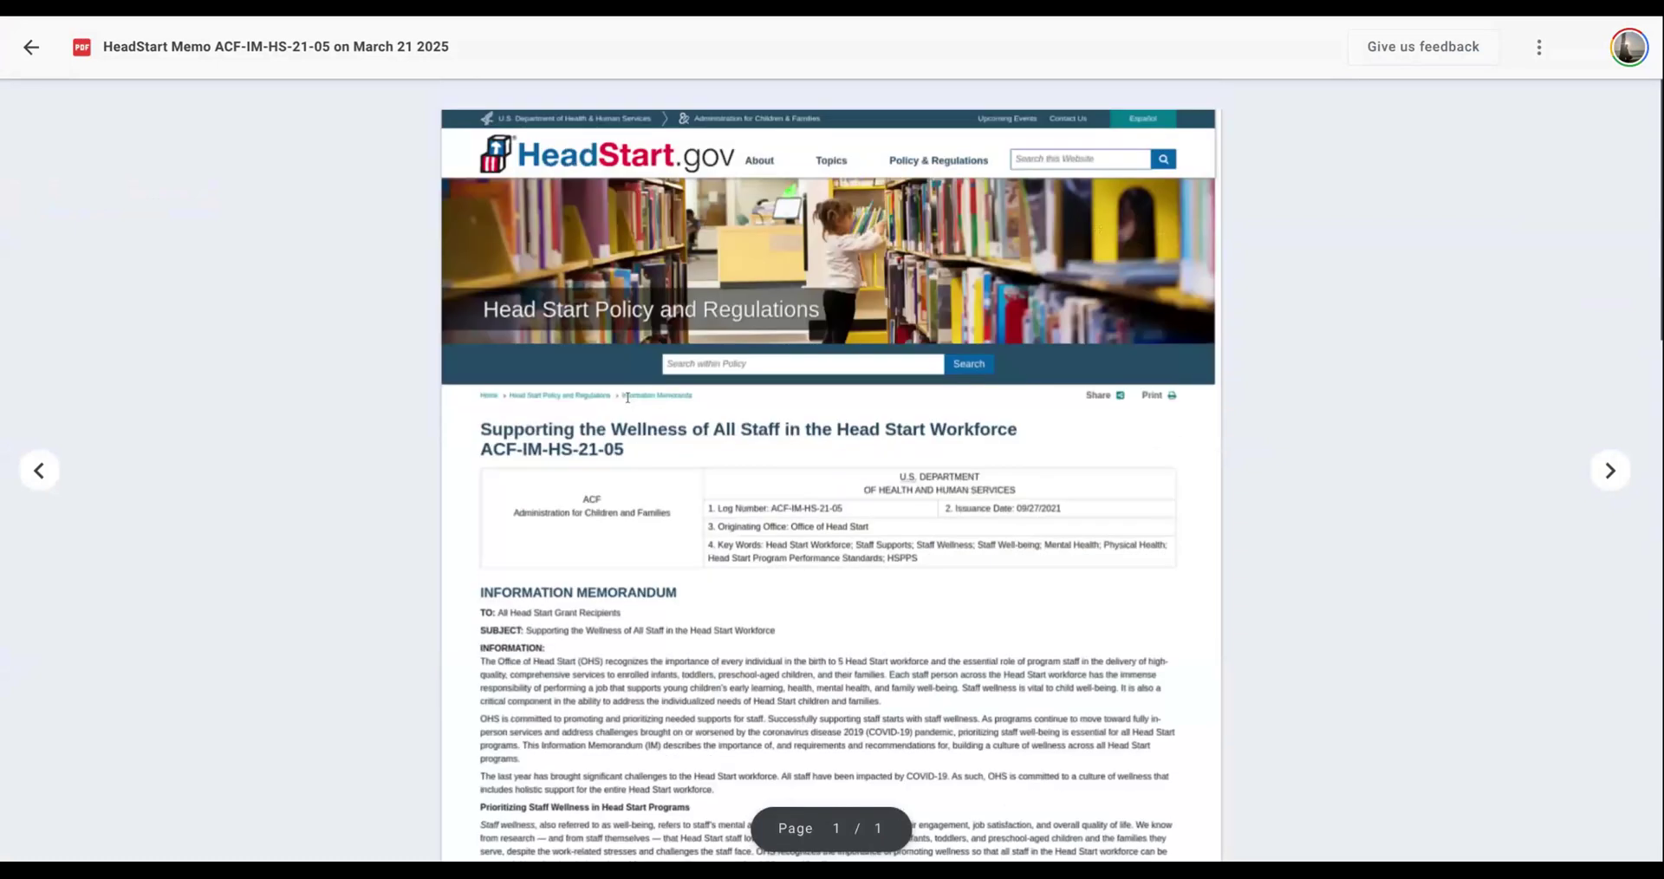
left_click(32, 50)
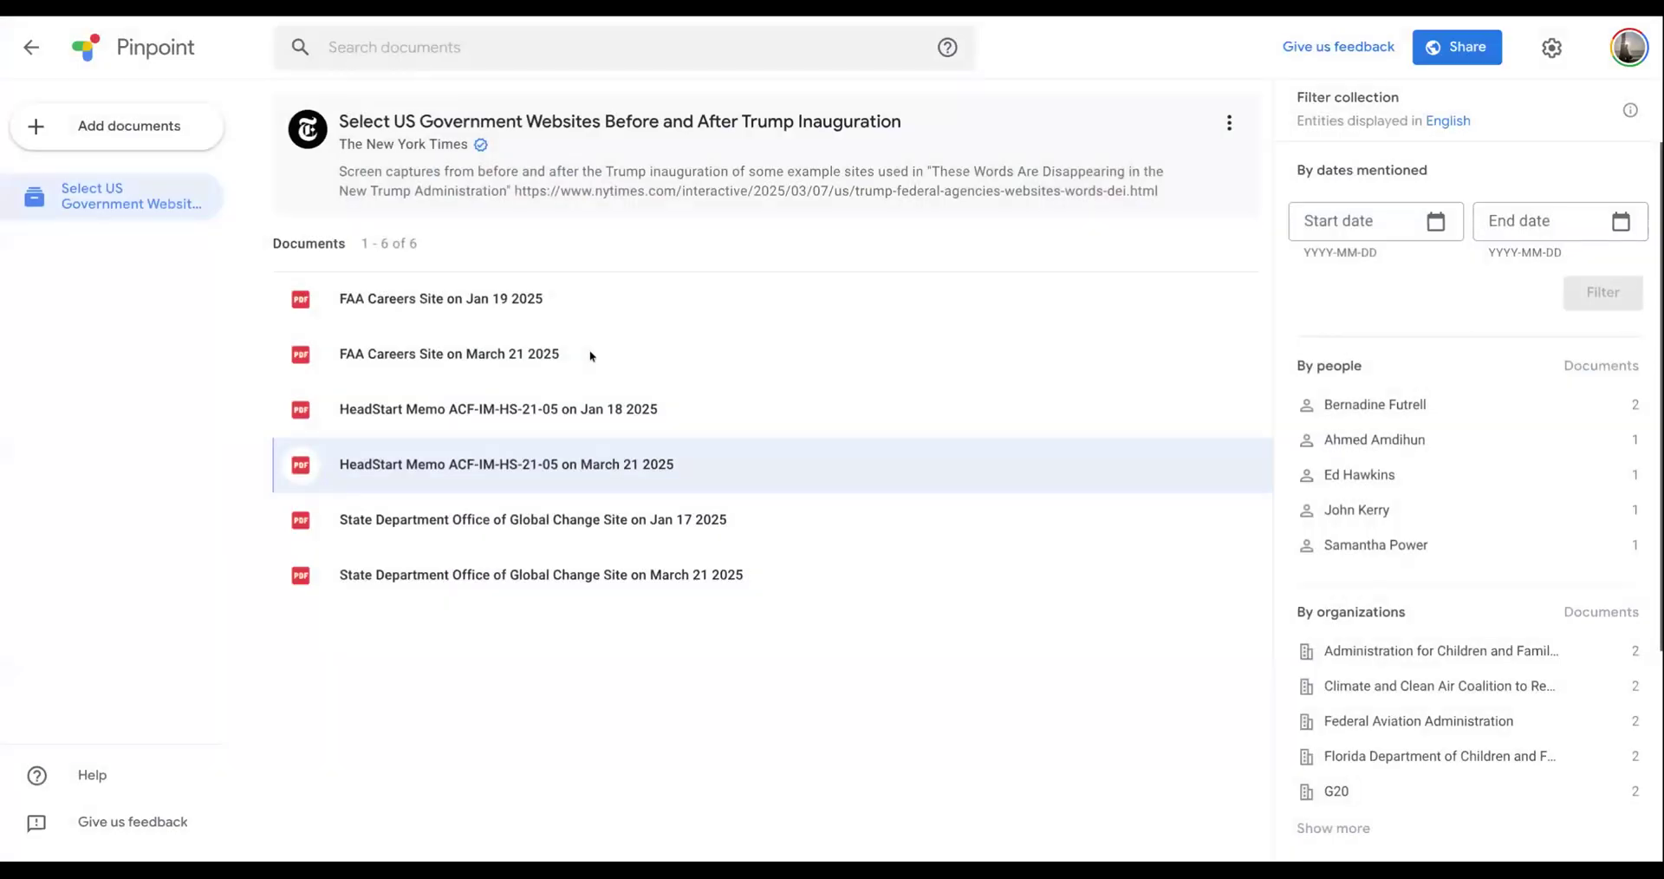
- Search the collection's documents for "Work" and look through the matching passages
left_click(428, 60)
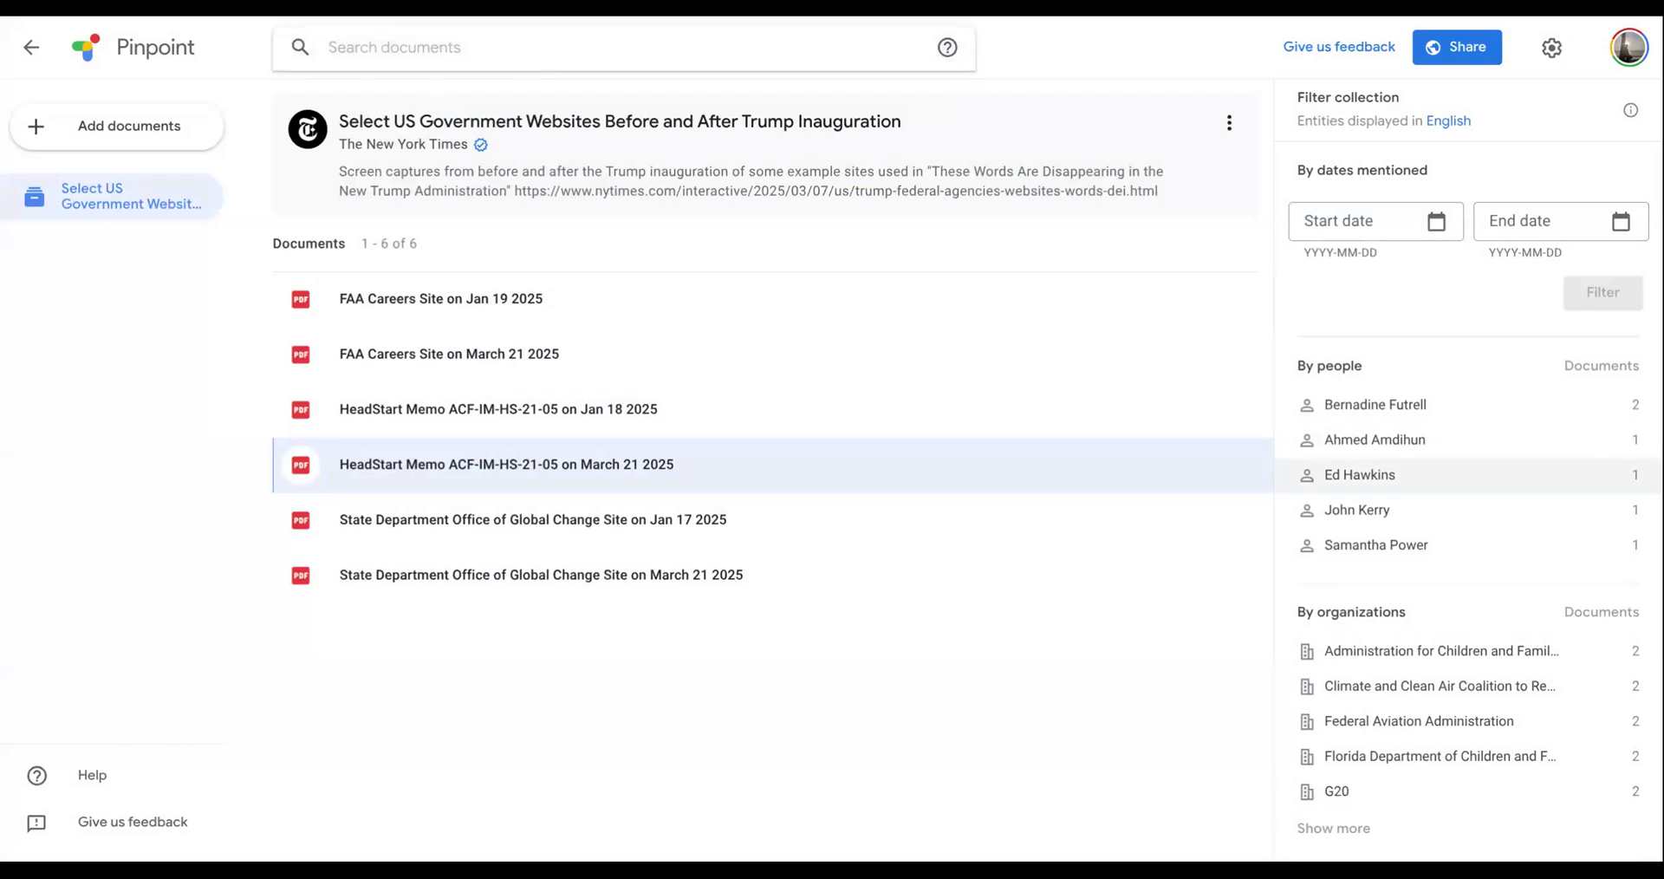
type("Work")
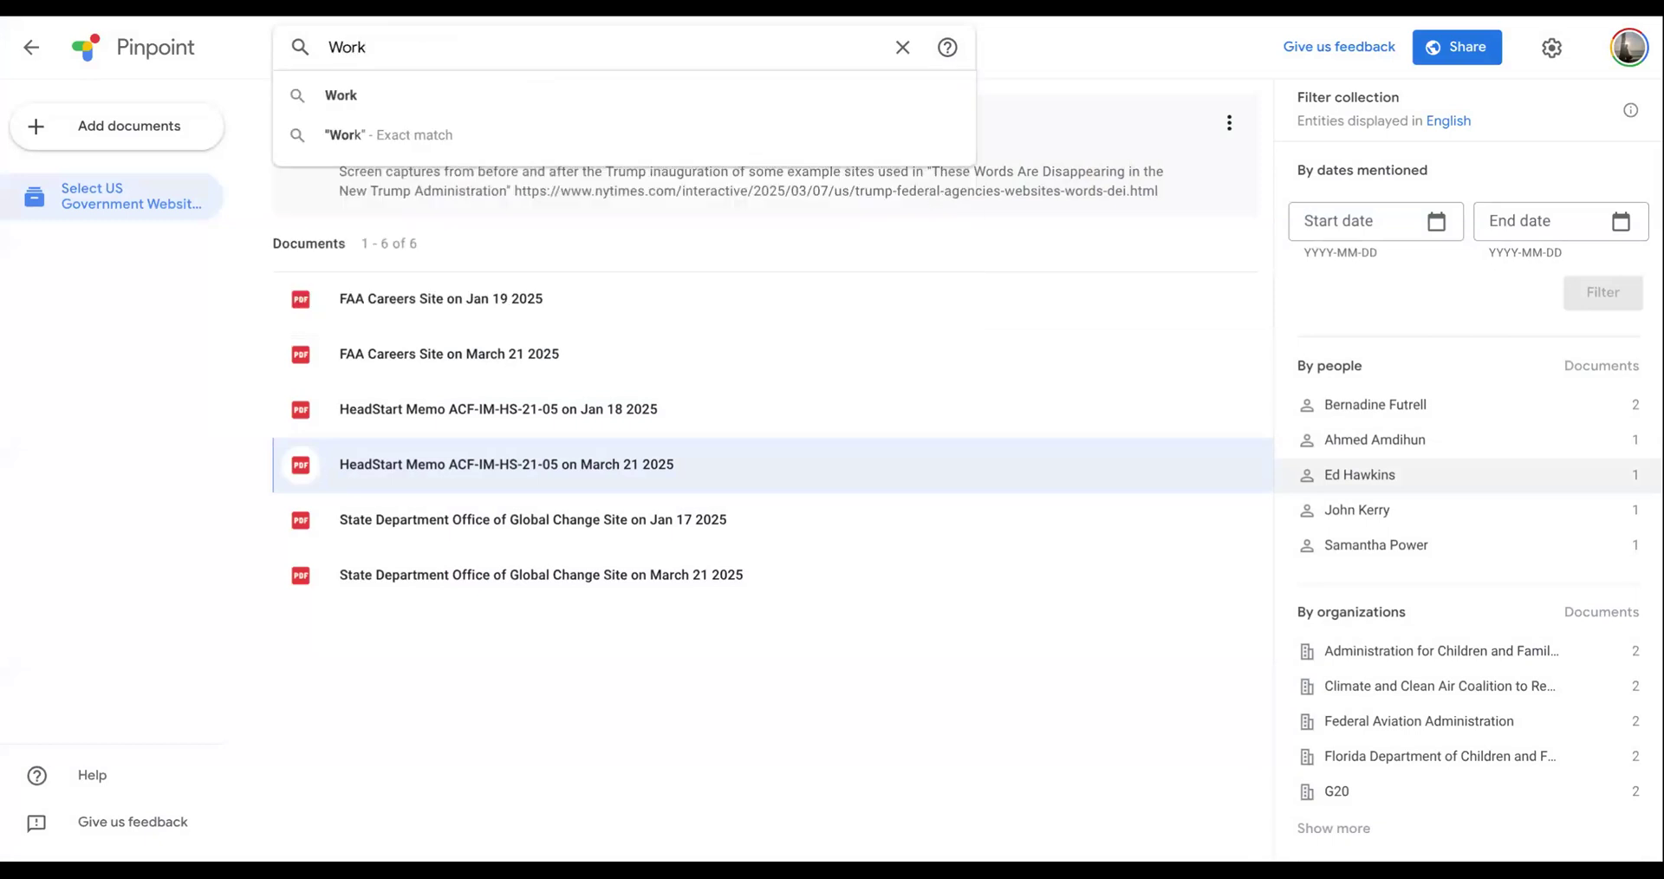
key("Return")
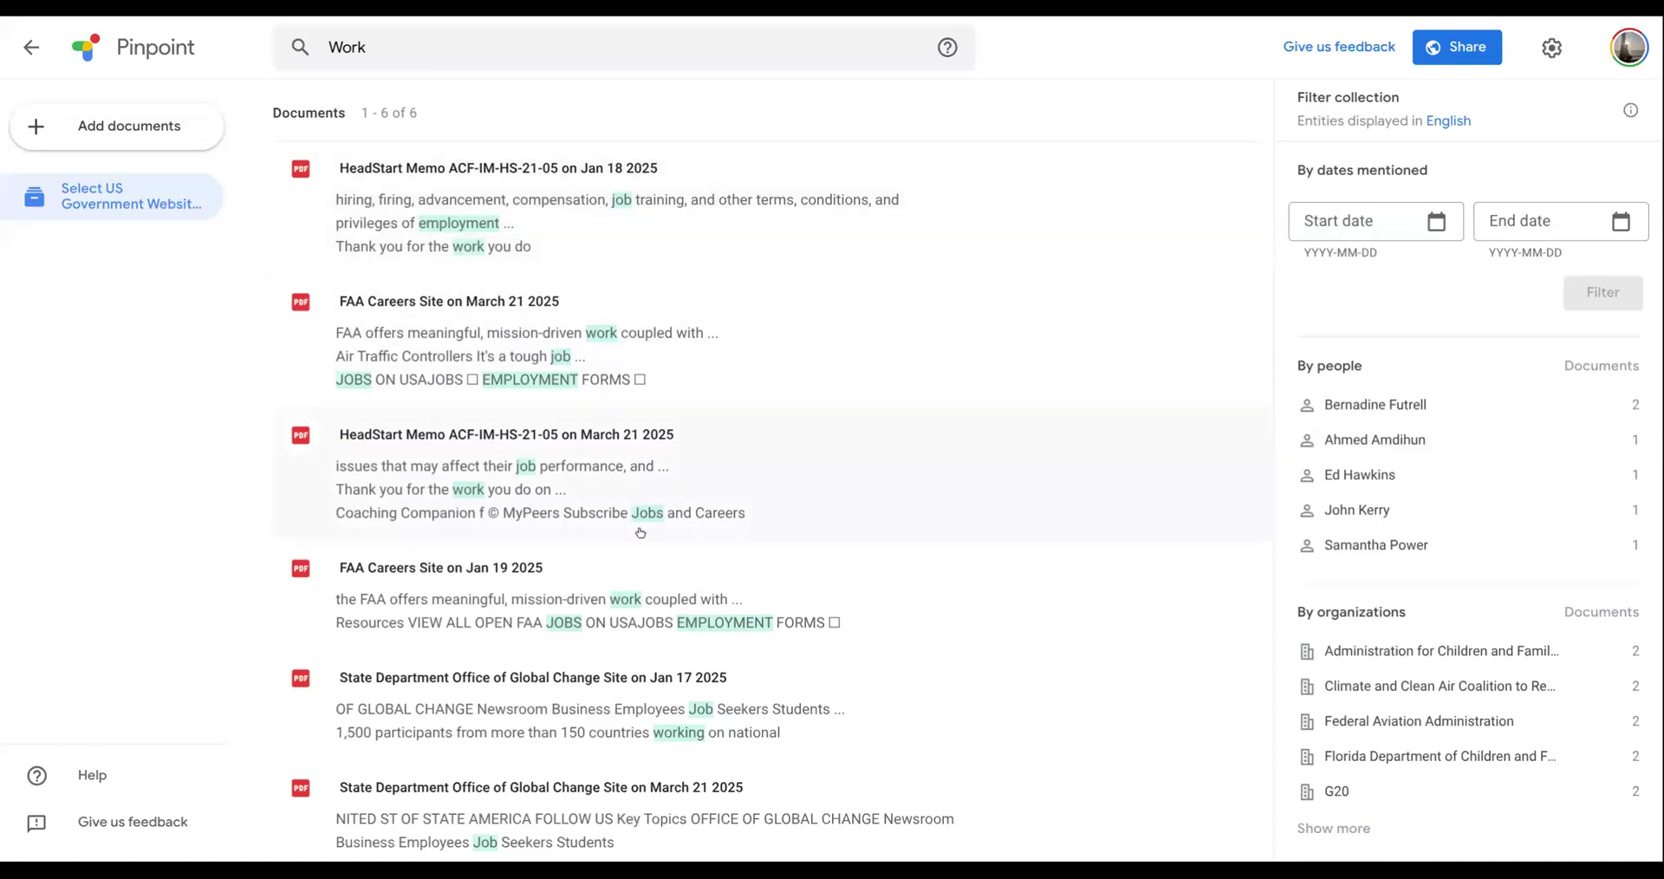
scroll(763, 360, "down", 1)
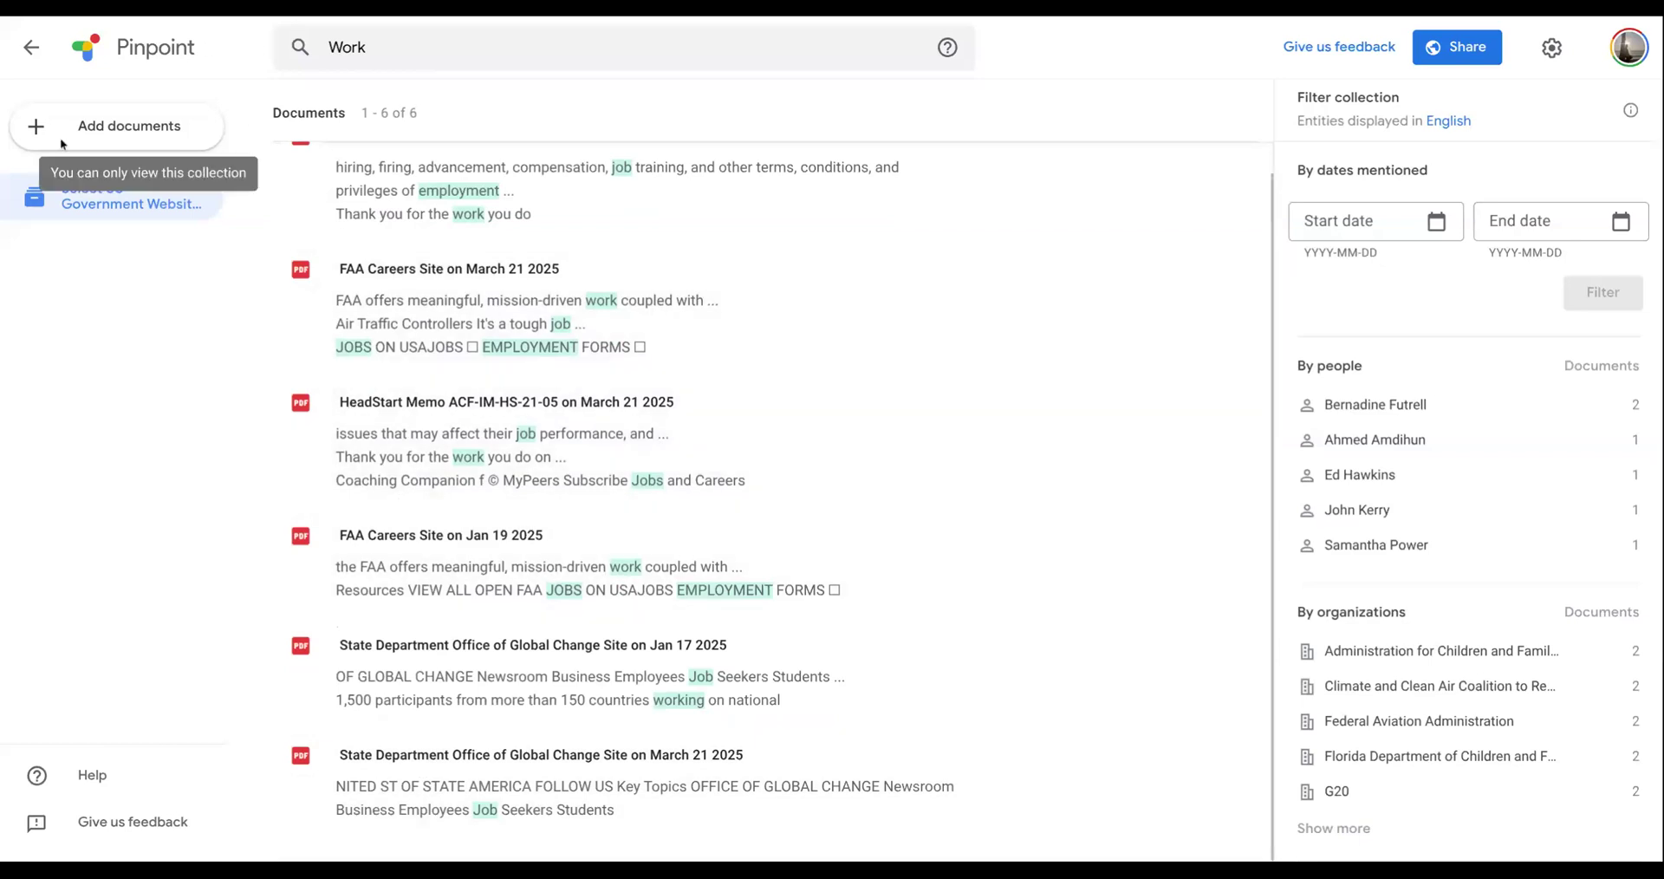
- Return to the public collections in Explore and browse the collections published by different news organizations
left_click(31, 48)
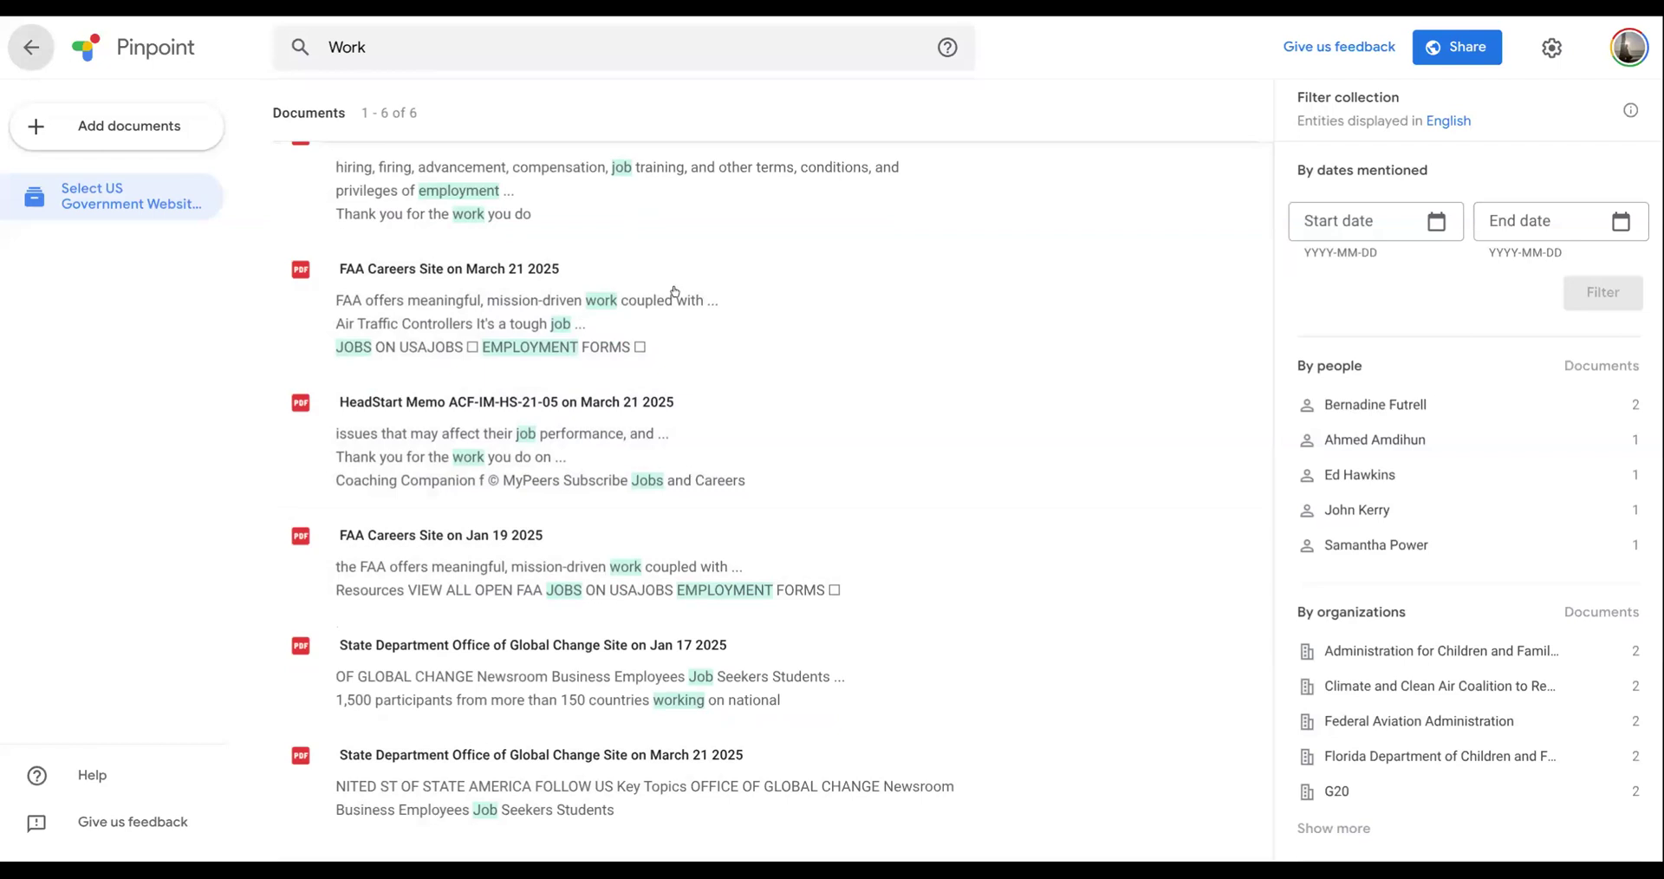
left_click(26, 52)
scroll(908, 460, "down", 5)
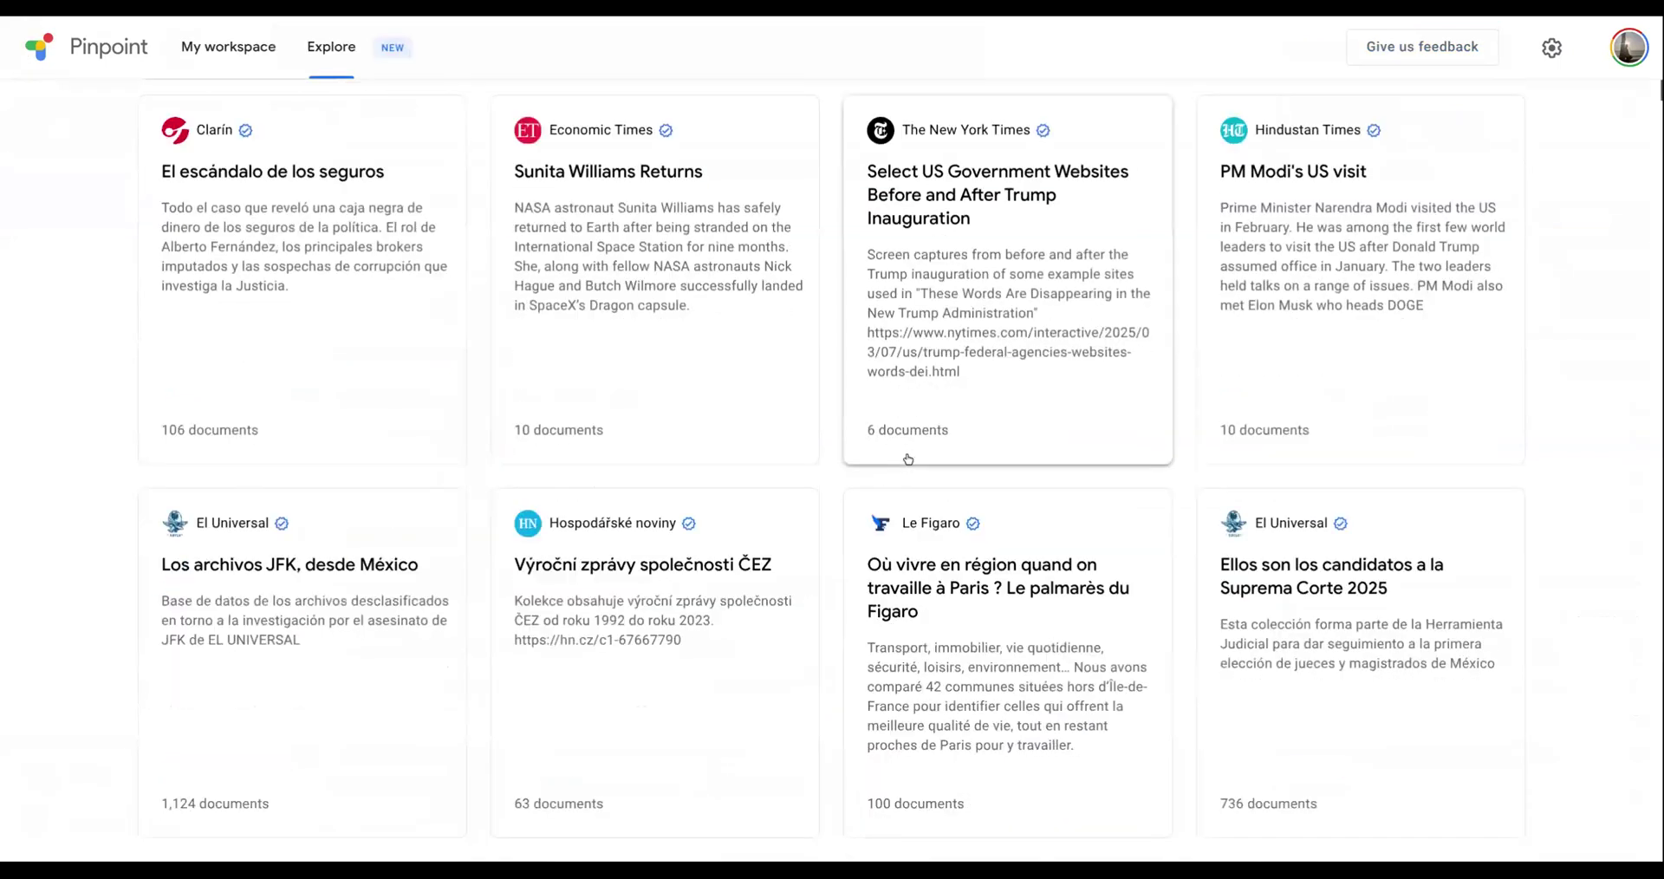
scroll(908, 459, "down", 2)
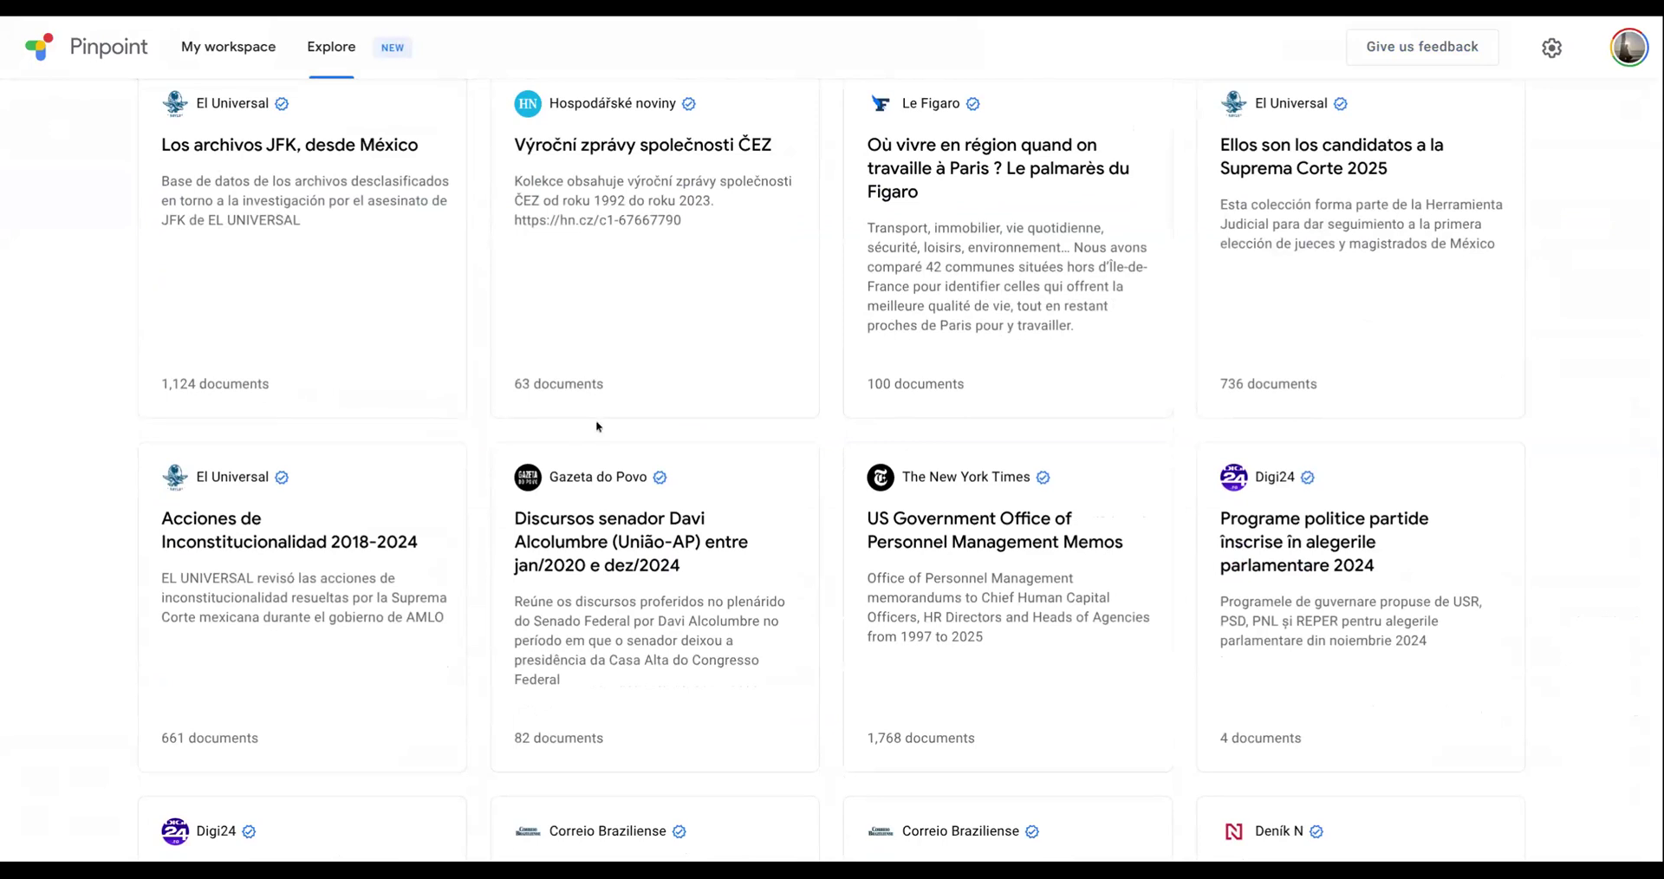
scroll(595, 419, "down", 3)
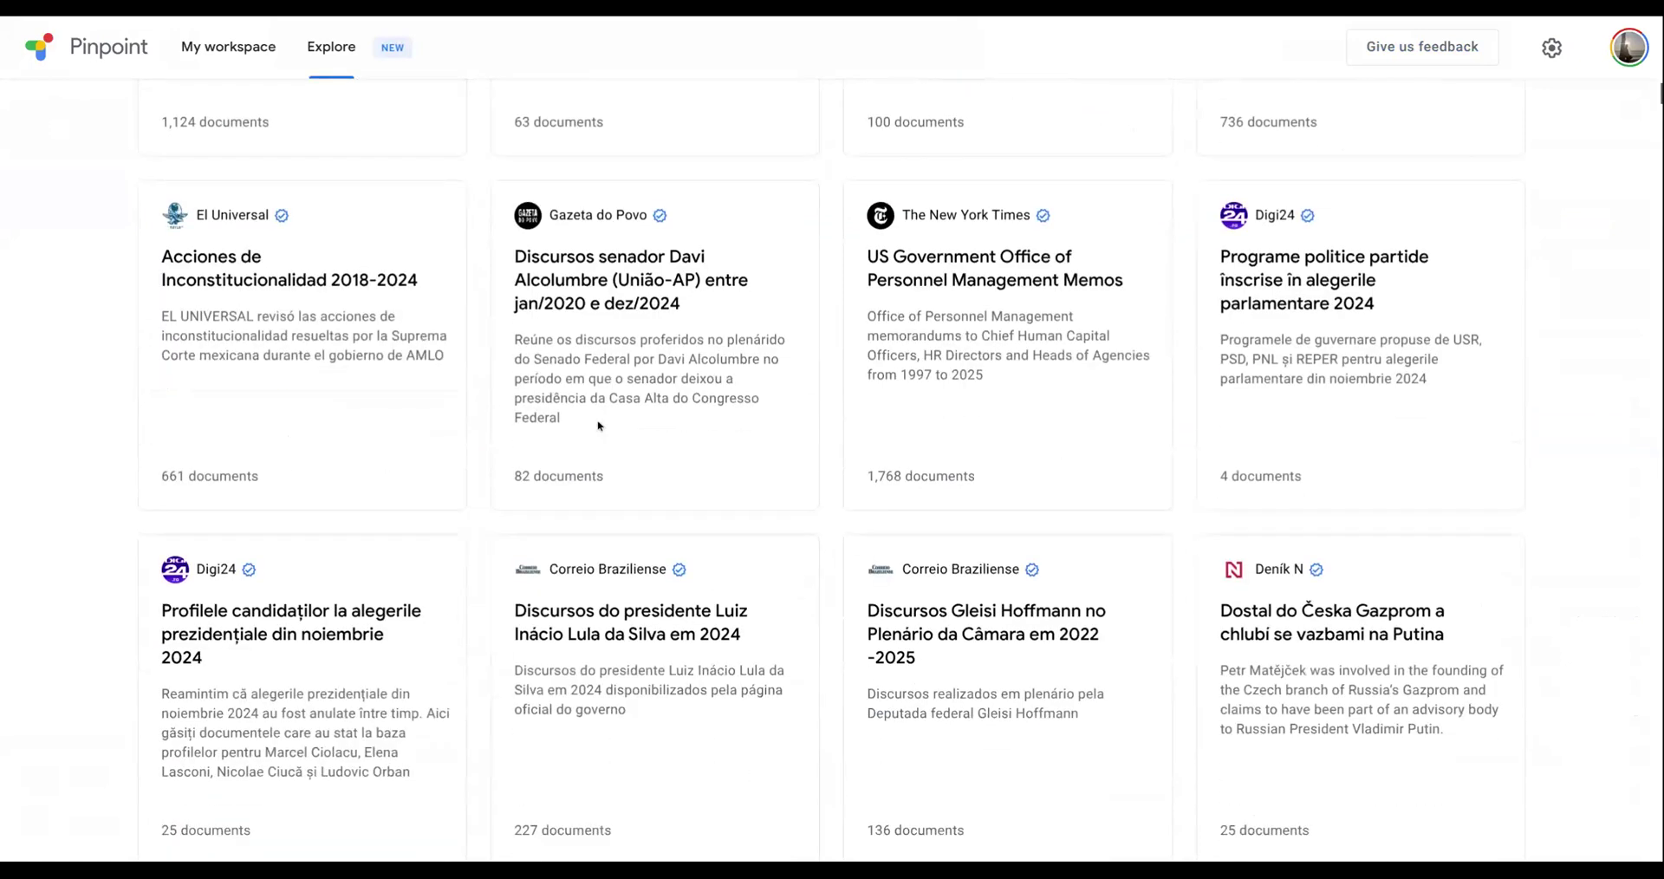
scroll(598, 425, "down", 10)
scroll(598, 426, "down", 6)
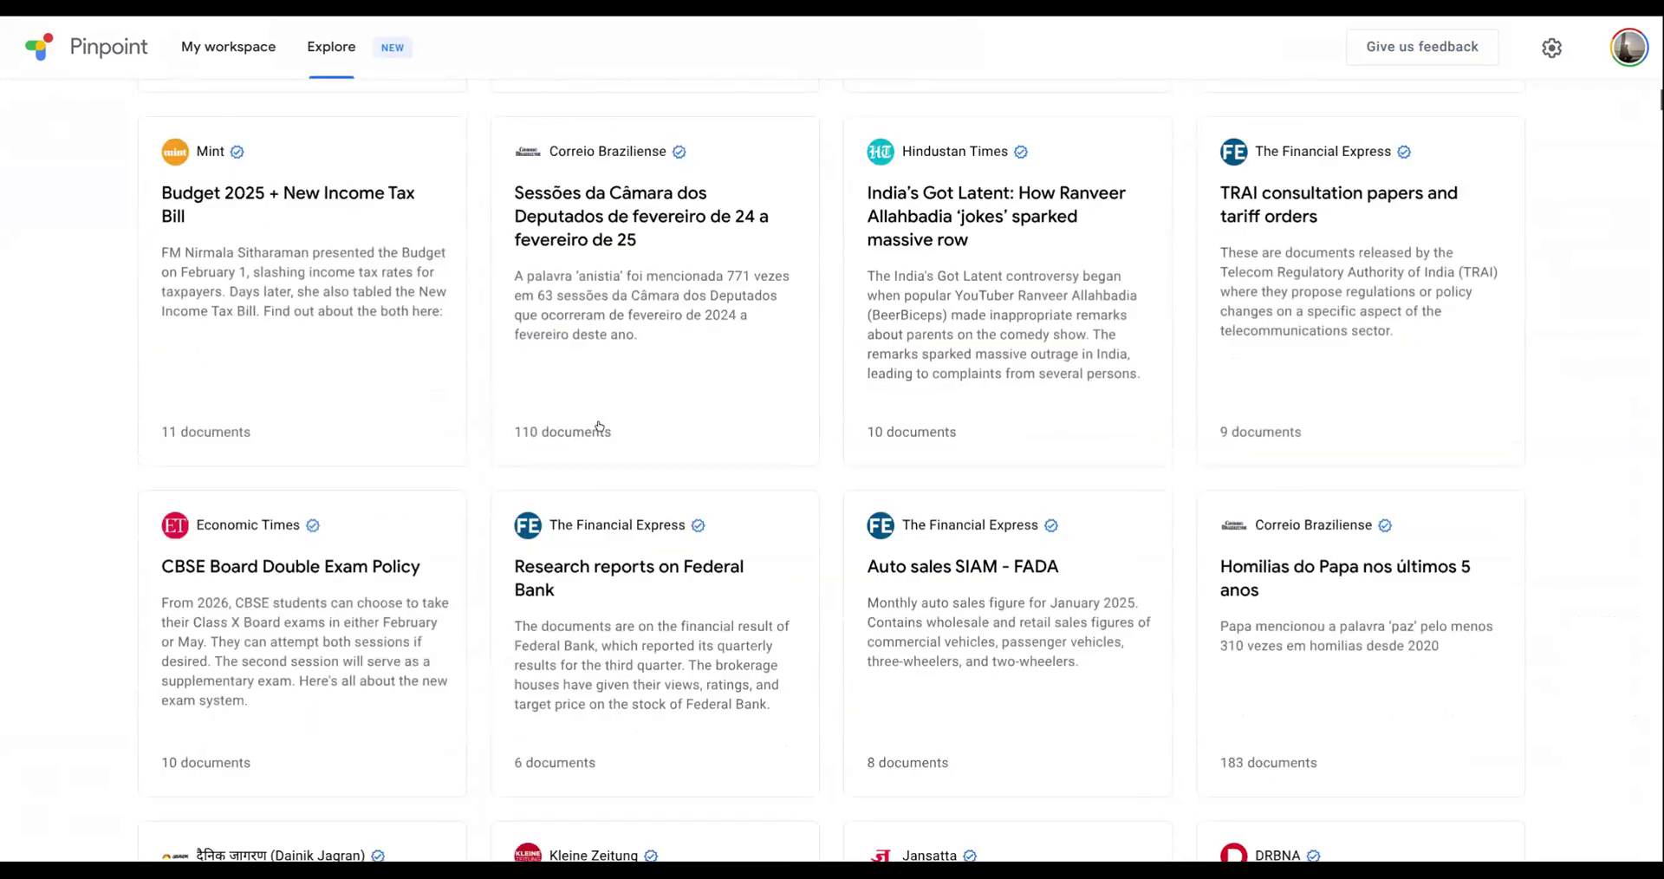
scroll(599, 426, "down", 4)
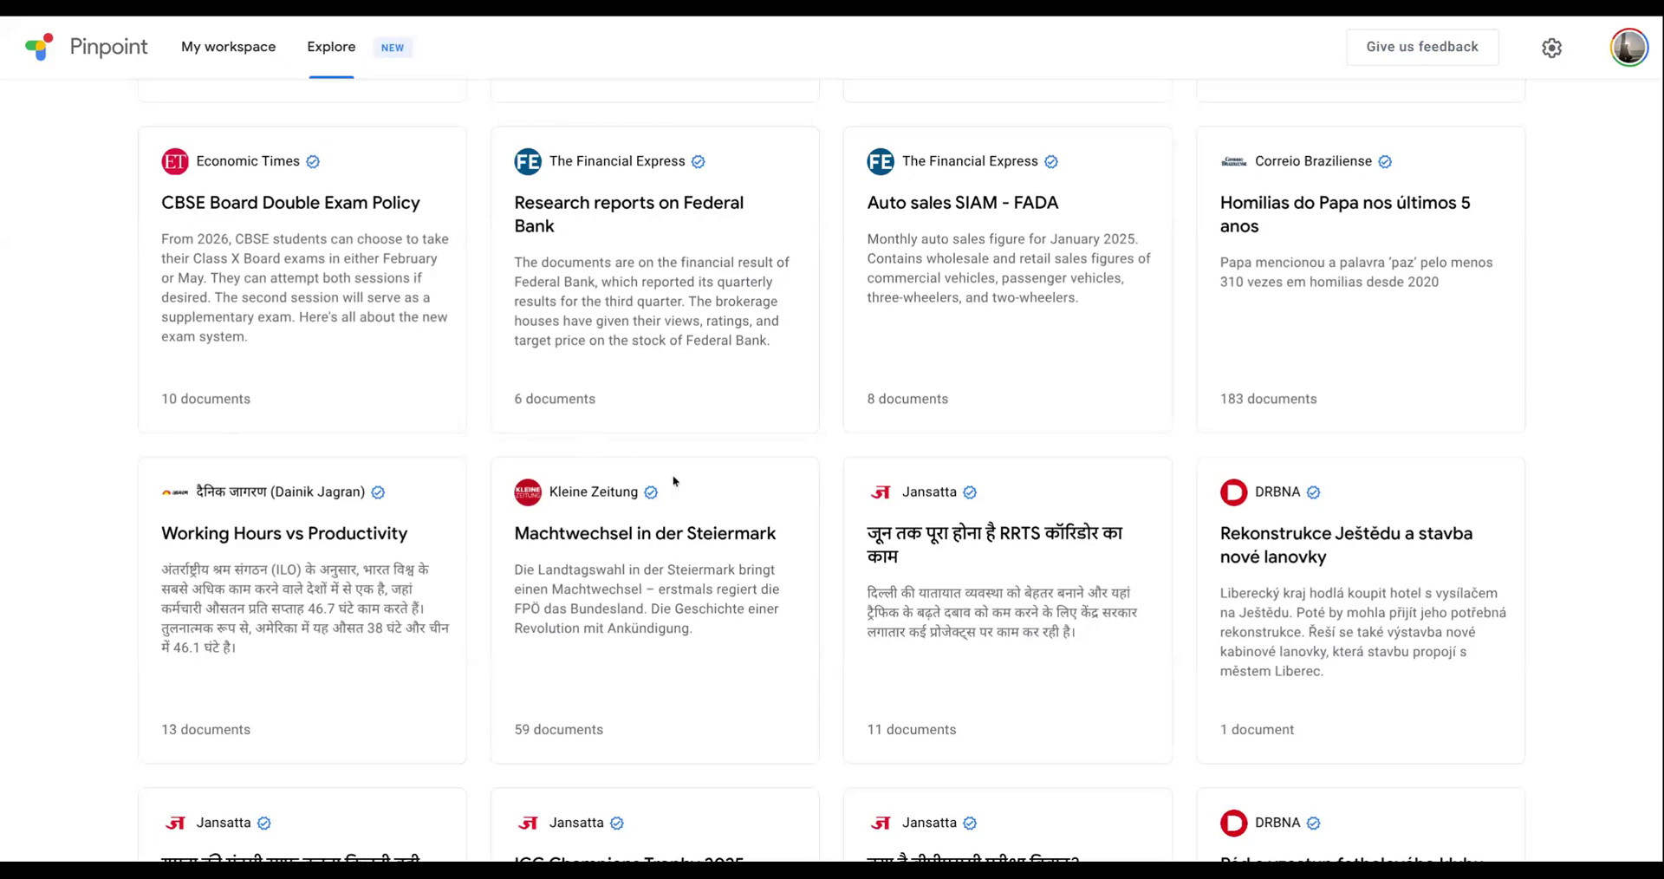
scroll(823, 408, "down", 5)
scroll(865, 379, "down", 4)
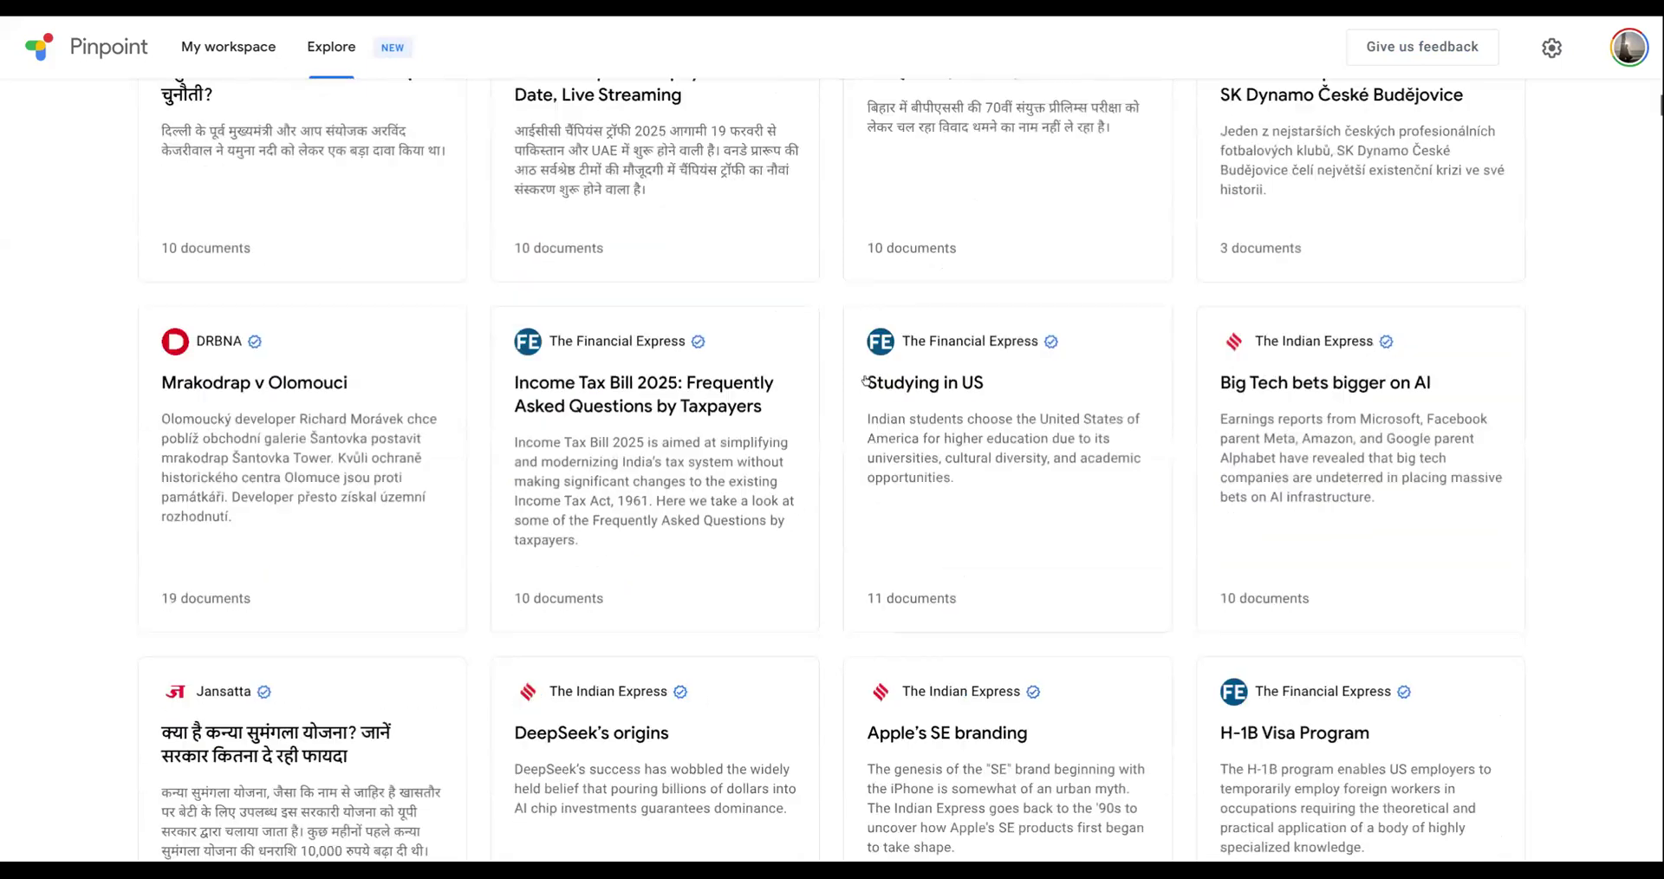
scroll(792, 502, "up", 4)
scroll(678, 483, "up", 10)
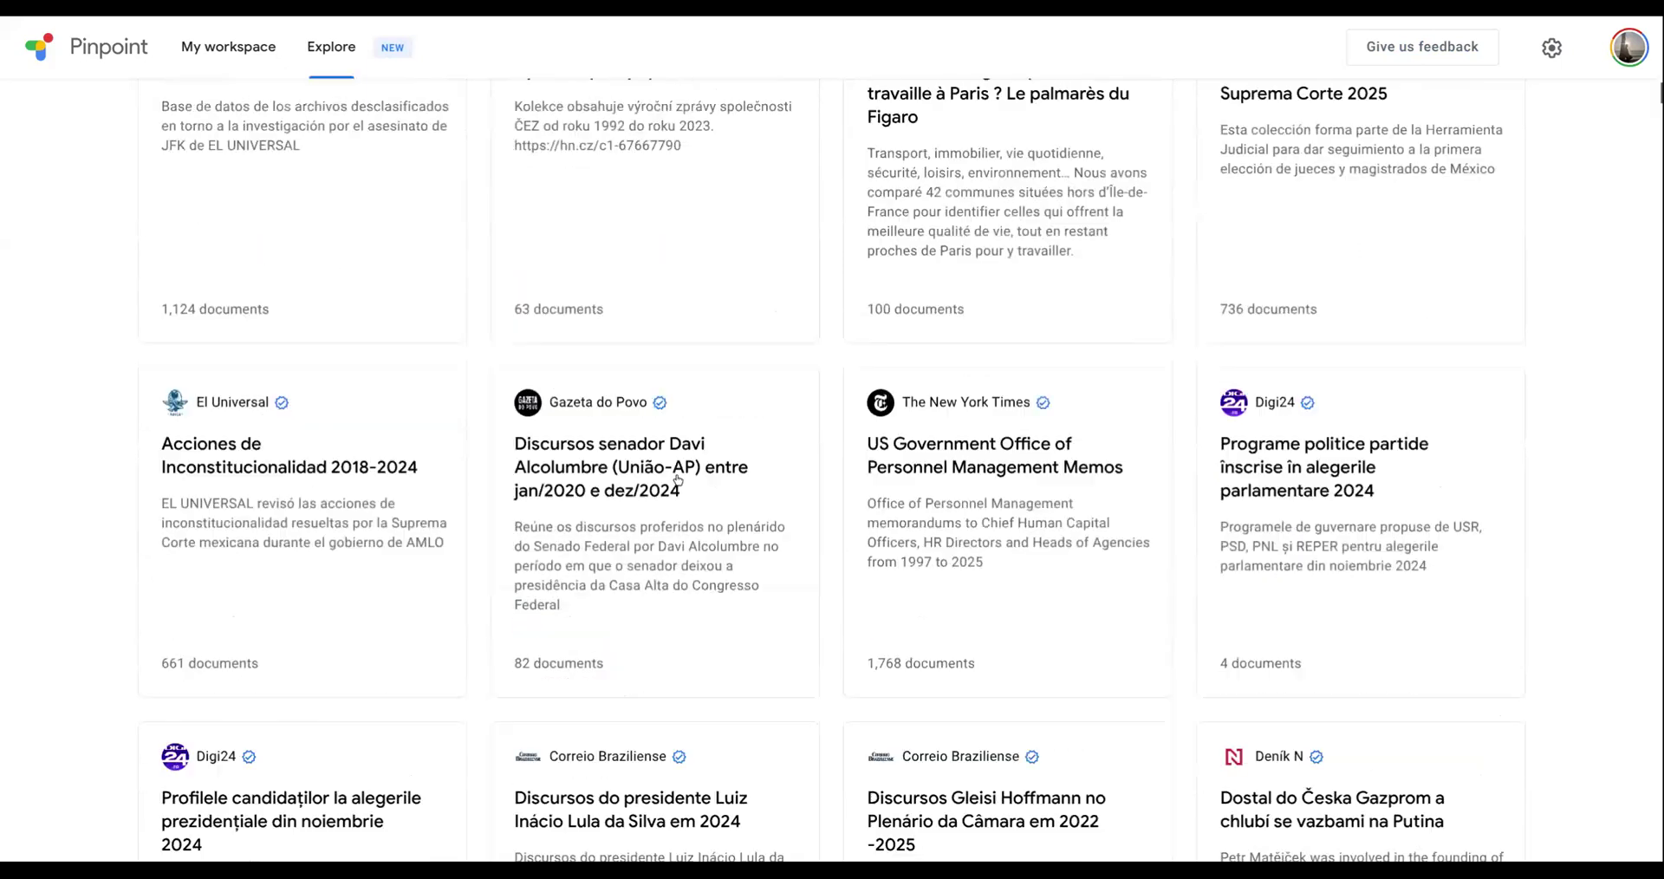
- Create a new private collection named CCIJ in My workspace
left_click(215, 52)
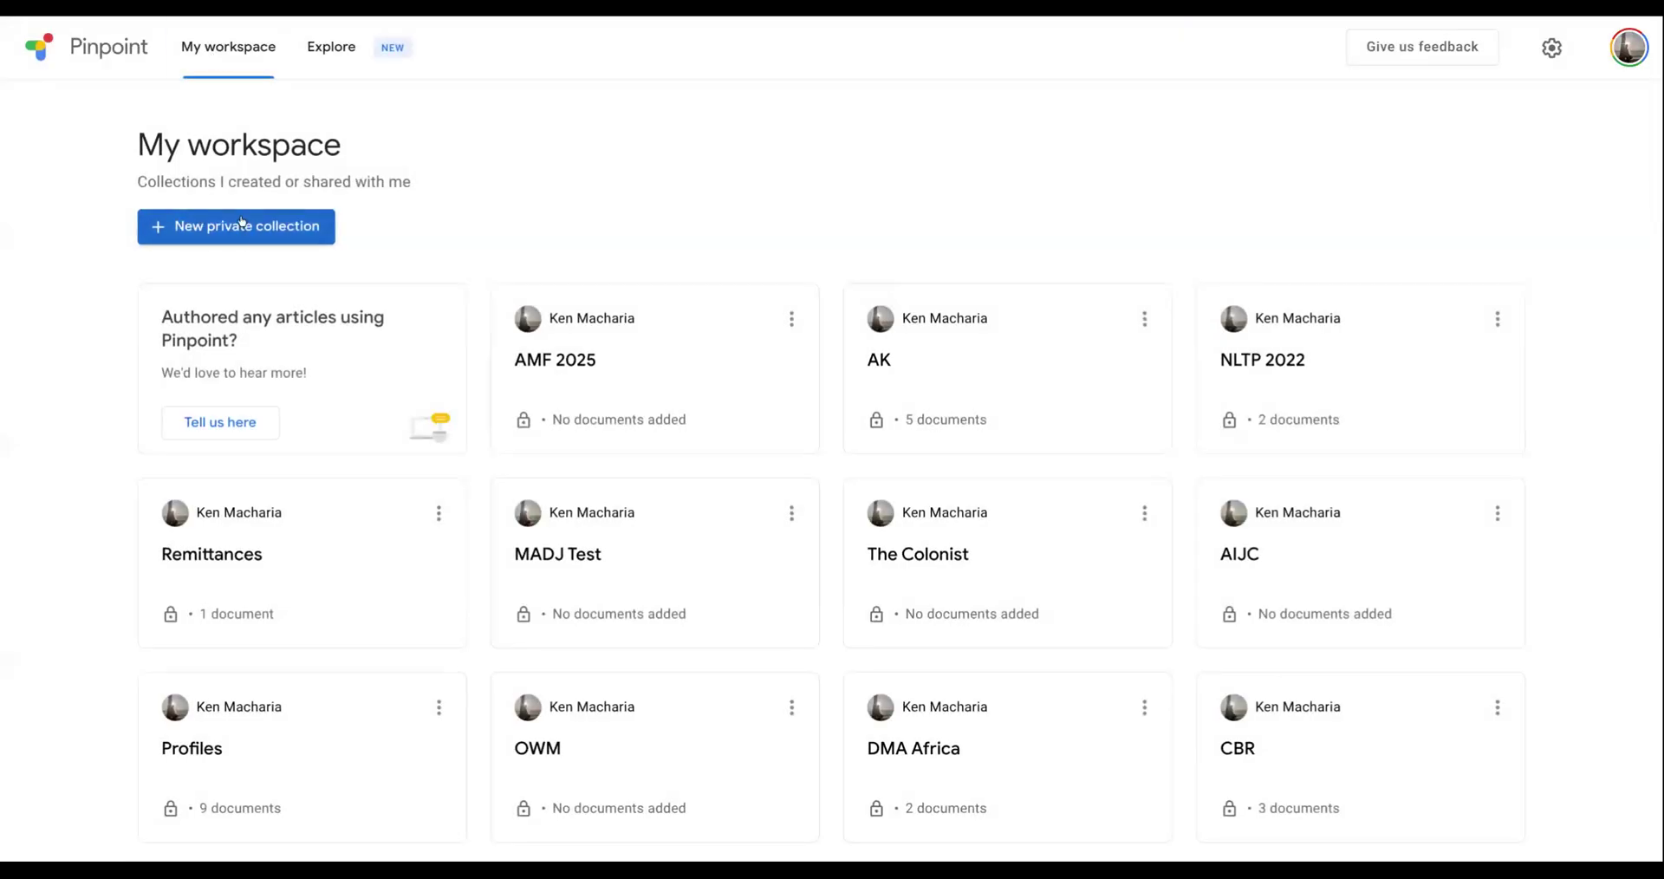
left_click(265, 237)
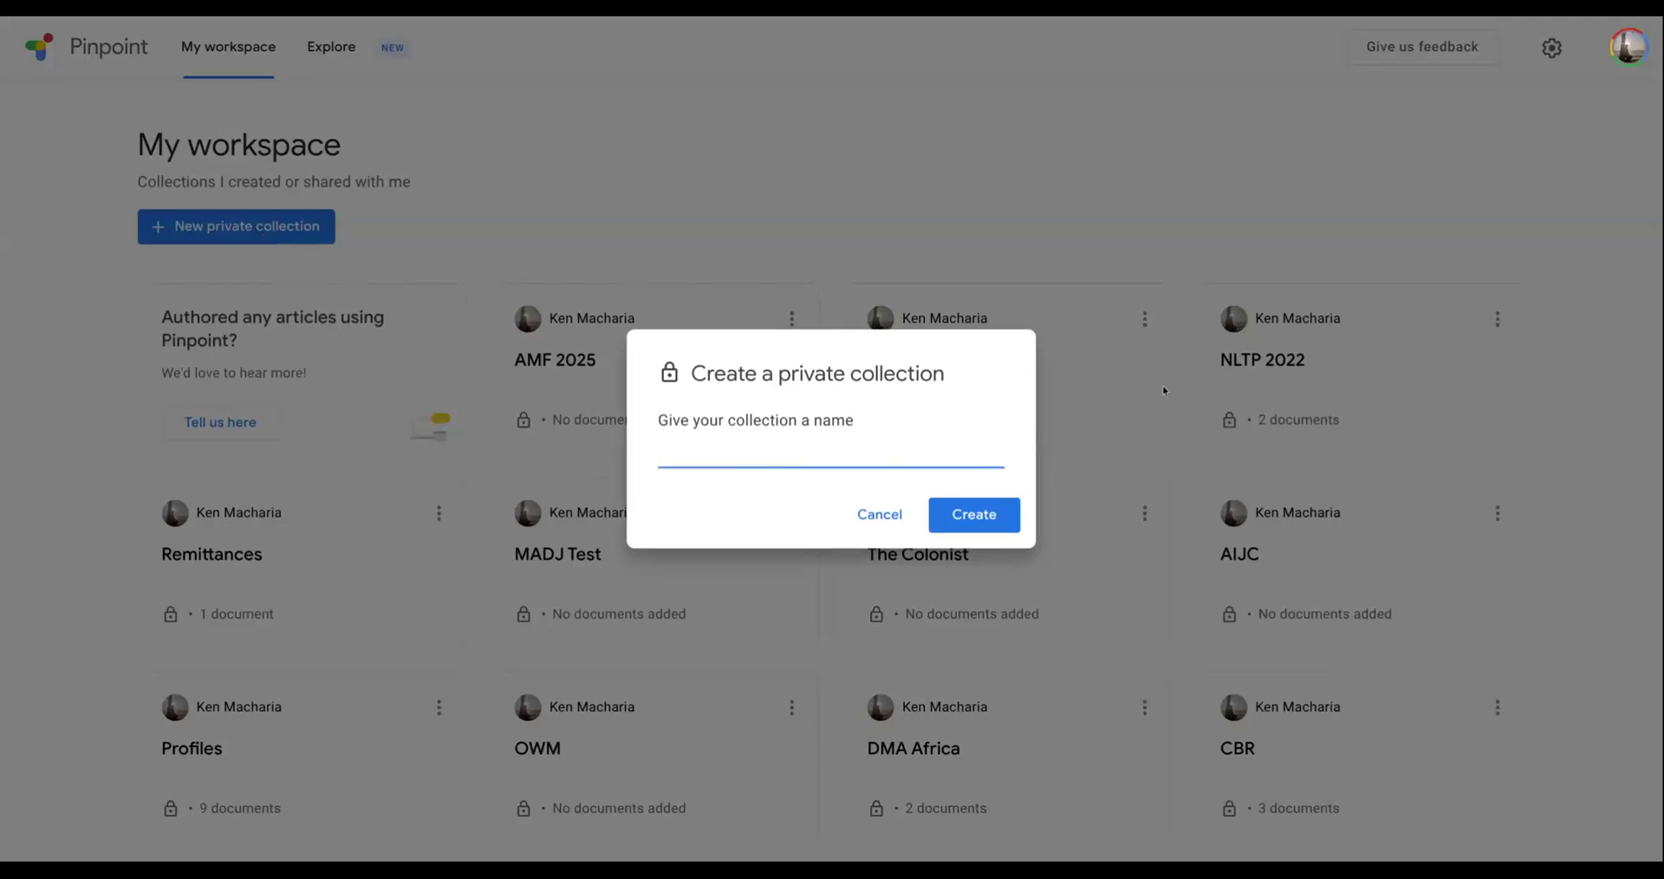
type("CCIJ")
left_click(968, 516)
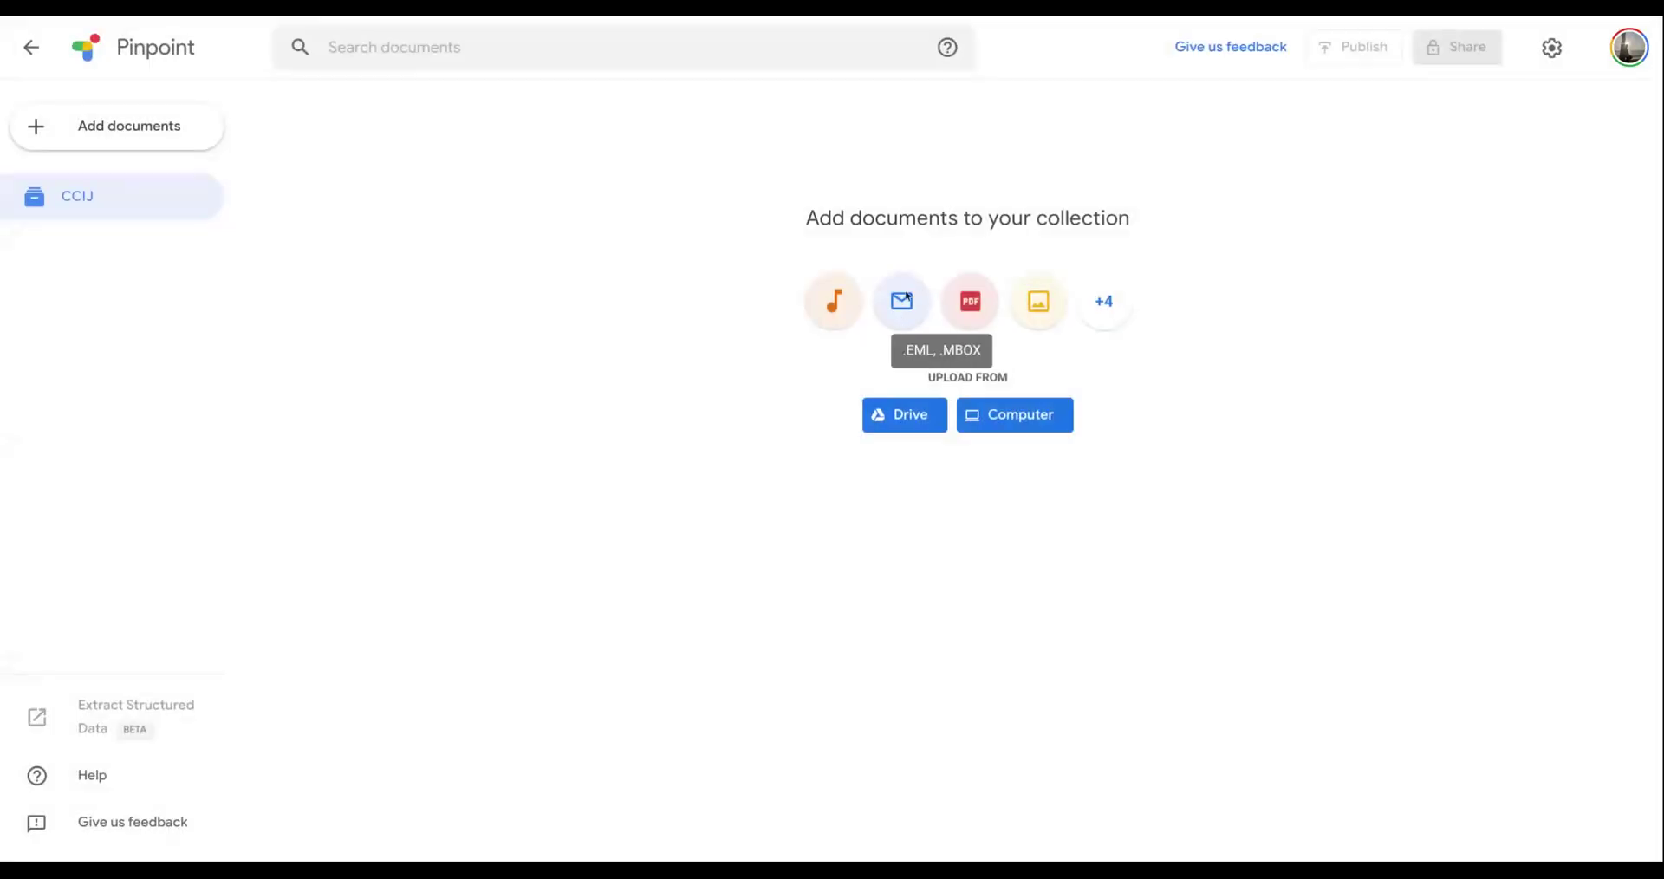
- Review the supported file types and the Drive and computer upload options for the CCIJ collection without adding files
left_click(1094, 301)
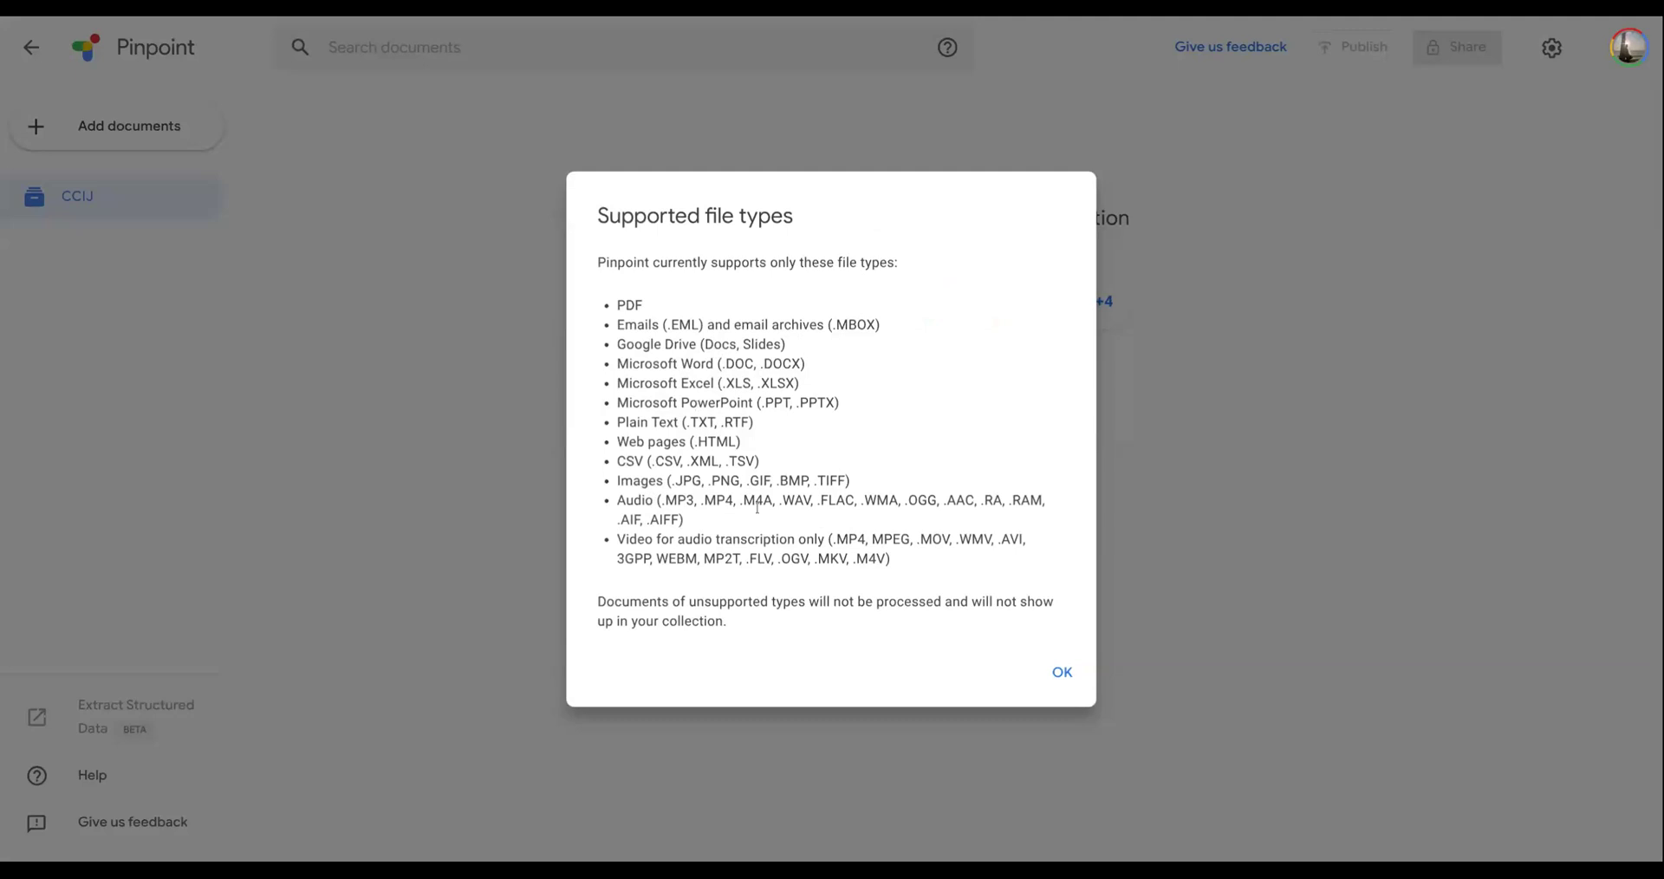
left_click(1063, 676)
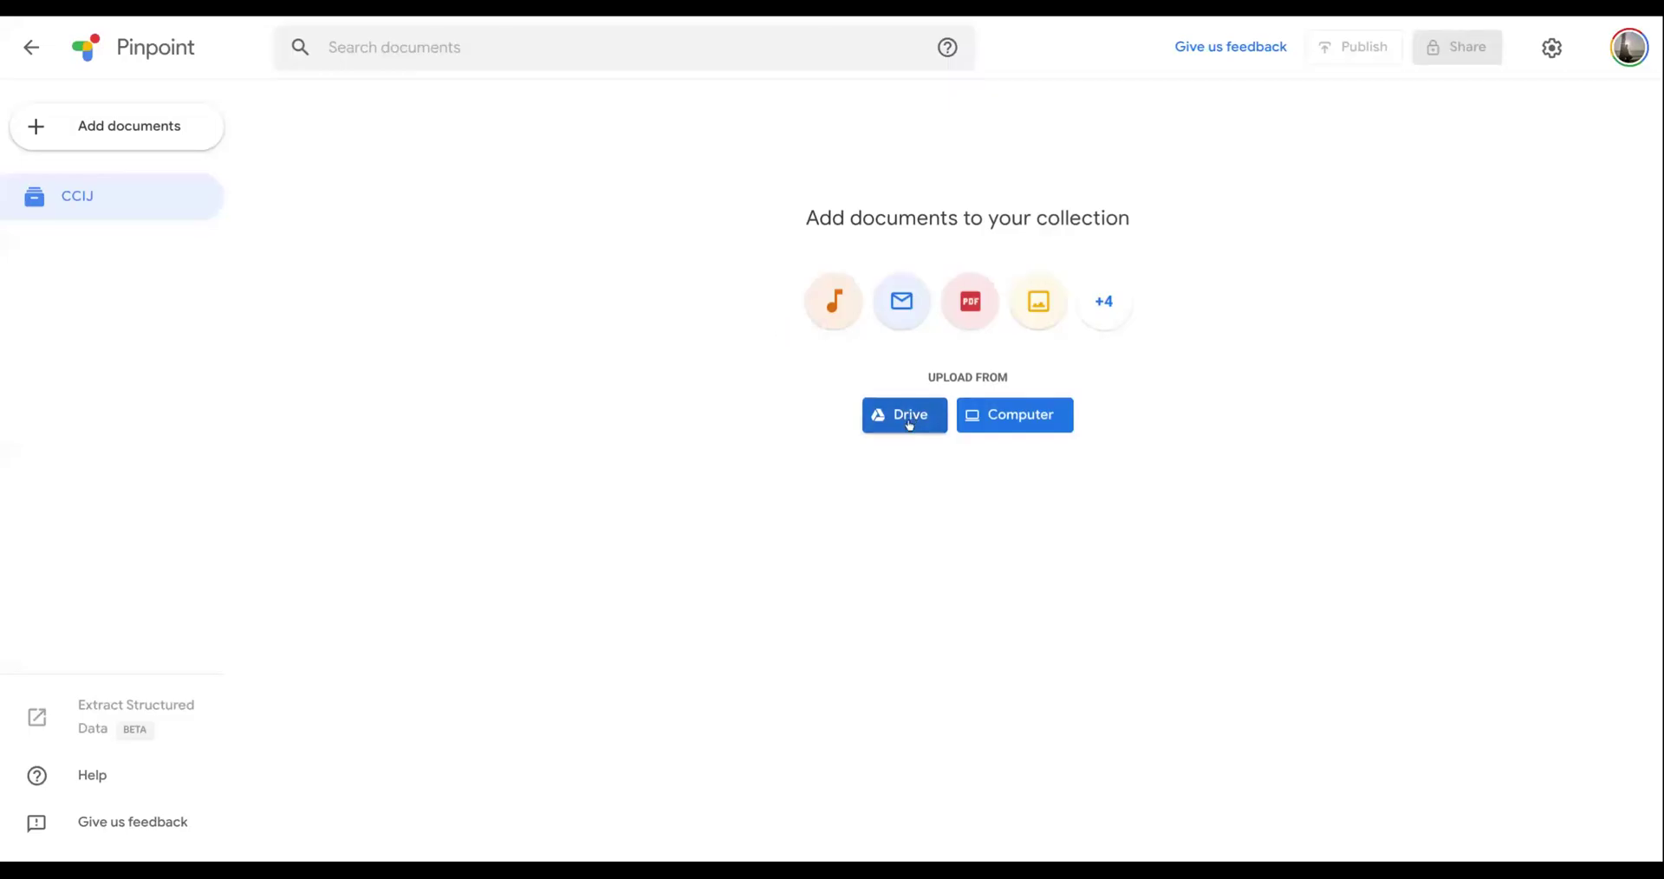
left_click(910, 424)
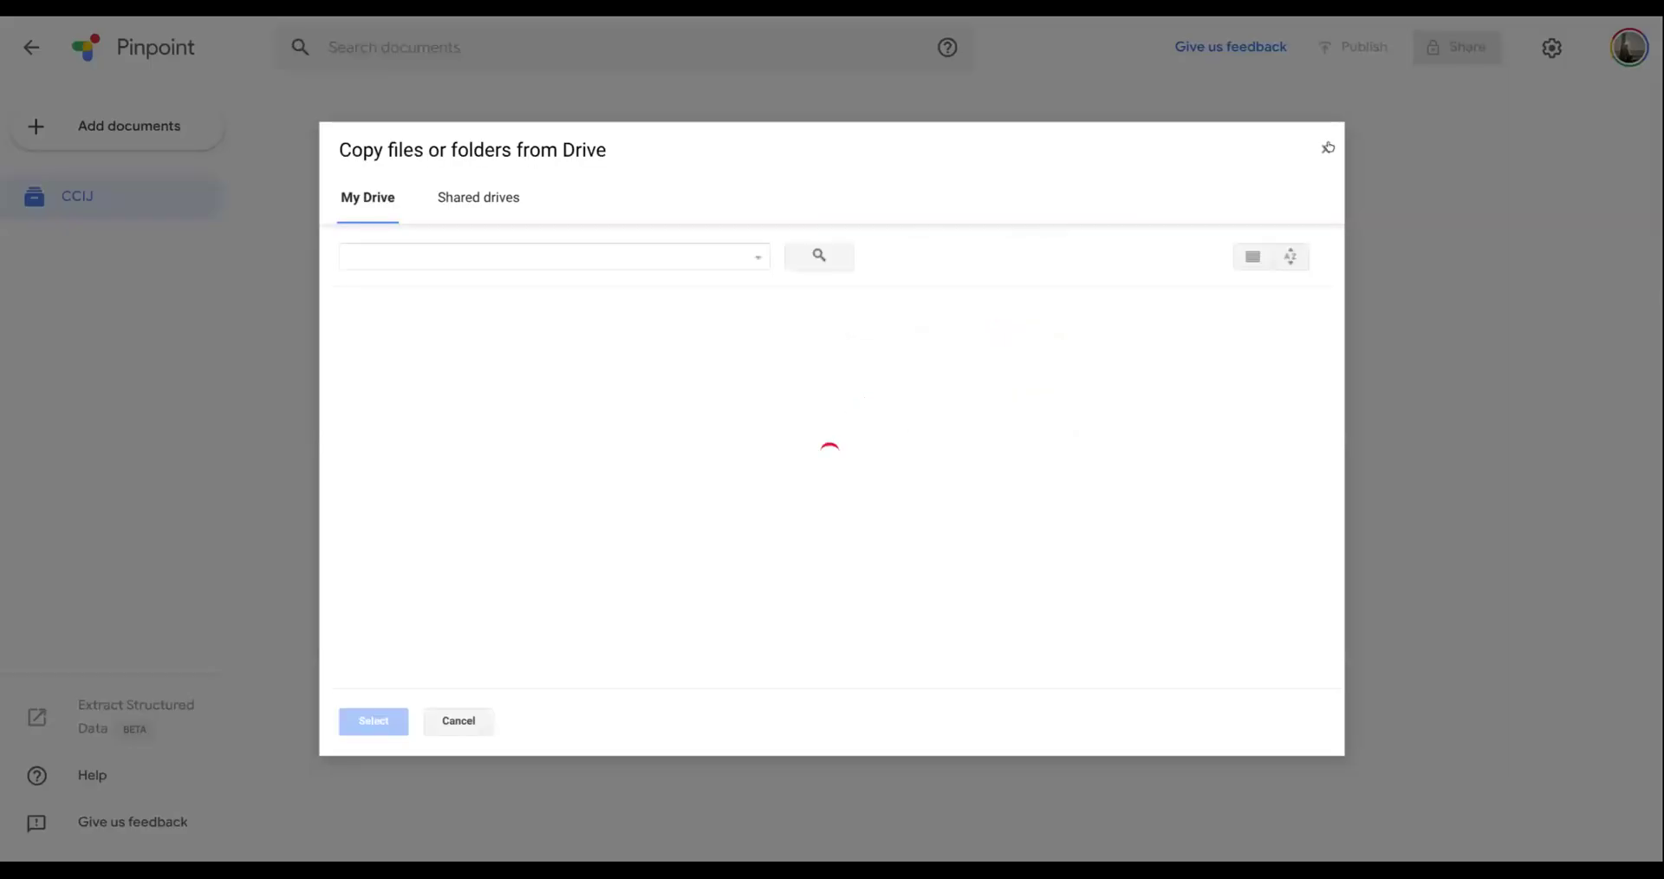
left_click(1329, 149)
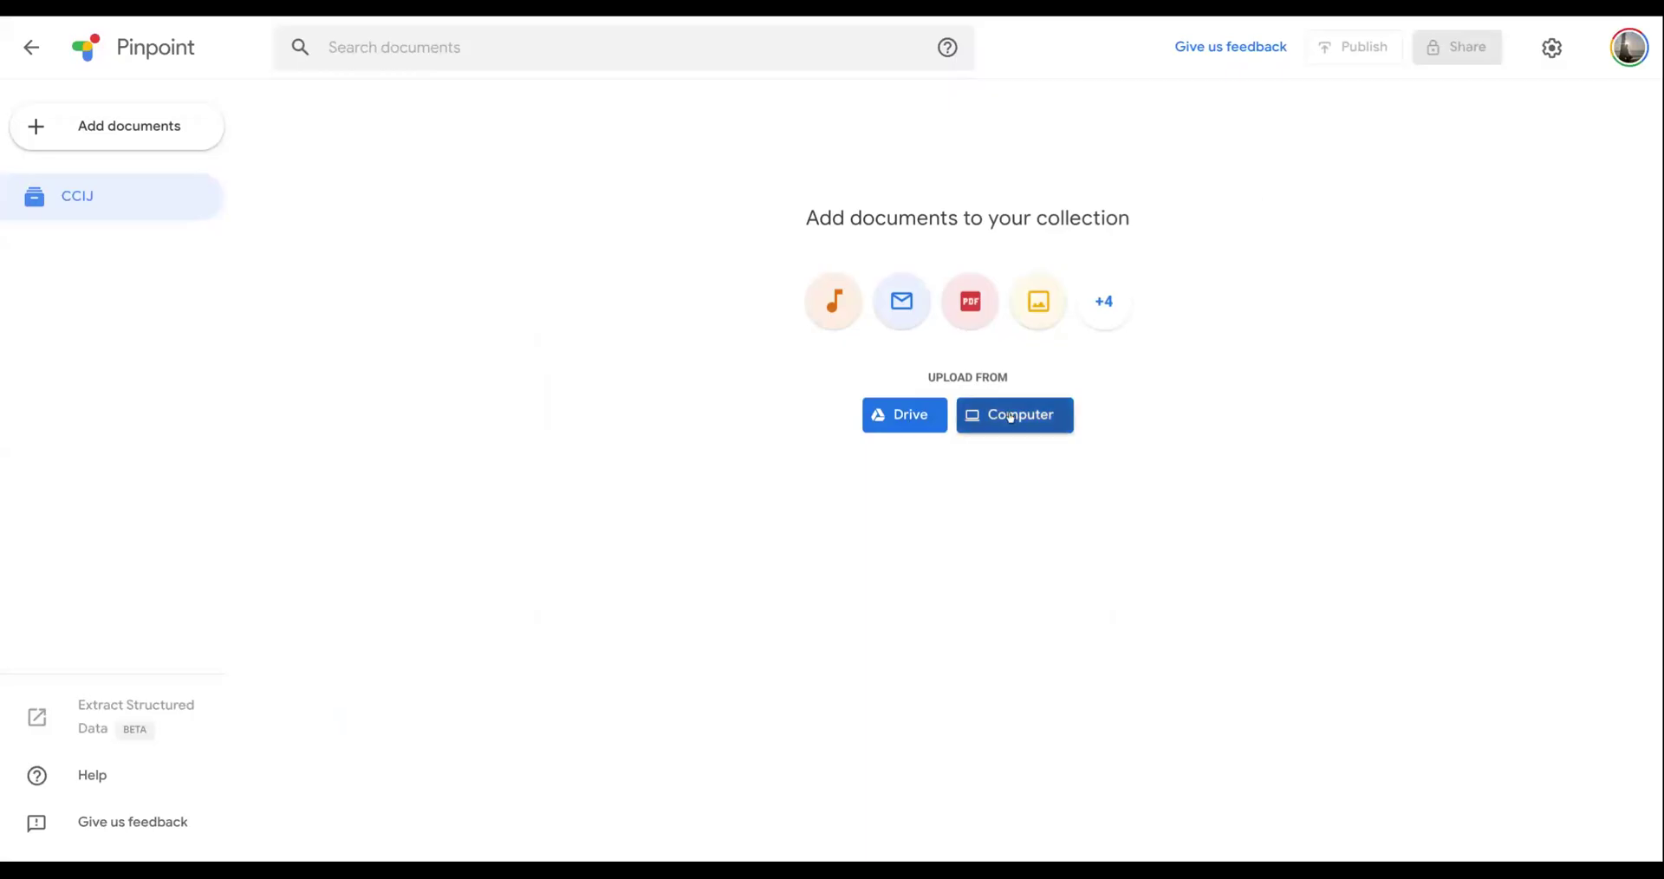
left_click(966, 425)
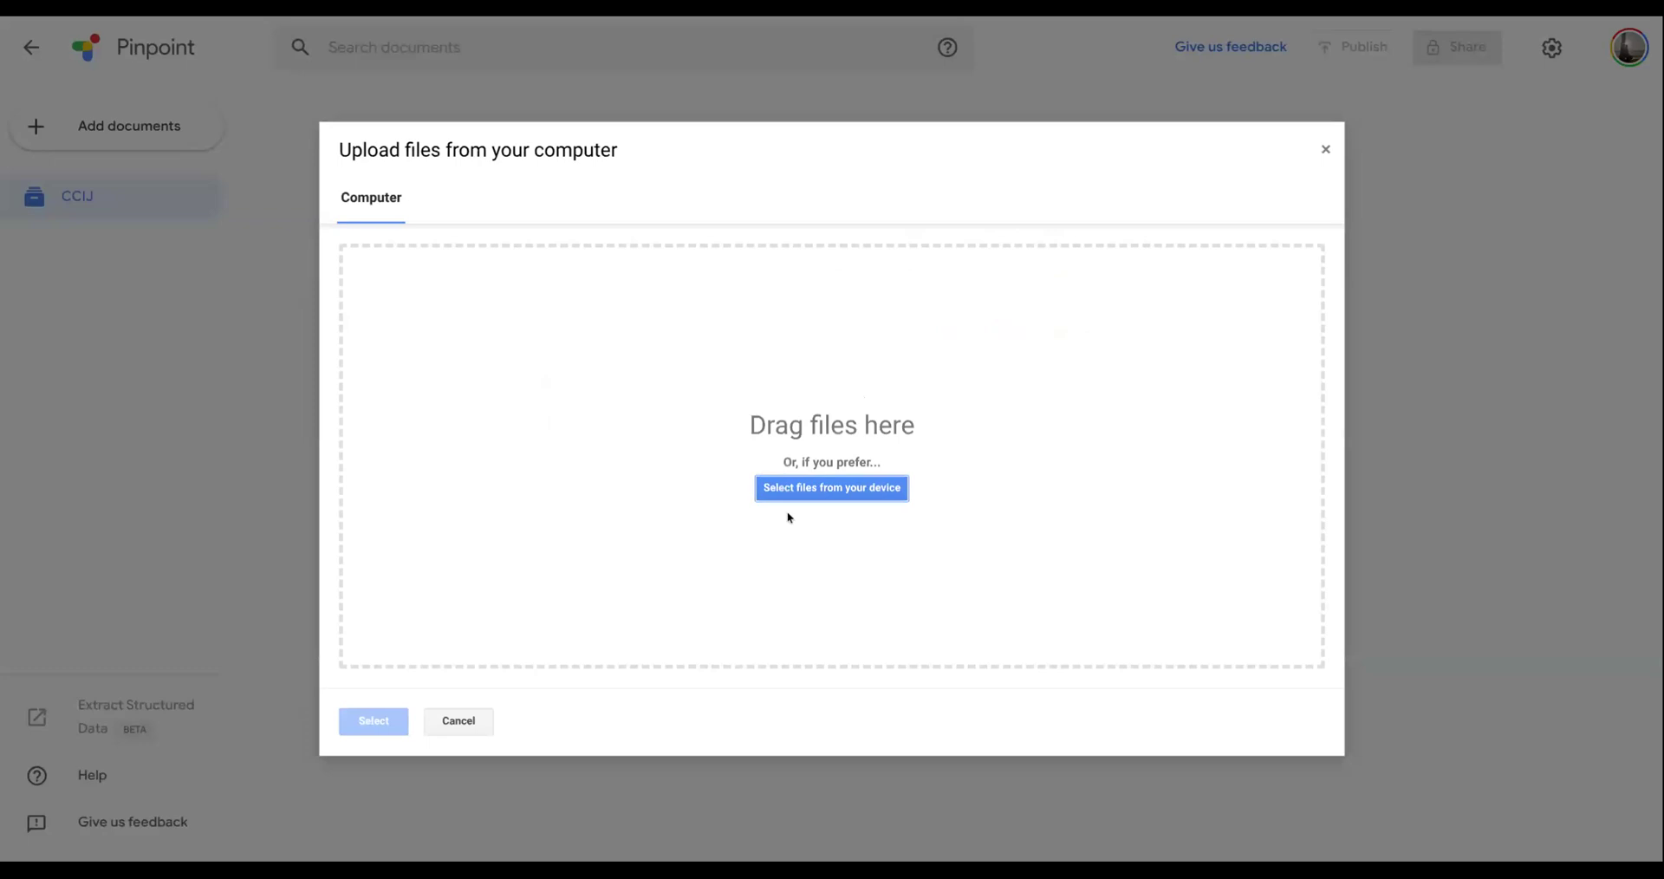
left_click(1327, 150)
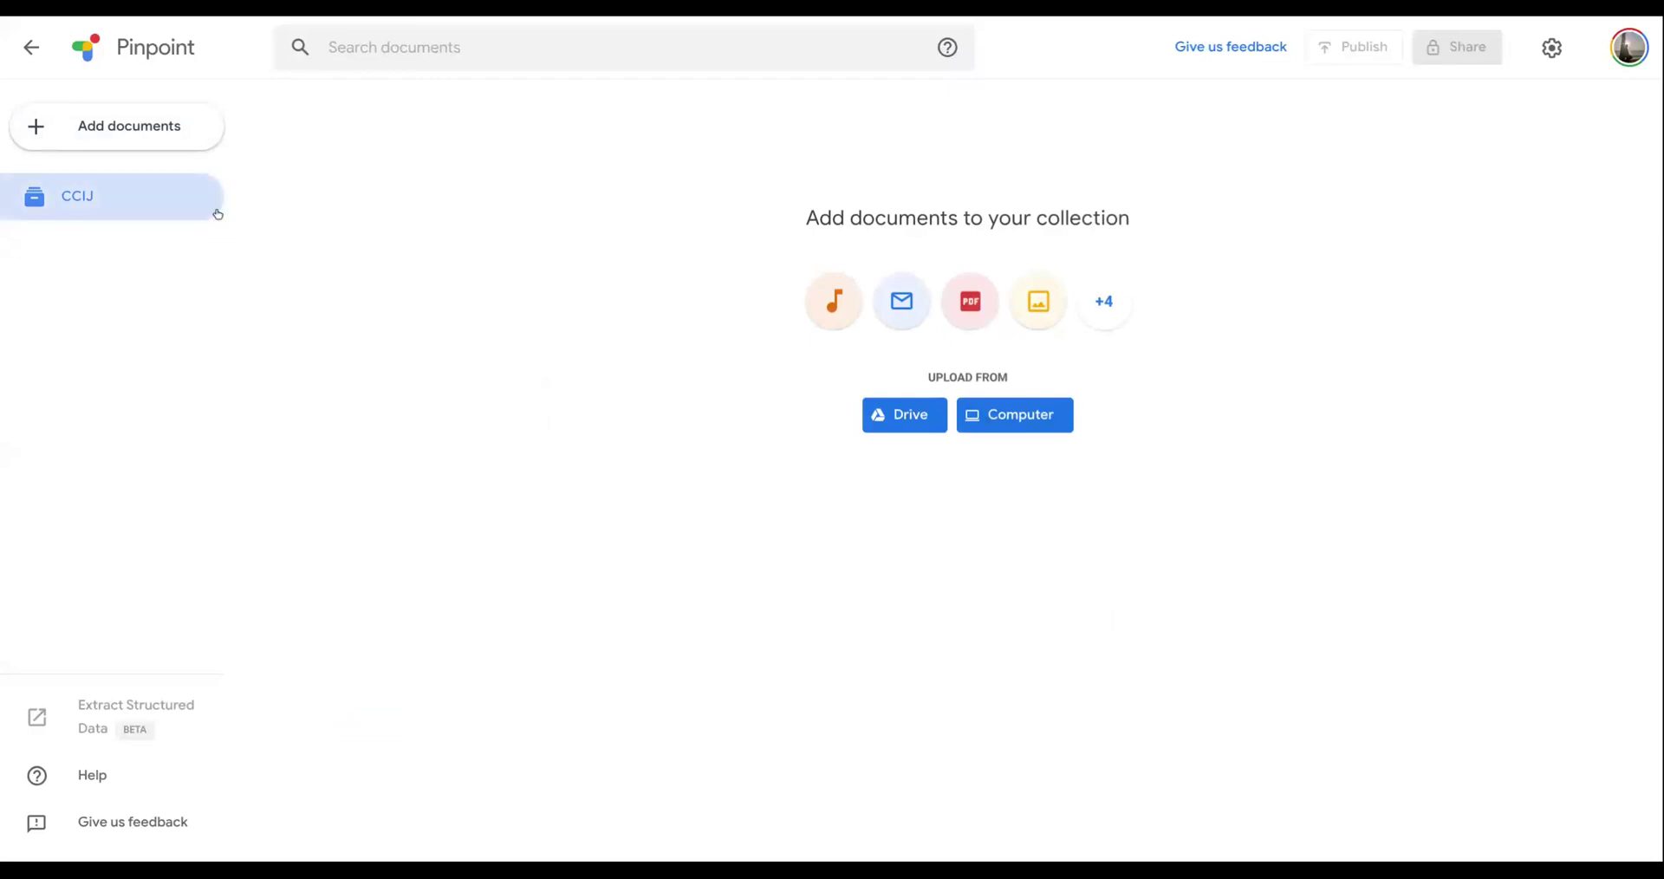
- Leave CCIJ, open the Congo Forest collection, and view 5559-poster.pdf before returning to the collection's documents
left_click(29, 52)
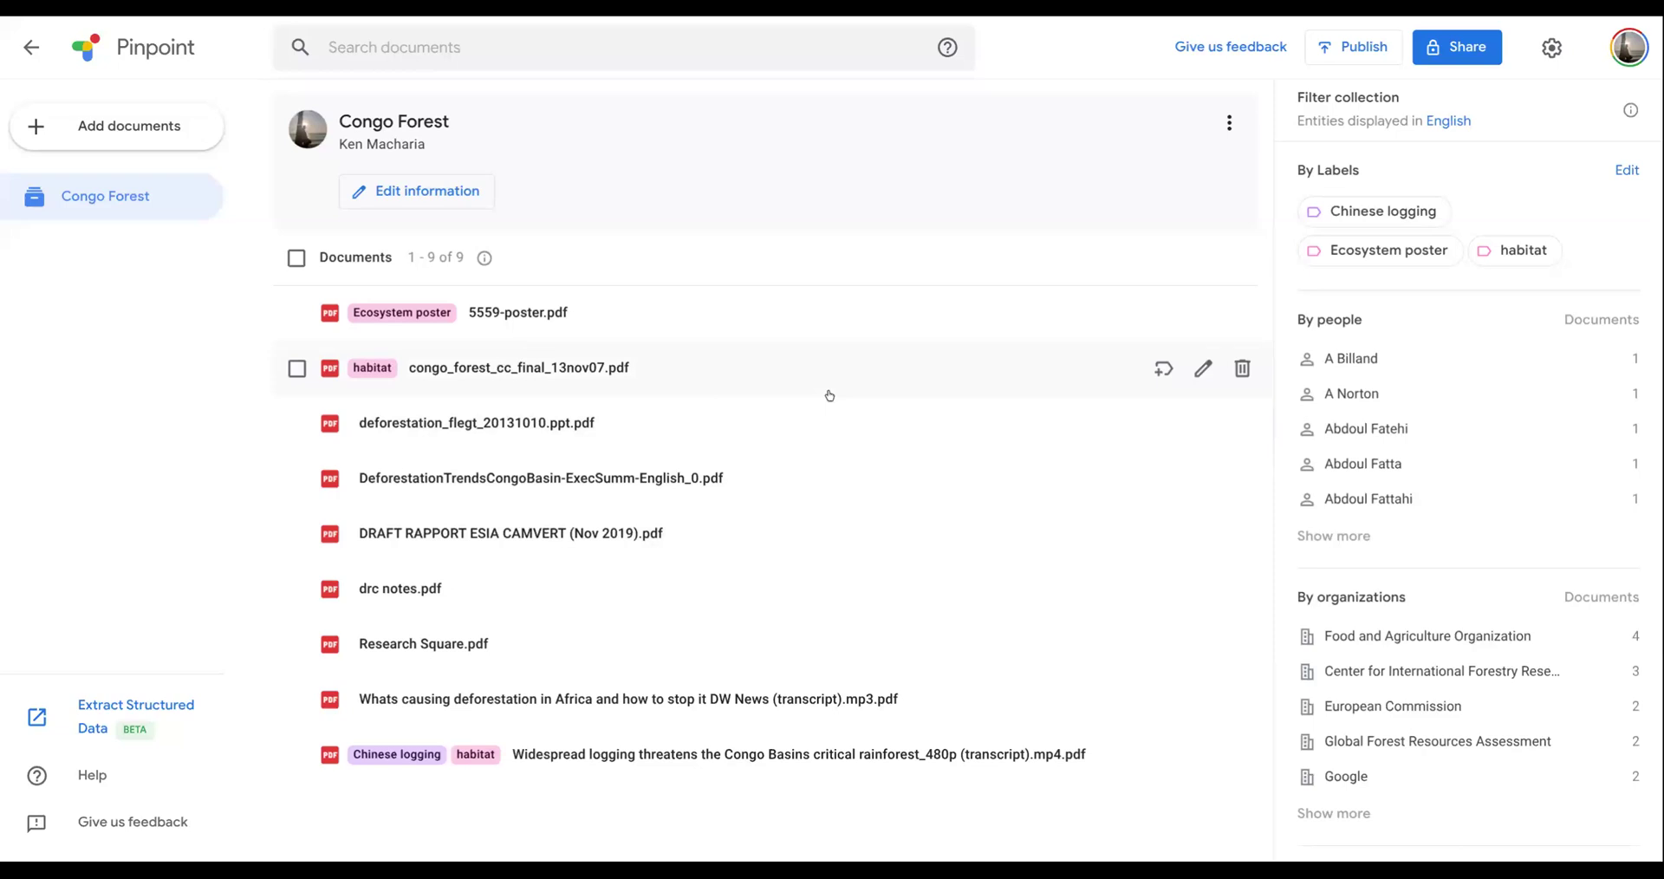
left_click(534, 320)
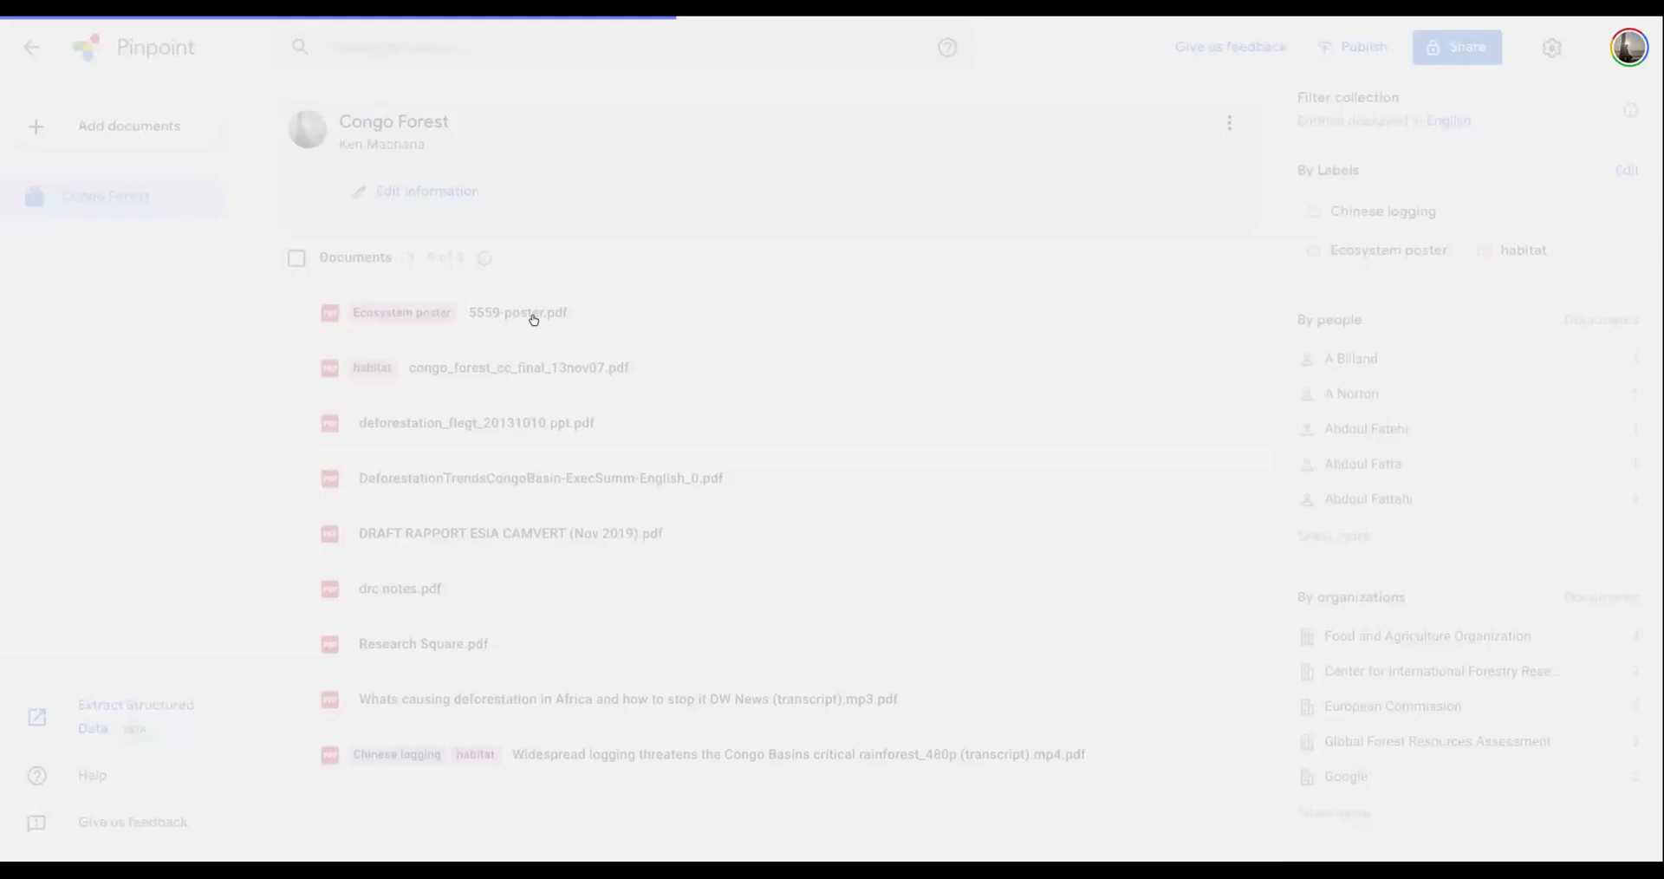
scroll(831, 468, "down", 4)
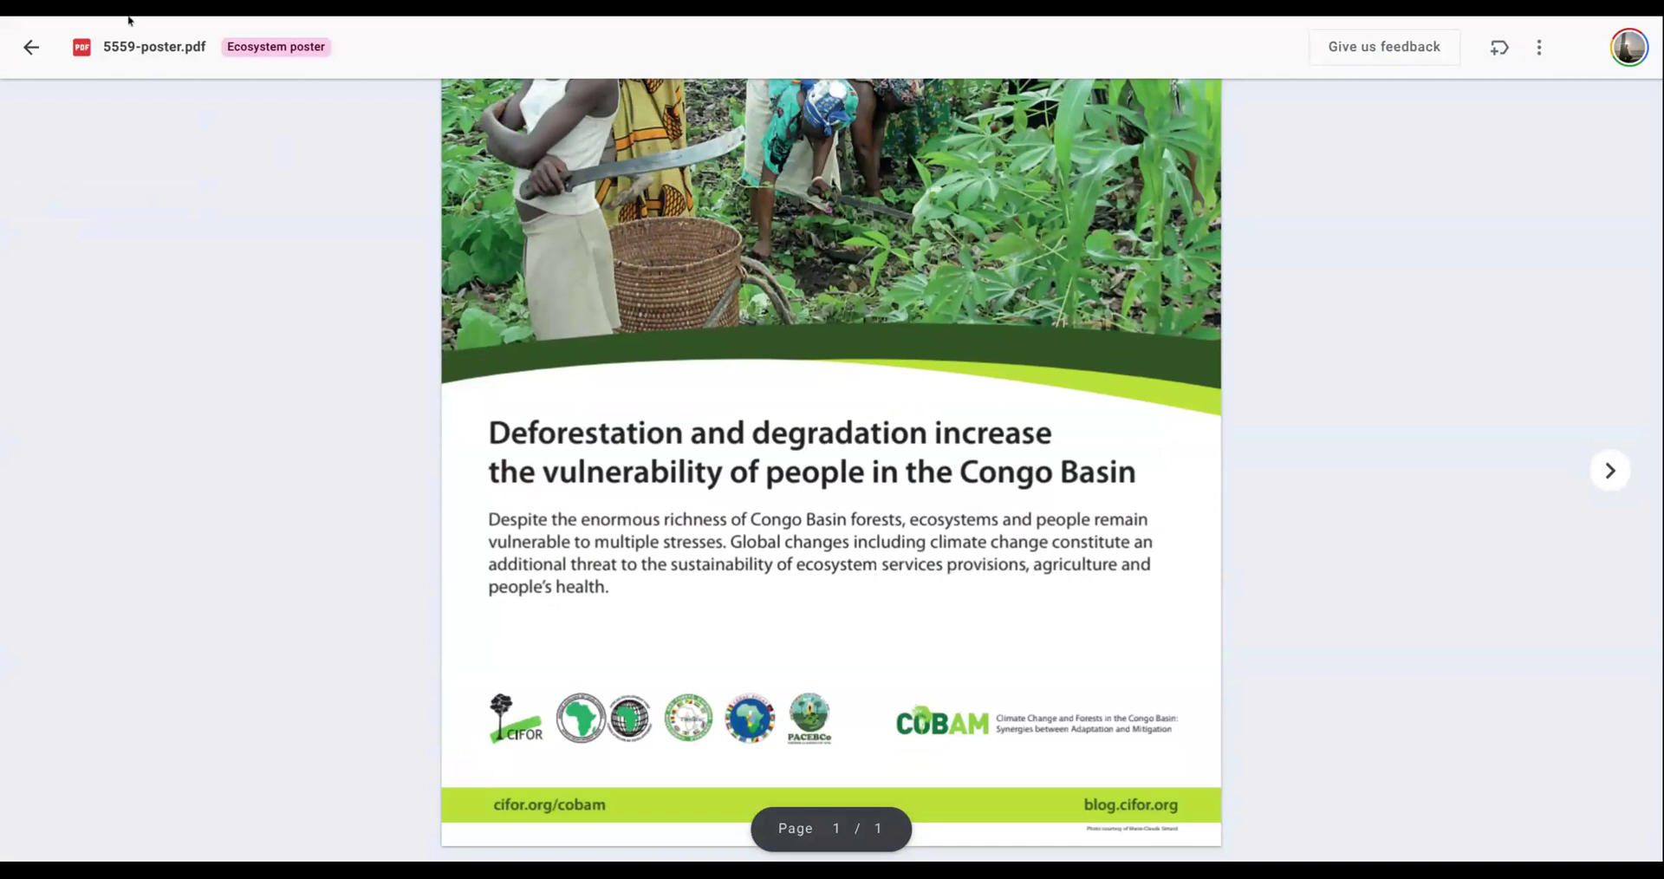
left_click(32, 47)
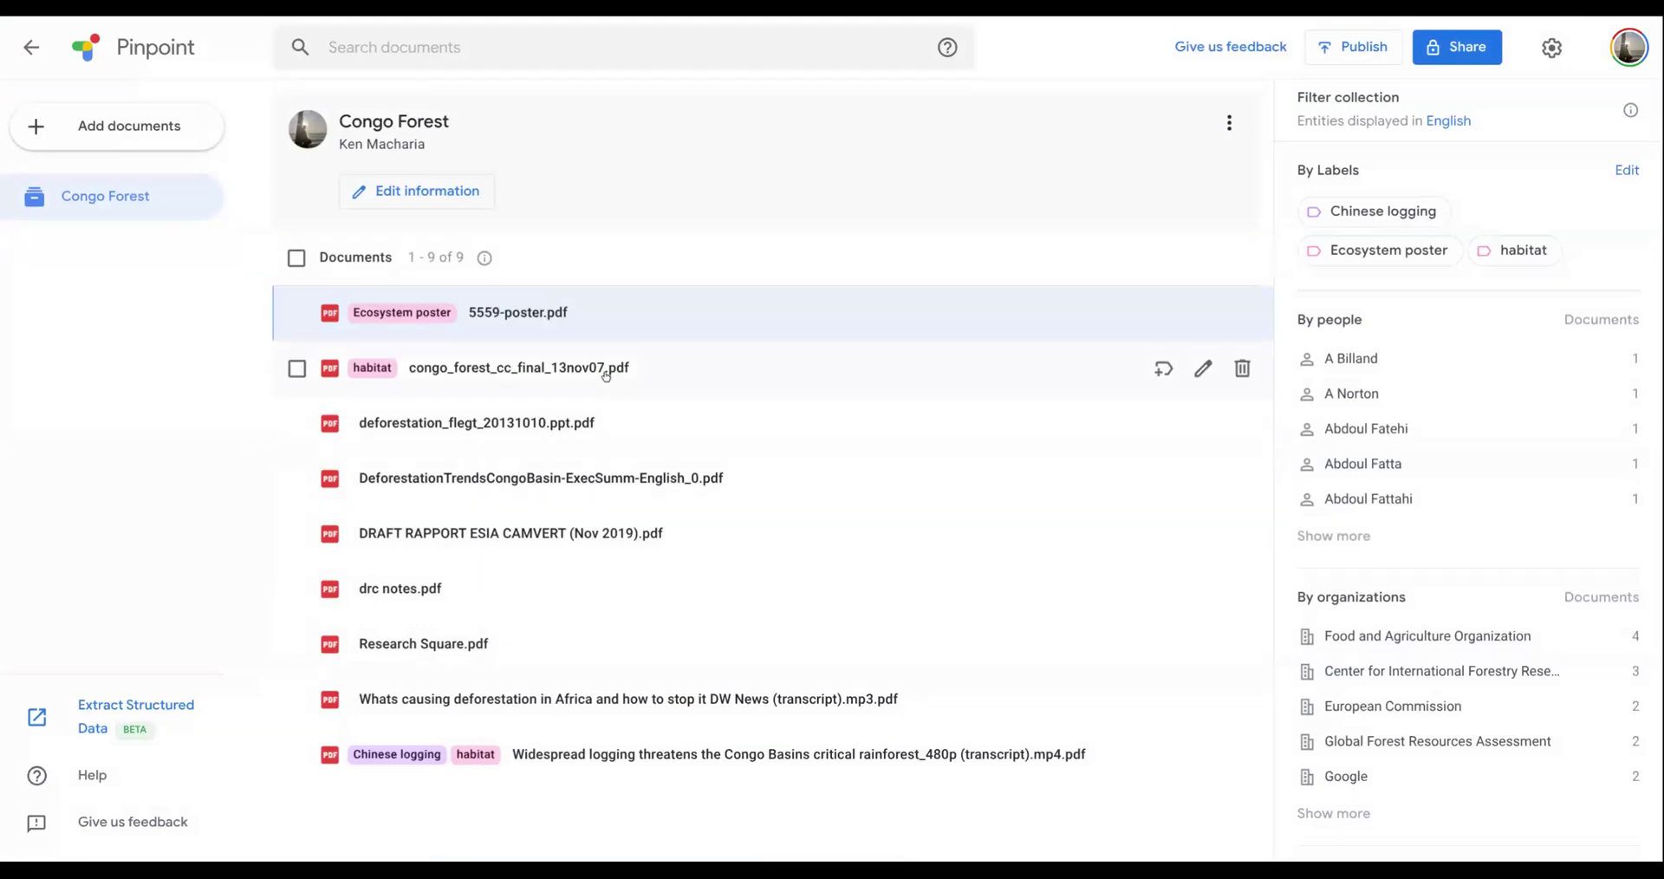
- Copy the handwritten words "The Republic of Congo has" as text from drc notes.pdf and return to the document list
left_click(416, 590)
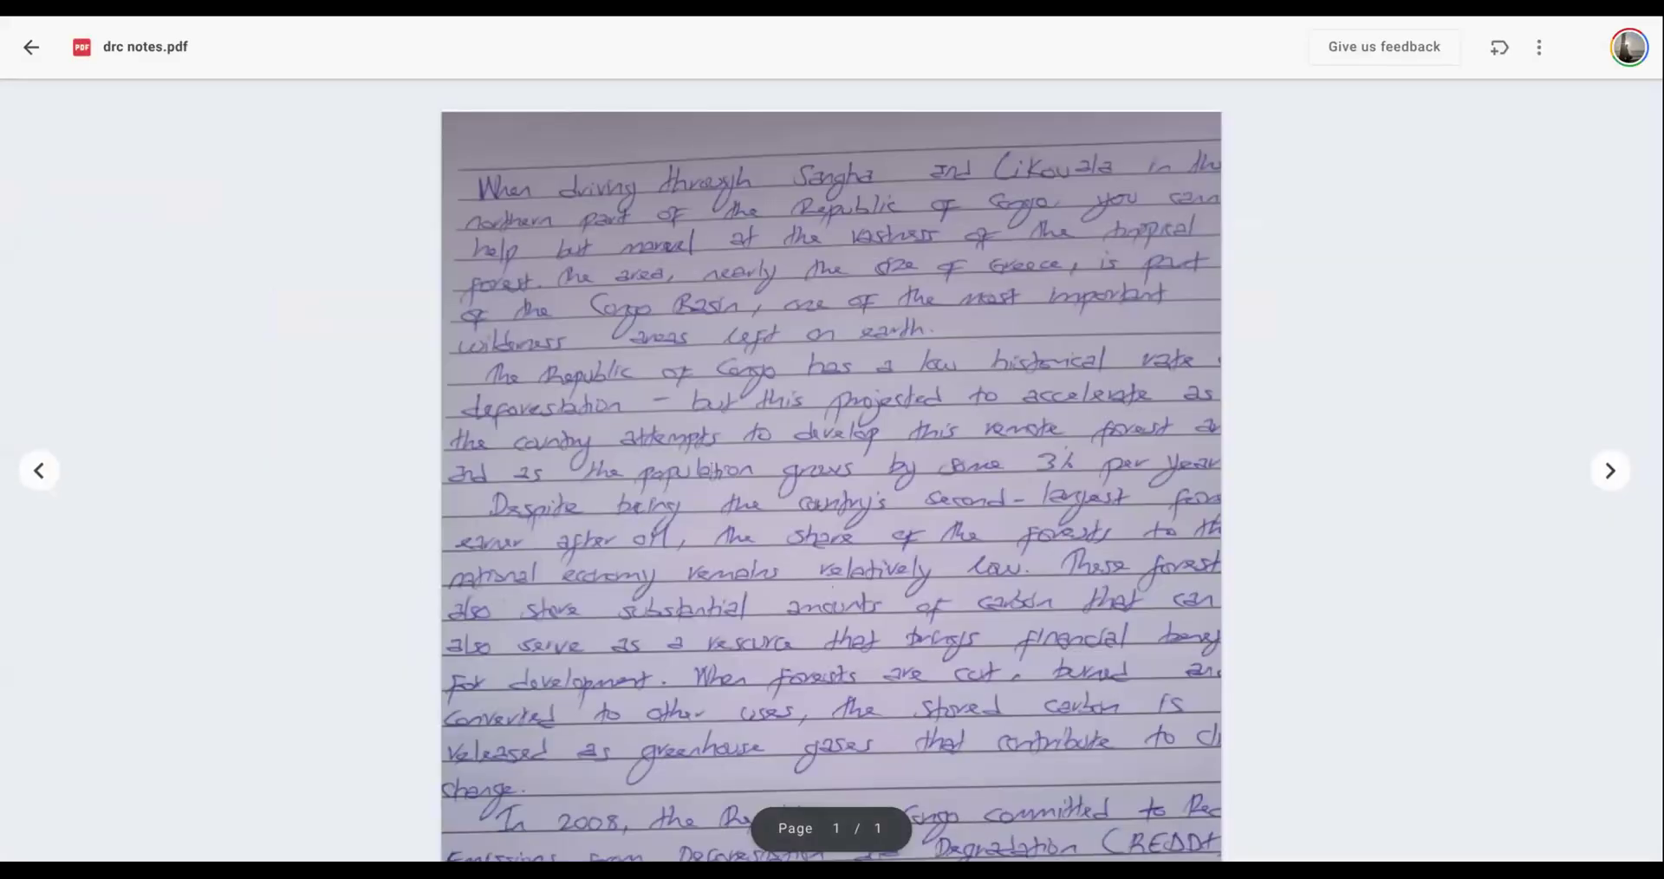
left_click_drag(487, 374, 841, 374)
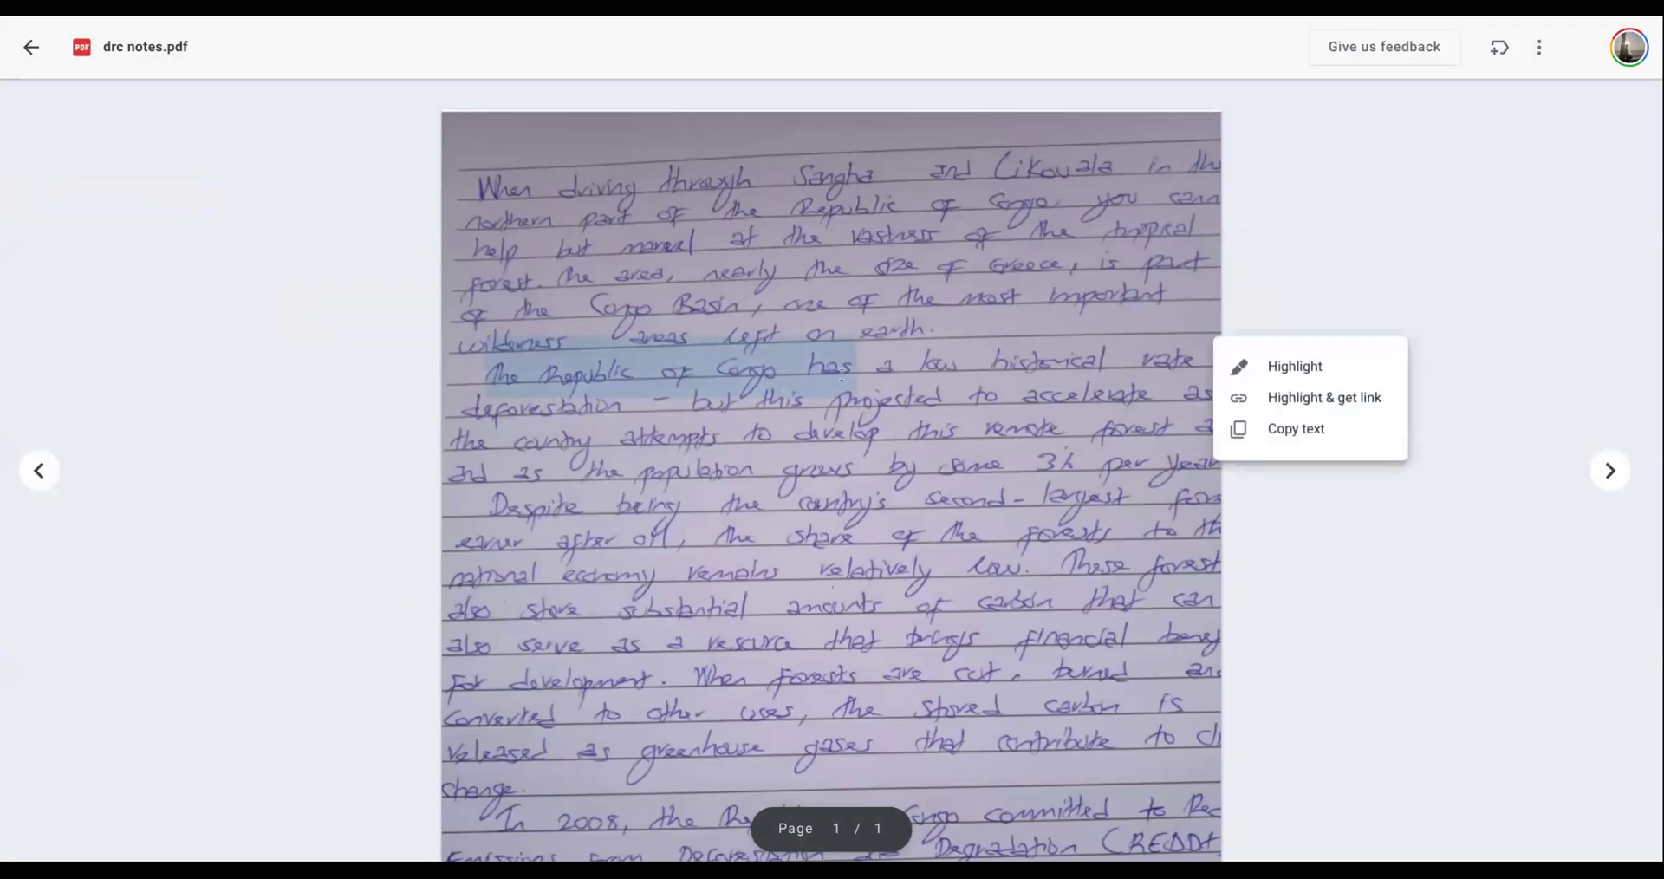
left_click(1273, 441)
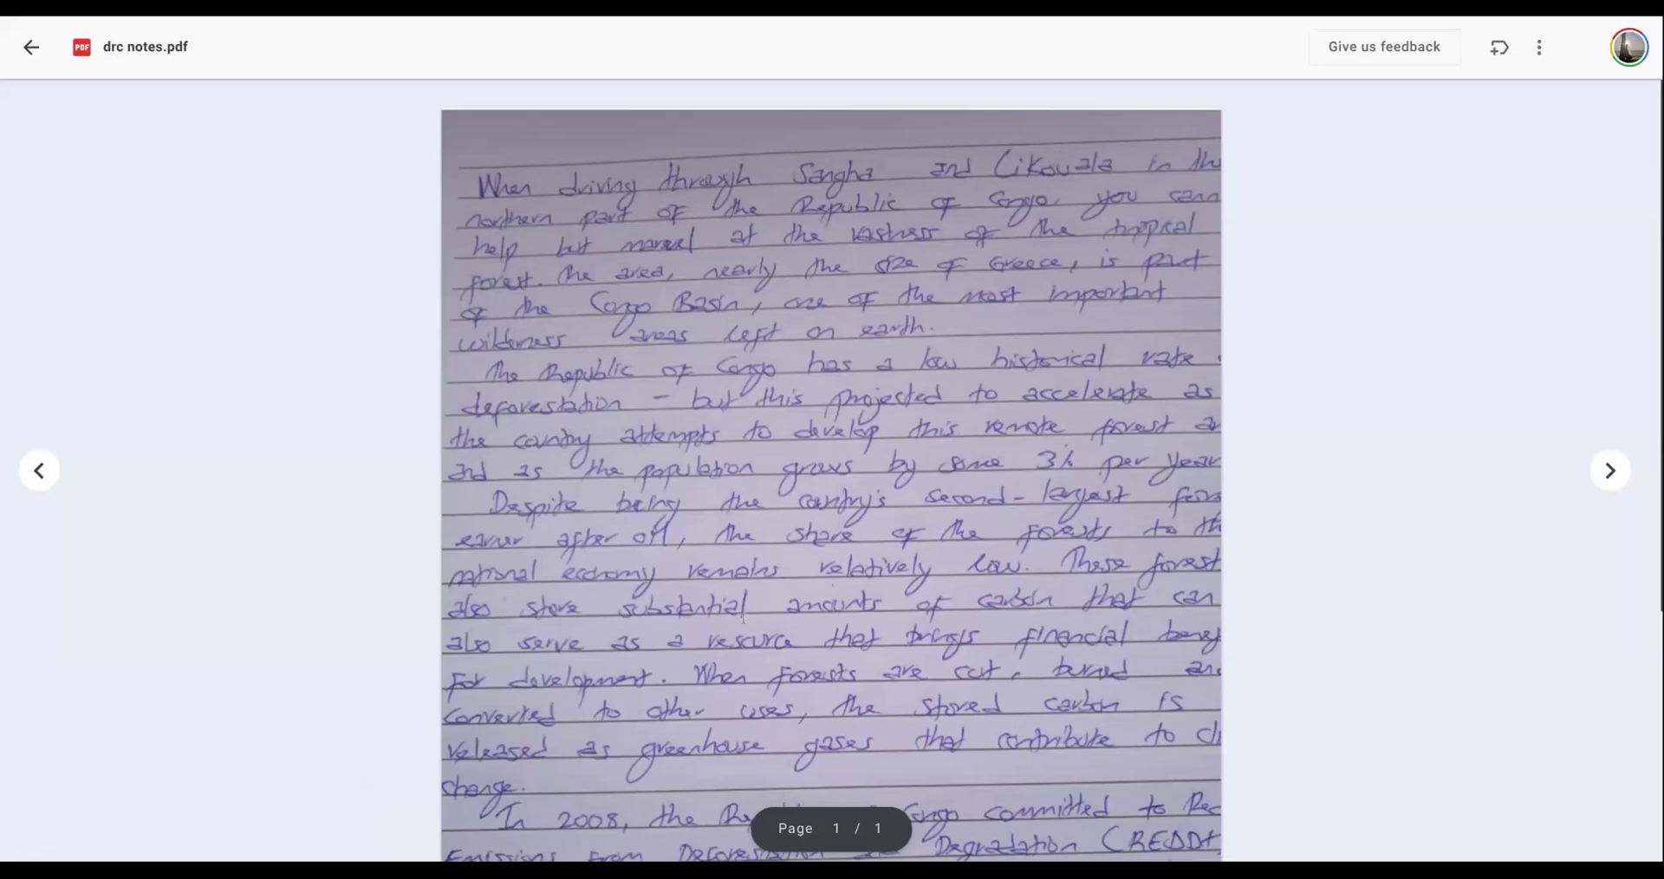
scroll(831, 471, "down", 2)
scroll(831, 471, "down", 3)
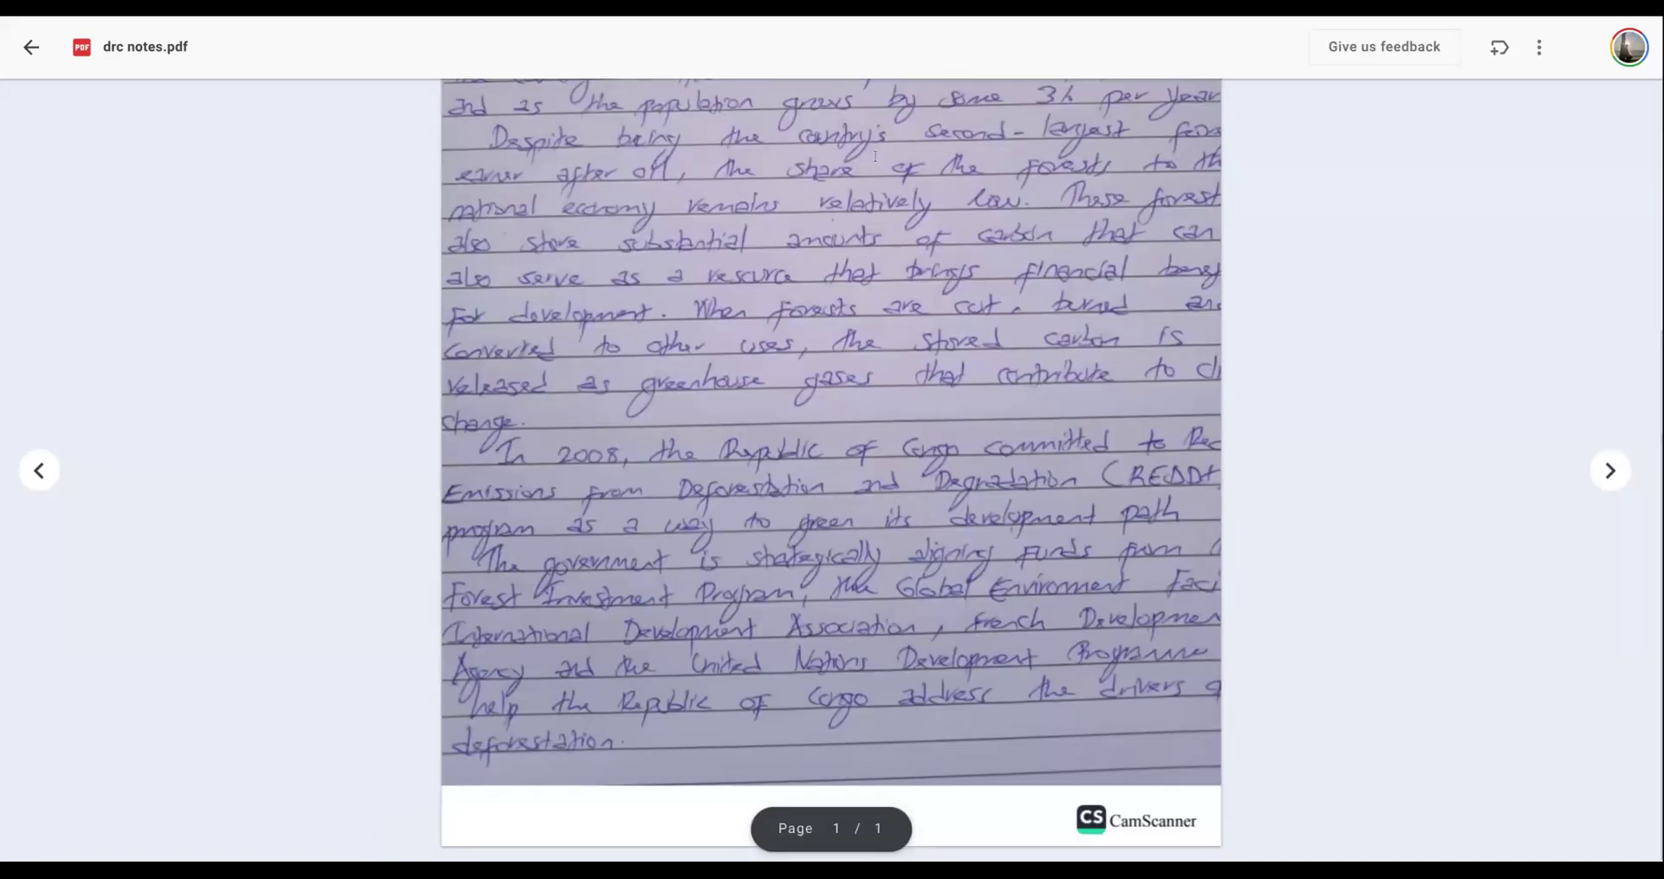
left_click(30, 49)
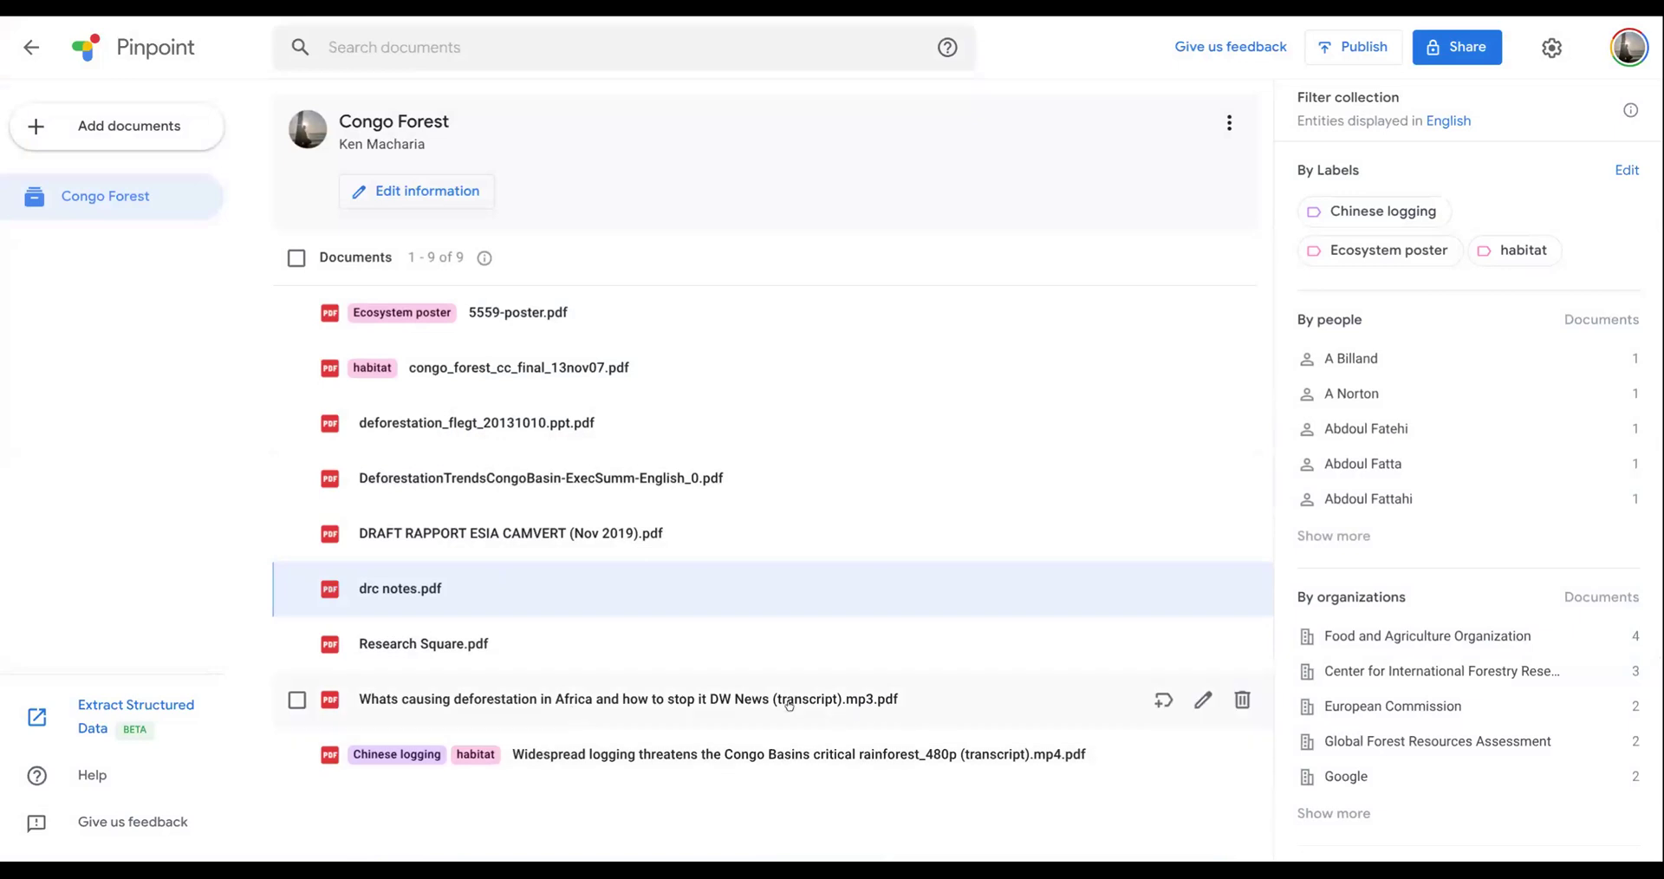
- Open the "Widespread logging threatens the Congo Basins critical rainforest" video transcript and read through its time-stamped passages
left_click(754, 759)
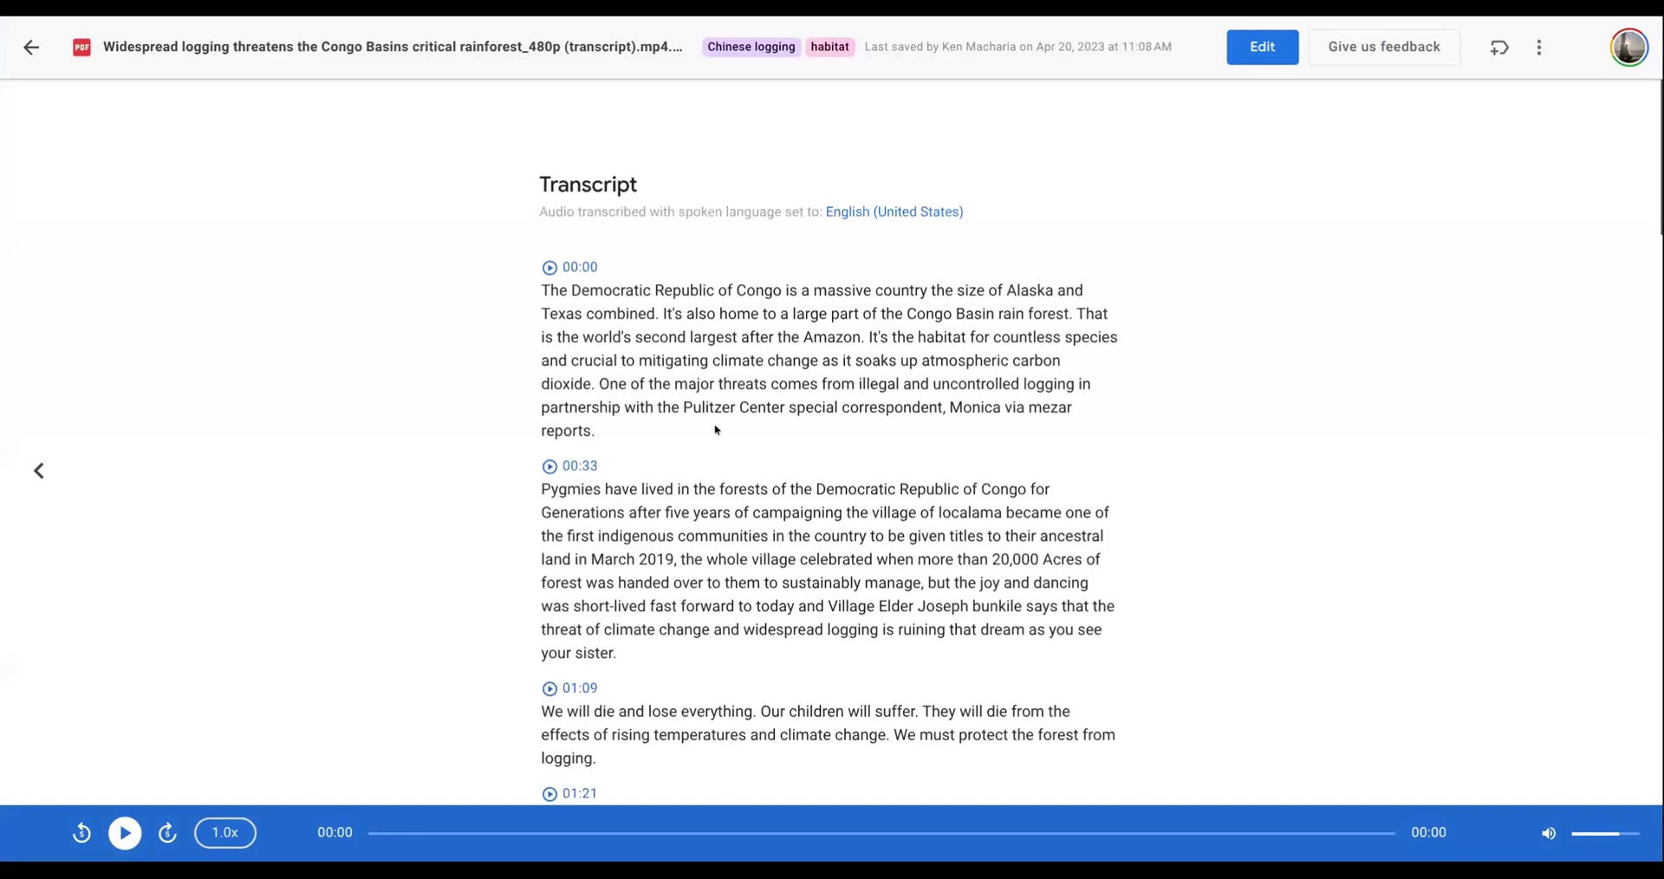
scroll(723, 442, "down", 5)
scroll(716, 429, "down", 9)
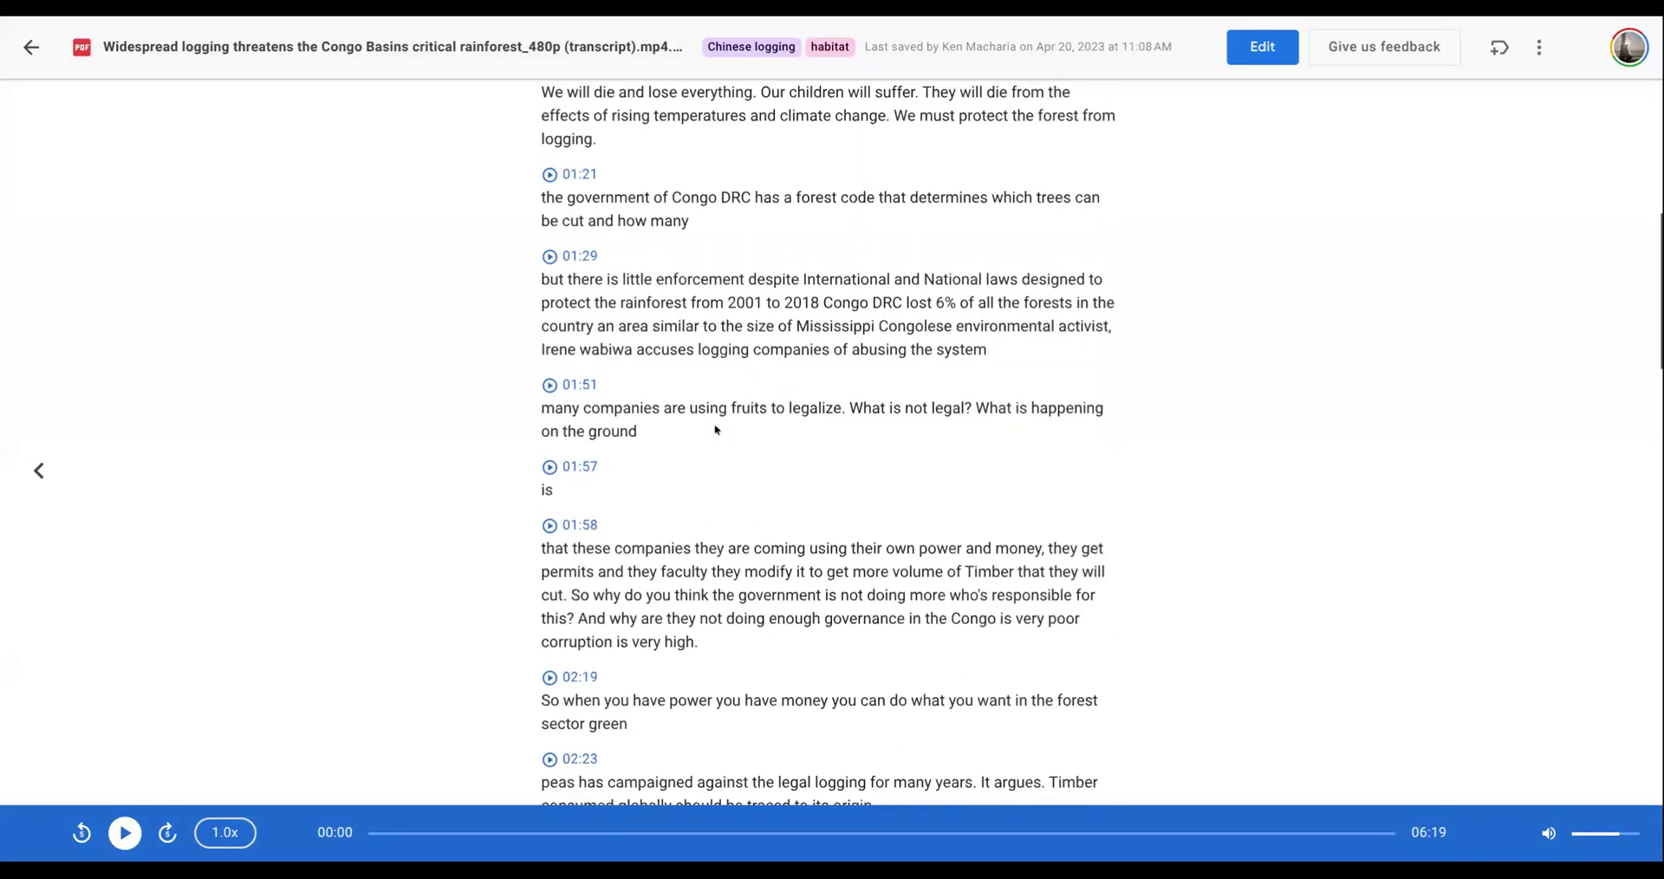
scroll(716, 430, "up", 15)
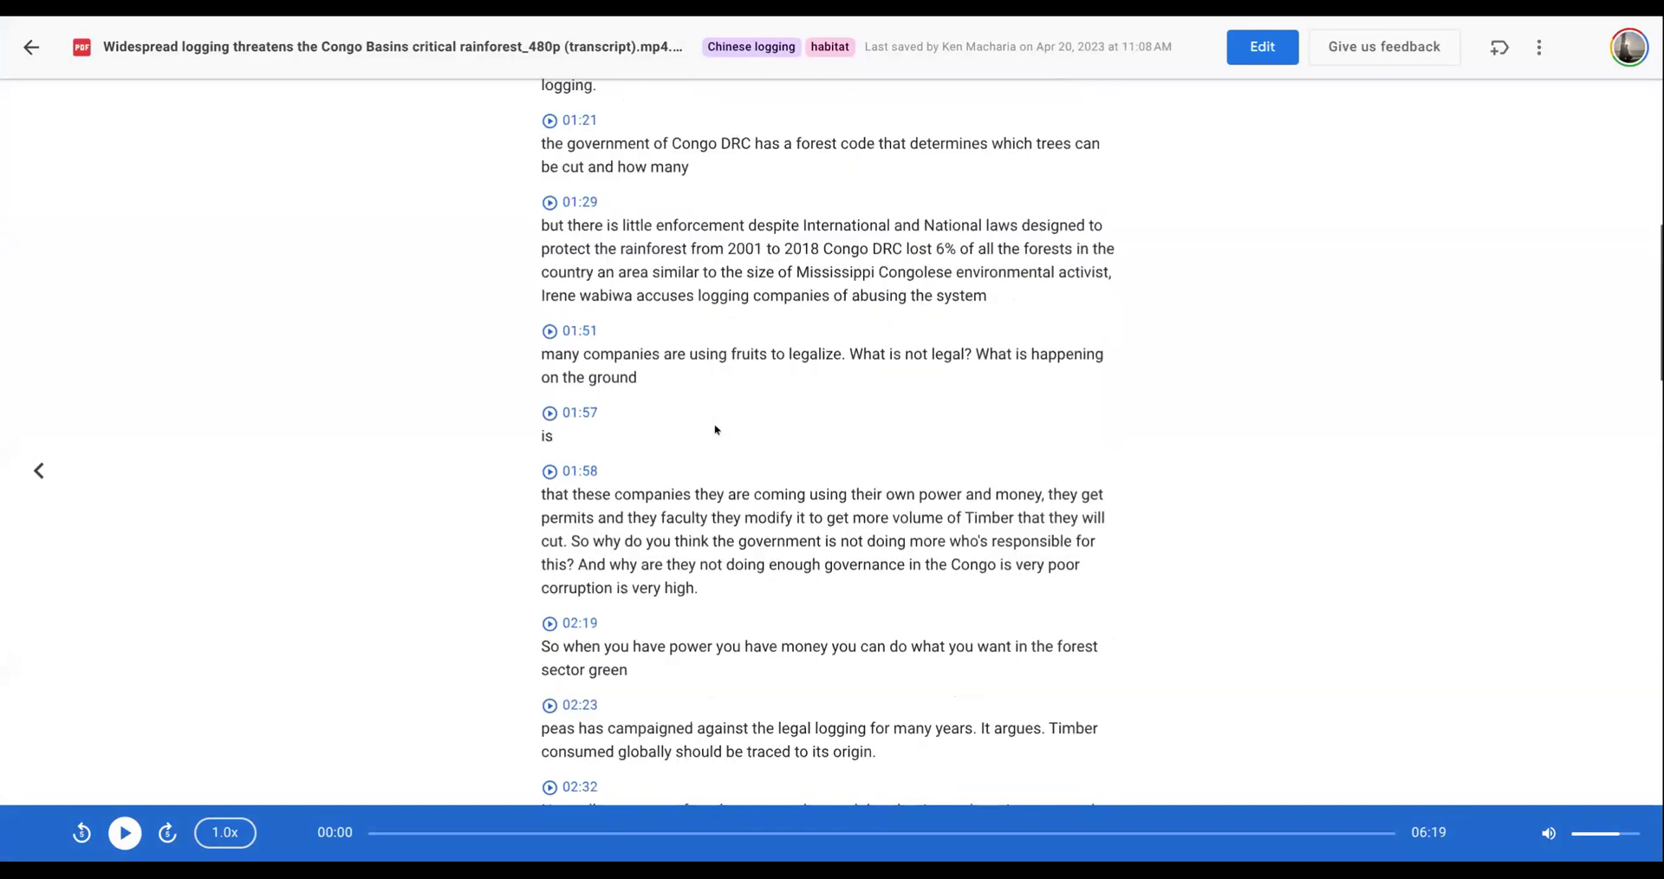
- Inspect the transcript in editing mode, finish without changes, read to its end, and return to the Congo Forest documents
left_click(1262, 47)
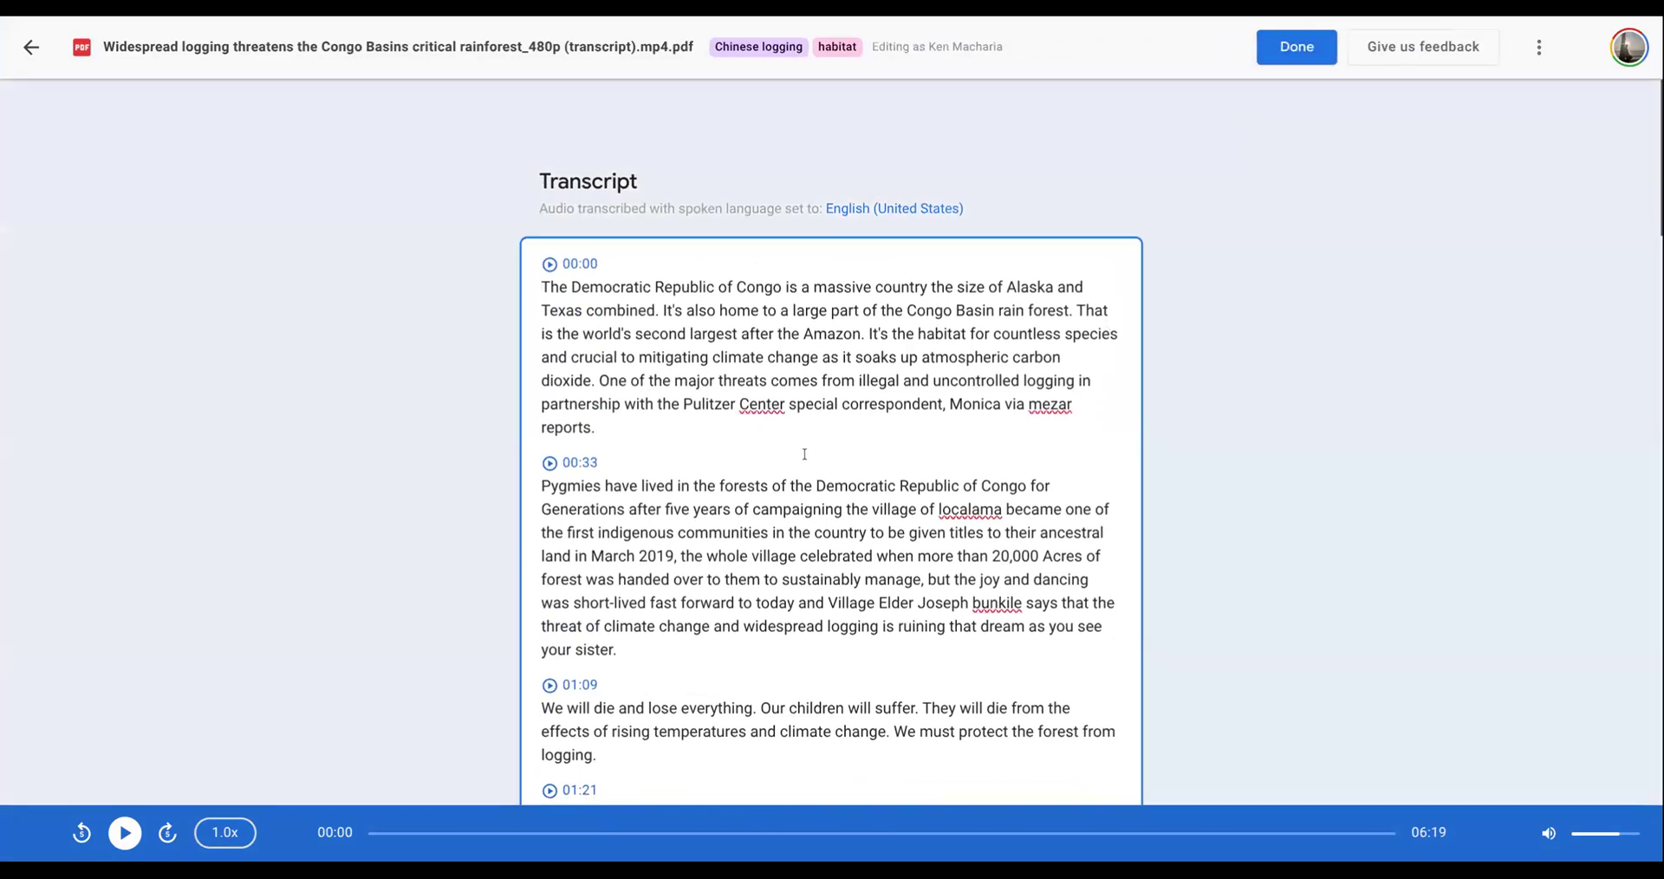
scroll(789, 443, "down", 5)
scroll(803, 453, "down", 2)
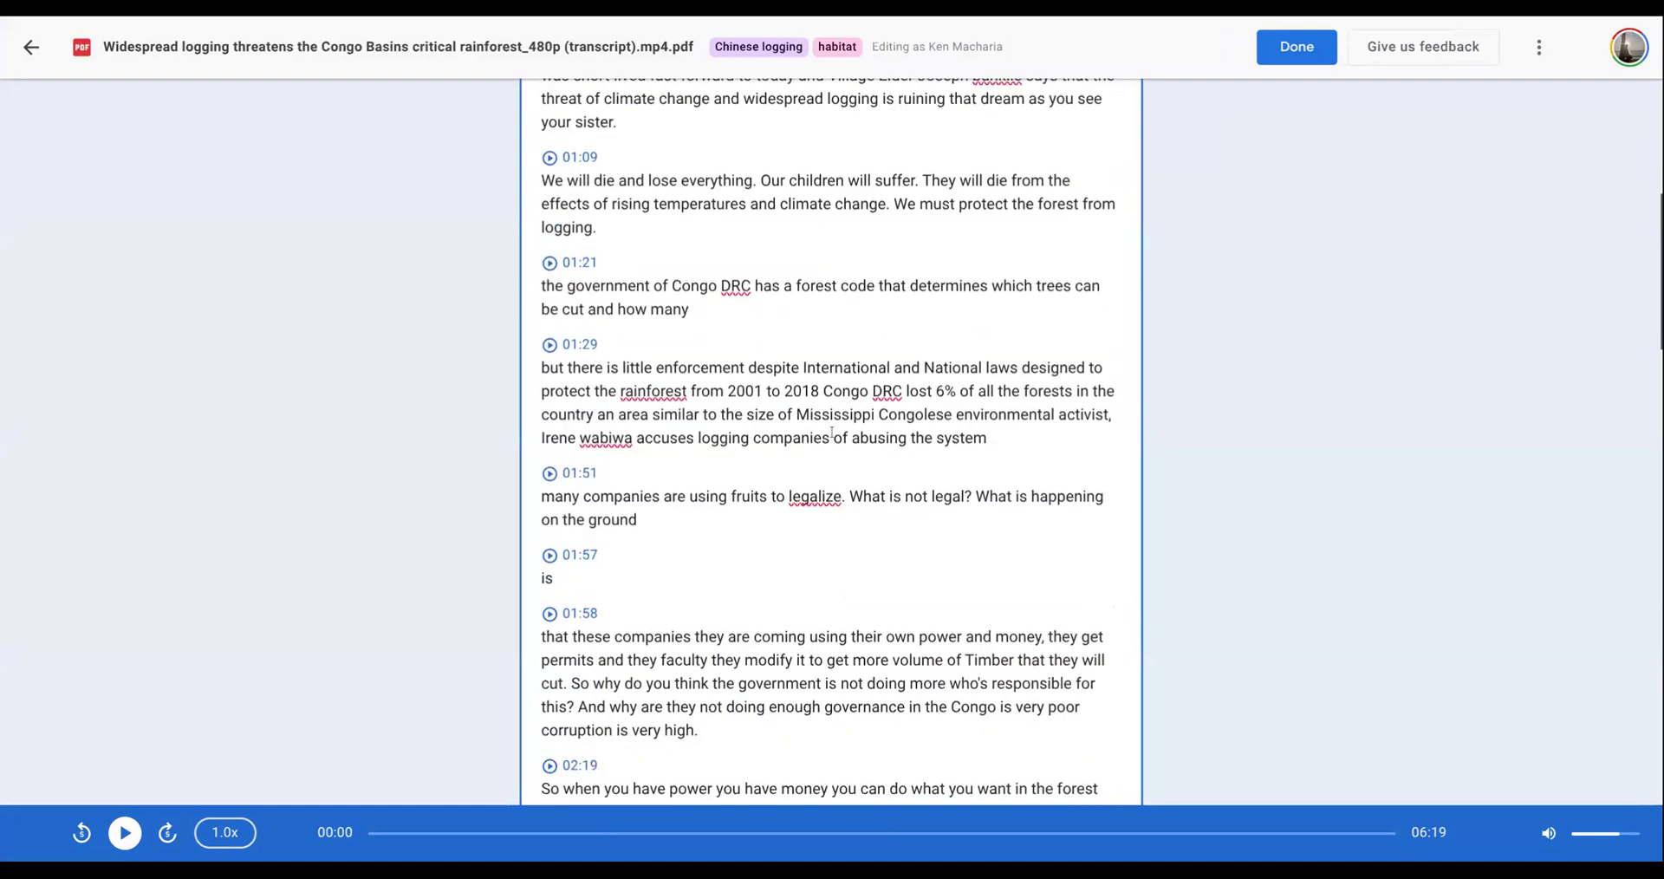
left_click(1297, 47)
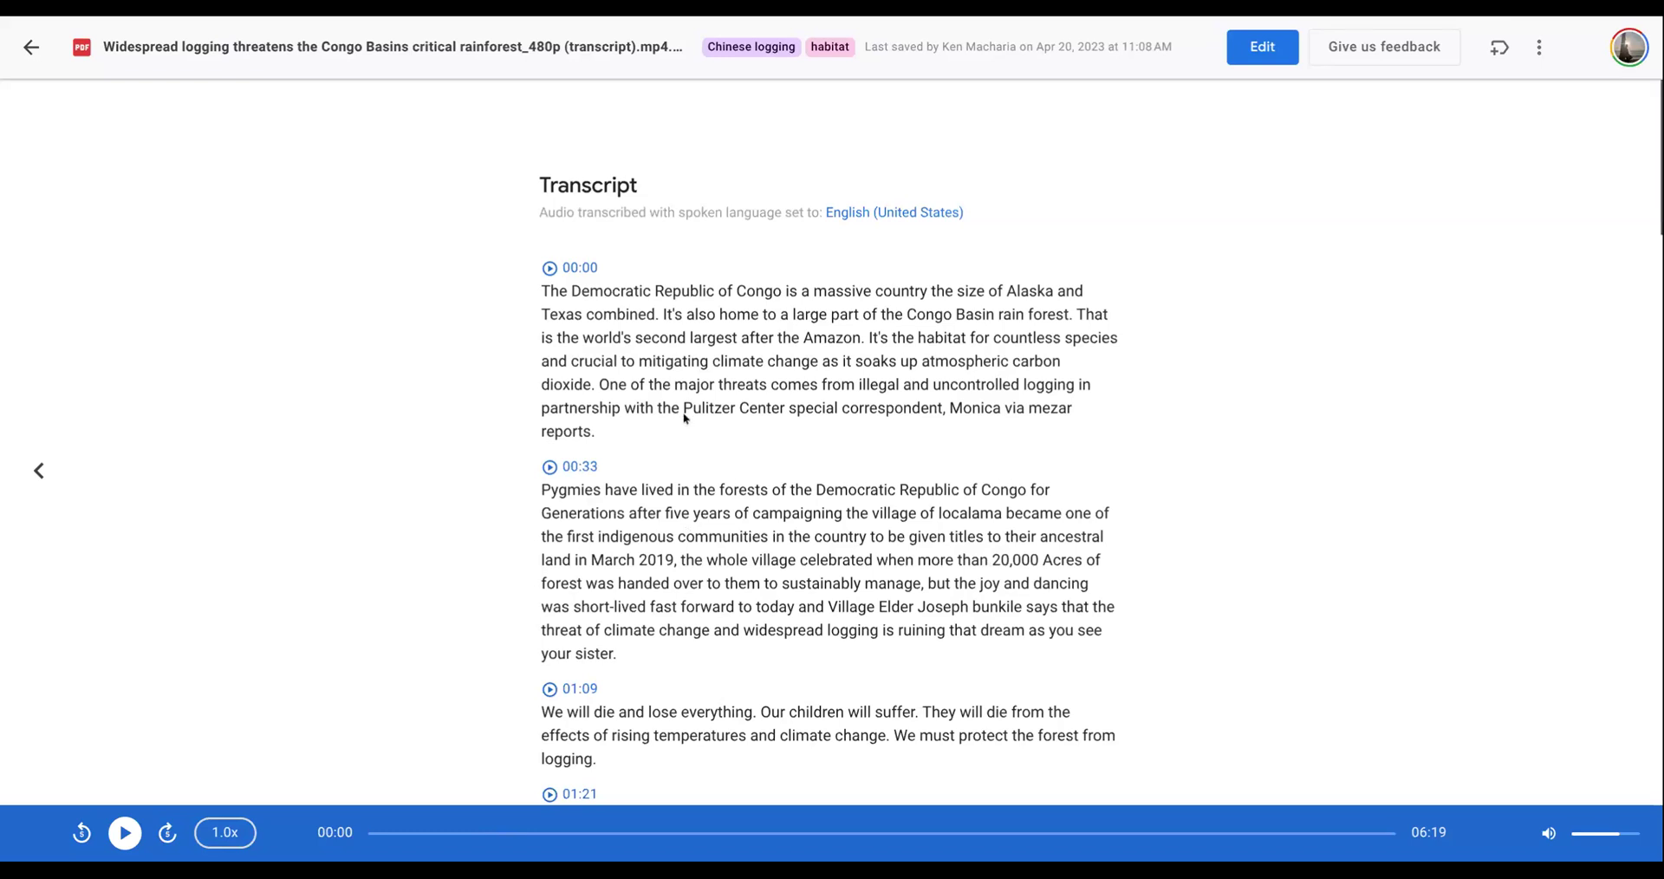
scroll(683, 420, "down", 15)
scroll(683, 419, "down", 8)
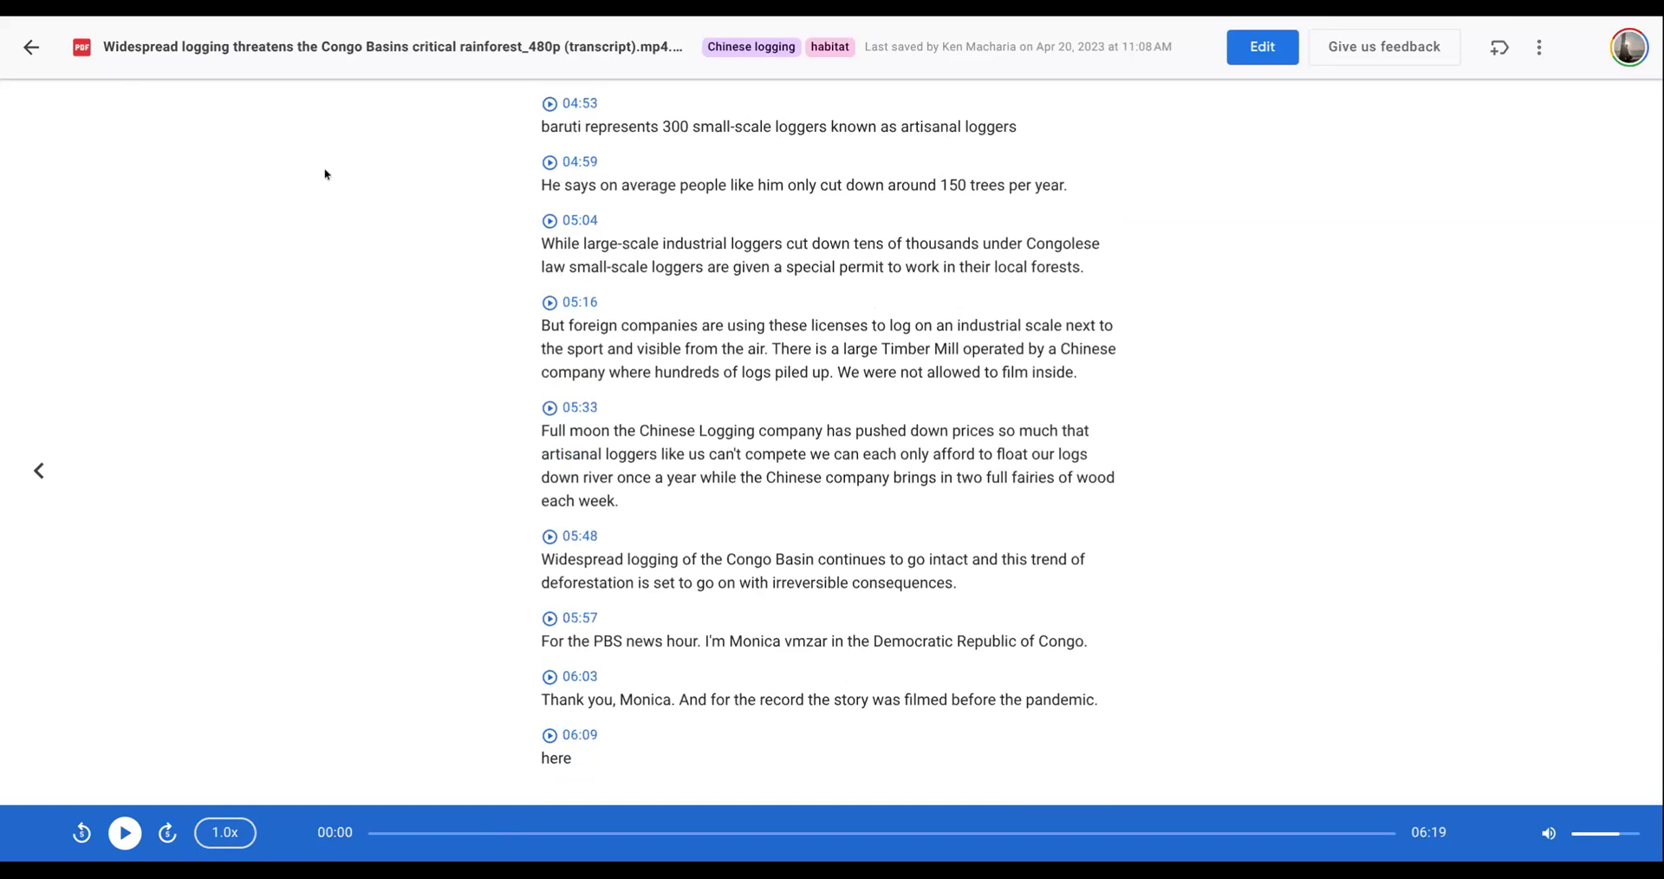
left_click(30, 47)
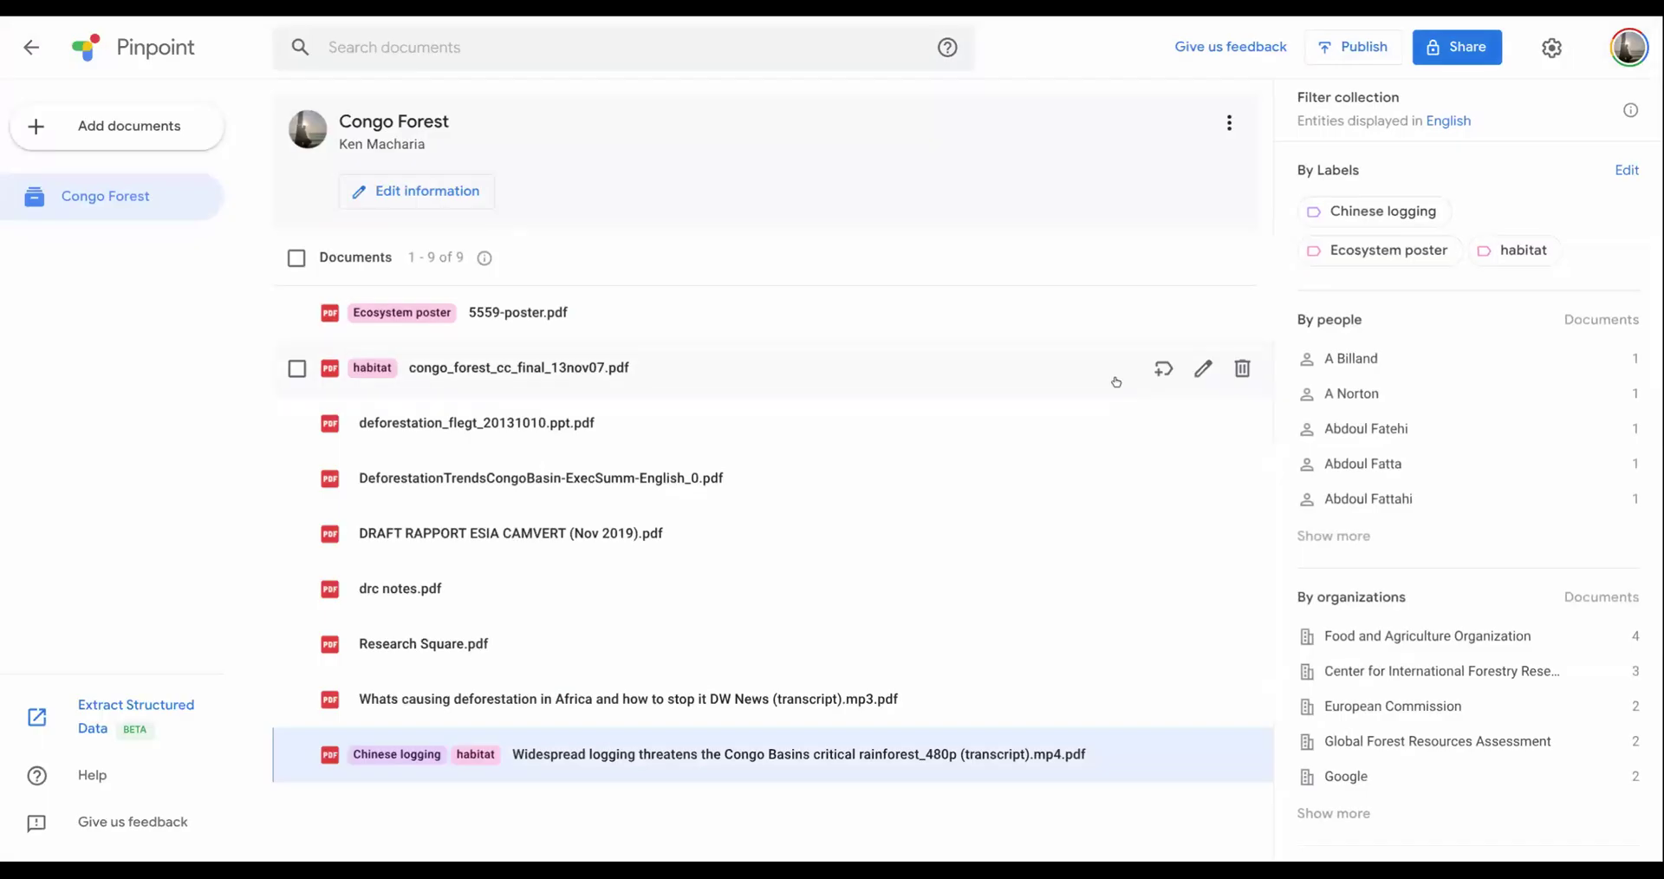
- Search the Congo Forest collection's documents for "logging"
left_click(524, 54)
type("logging")
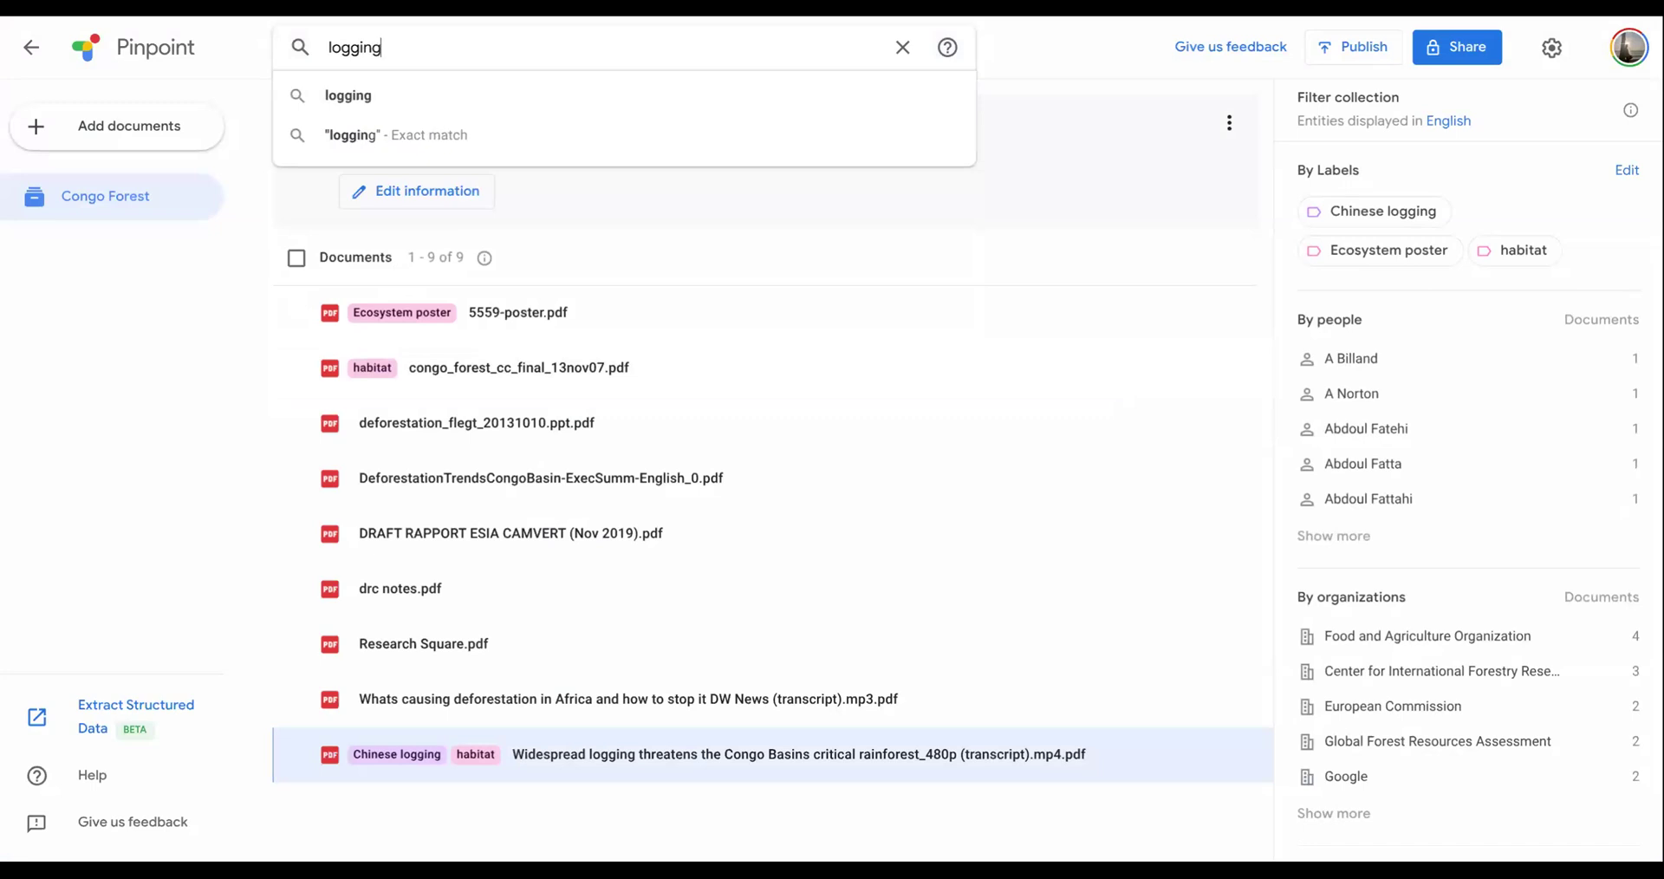
key("Return")
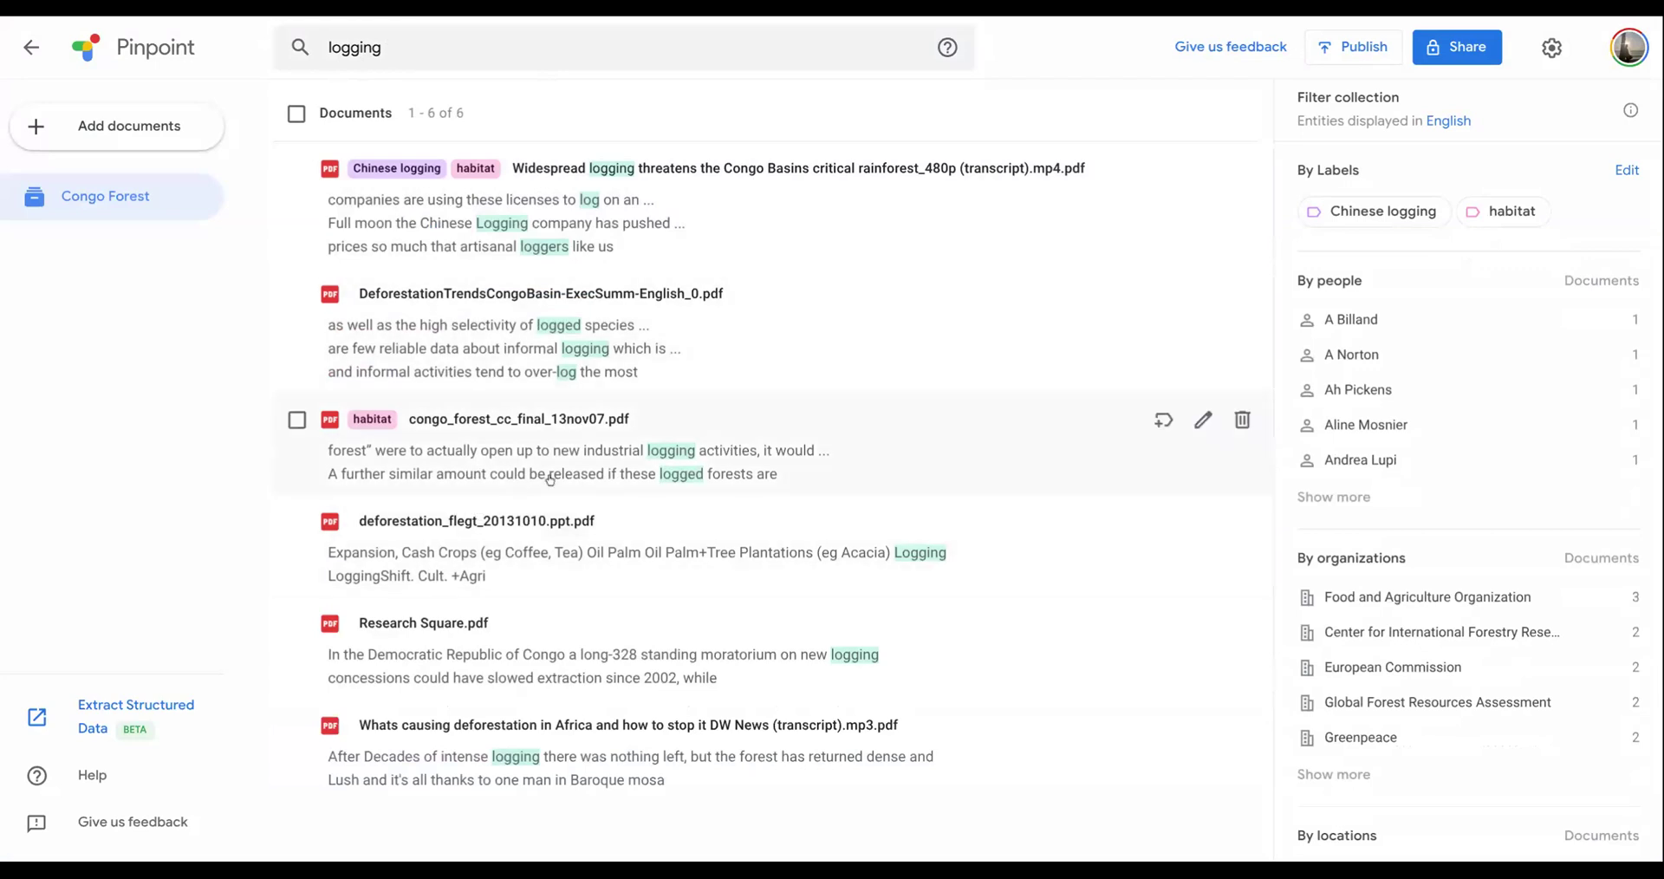
- Go through successive mentions of logging in DeforestationTrendsCongoBasin-ExecSumm-English_0.pdf and return to the search results
left_click(489, 351)
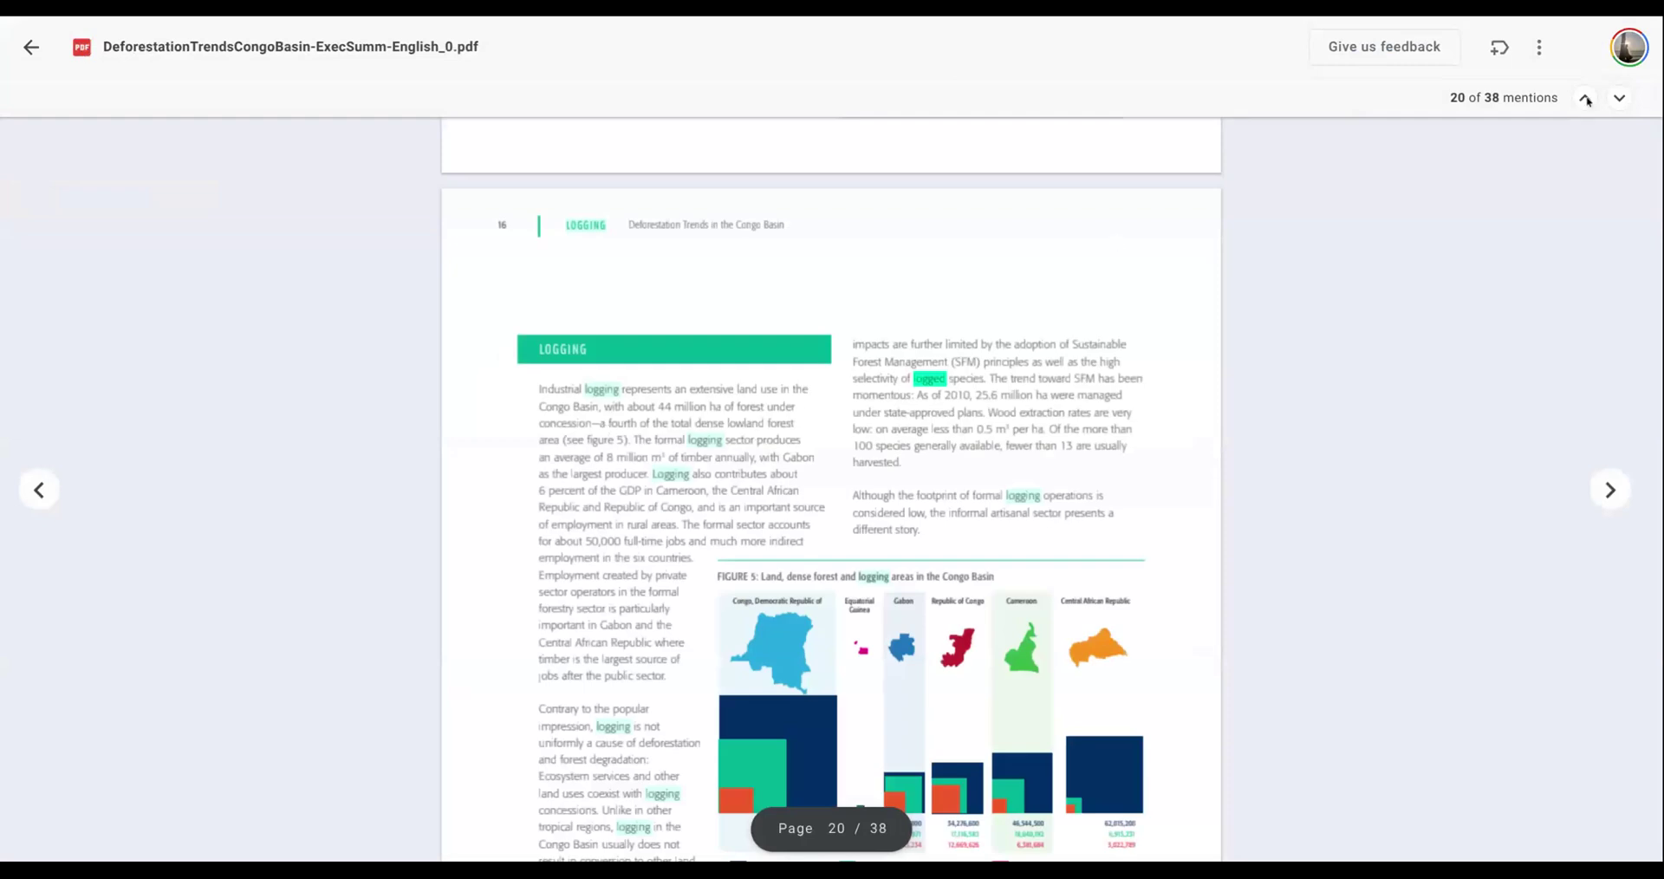
left_click(1620, 98)
left_click(1620, 98)
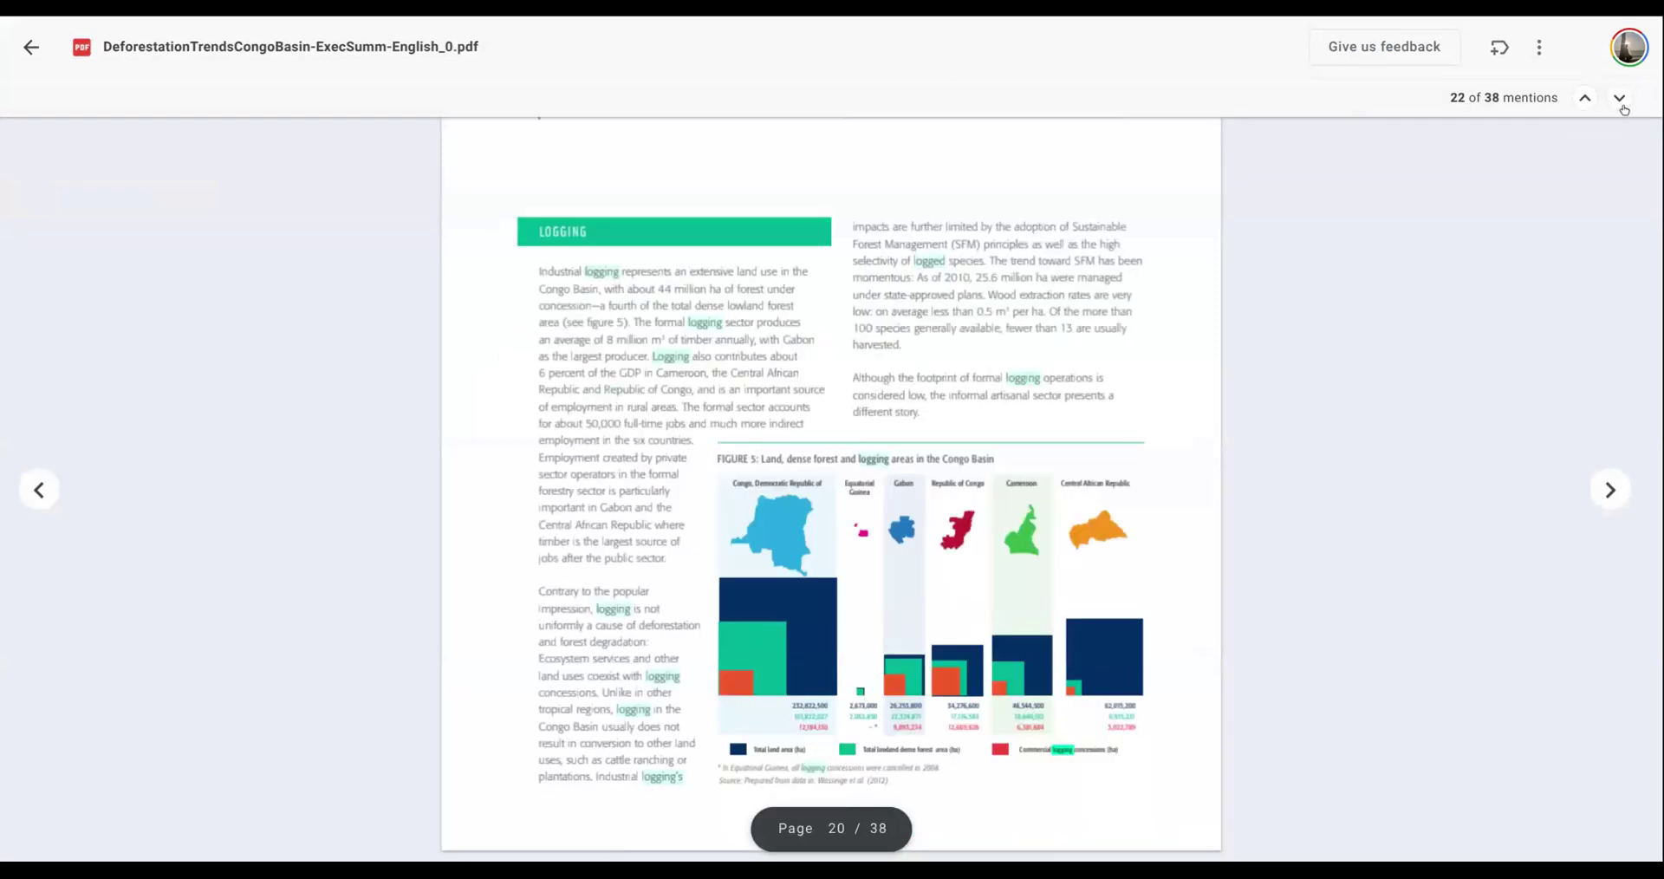
left_click(1620, 98)
left_click(1620, 98)
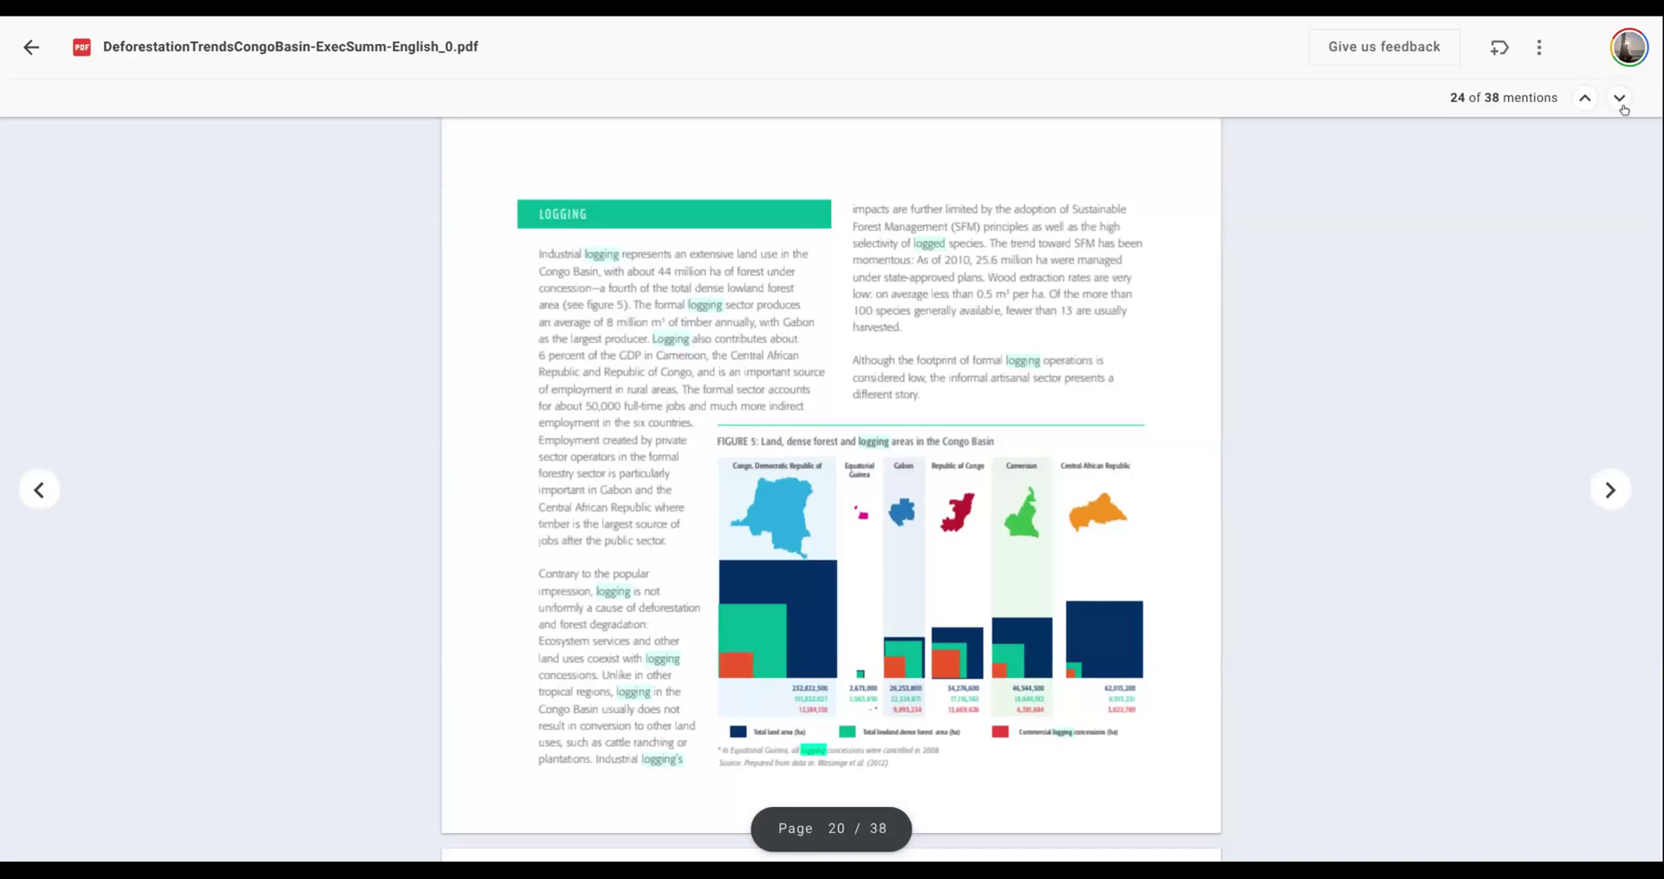
left_click(1620, 98)
left_click(1621, 98)
left_click(1620, 98)
left_click(1621, 98)
left_click(1620, 98)
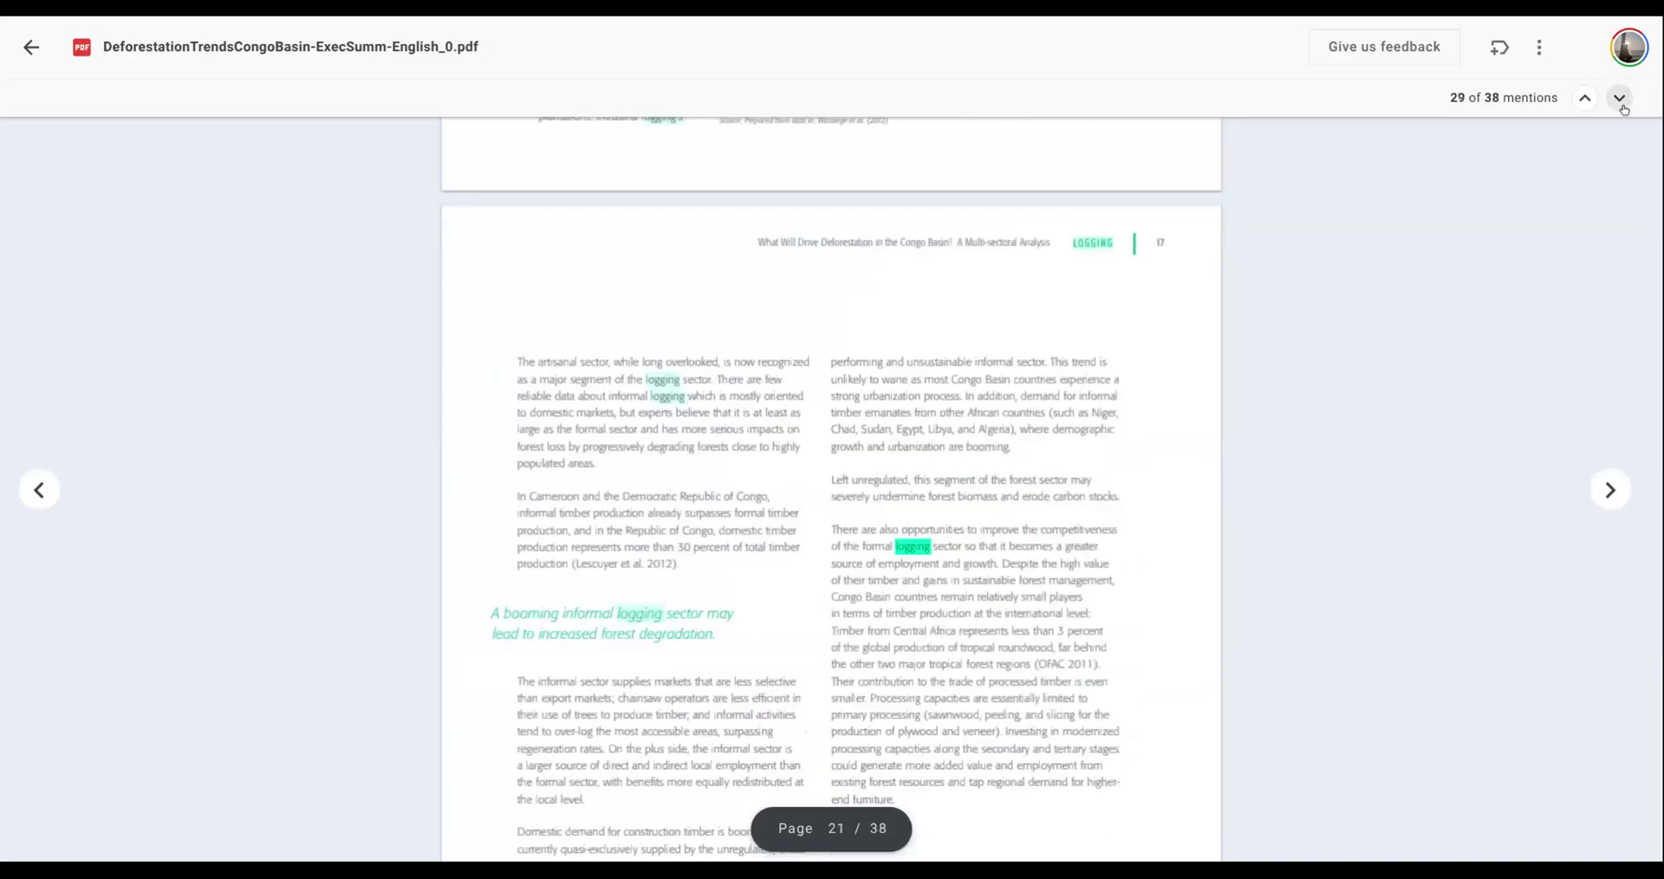
left_click(1620, 98)
left_click(1622, 104)
left_click(1622, 104)
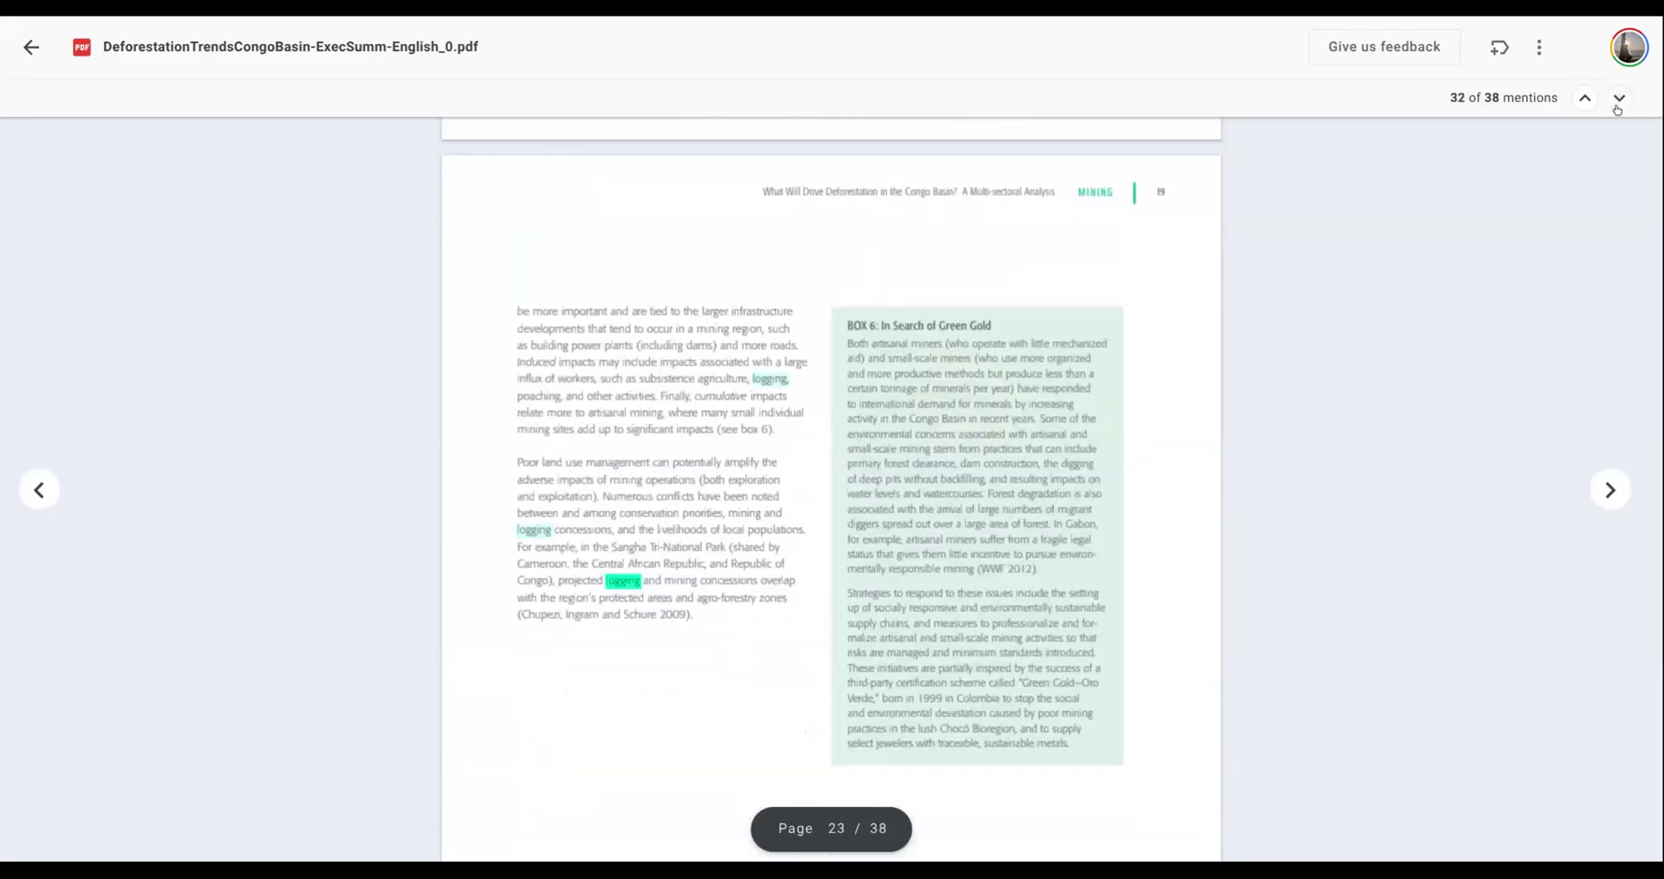
left_click(30, 48)
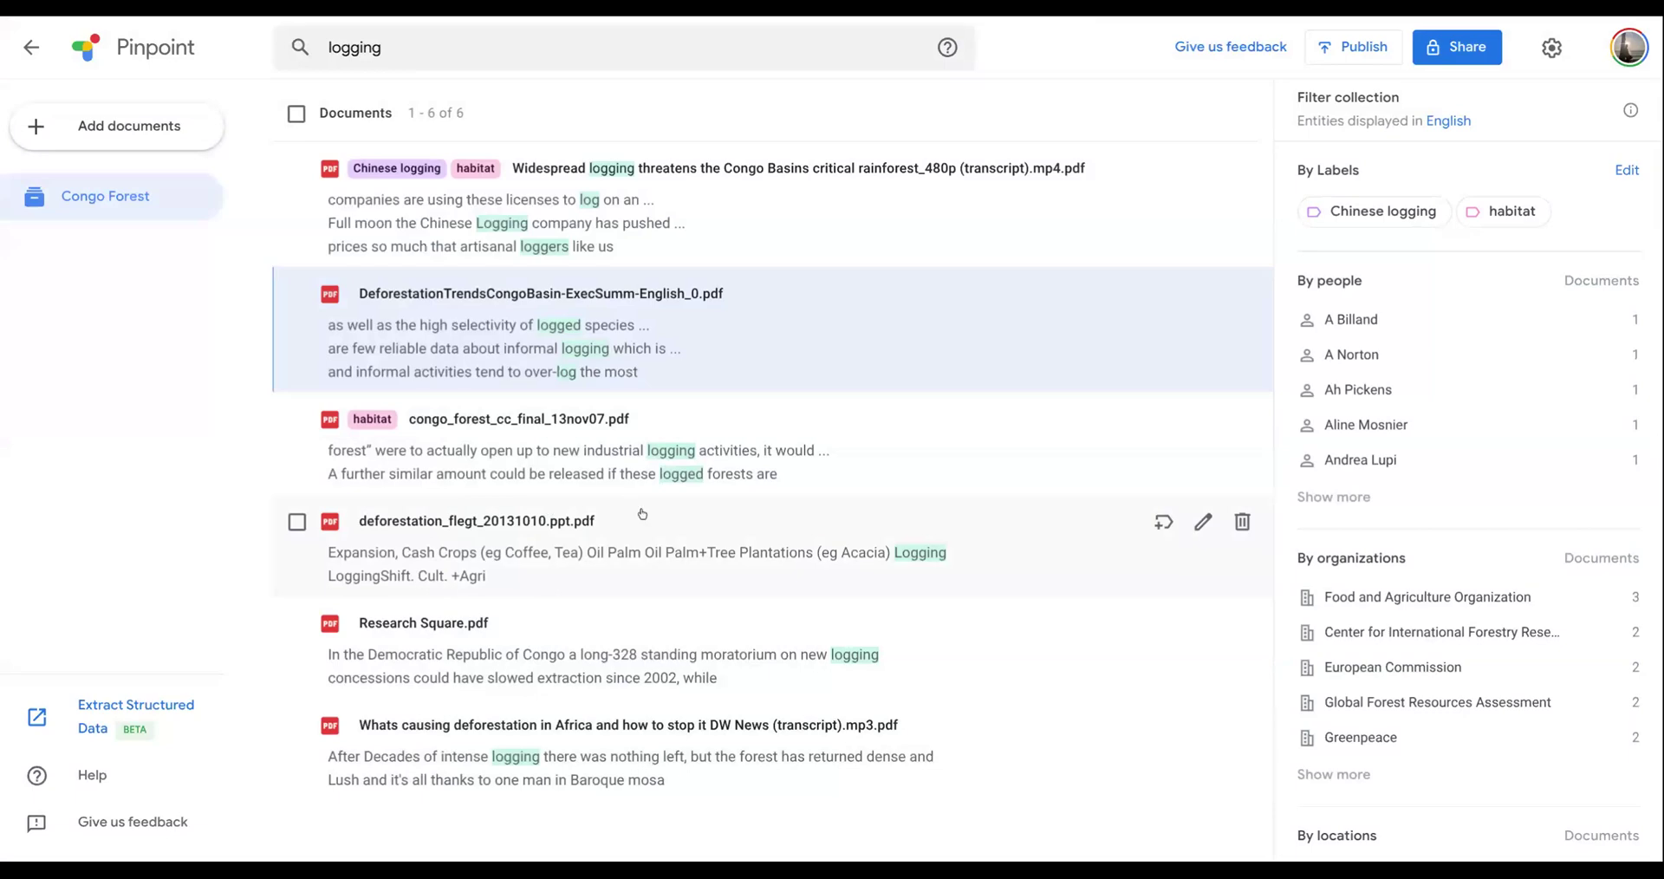
- Check the highlighted logging mentions in the Widespread logging video transcript and return to the search results
left_click(626, 224)
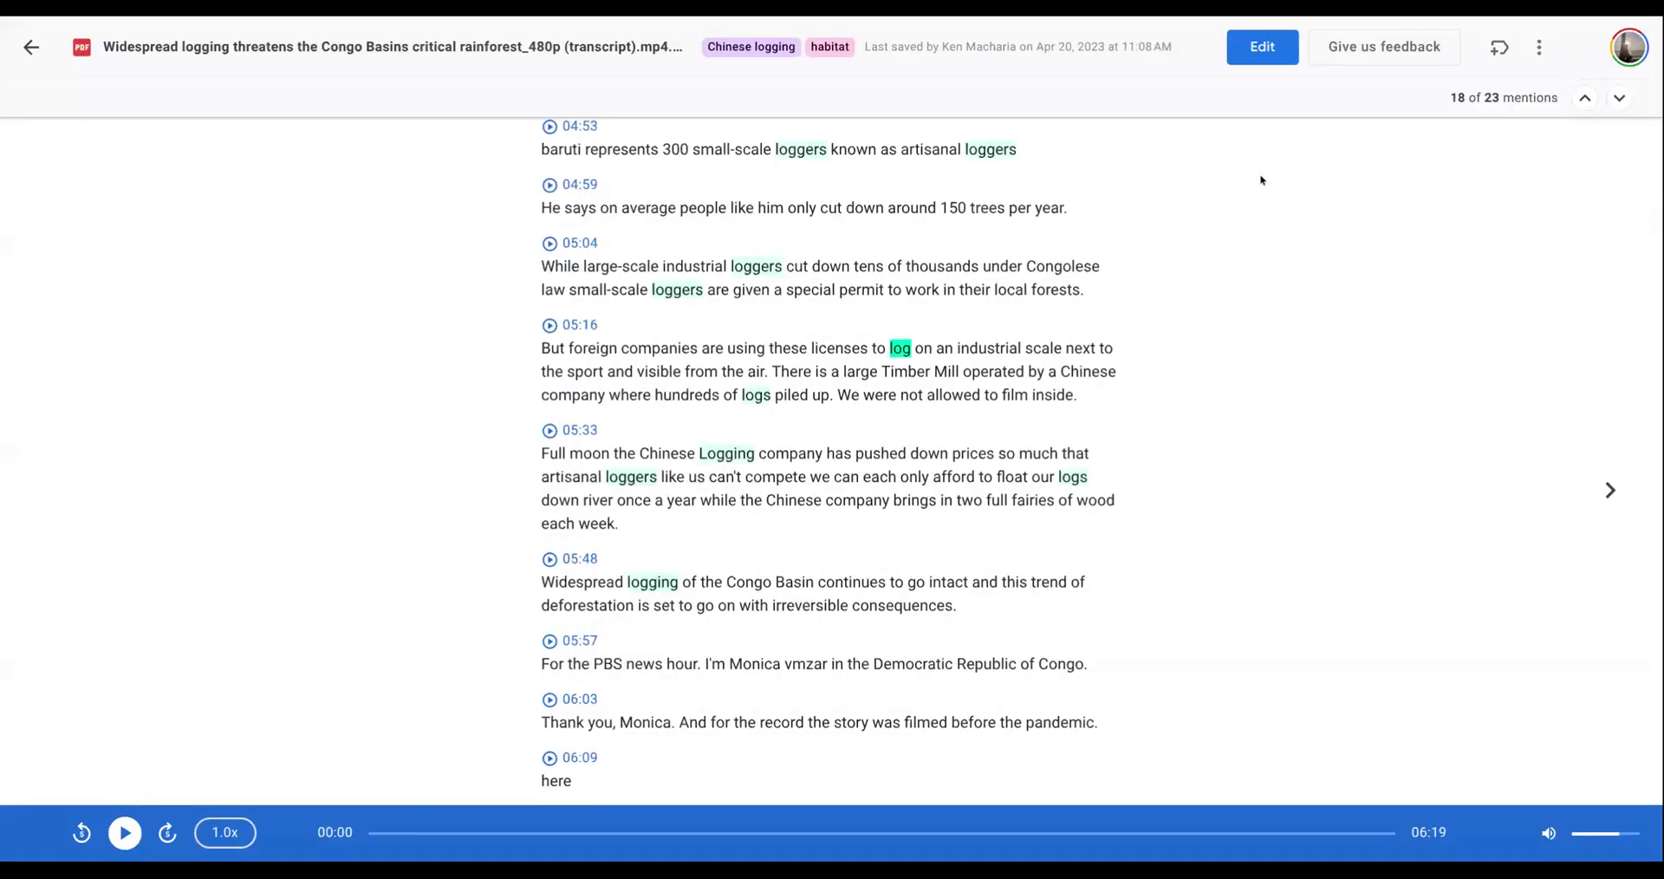
left_click(1622, 100)
left_click(1622, 100)
left_click(1622, 100)
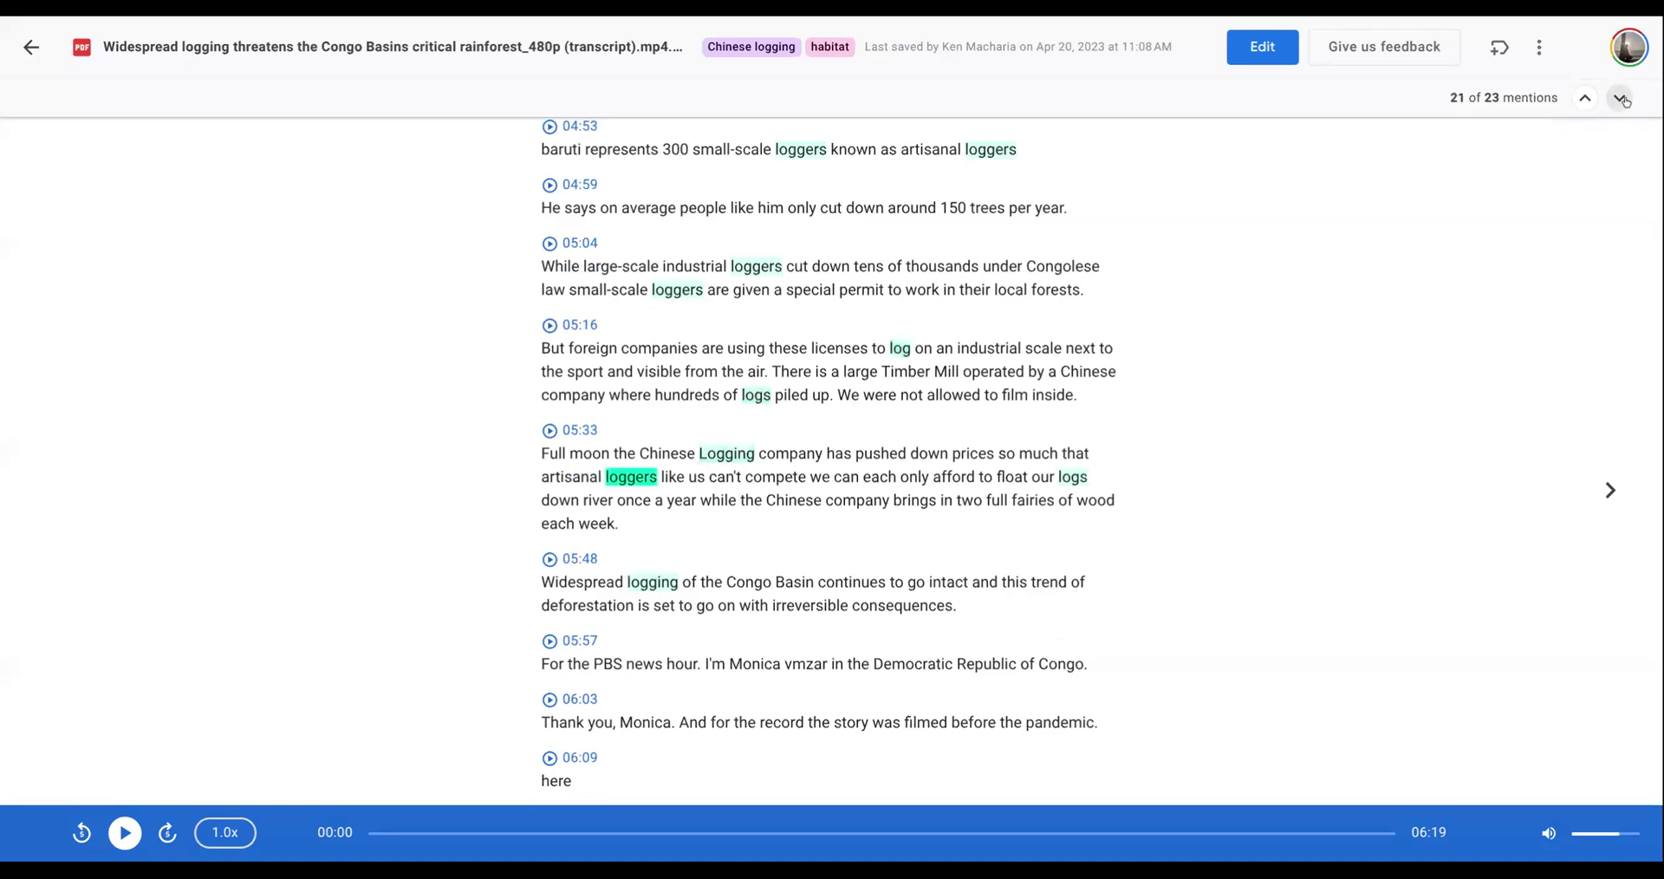
left_click(1622, 99)
left_click(1622, 100)
left_click(1622, 99)
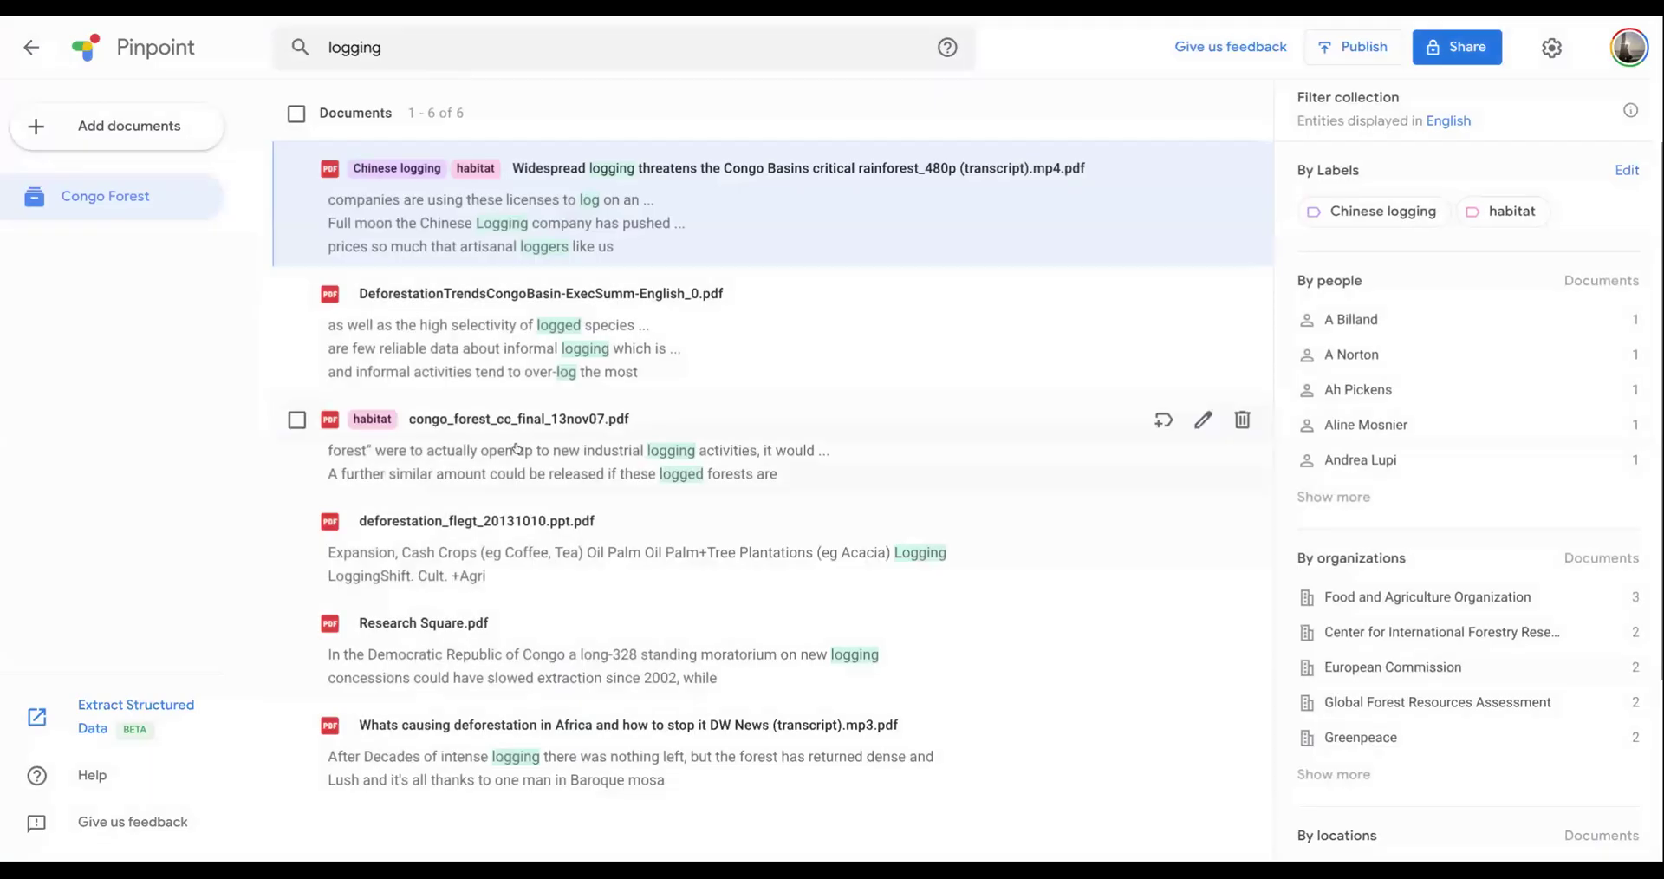
- Label deforestation_flegt_20131010.ppt.pdf with a new orange label named Southeast Asia and return to the search results
left_click(677, 567)
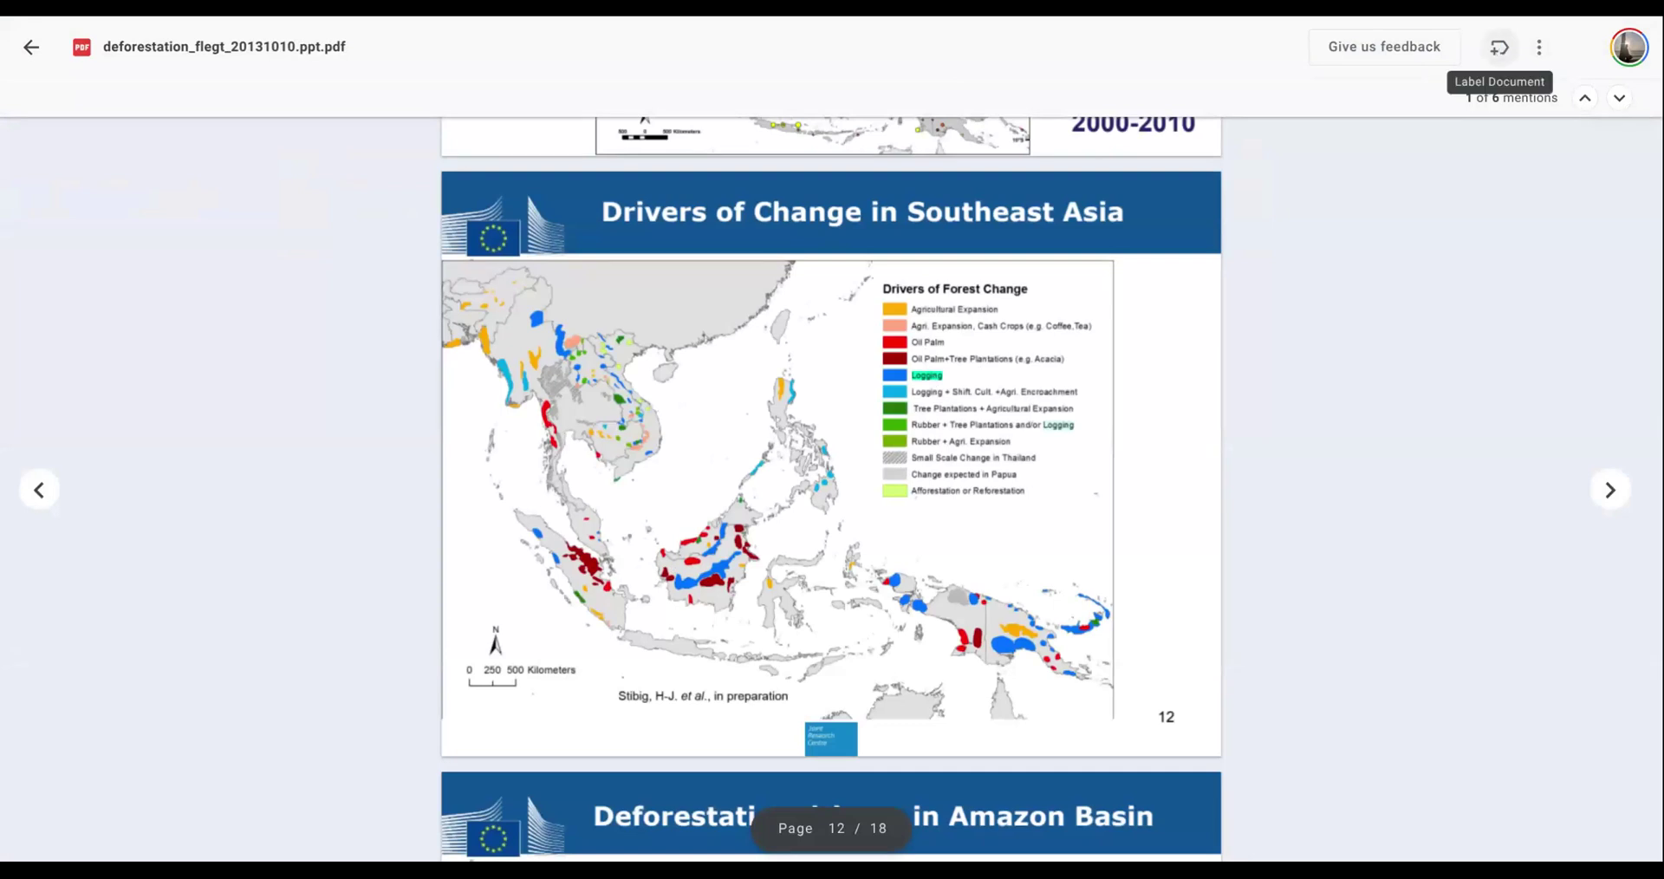
left_click(1500, 52)
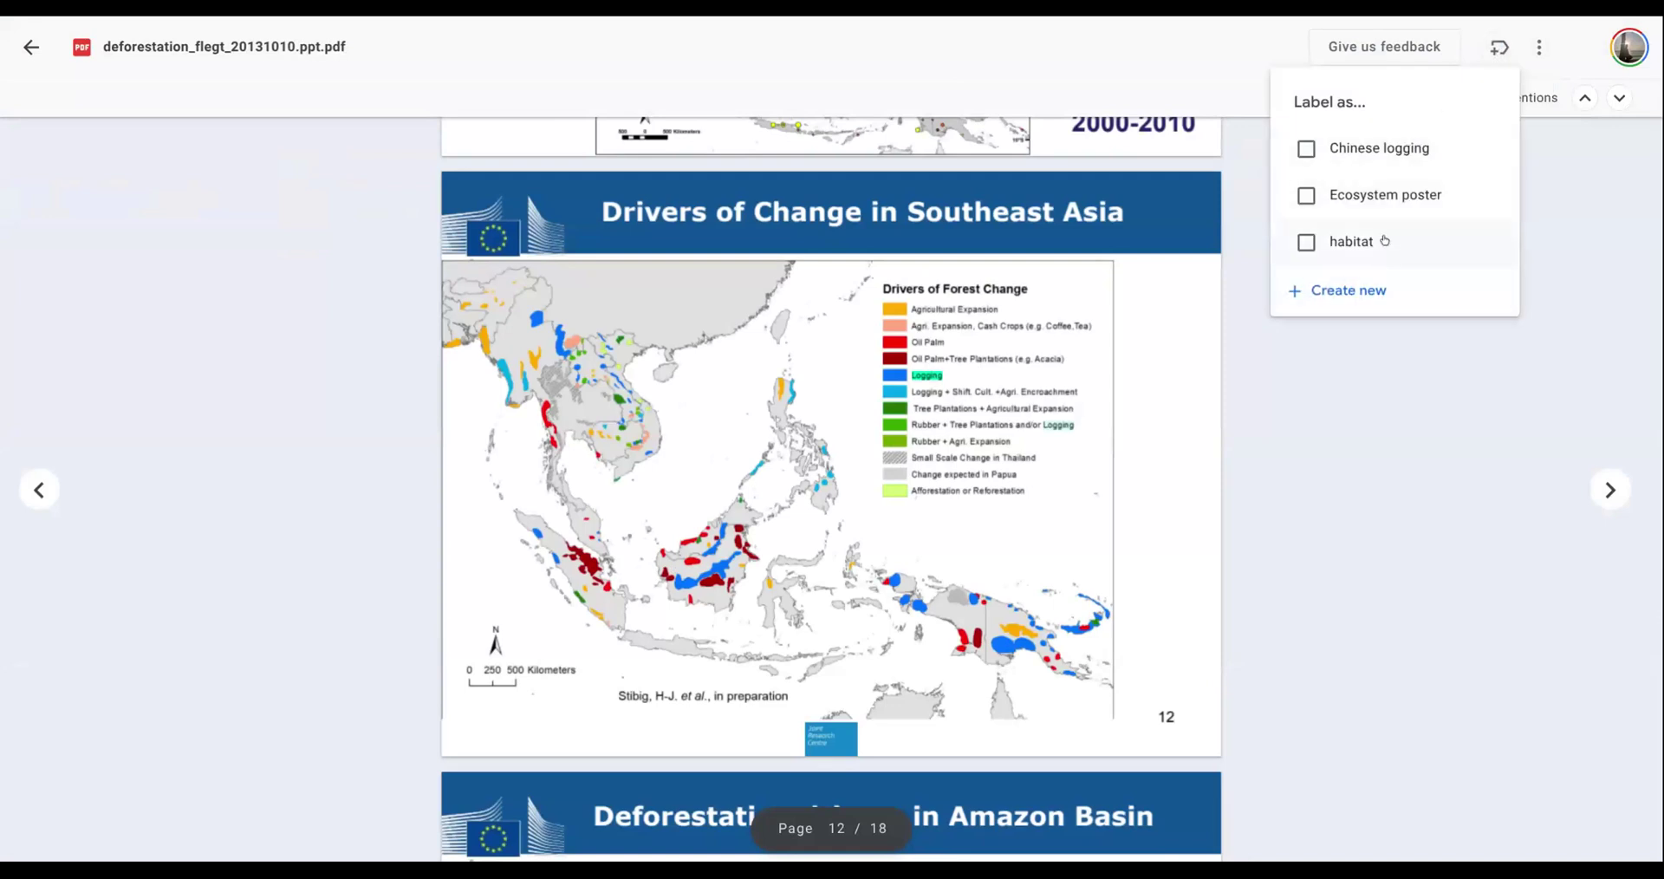
left_click(1367, 292)
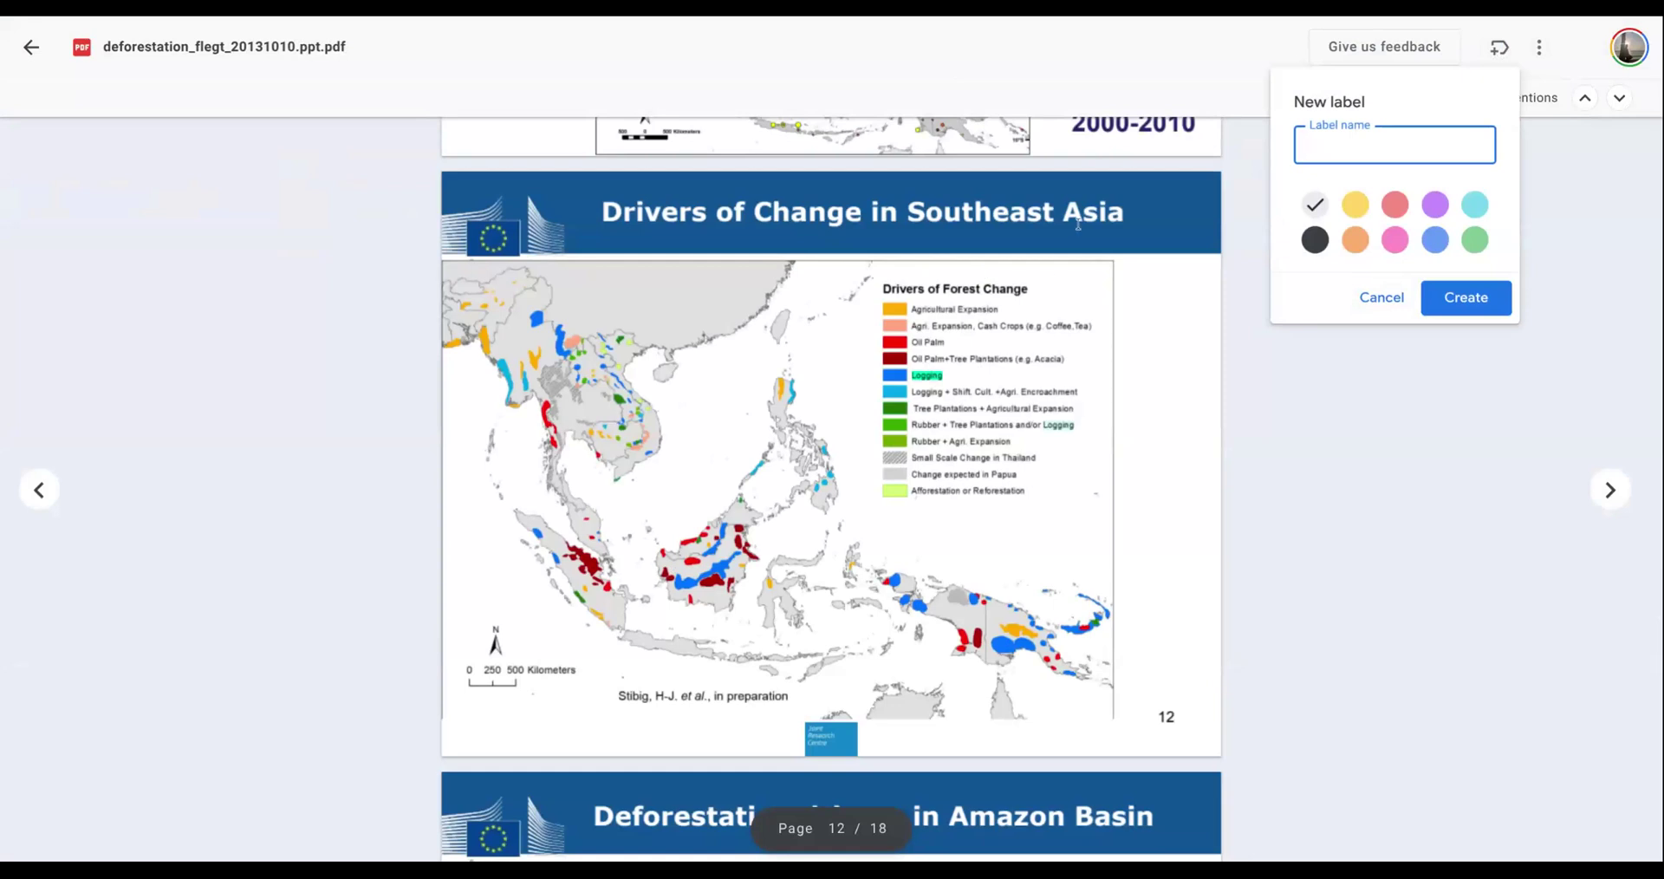
type("Southeast")
key("ctrl+a")
key("Right")
type("Asua")
key("BackSpace")
key("BackSpace")
type("ia")
left_click(1358, 243)
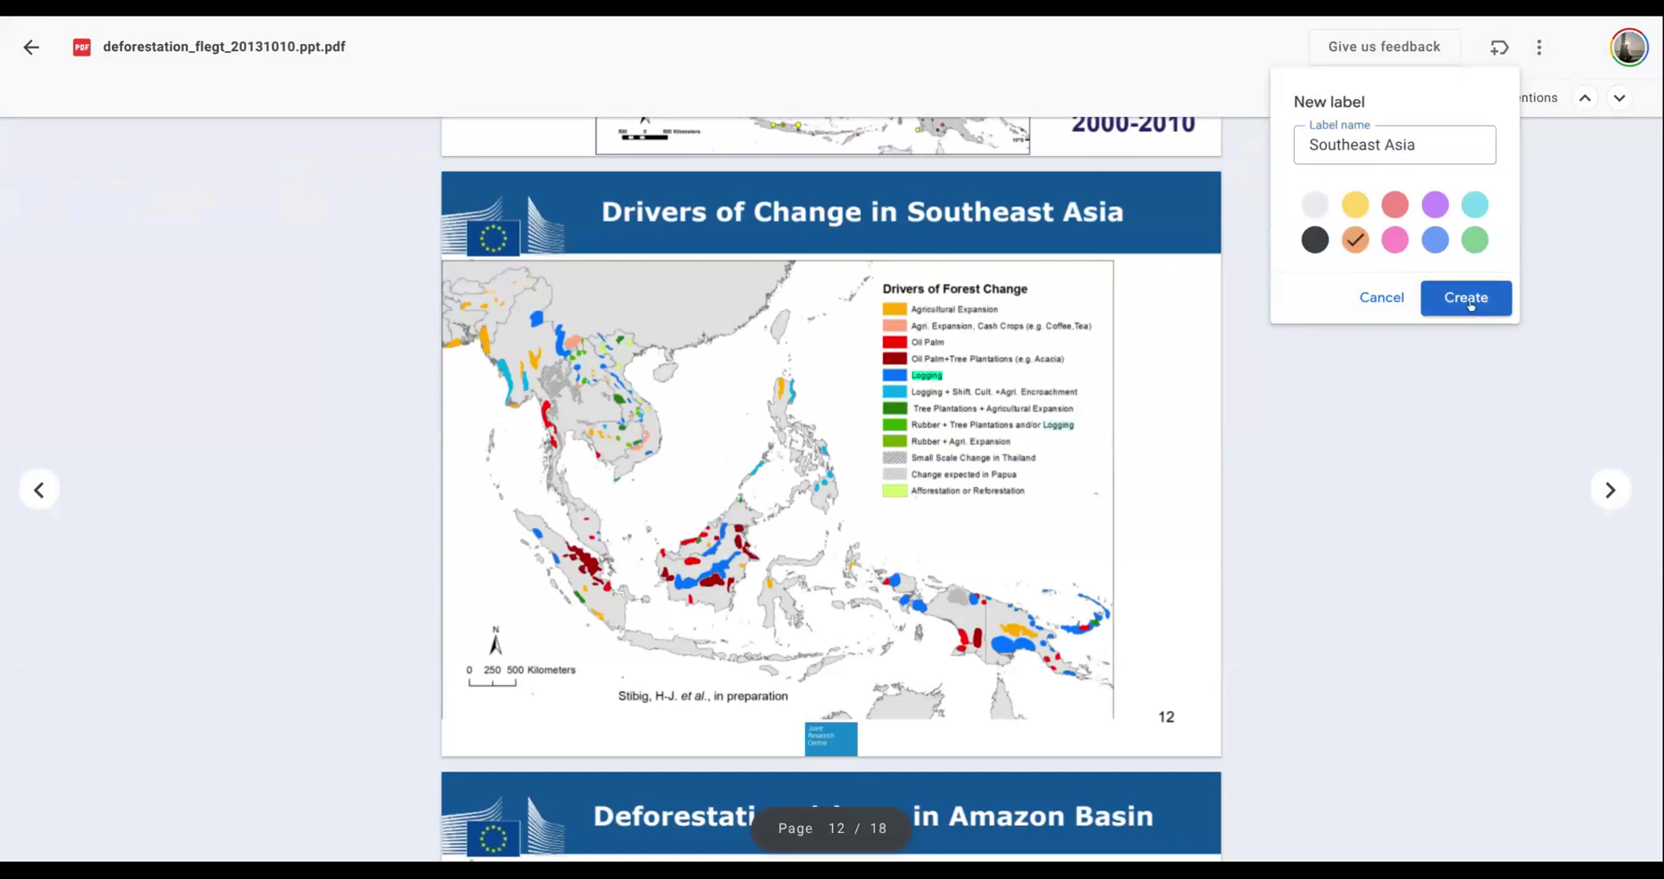
left_click(1467, 299)
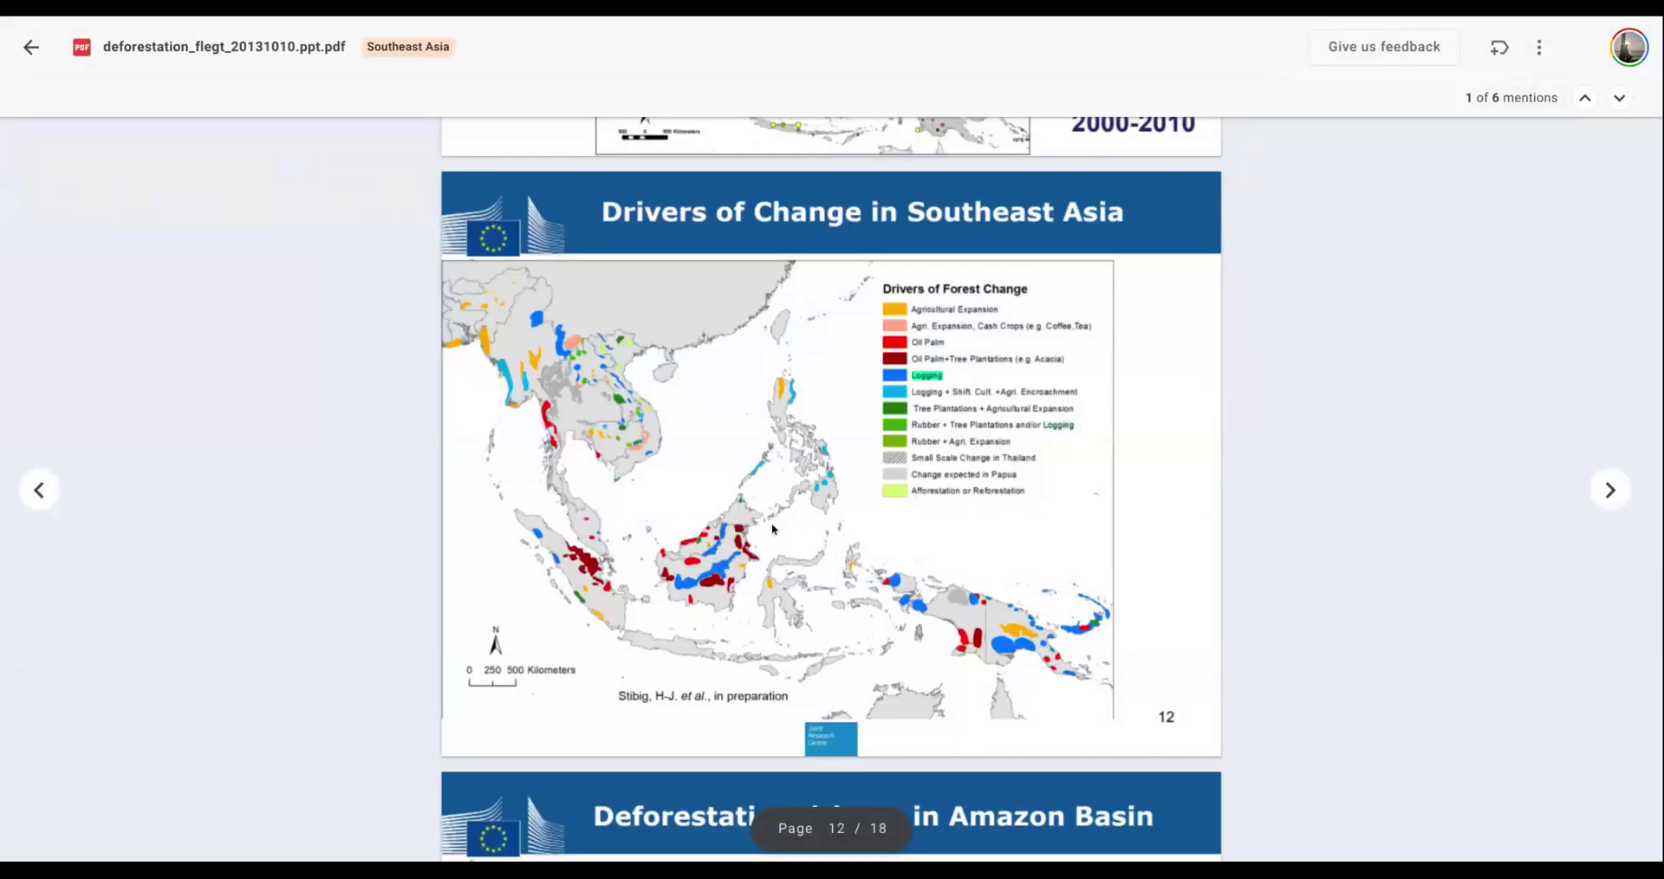
left_click(32, 47)
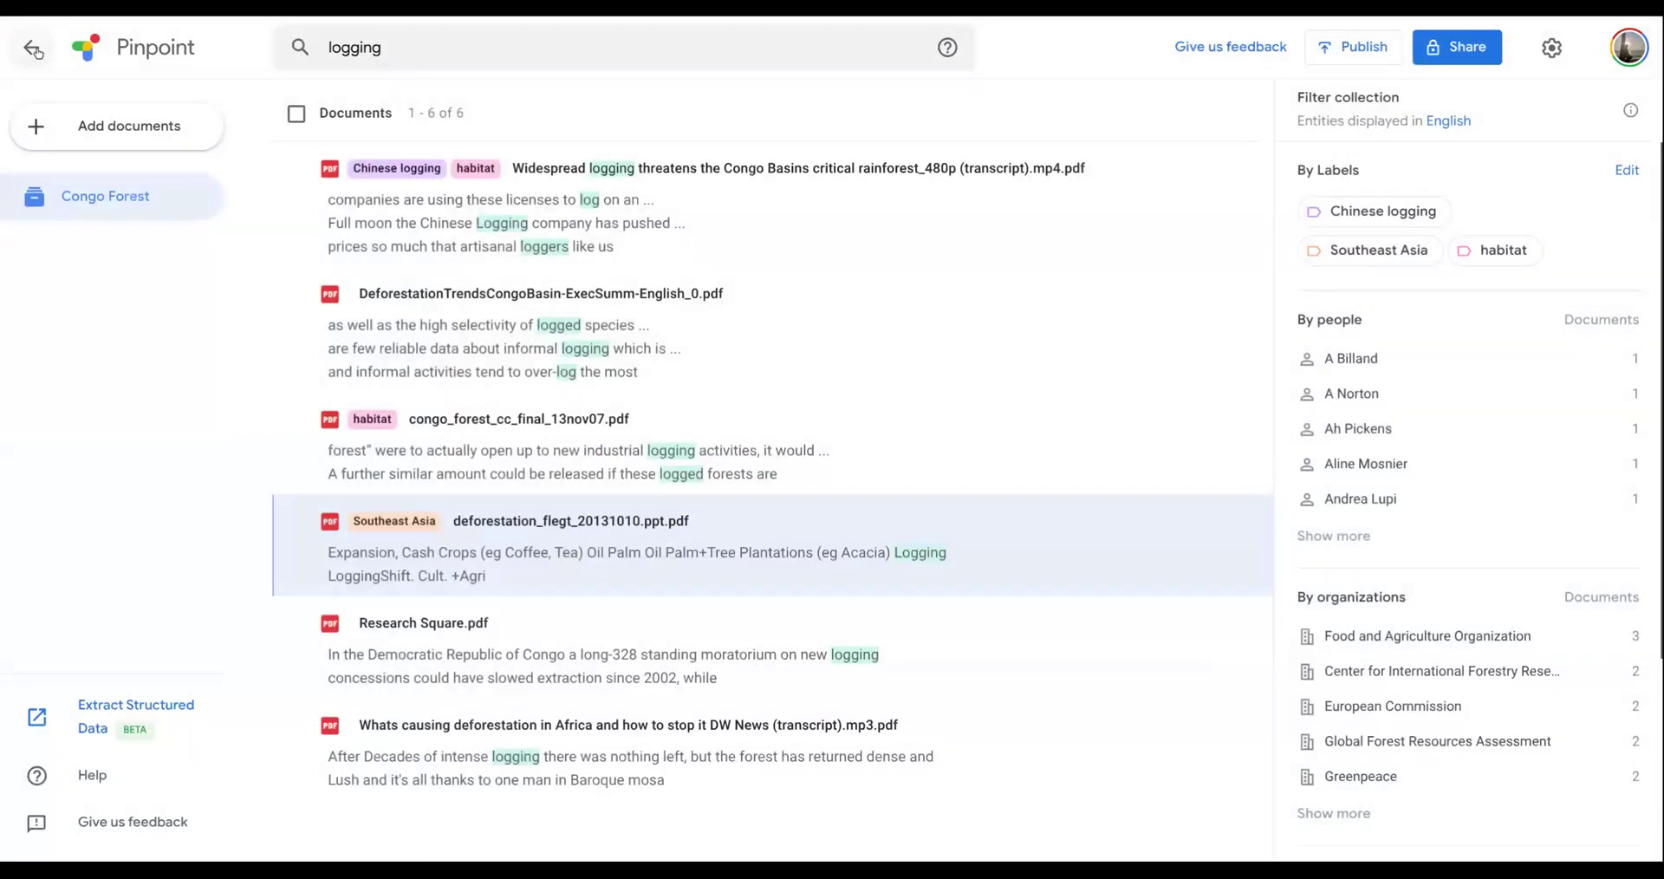
- Open the Congo forest investigation collection from the workspace and filter its documents by the greenhouse label
left_click(33, 48)
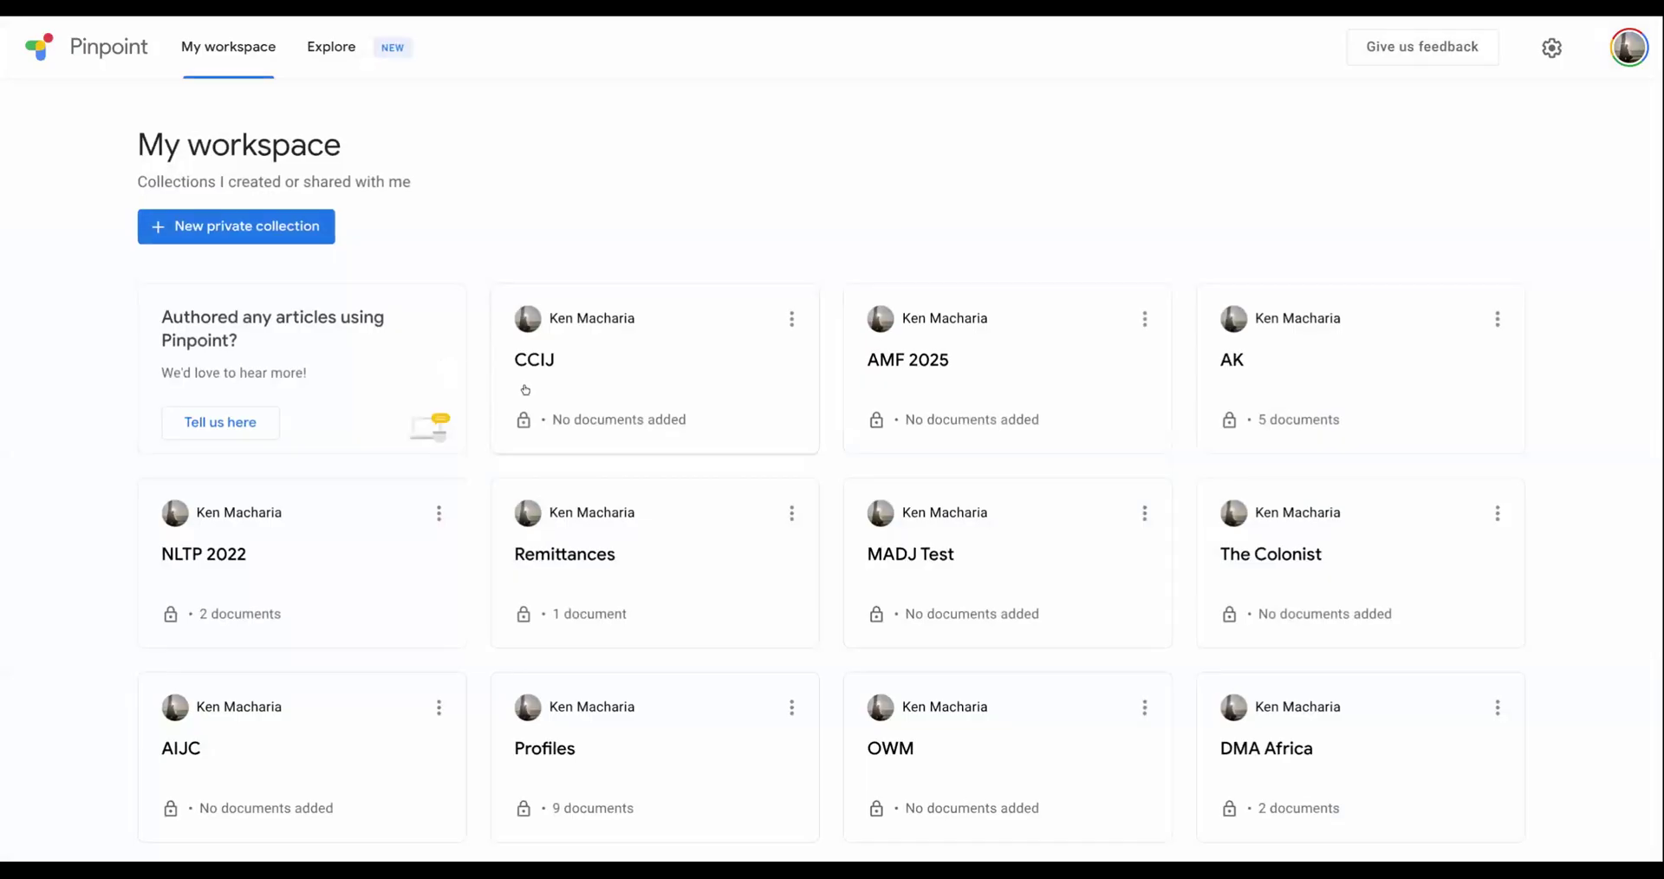
scroll(908, 445, "down", 5)
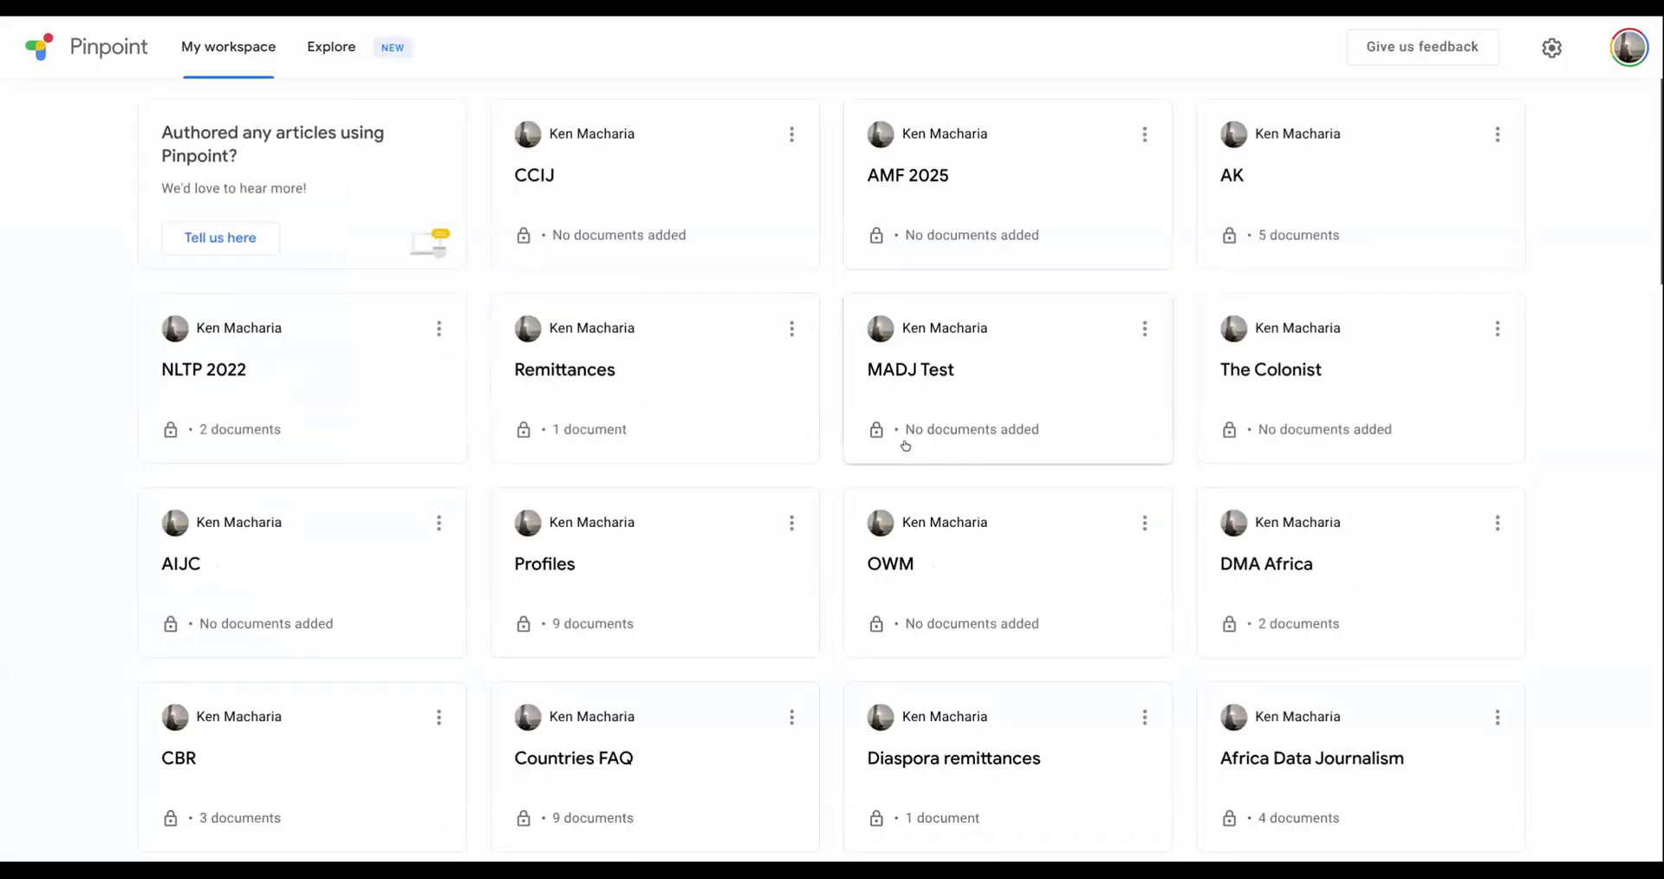
scroll(889, 447, "down", 5)
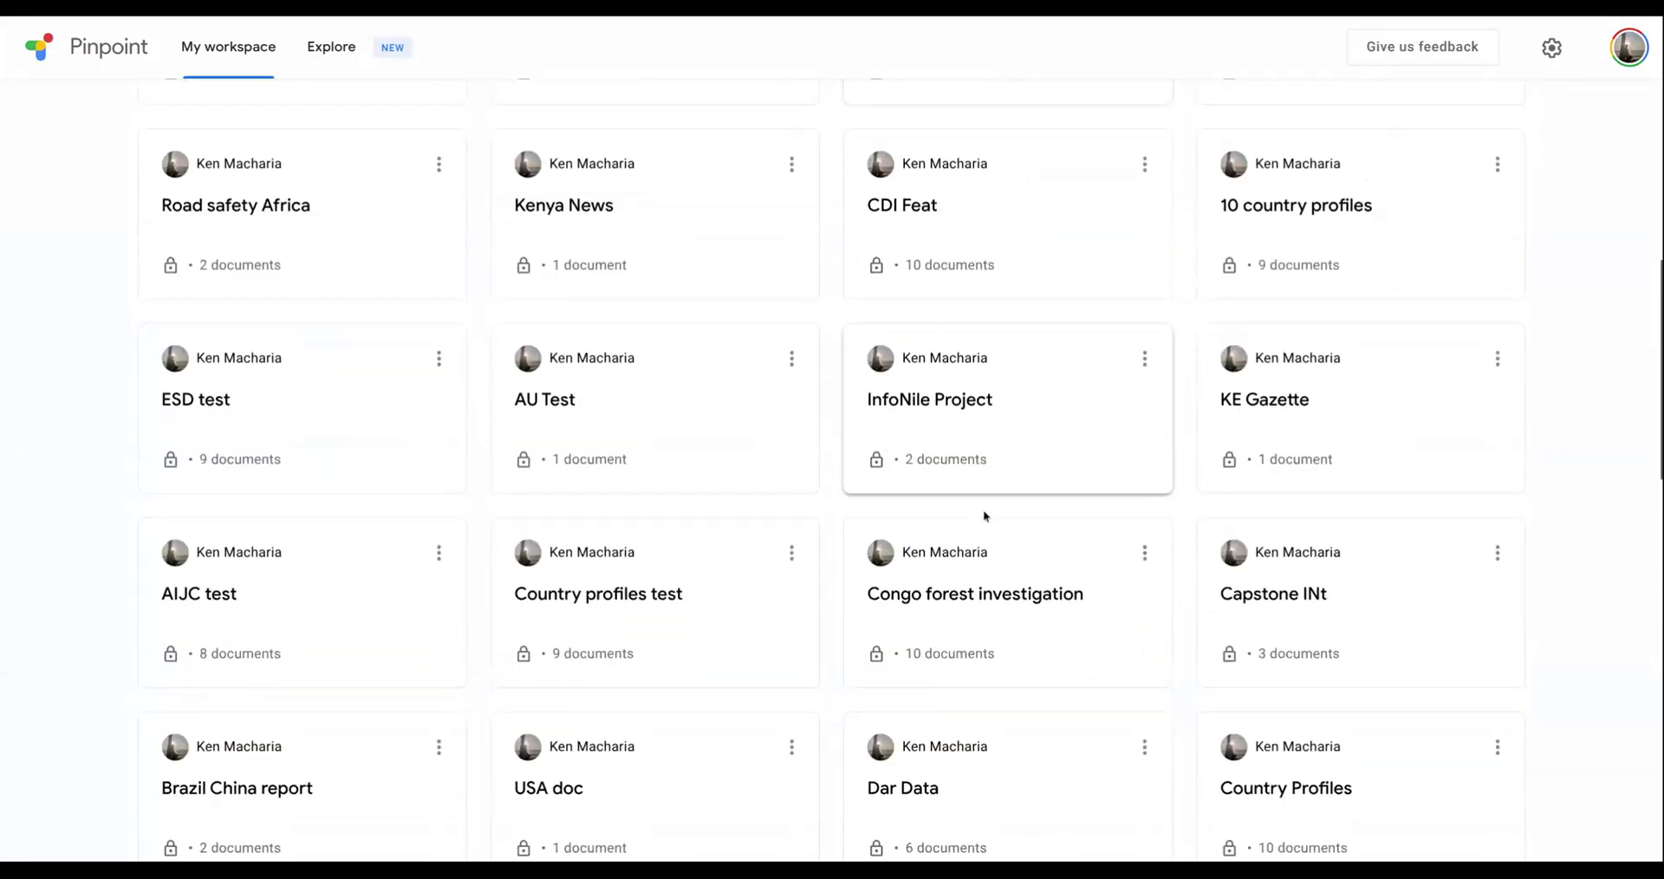
scroll(967, 508, "down", 5)
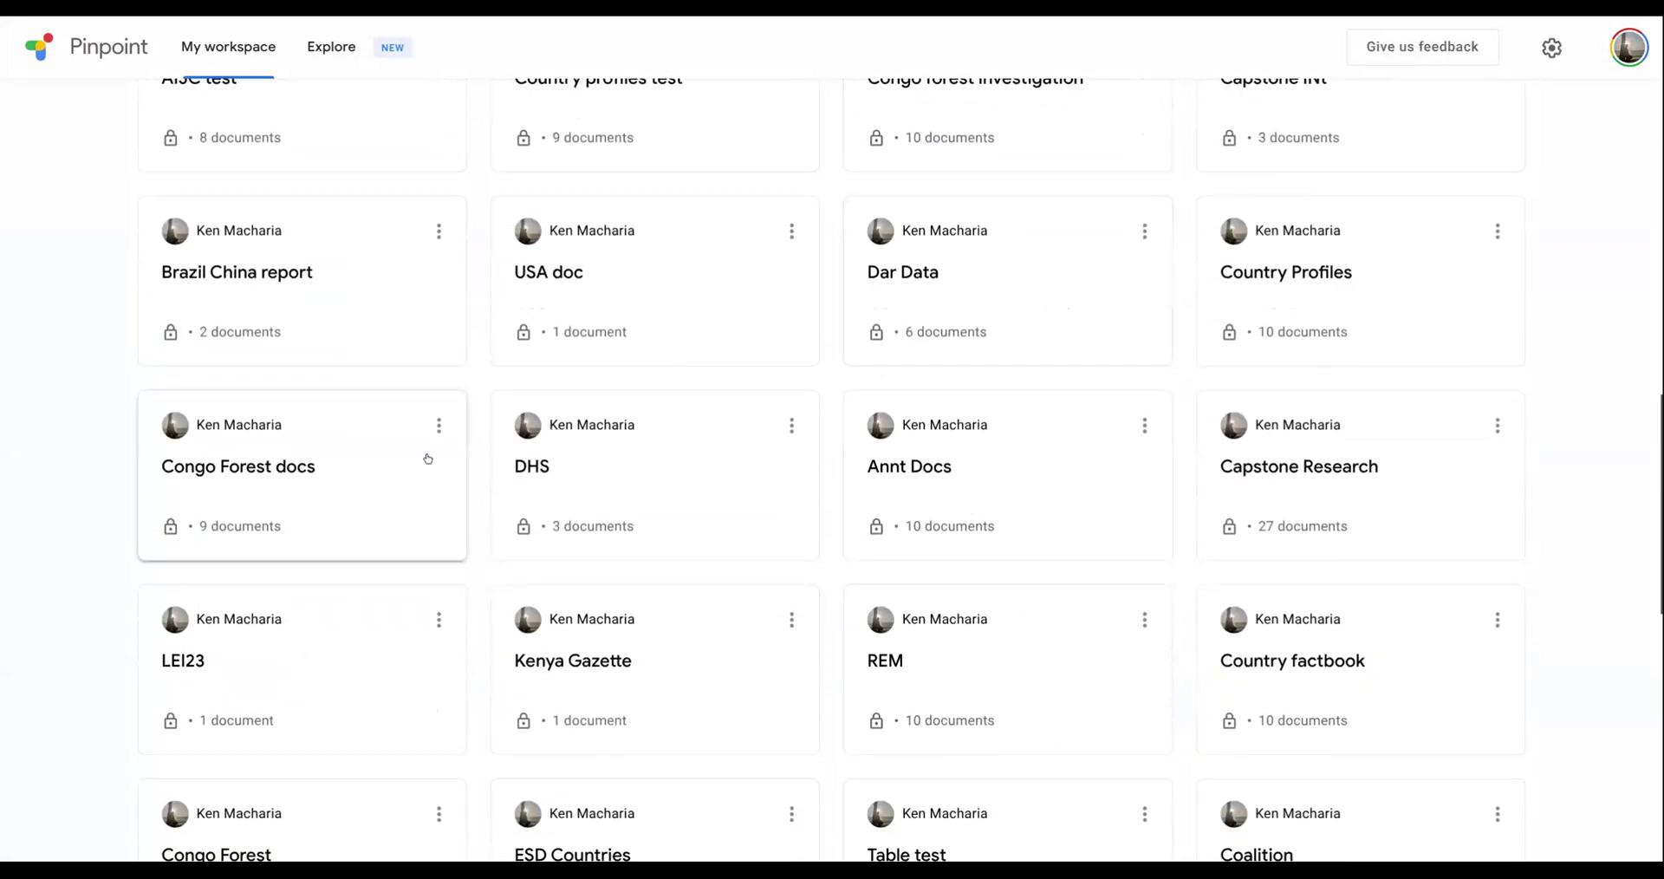
scroll(371, 468, "up", 10)
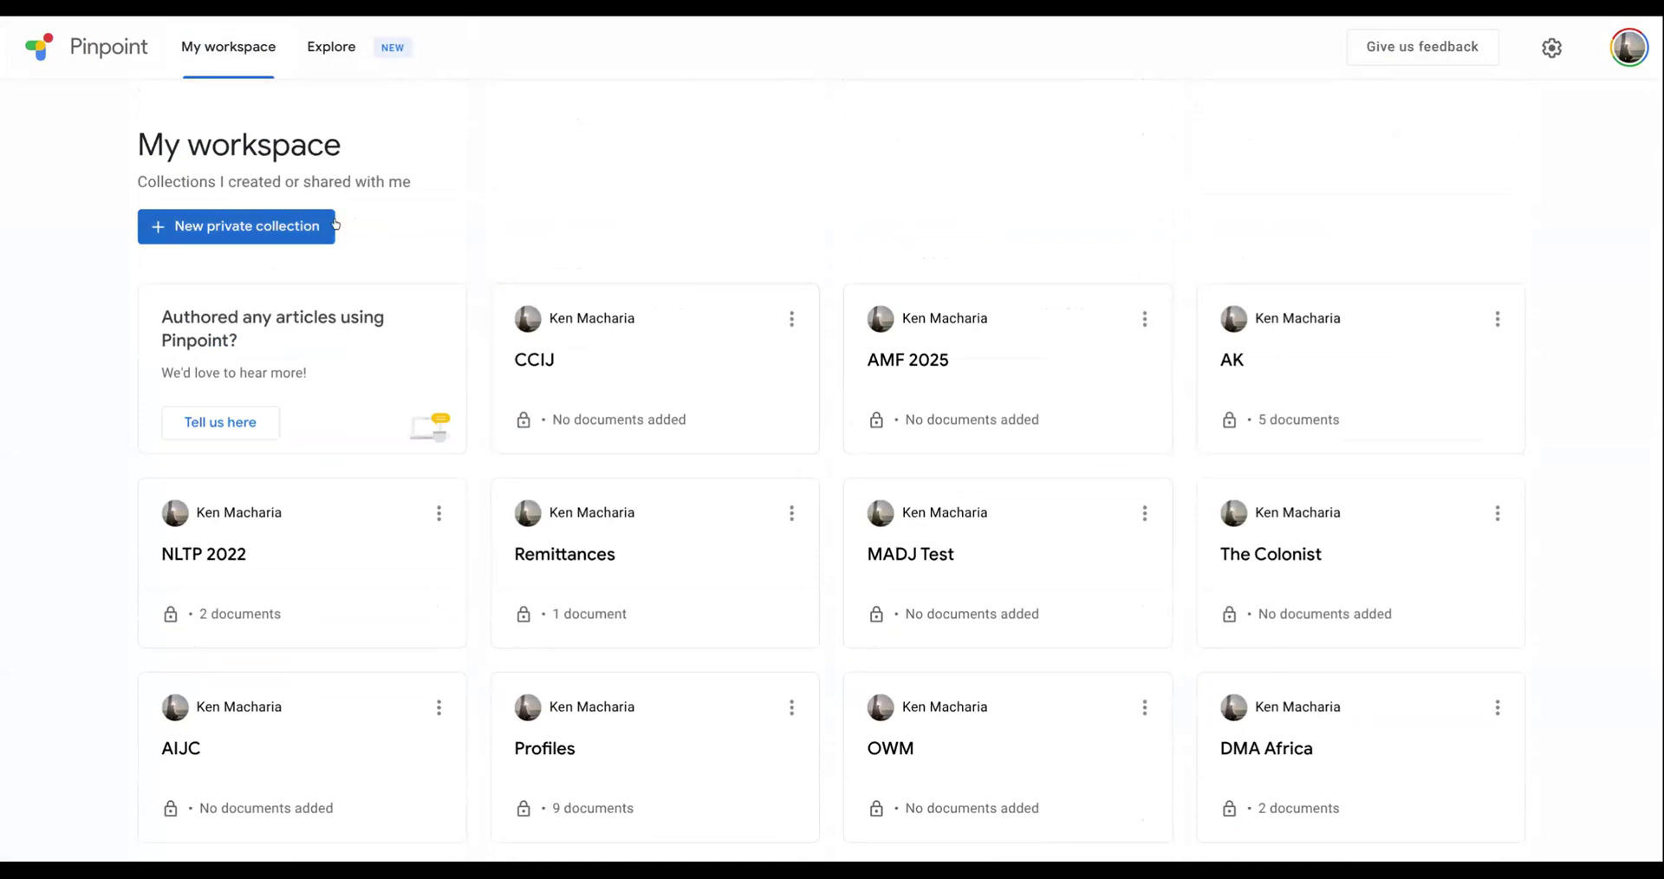
scroll(707, 341, "down", 1)
scroll(706, 341, "down", 6)
scroll(706, 340, "down", 3)
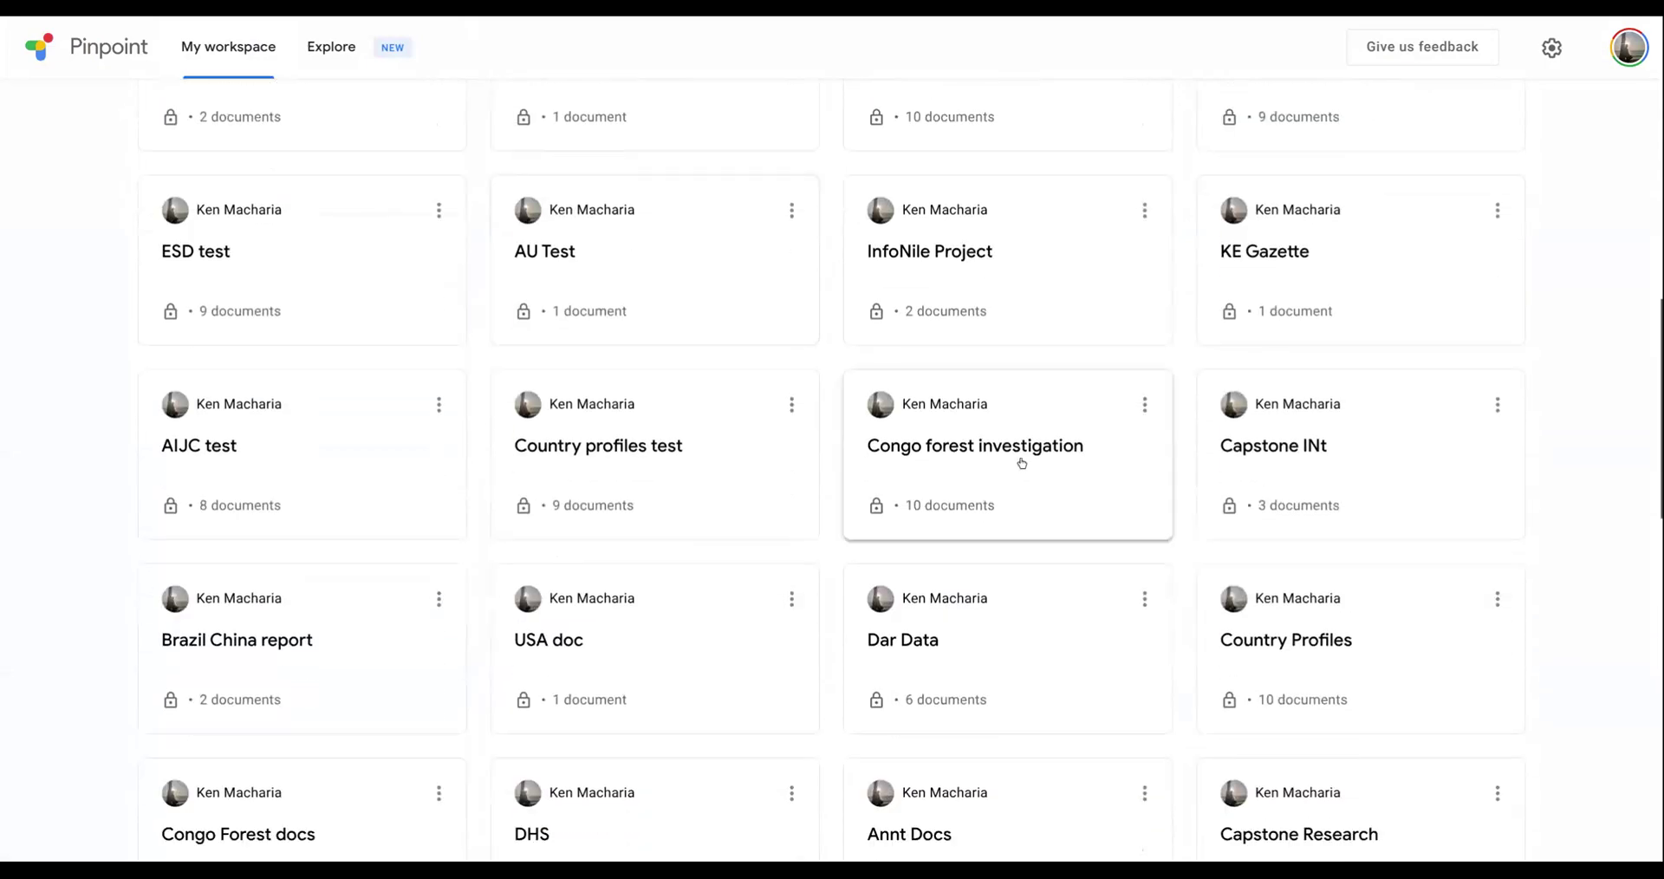
left_click(1021, 463)
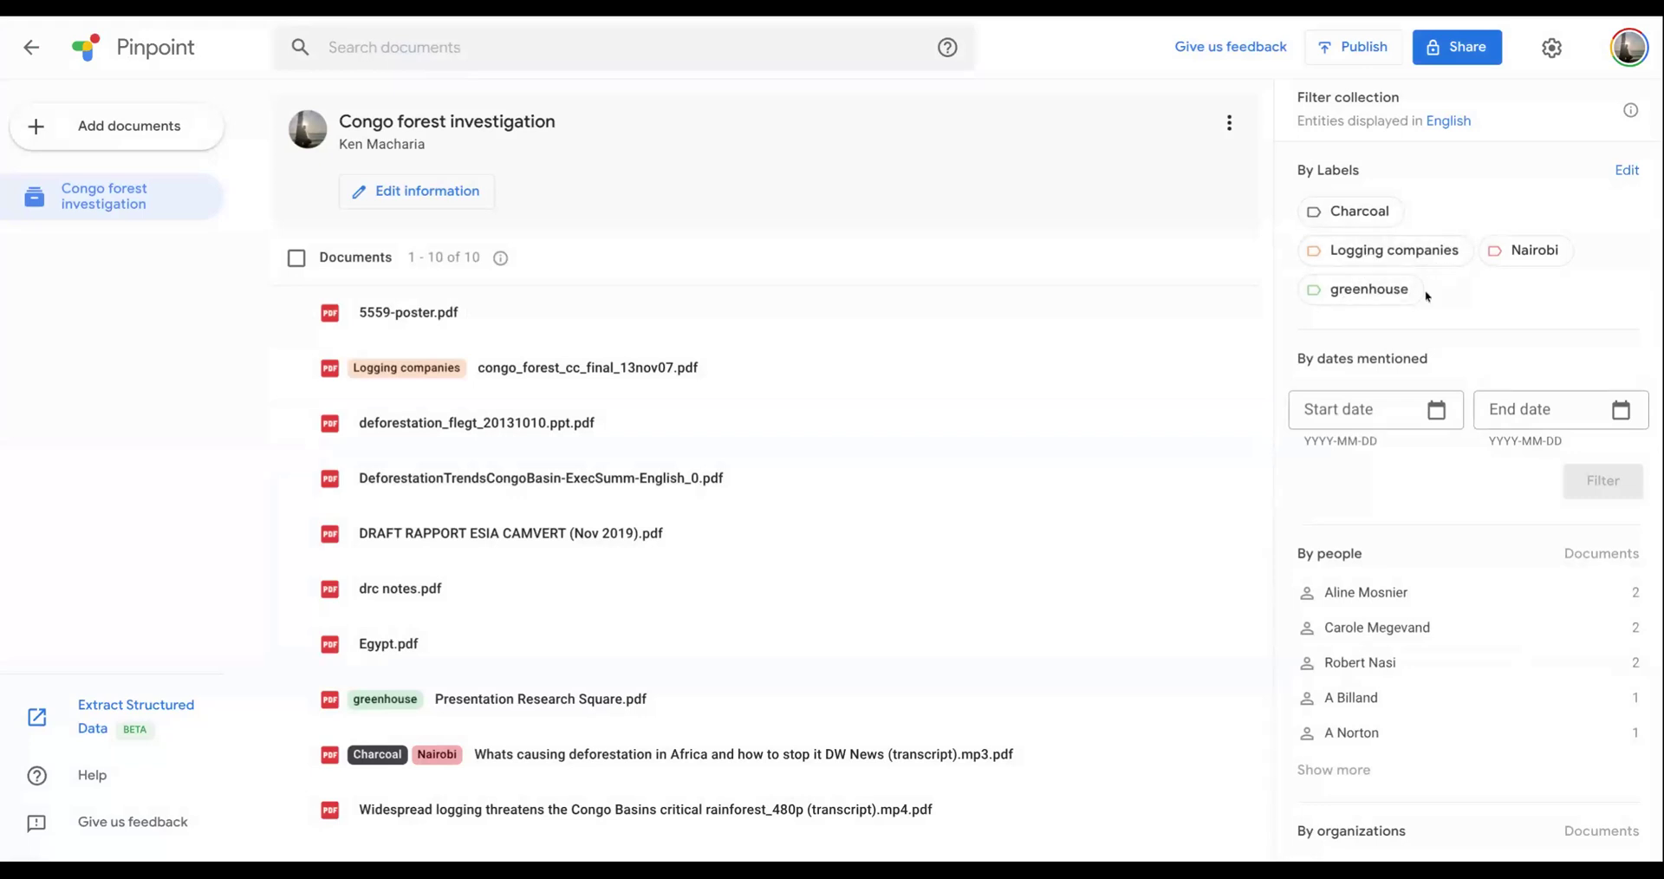
left_click(1371, 293)
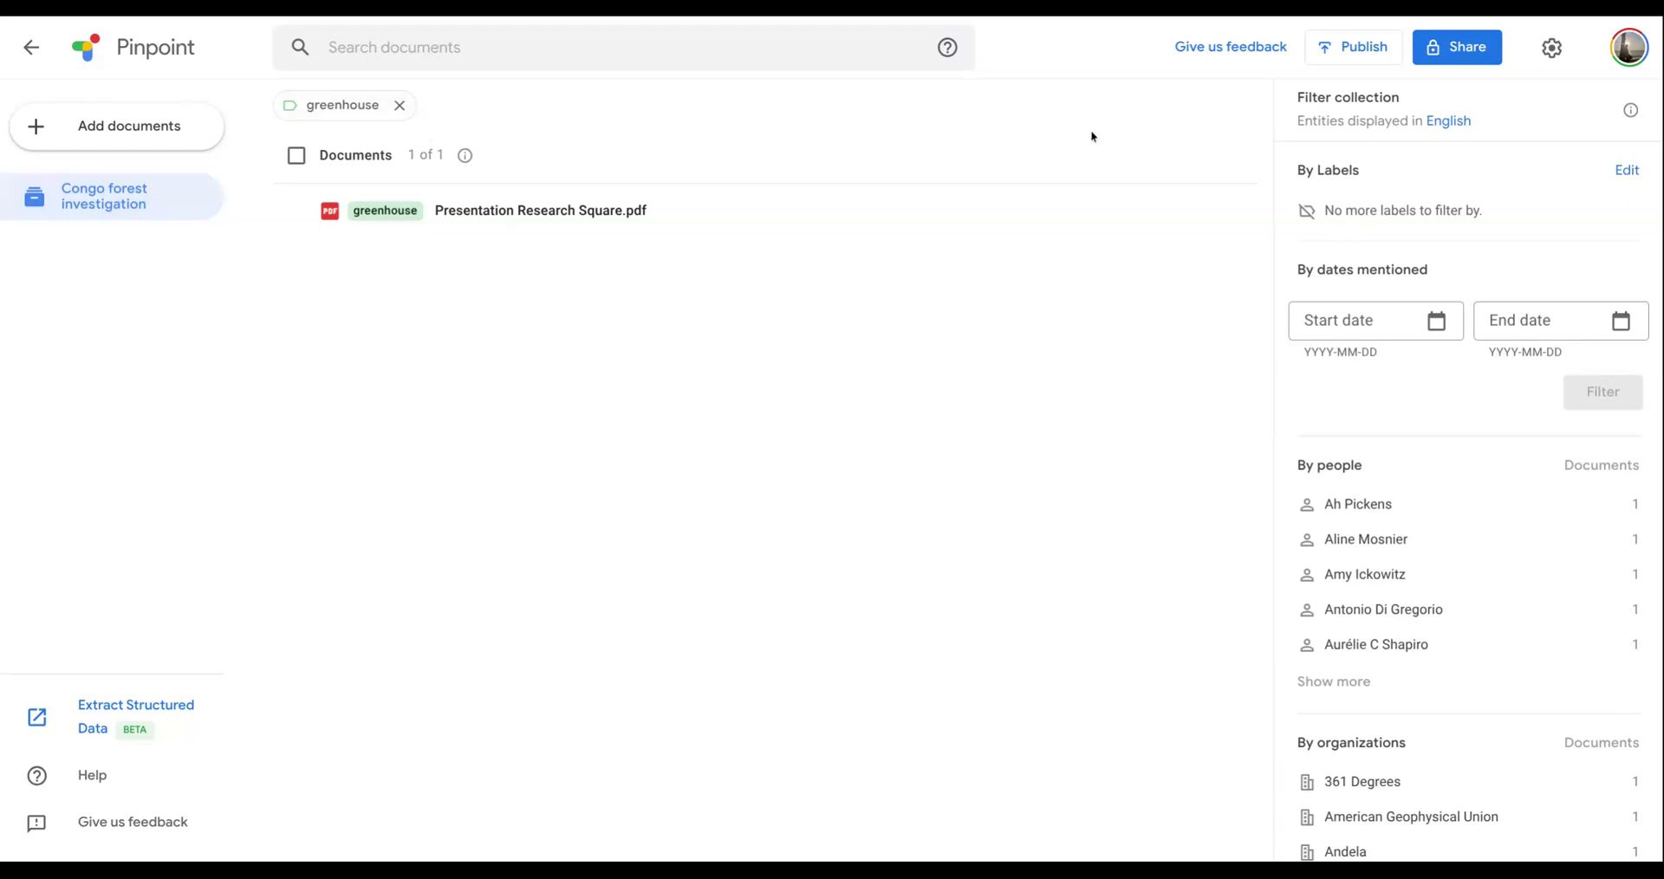
- Review the spoken languages offered for audio files in the account settings and leave without changes
left_click(1552, 48)
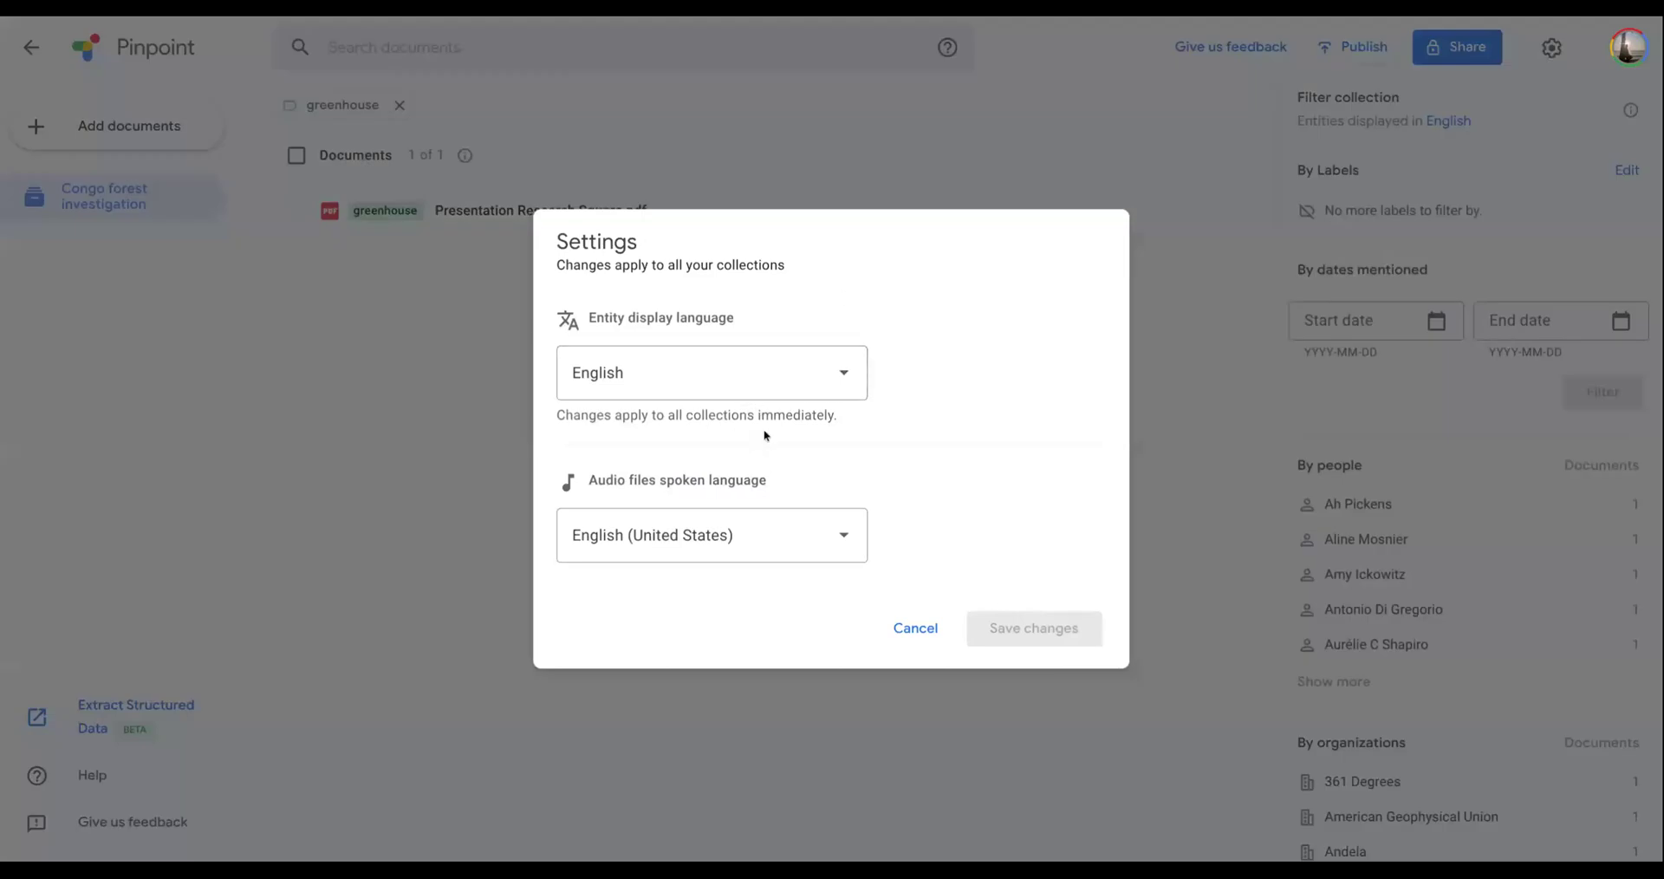
left_click(696, 541)
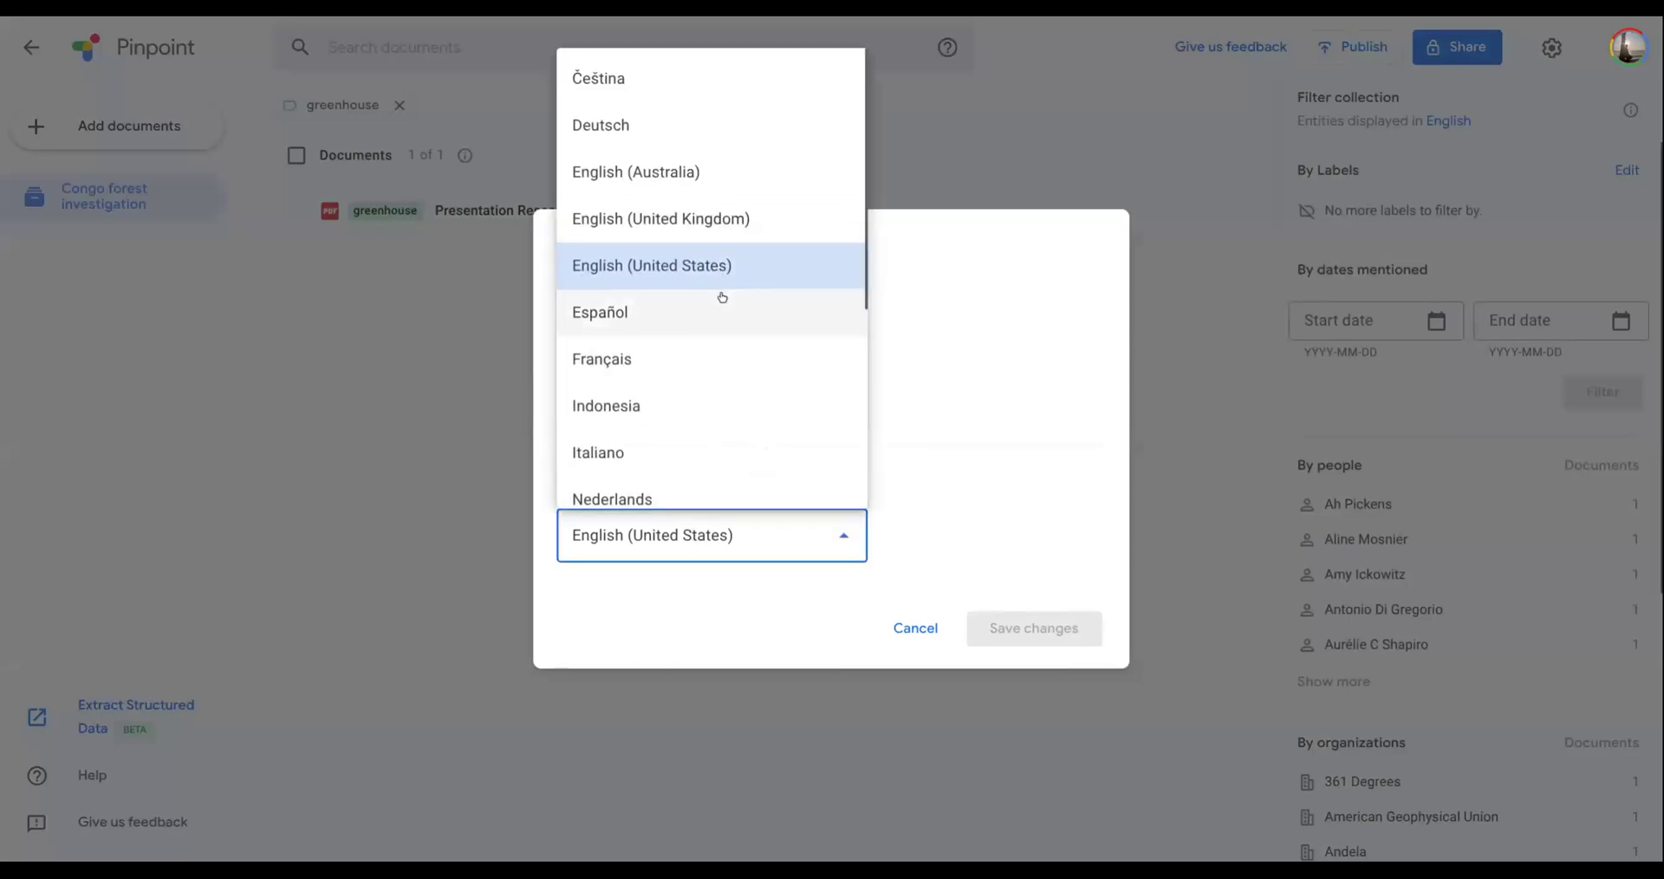
scroll(718, 297, "down", 1)
scroll(718, 297, "down", 3)
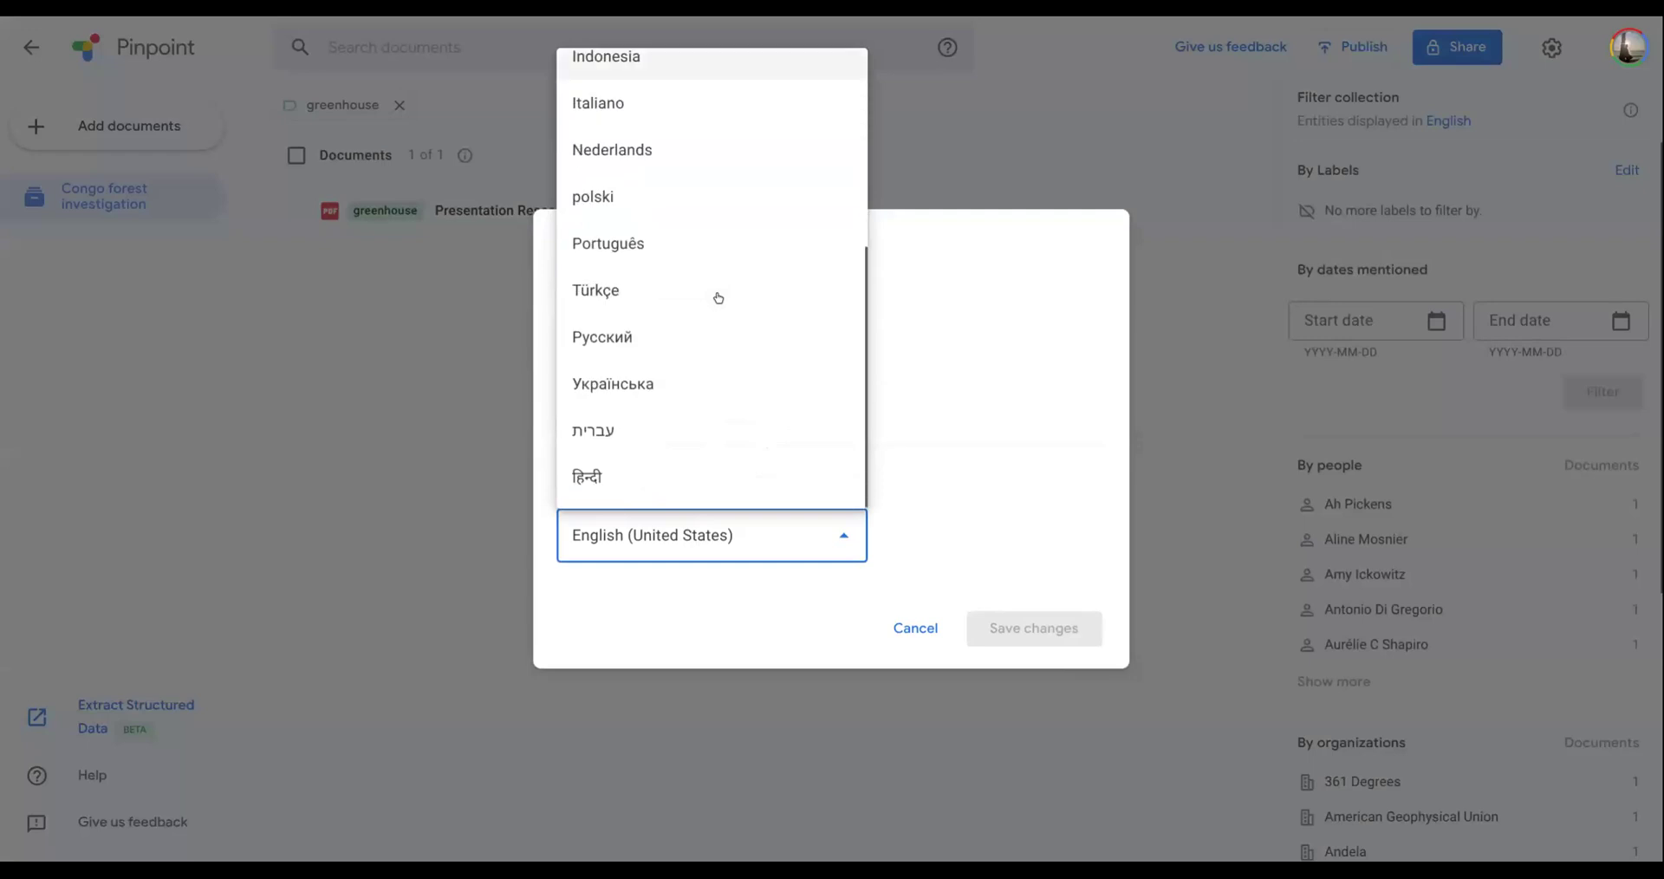
scroll(739, 344, "up", 1)
scroll(739, 344, "up", 3)
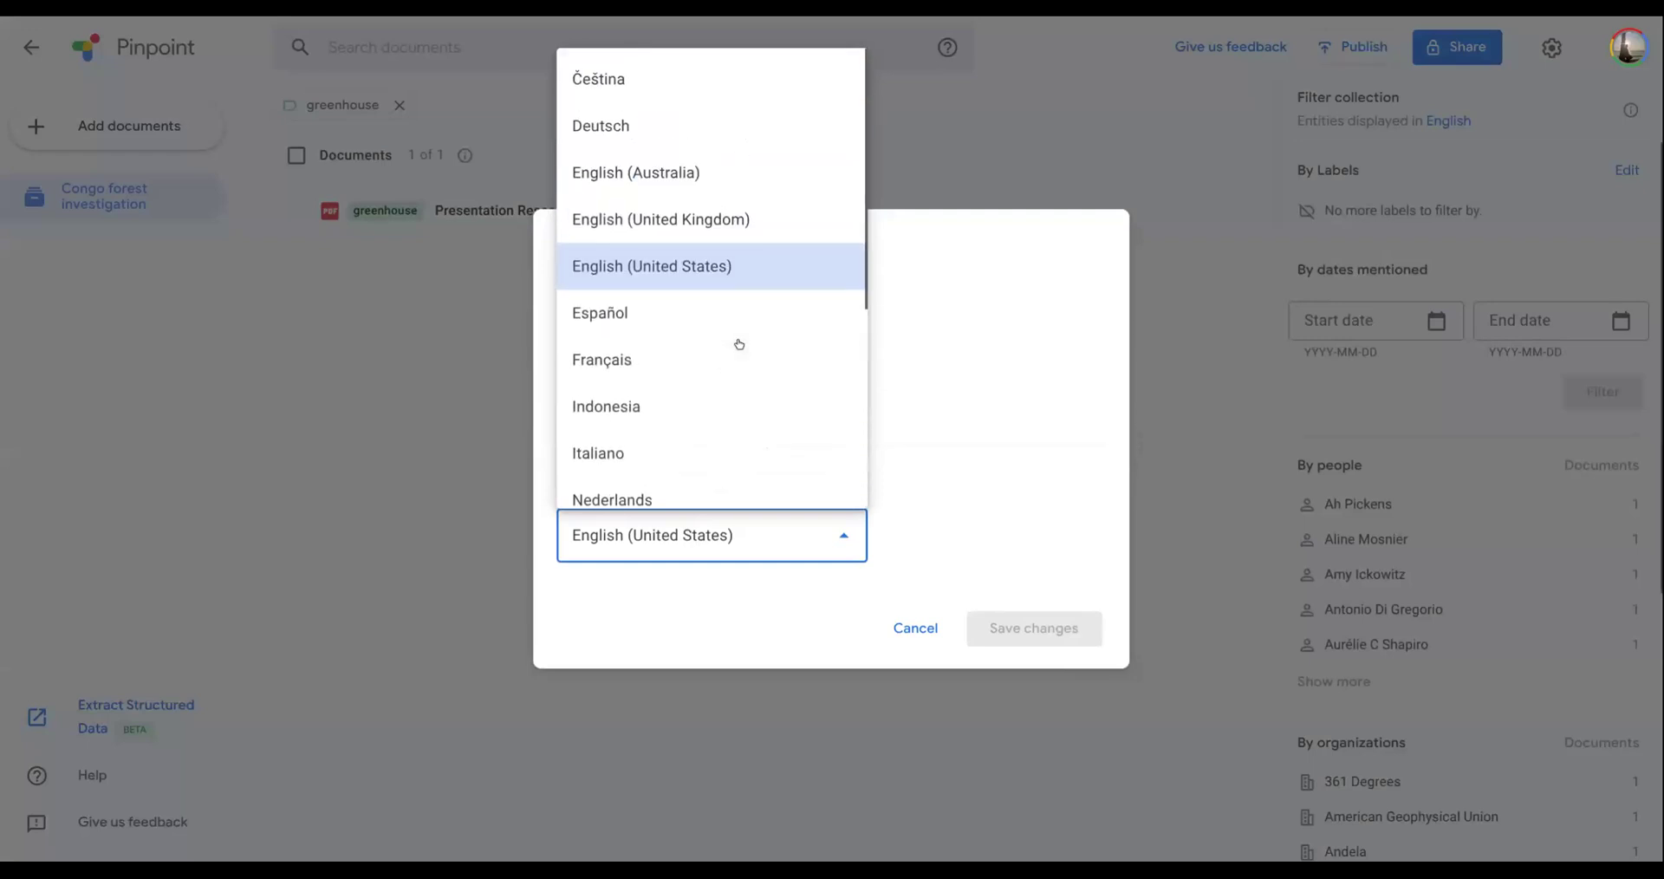
scroll(739, 344, "down", 3)
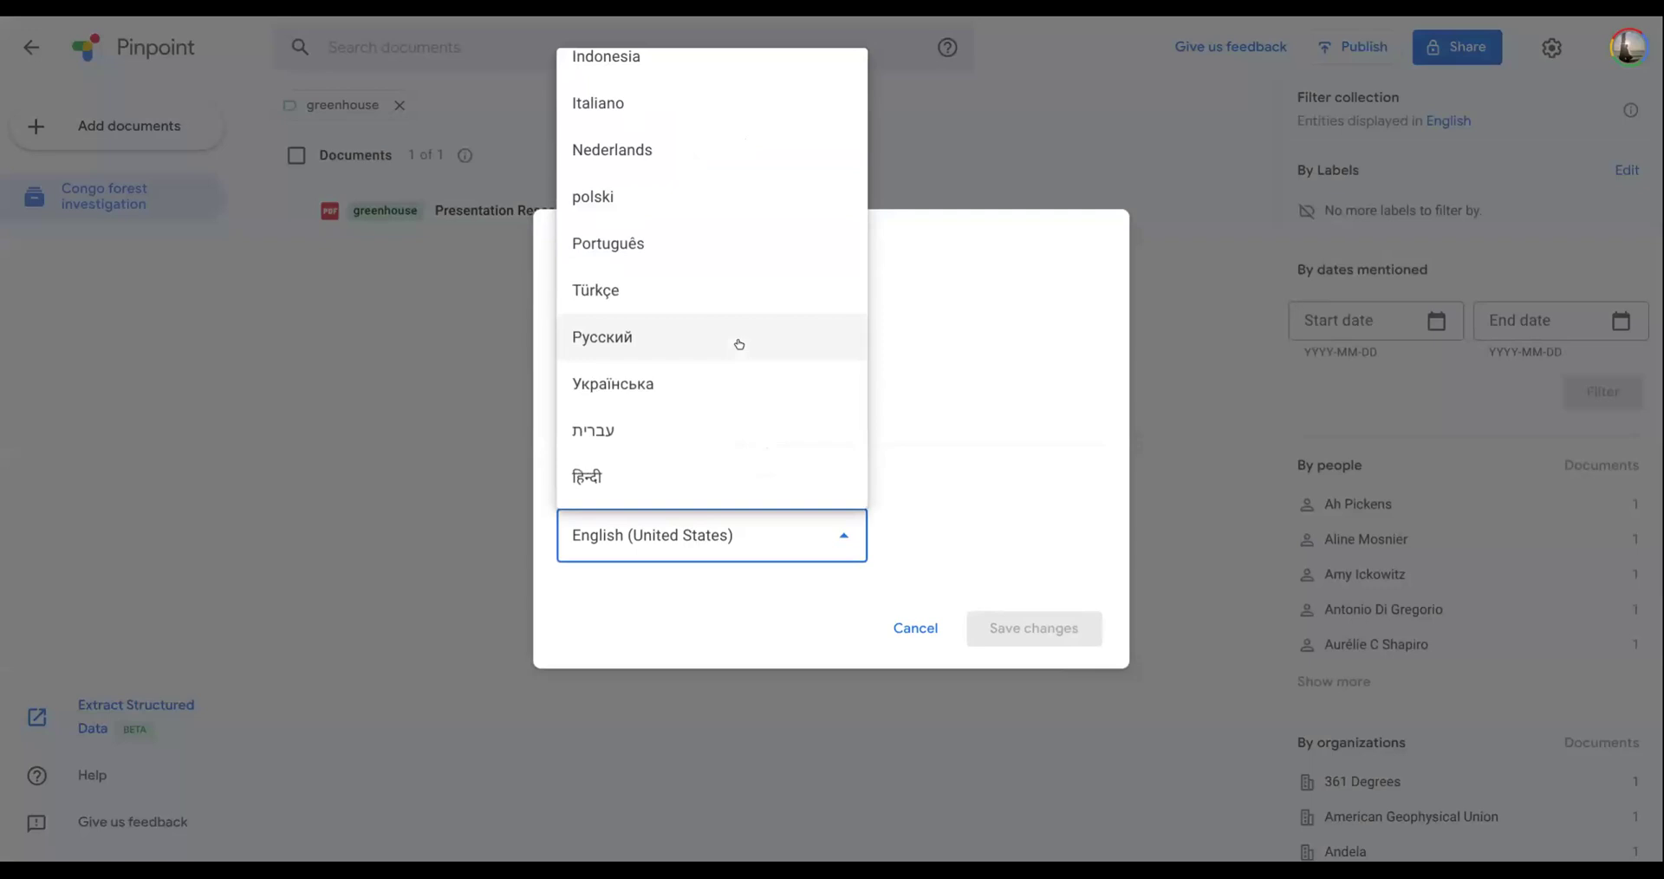
scroll(739, 344, "up", 3)
scroll(739, 344, "down", 3)
left_click(979, 155)
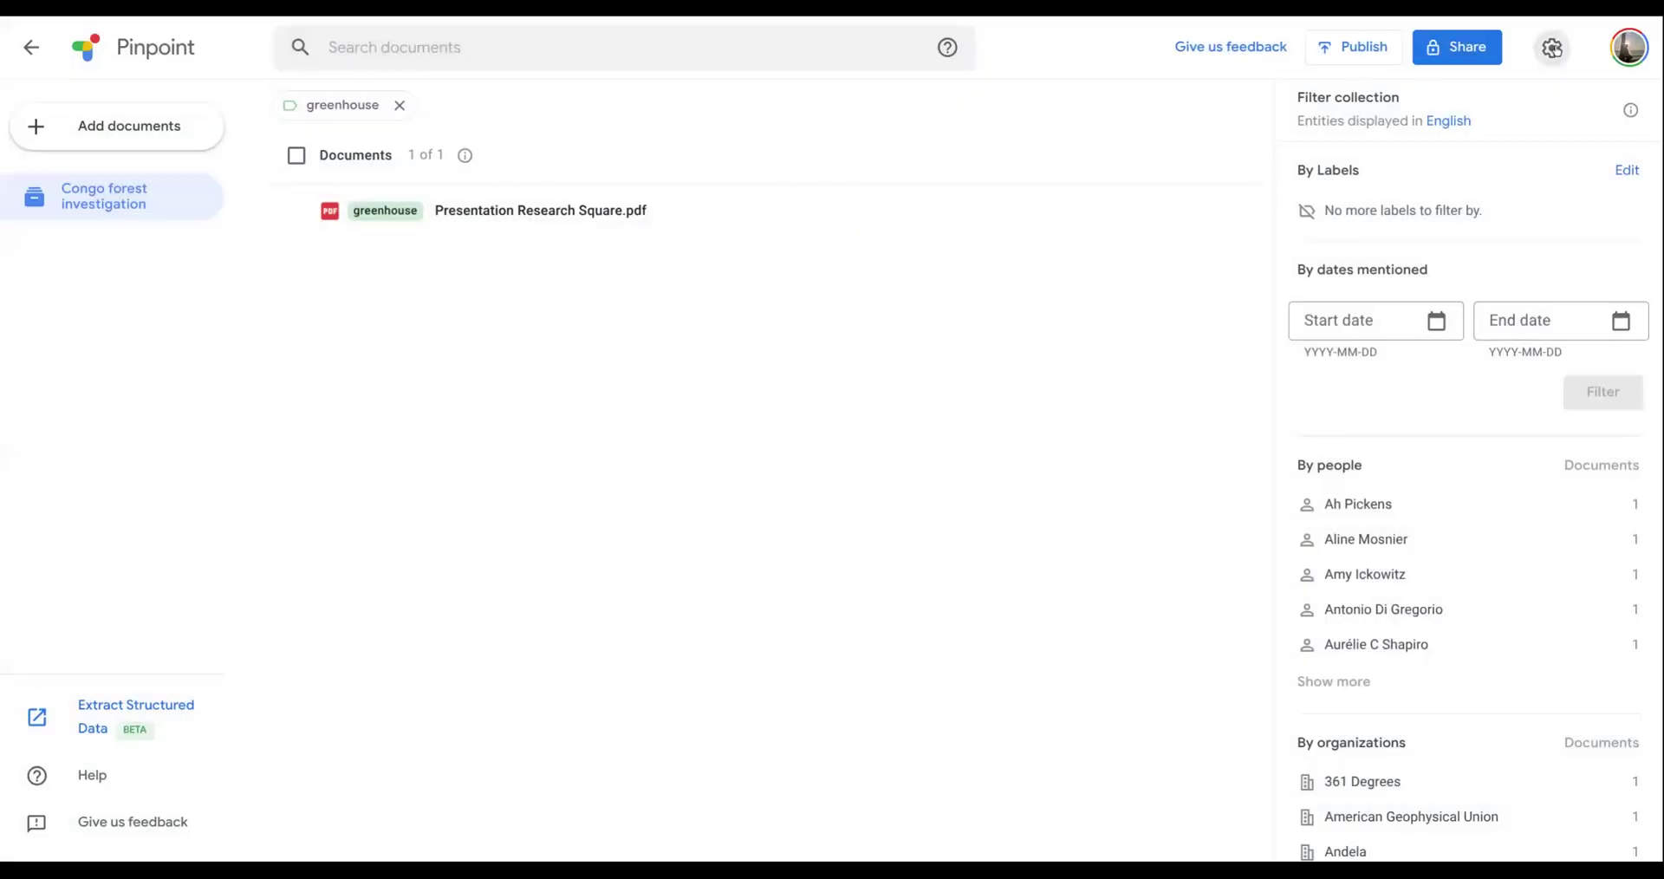
- Review the entity display languages offered in the account settings and leave without changes
left_click(1551, 48)
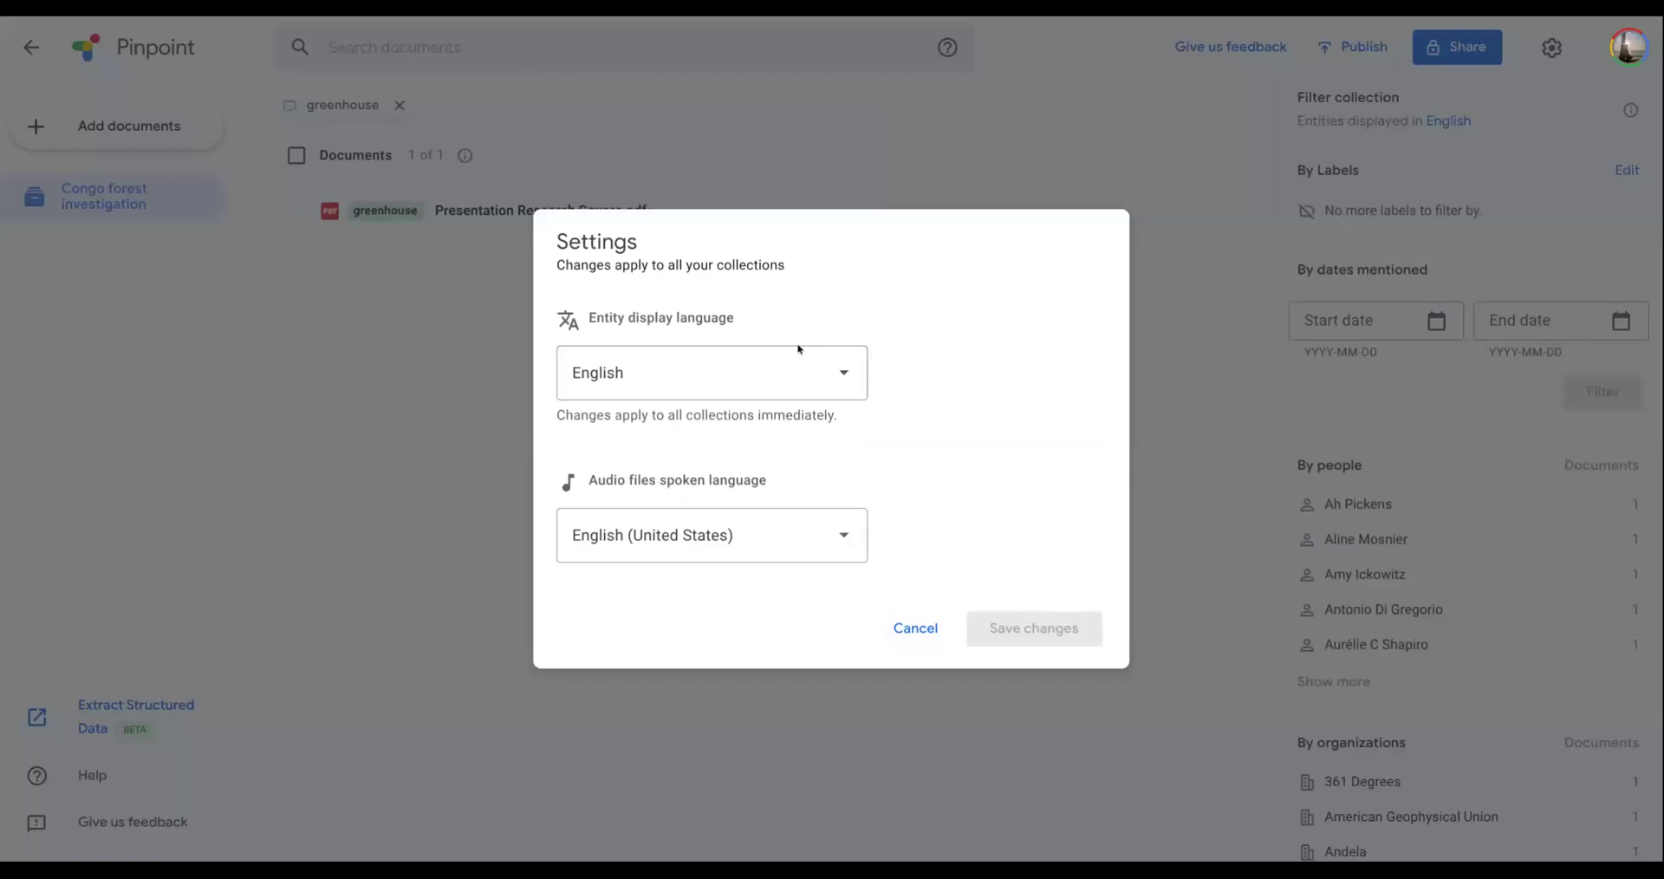
left_click(737, 379)
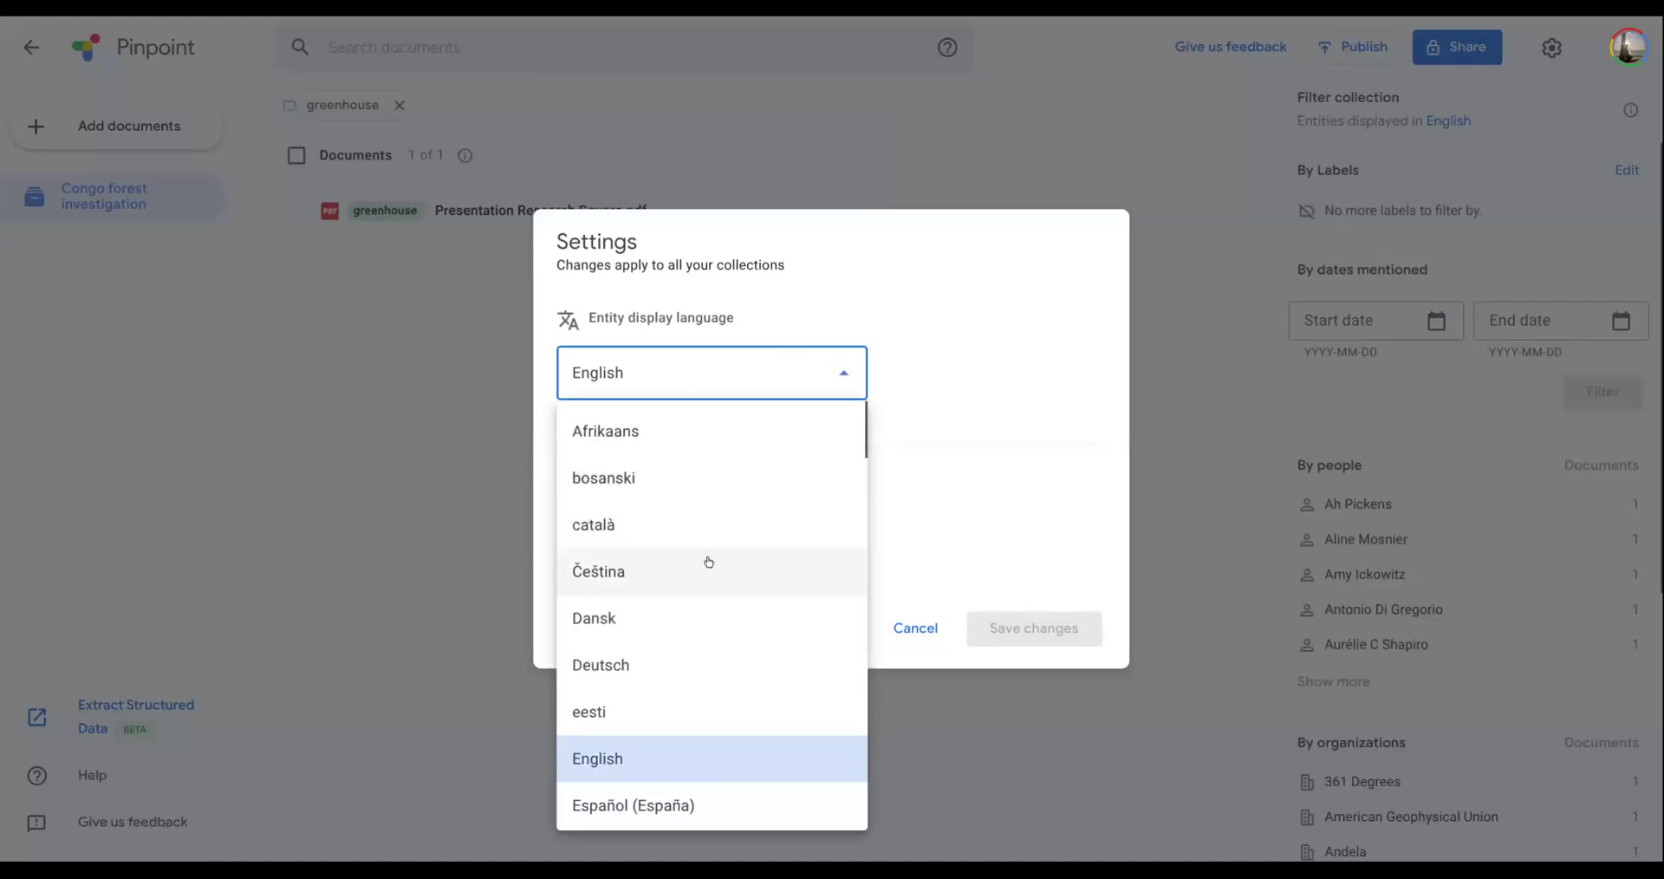
scroll(719, 550, "down", 12)
scroll(709, 562, "down", 15)
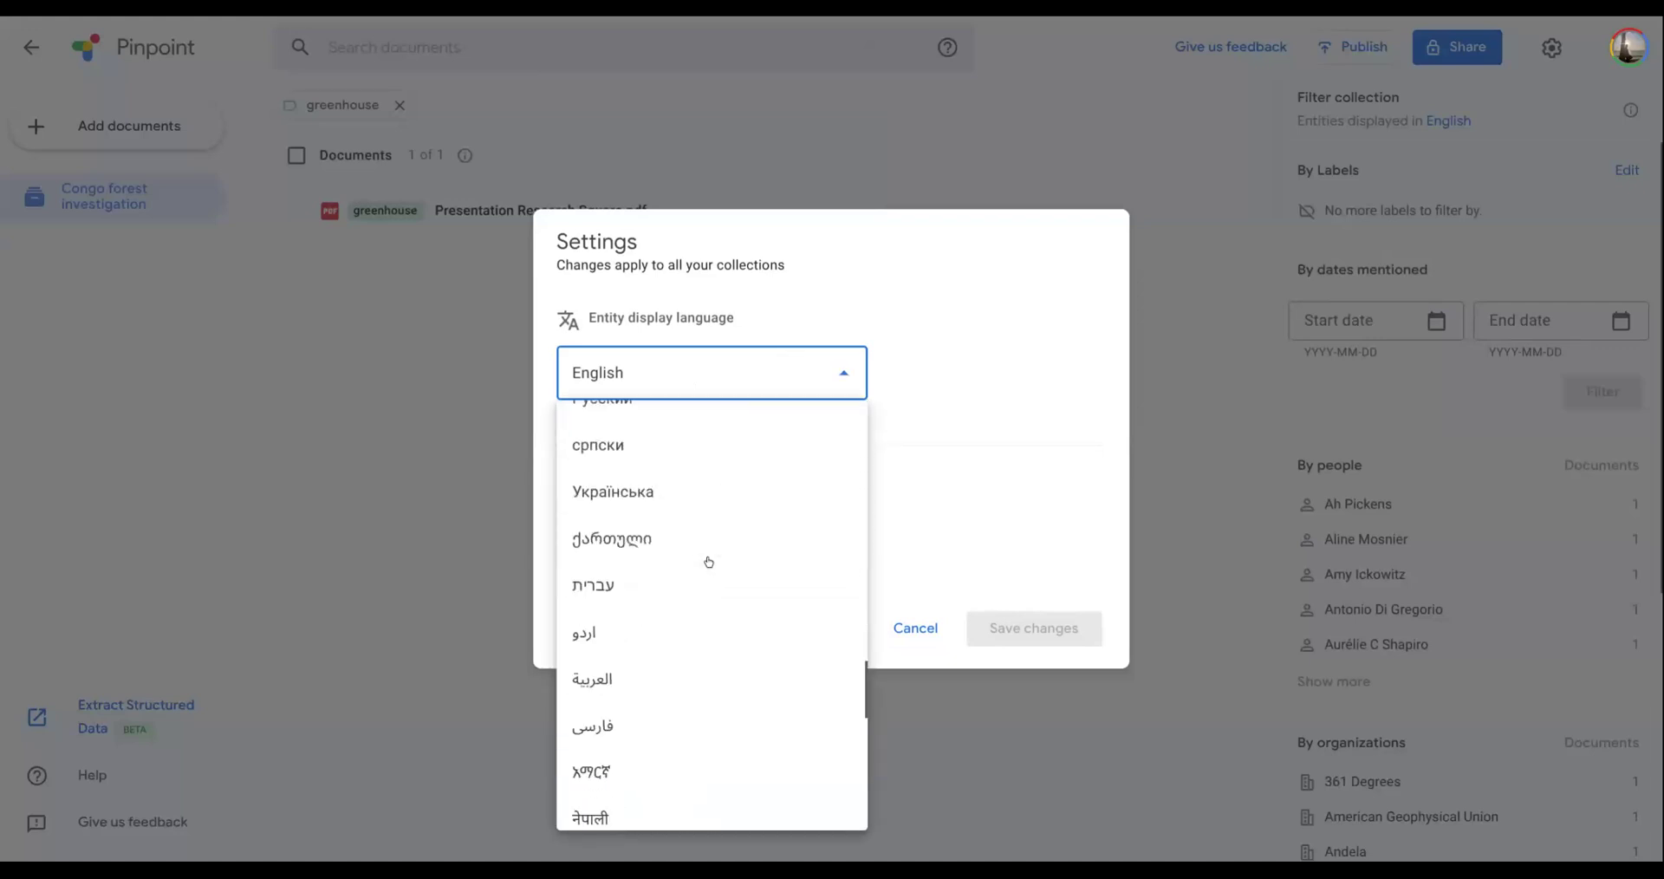
scroll(709, 562, "up", 10)
scroll(709, 562, "up", 3)
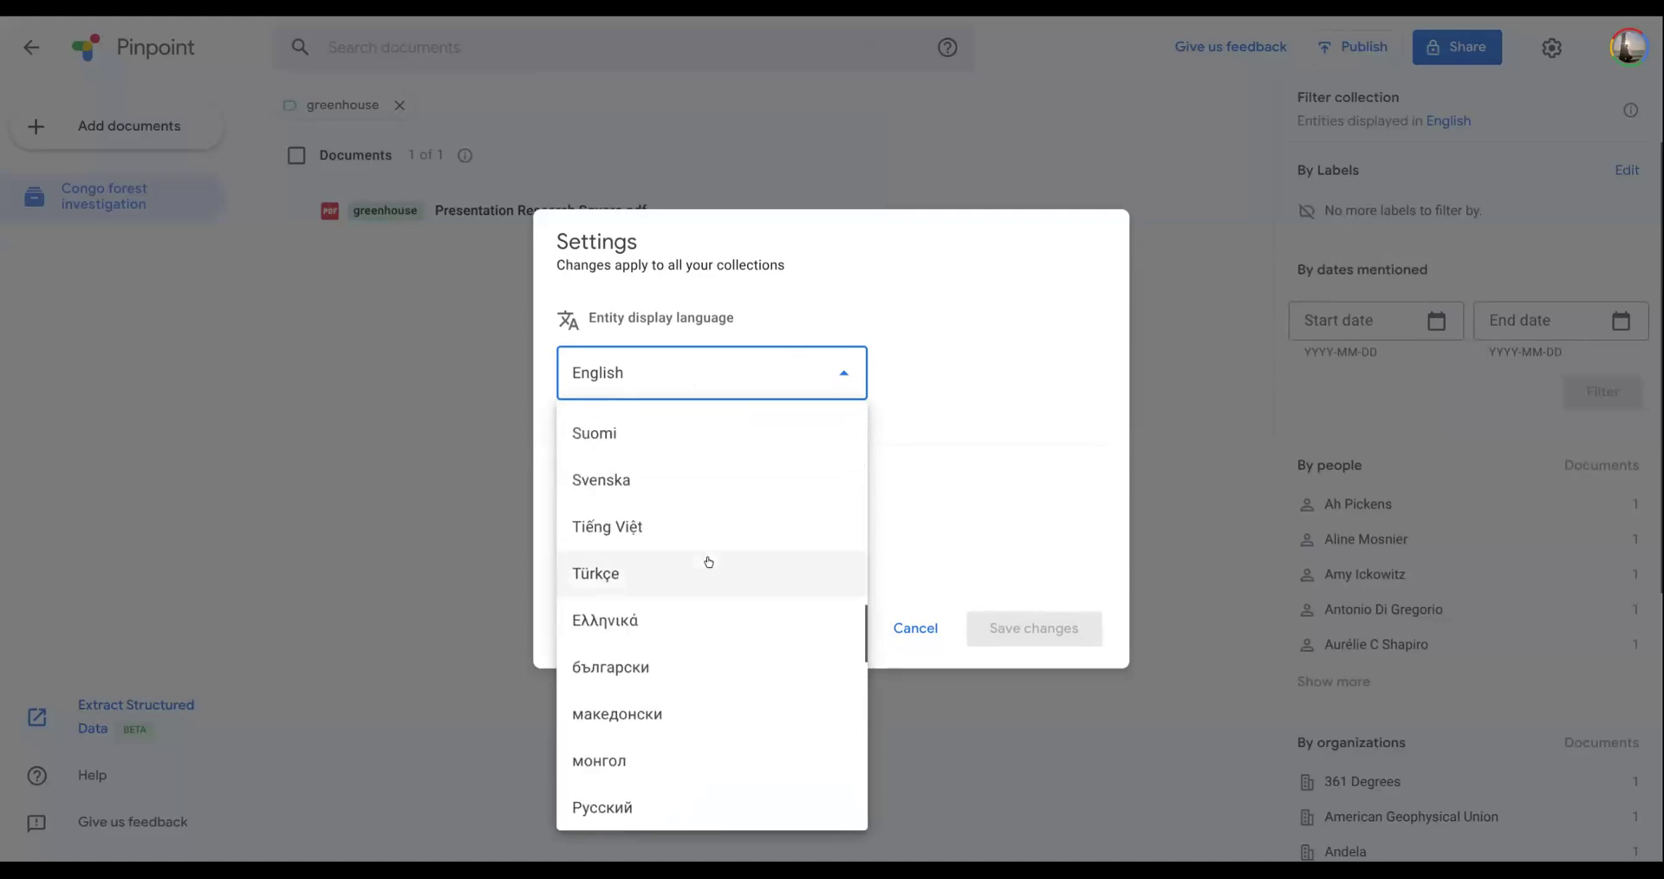
scroll(710, 562, "up", 4)
scroll(710, 561, "up", 15)
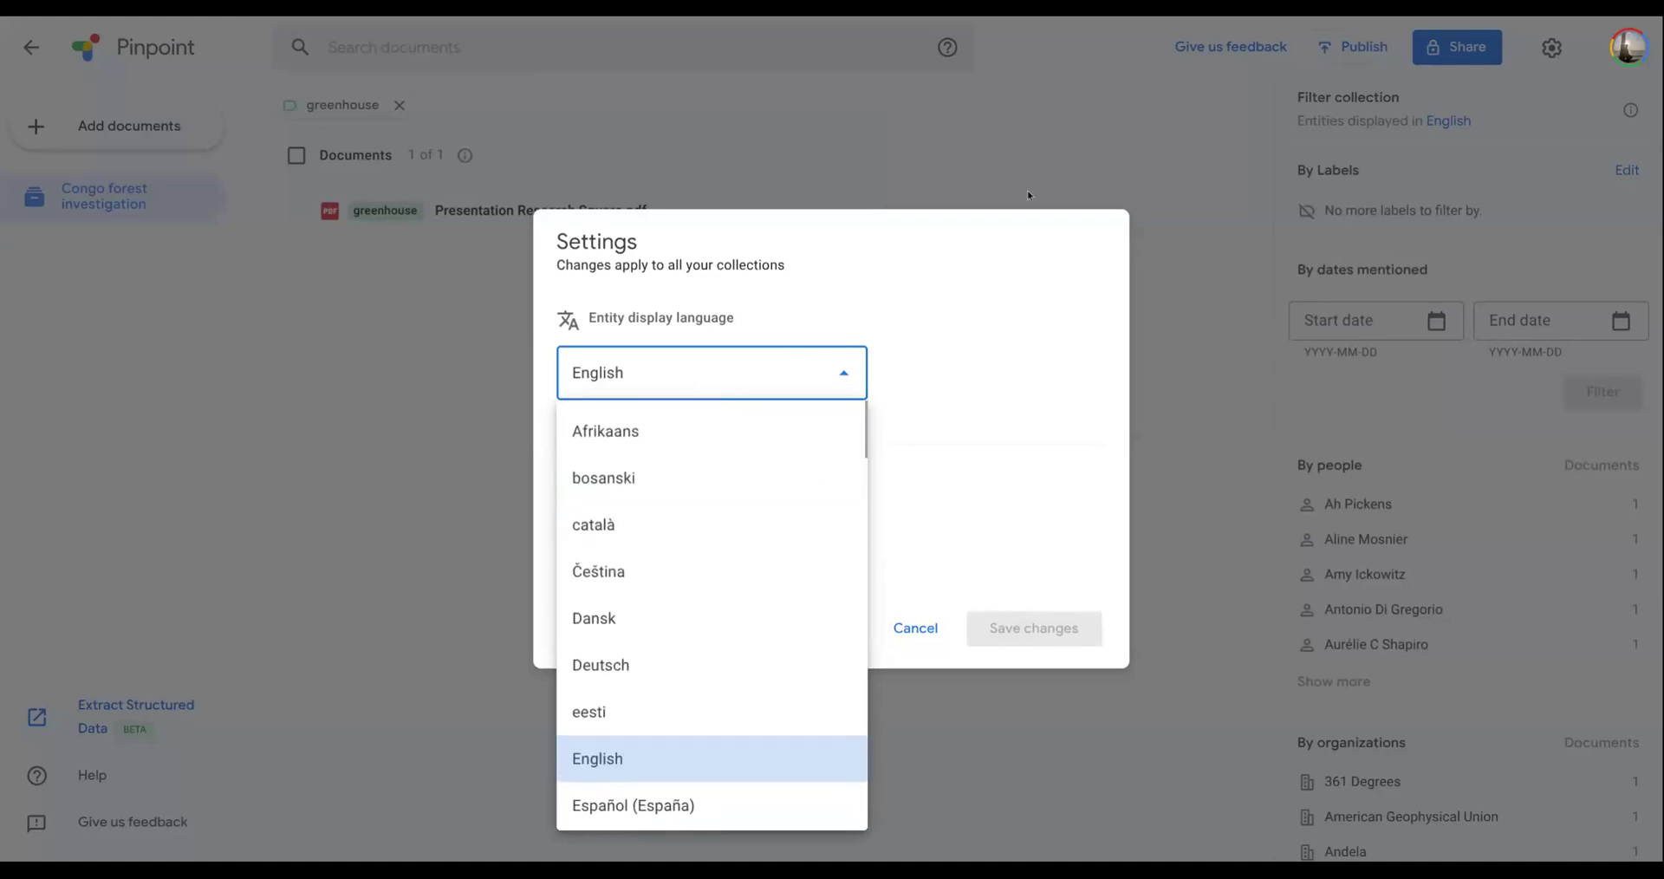
left_click(1018, 150)
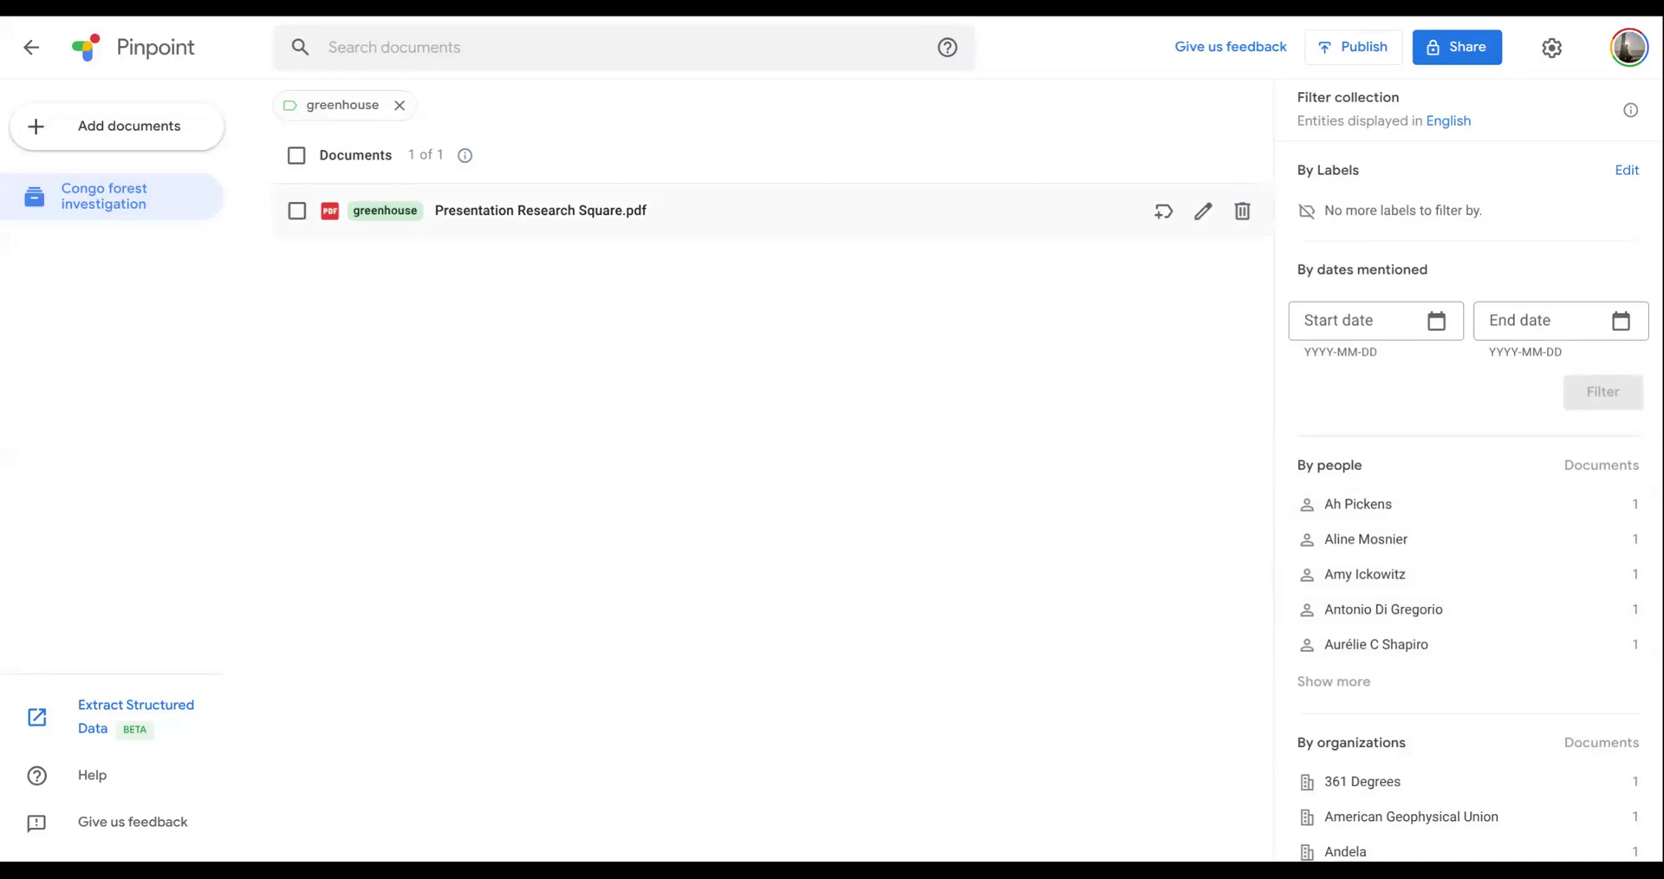
- Remove the greenhouse filter and look through the collection's people, organization and location filters
left_click(399, 104)
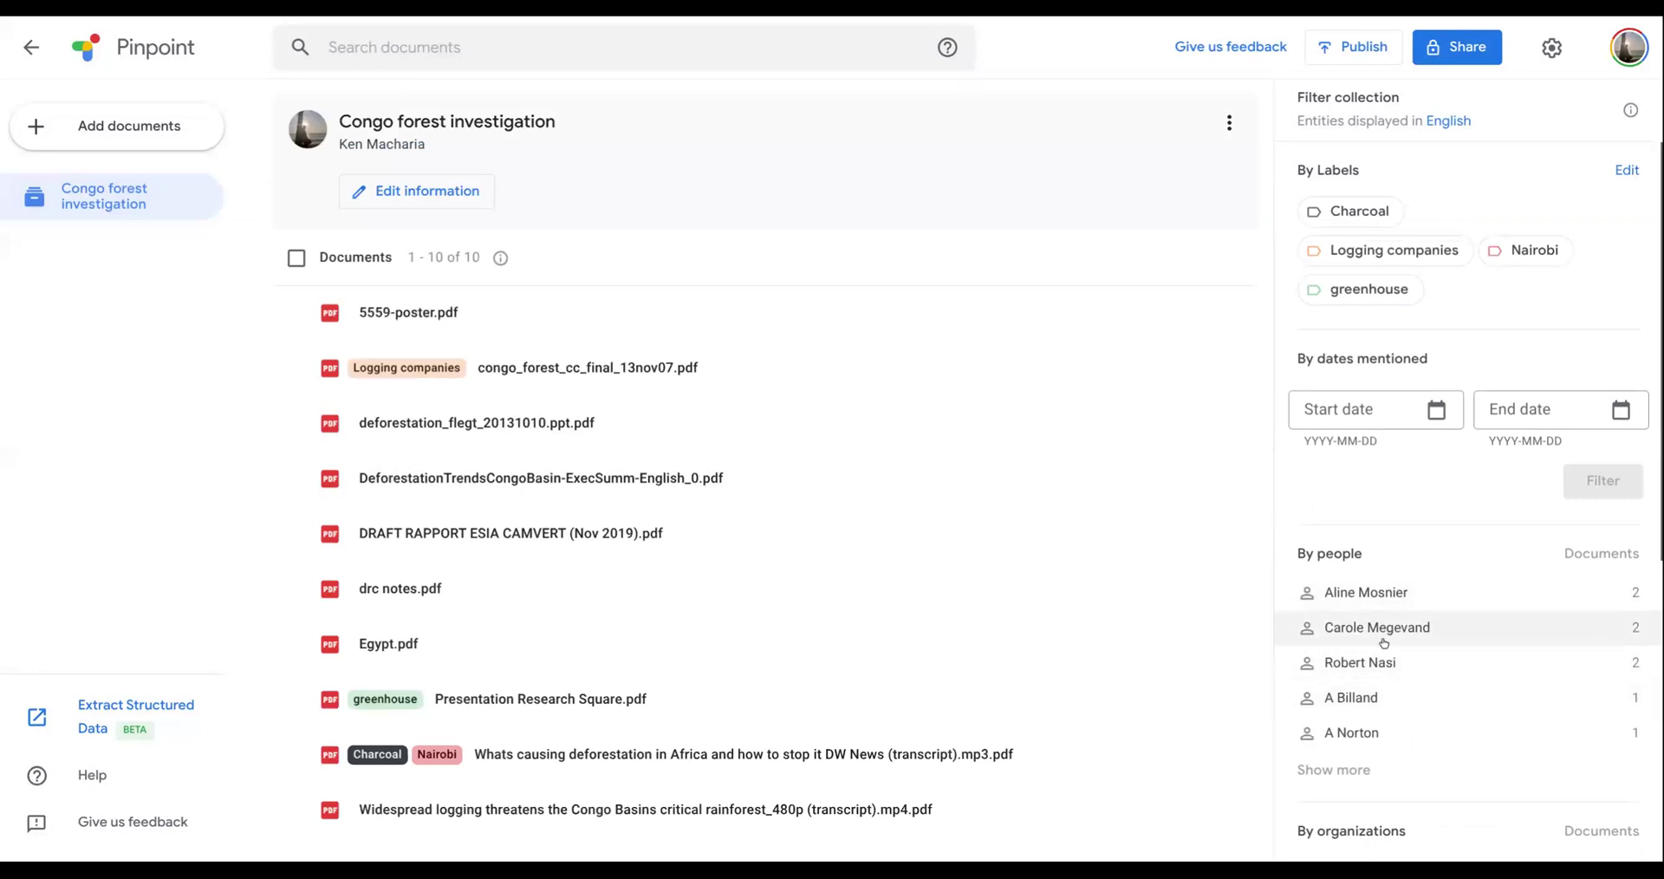
scroll(1381, 635, "down", 2)
scroll(1381, 634, "down", 2)
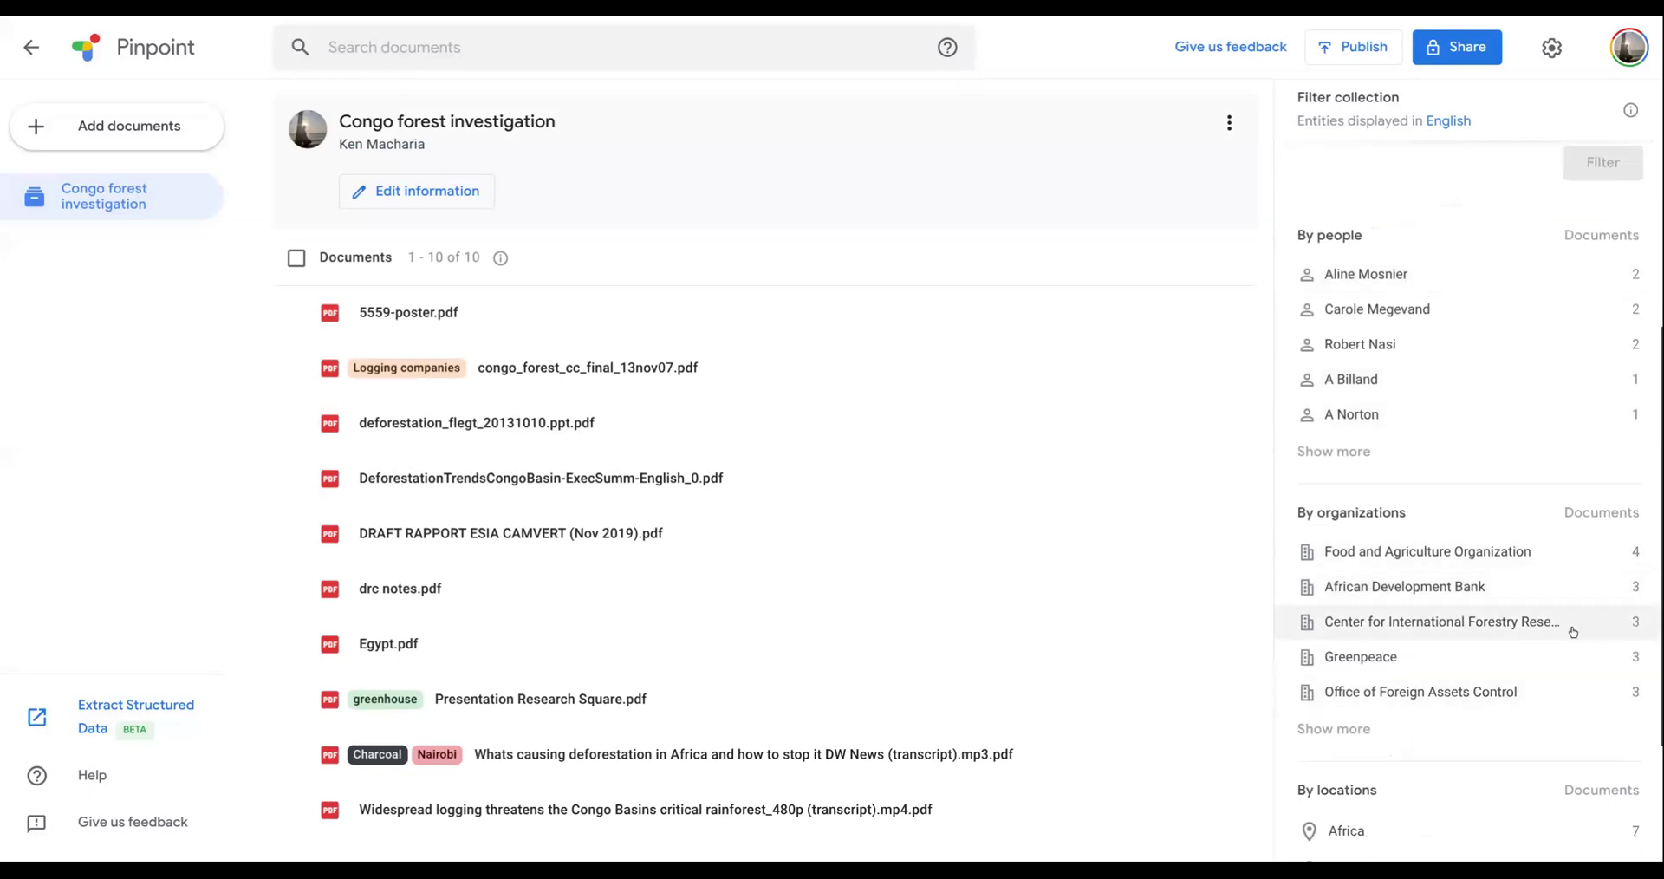
scroll(1306, 581, "down", 2)
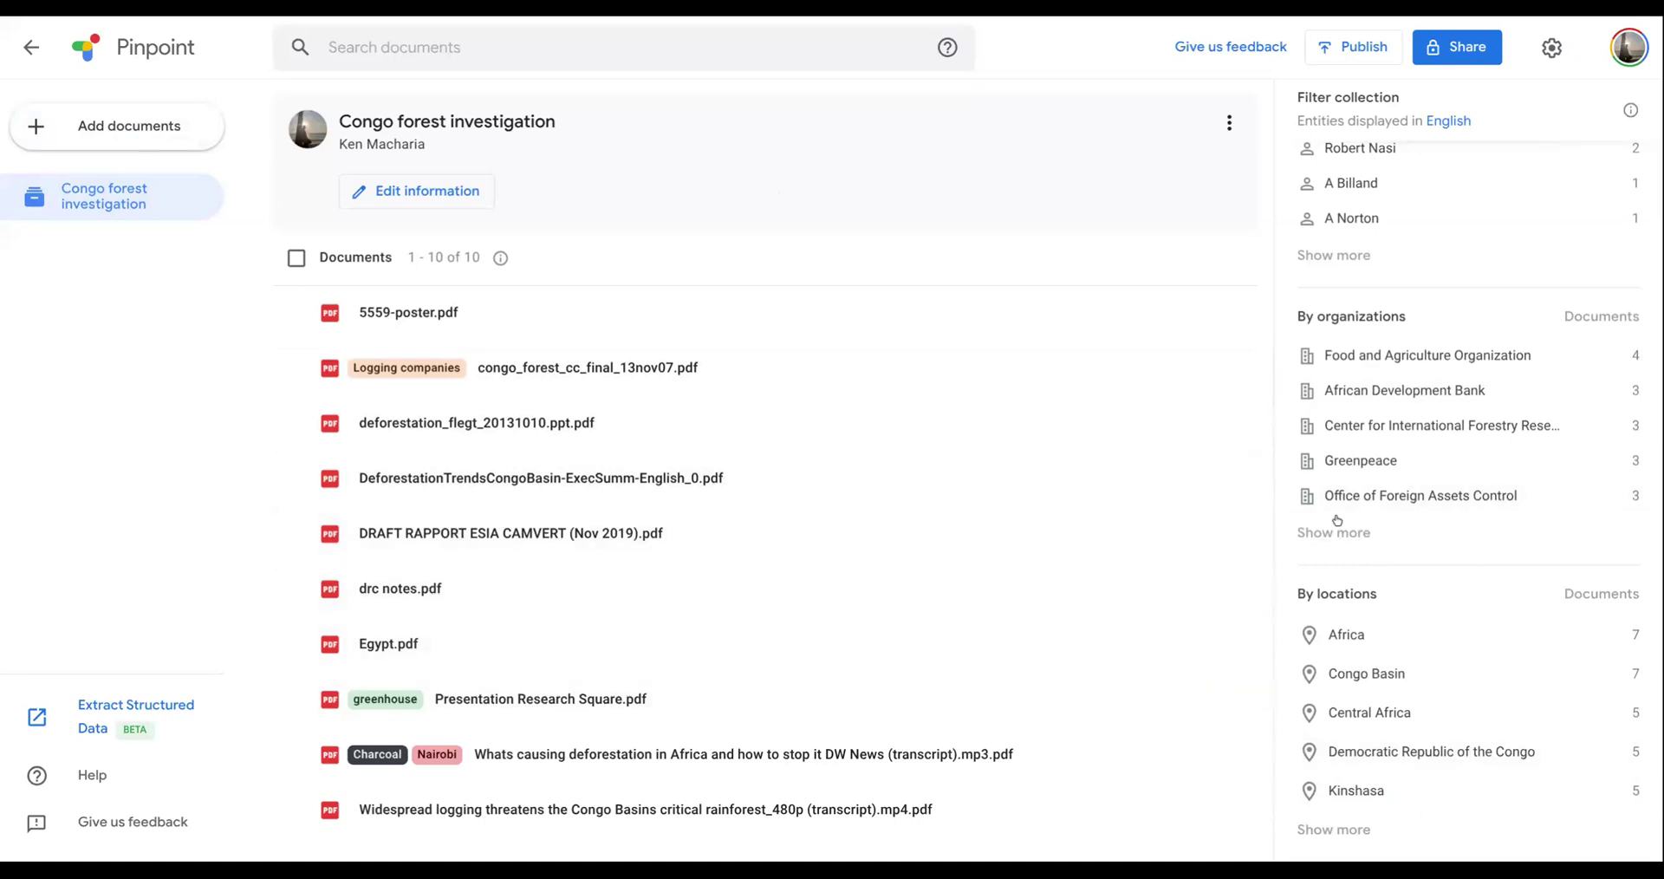
scroll(1462, 521, "up", 5)
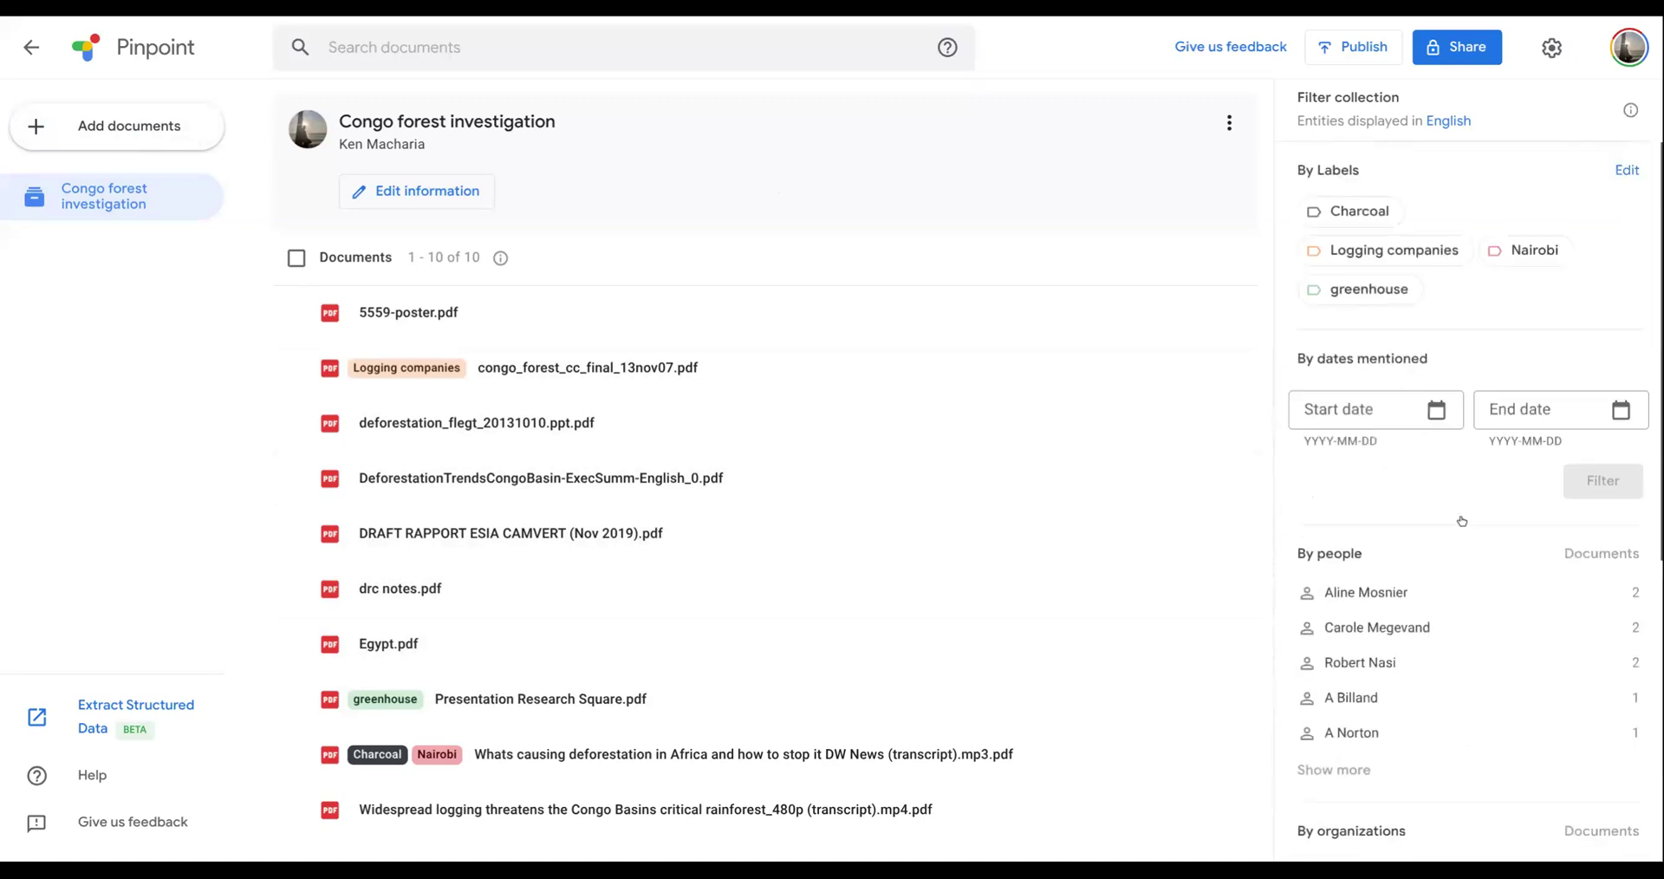
- Set the start date of the dates-mentioned filter to 2019-03-05
left_click(1355, 414)
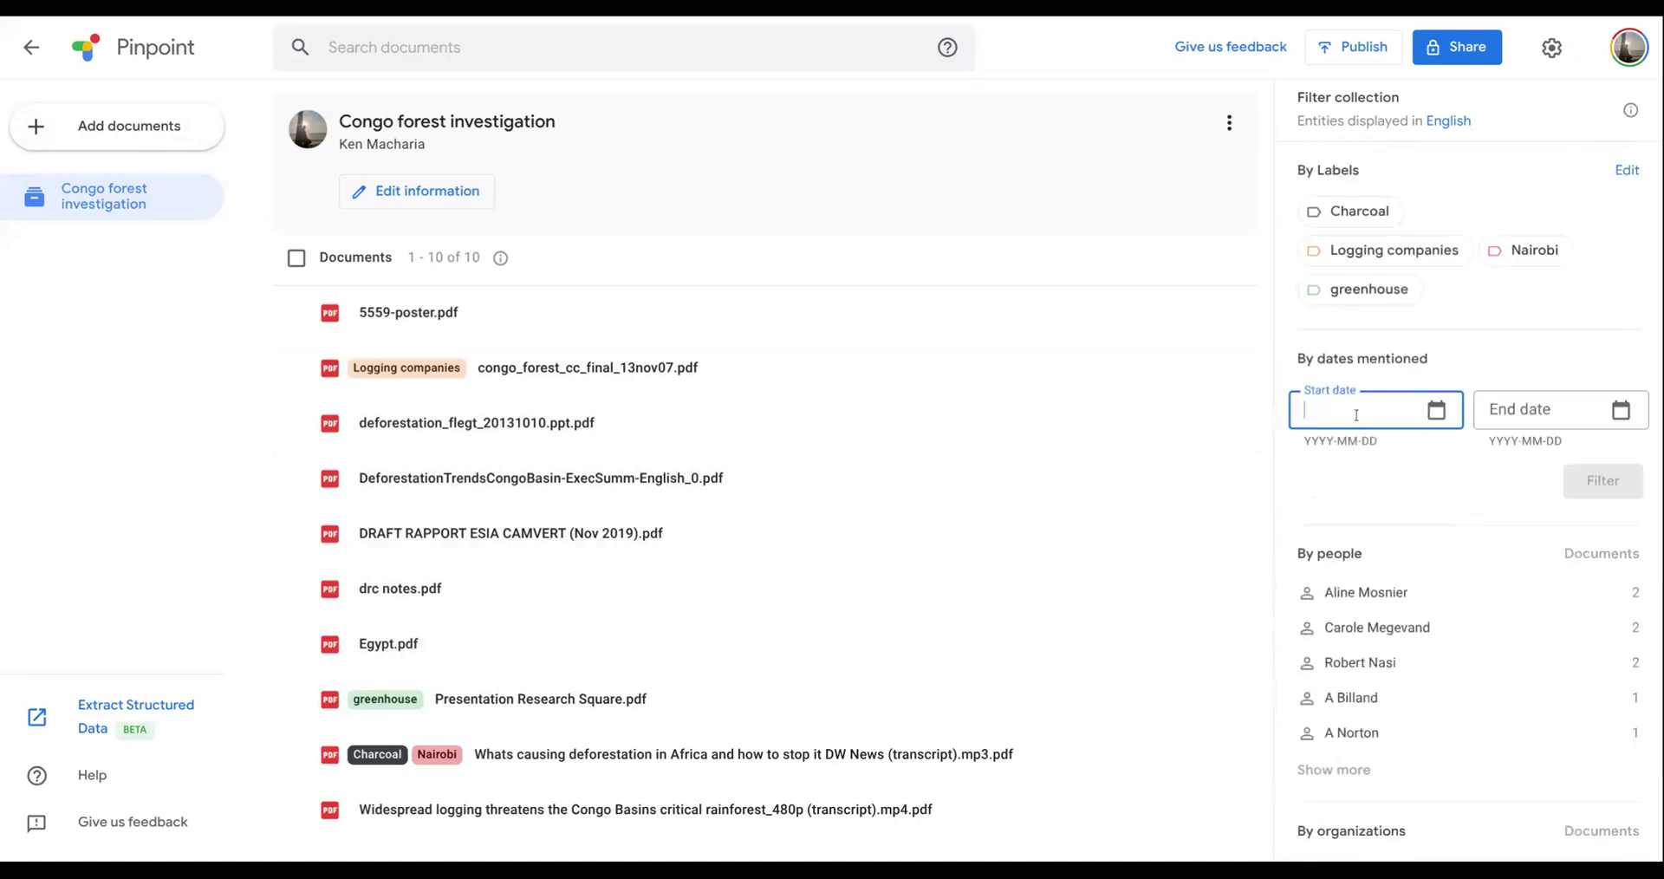
left_click(1435, 410)
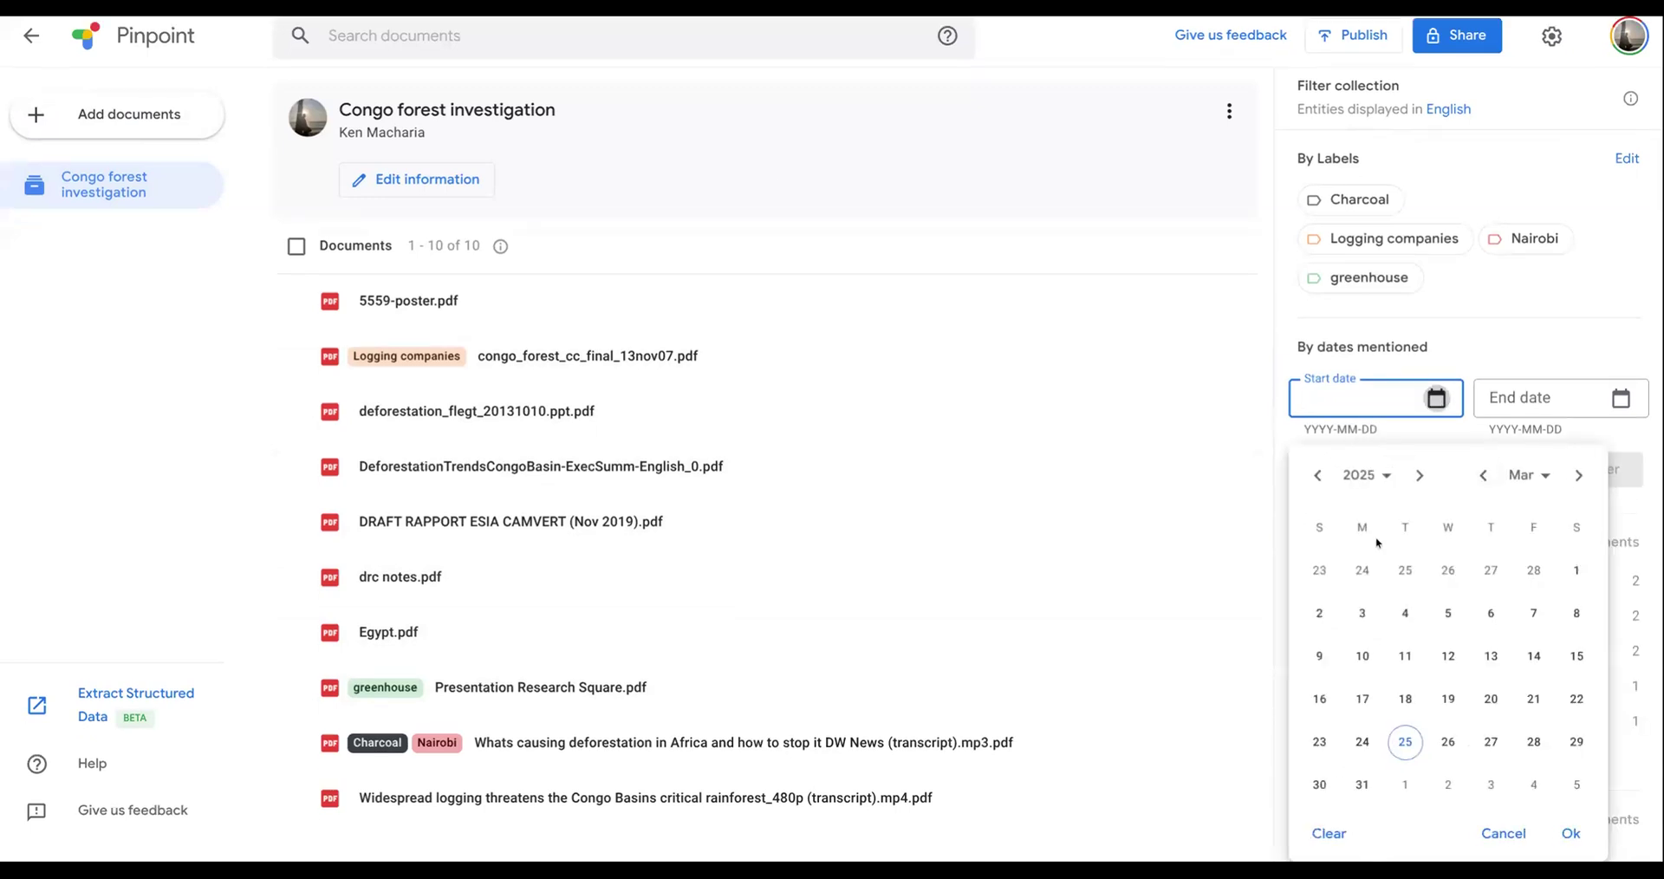
left_click(1319, 477)
left_click(1318, 477)
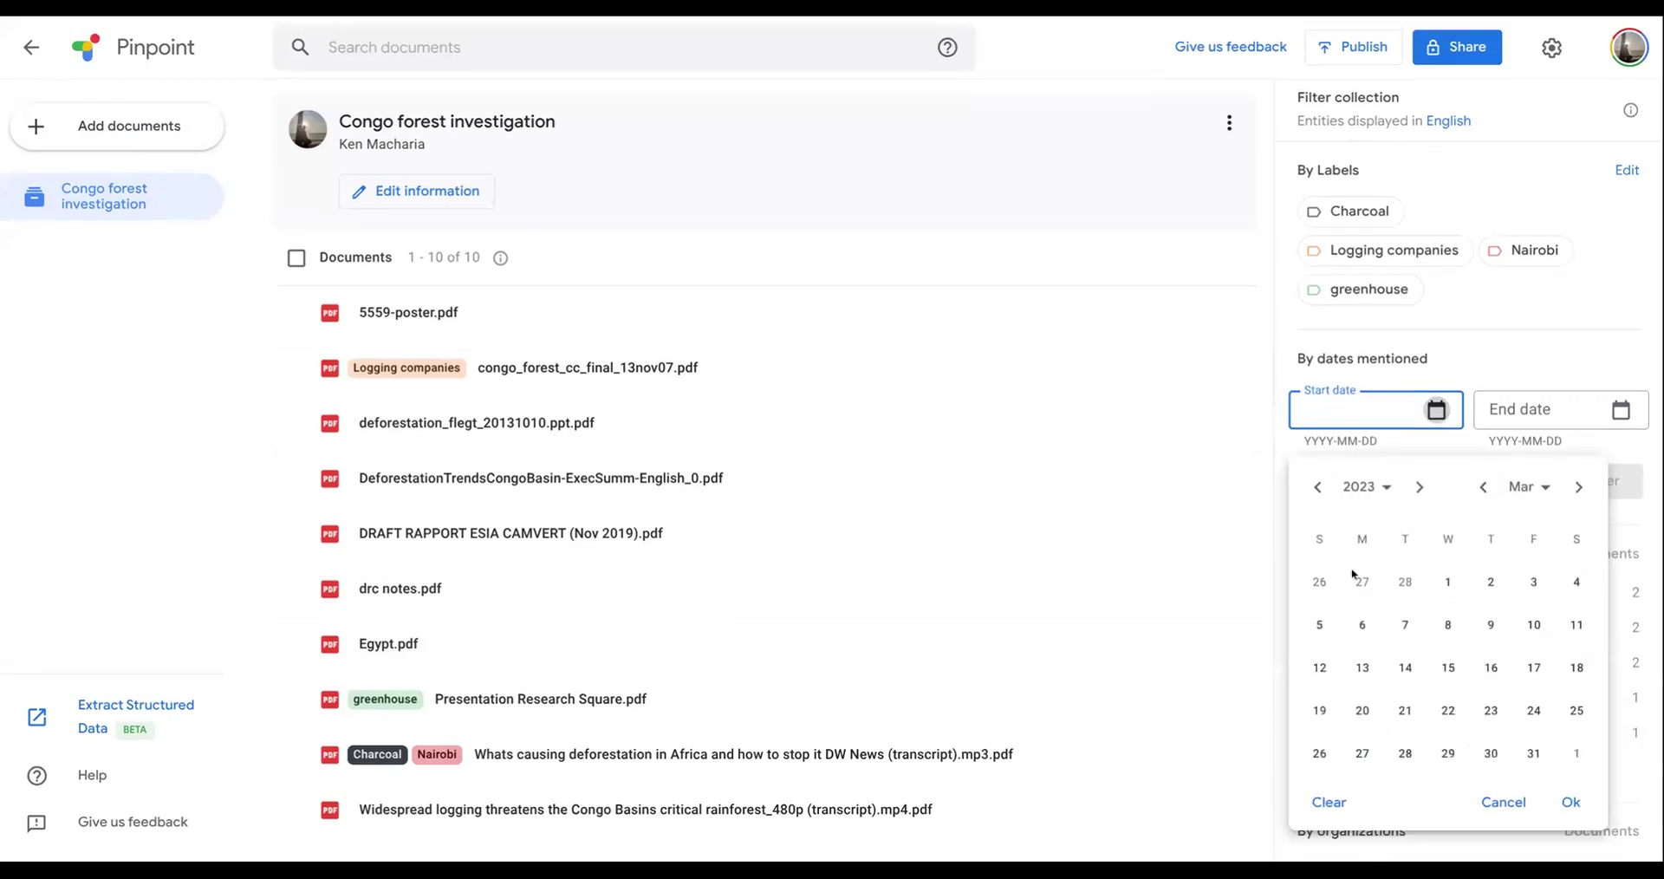
left_click(1315, 499)
left_click(1406, 583)
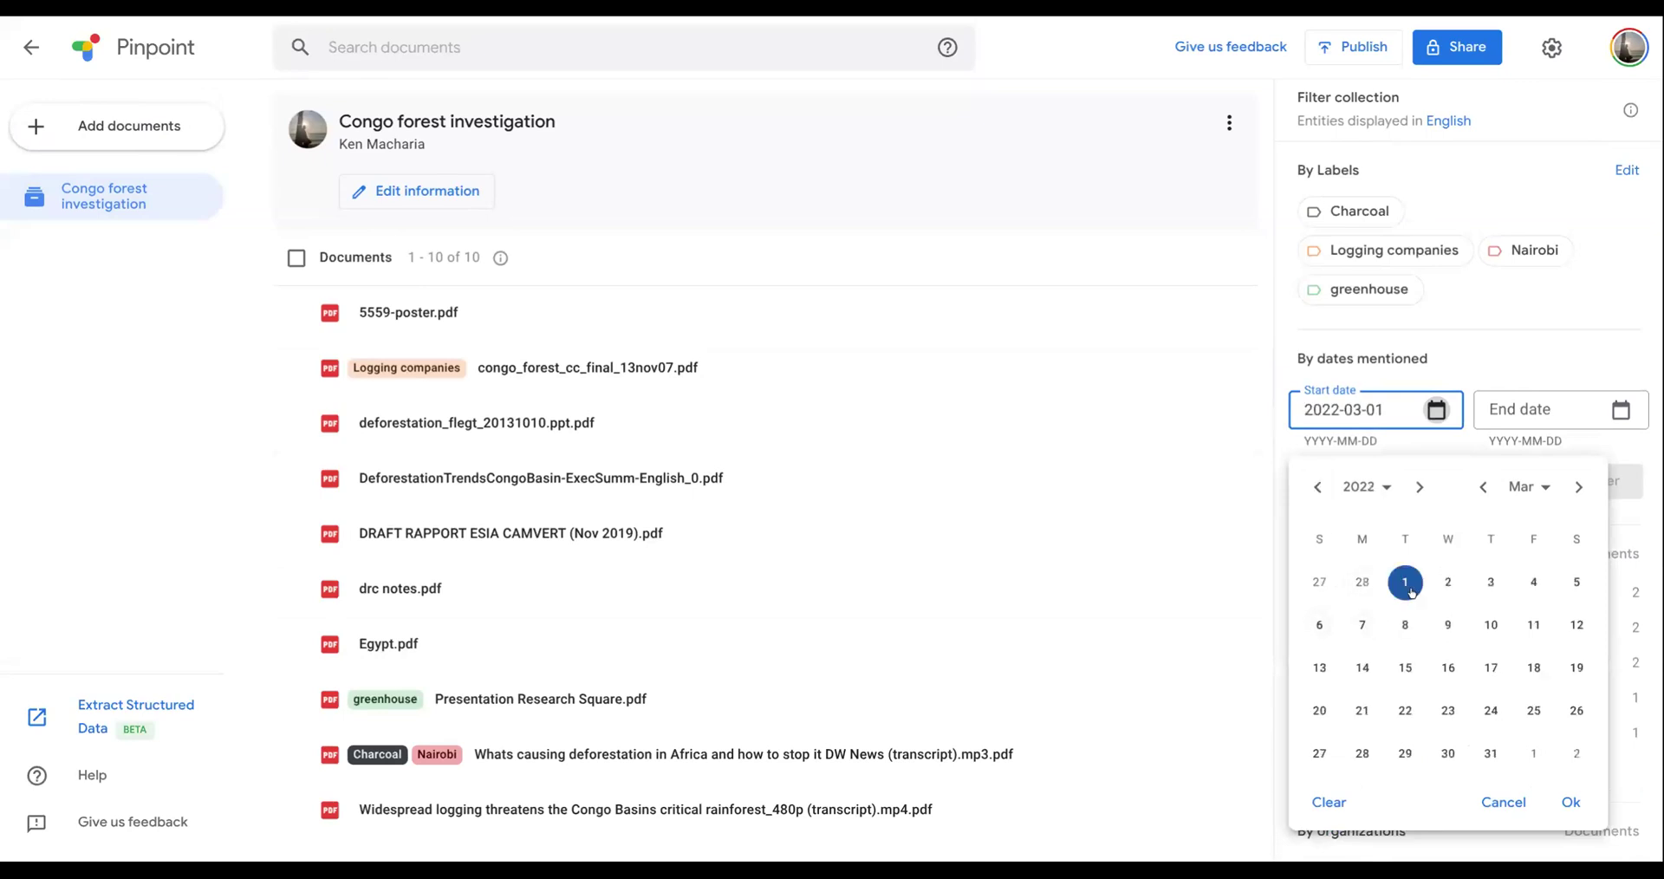
left_click(1318, 487)
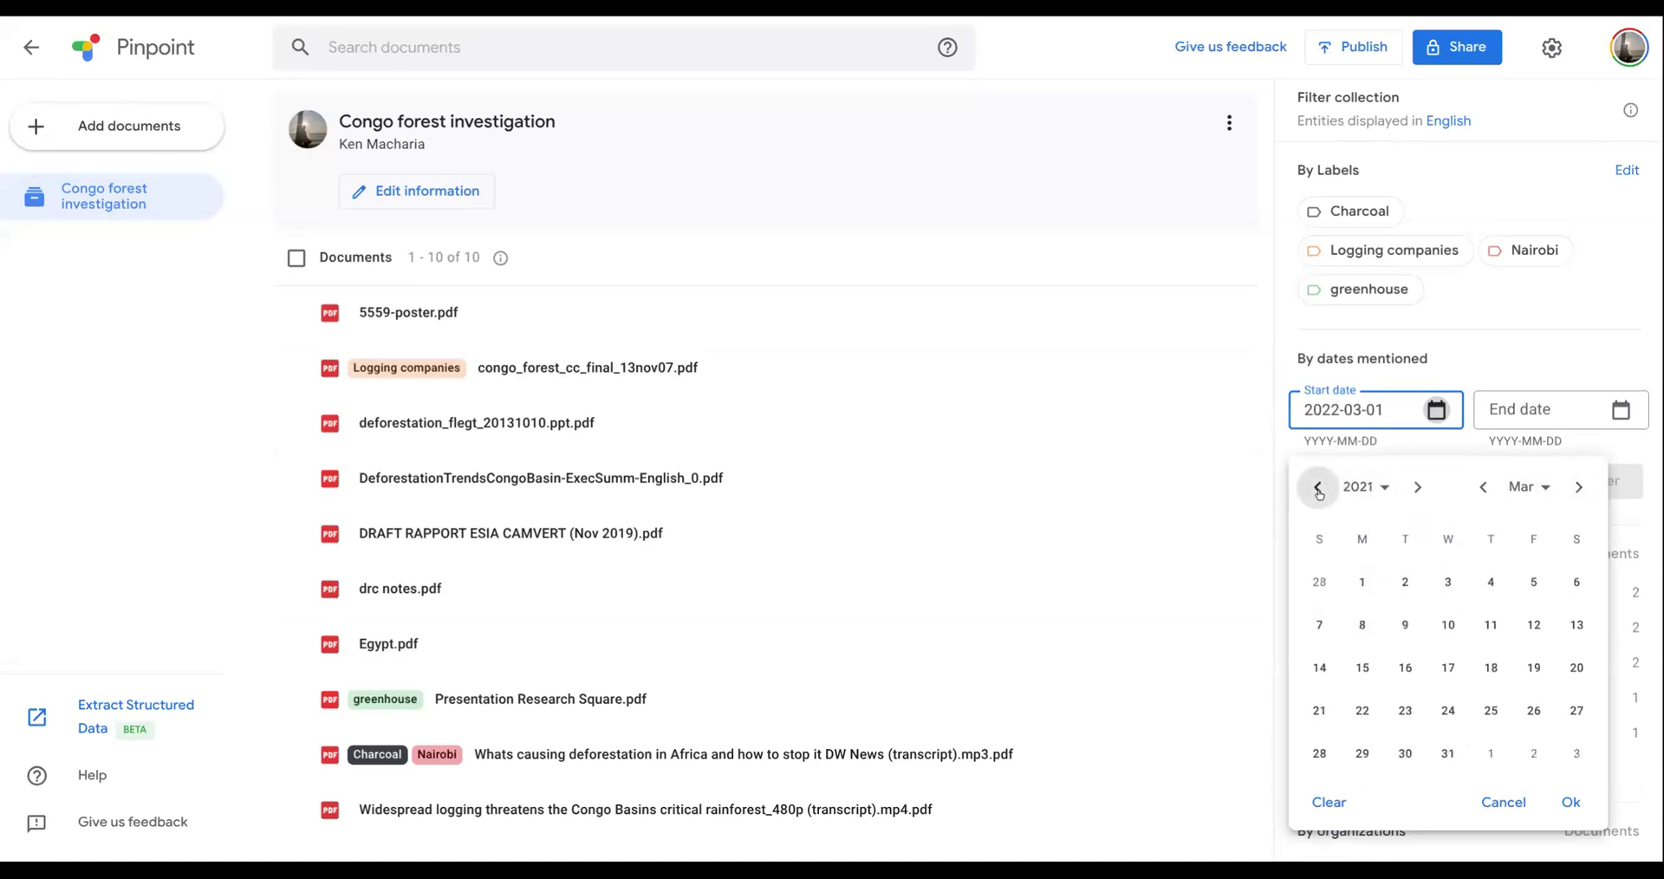
left_click(1318, 487)
left_click(1318, 487)
left_click(1405, 624)
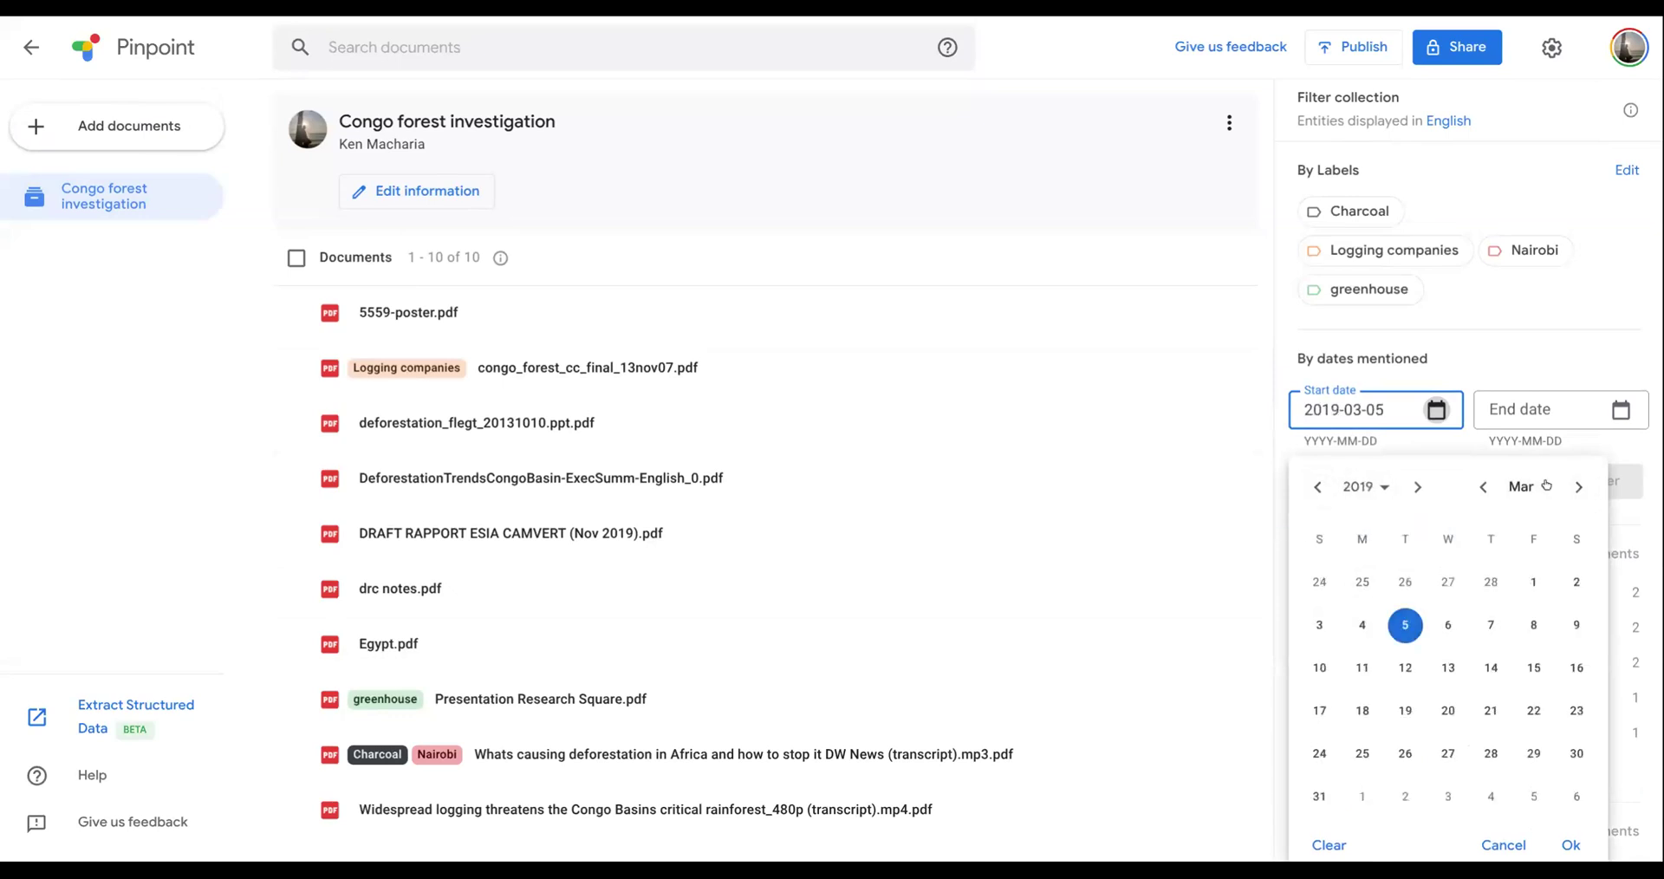
- Set the end date to 2022-03-01 and filter the collection's documents by the dates mentioned
left_click(1610, 415)
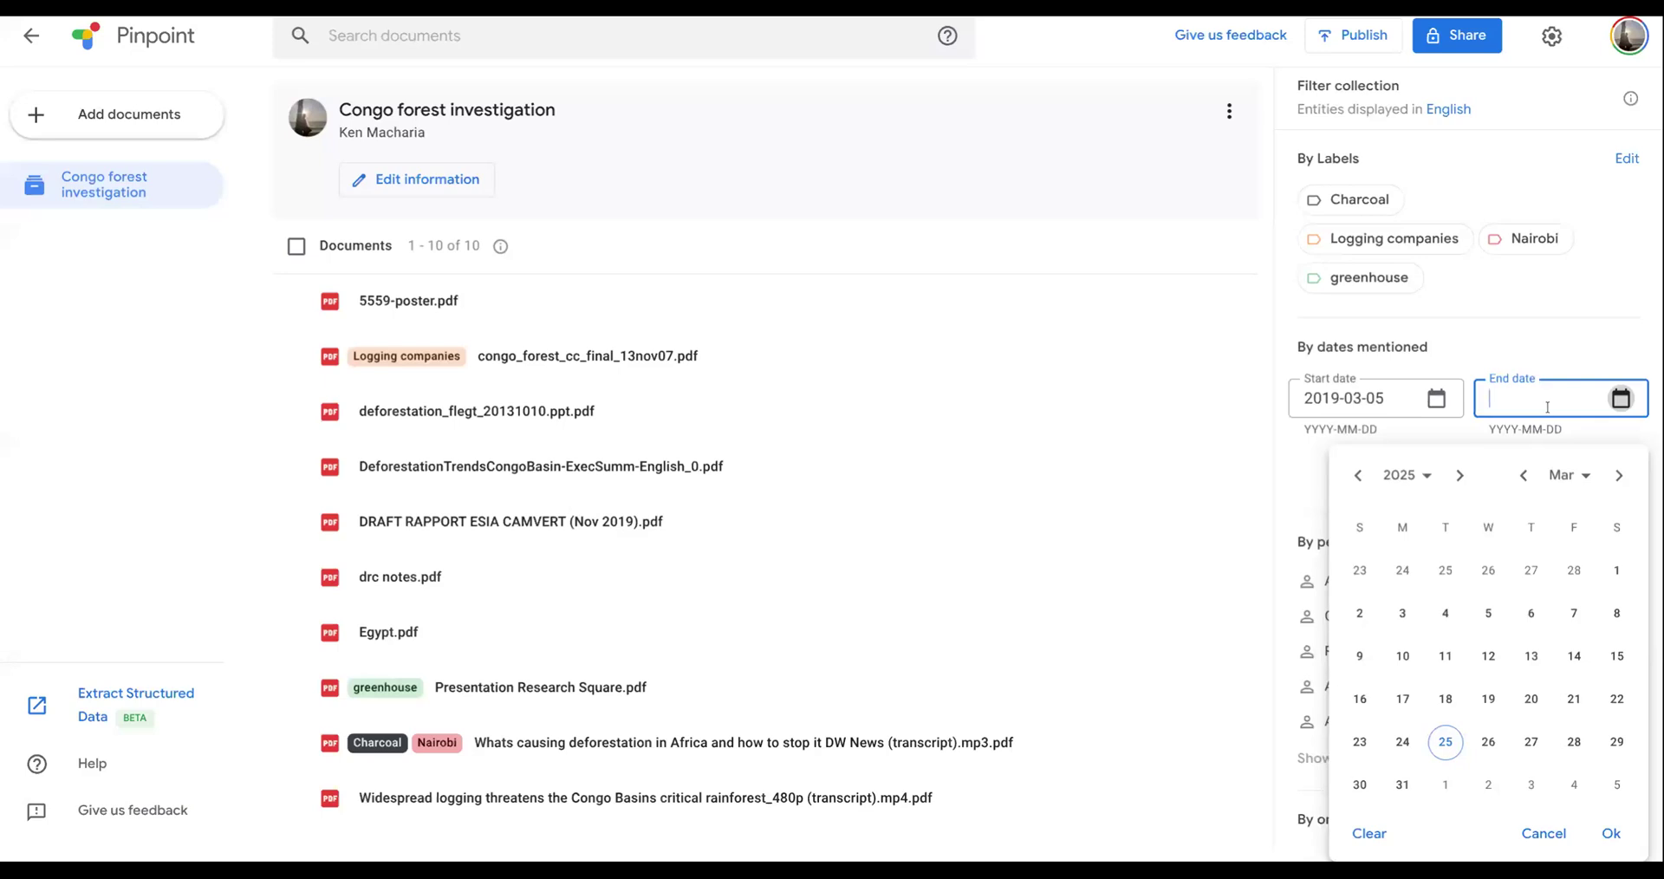
left_click(1359, 475)
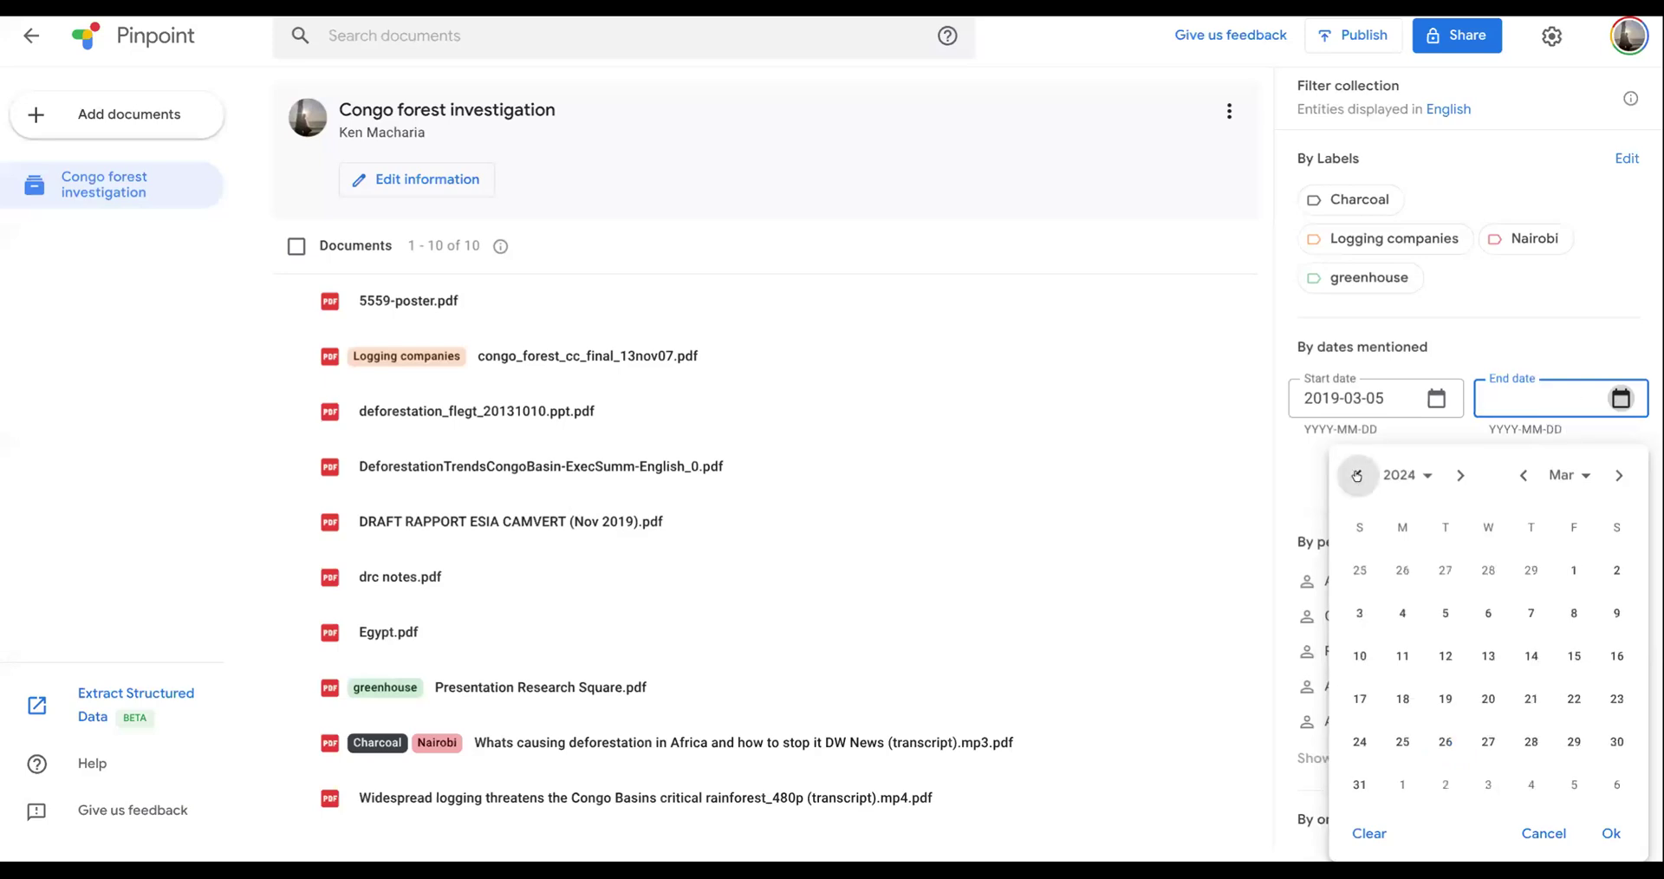
left_click(1359, 475)
left_click(1359, 475)
left_click(1357, 477)
left_click(1460, 487)
left_click(1446, 582)
left_click(1615, 806)
left_click(1615, 480)
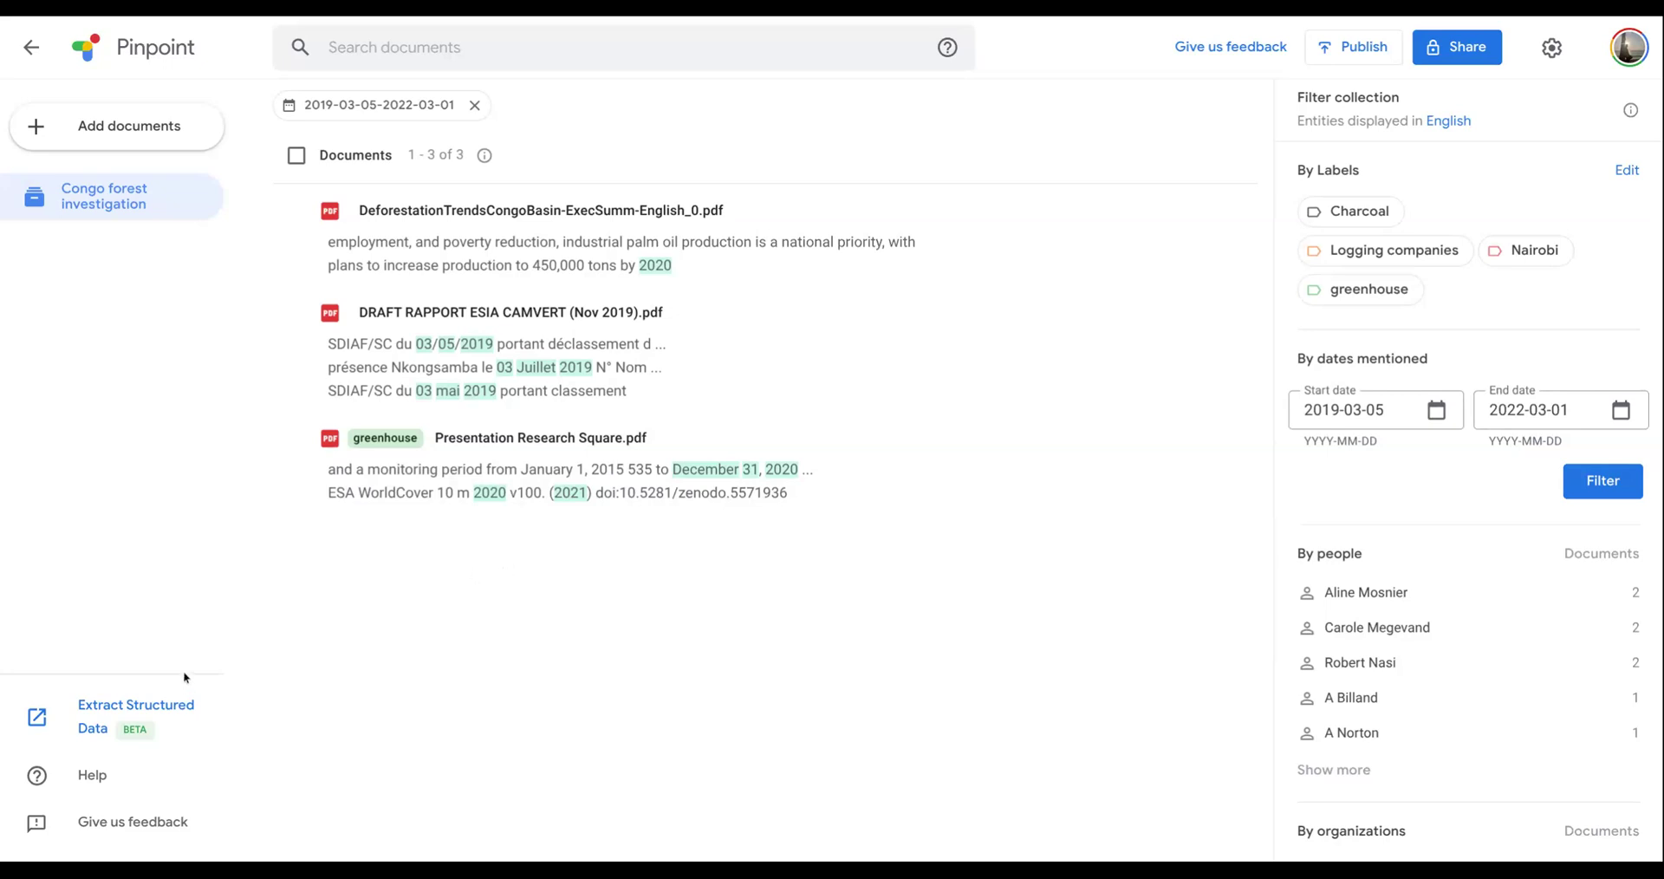
- Remove the date filter, leave the collection and browse the public collections in Explore
left_click(474, 107)
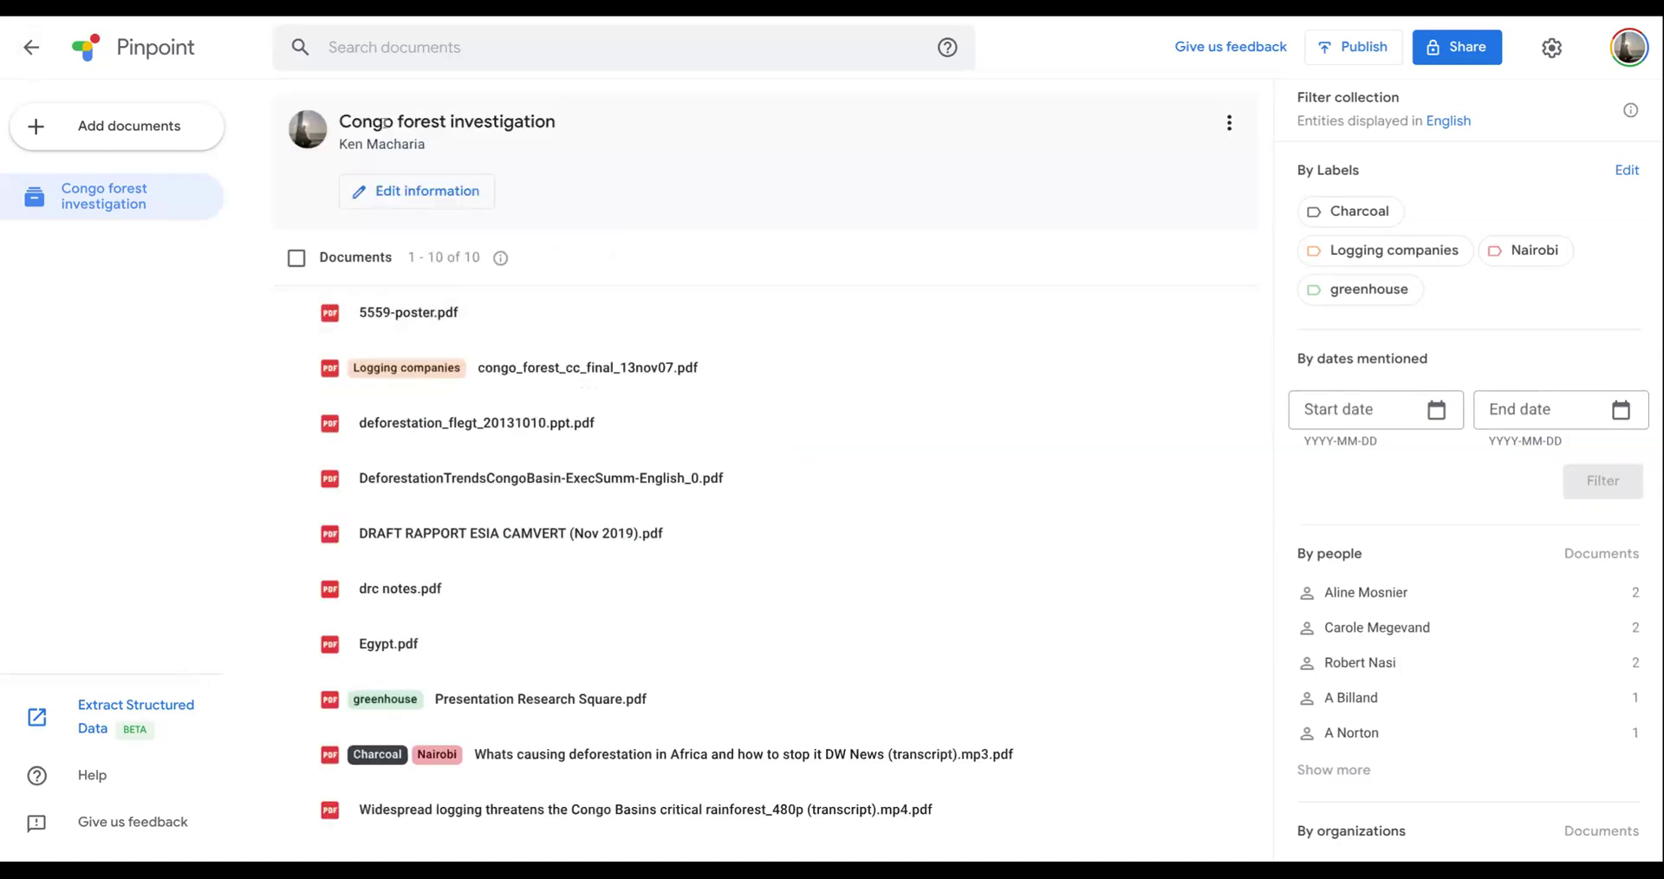
left_click(32, 50)
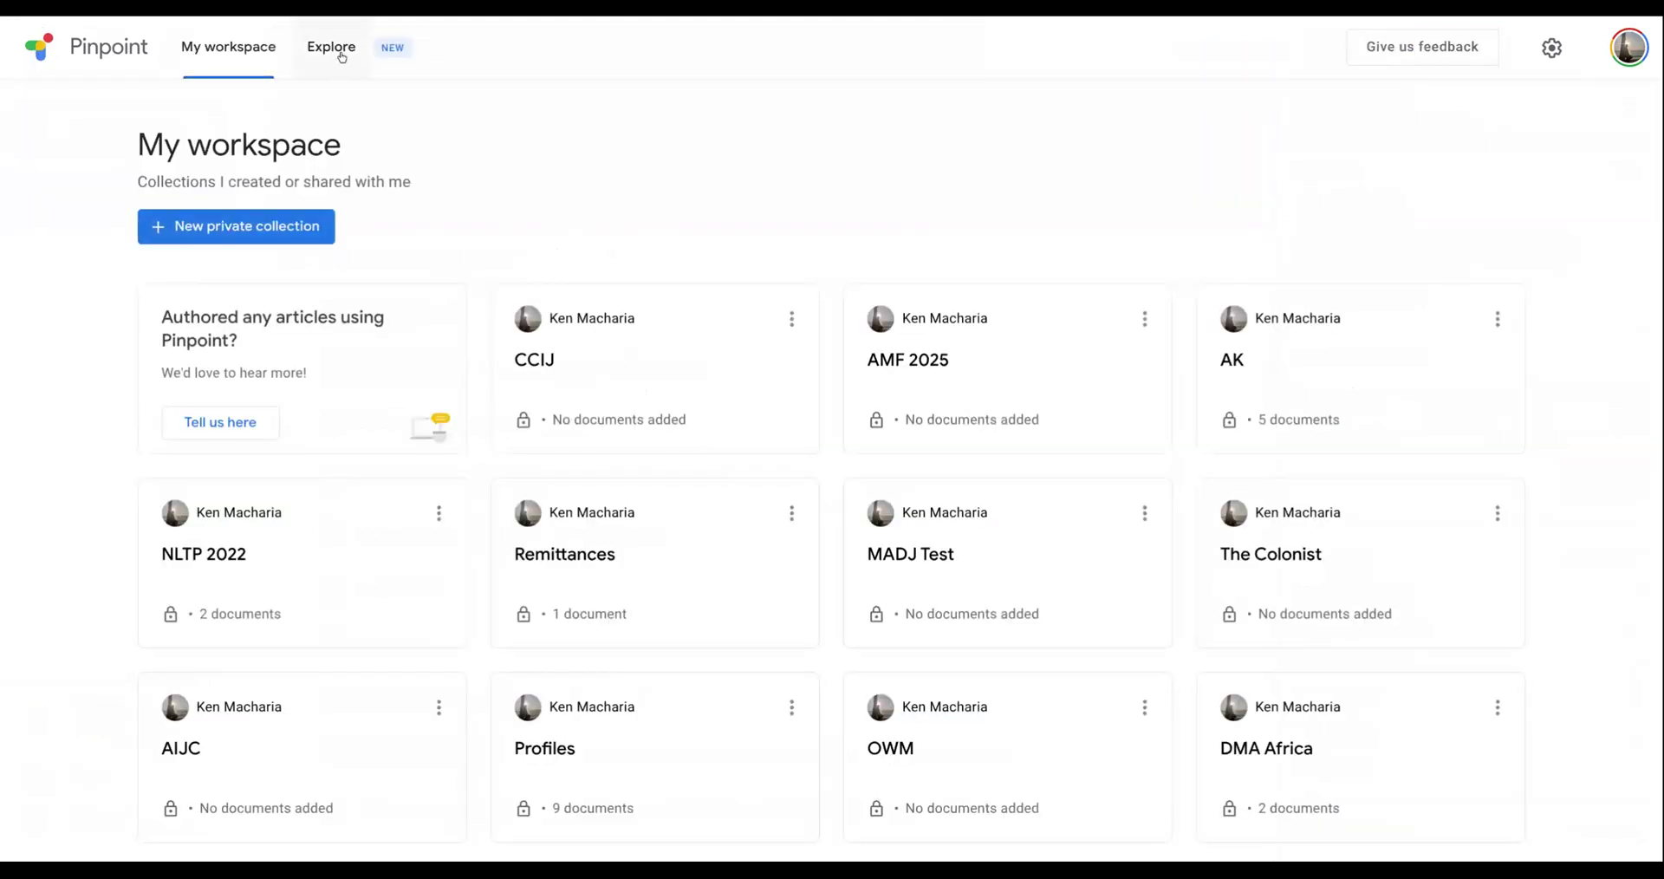
left_click(322, 60)
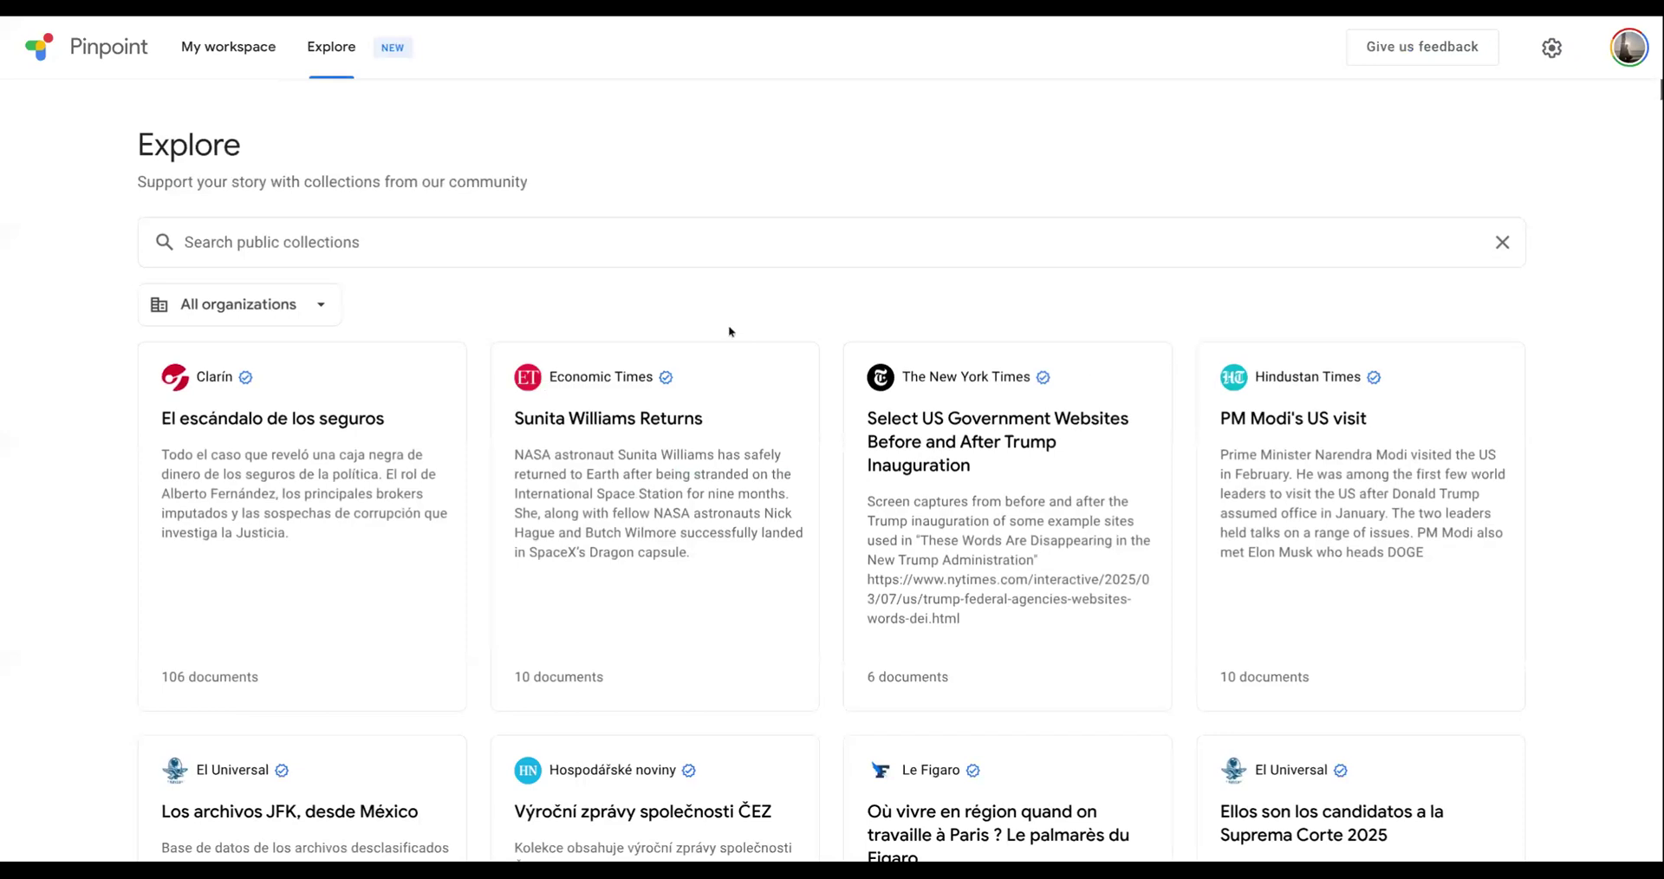
scroll(660, 468, "down", 3)
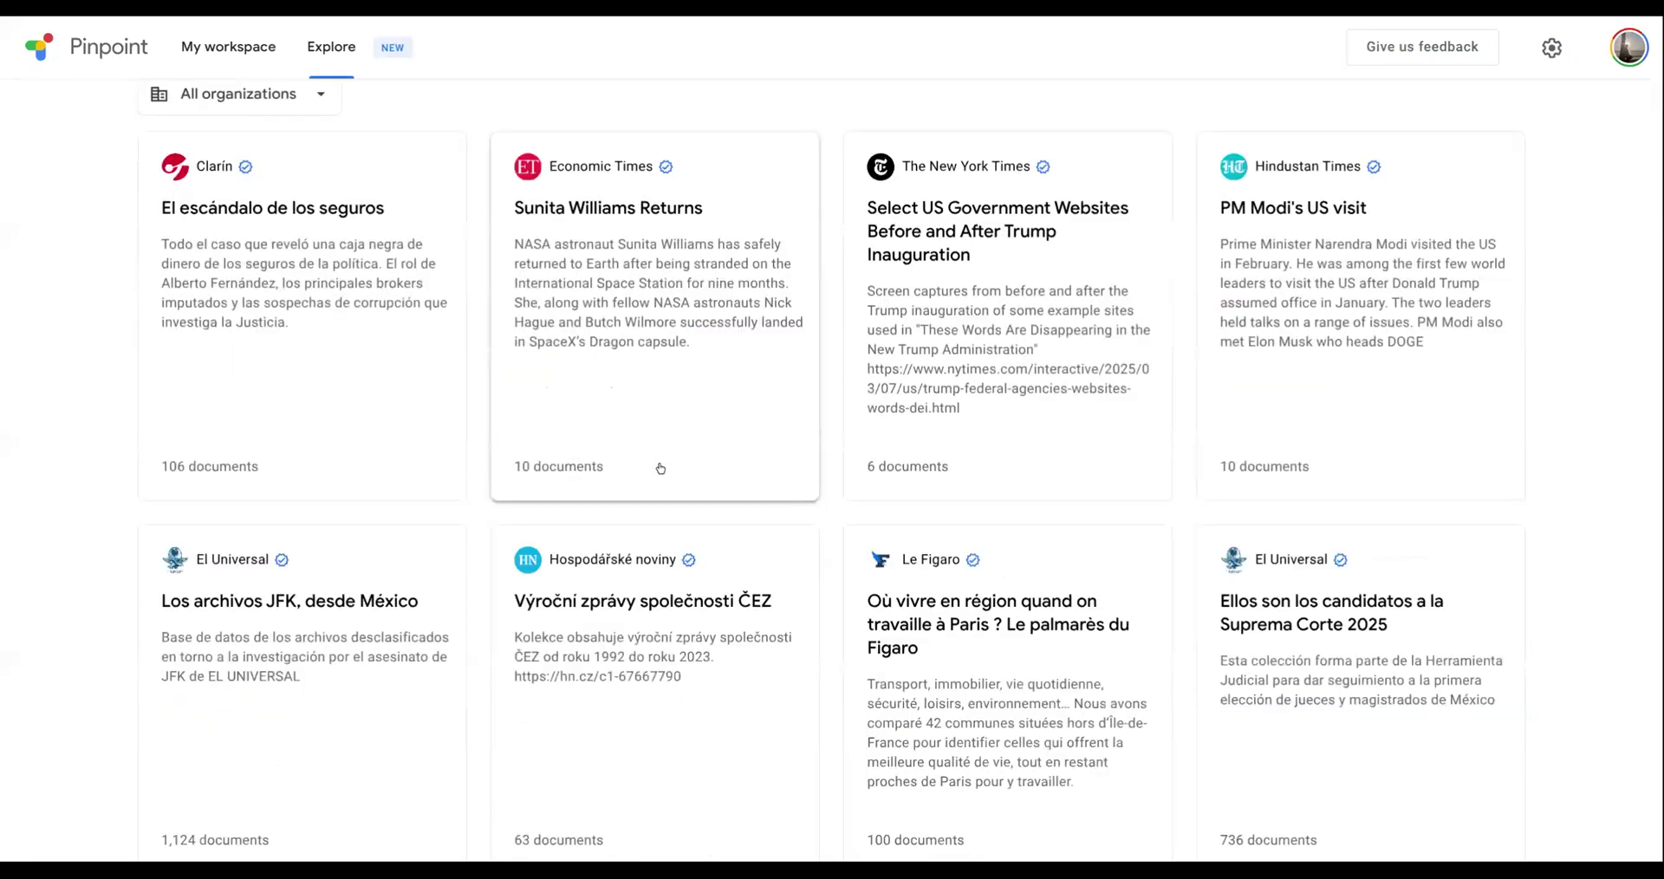
scroll(661, 469, "down", 7)
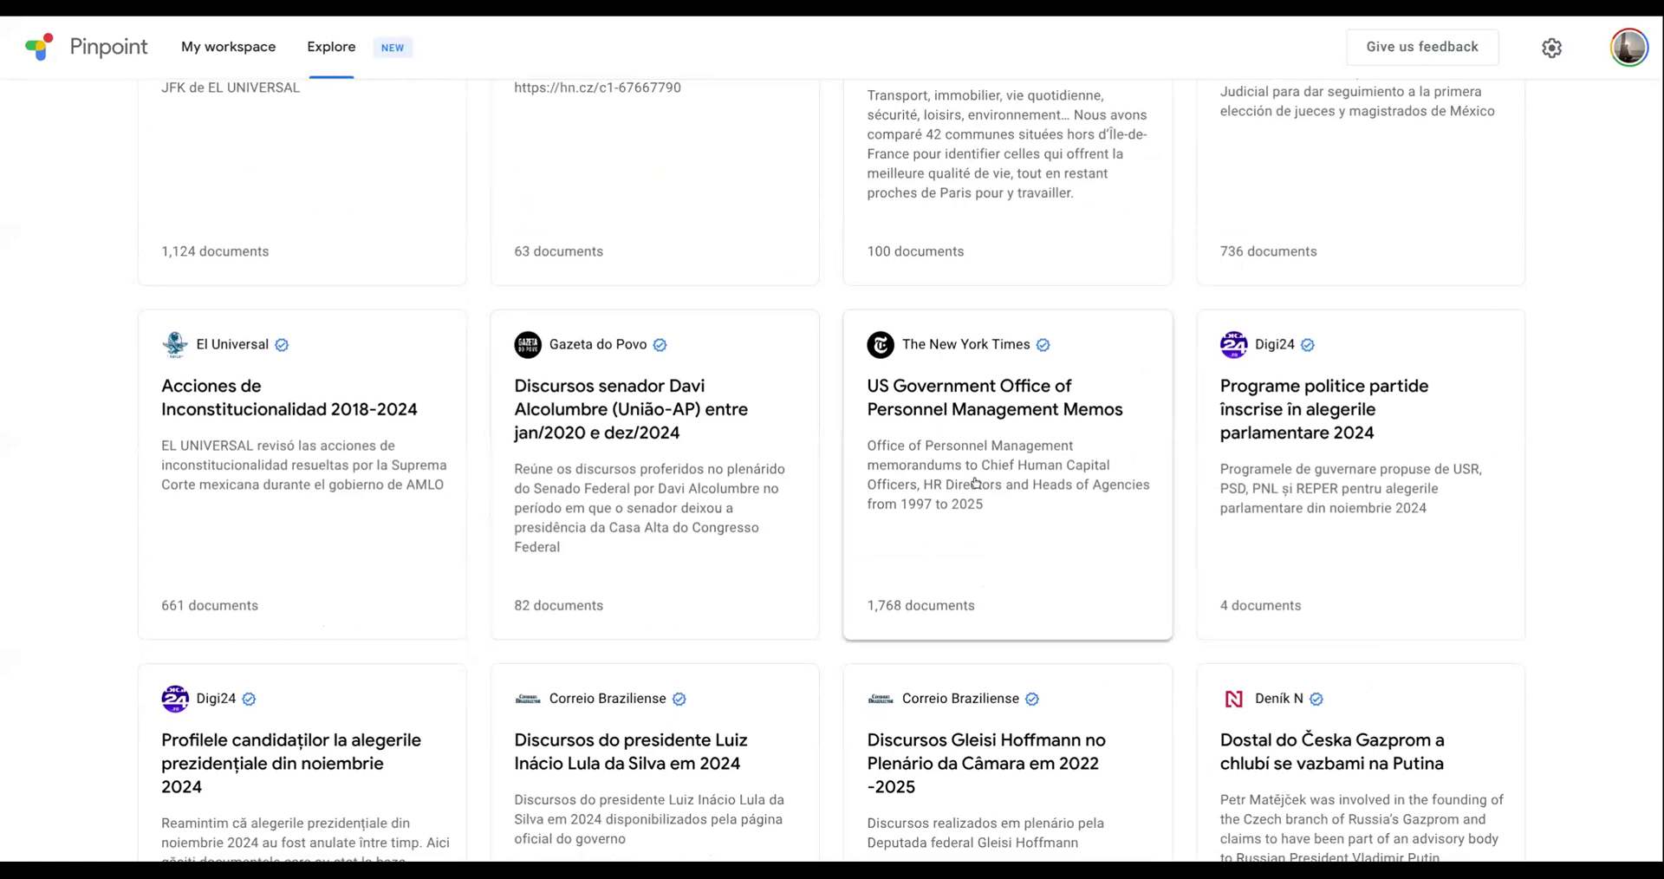
scroll(975, 483, "up", 10)
- Reopen the Congo forest investigation collection from the workspace and review its sharing options without adding anyone
left_click(240, 61)
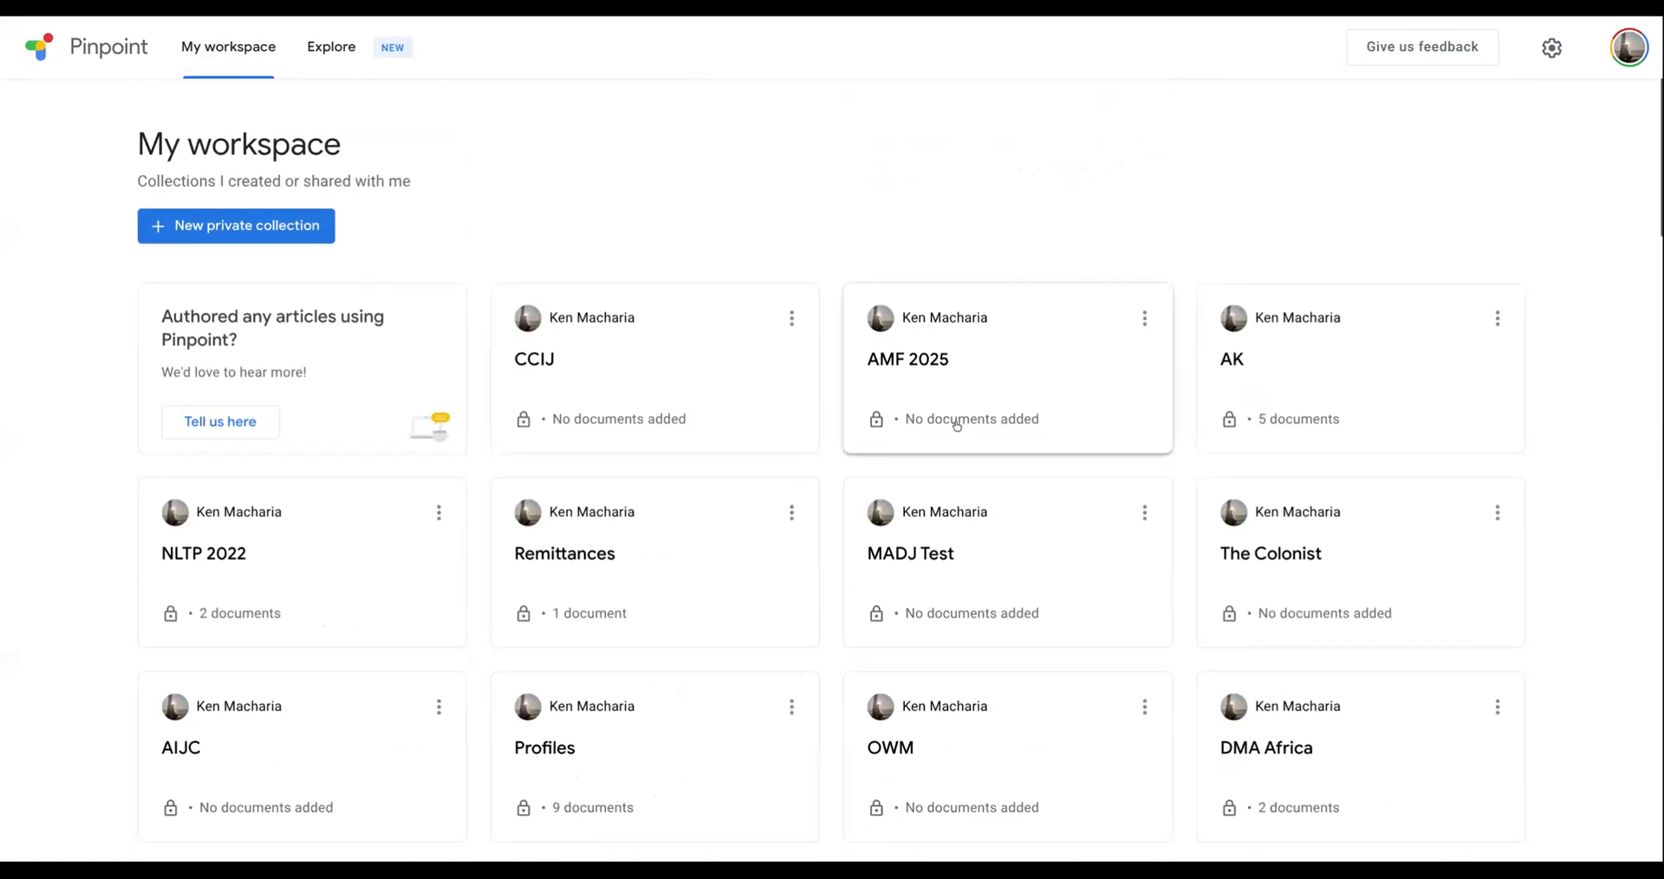
scroll(957, 425, "down", 4)
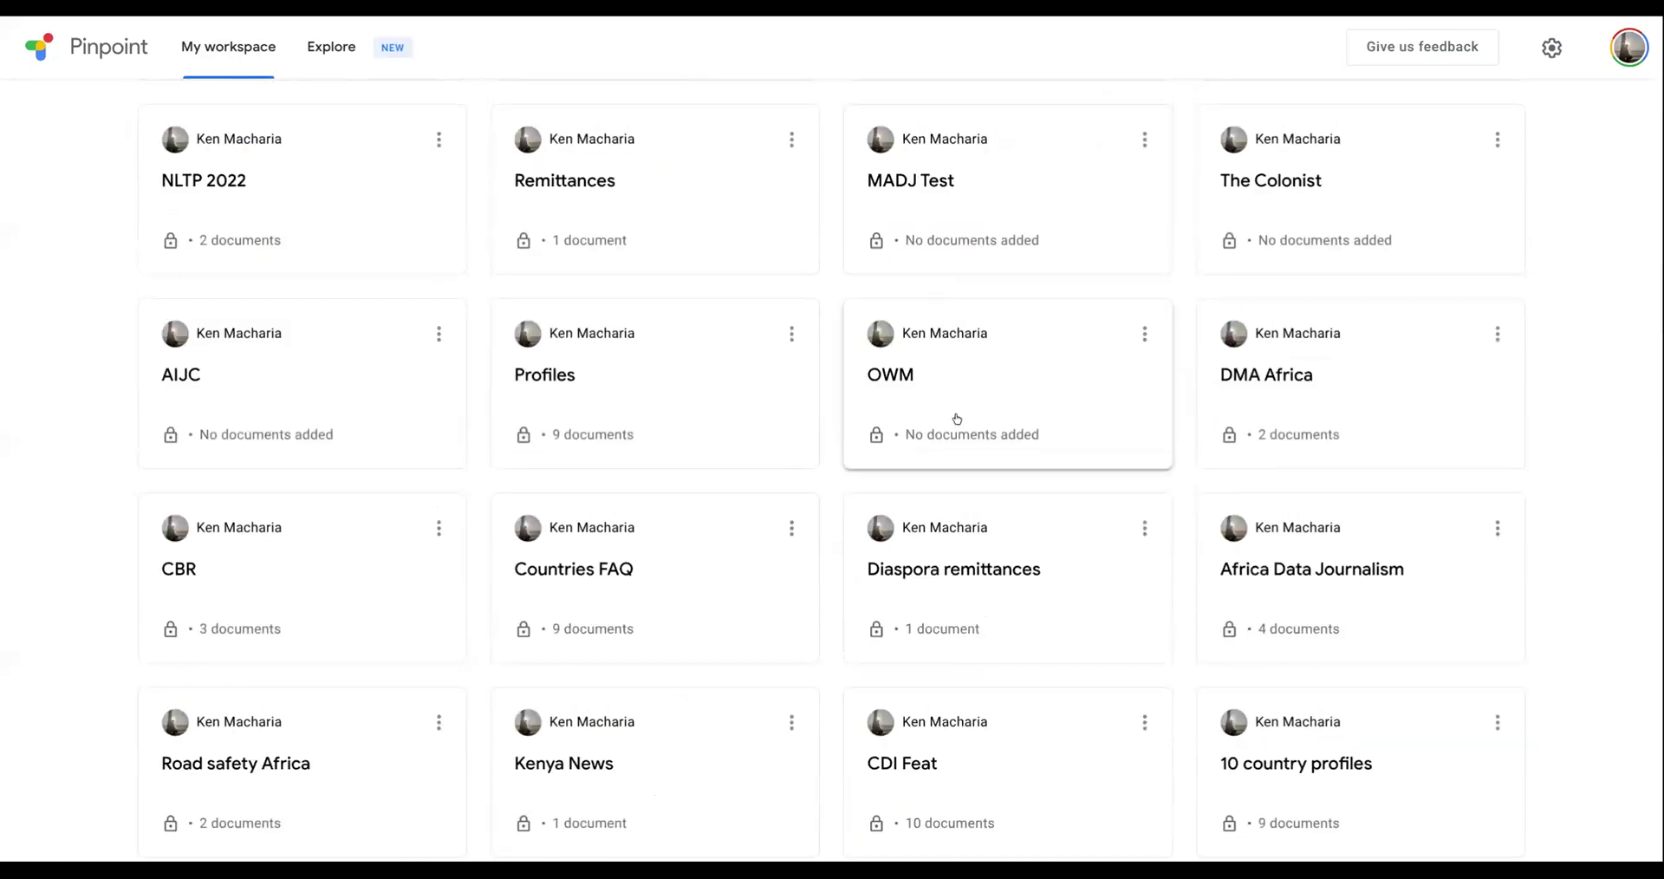
scroll(960, 417, "down", 5)
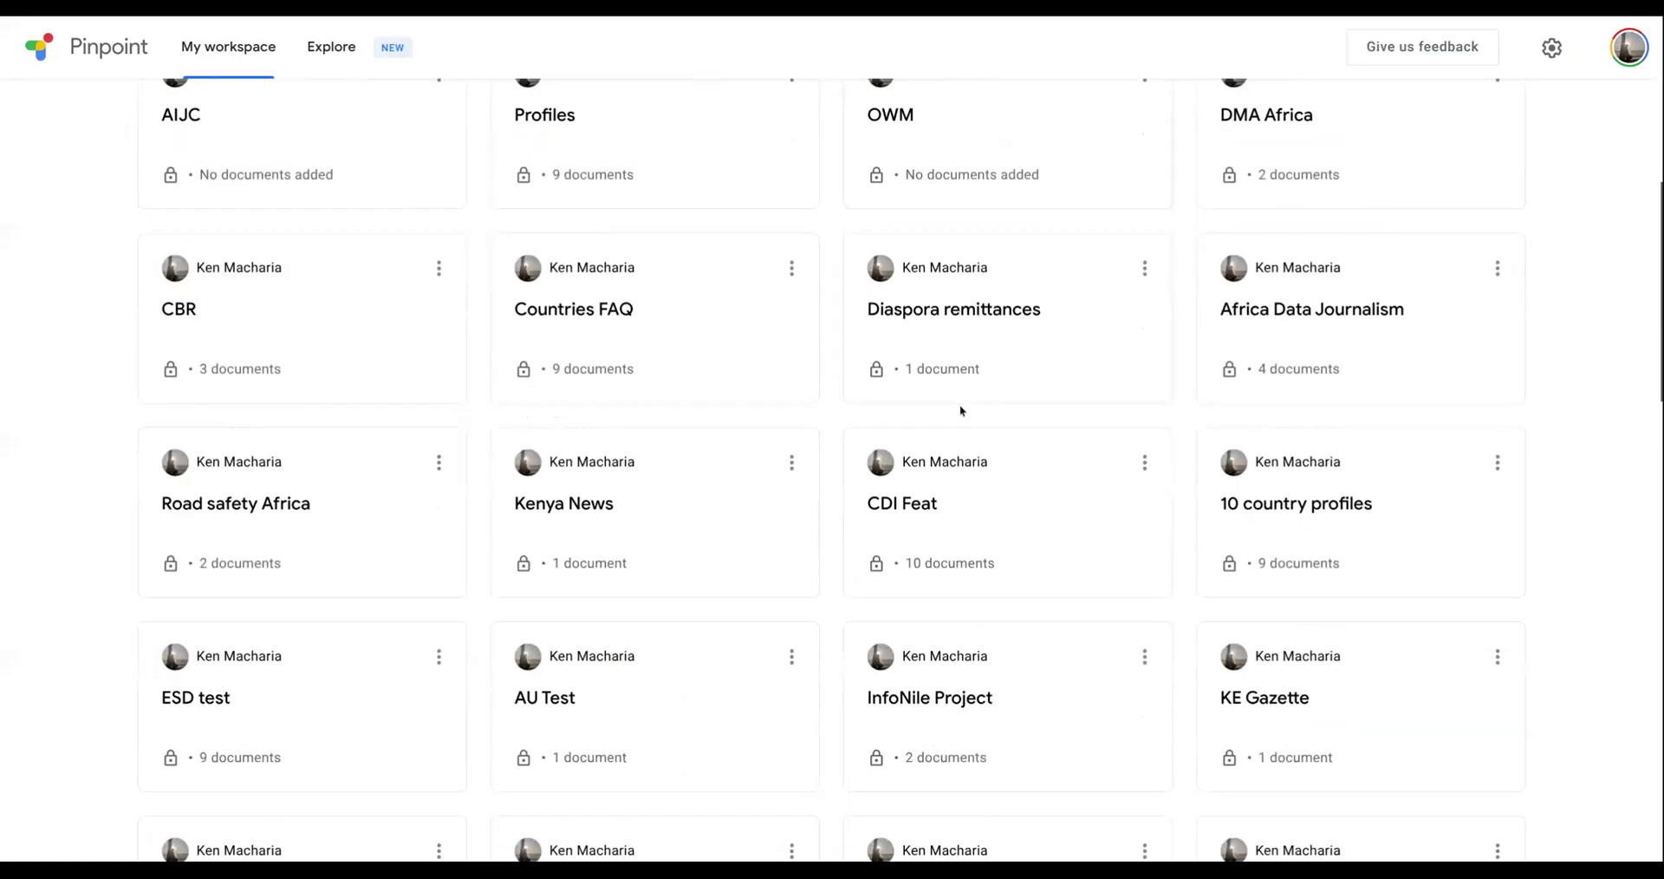
left_click(996, 699)
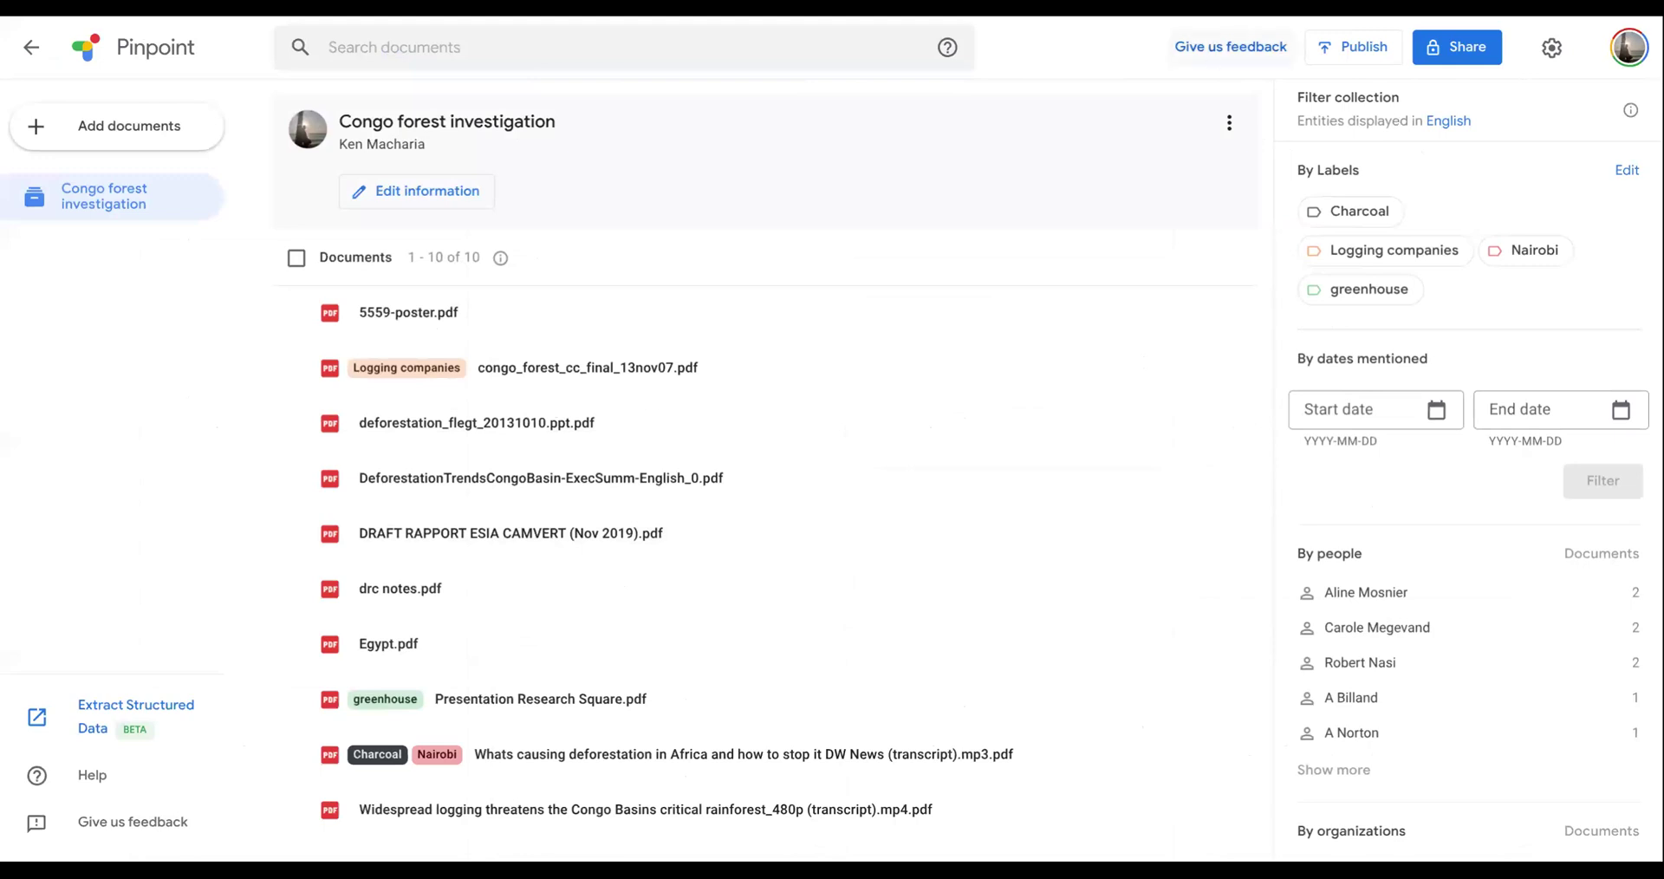
left_click(1456, 54)
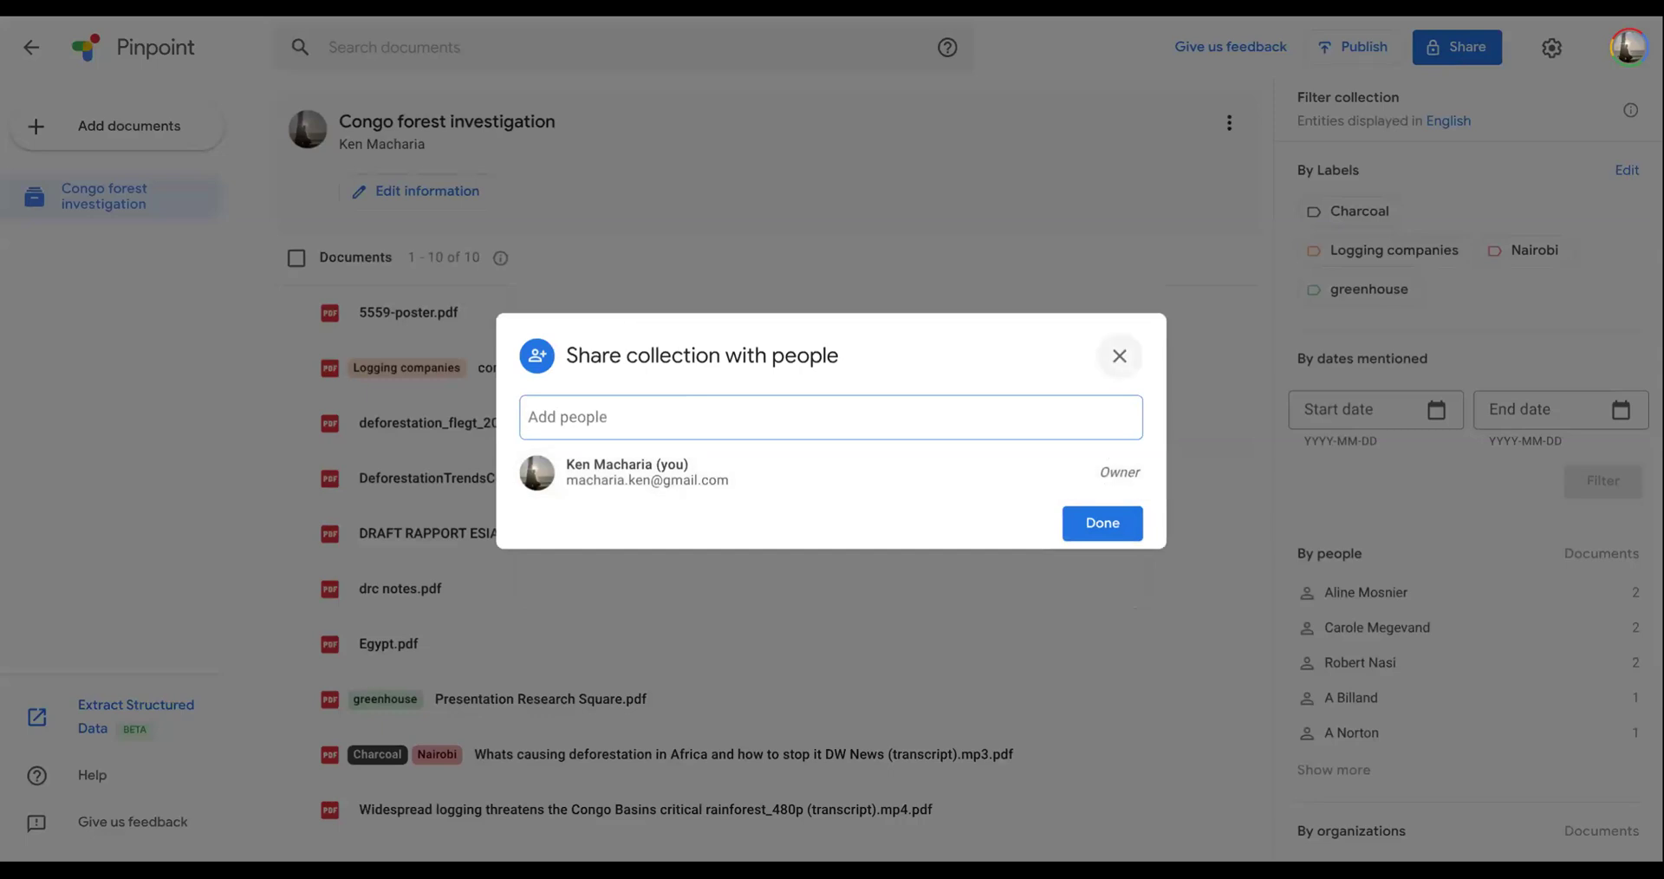
left_click(1120, 356)
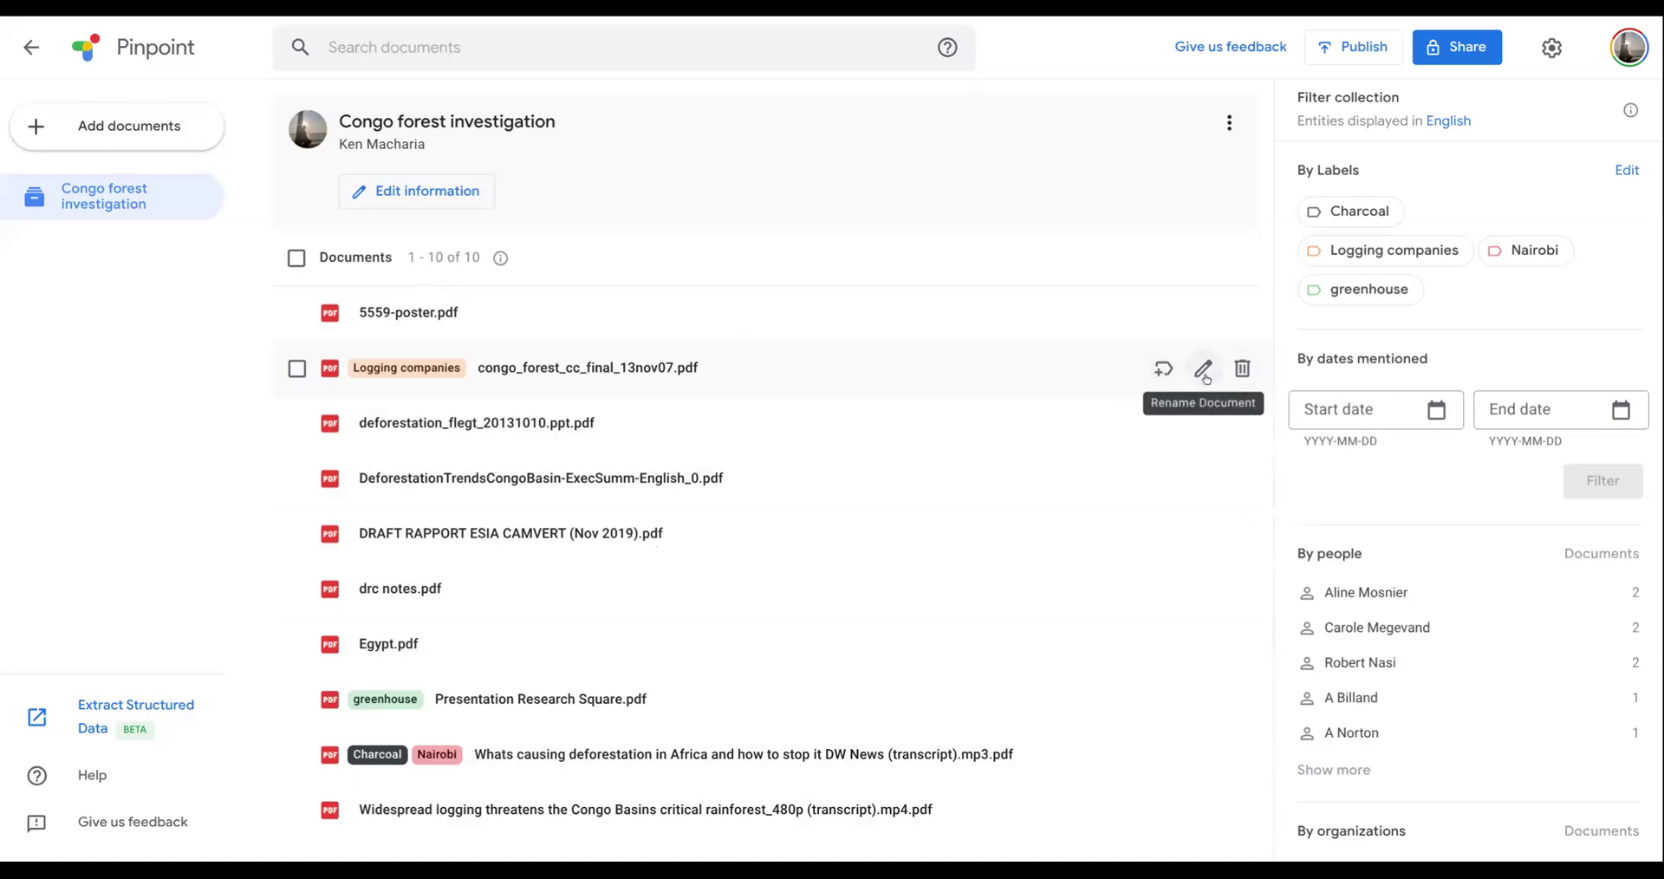
- Rename the document congo_forest_cc_final_13nov07.pdf as congo report.pdf and save the new name
left_click(1204, 370)
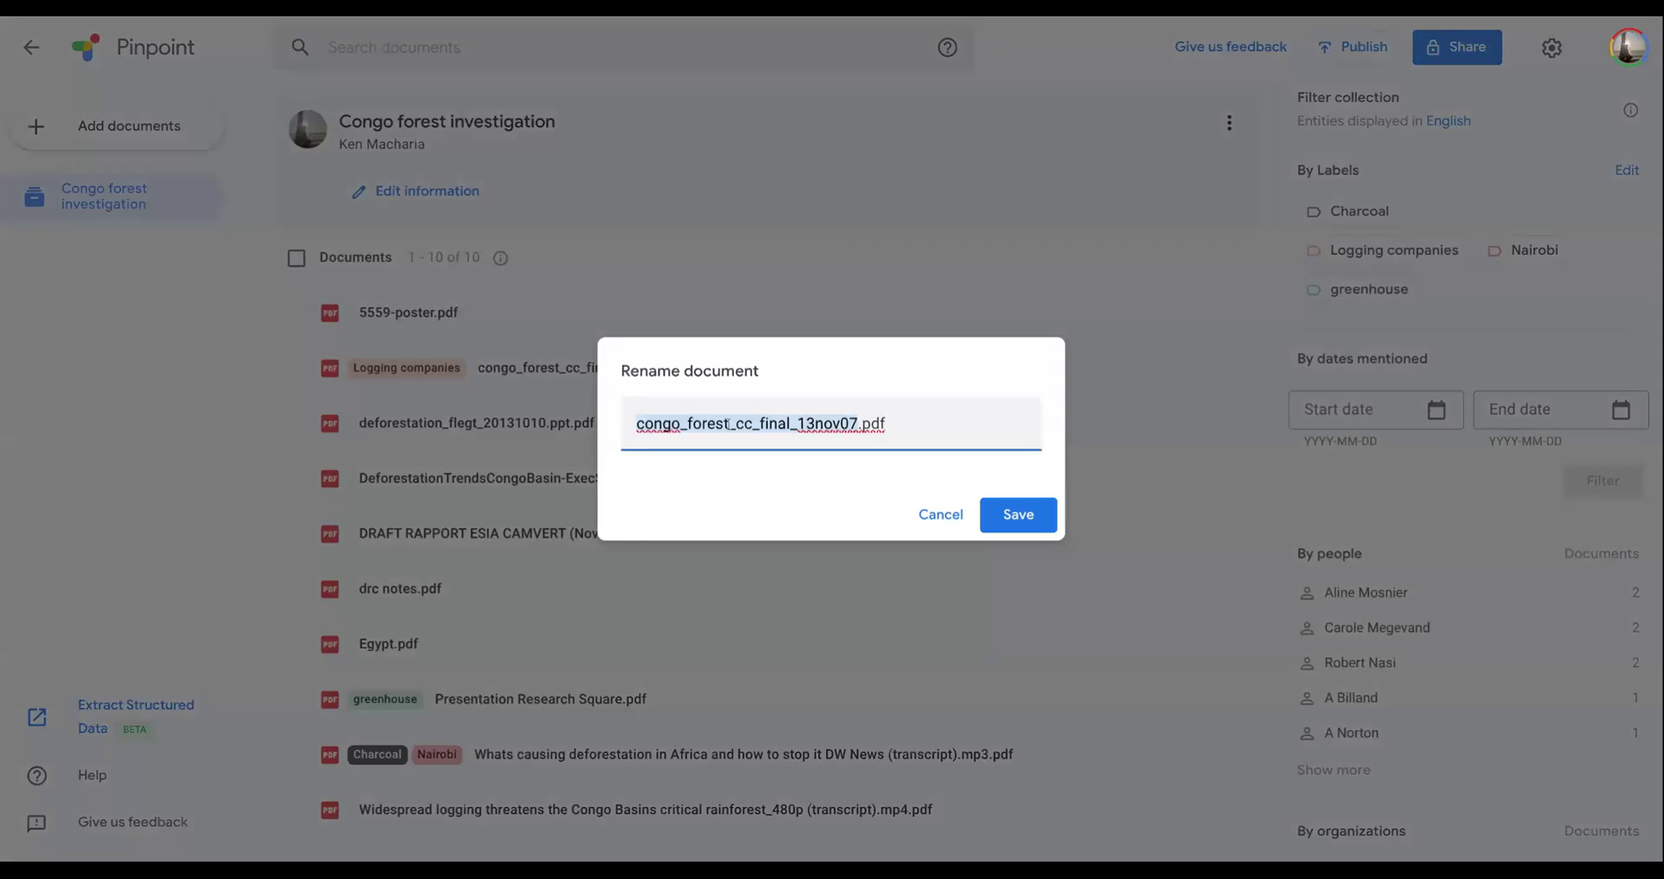
left_click(783, 424)
left_click_drag(858, 424, 693, 424)
key("BackSpace")
key("BackSpace")
key("BackSpace")
type("report")
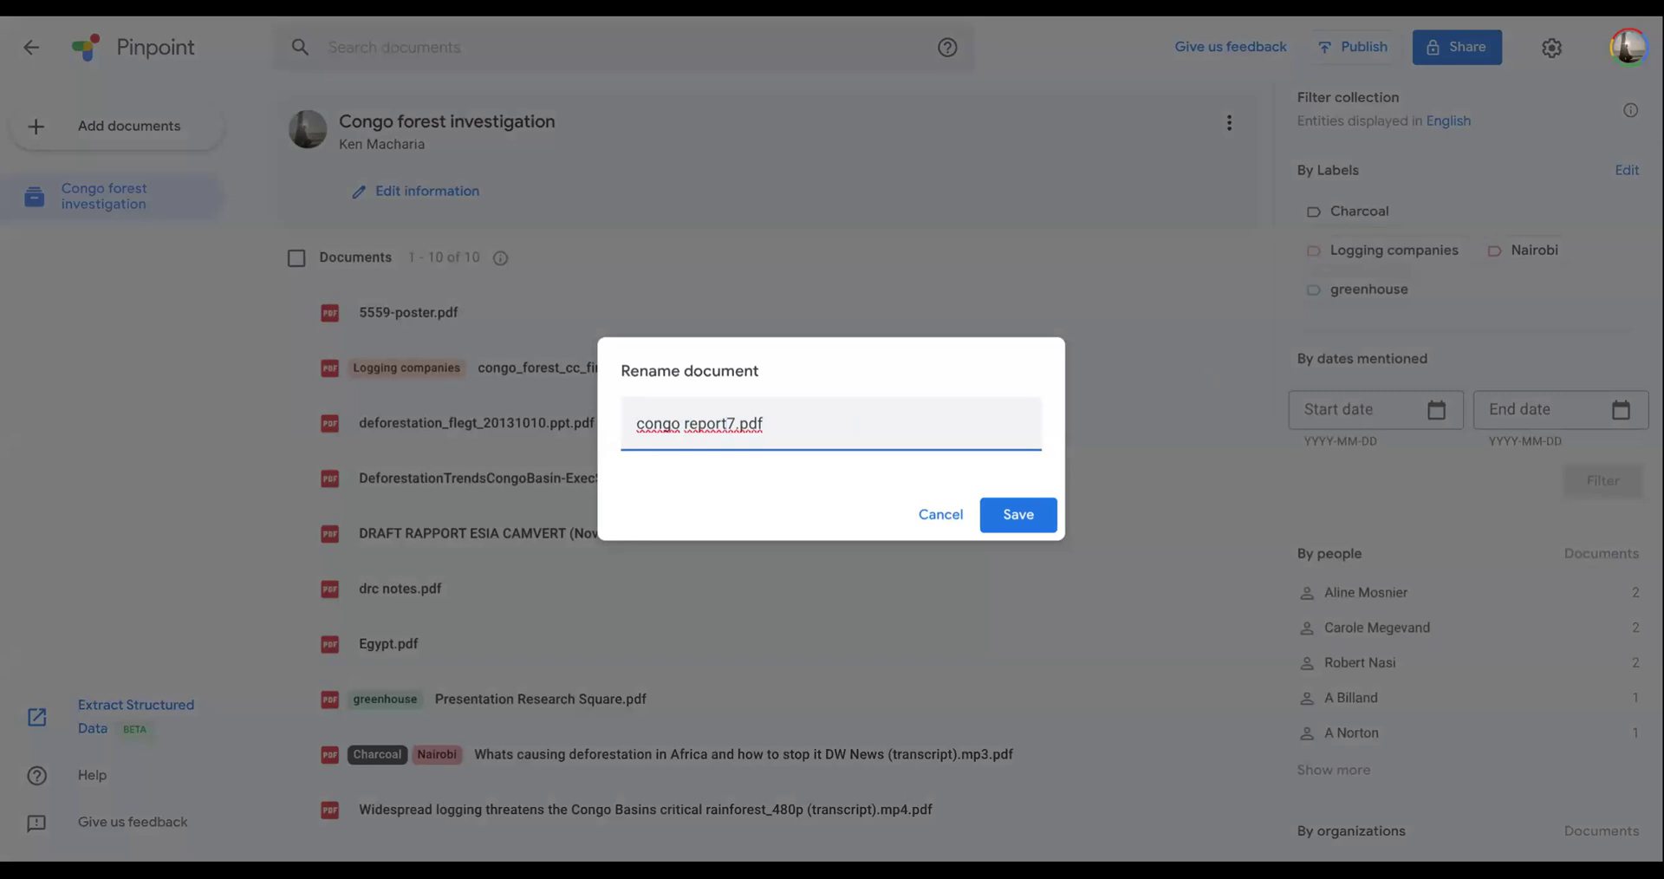
key("Delete")
left_click(1029, 516)
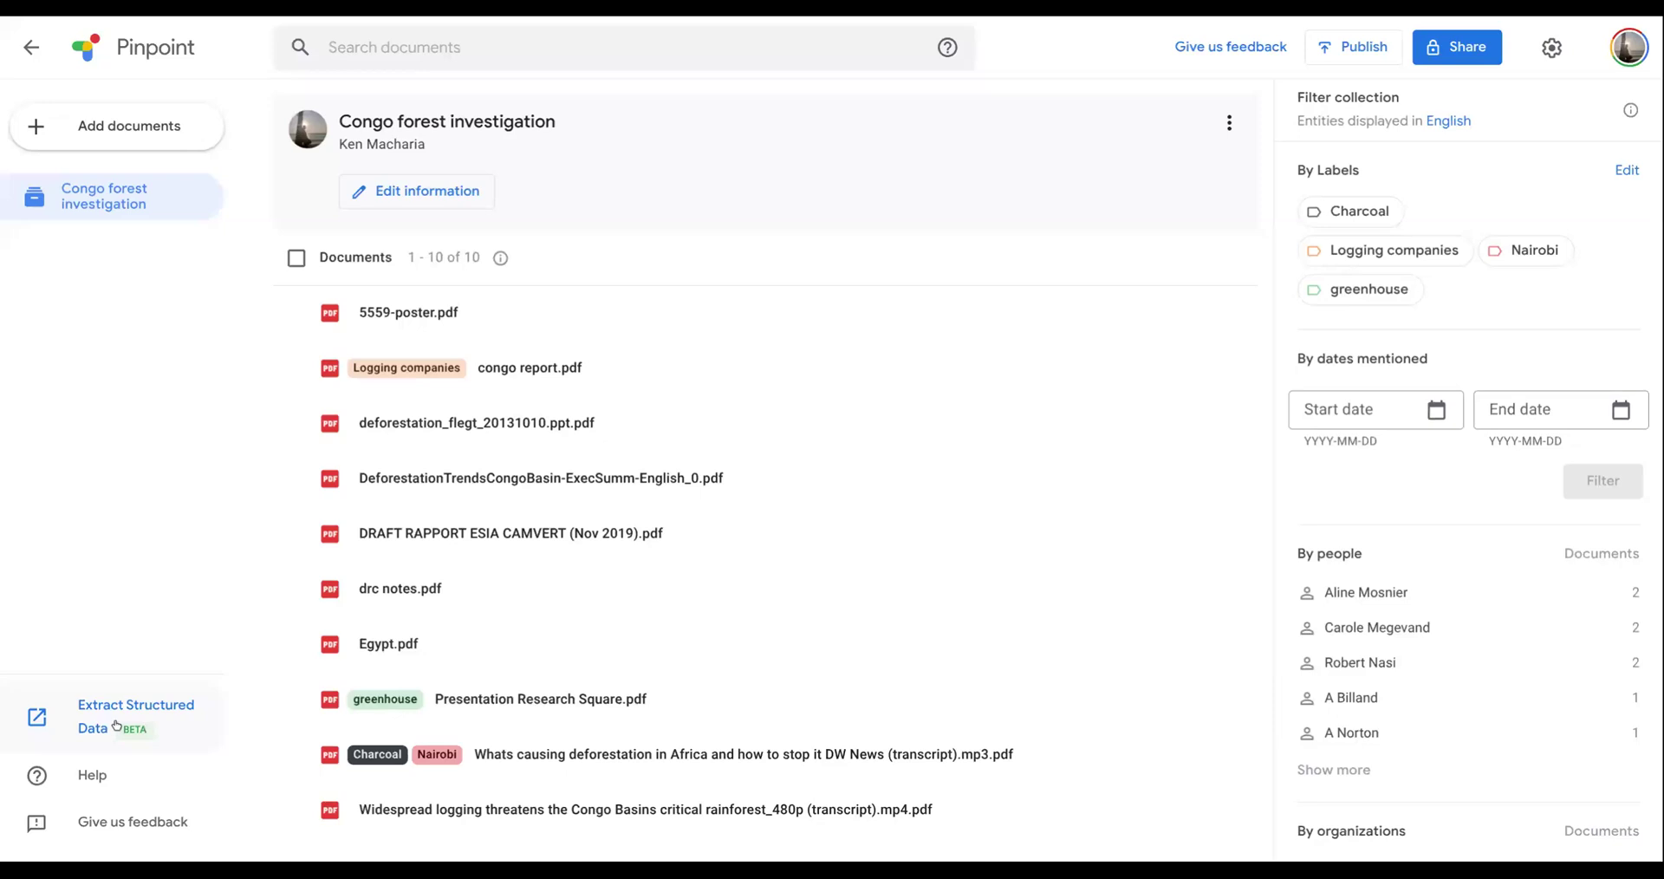
- Open Egypt.pdf in the Profiles collection and examine its country data, largest cities and heads of state
left_click(31, 47)
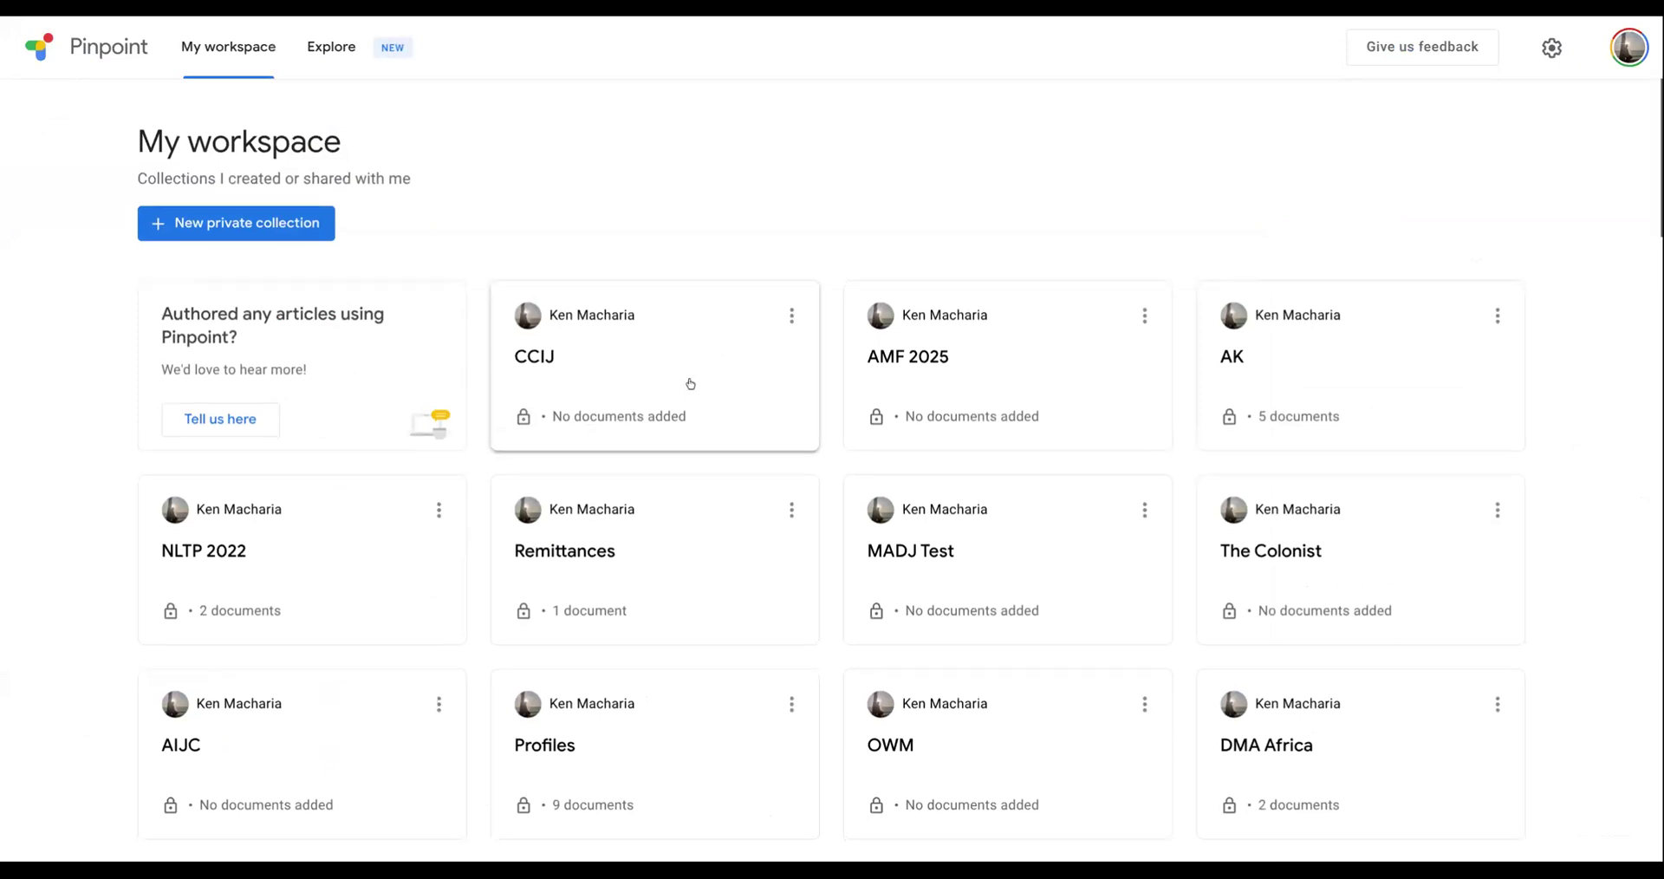
scroll(610, 490, "down", 3)
left_click(609, 490)
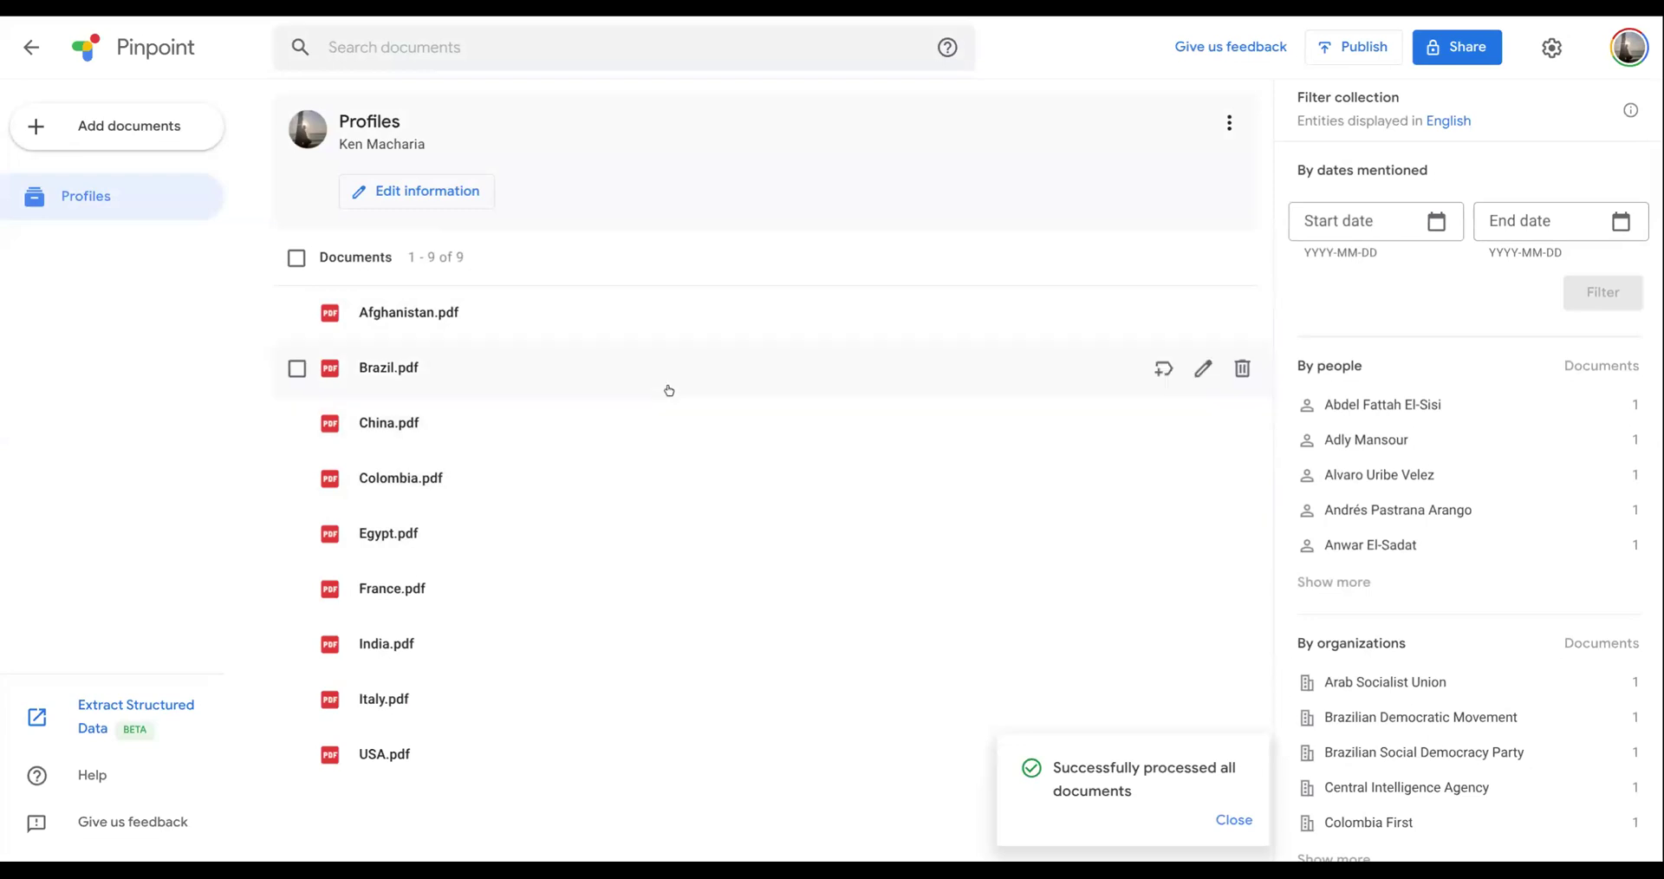
left_click(379, 535)
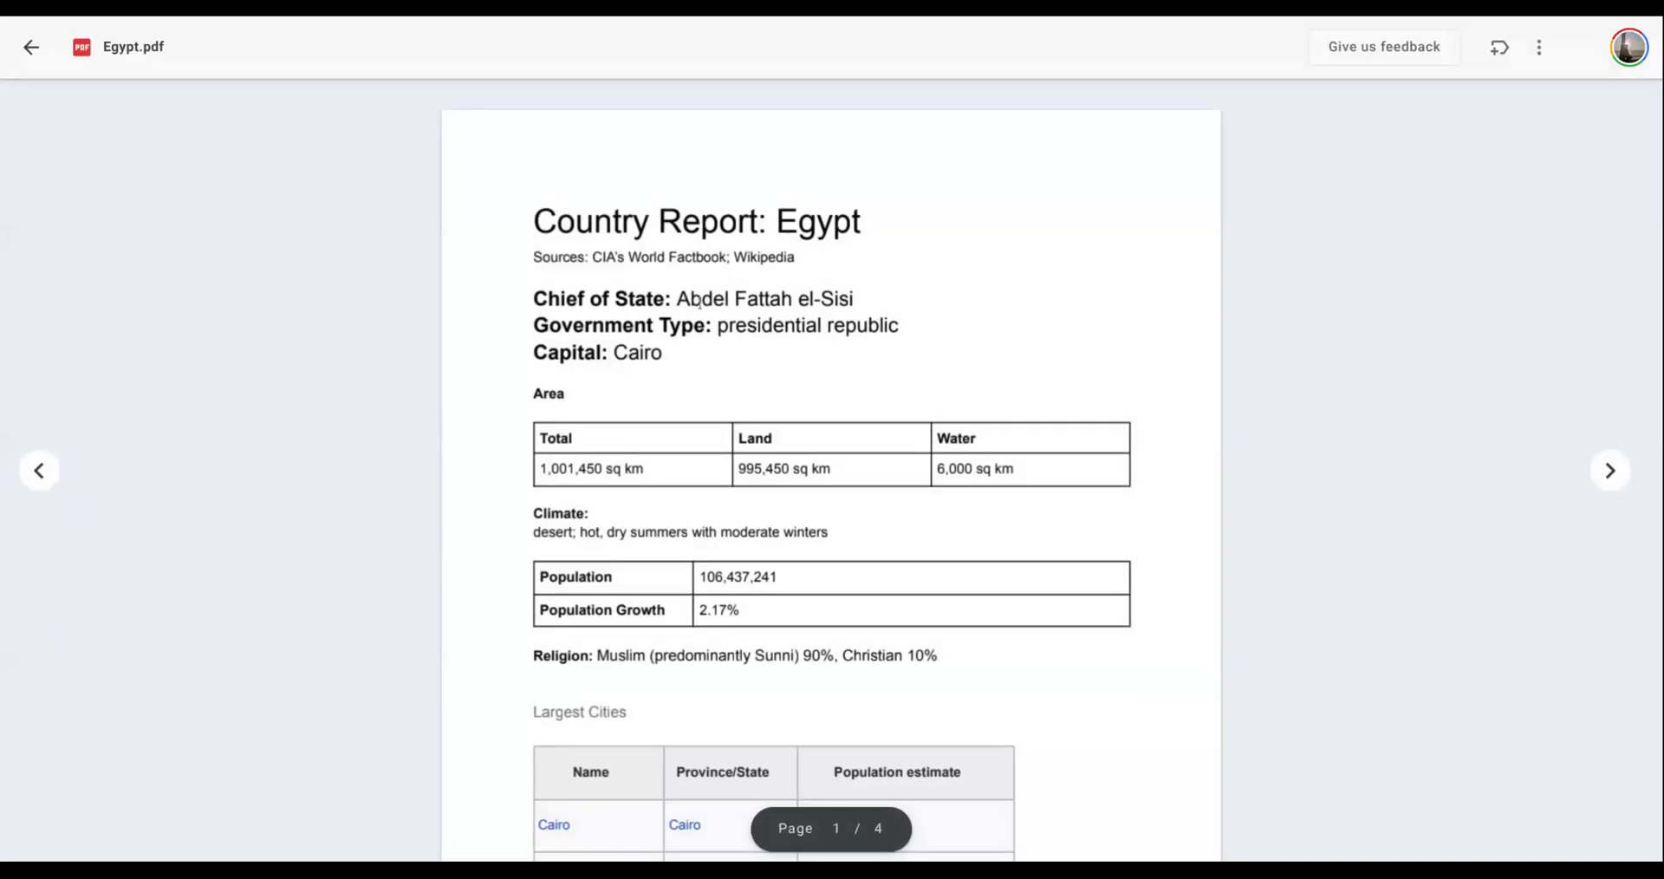
scroll(703, 302, "down", 3)
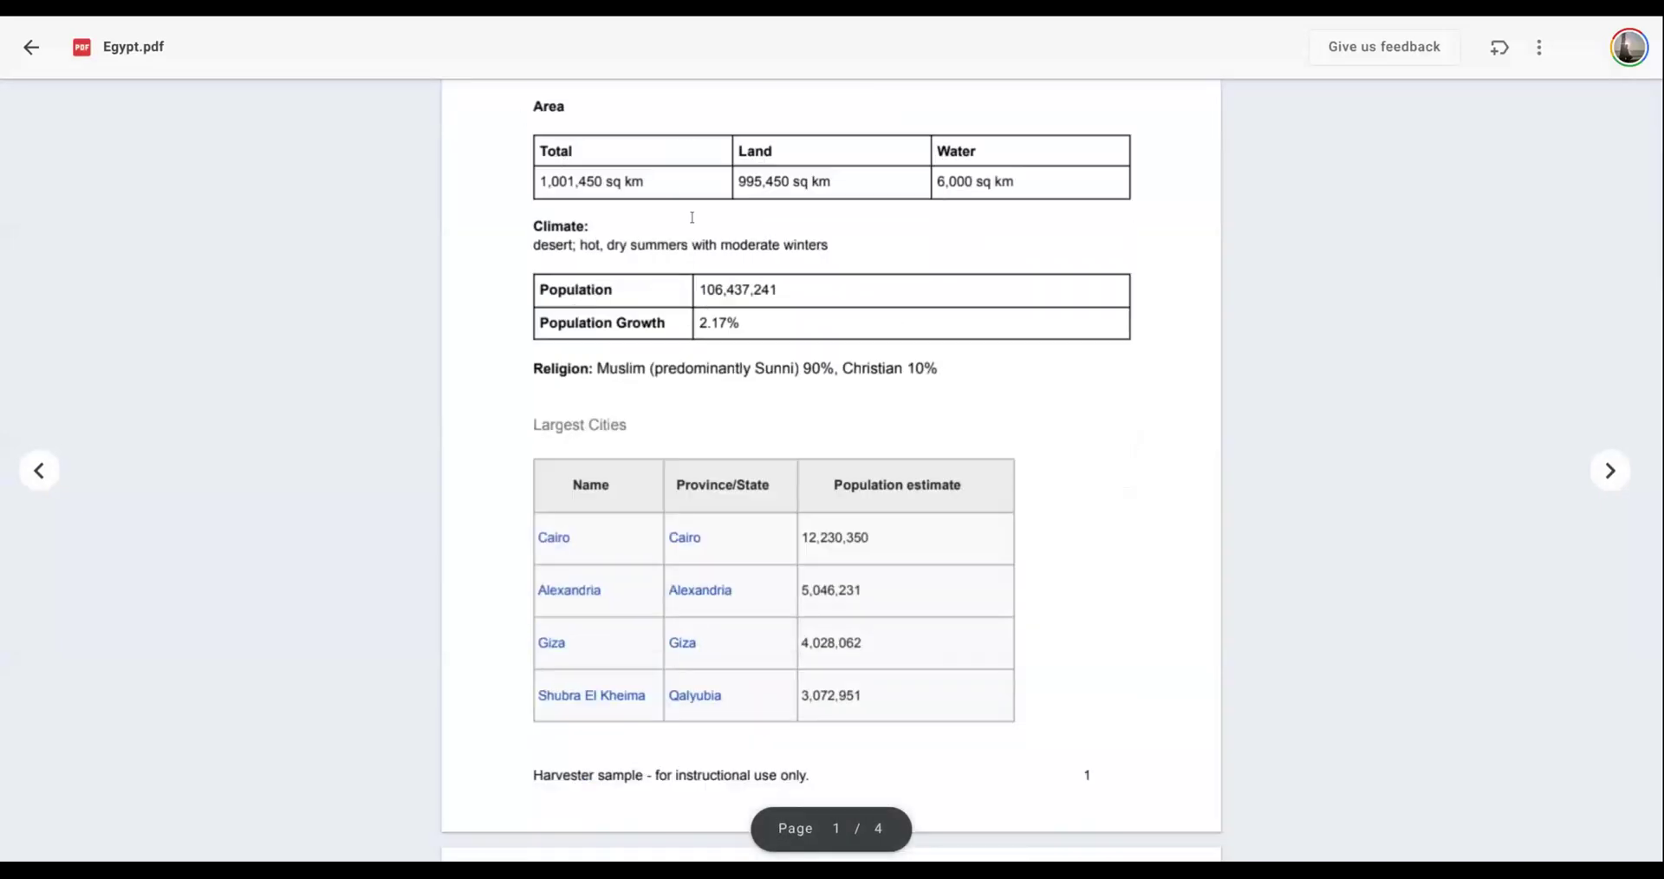
scroll(642, 218, "up", 3)
scroll(780, 373, "down", 2)
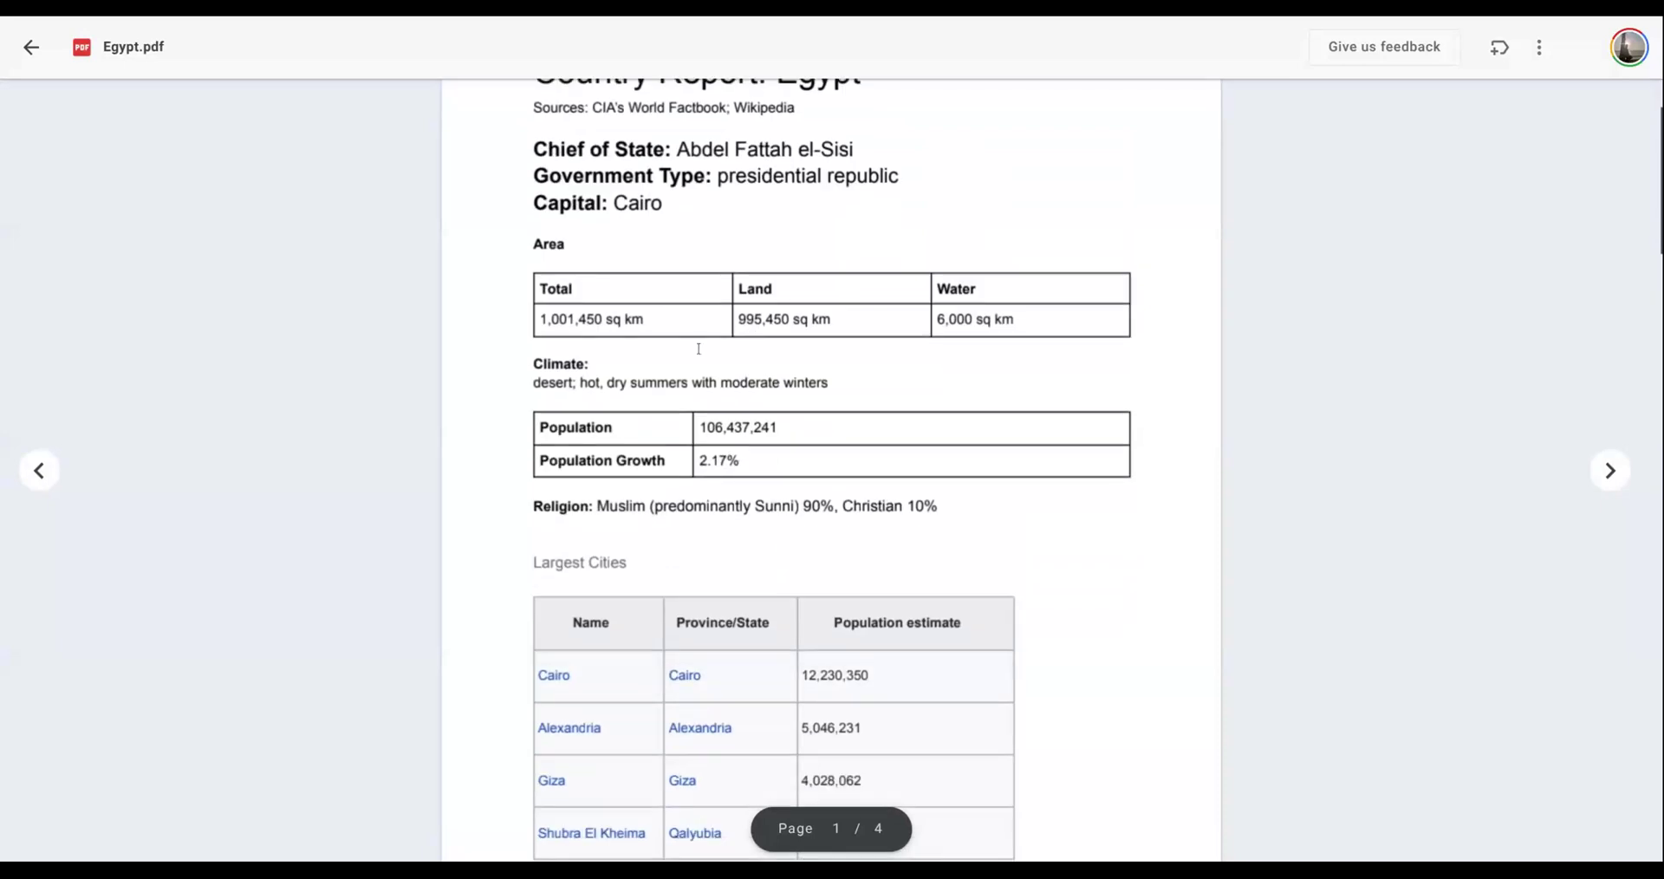
scroll(701, 454, "down", 4)
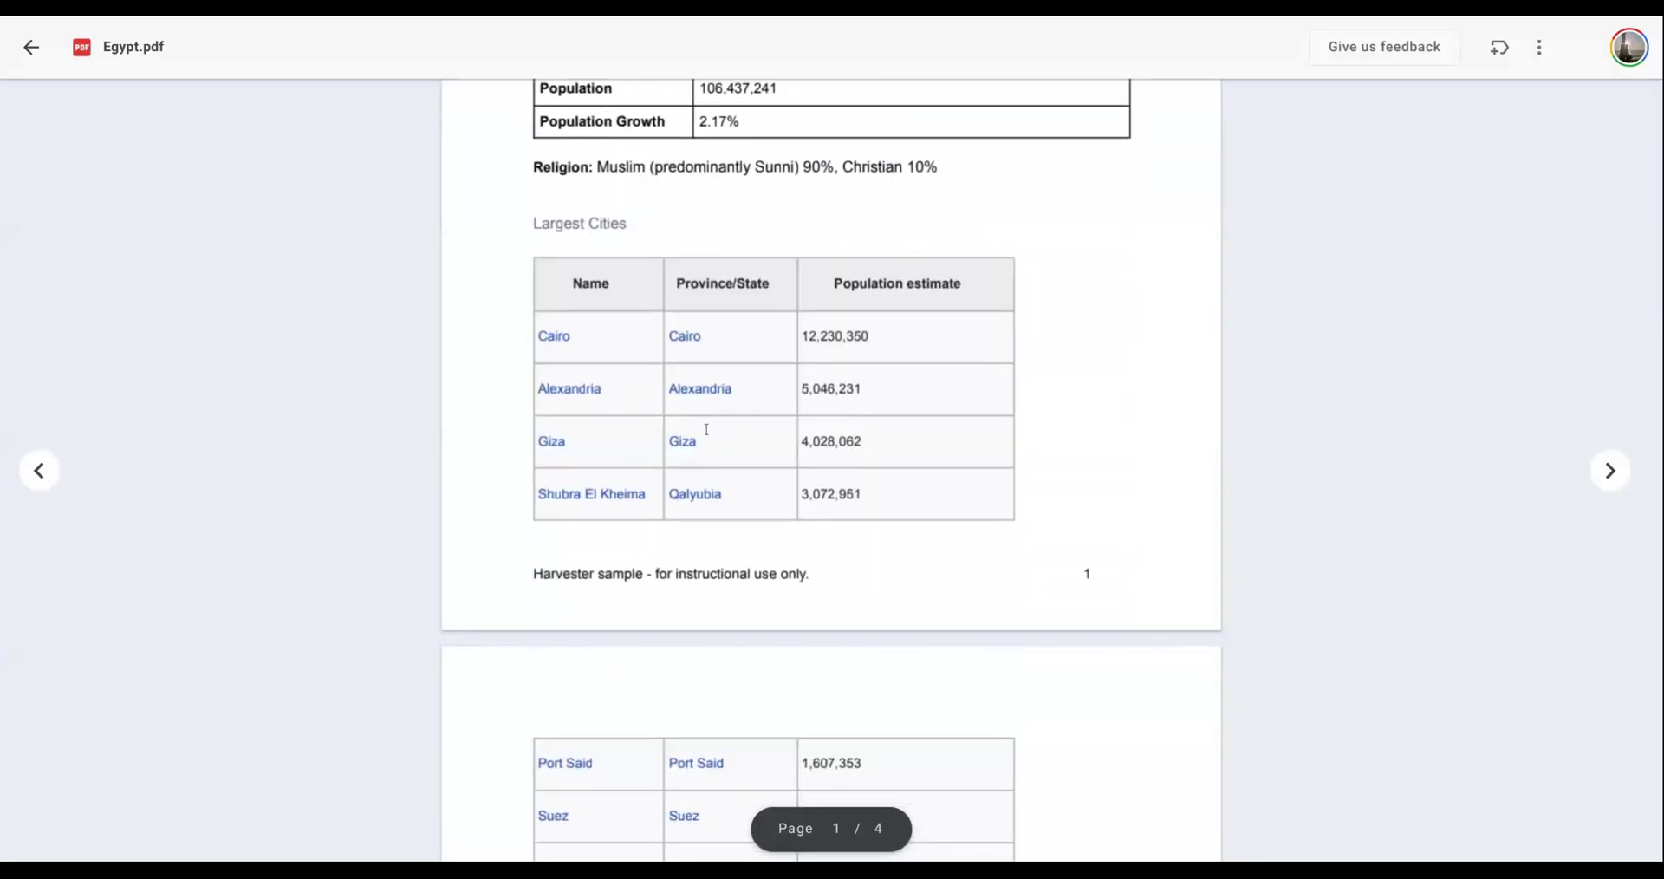
scroll(707, 429, "down", 20)
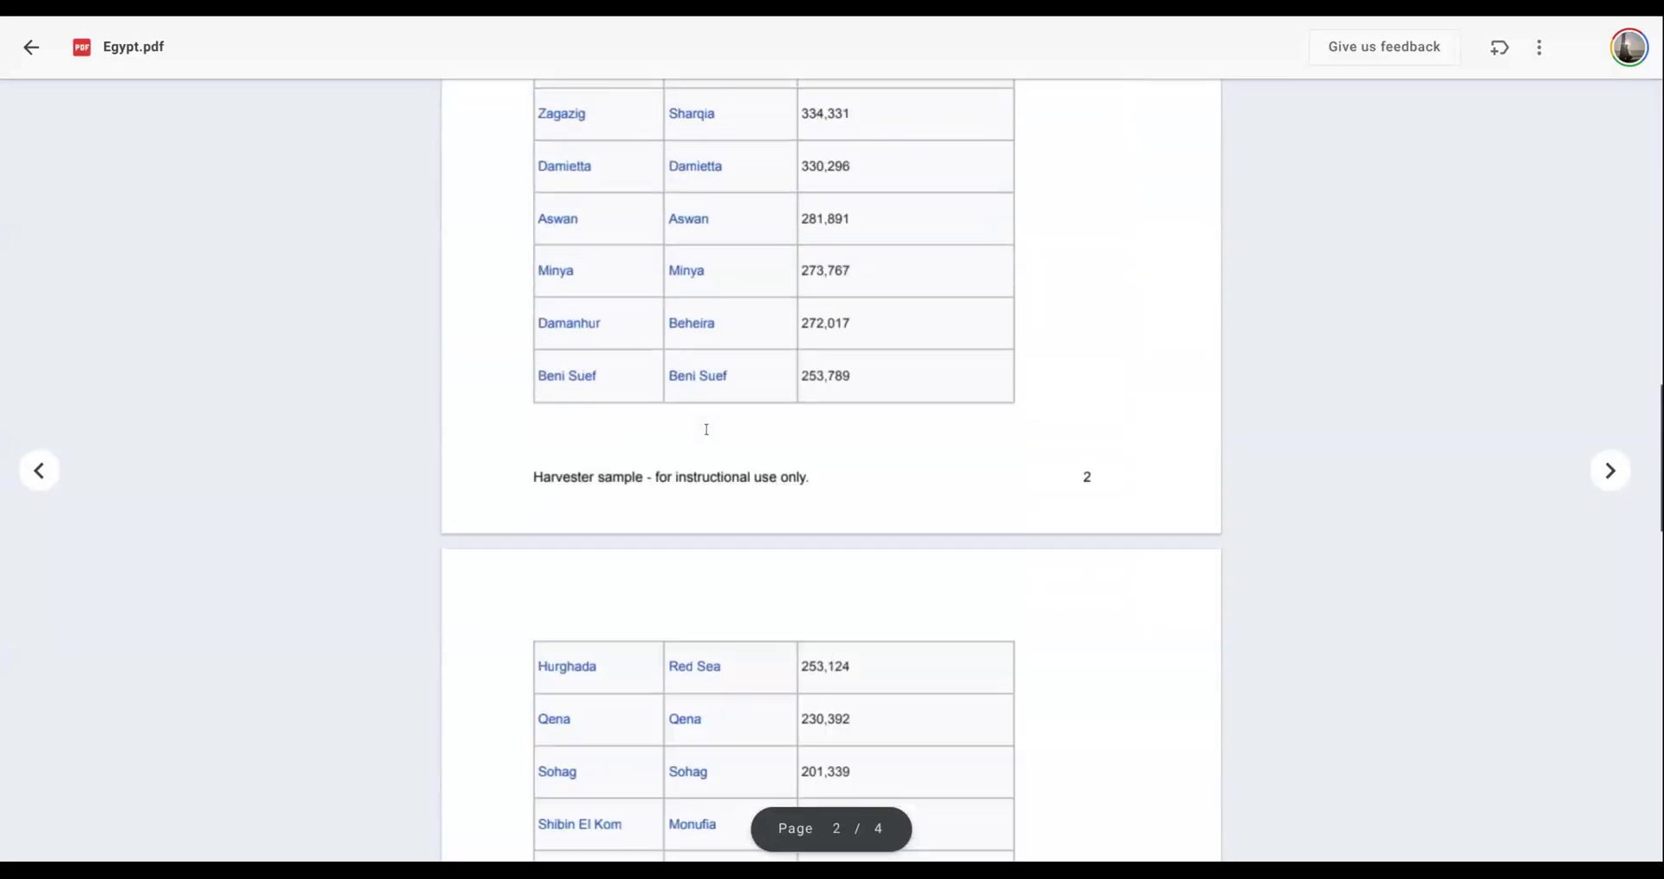
scroll(706, 429, "down", 7)
scroll(774, 402, "up", 9)
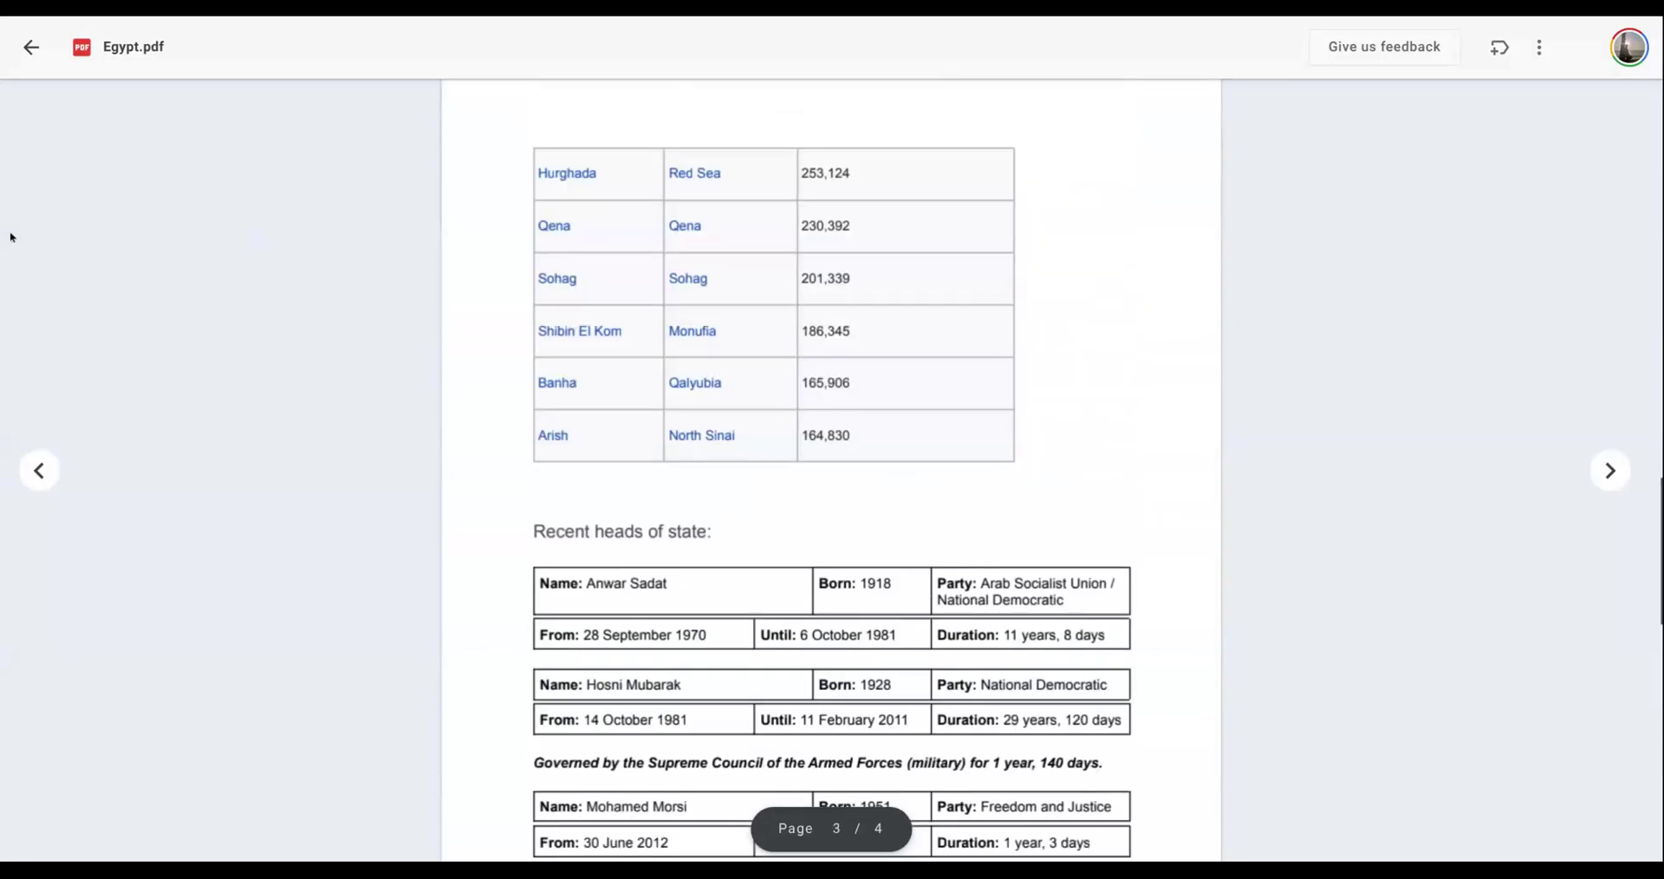
- Open India.pdf from the Profiles collection and examine the layout of its country data, cities and heads of government
left_click(32, 48)
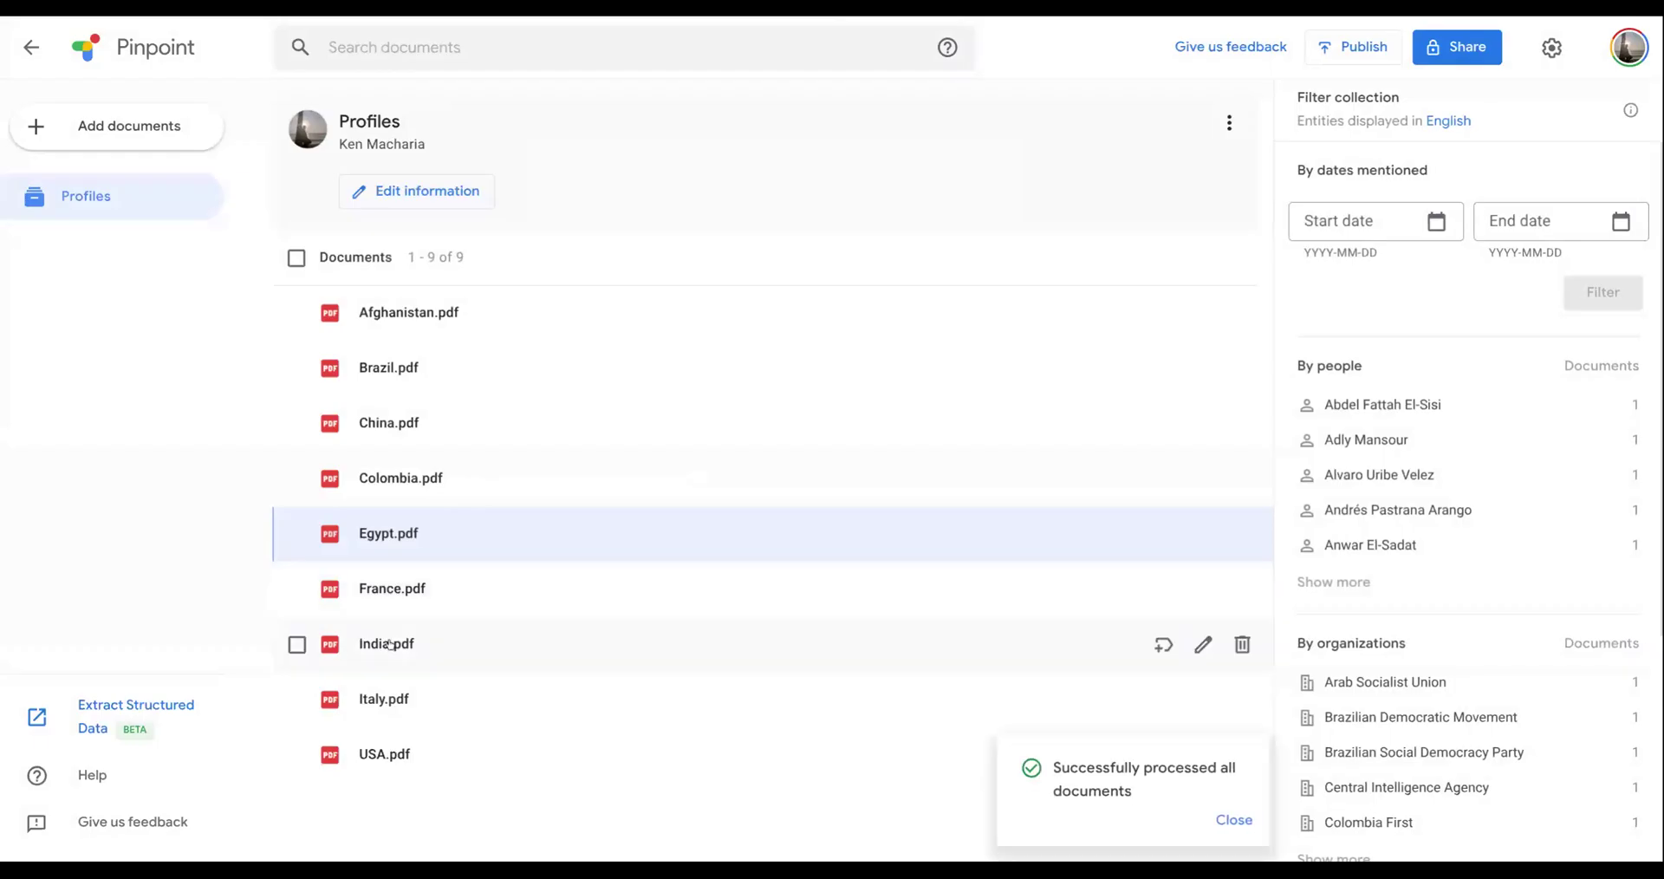
left_click(389, 644)
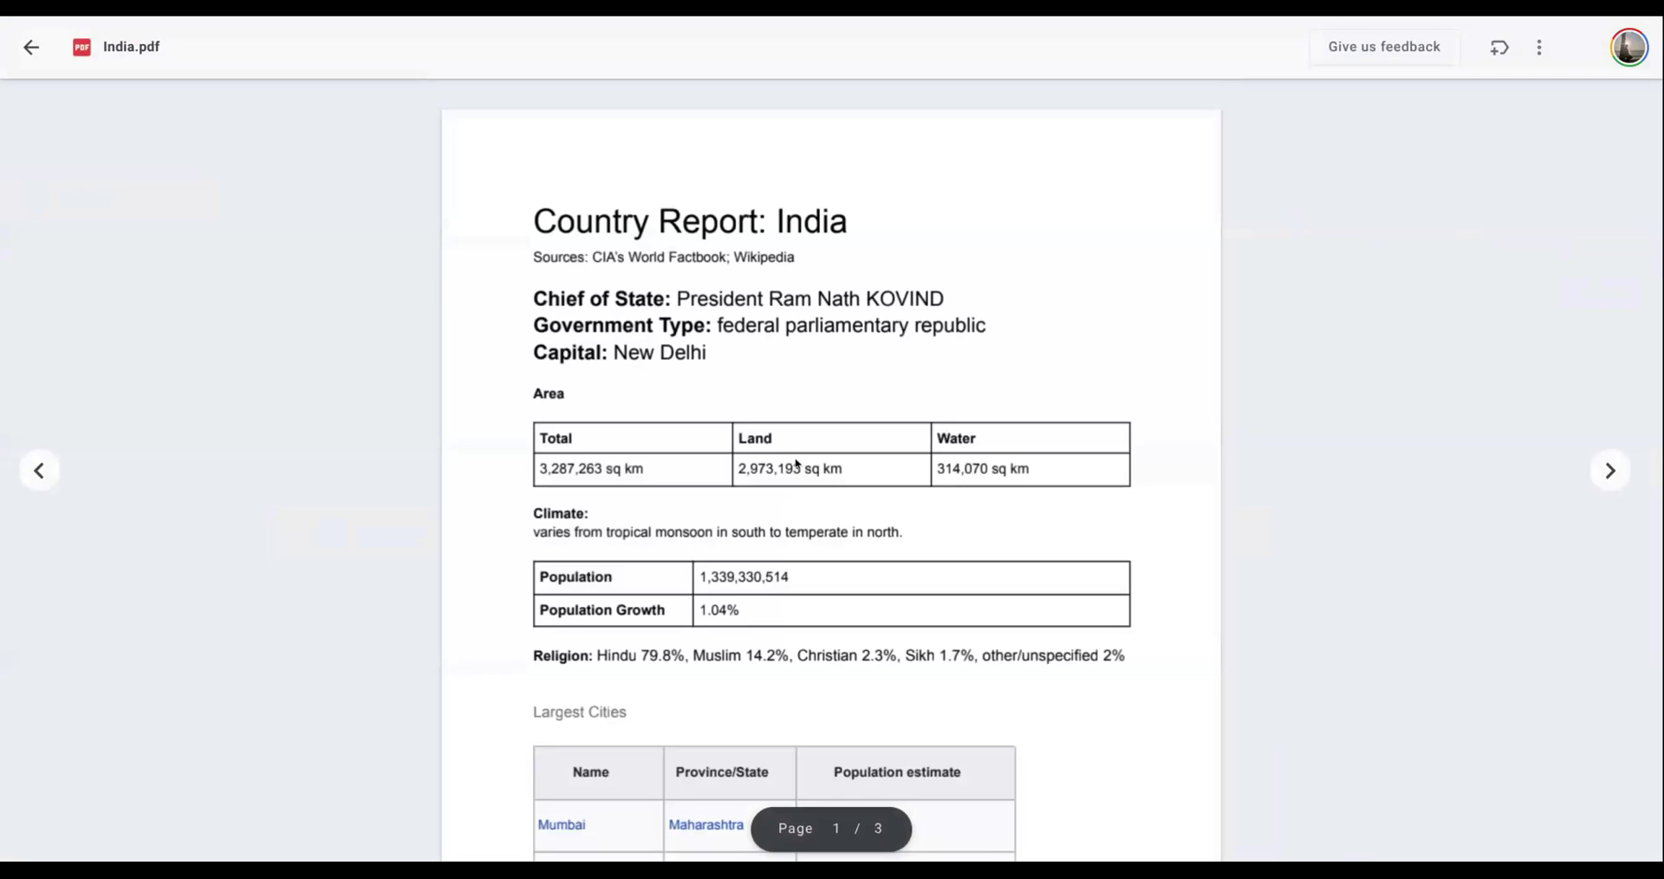
scroll(797, 463, "down", 19)
scroll(796, 459, "up", 20)
scroll(746, 475, "down", 6)
scroll(928, 533, "down", 5)
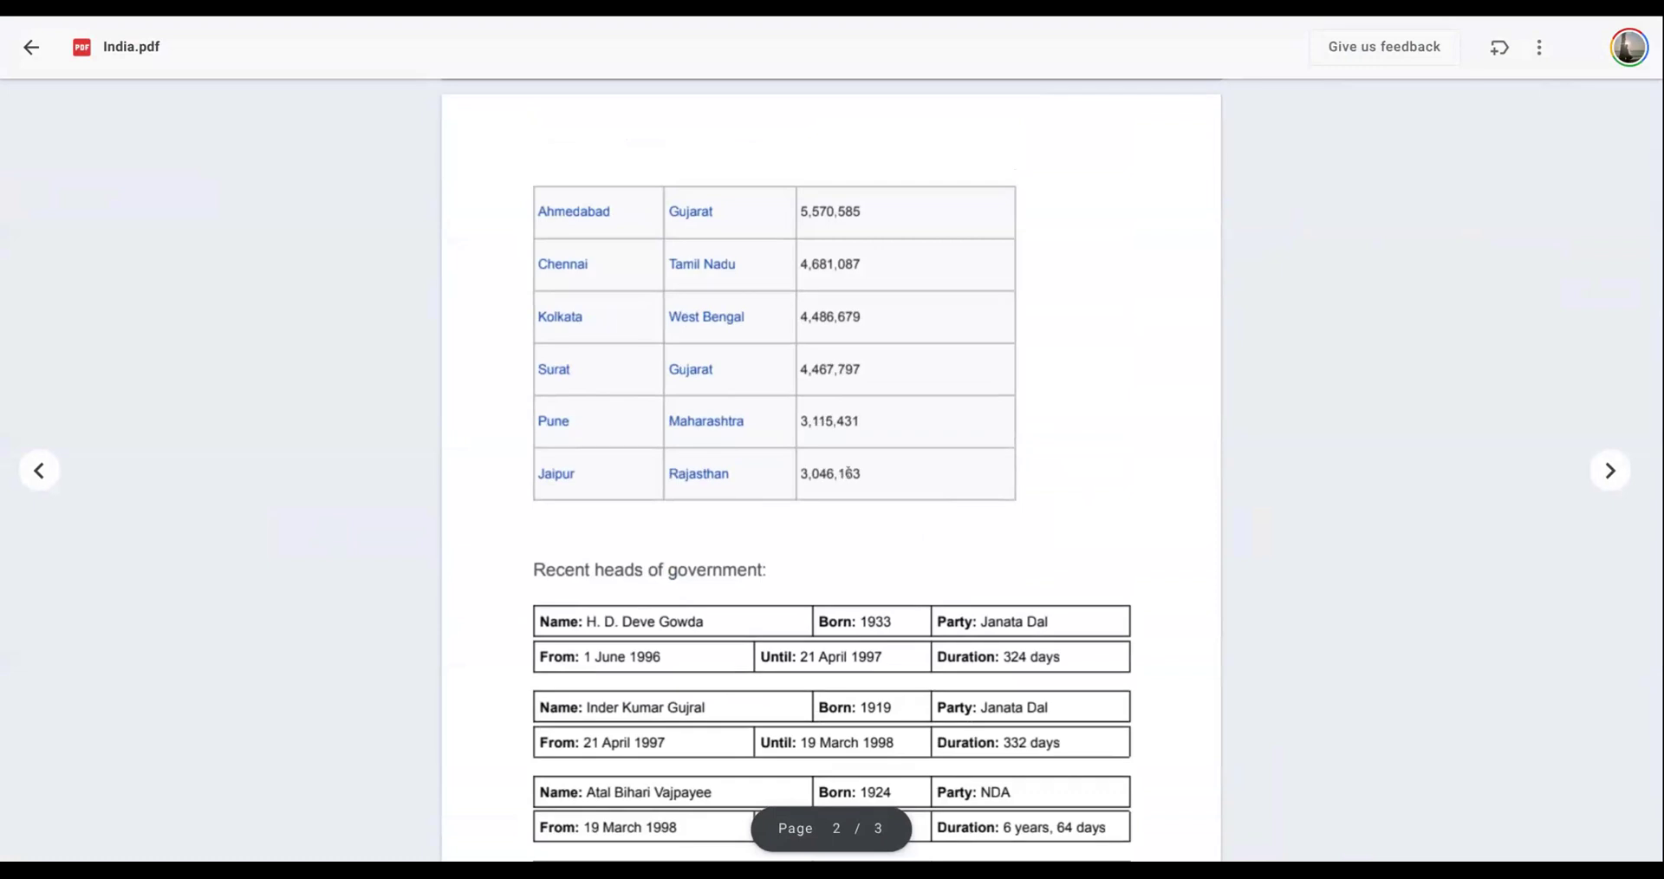
scroll(849, 474, "up", 10)
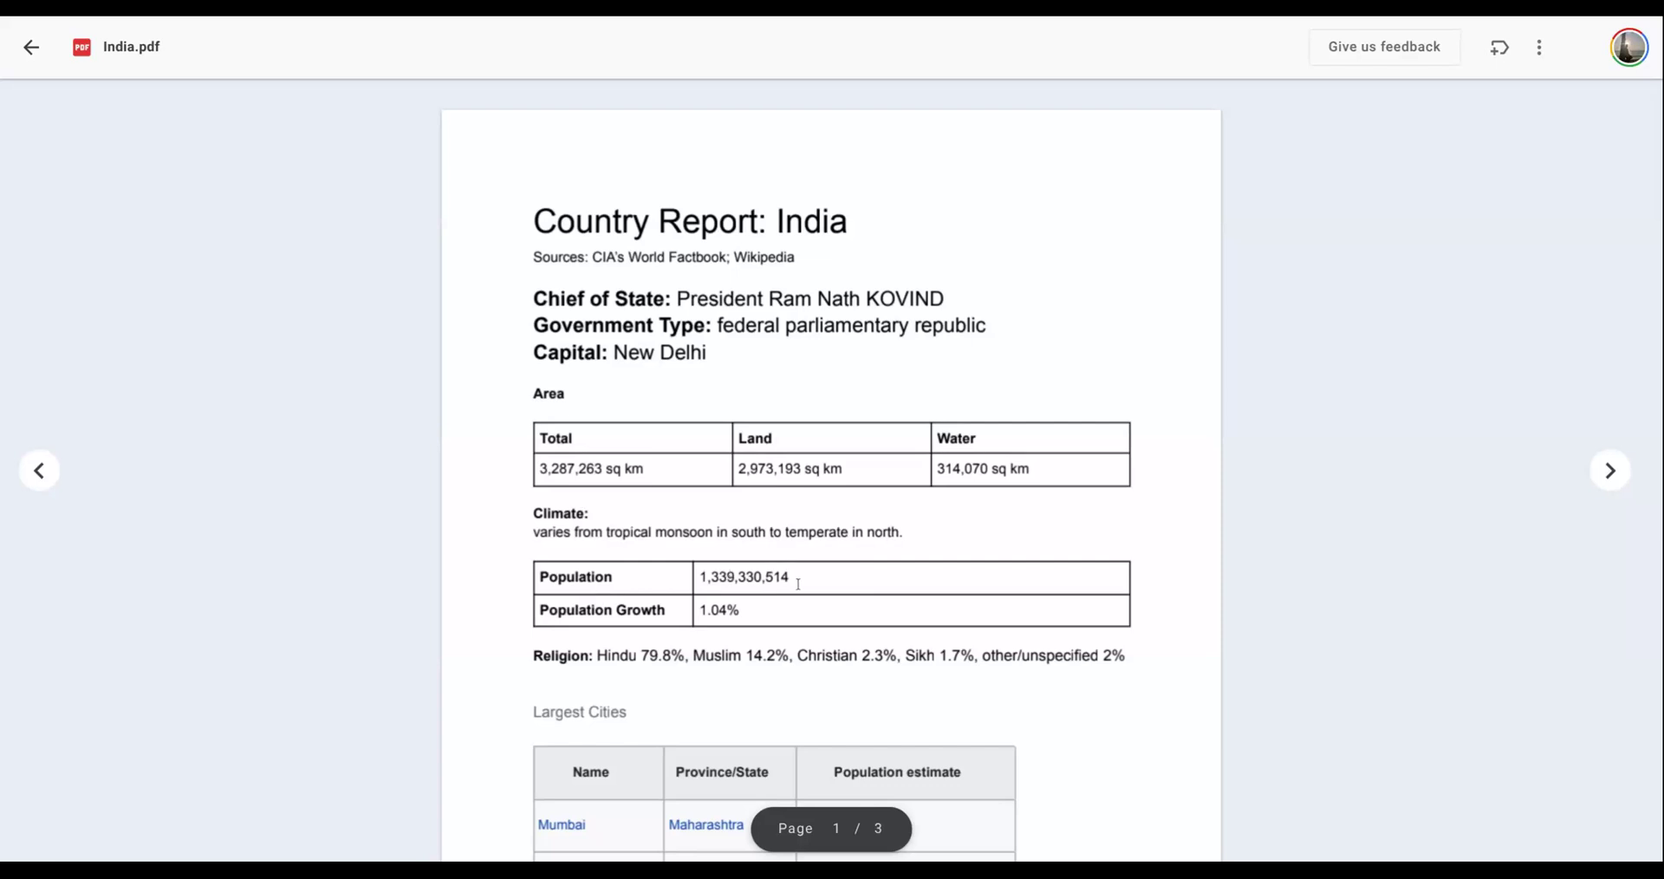
scroll(798, 584, "down", 20)
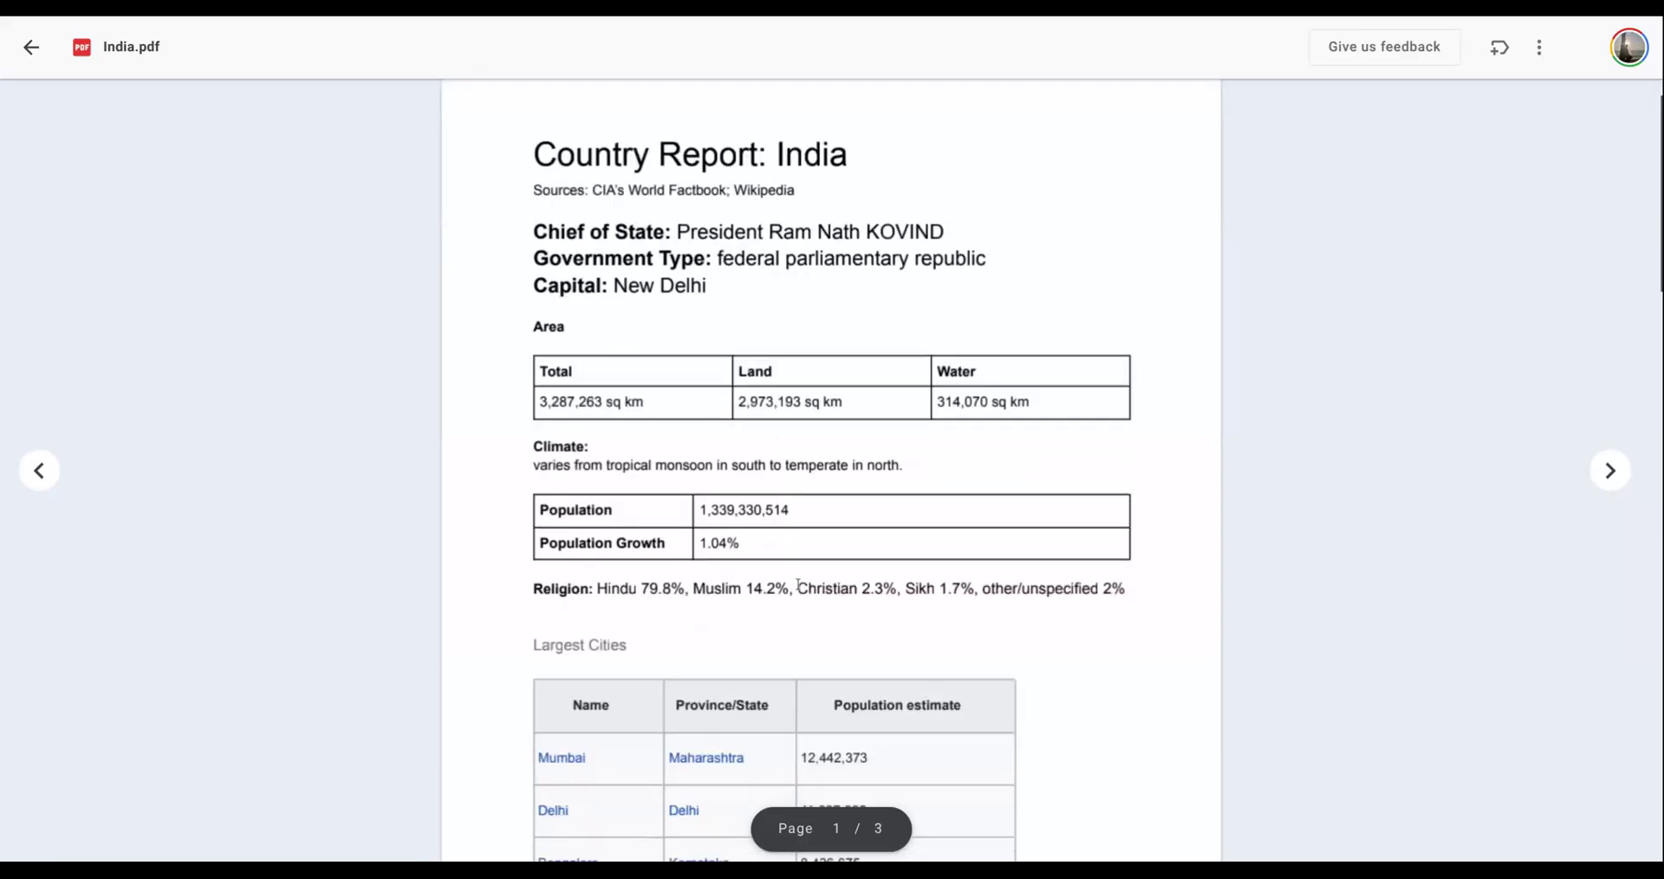
- Return from India.pdf to the Profiles collection and open structured data extraction for it
scroll(794, 576, "up", 3)
scroll(794, 577, "up", 10)
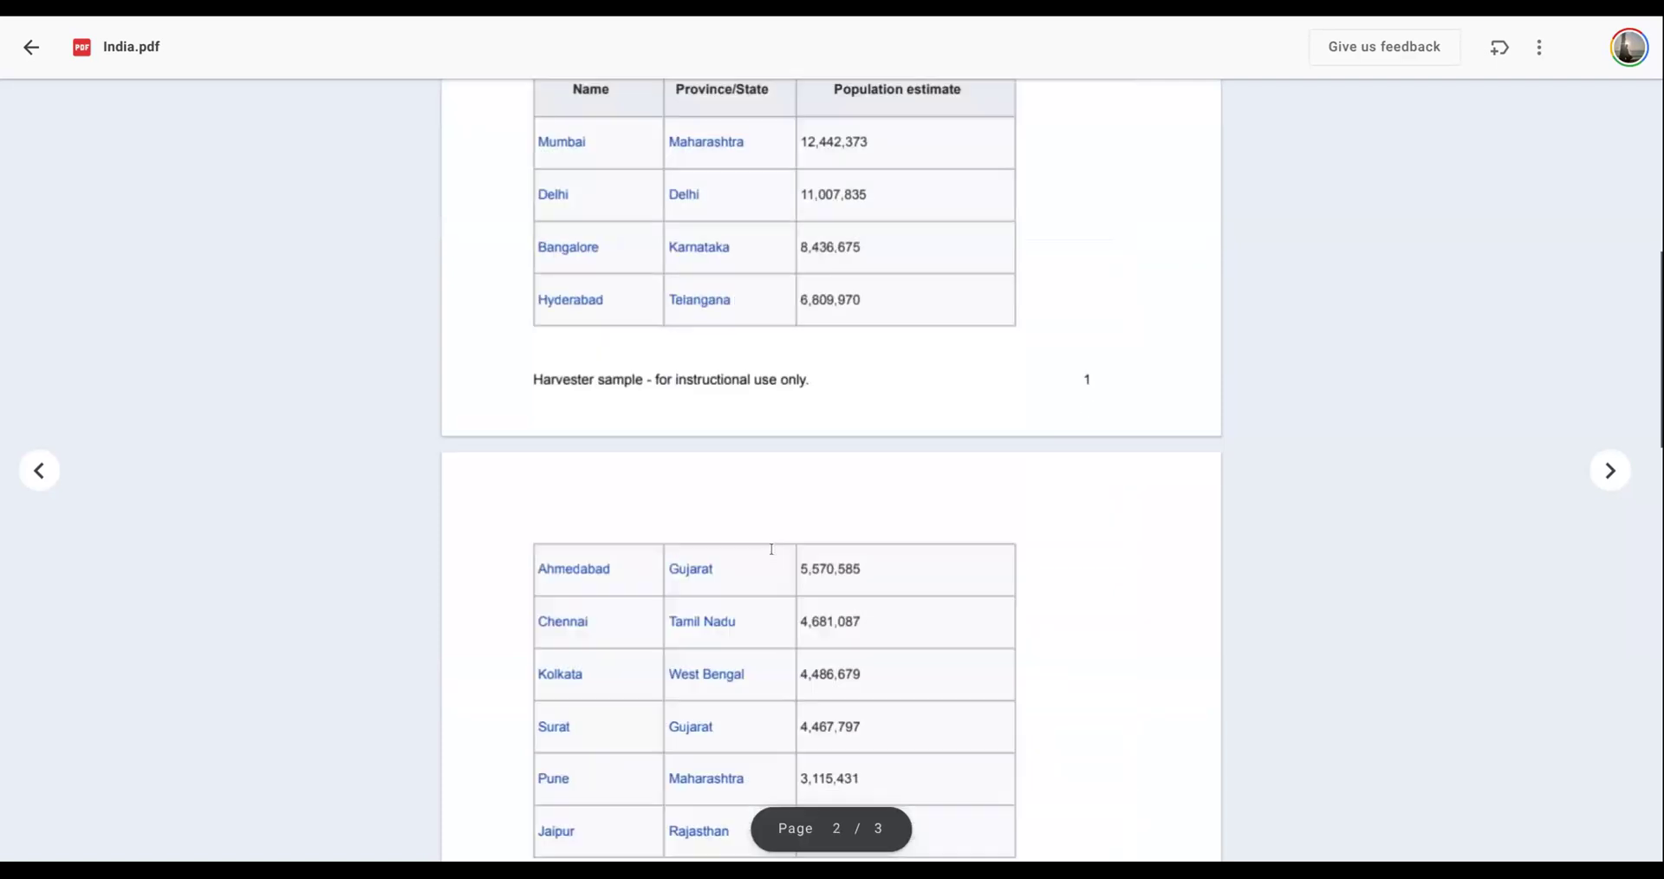
left_click(30, 48)
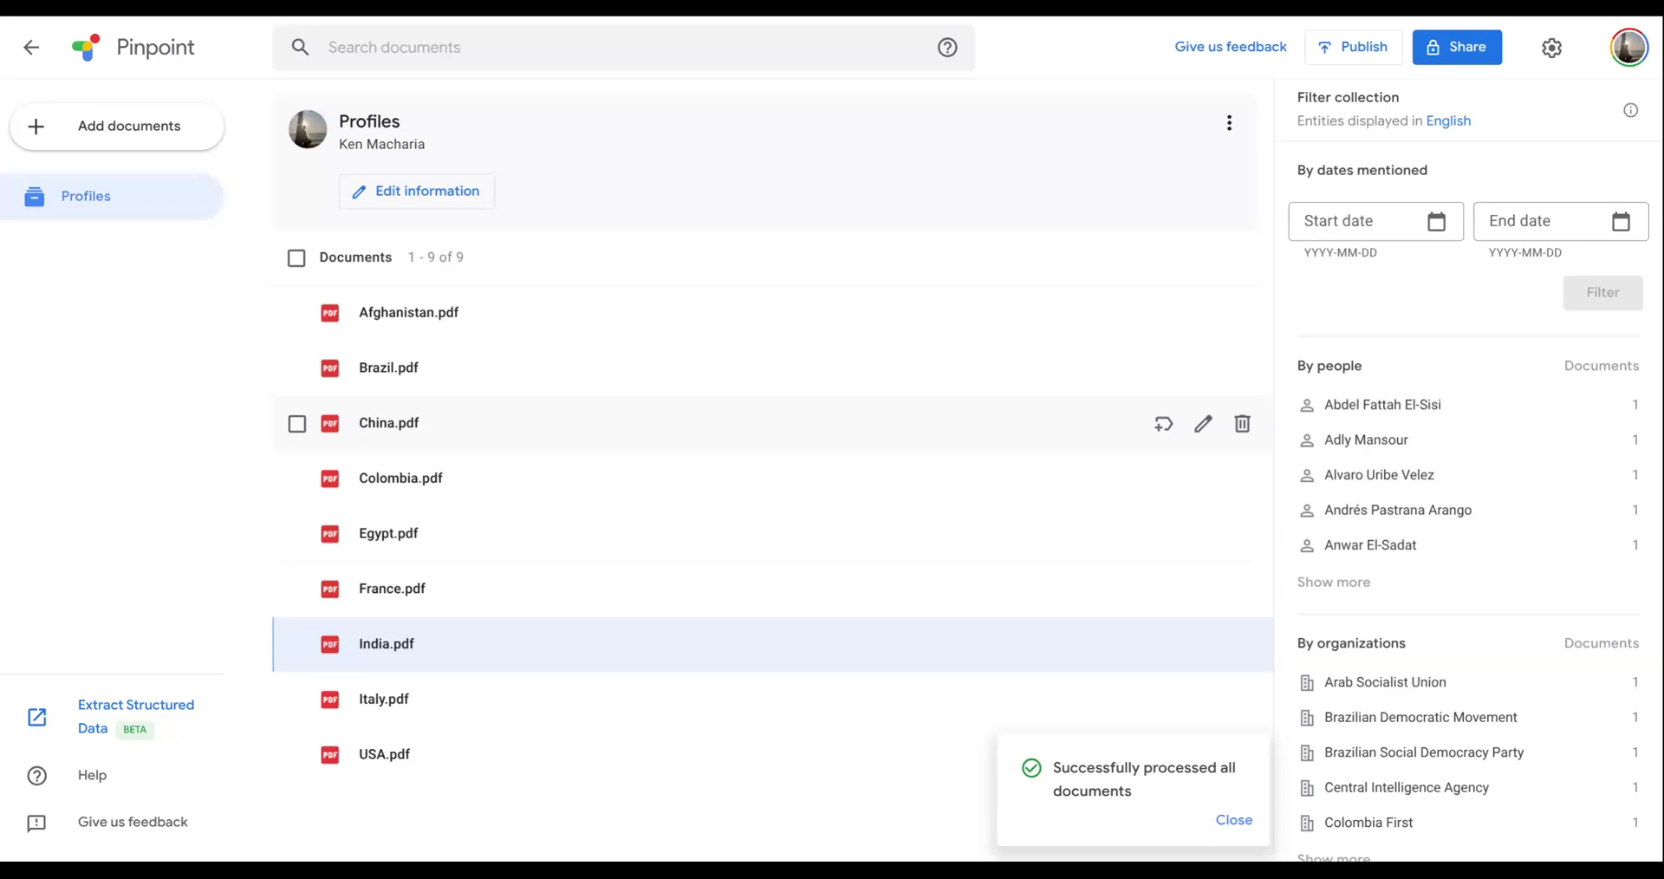
left_click(123, 711)
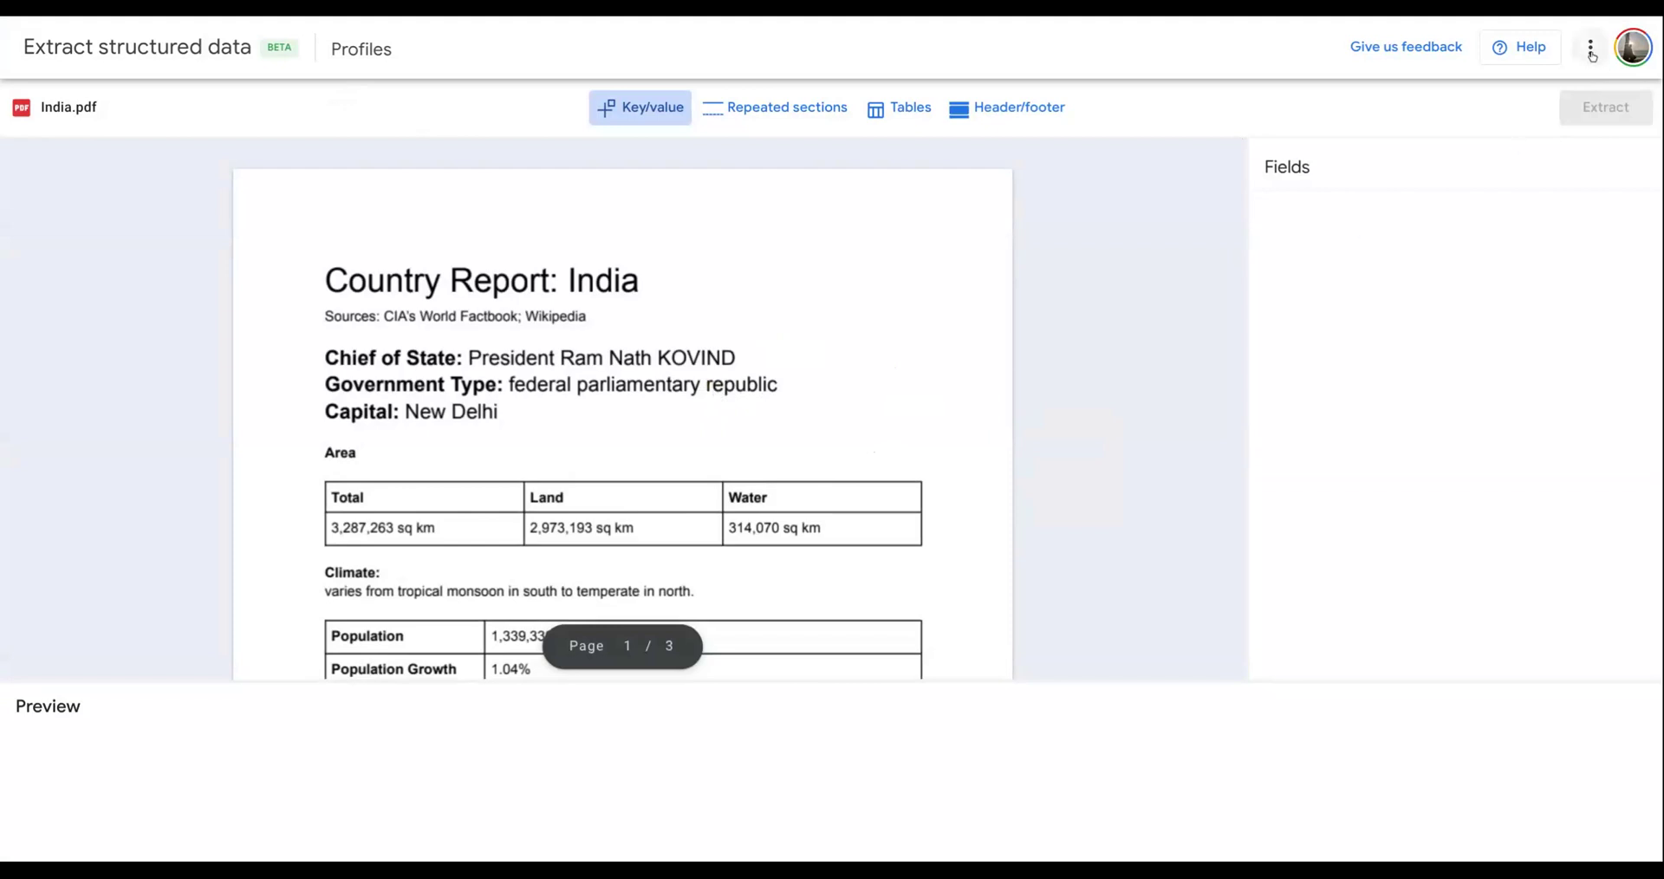
- Look over India.pdf and replace it with Egypt.pdf as the golden document for annotations
scroll(637, 416, "down", 6)
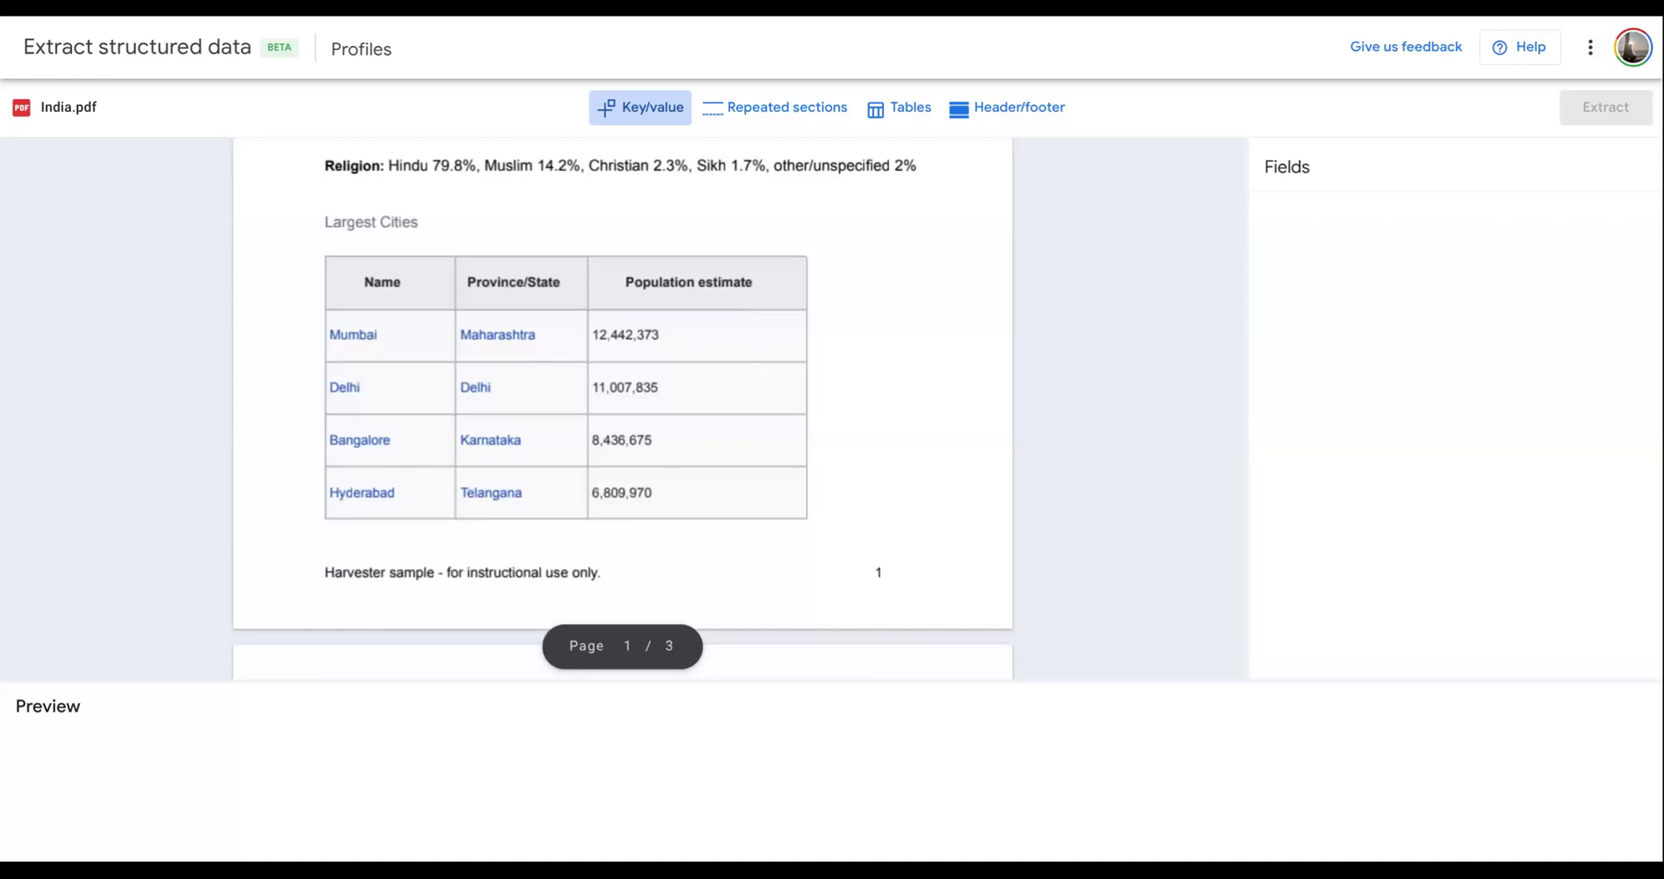
scroll(732, 371, "up", 6)
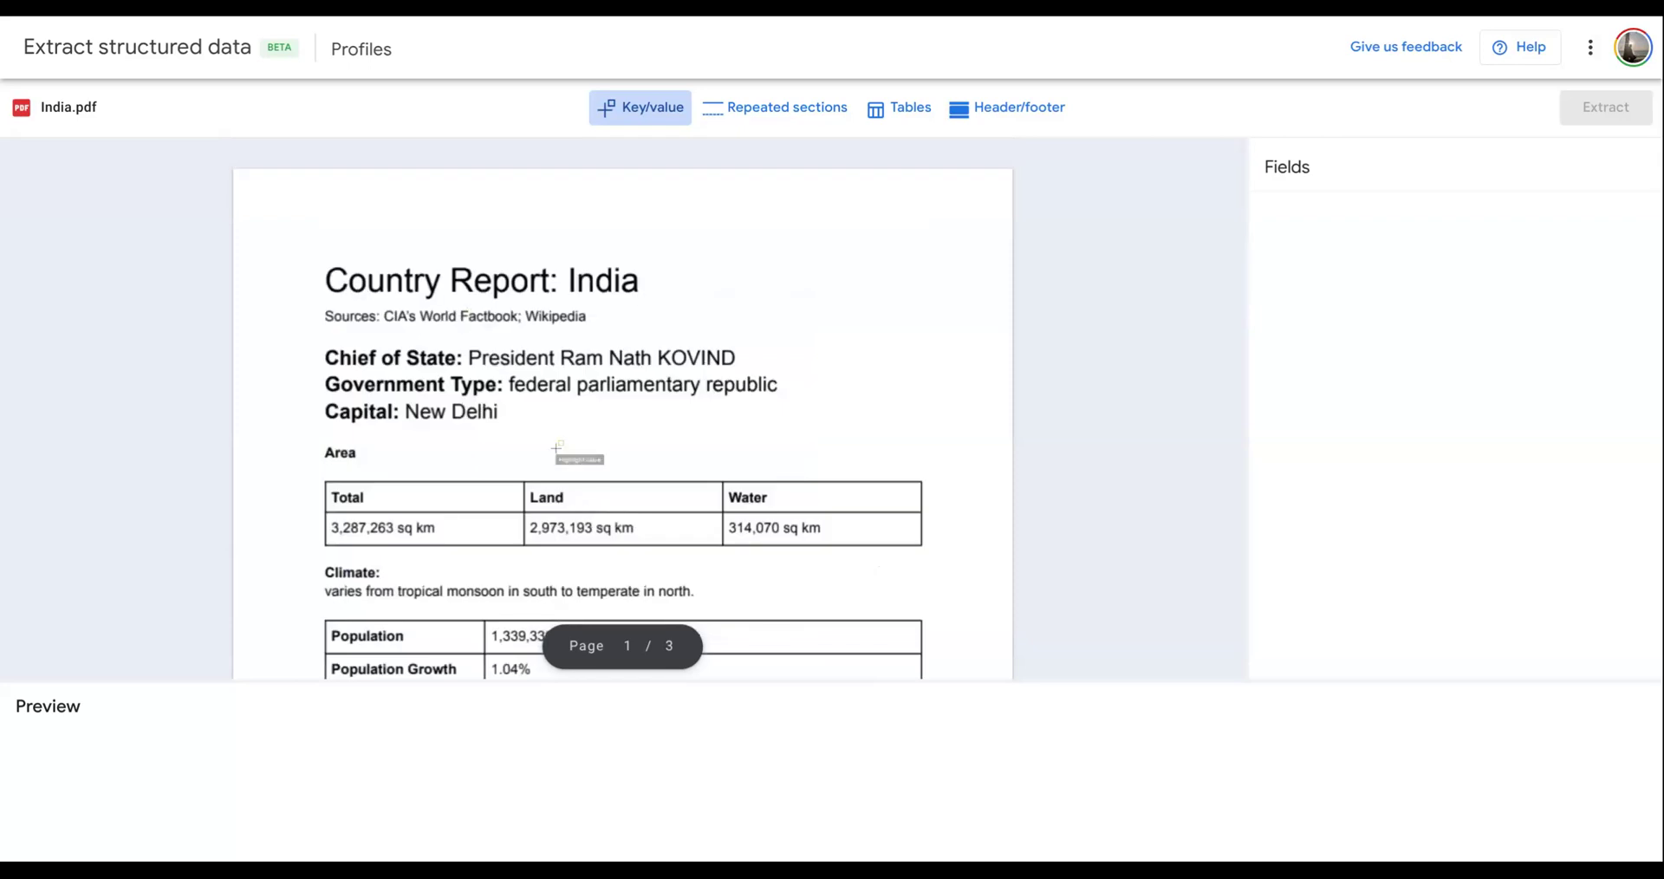
scroll(623, 586, "down", 8)
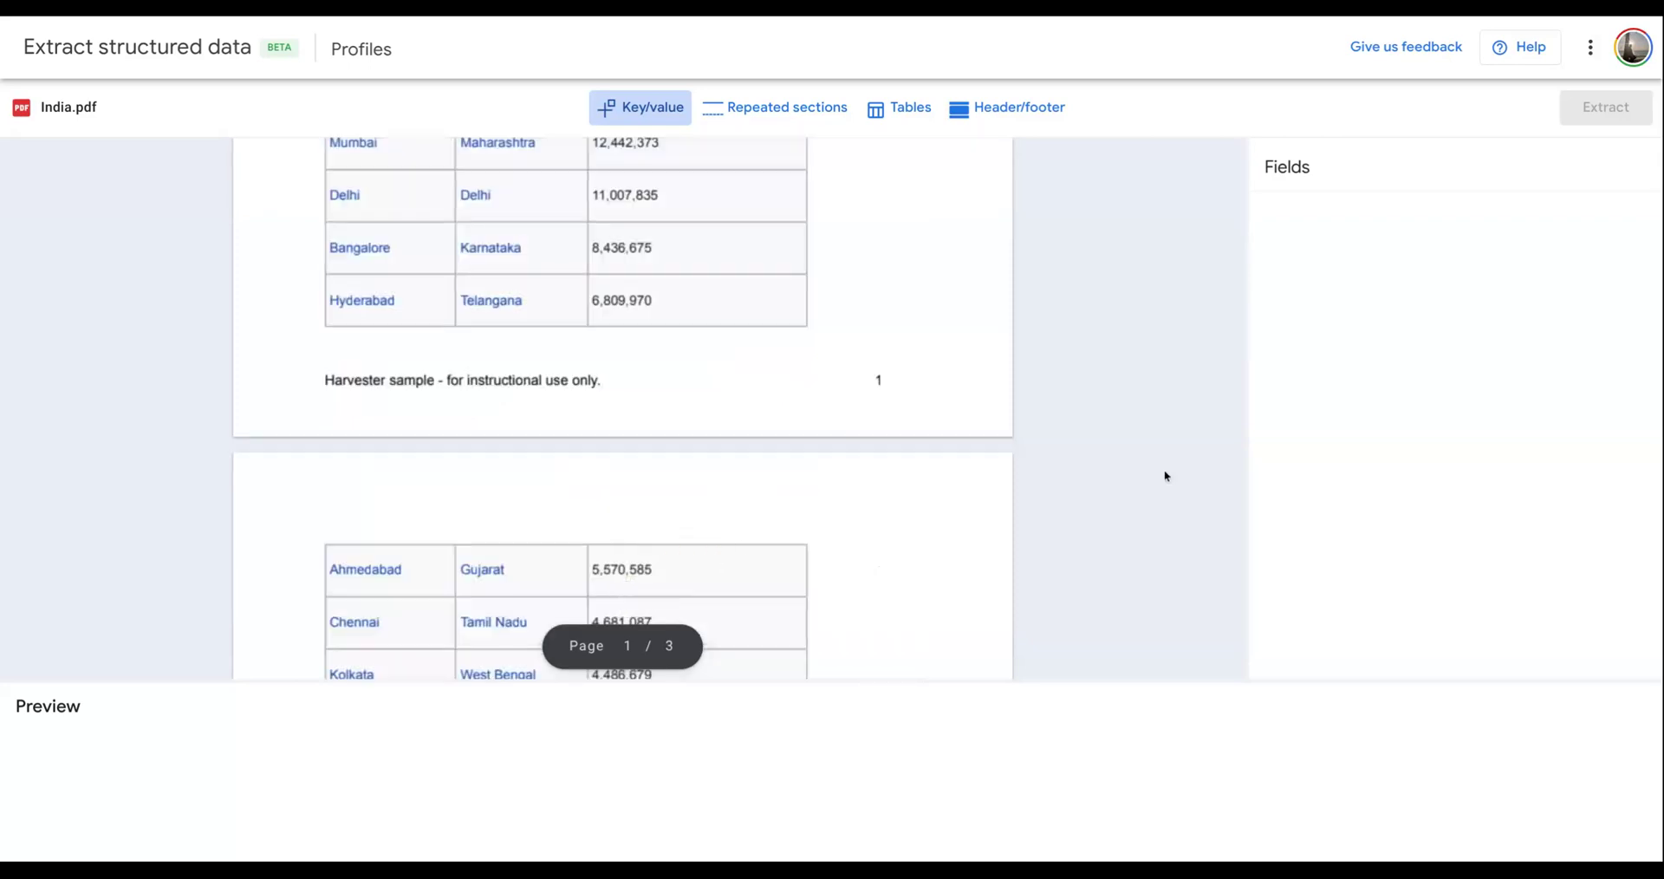
scroll(1166, 478, "up", 8)
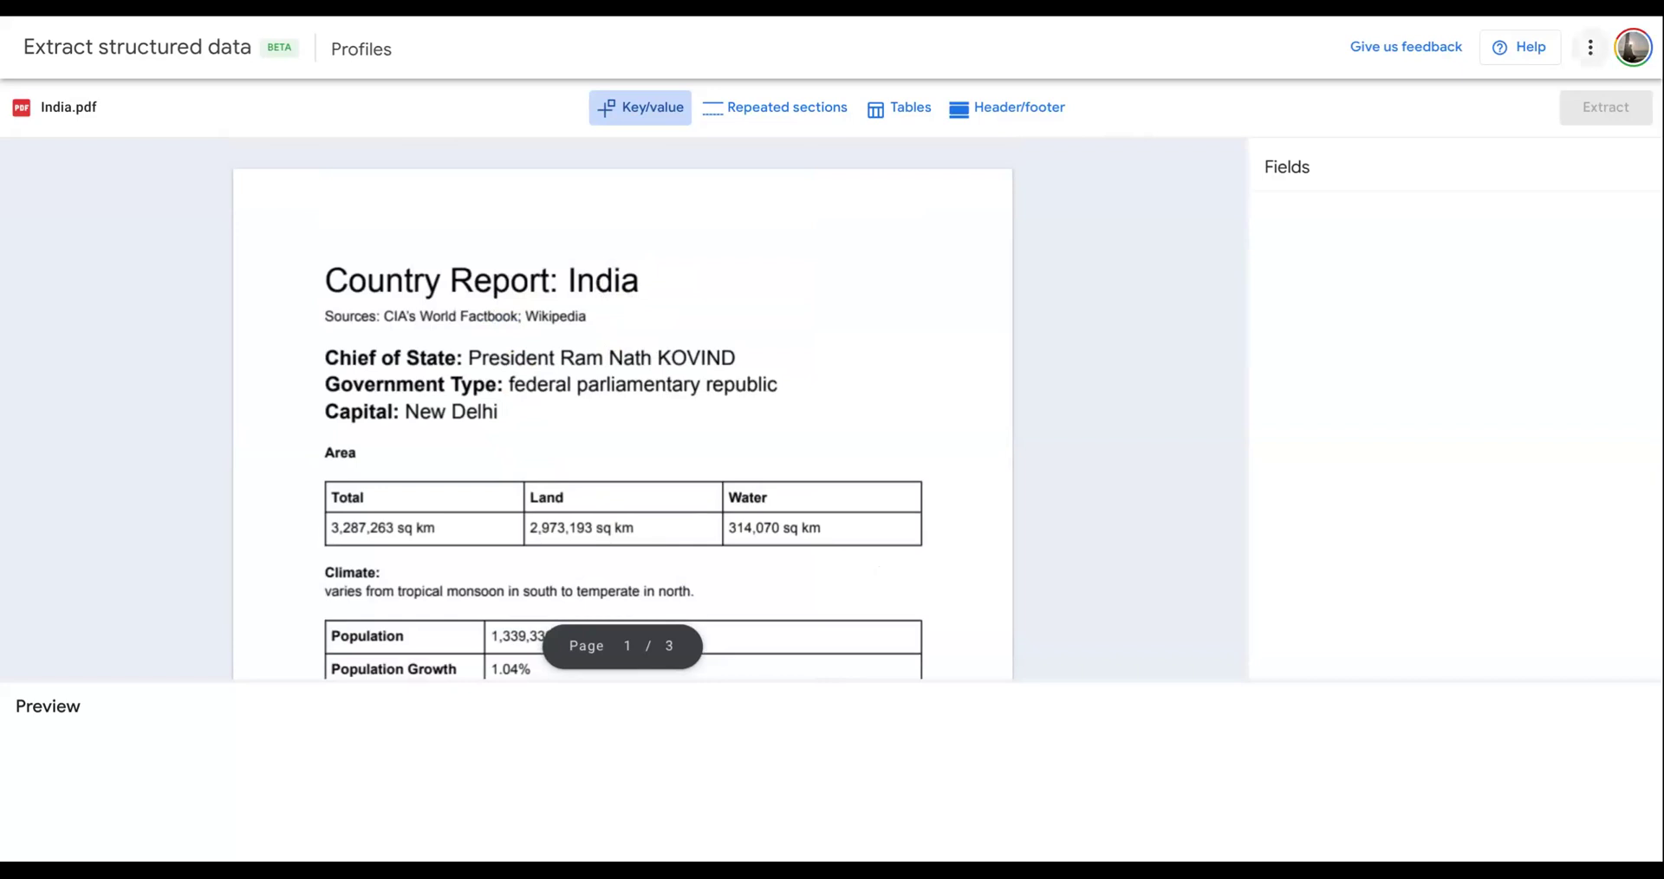
left_click(1590, 49)
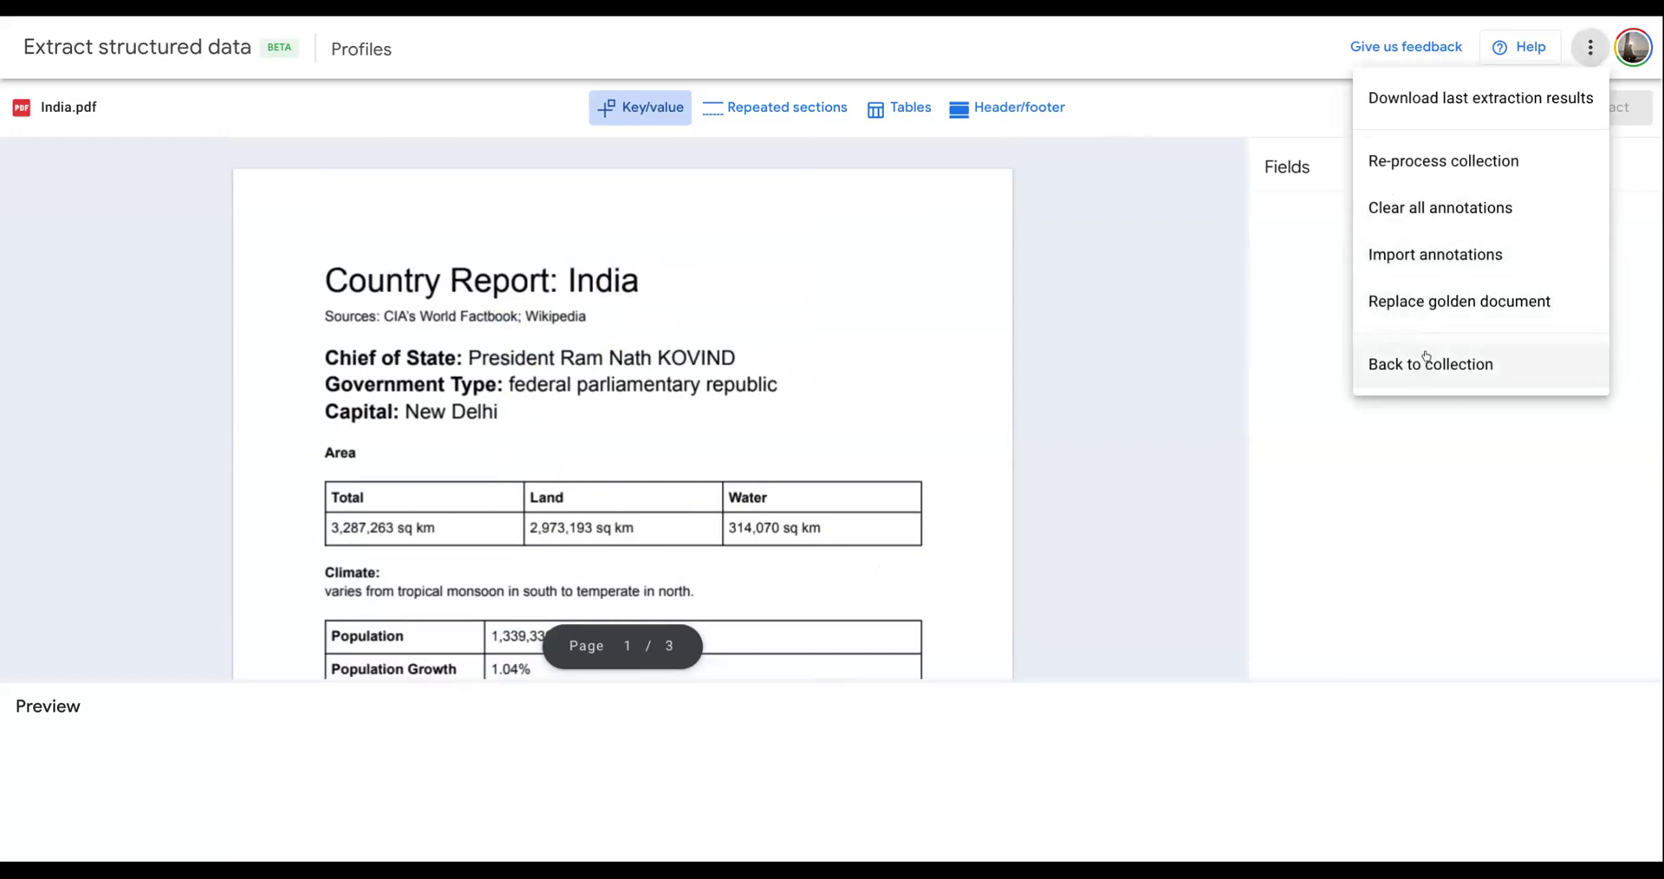
left_click(1440, 303)
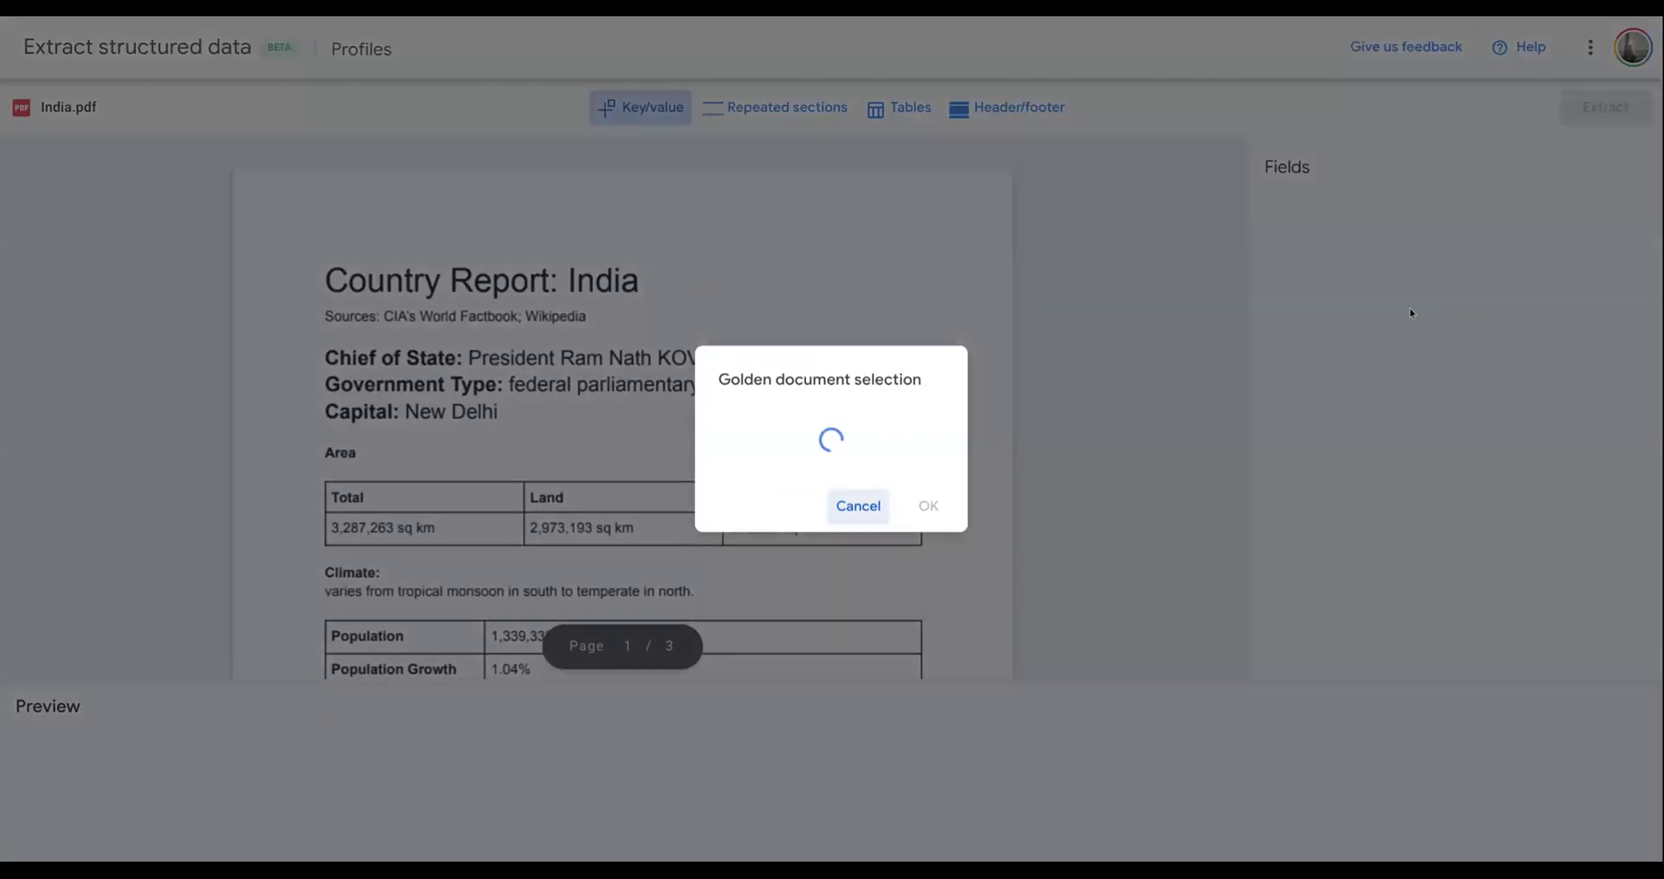
left_click(681, 447)
left_click(989, 642)
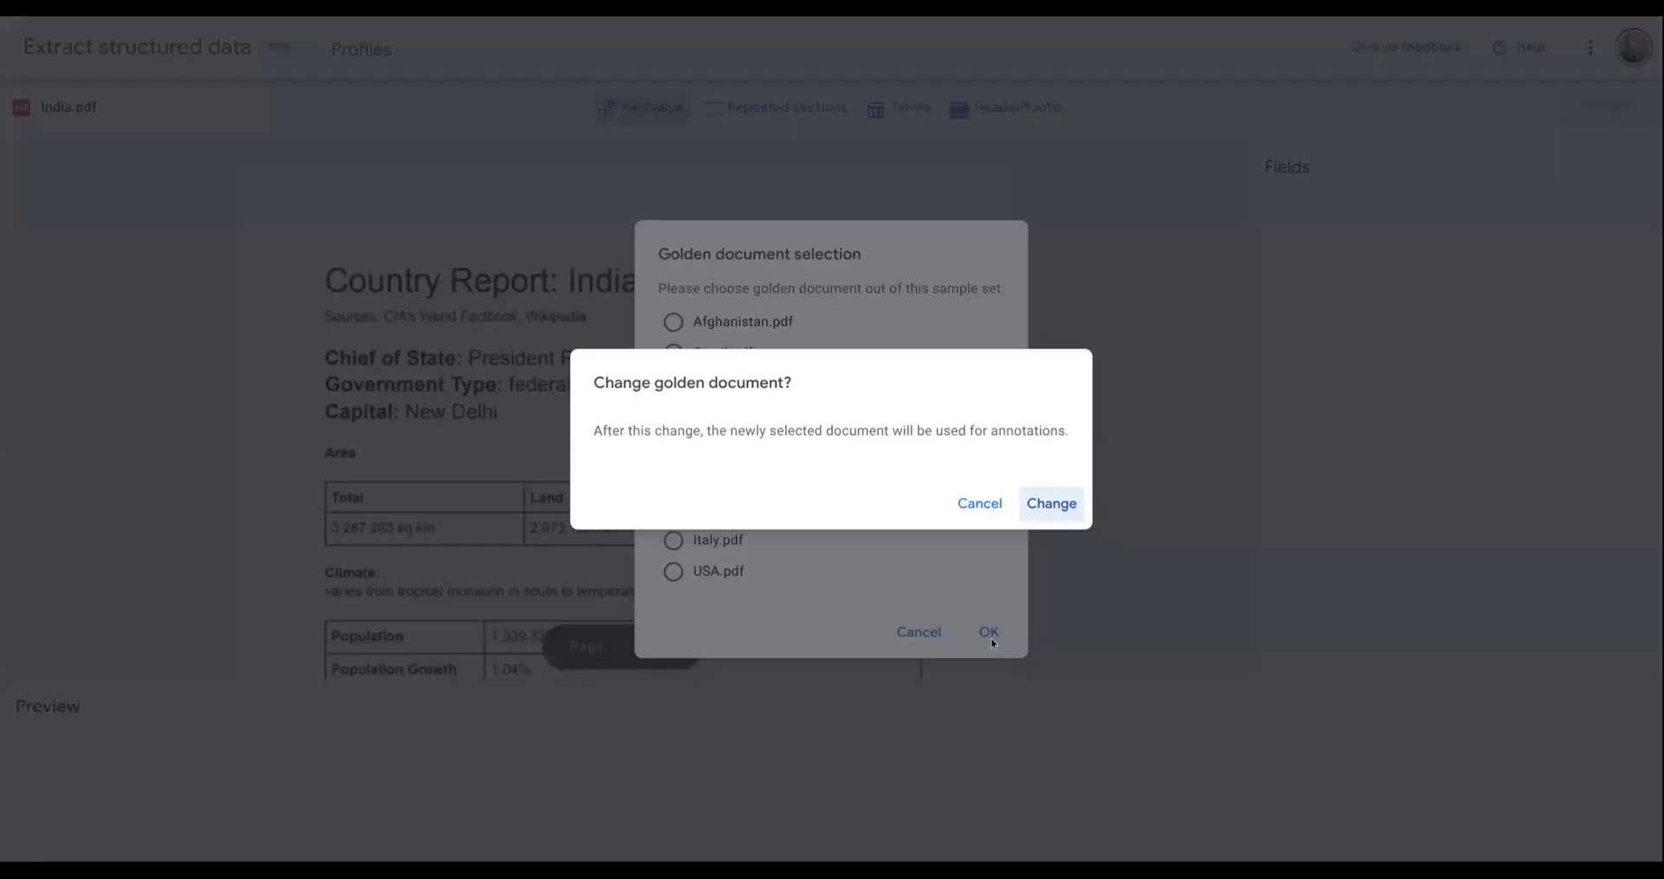
left_click(1064, 513)
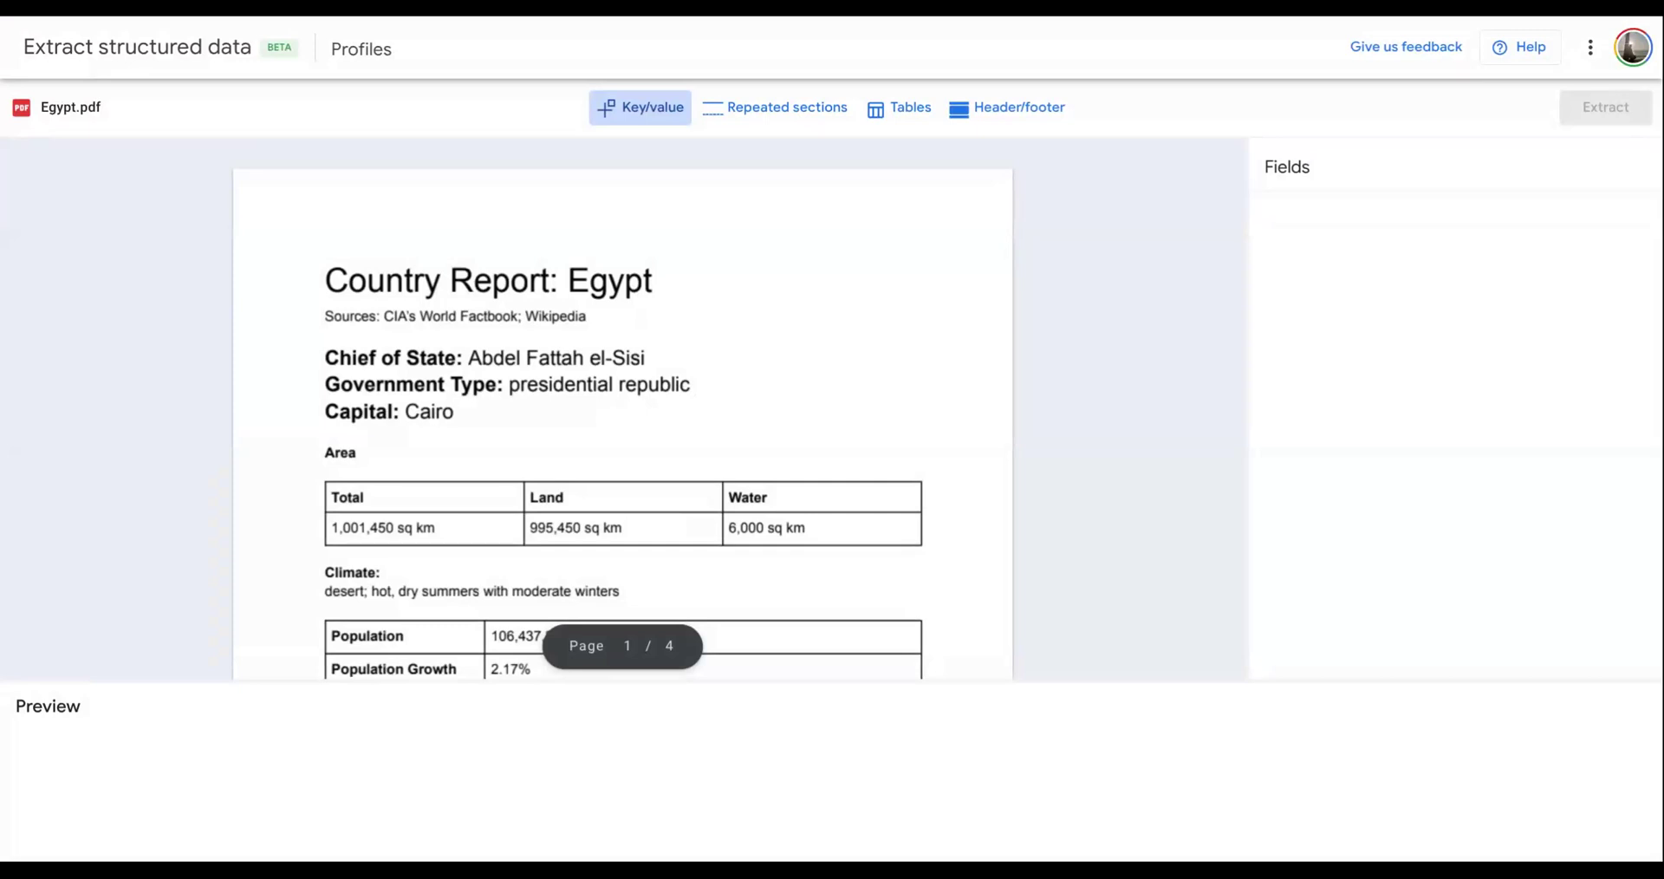
- Review the extraction options and examine the country data, city table and heads of state in Egypt.pdf
left_click(1591, 48)
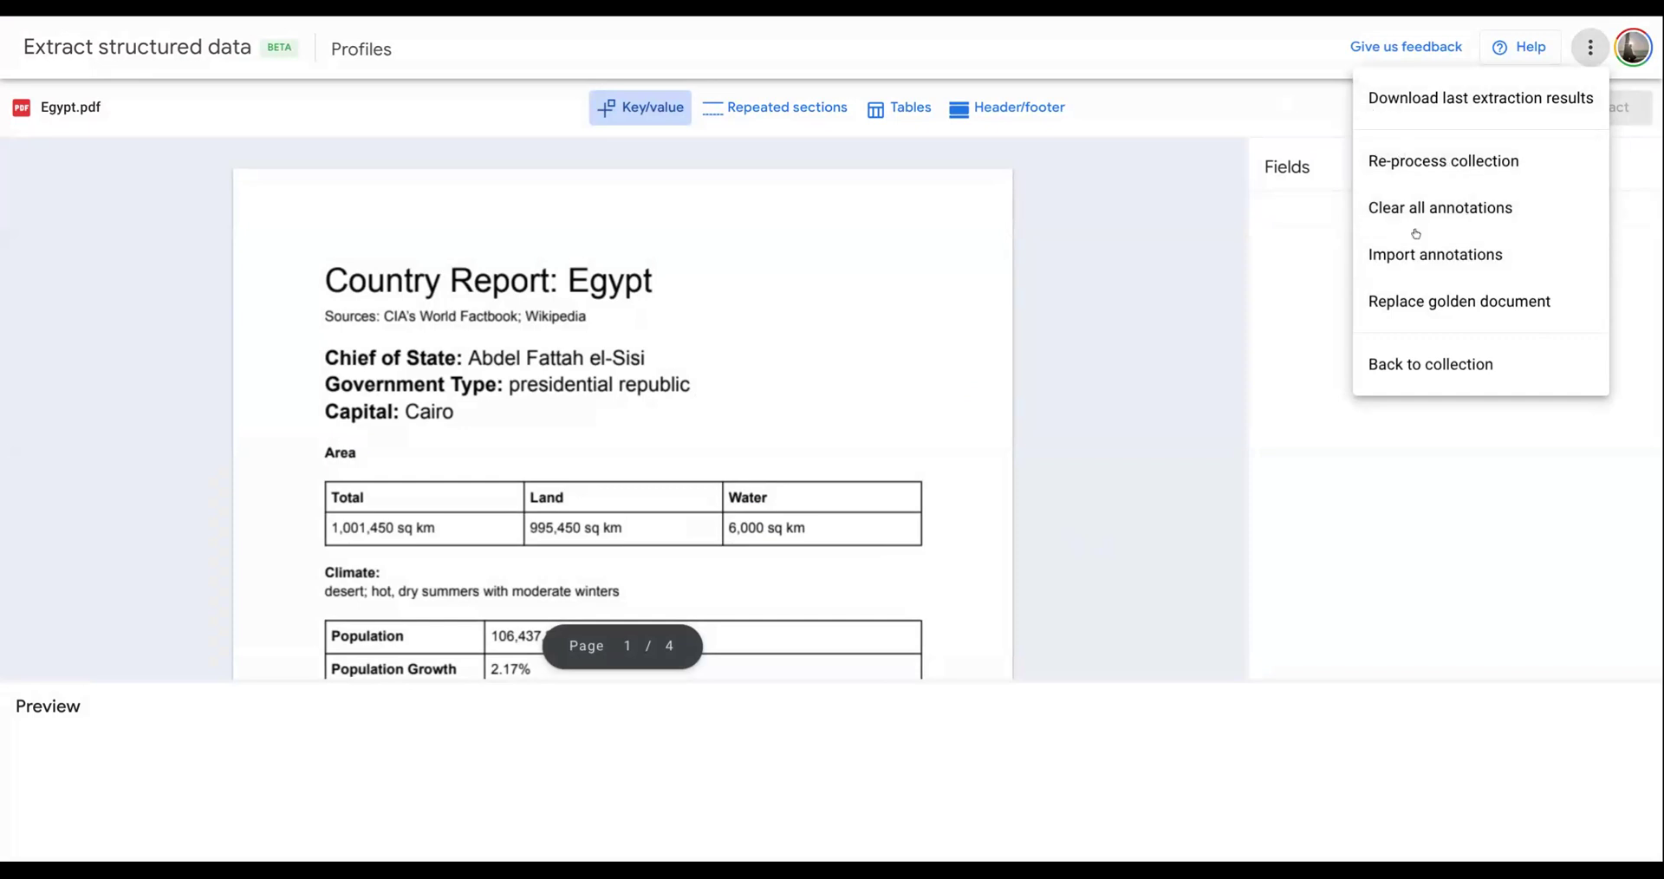
left_click(1181, 128)
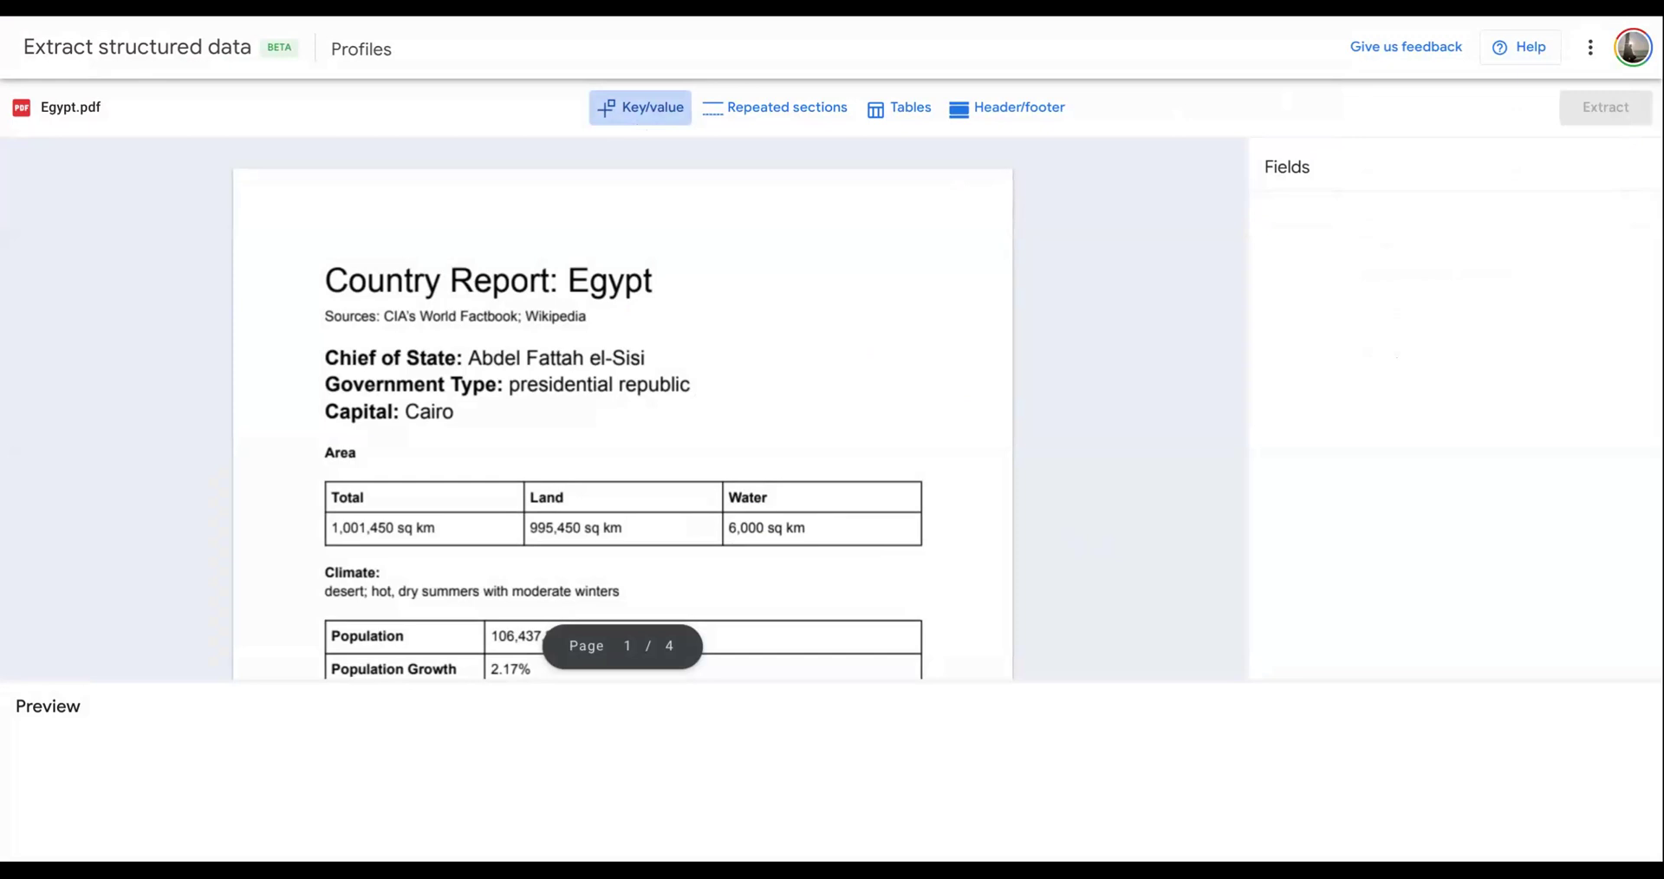
scroll(672, 464, "down", 5)
scroll(607, 404, "up", 2)
scroll(589, 409, "down", 3)
scroll(591, 409, "down", 15)
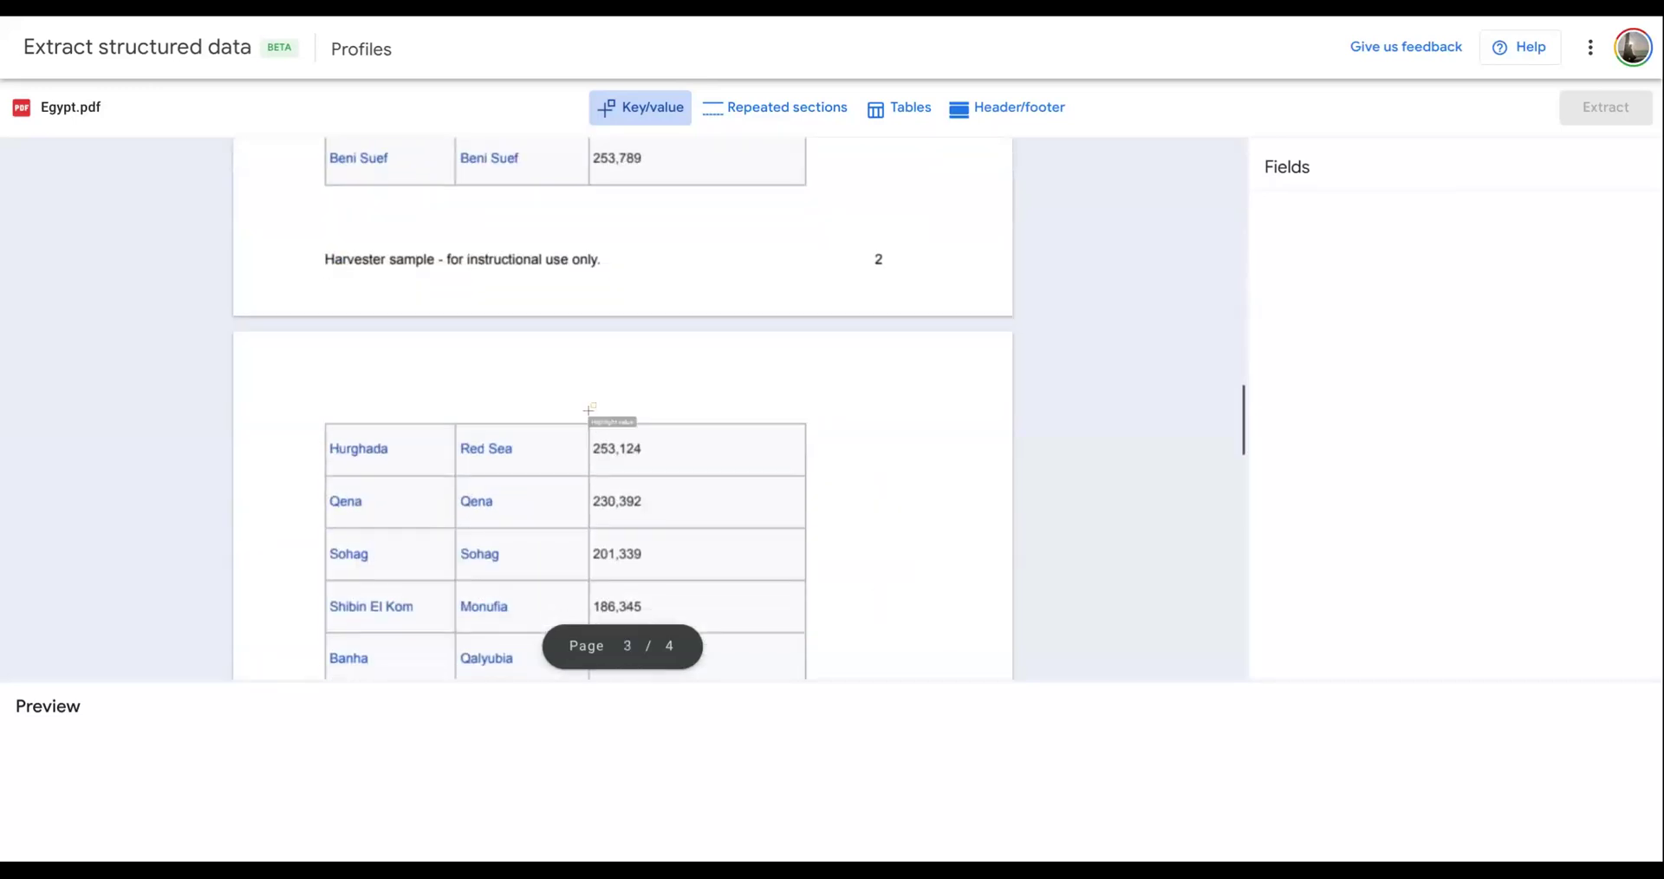
scroll(590, 409, "down", 4)
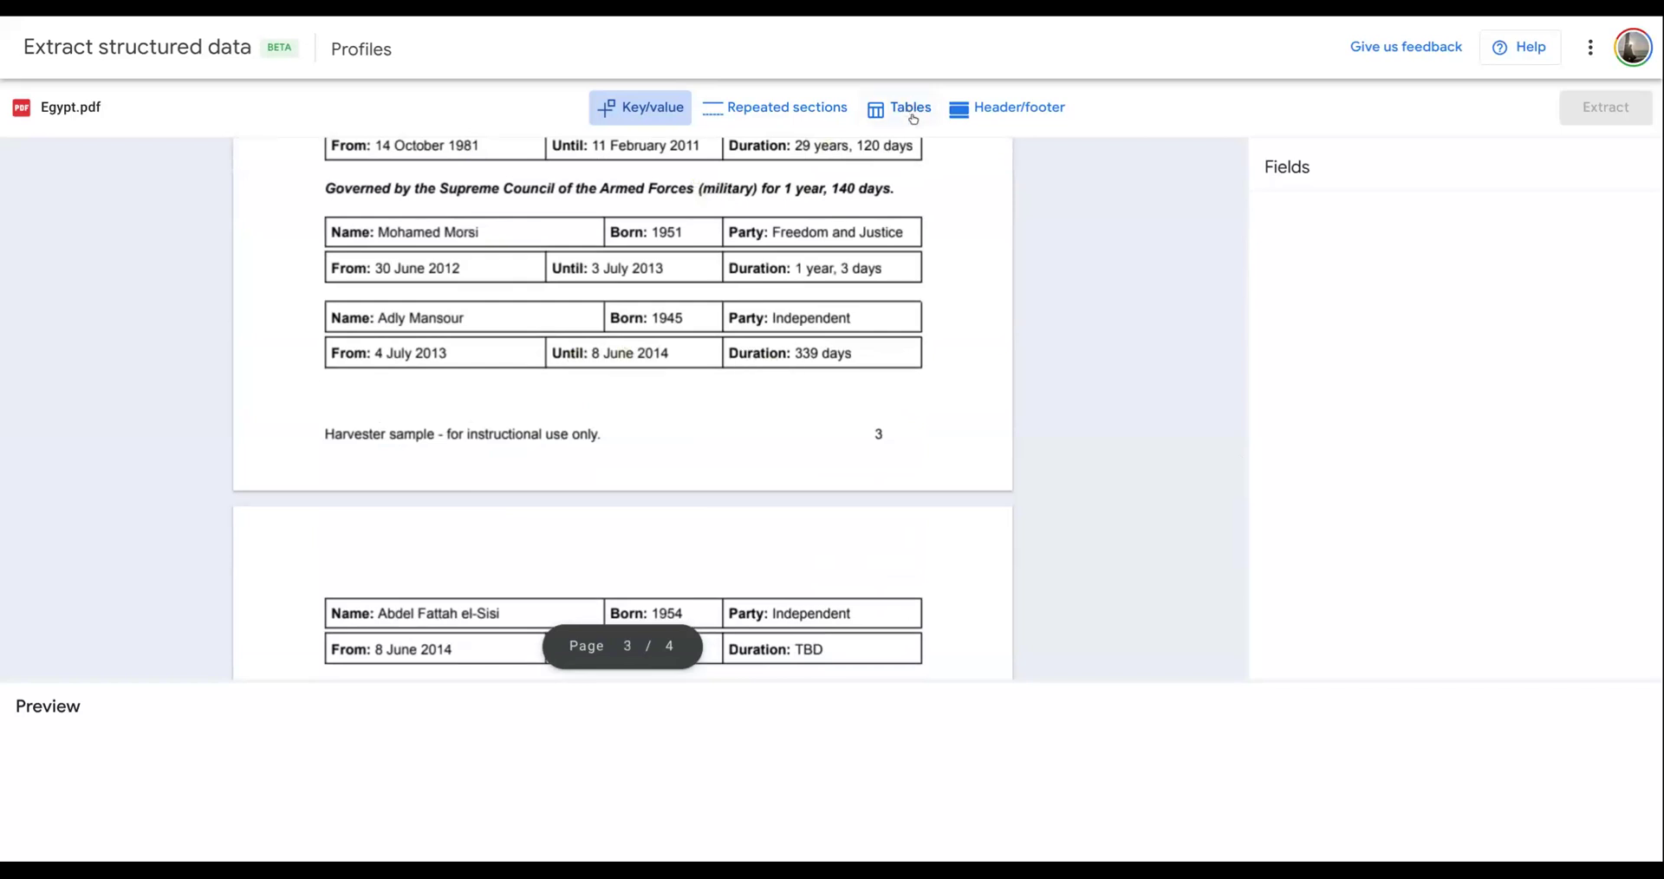
scroll(710, 304, "up", 20)
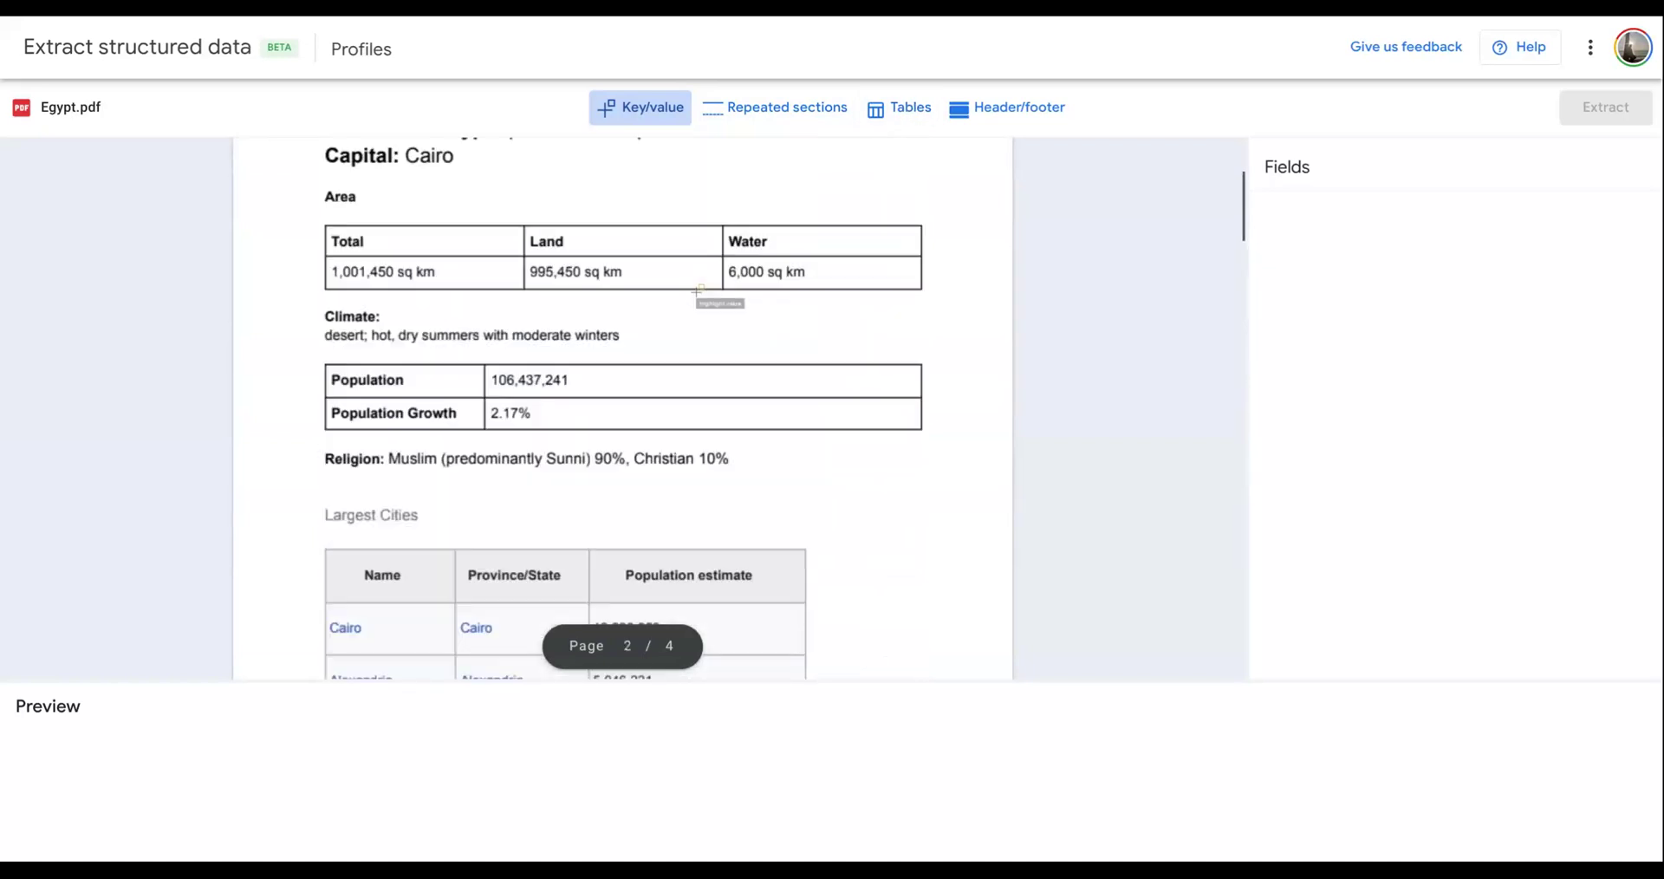
scroll(711, 295, "down", 1)
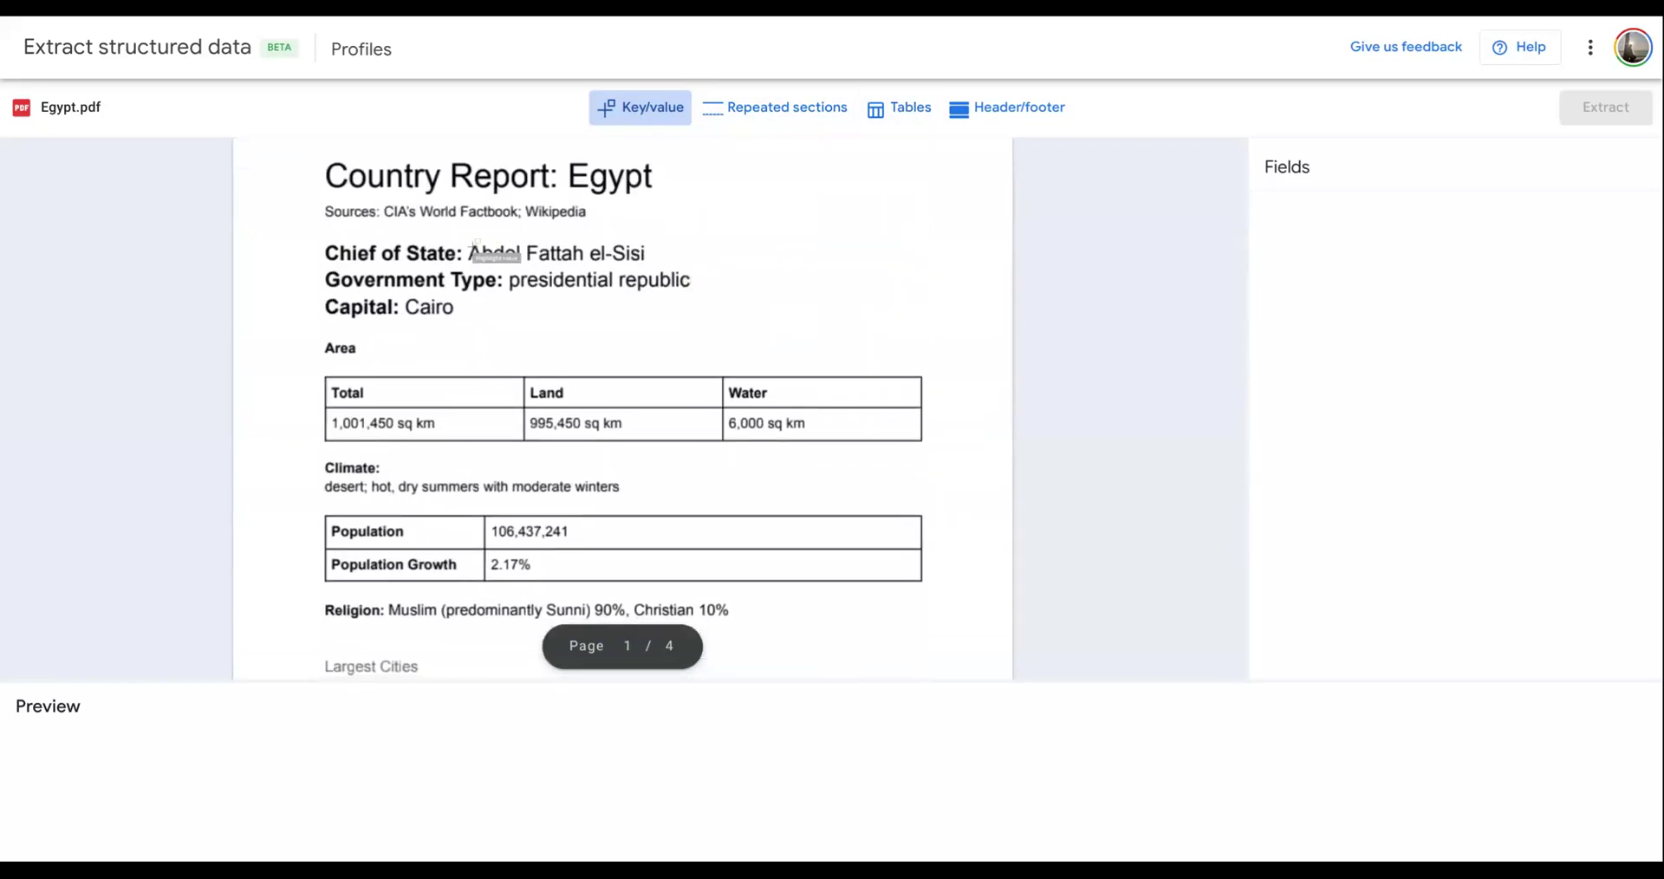
- Mark the Chief of State value in Egypt.pdf as a key/value field and review the extracted values for all documents
mouse_move(467, 238)
left_mouse_down()
mouse_move(541, 262)
mouse_move(839, 262)
left_mouse_up()
left_click_drag(840, 264, 837, 272)
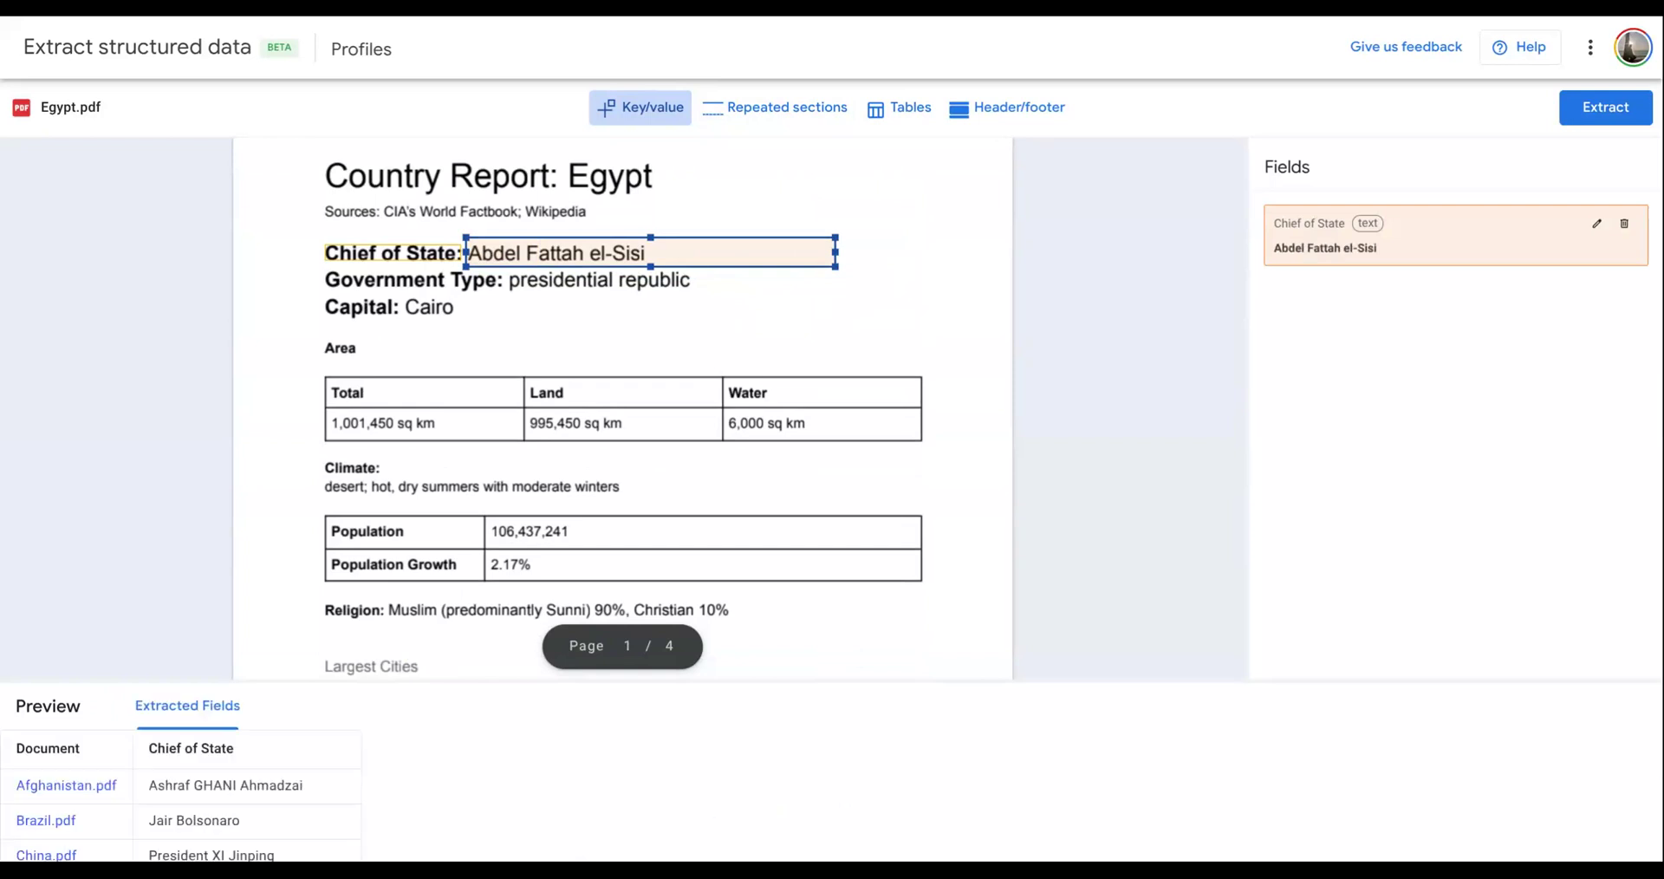
scroll(156, 811, "down", 2)
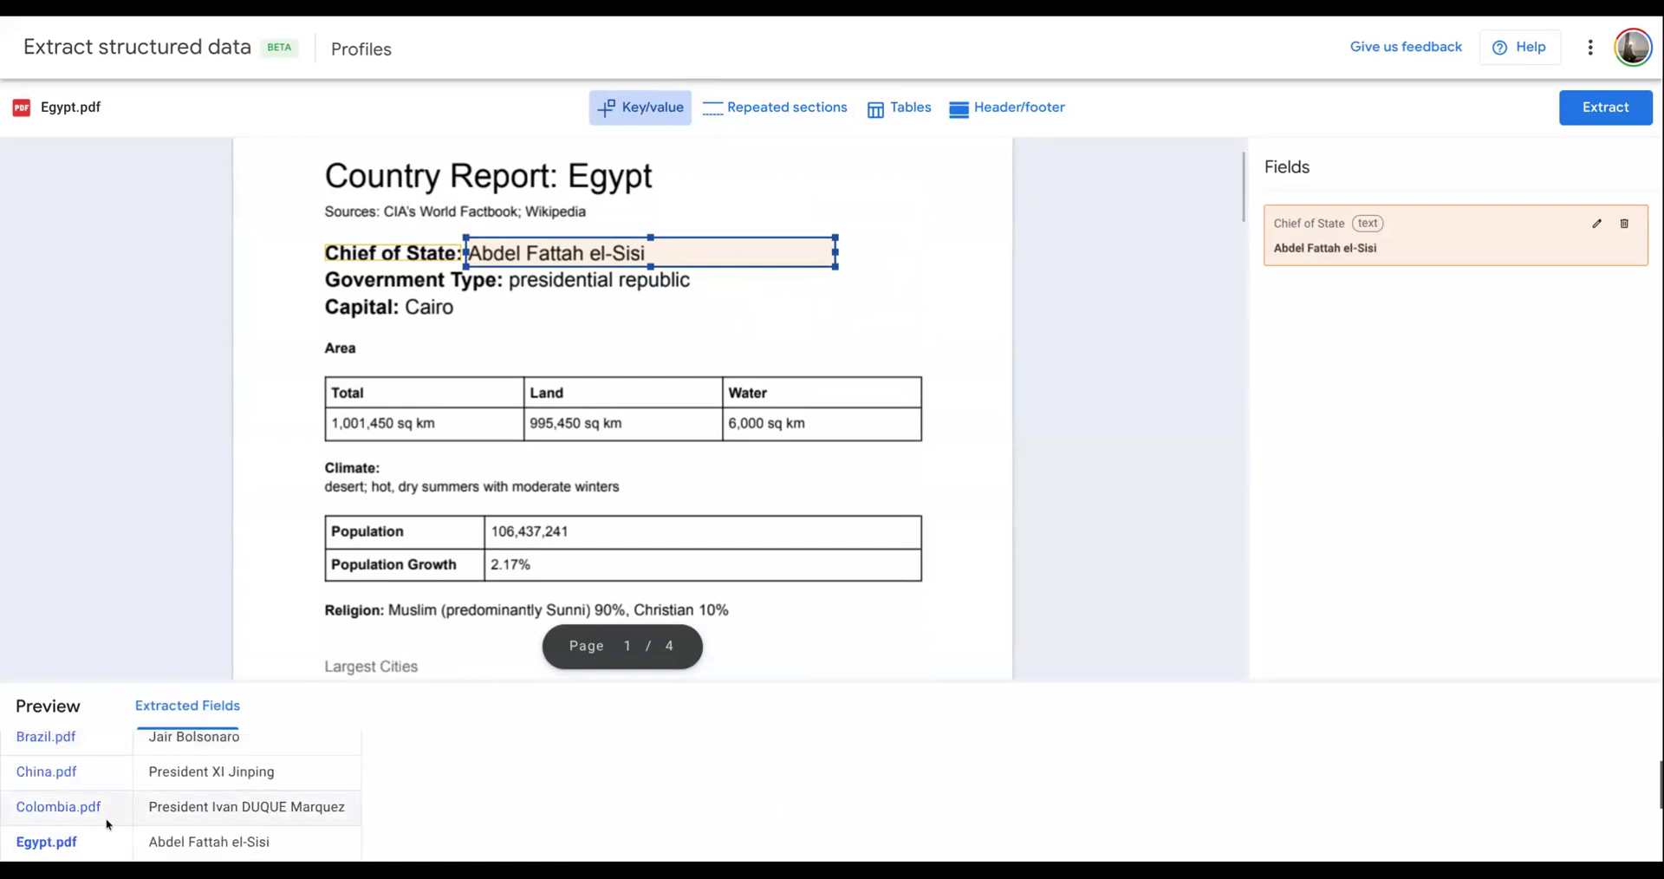
scroll(117, 834, "down", 2)
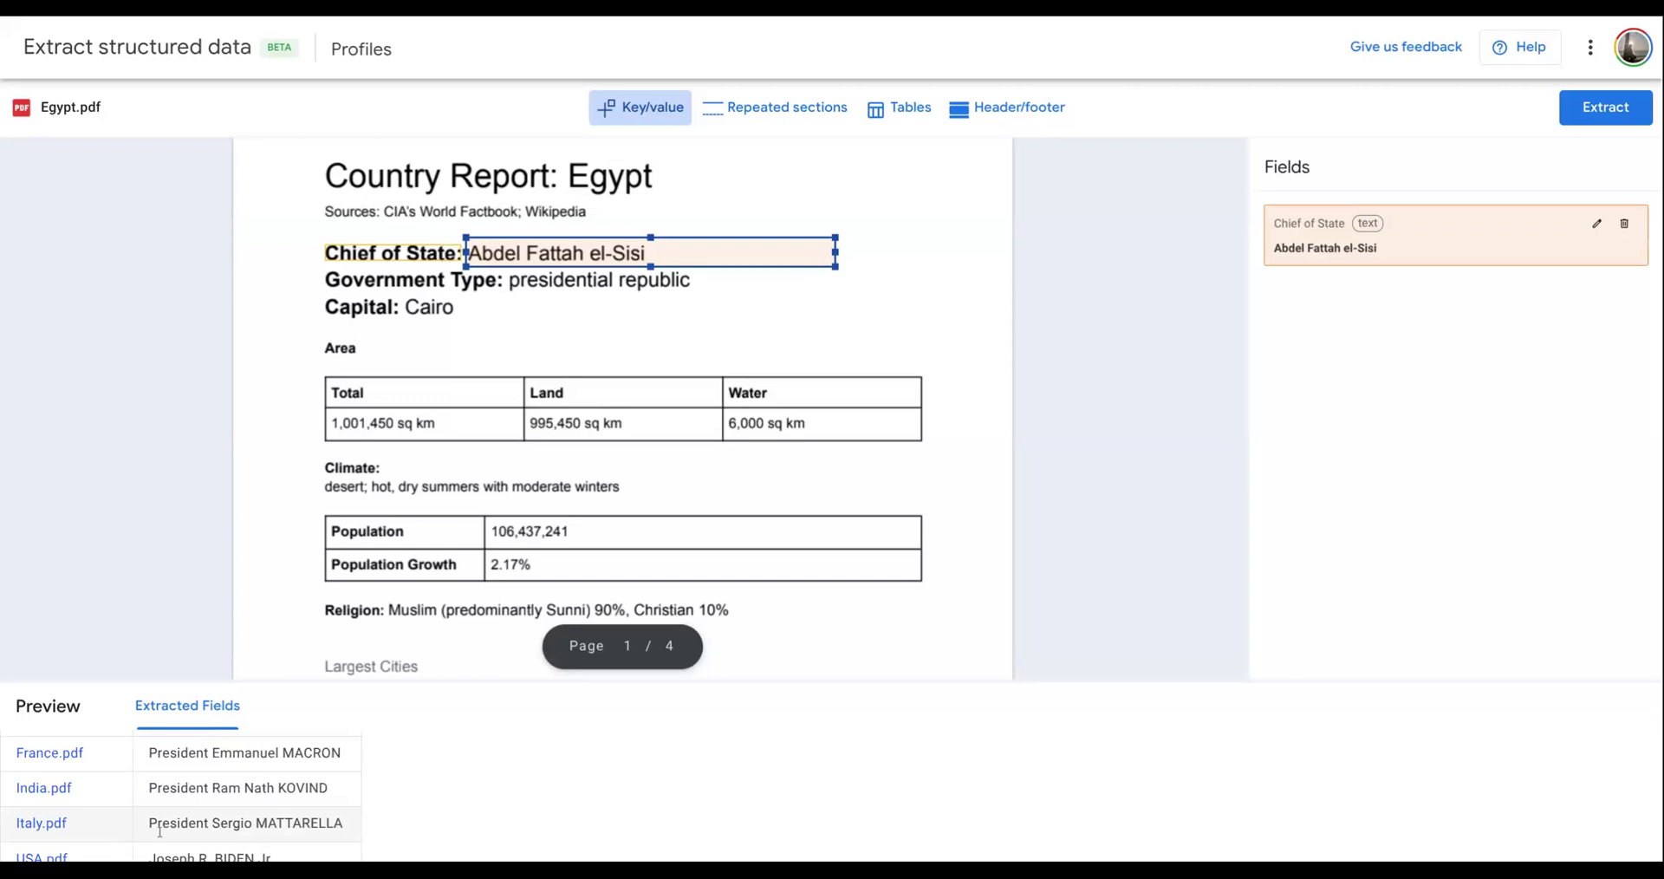
scroll(160, 832, "up", 5)
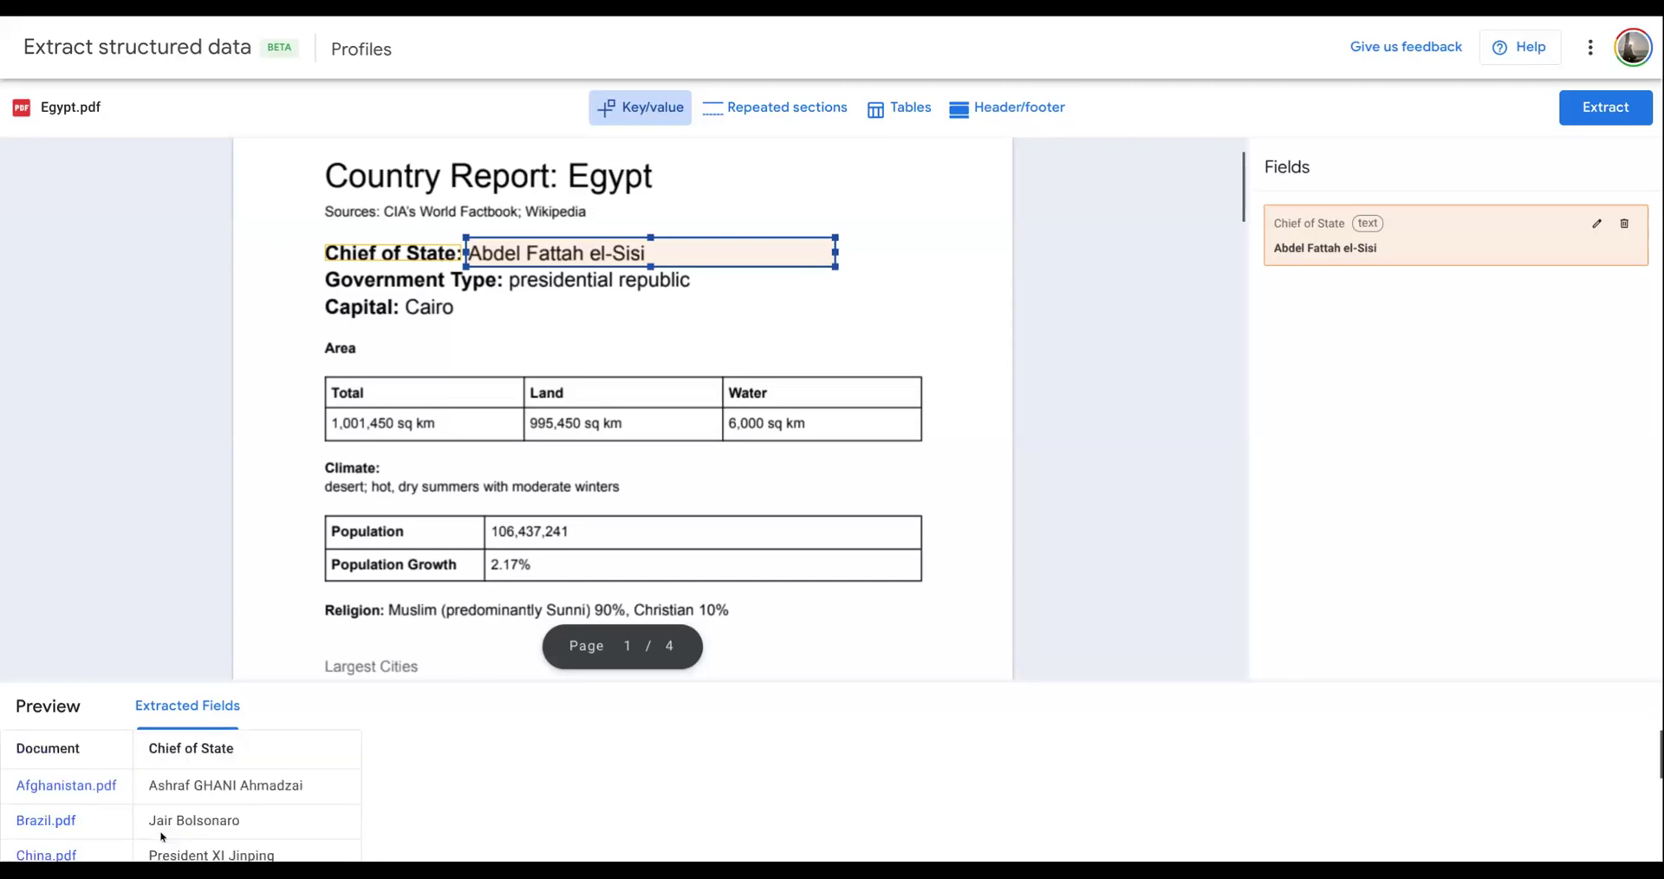
scroll(163, 815, "down", 1)
scroll(163, 815, "up", 1)
- Mark the Capital value and the Total area value in Egypt.pdf as key/value fields
left_click(407, 300)
left_click_drag(406, 300, 655, 332)
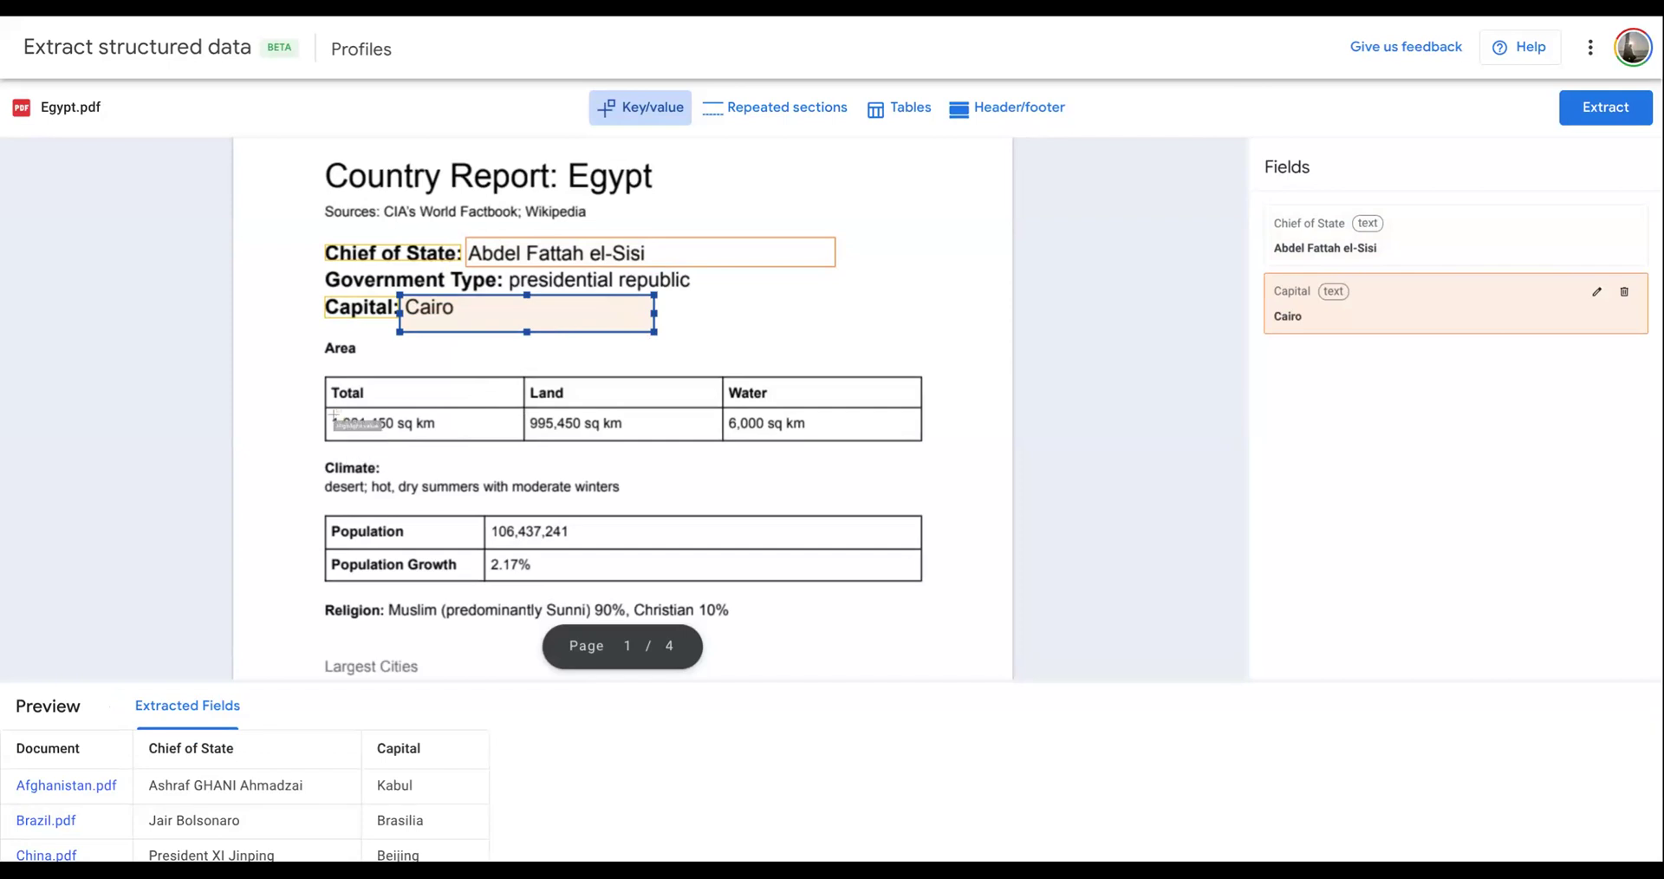
left_click_drag(328, 411, 523, 436)
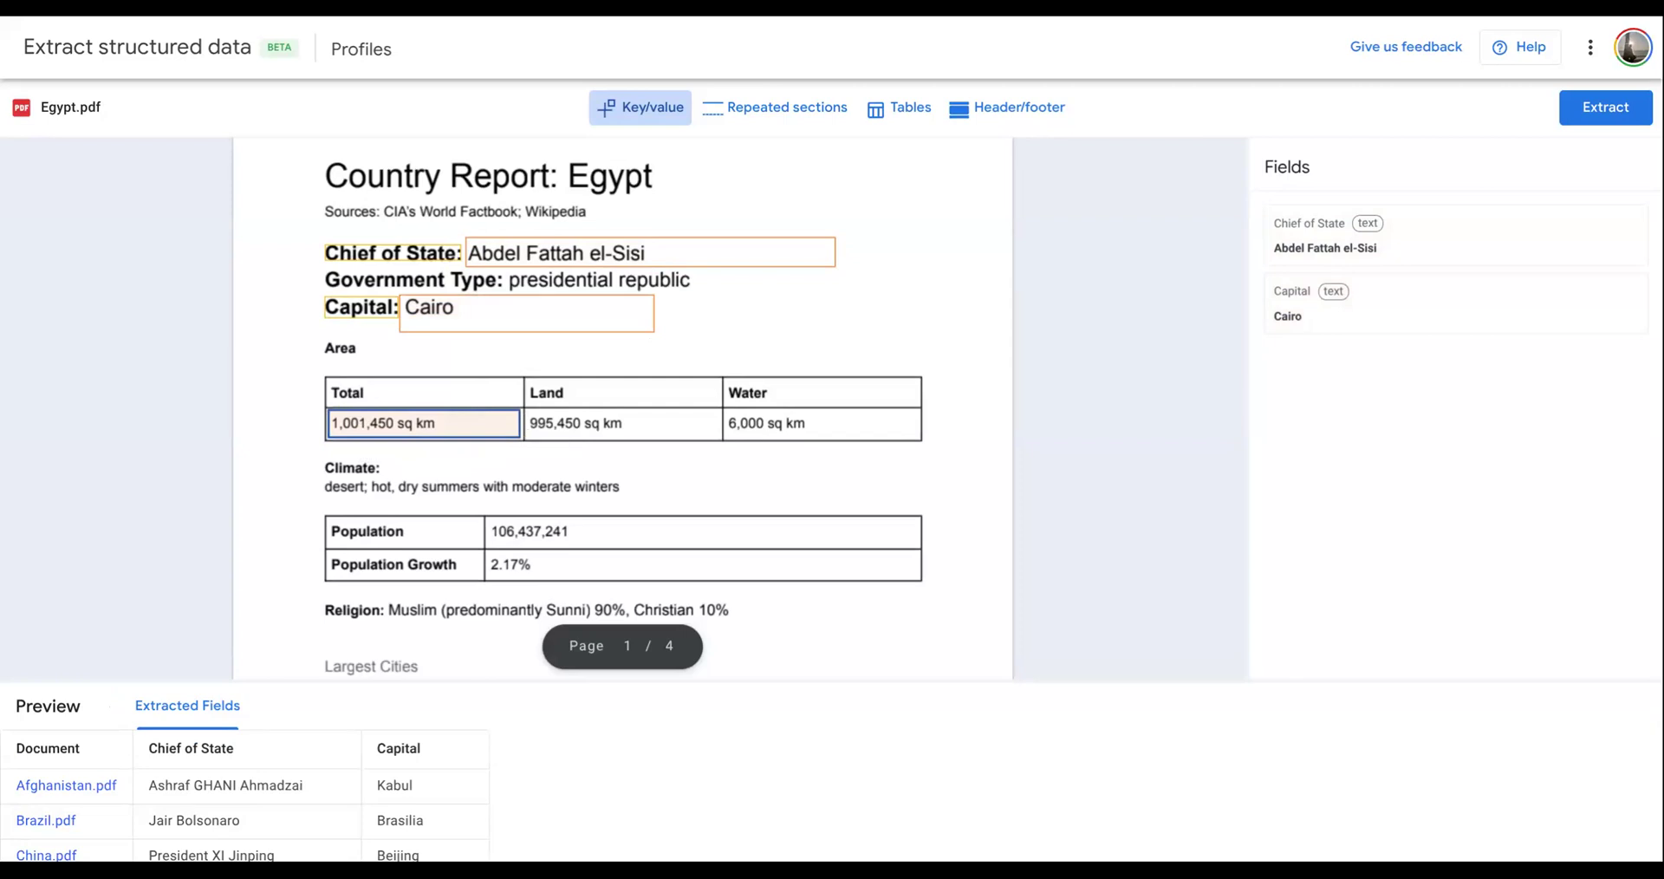
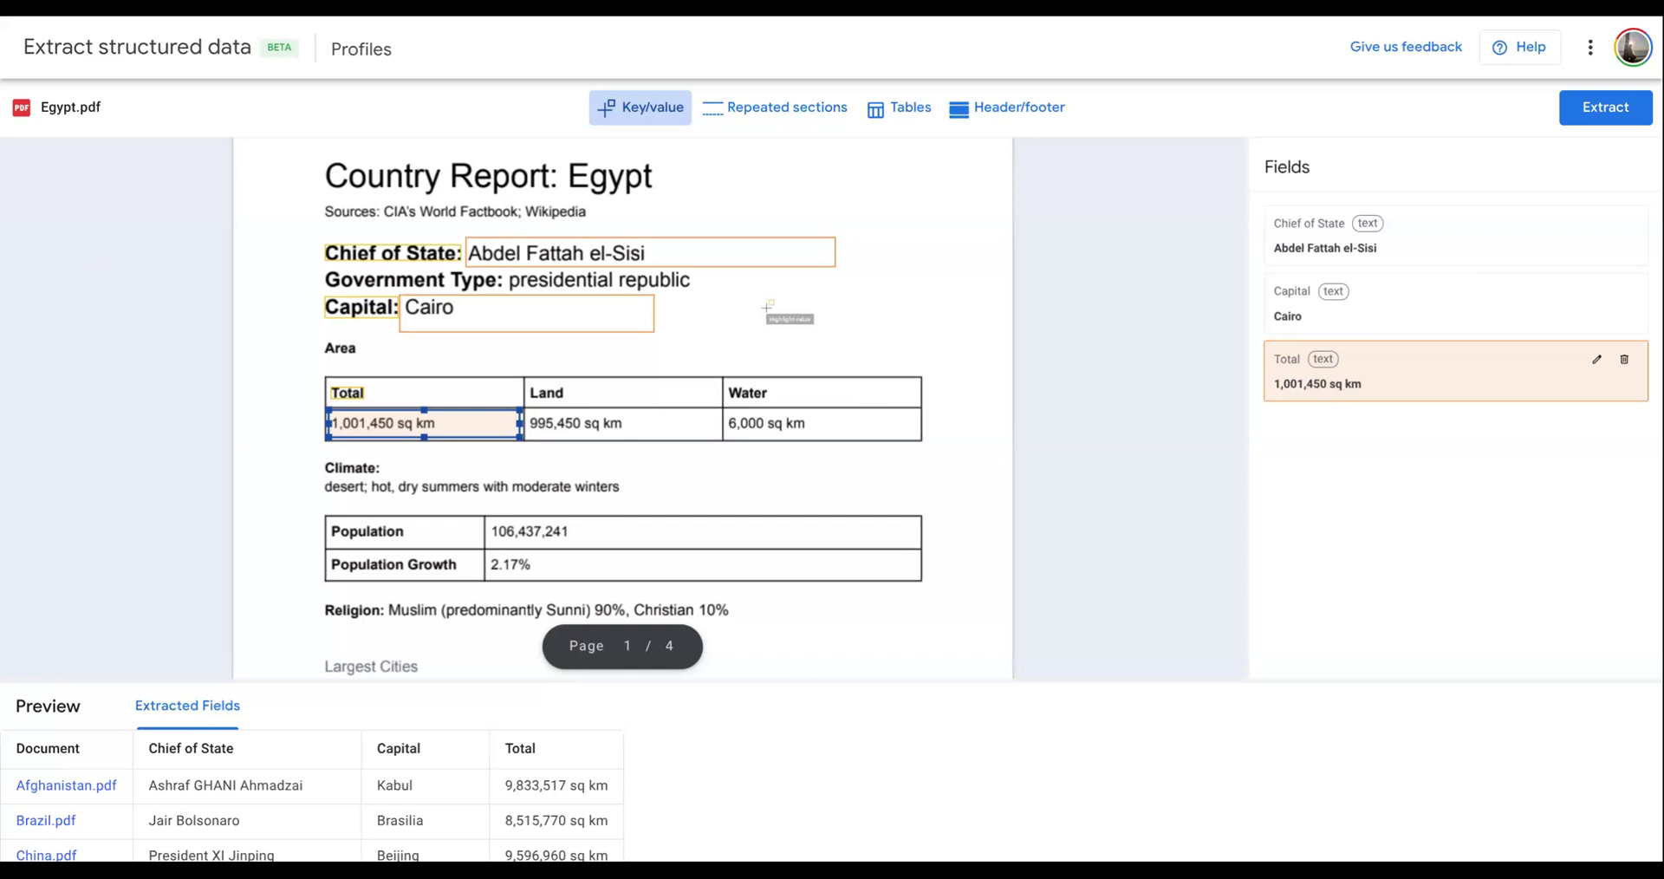
- Review the extracted Chief of State, Capital and Total values for all documents
scroll(261, 805, "down", 1)
scroll(261, 805, "down", 3)
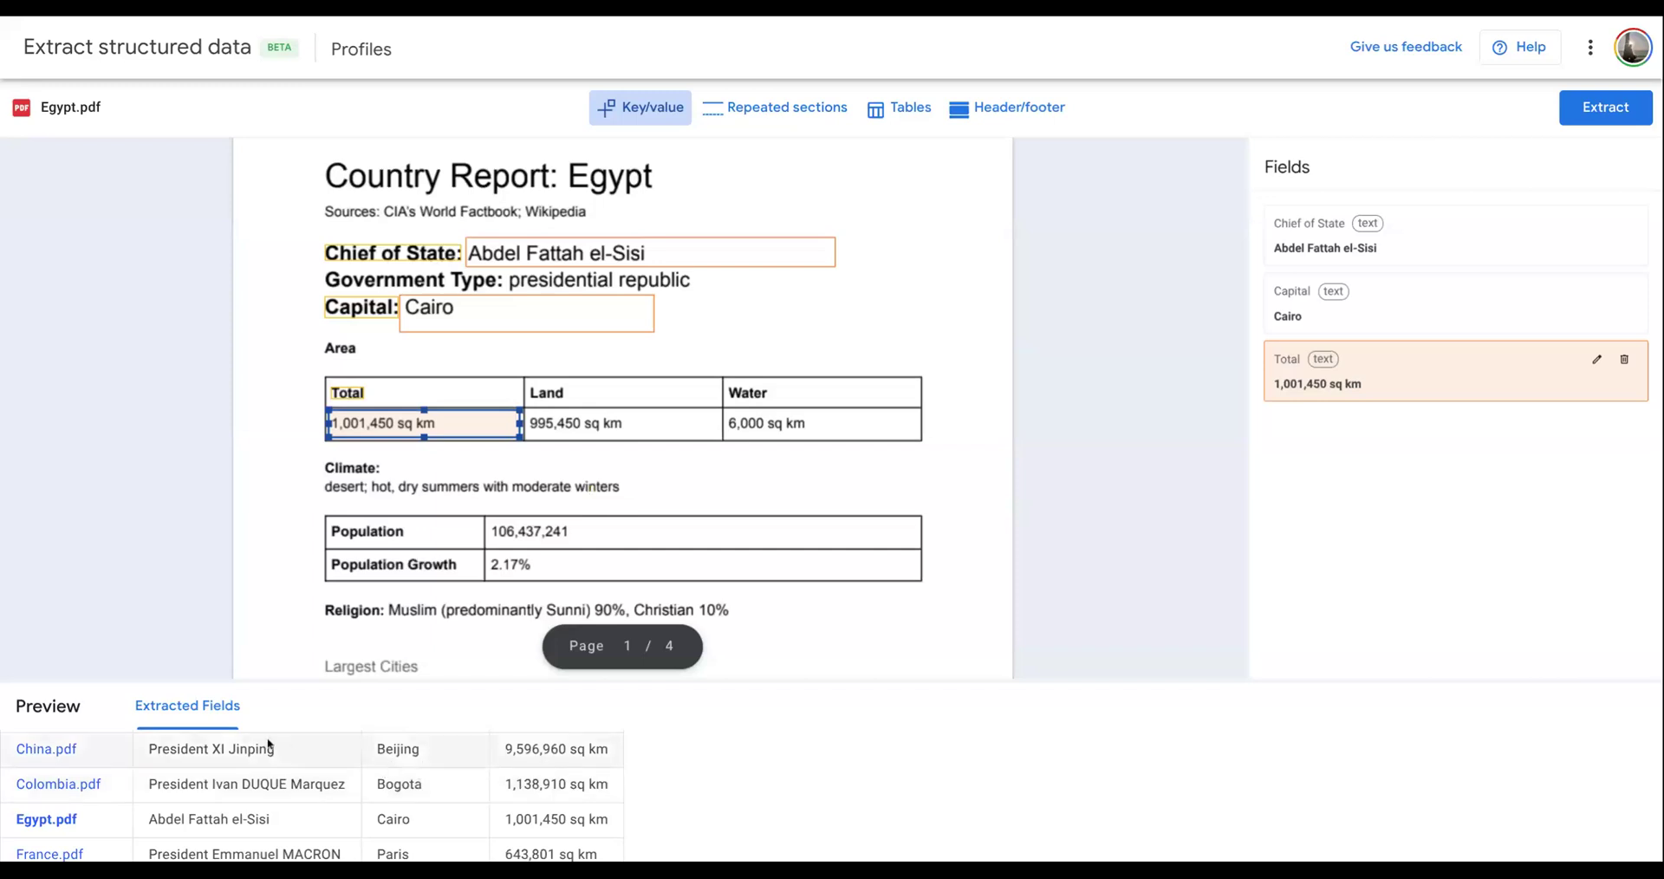
scroll(268, 746, "down", 2)
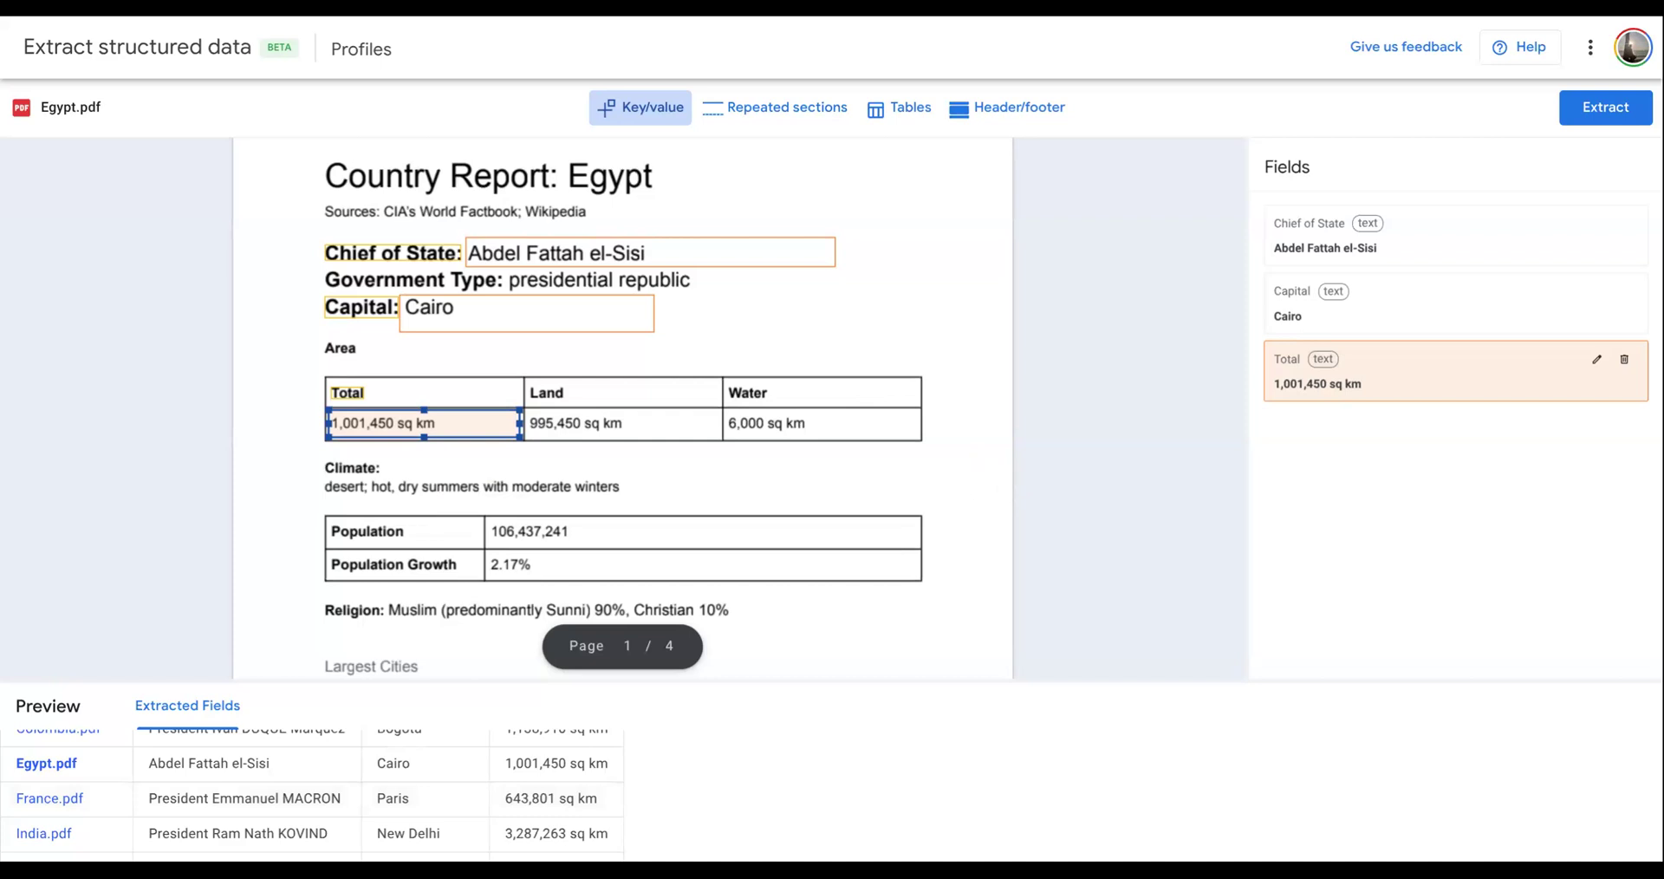
scroll(858, 431, "down", 10)
scroll(815, 423, "up", 8)
- Mark the Largest Cities table on page 1 of Egypt.pdf as a table annotation
scroll(533, 487, "down", 2)
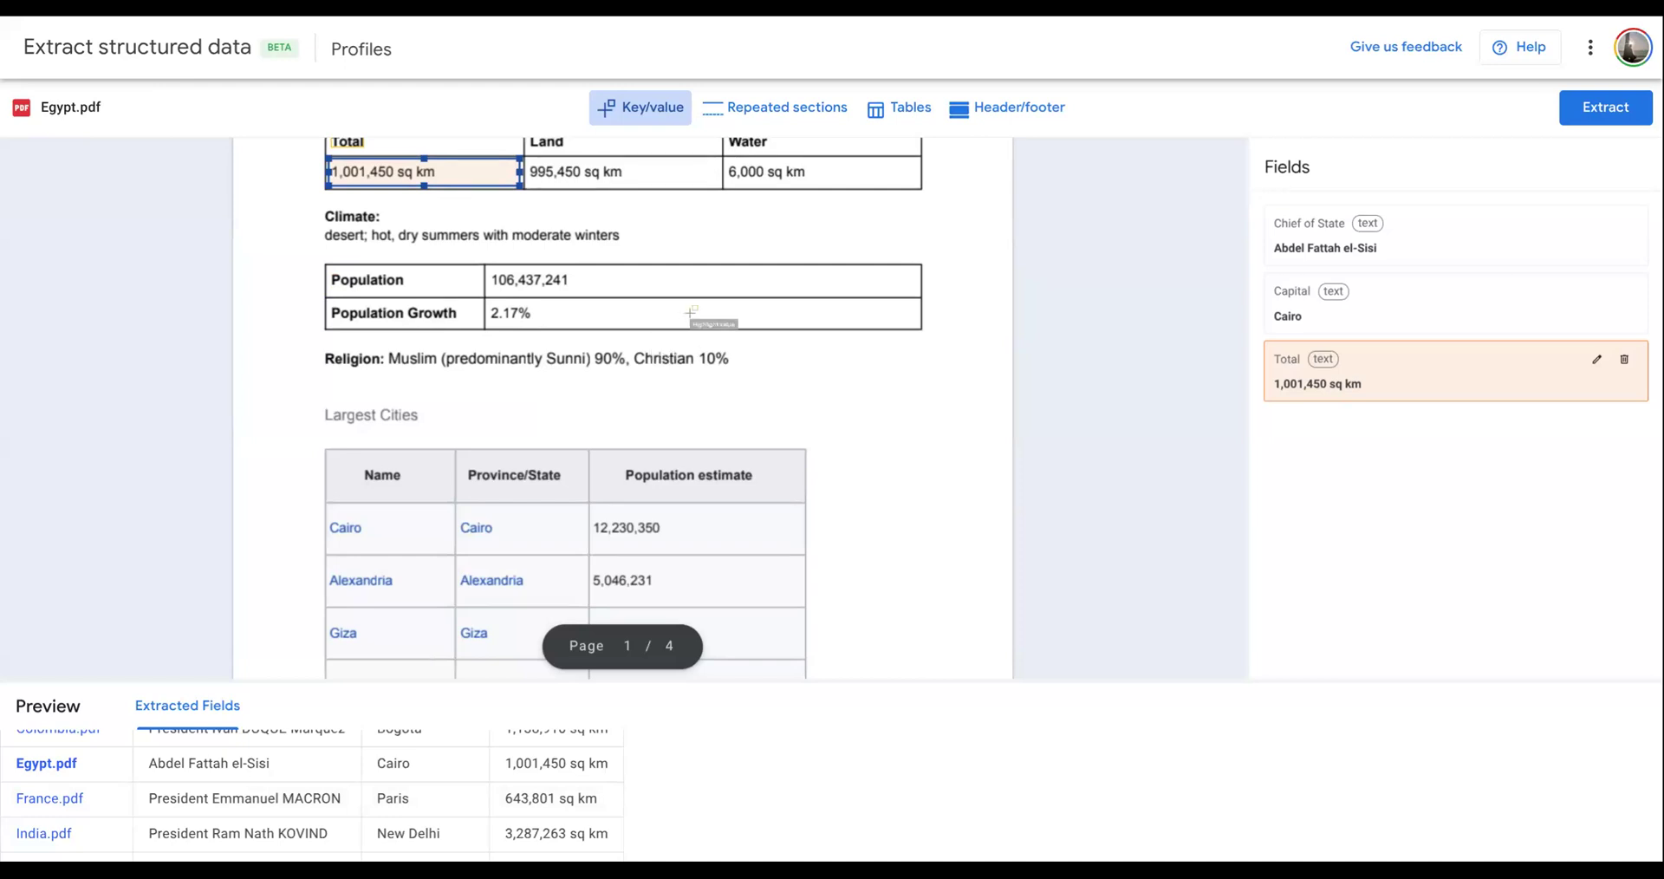
left_click(912, 112)
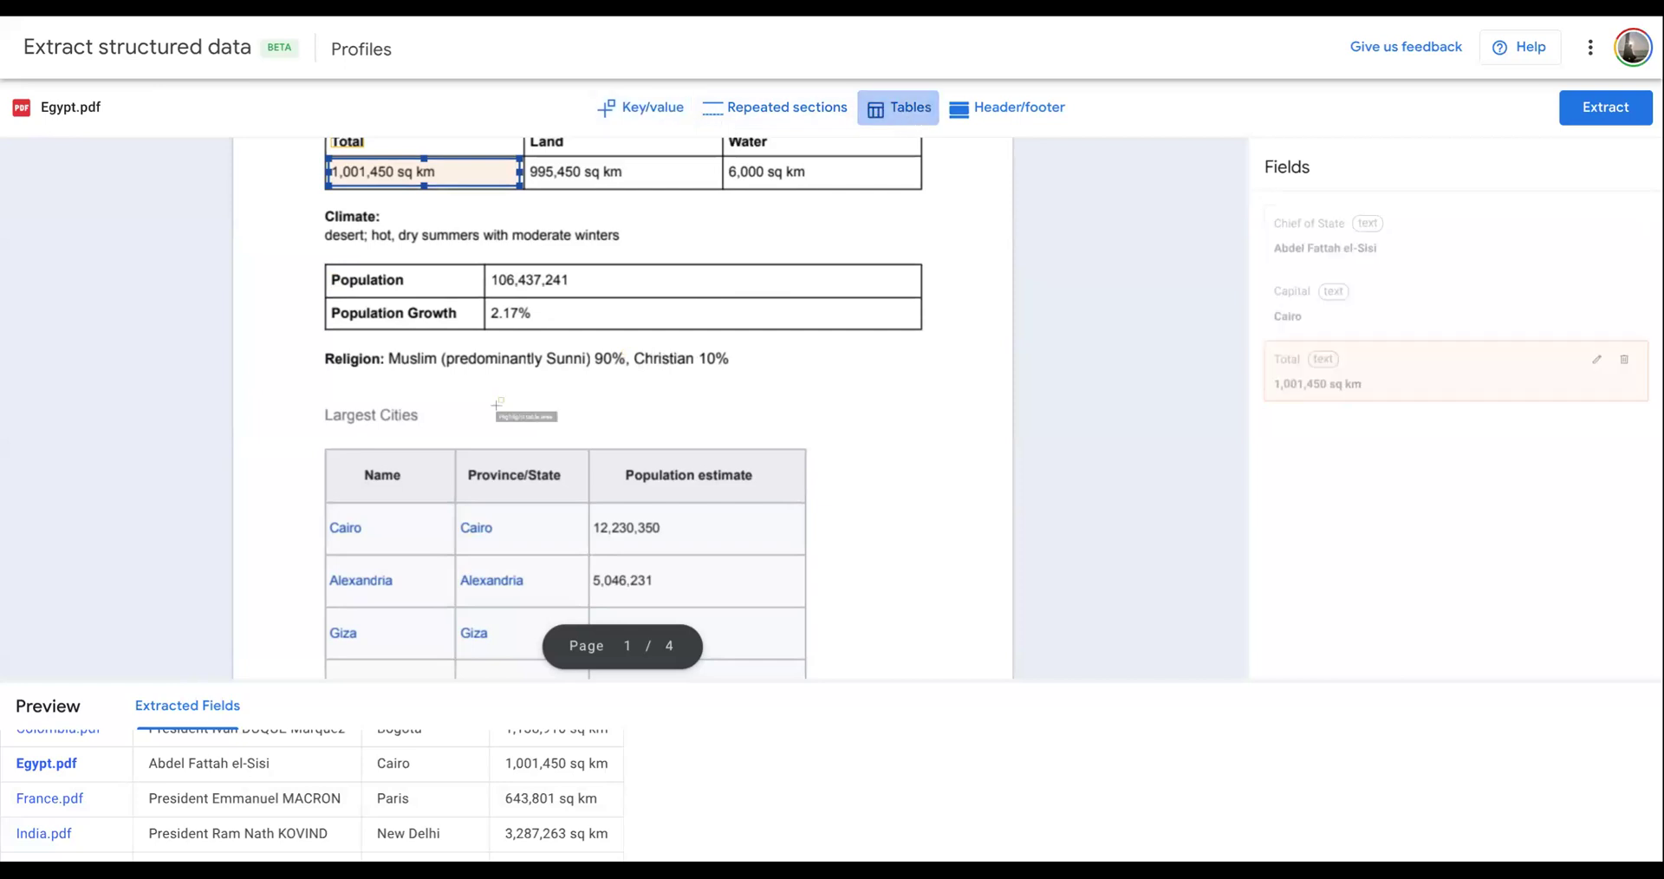
left_click_drag(324, 446, 809, 530)
scroll(666, 597, "down", 1)
scroll(665, 597, "down", 1)
scroll(808, 536, "down", 3)
scroll(810, 527, "down", 4)
scroll(809, 531, "down", 6)
scroll(809, 534, "down", 5)
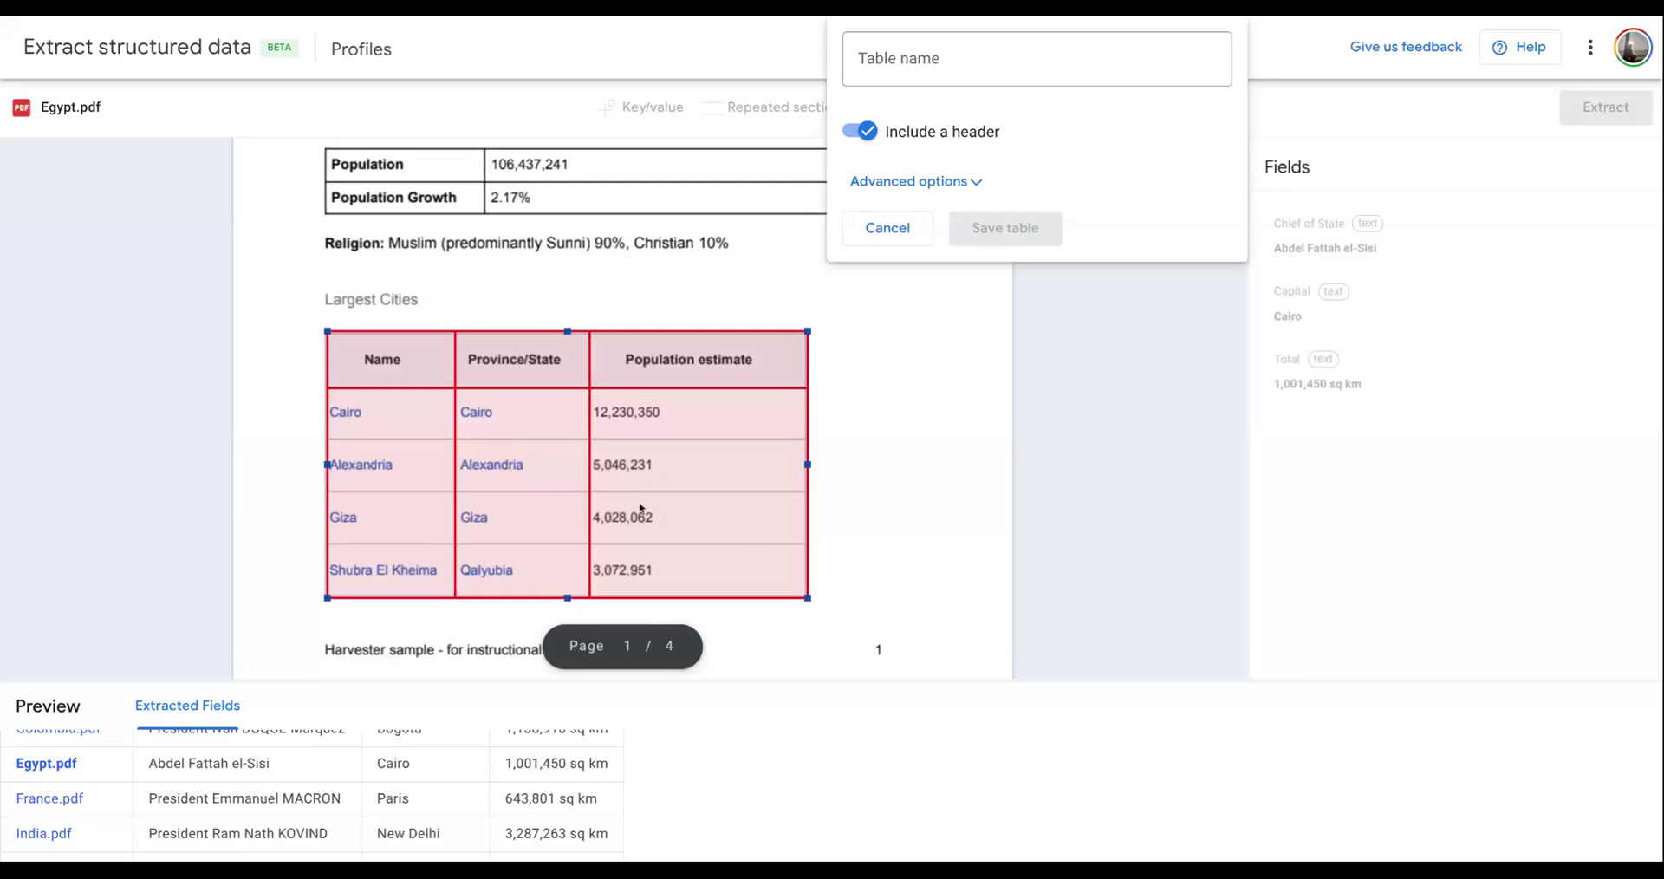
- Extend the table annotation across the pages down to the last city row, Arish, on page 3
scroll(641, 509, "down", 5)
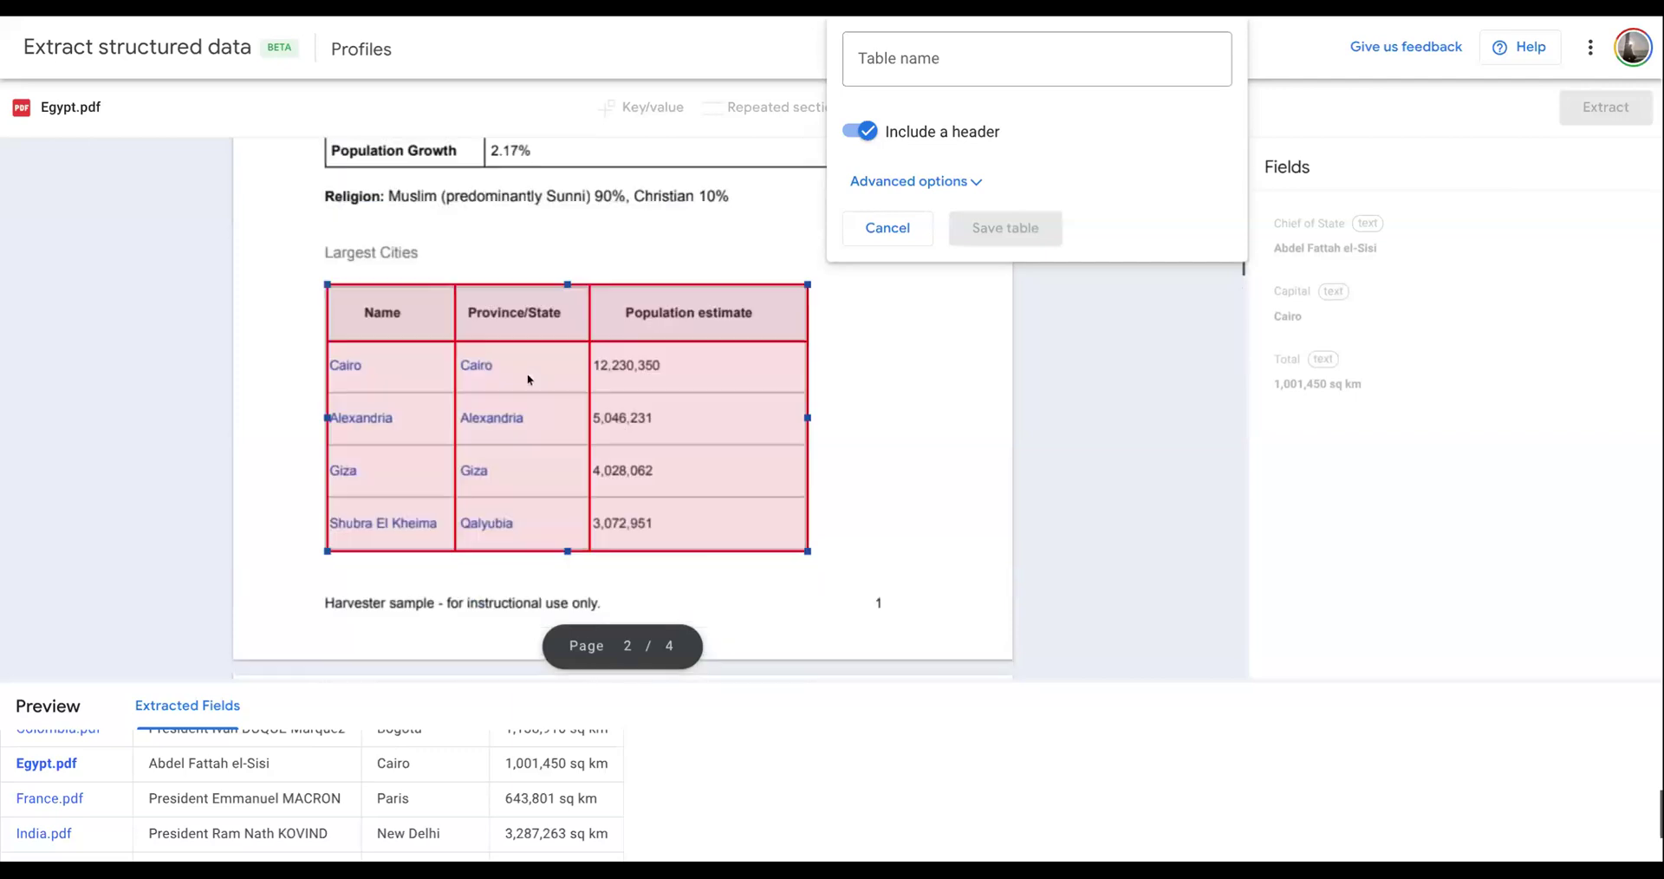
scroll(559, 434, "down", 2)
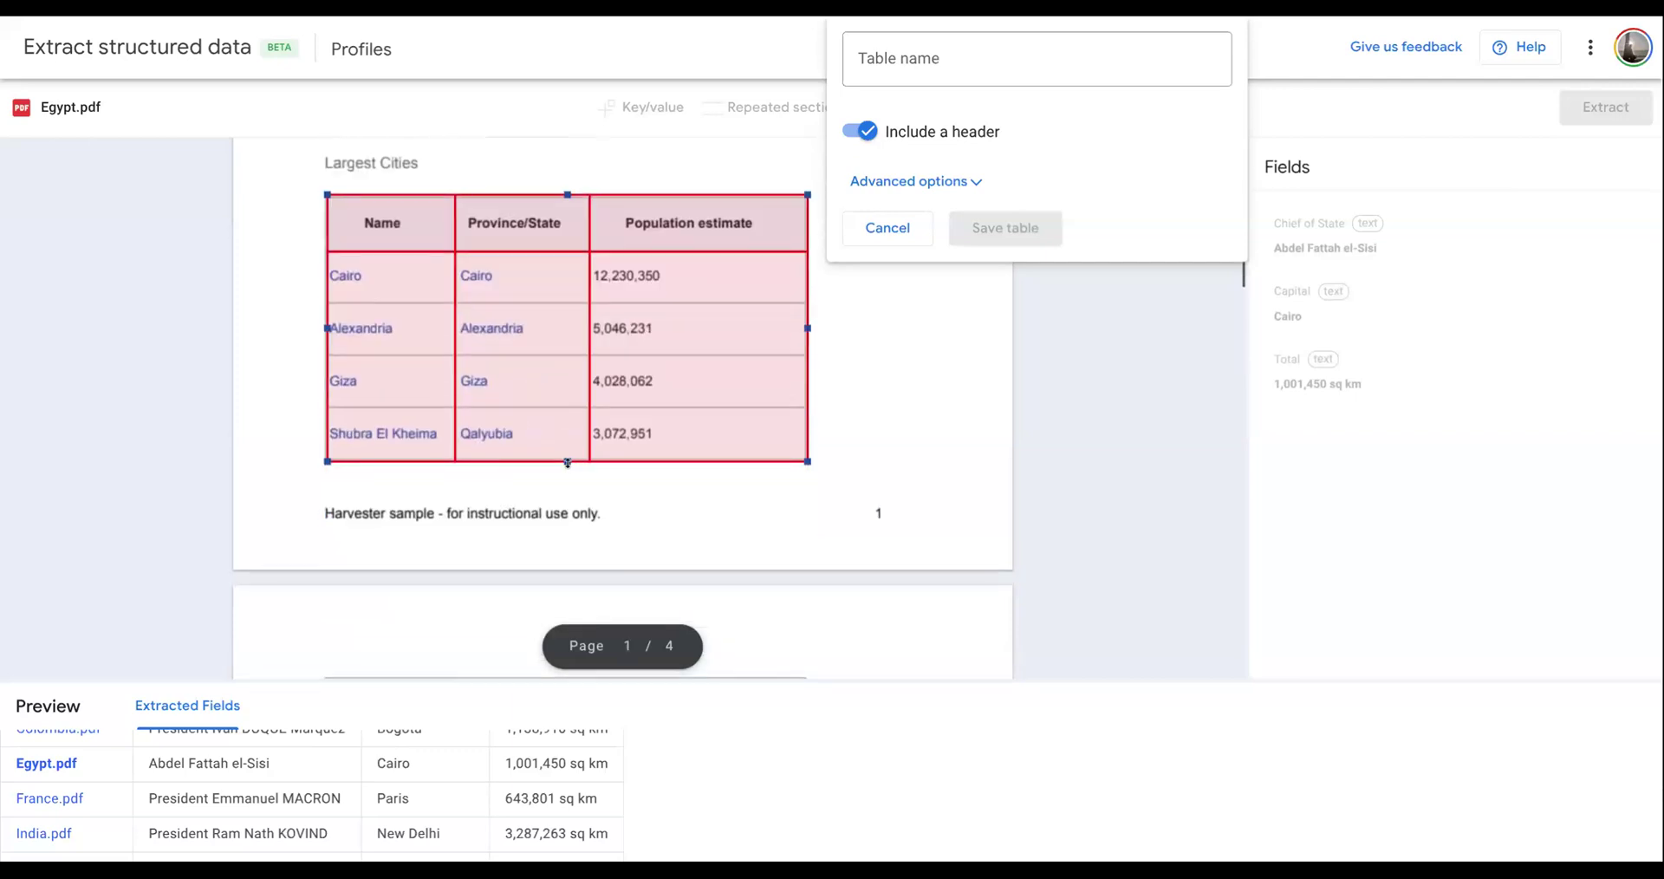
mouse_move(568, 504)
left_mouse_down()
mouse_move(555, 587)
mouse_move(586, 507)
left_mouse_up()
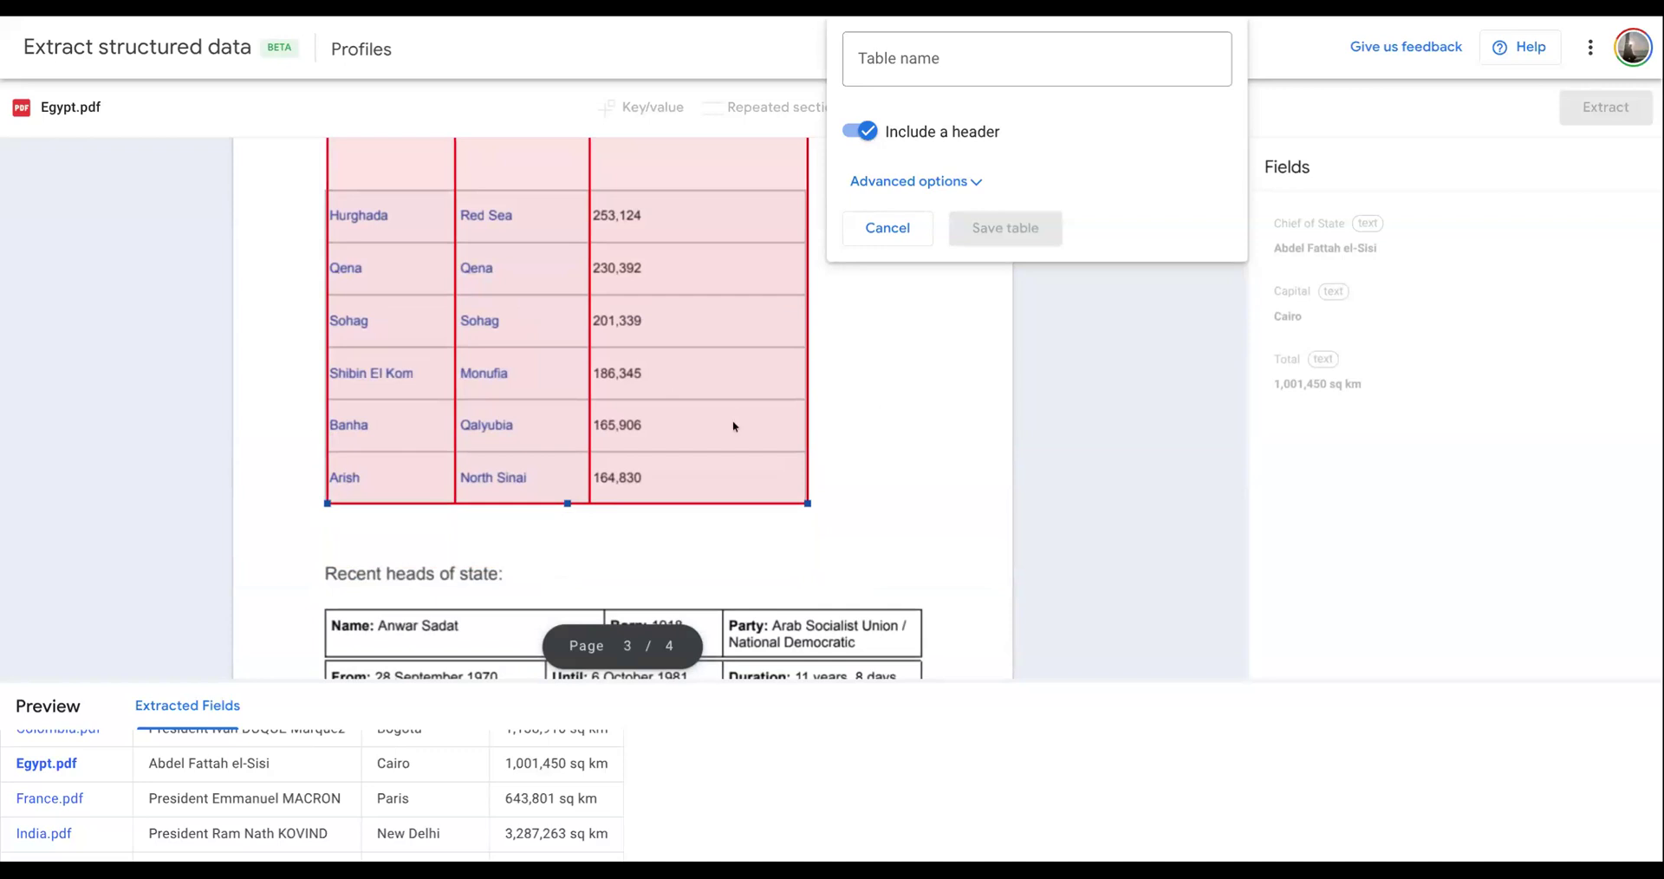
- Insert two extra column separators between the Province/State and Population estimate columns of the marked table
scroll(734, 426, "up", 7)
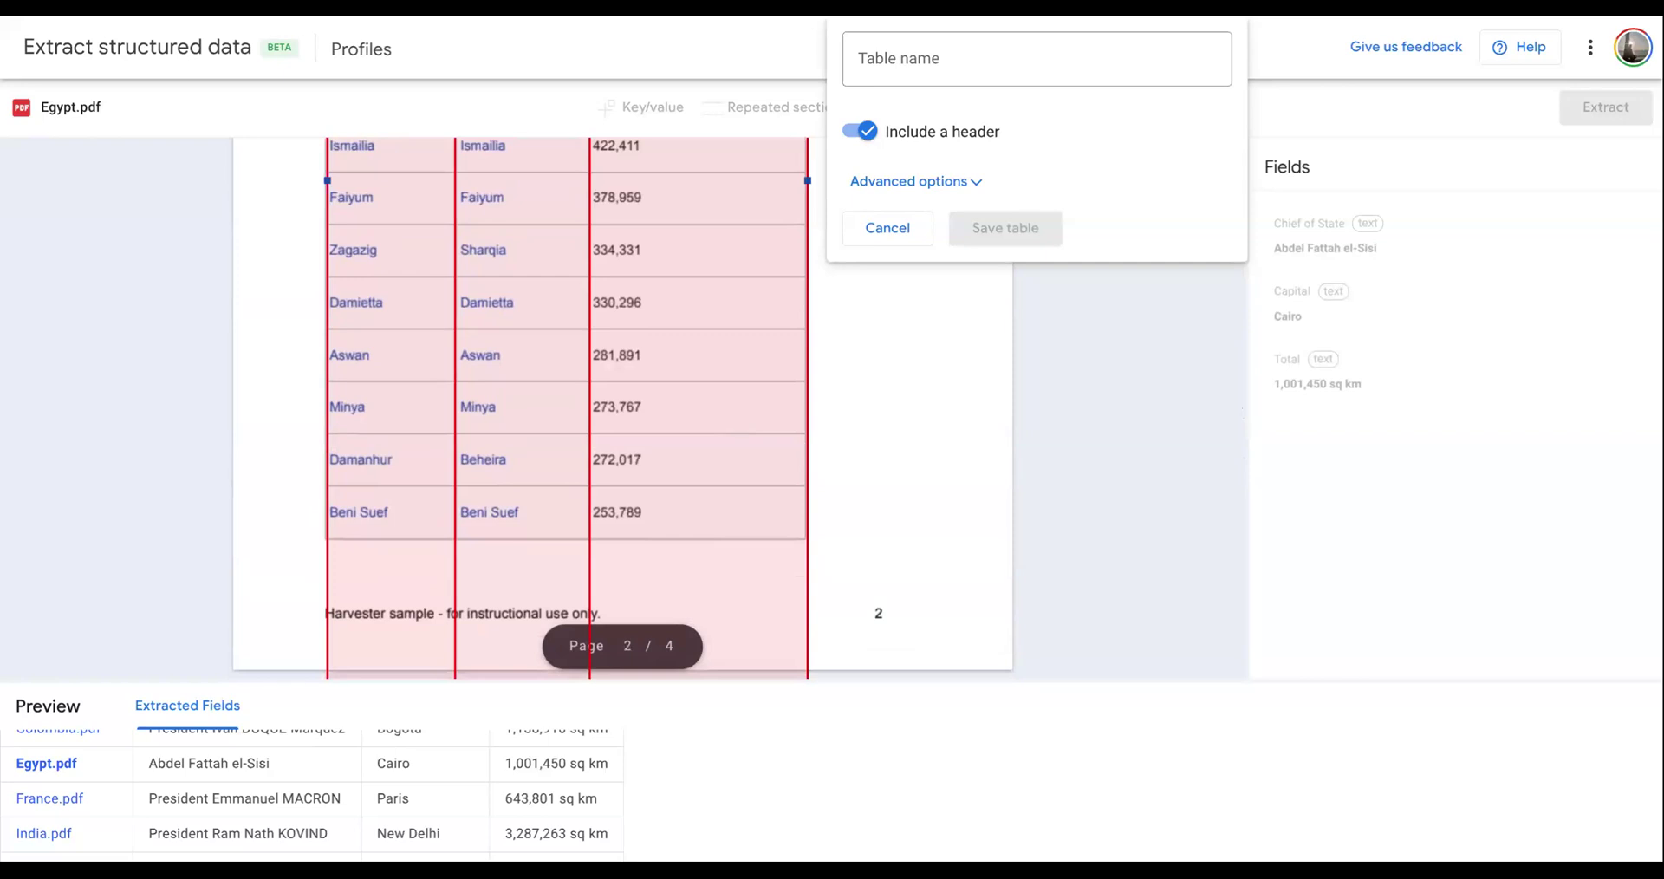
right_click(590, 206)
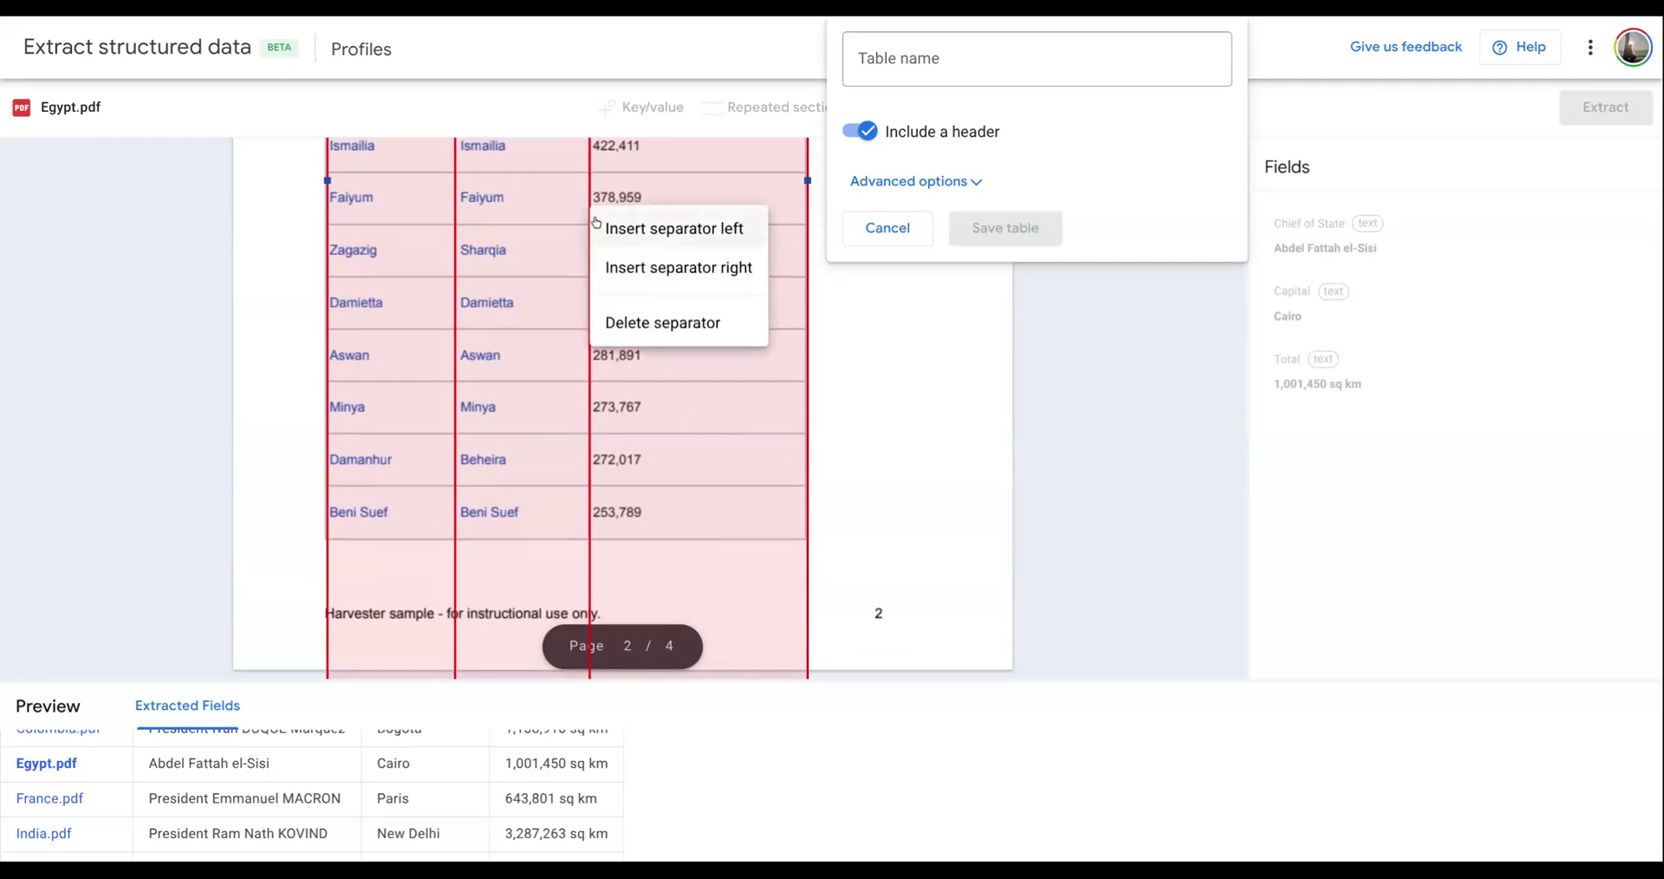
left_click(694, 237)
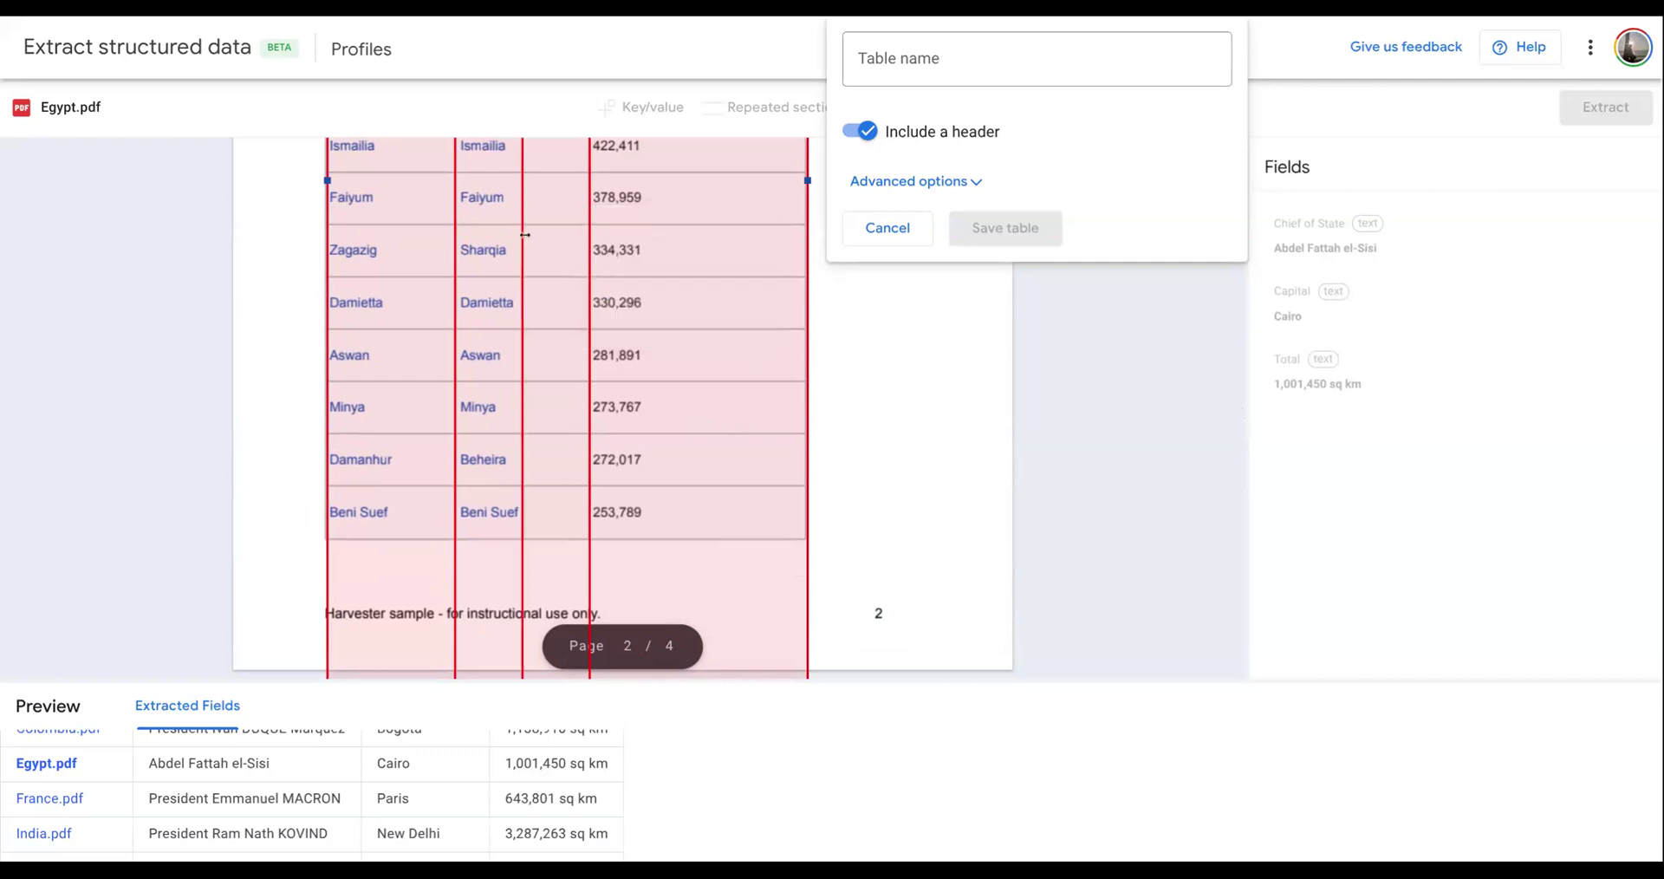
right_click(524, 234)
left_click(621, 302)
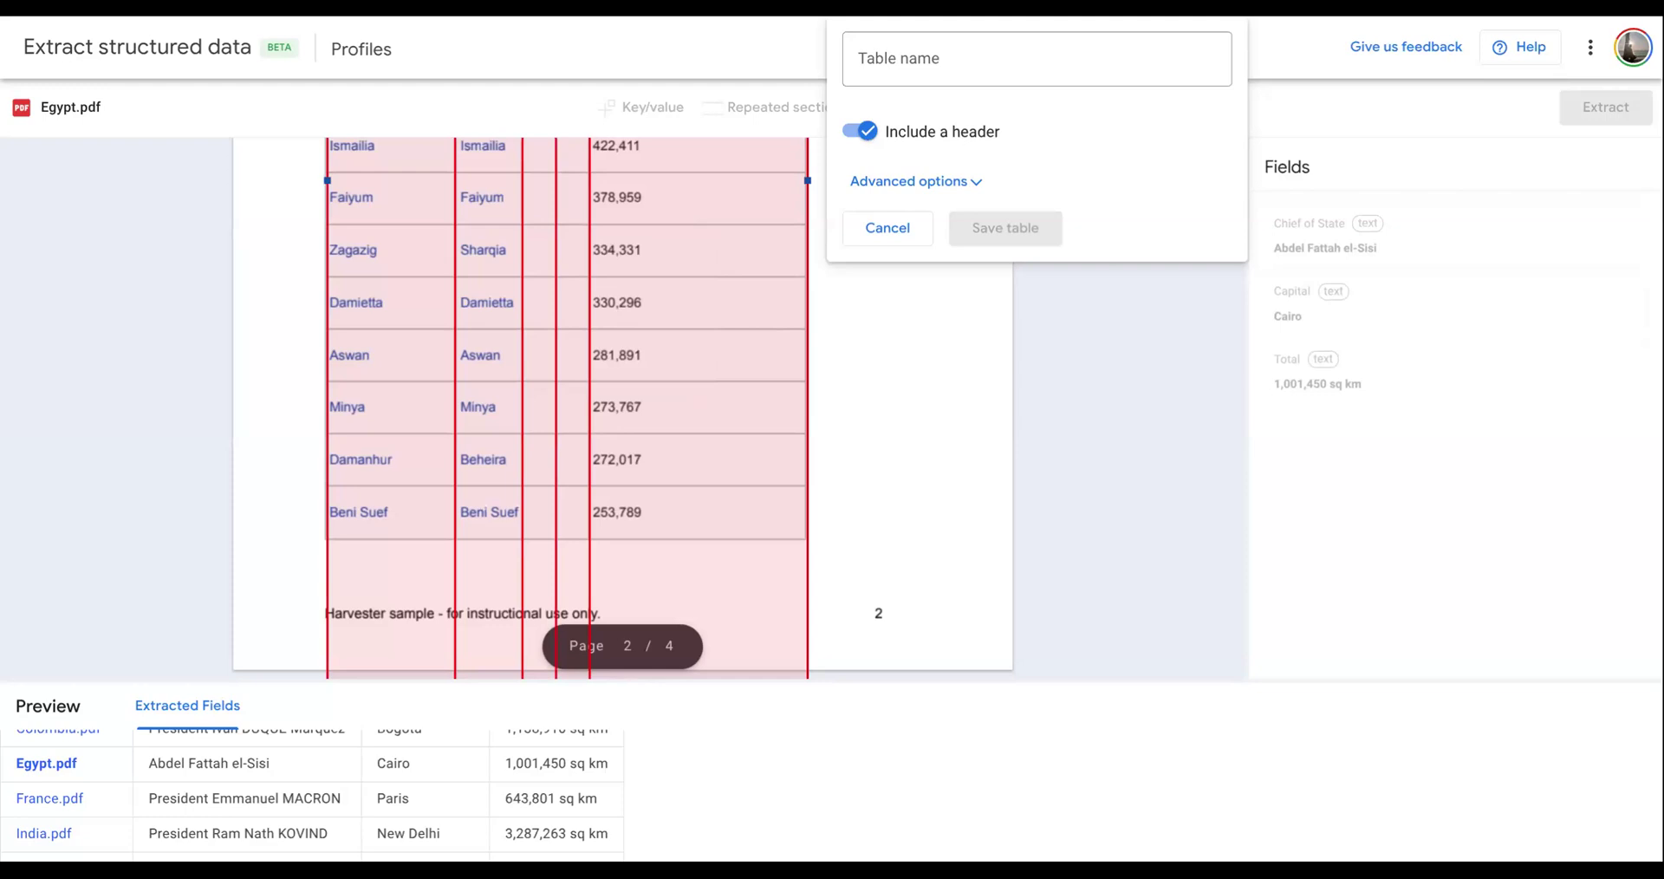
- Delete the two extra column separators from the marked table
right_click(556, 273)
left_click(607, 387)
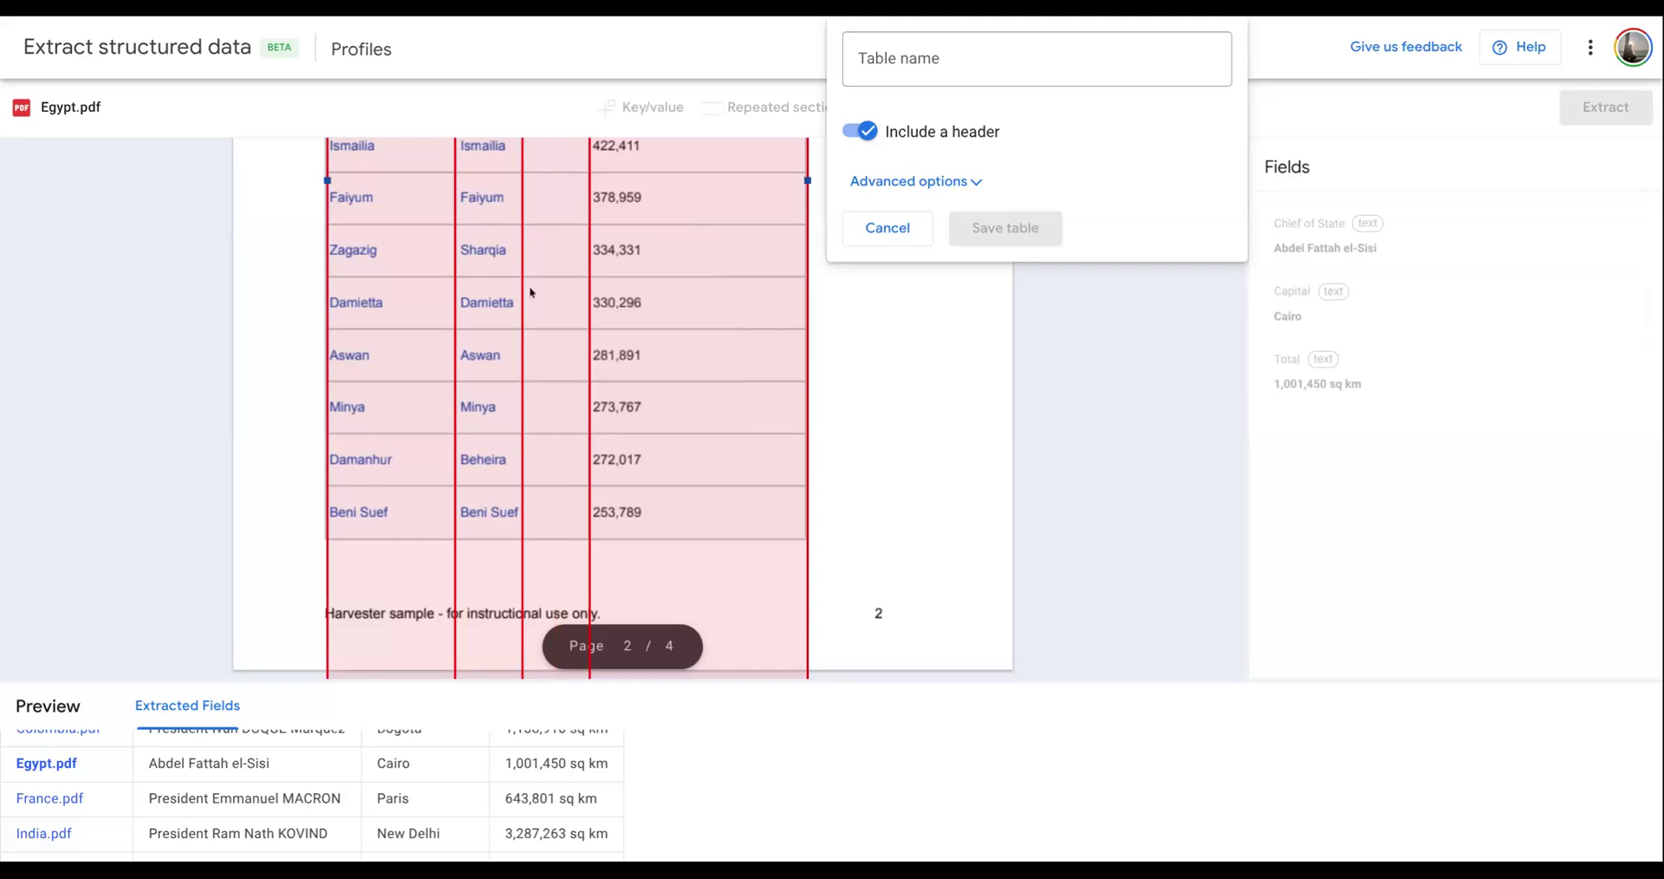
right_click(525, 283)
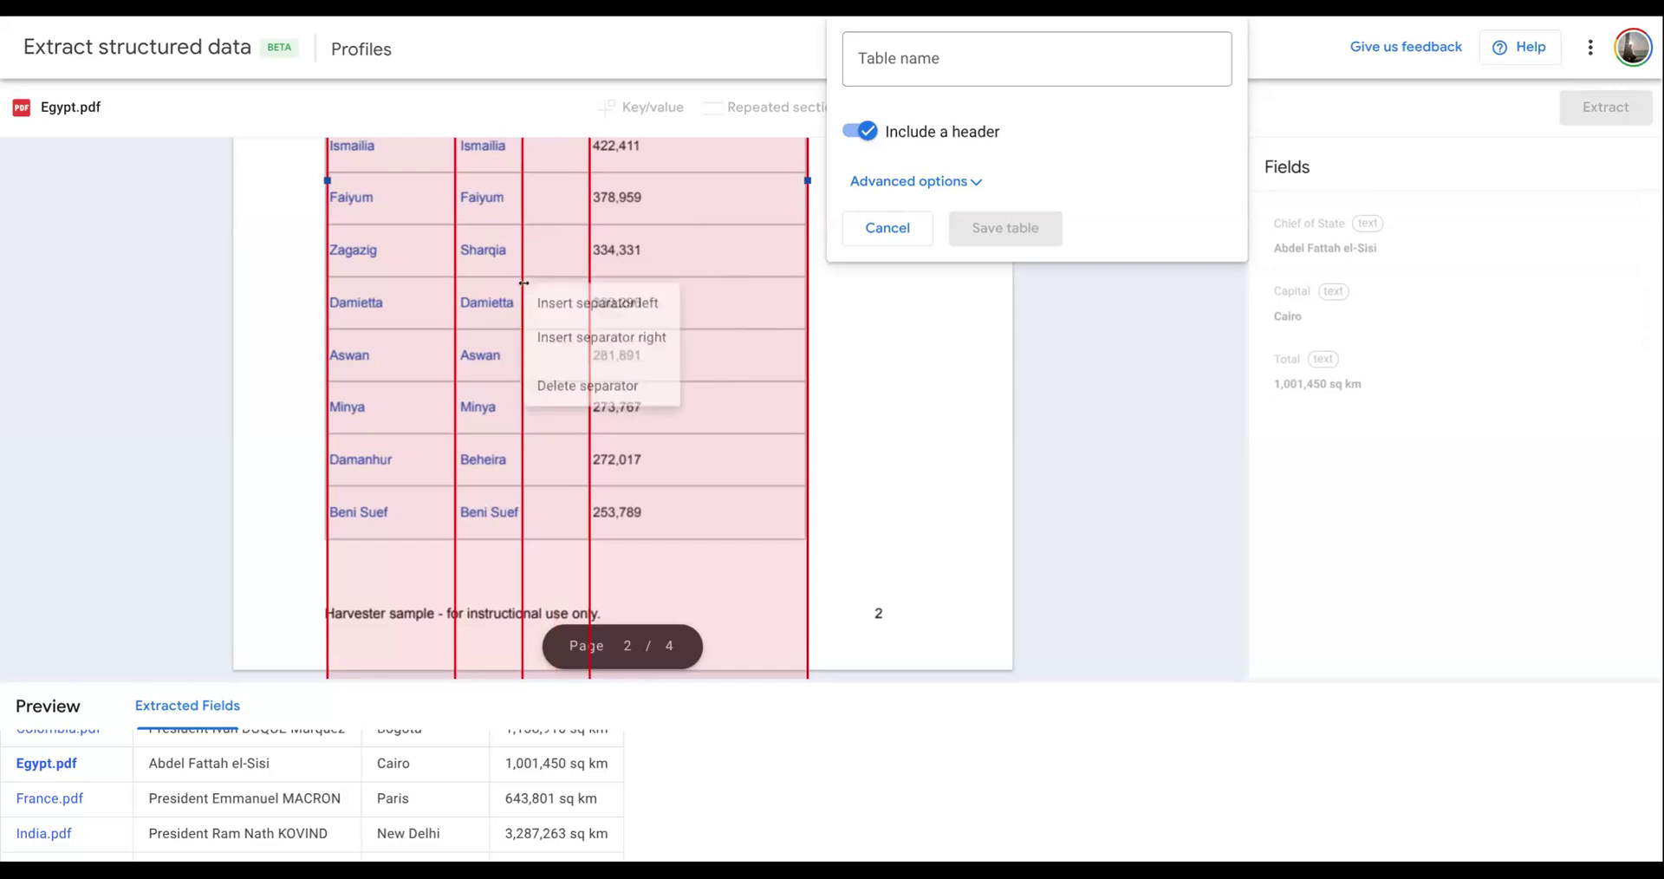
left_click(592, 398)
- Name the table annotation Largest cities and save it with a header included
scroll(684, 297, "up", 3)
scroll(685, 297, "up", 5)
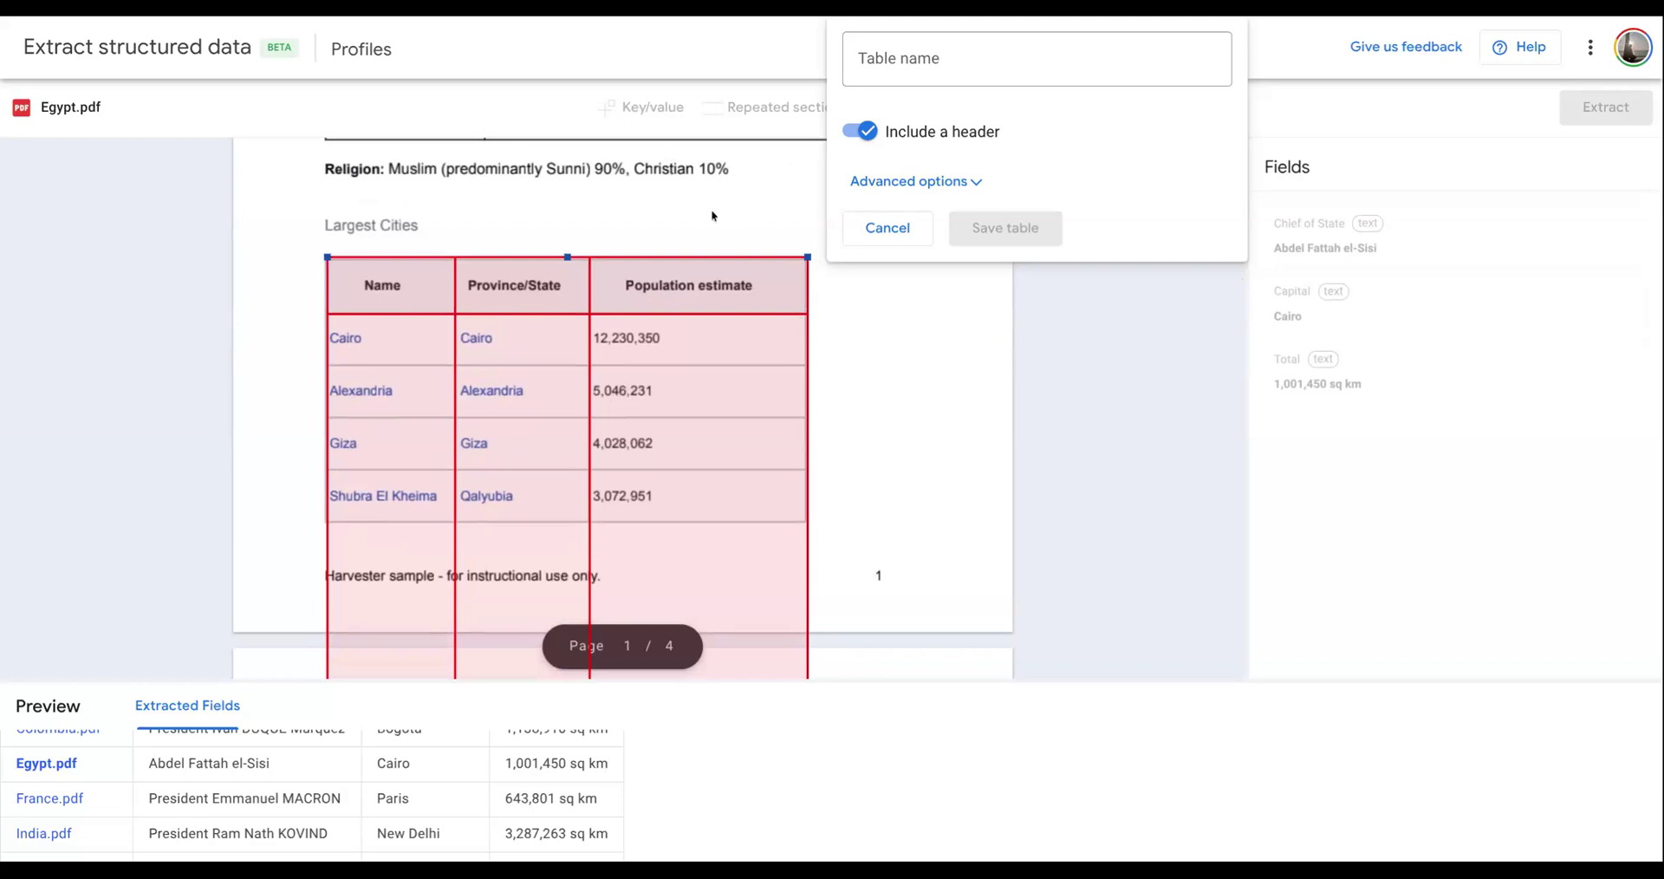
left_click(919, 62)
type("Largest cities")
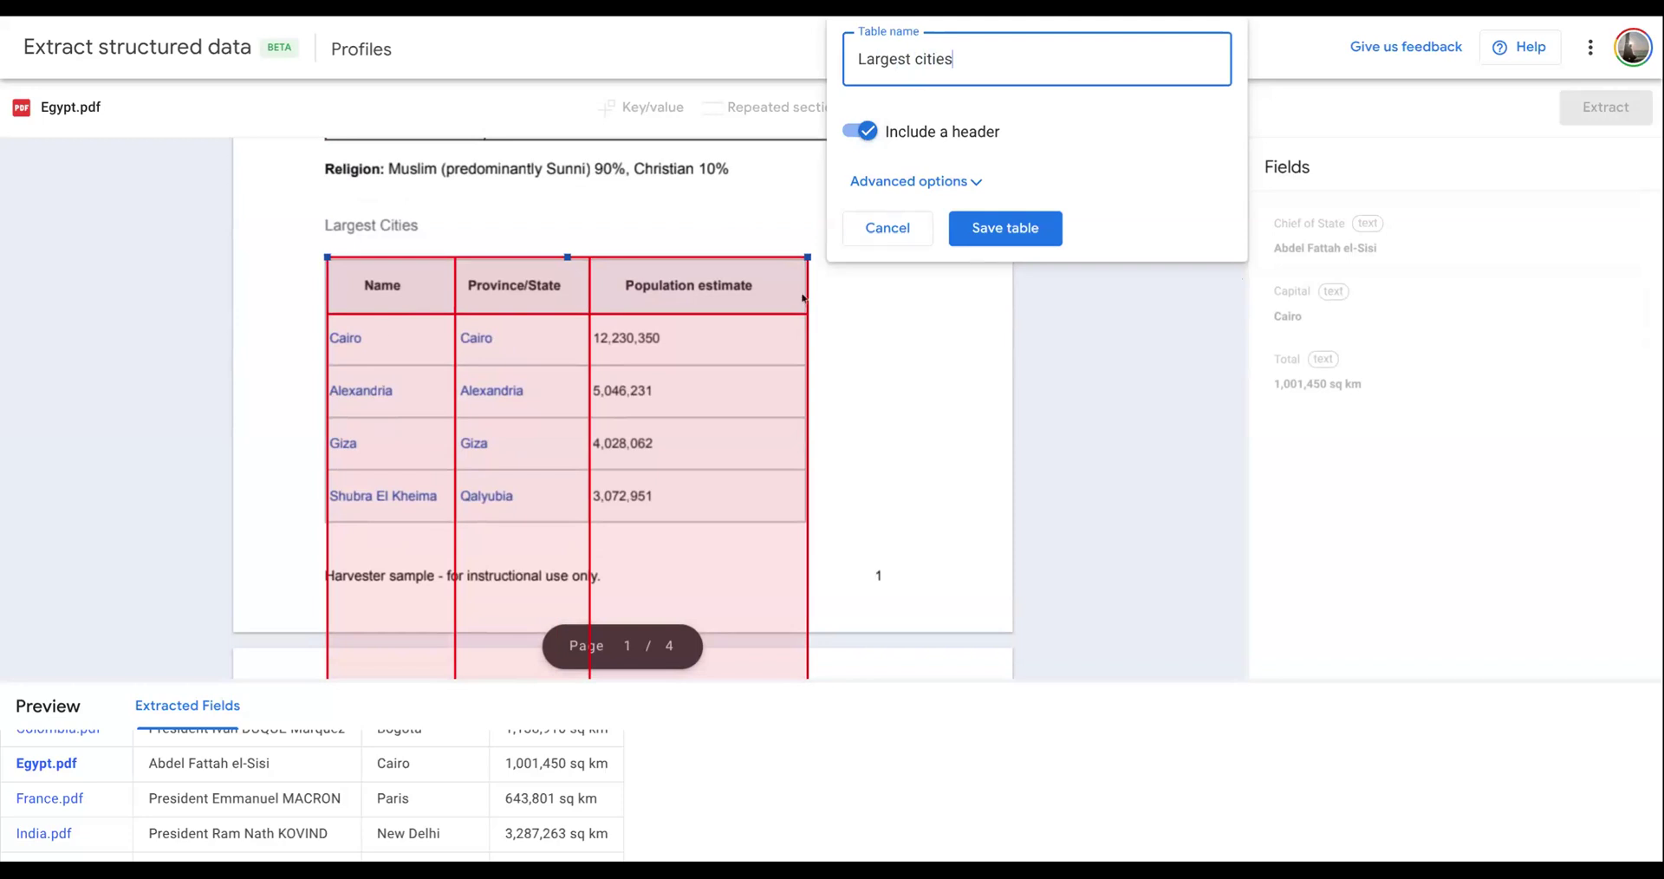
left_click(964, 232)
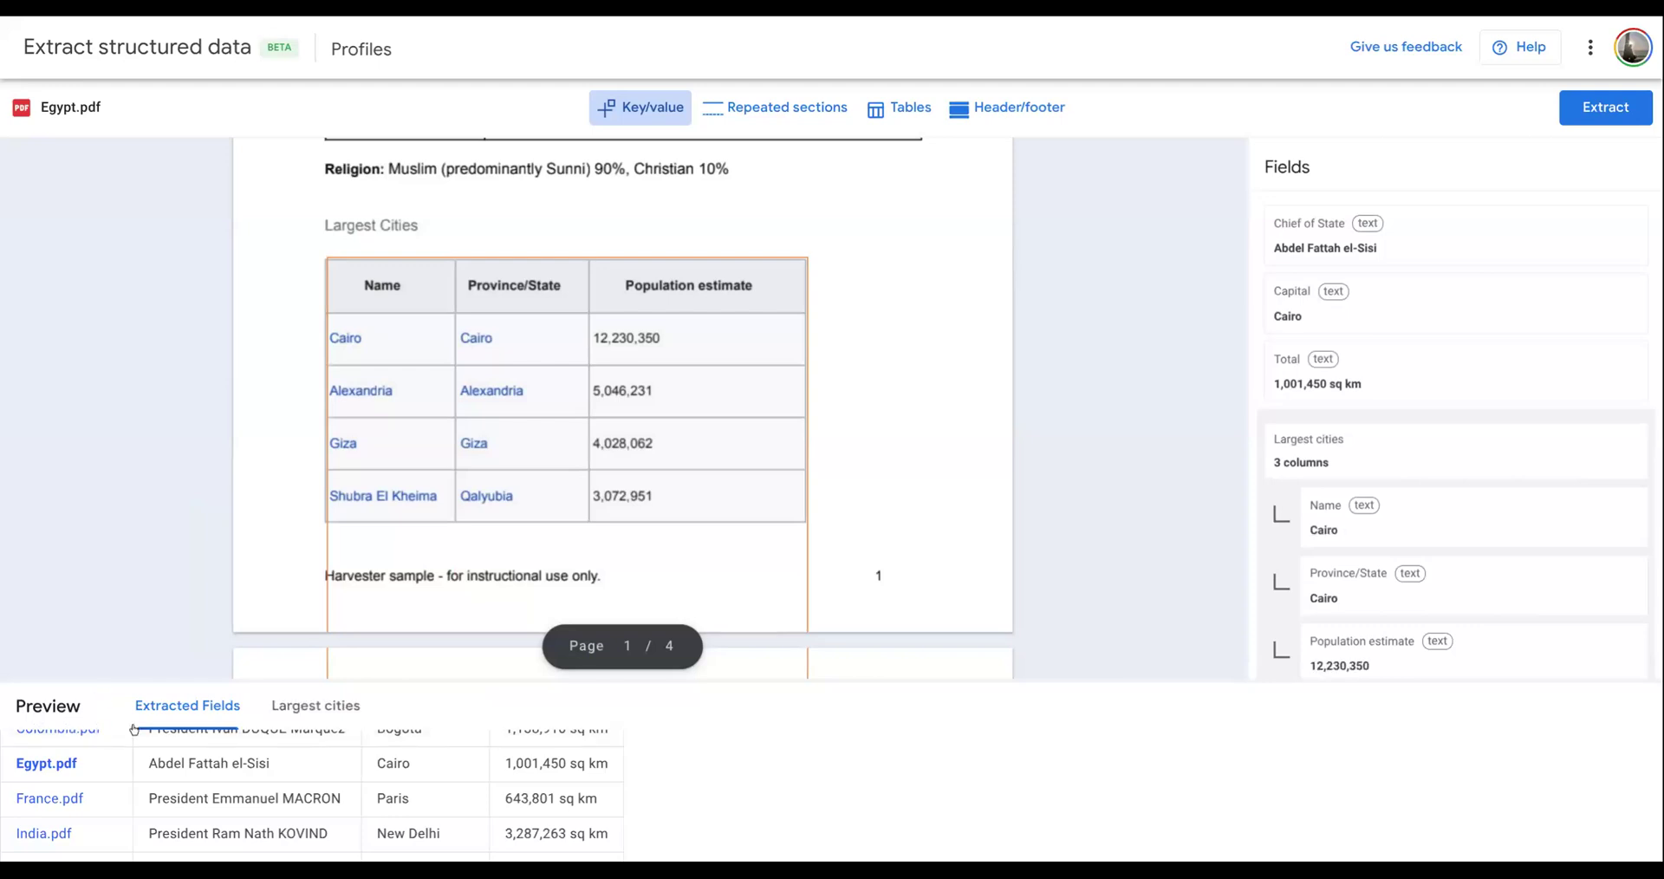
- Examine the extracted Largest cities data for every country document in an enlarged preview, then shrink the preview again
scroll(197, 745, "up", 2)
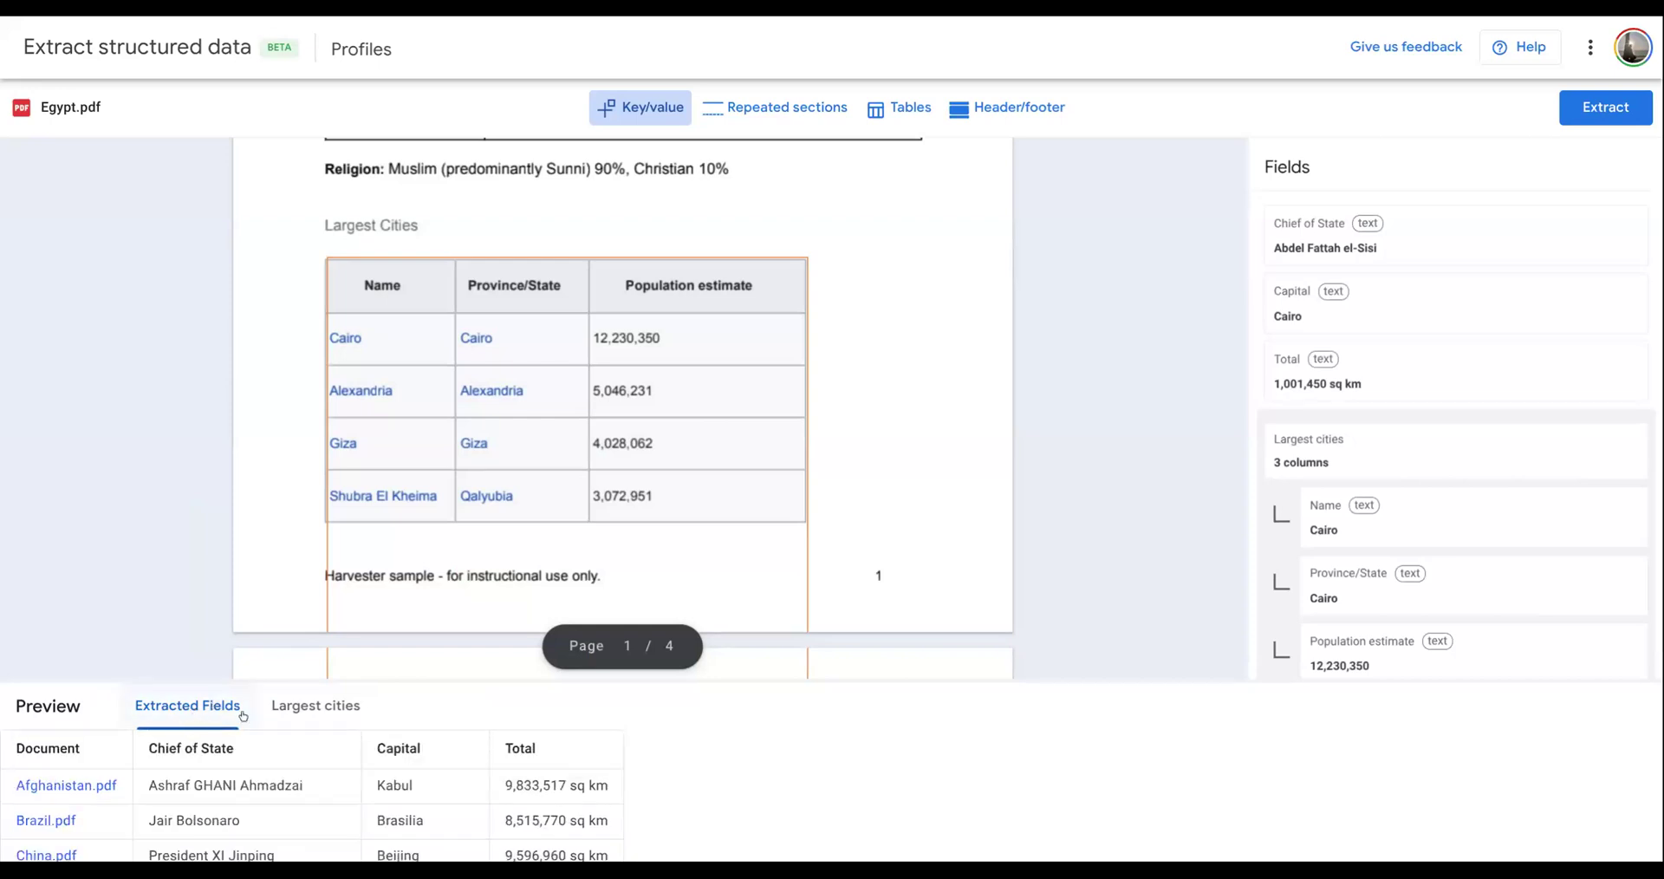
left_click(338, 716)
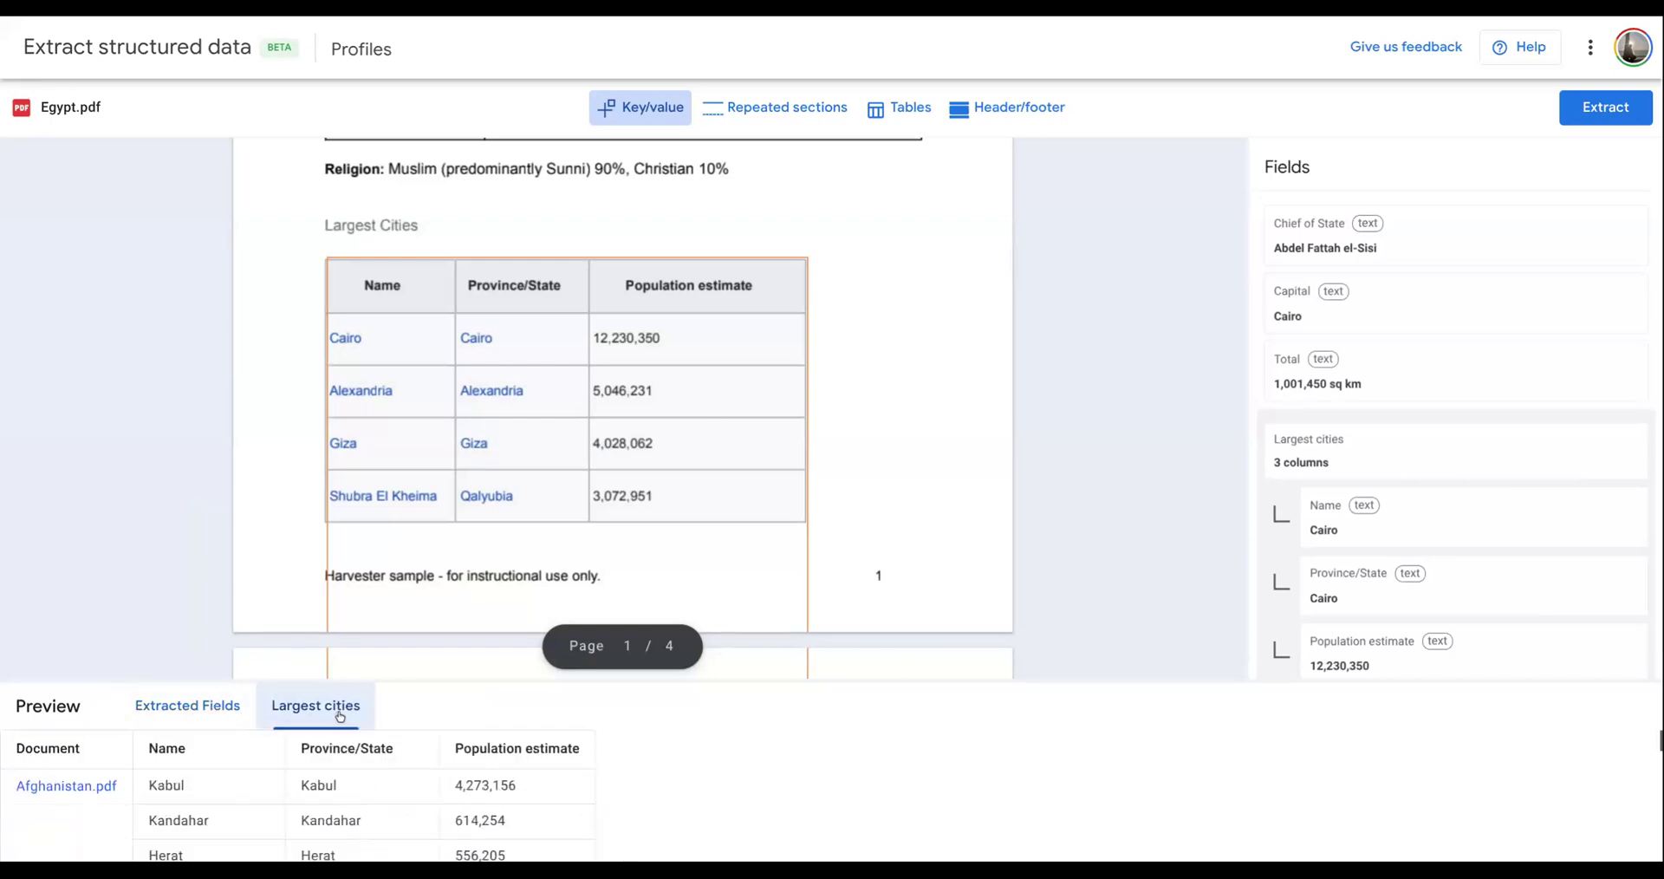
scroll(440, 773, "down", 1)
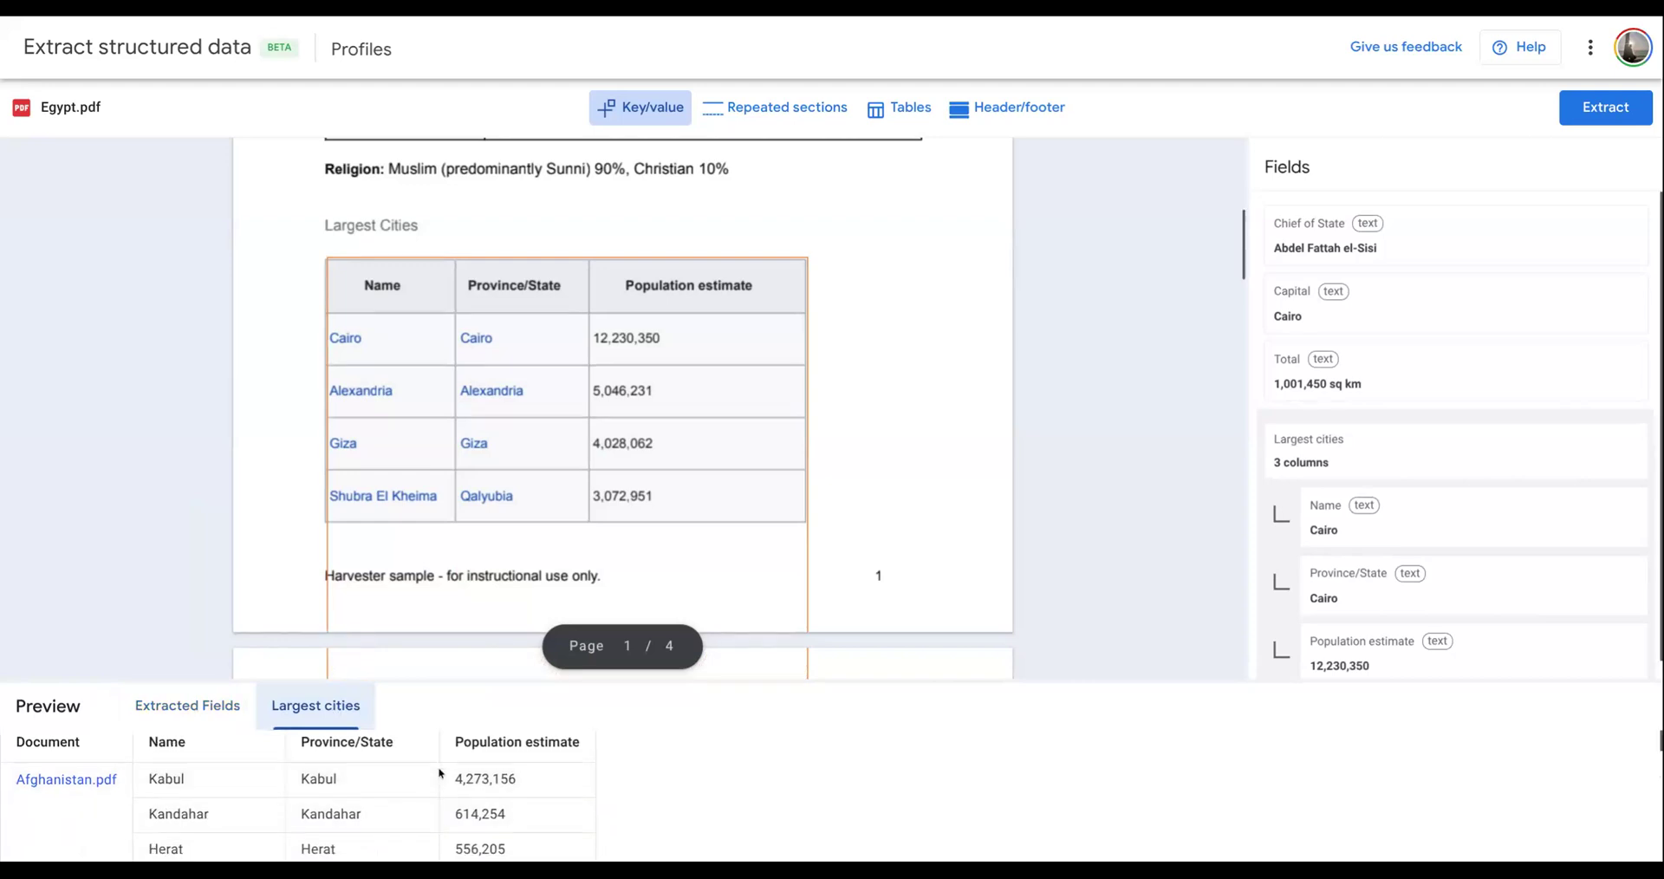
scroll(439, 774, "down", 1)
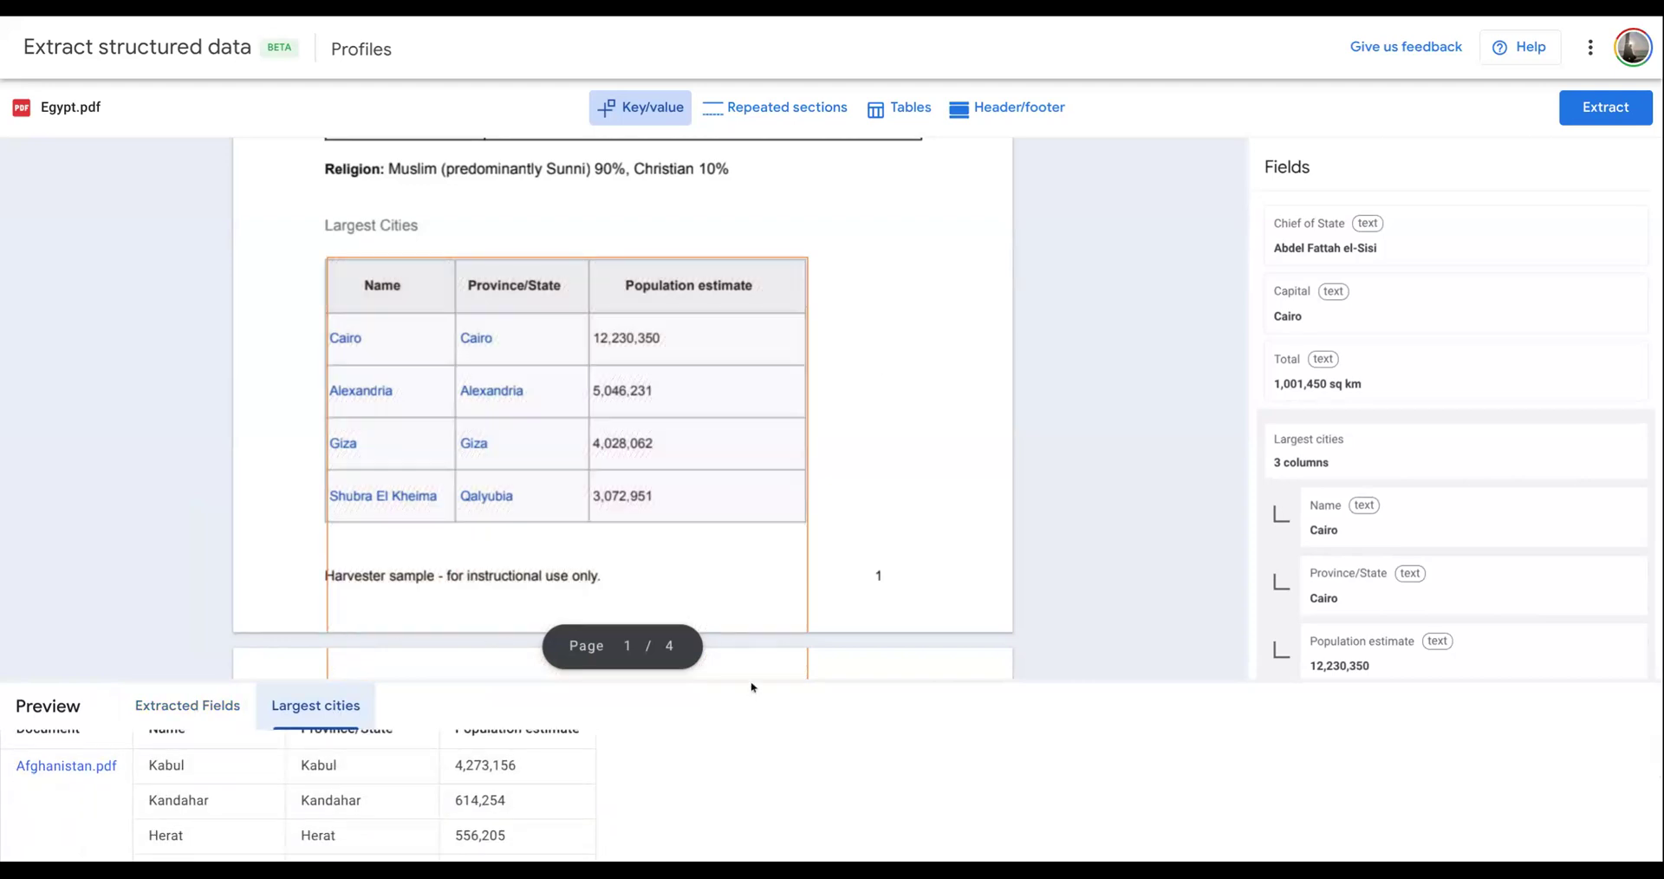
left_click_drag(752, 680, 752, 475)
scroll(7, 626, "up", 2)
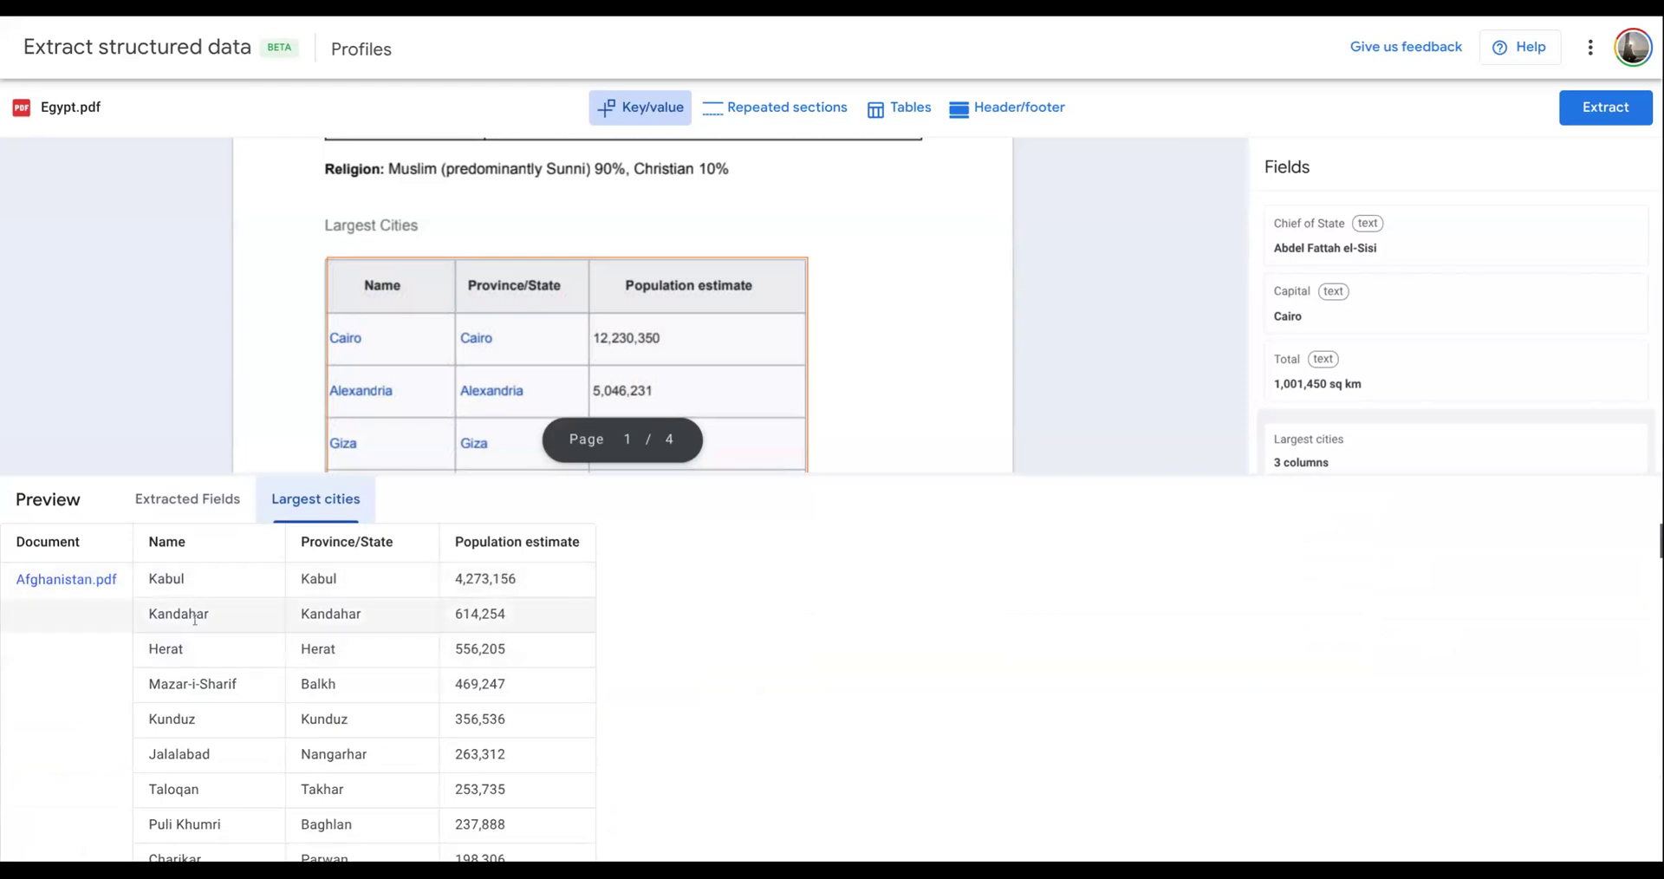
scroll(107, 621, "down", 2)
scroll(105, 624, "down", 10)
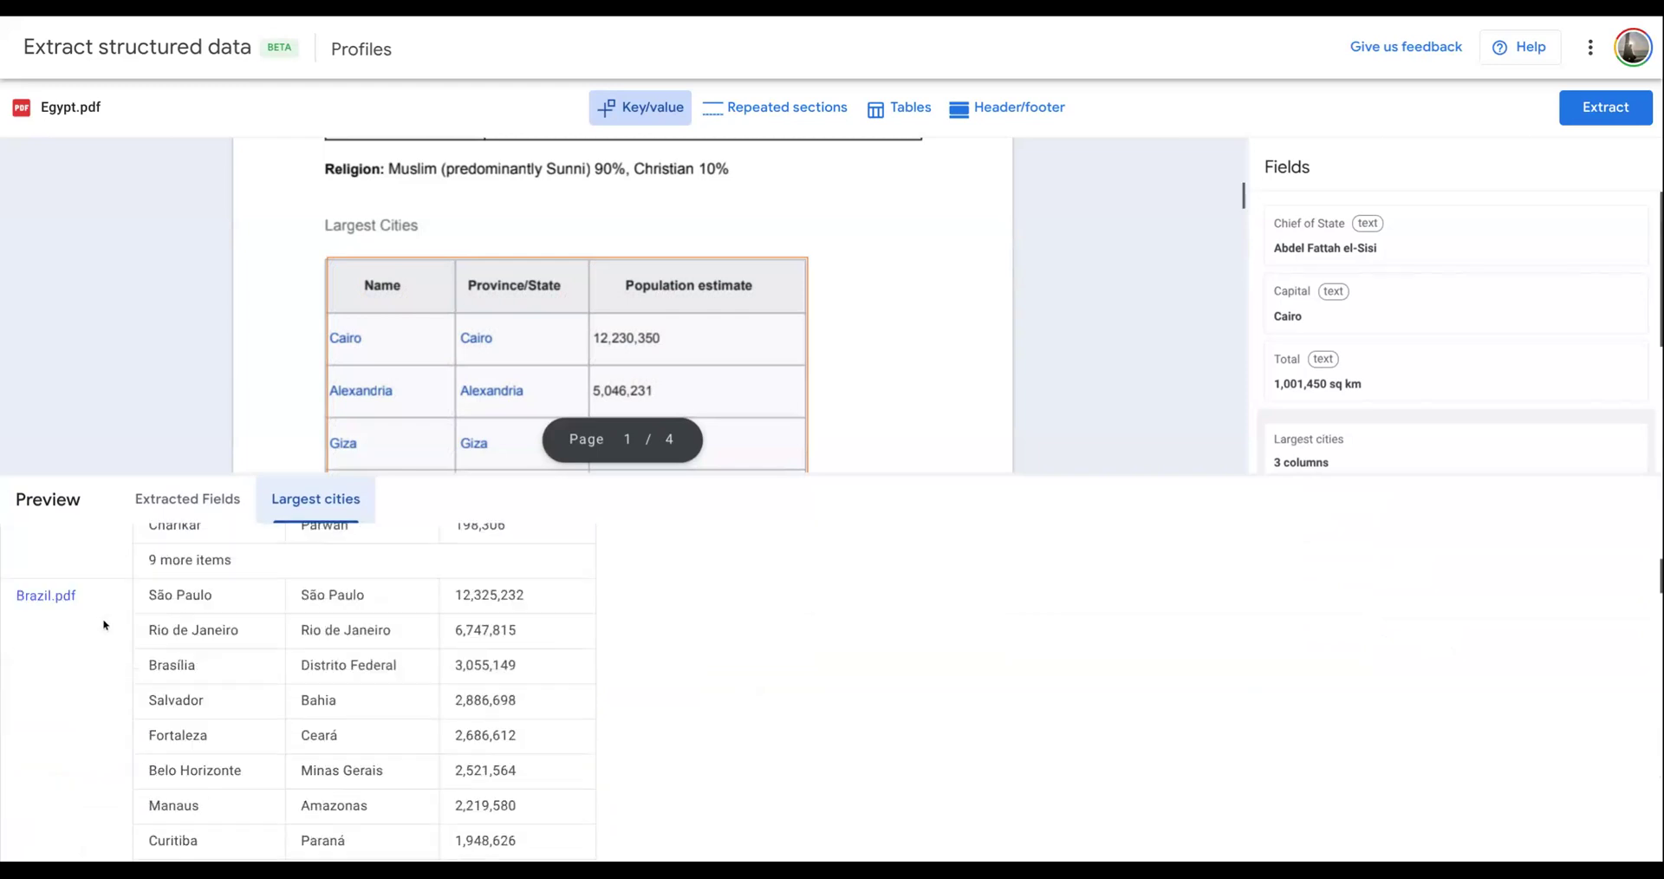
scroll(104, 624, "down", 10)
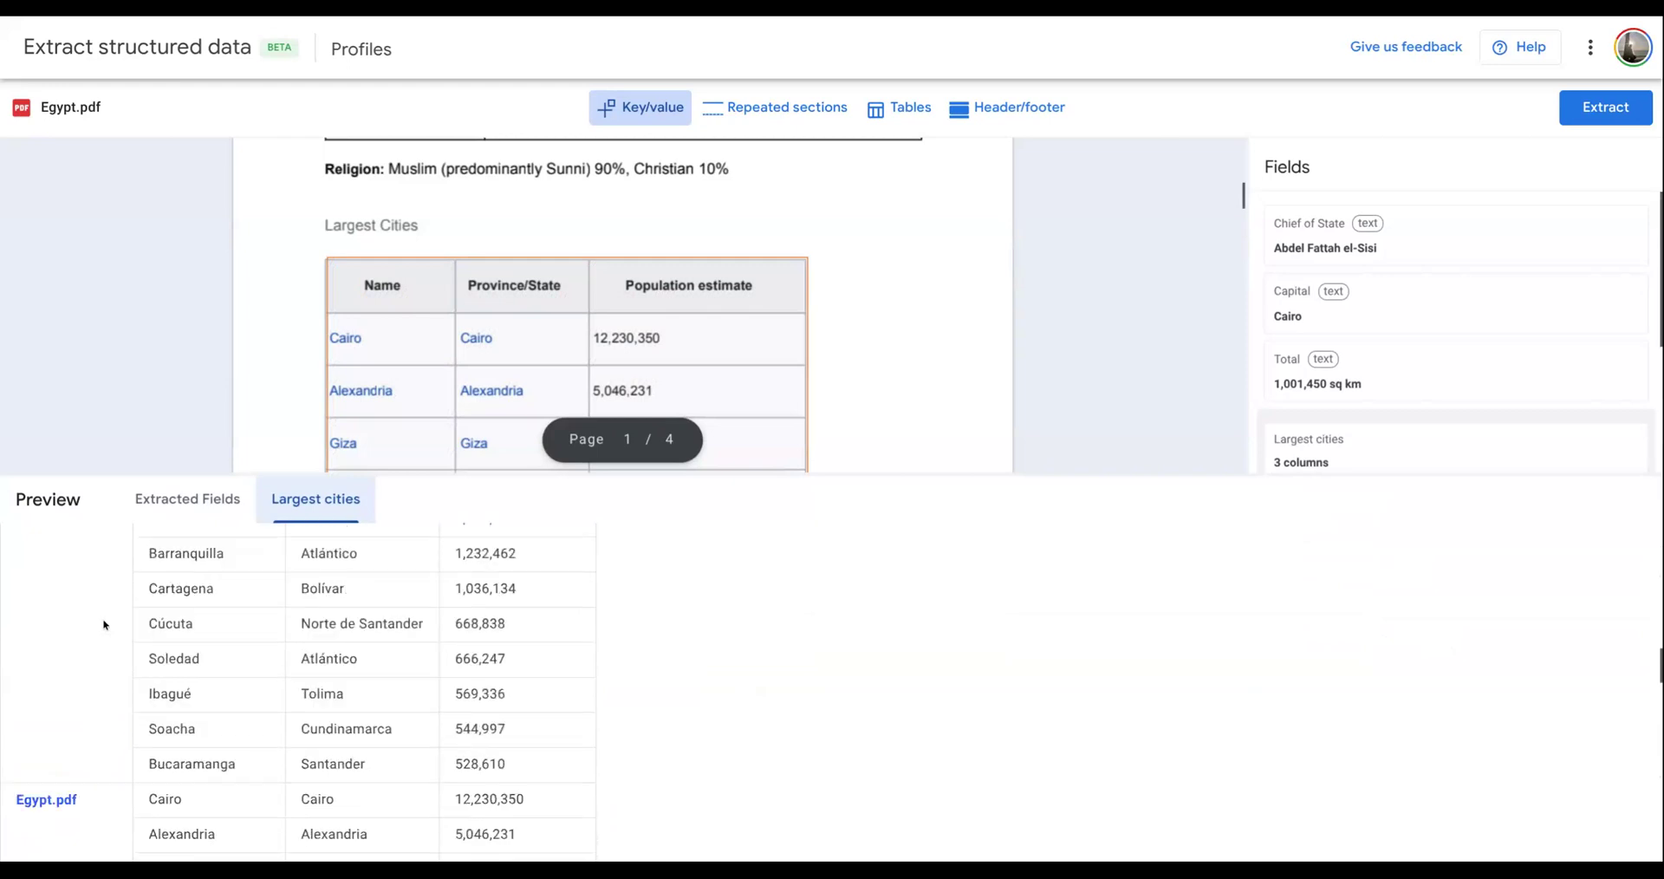
scroll(102, 617, "down", 1)
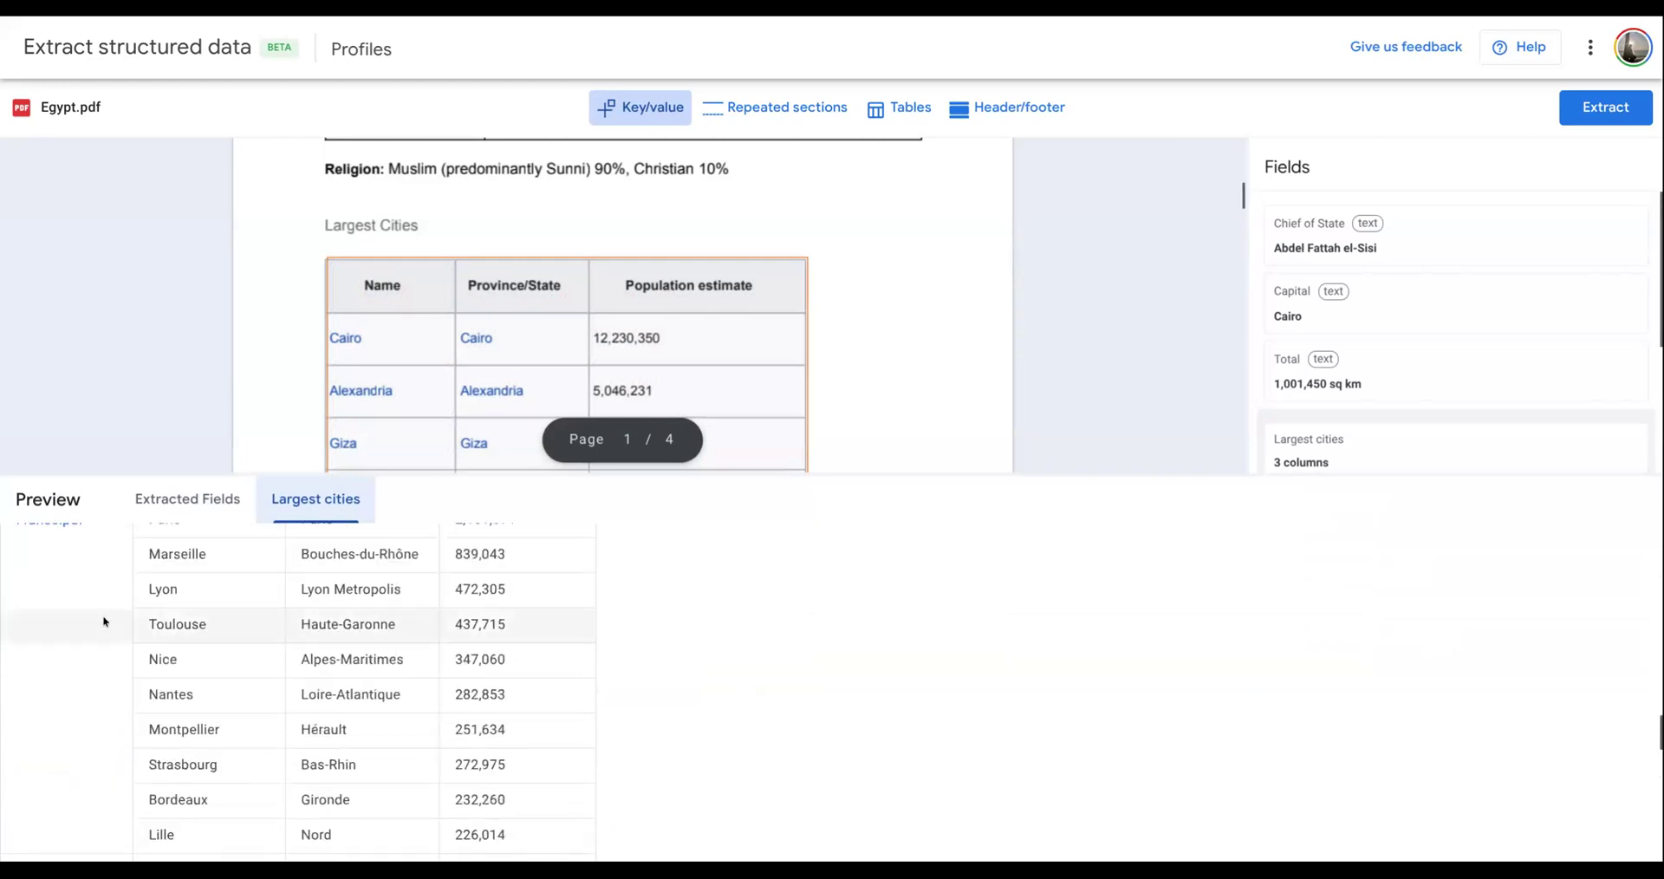
scroll(102, 621, "down", 12)
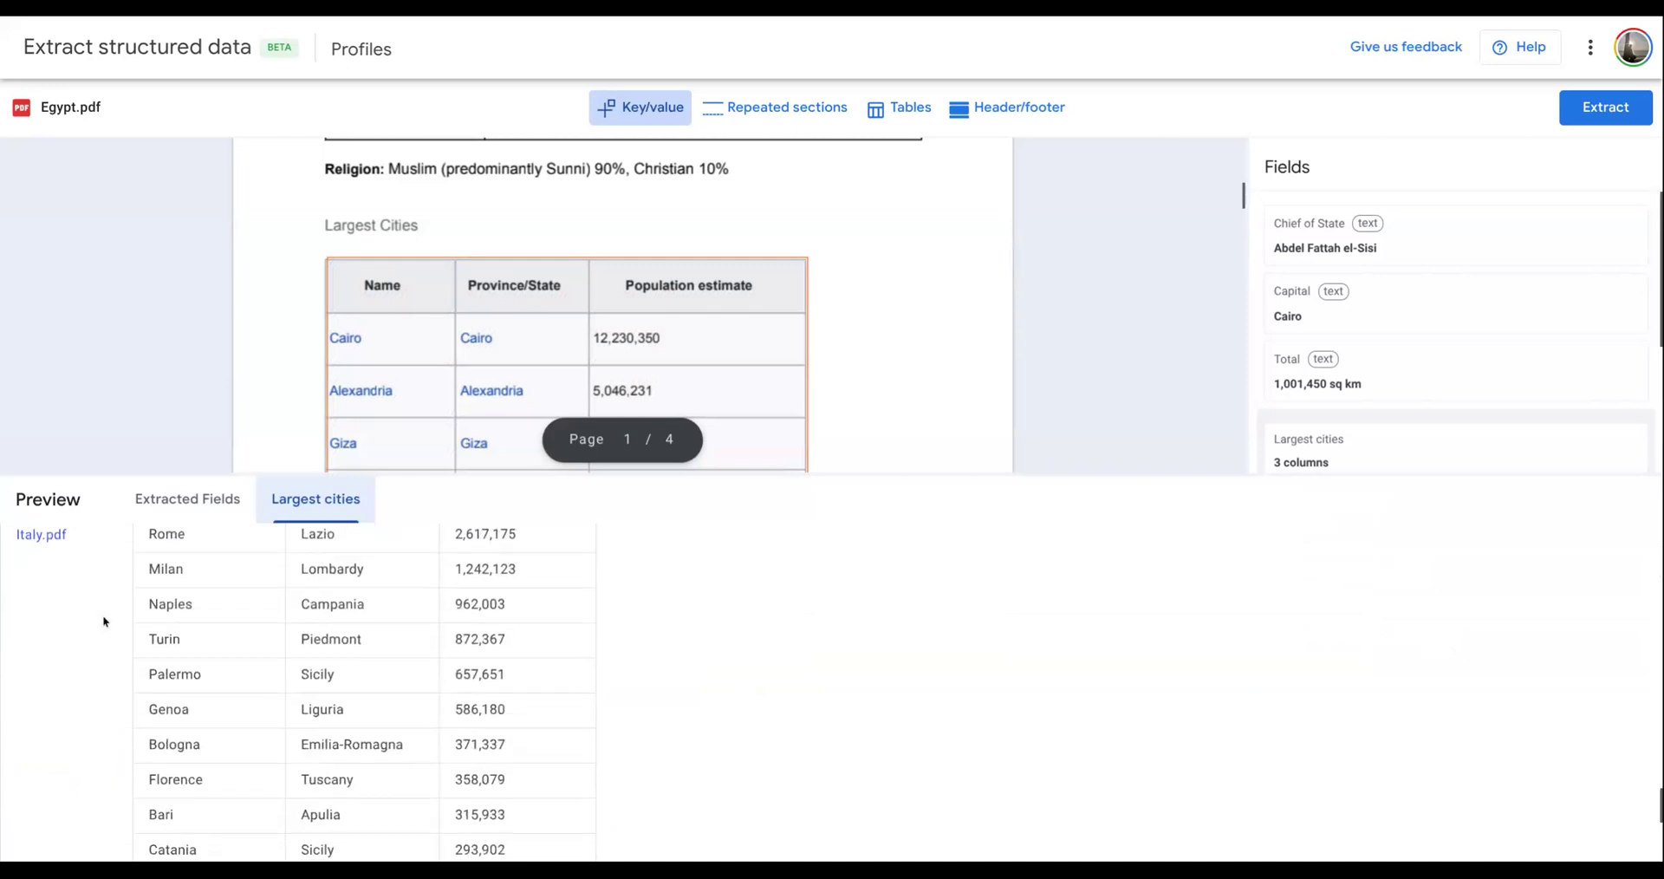
left_click_drag(373, 474, 399, 783)
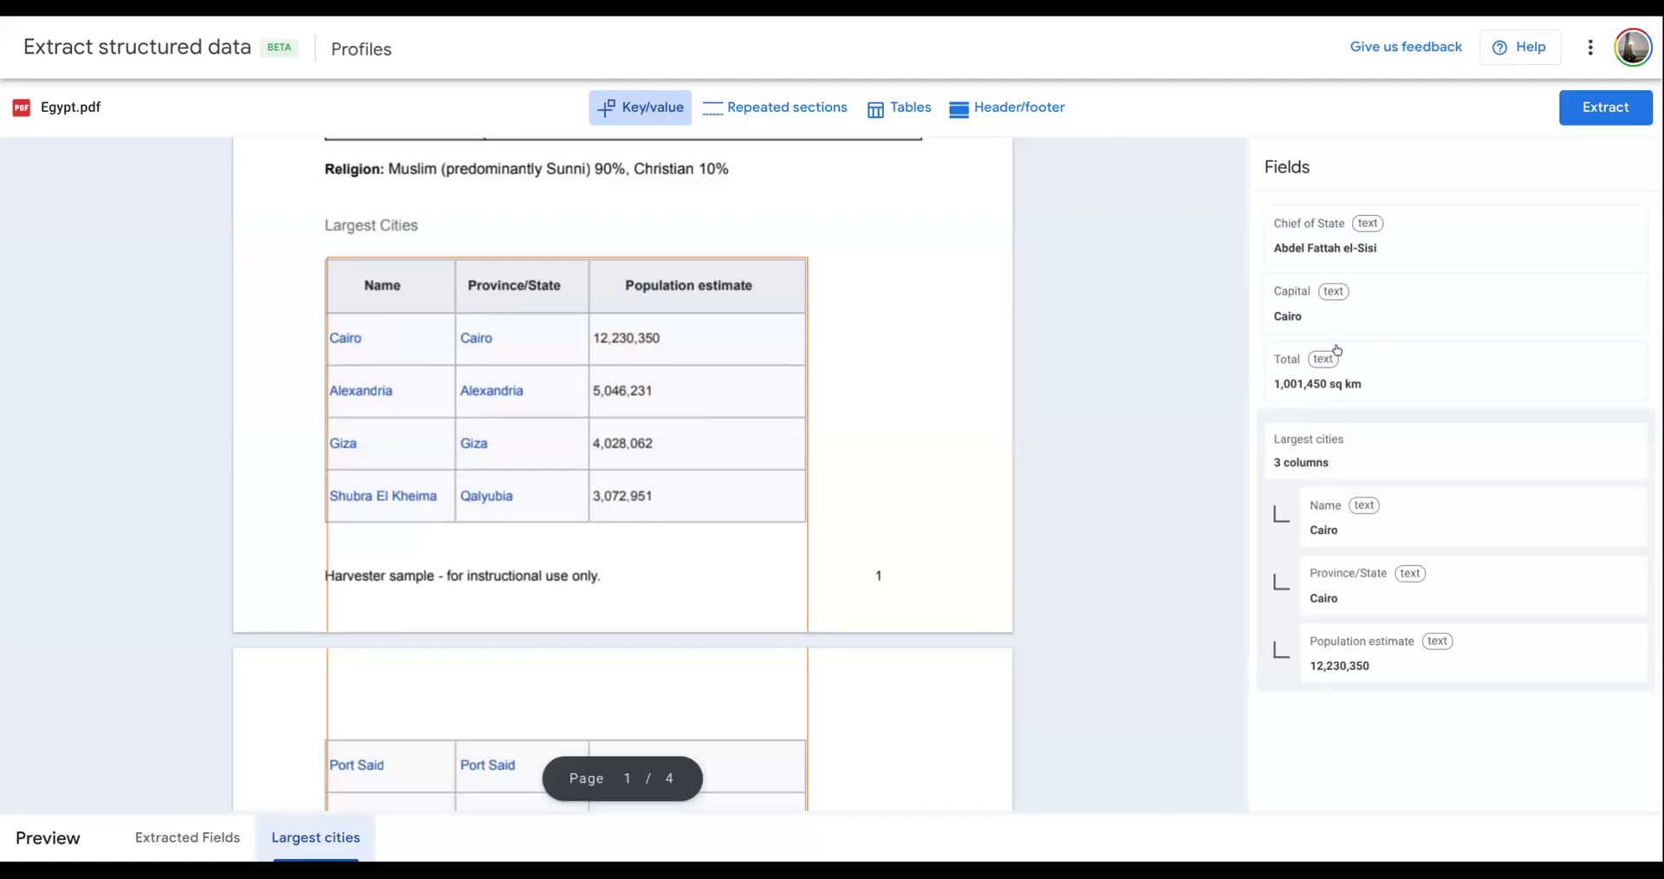
- Check the key name, type and dynamic height settings of the Chief of State annotation
left_click(1378, 229)
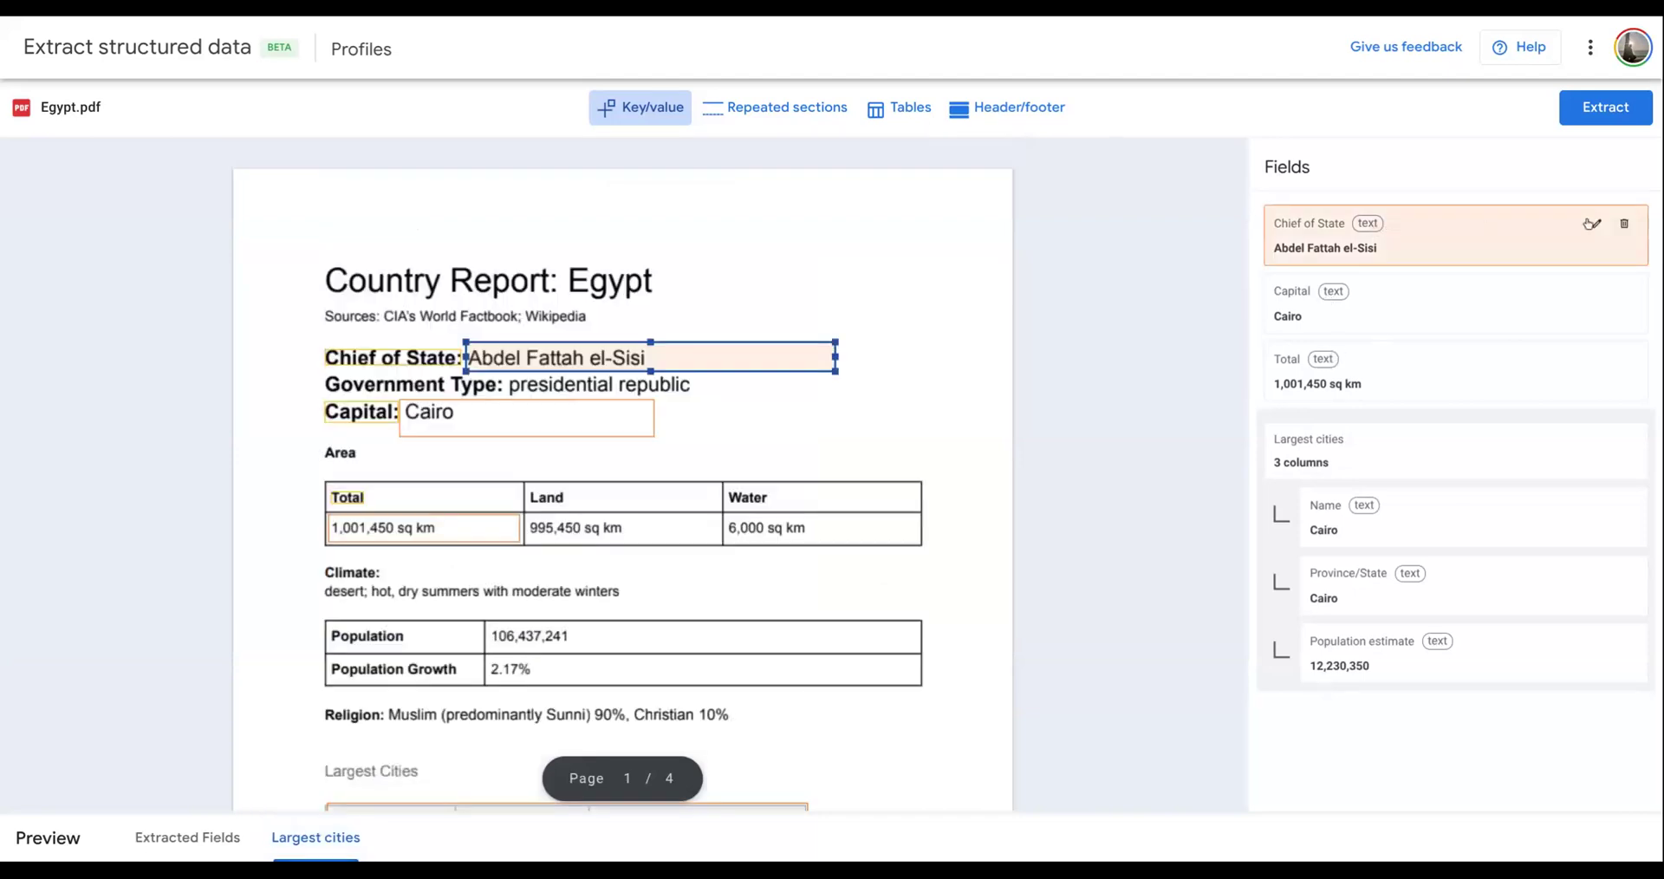
left_click(1594, 224)
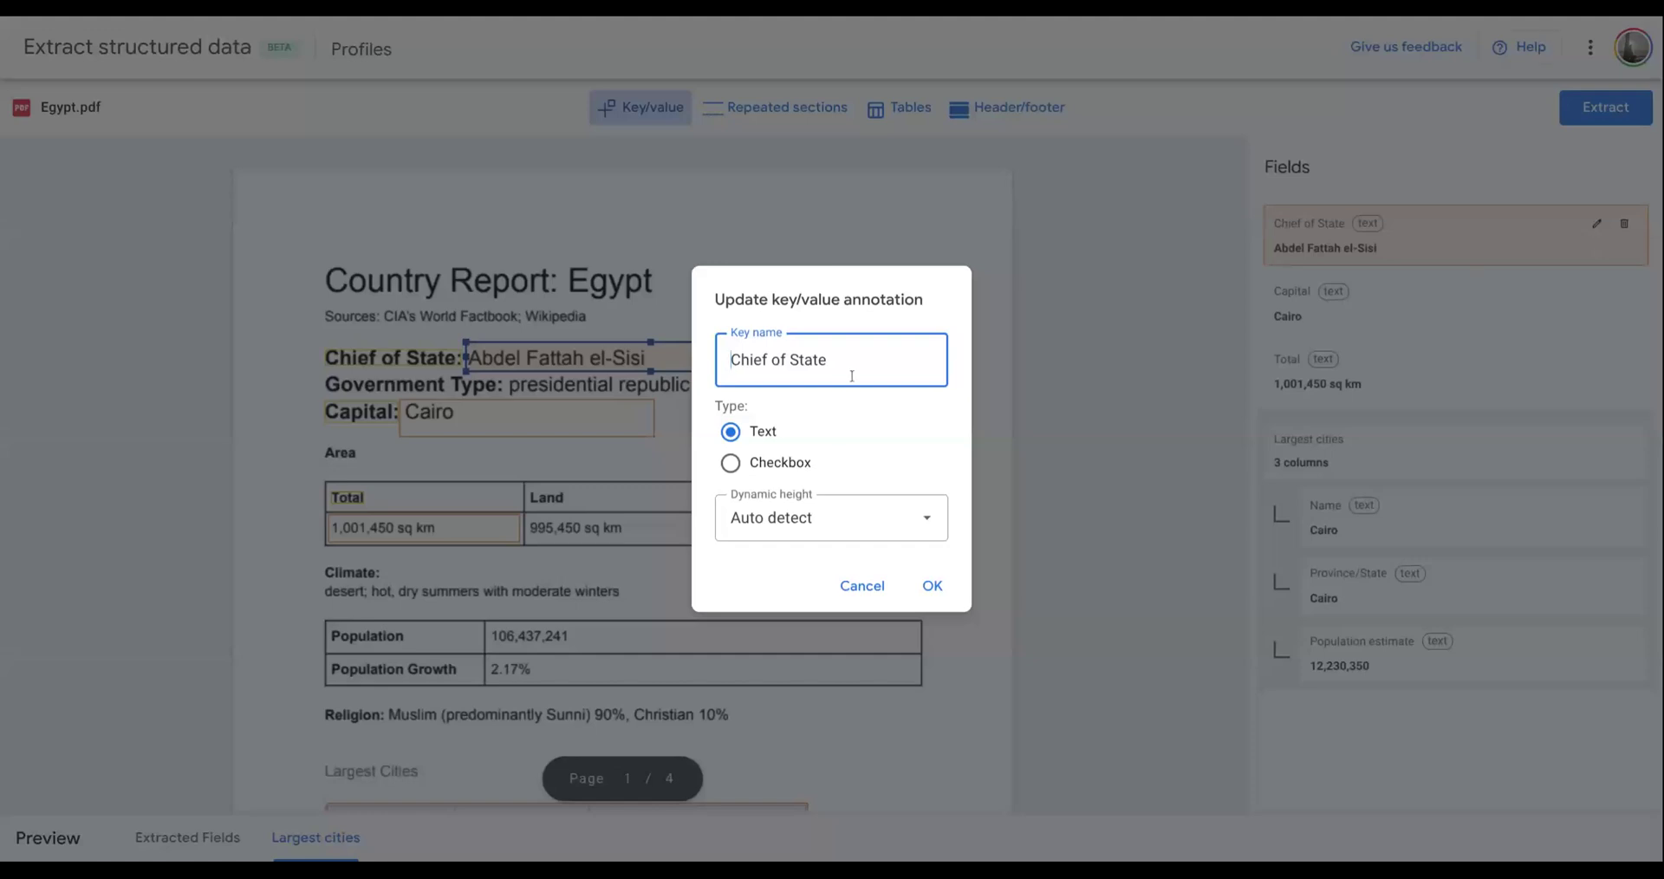
left_click(935, 588)
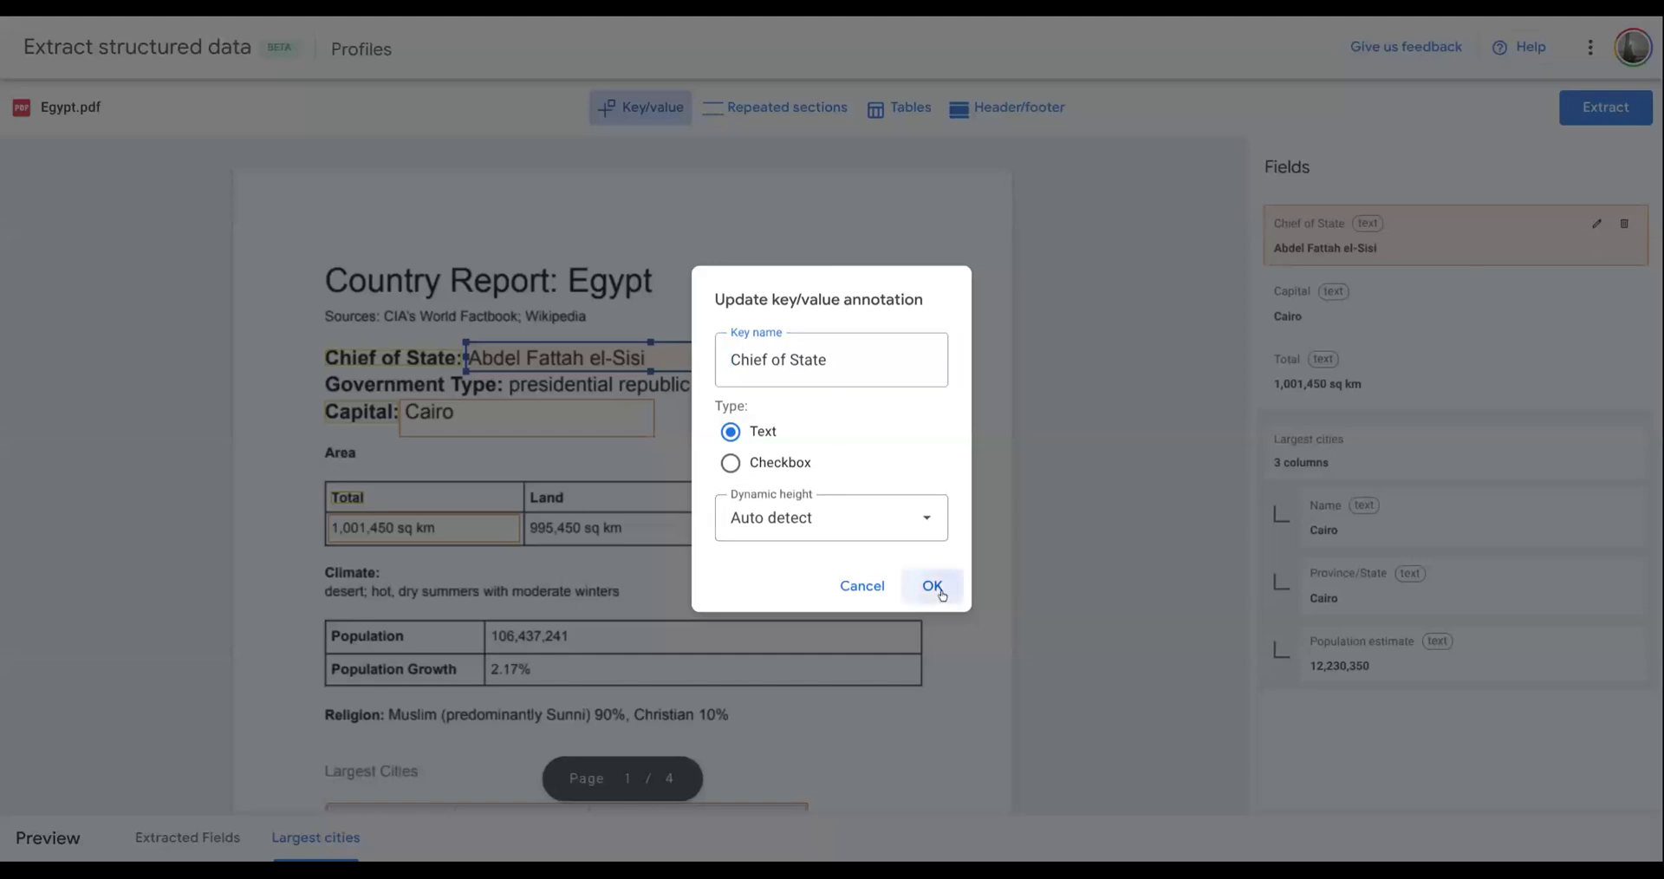
- Mark the first record under Recent heads of state as a repeated section and extend its range to the last record on page 4
scroll(719, 504, "down", 10)
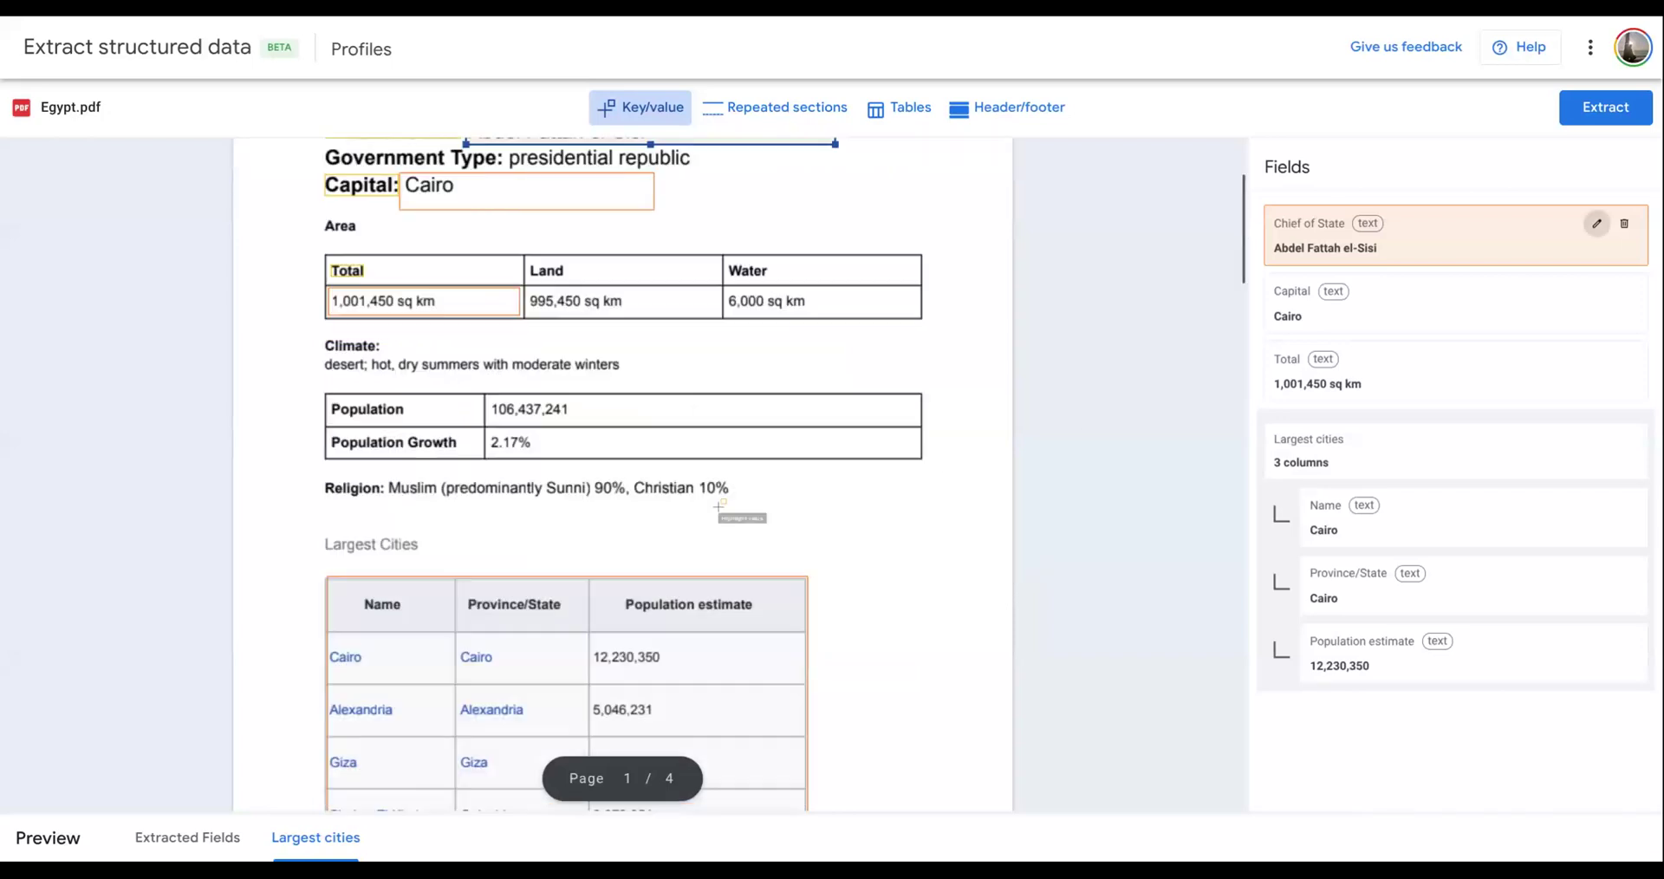
scroll(719, 504, "down", 15)
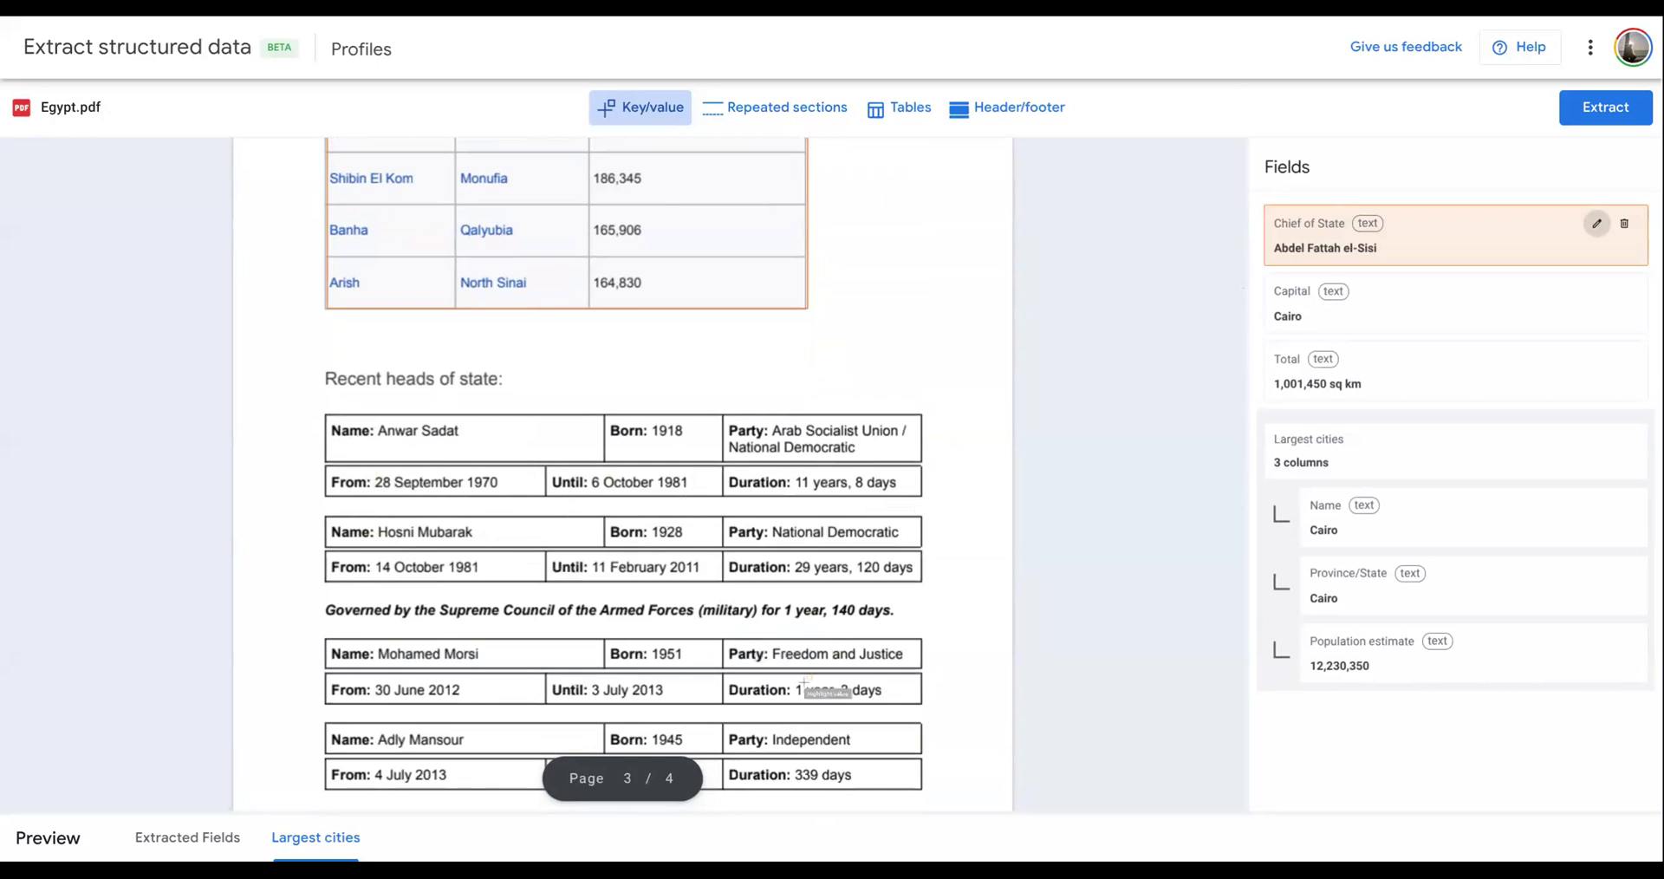
scroll(683, 539, "down", 6)
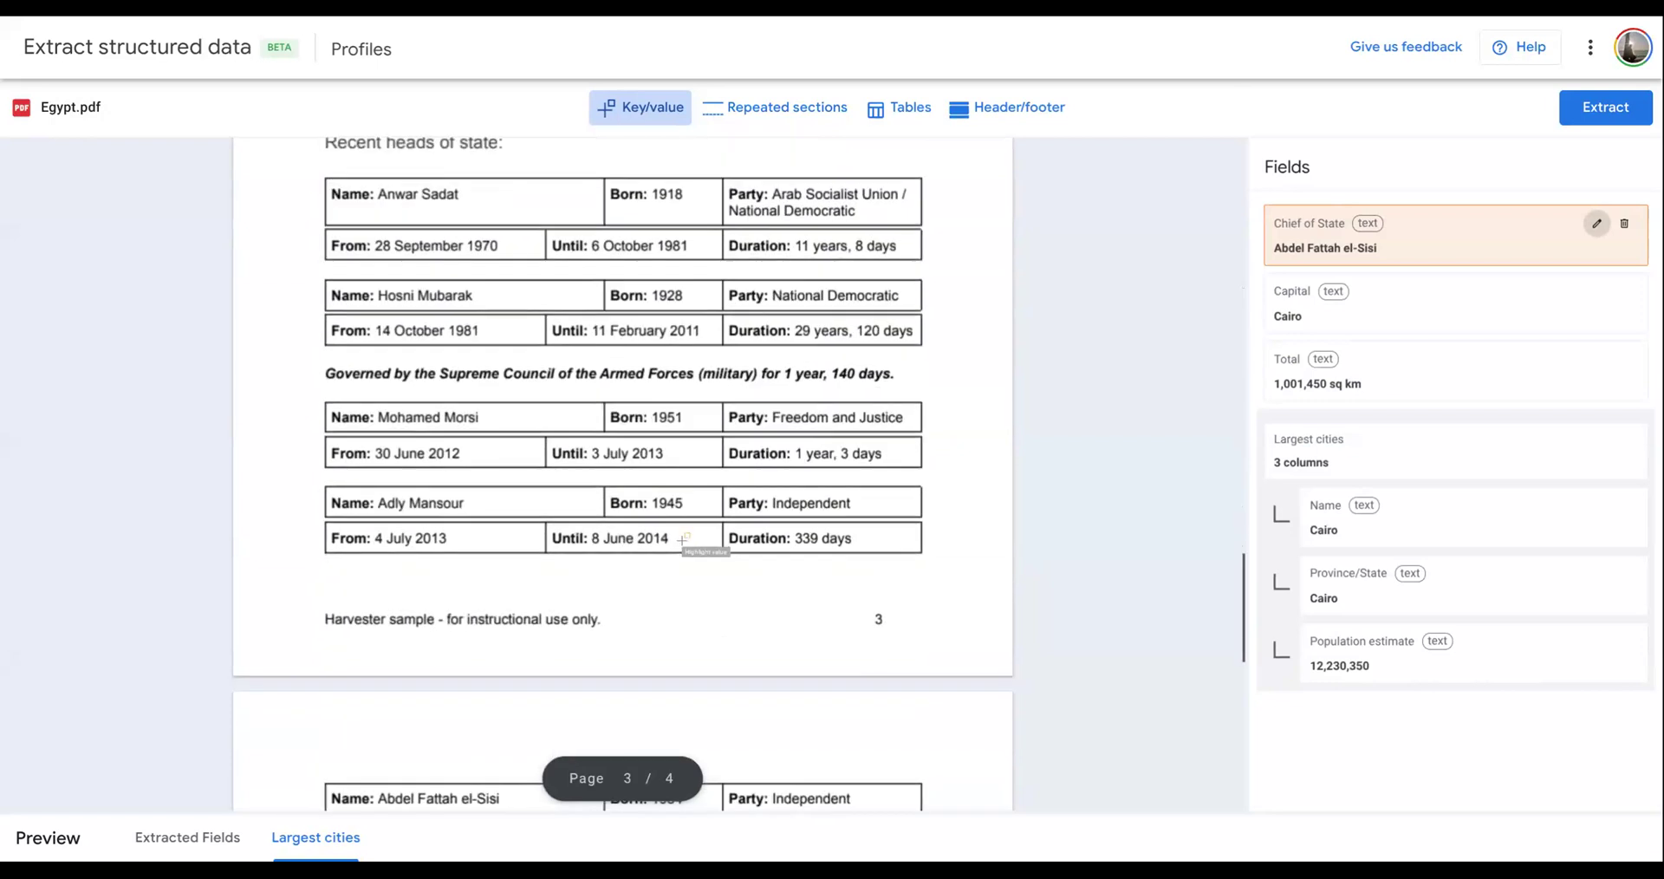
scroll(684, 540, "down", 3)
scroll(684, 539, "up", 10)
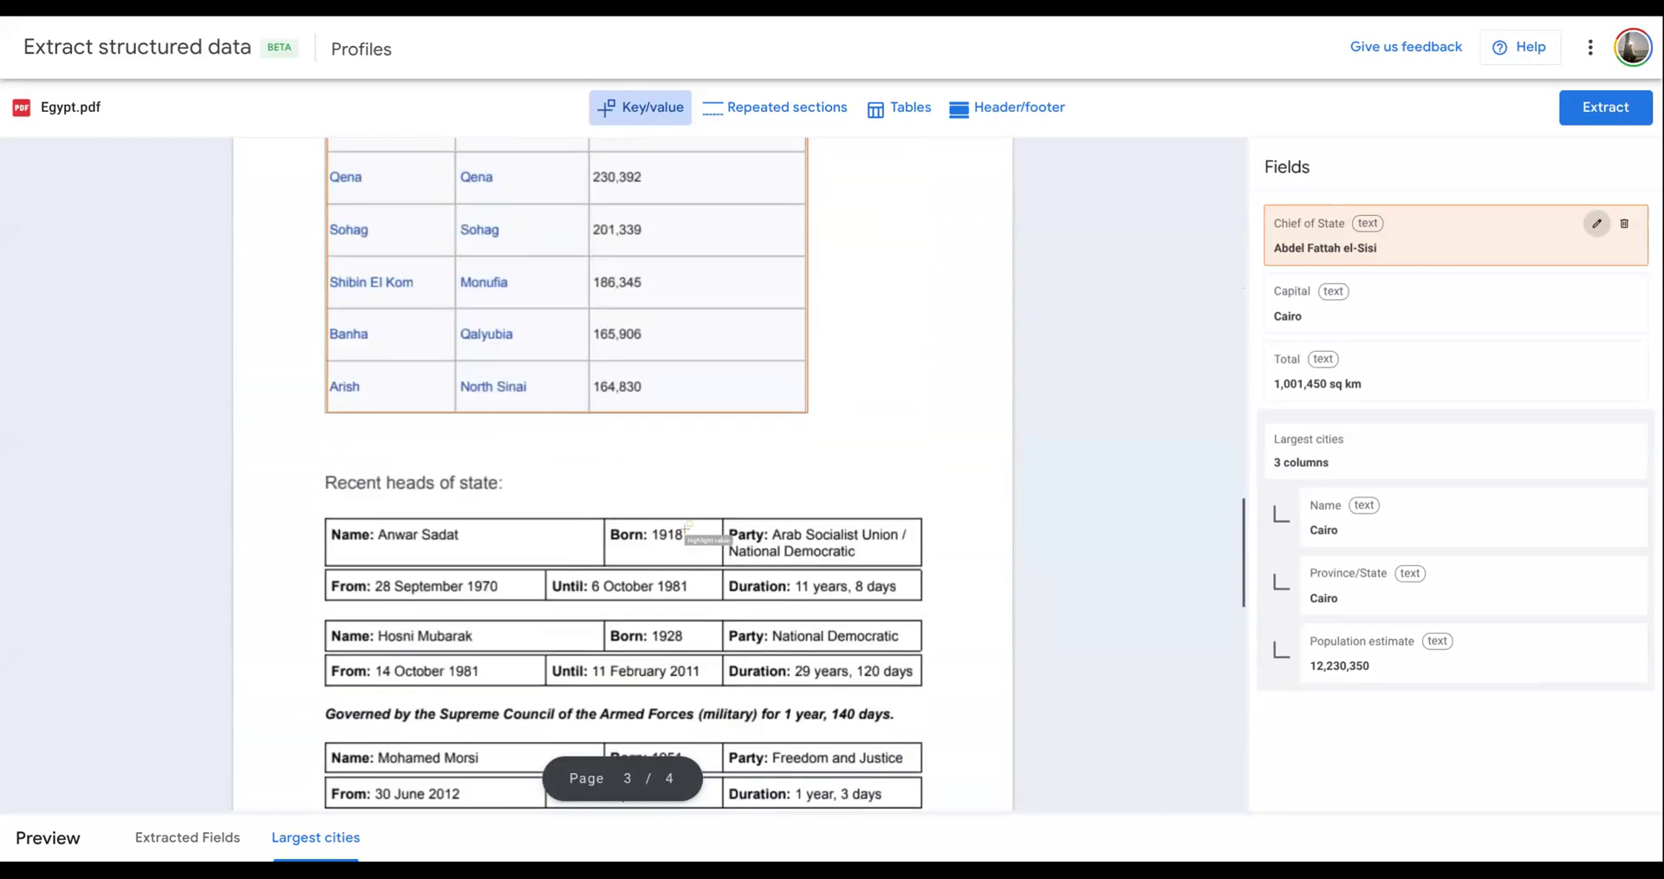
left_click(776, 111)
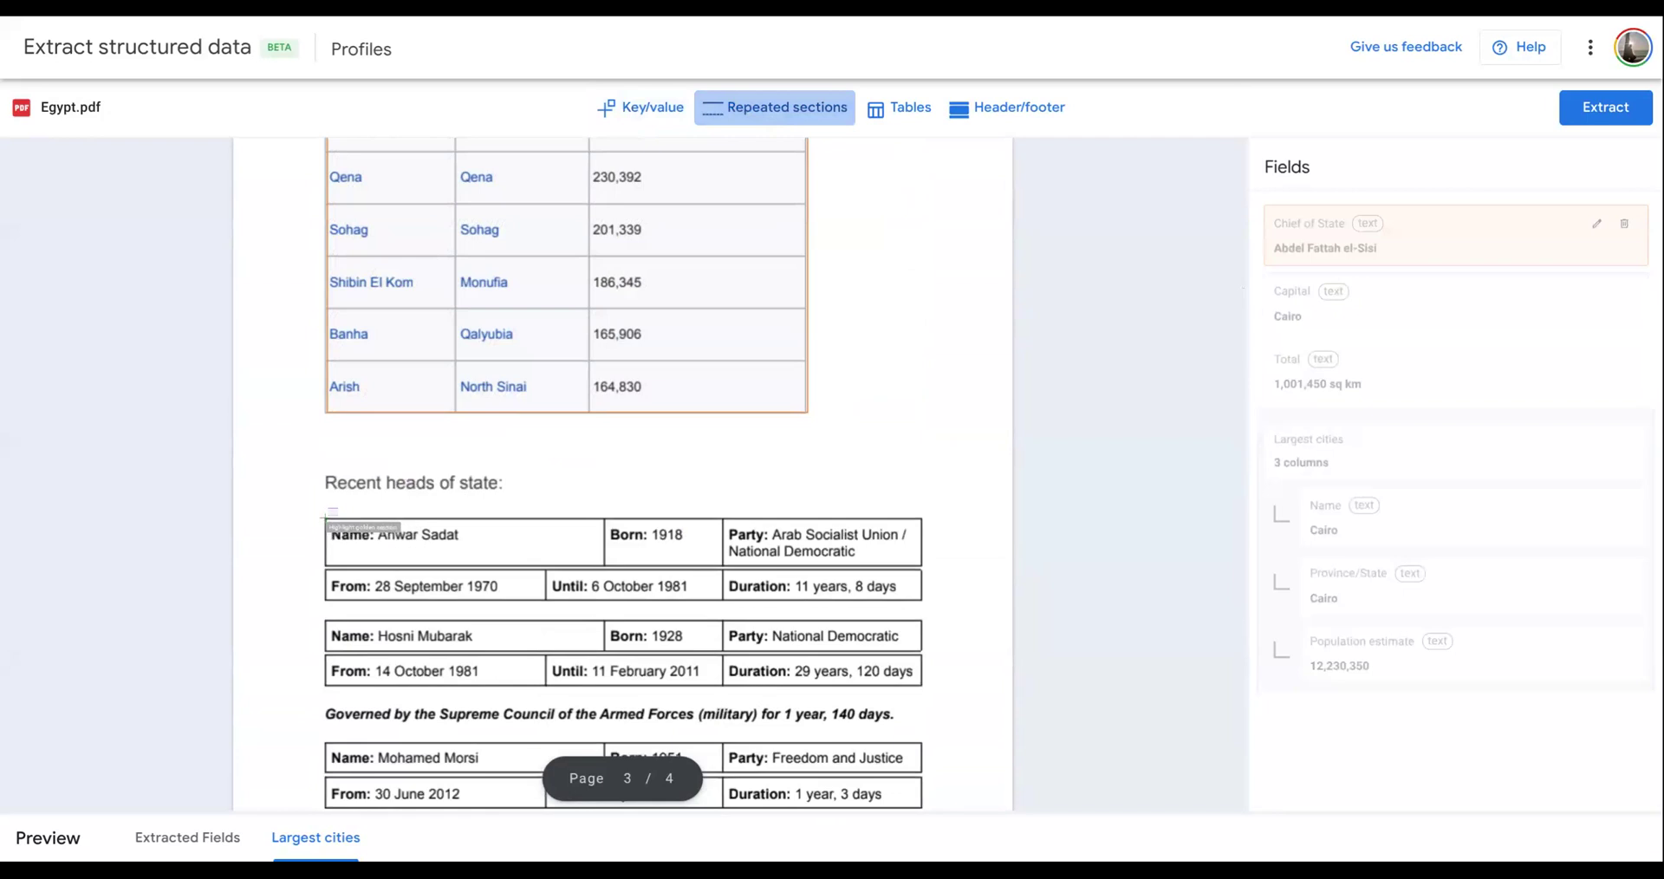
left_click_drag(327, 519, 452, 597)
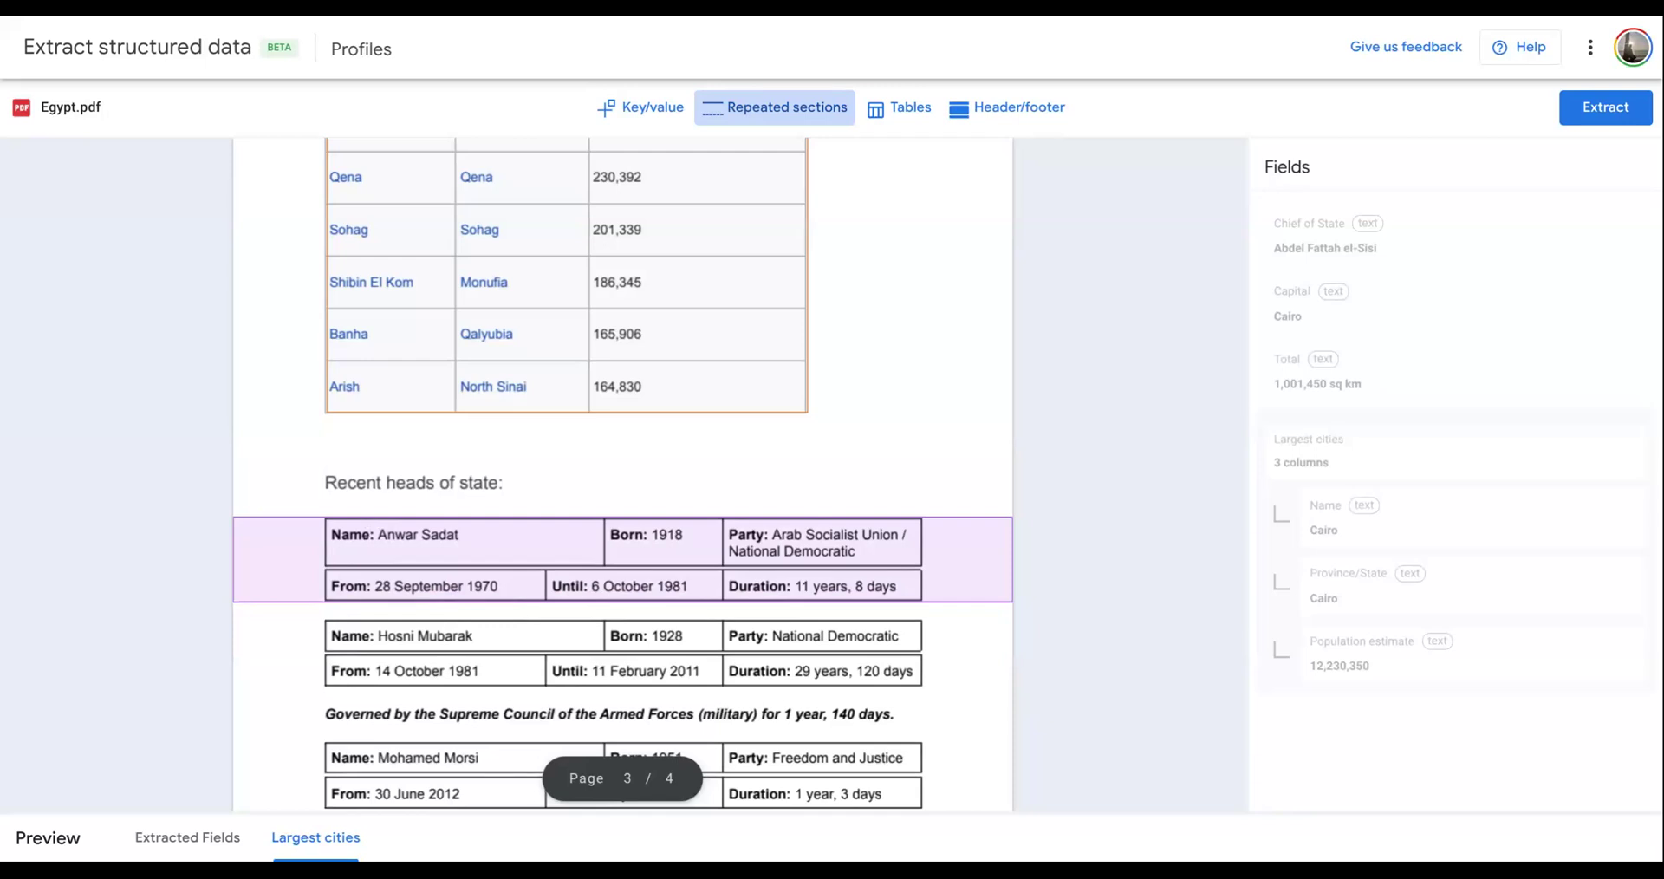
left_click_drag(452, 597, 455, 602)
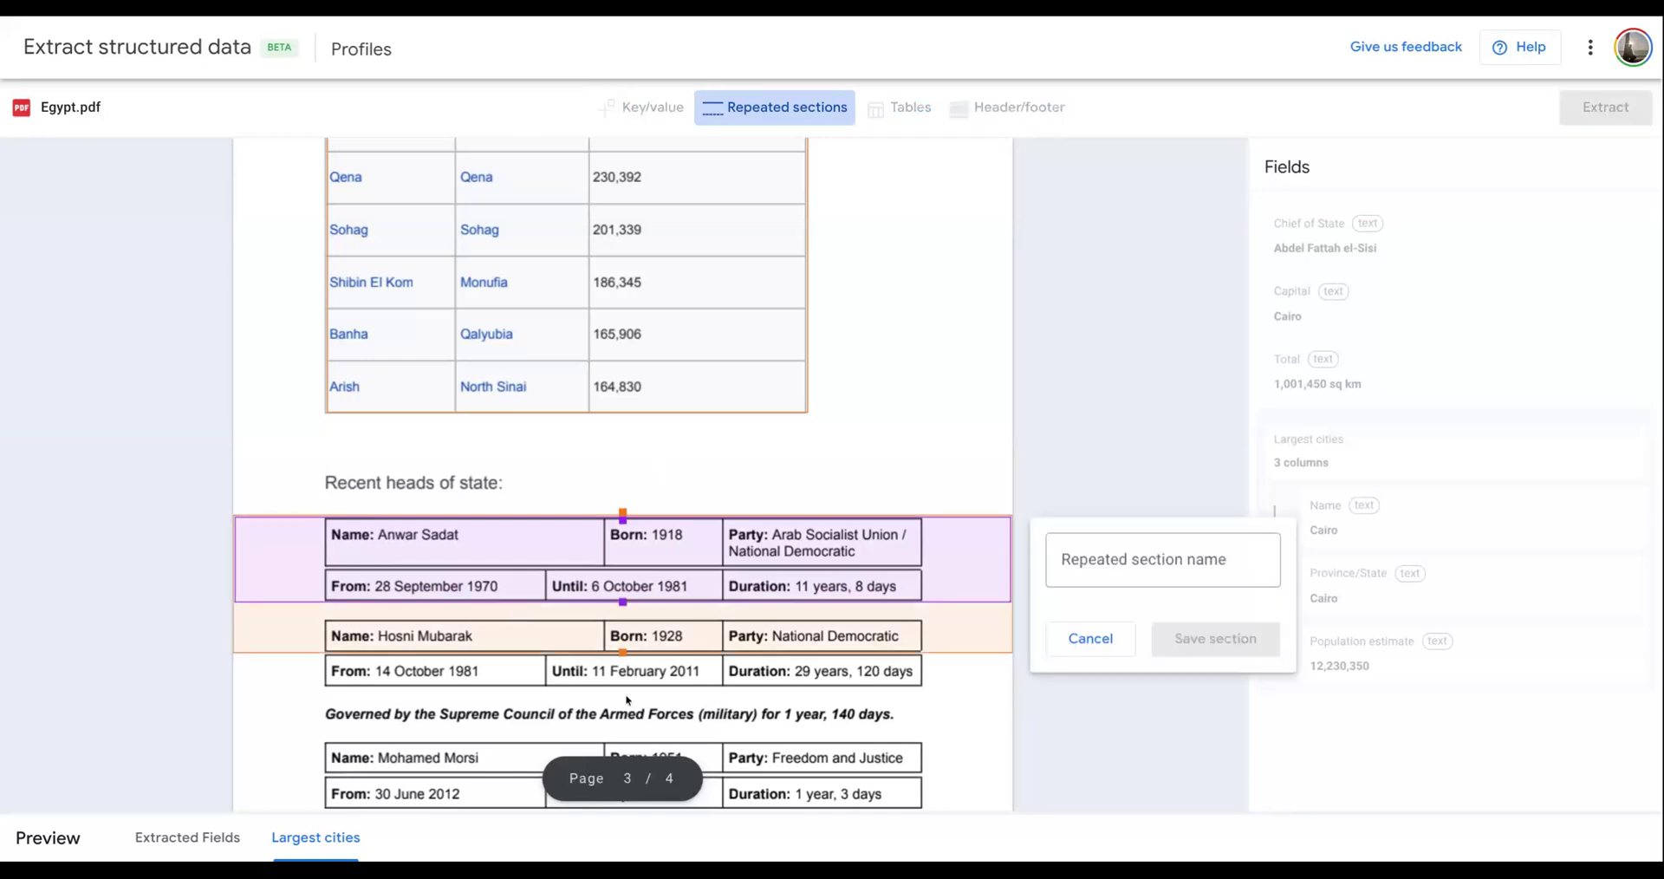
left_click_drag(624, 650, 704, 399)
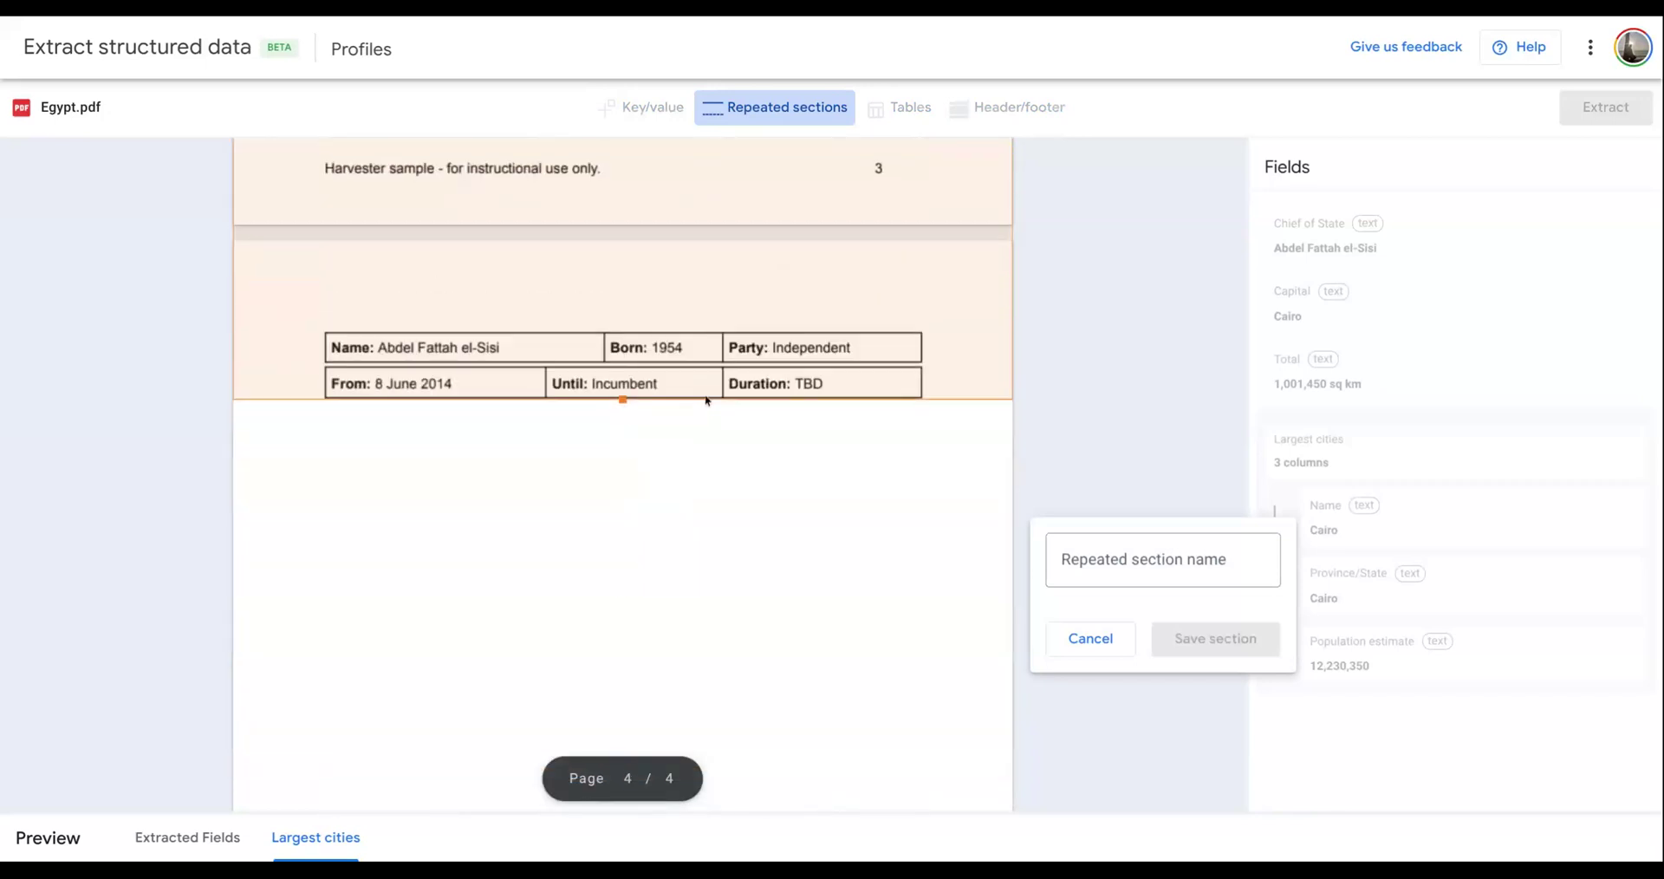
- Name the repeated section Heads of States and save it
left_click(1153, 561)
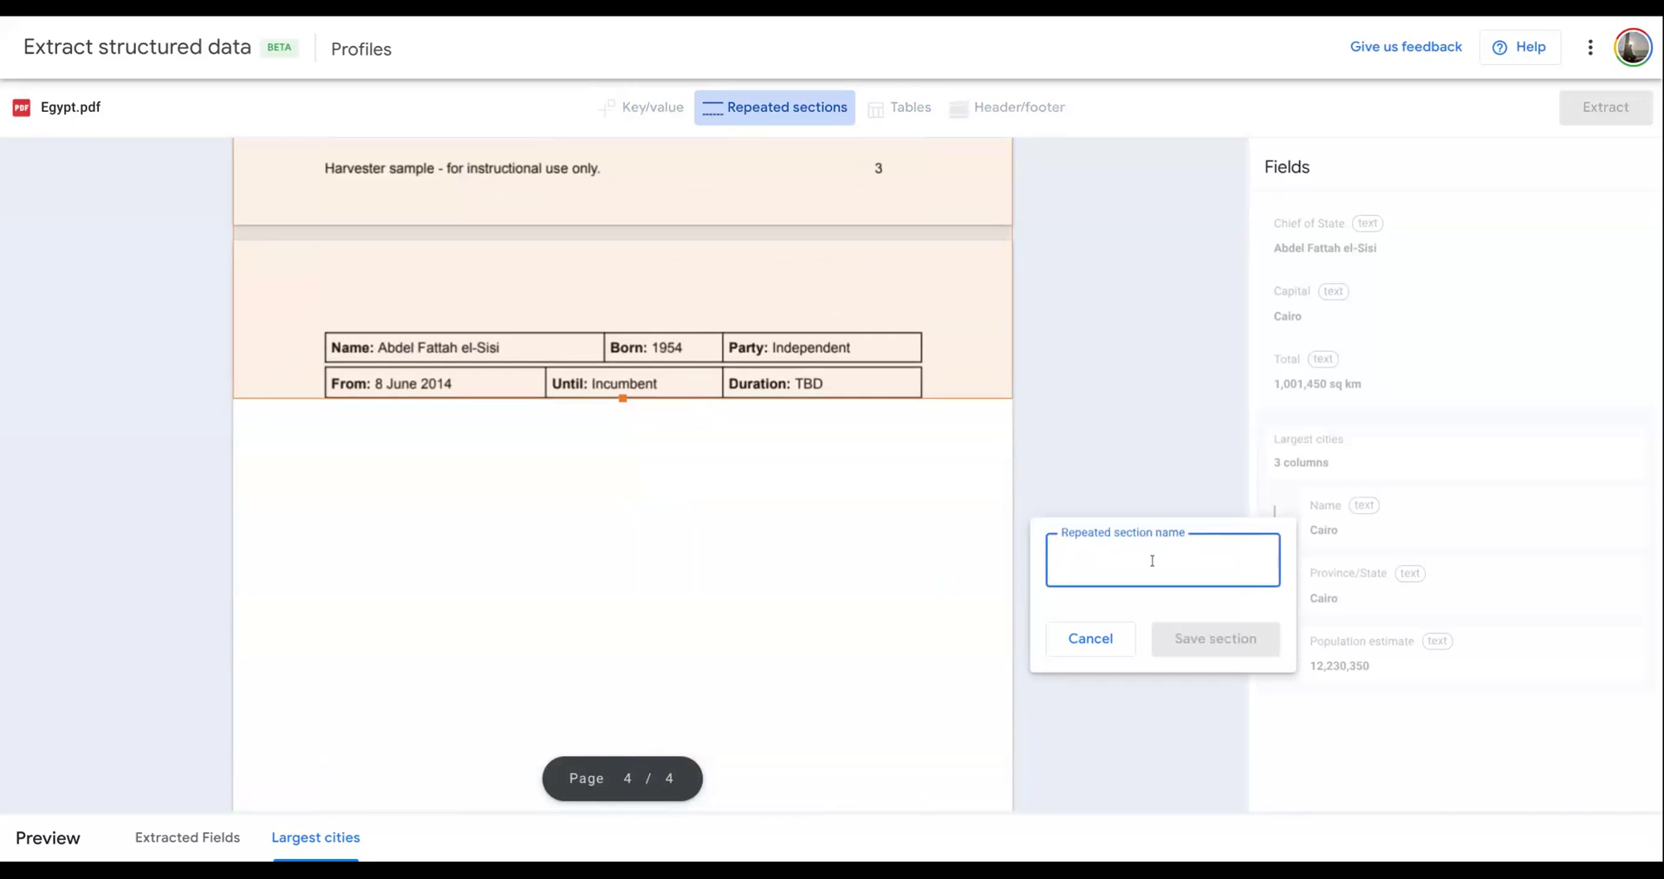
type("Hea")
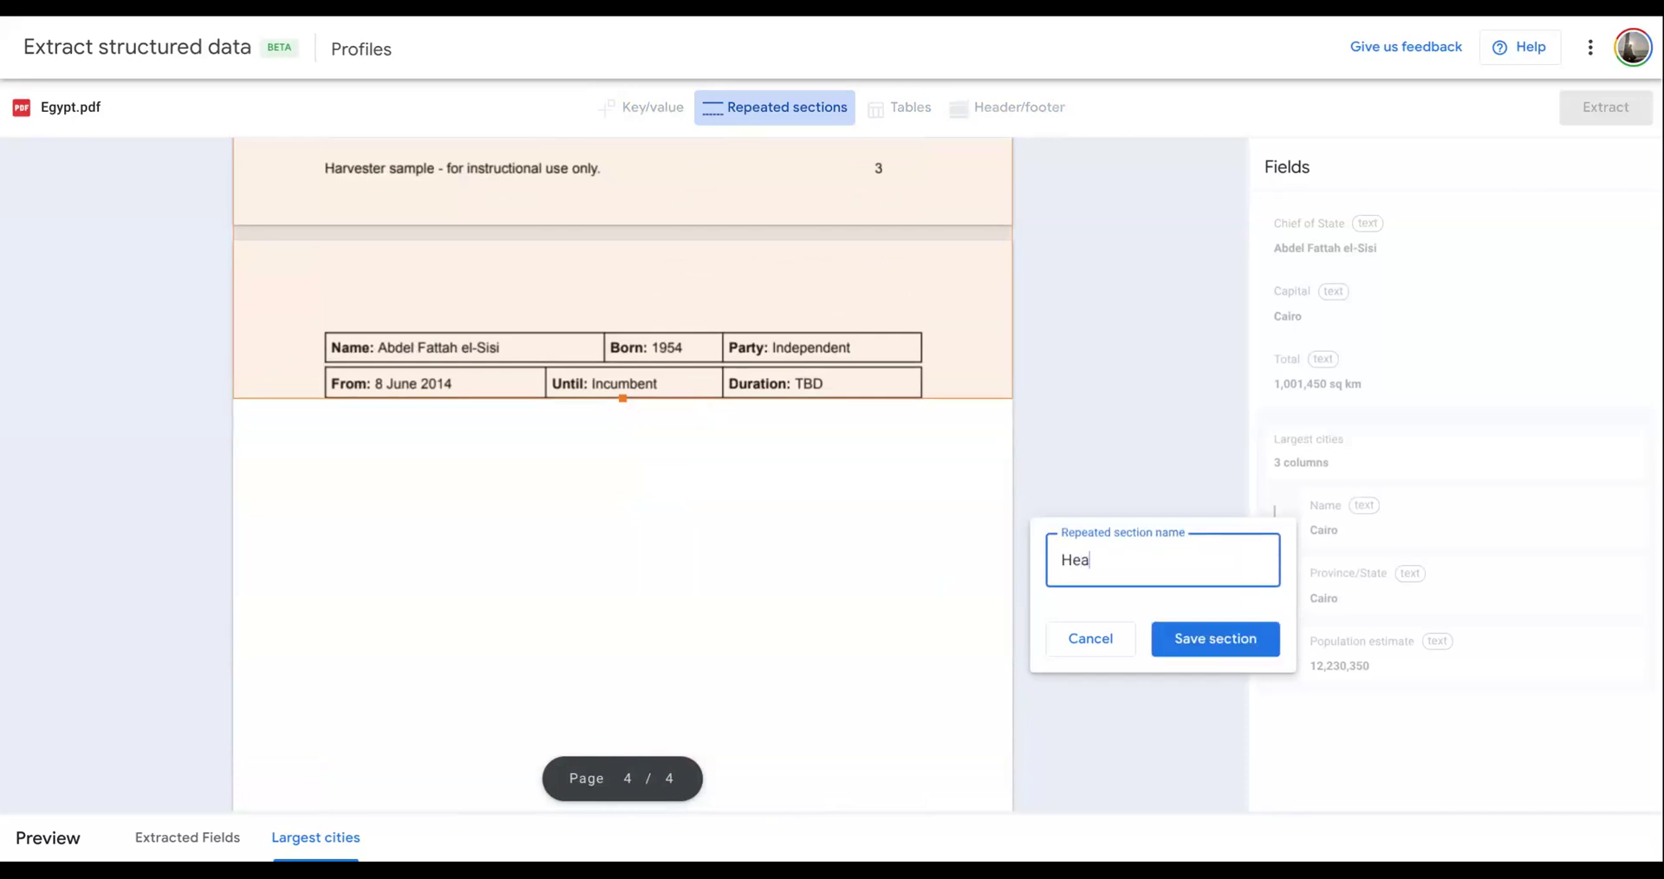
type("ds of States")
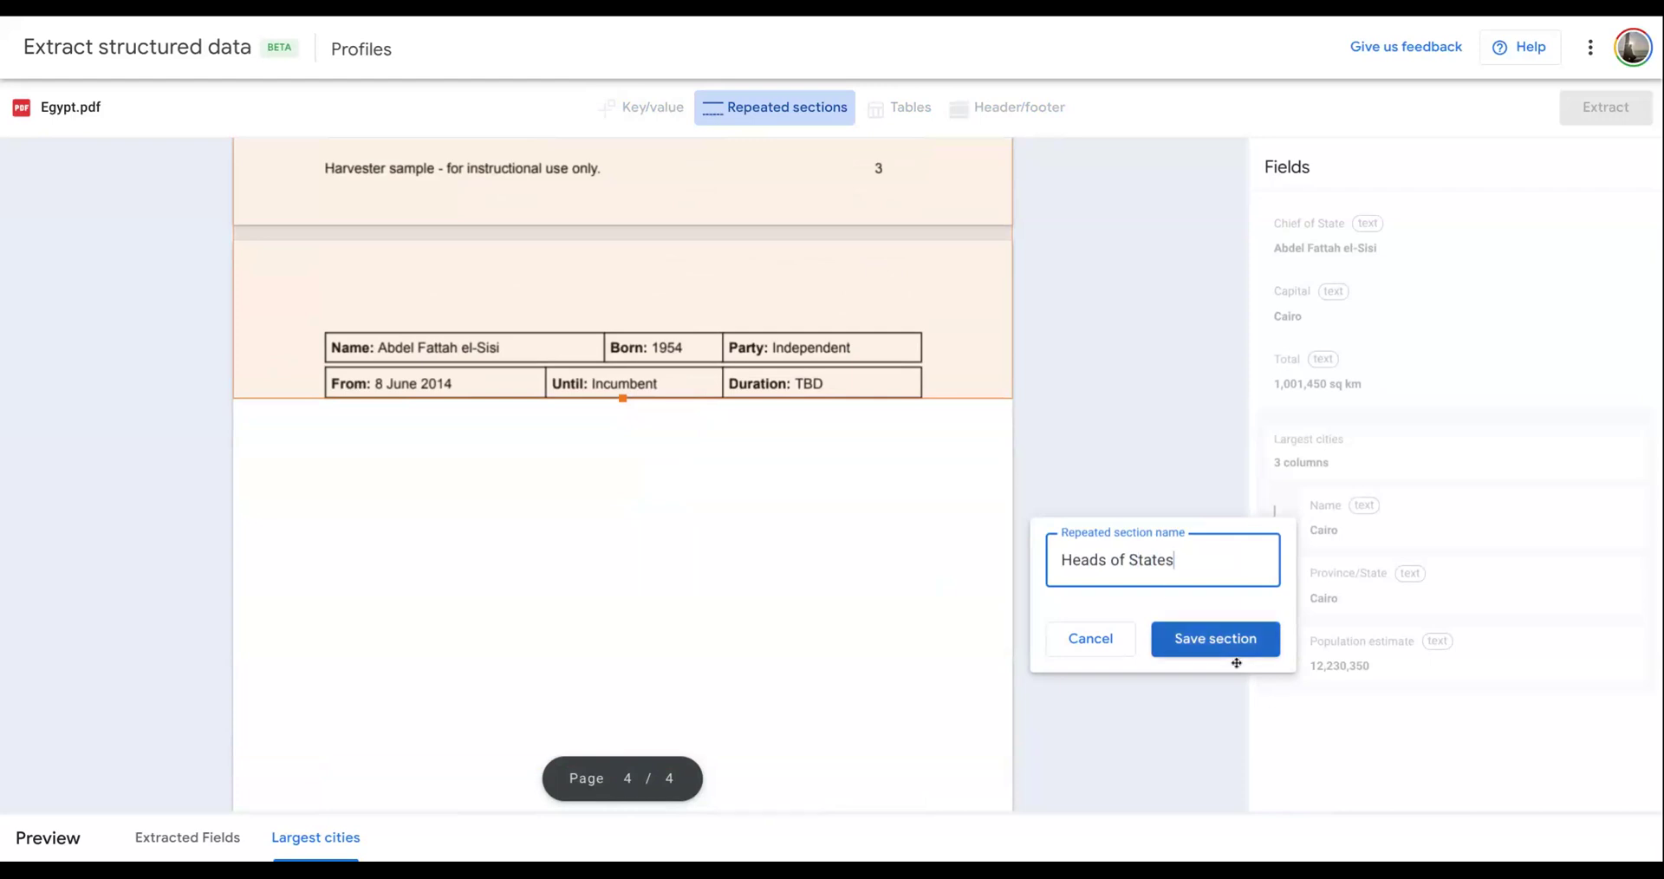
left_click(1217, 640)
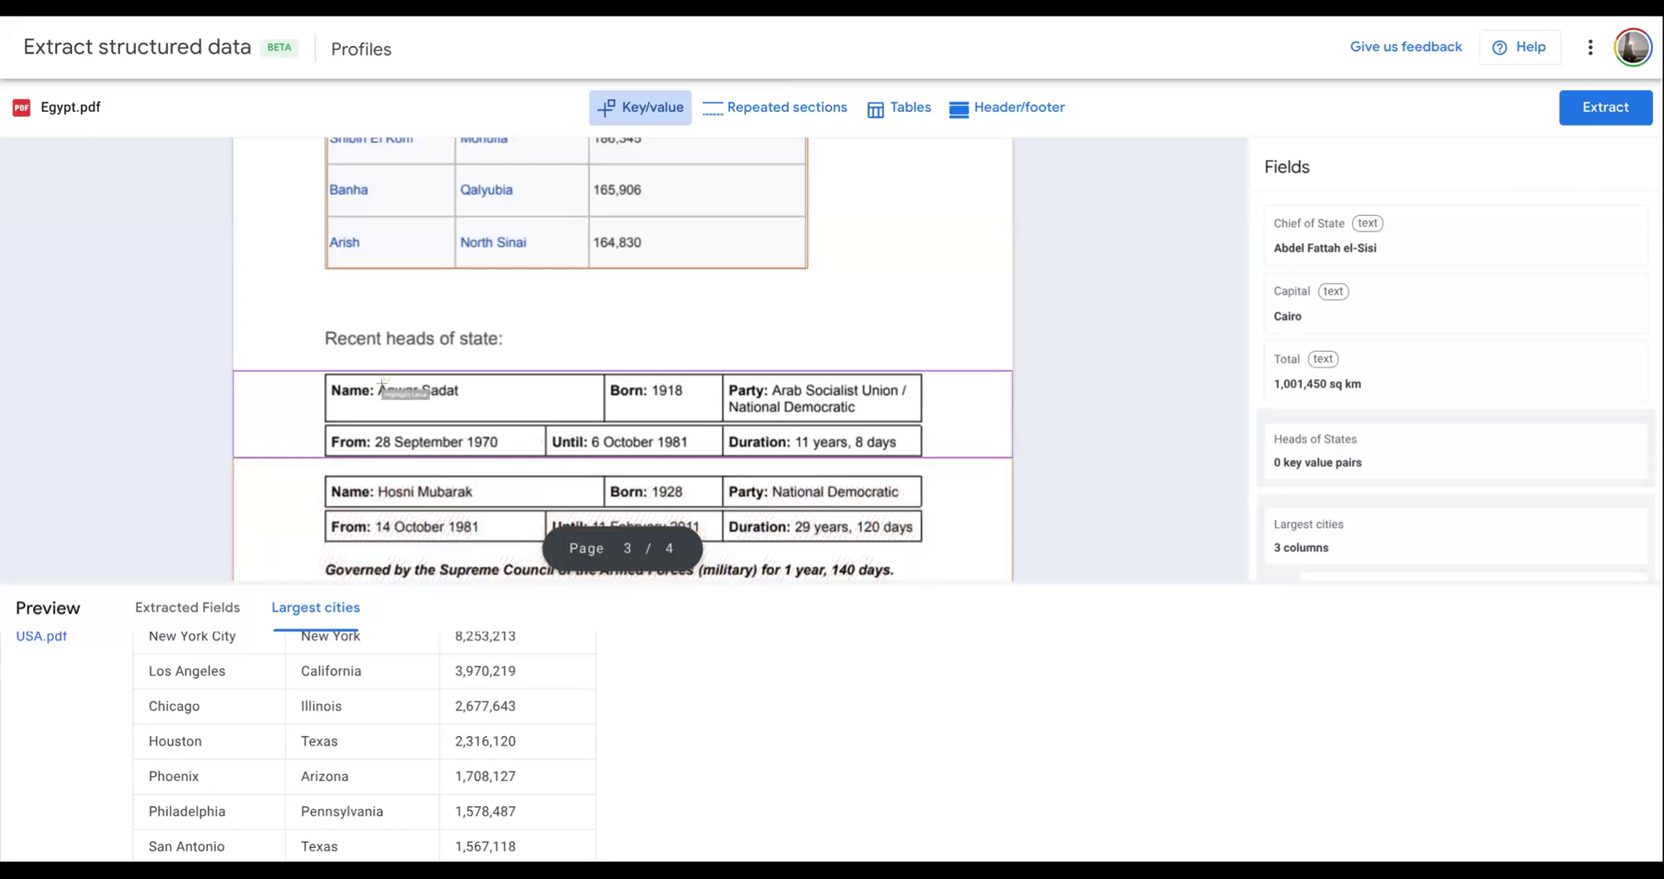
- Annotate the Name, From and Until values in the first head-of-state record as key/value fields and show the Heads of States preview
left_click_drag(376, 379, 566, 398)
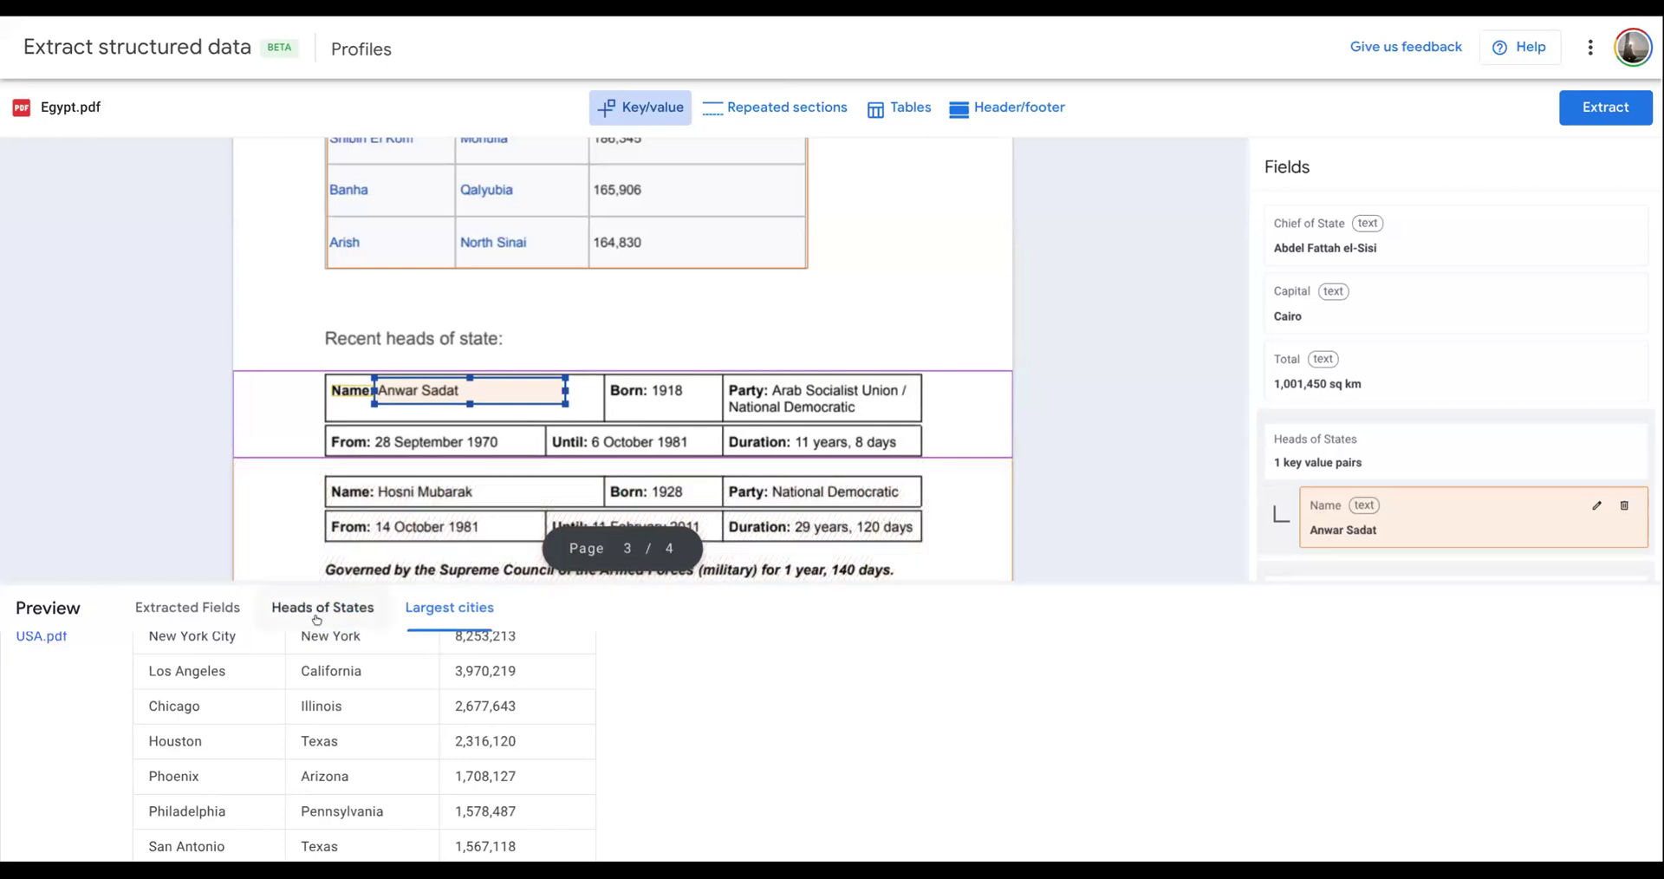
left_click(322, 607)
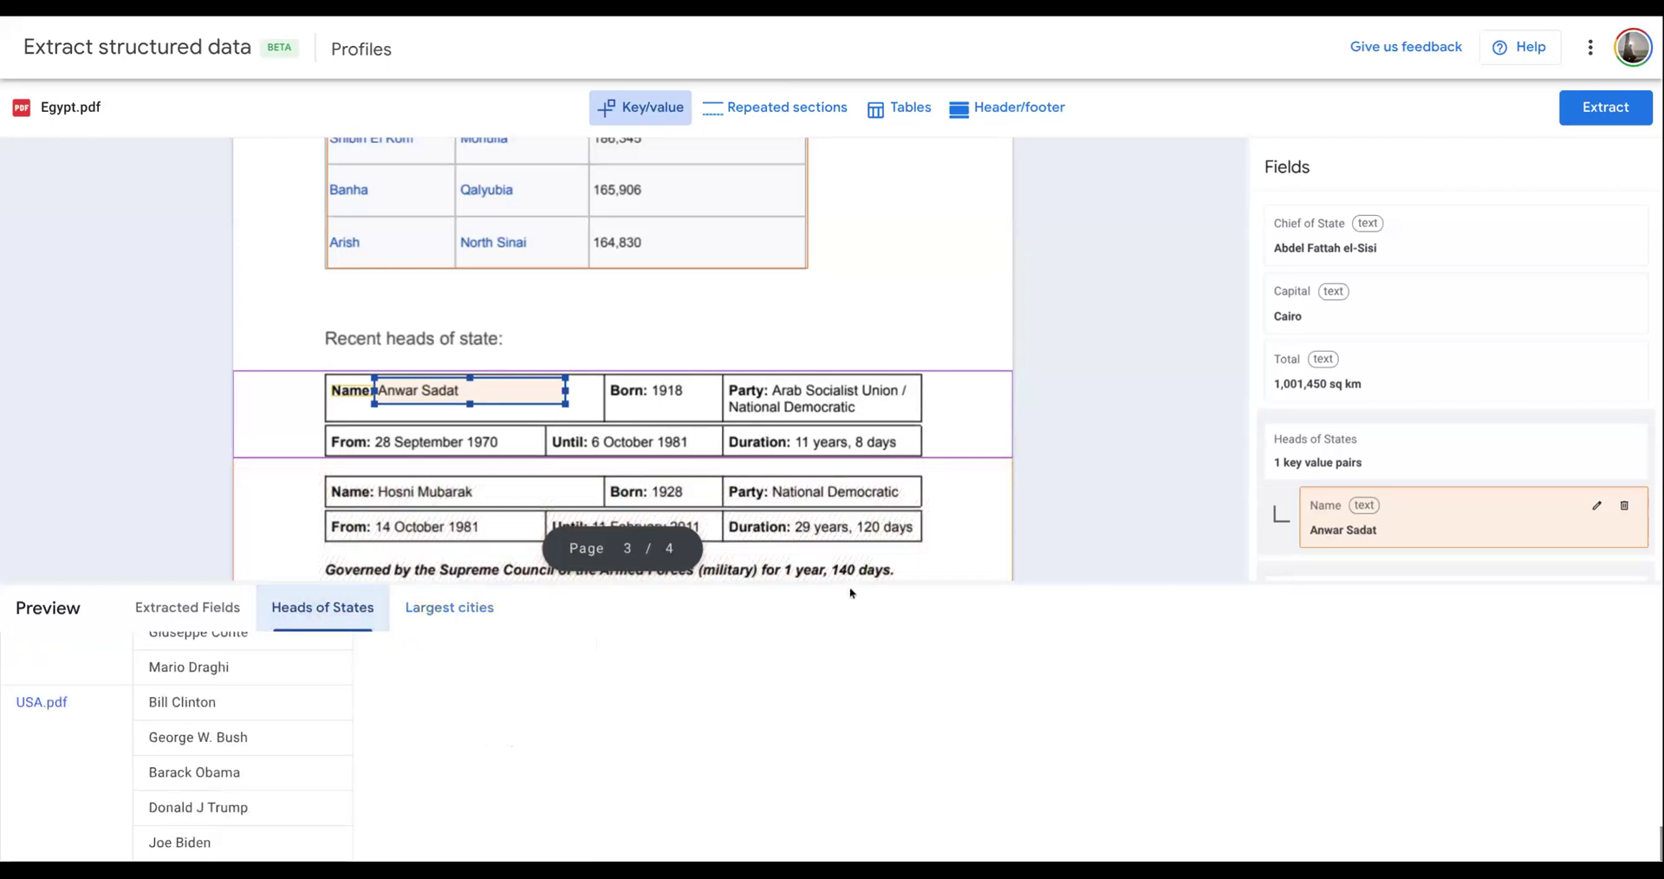
left_click(377, 436)
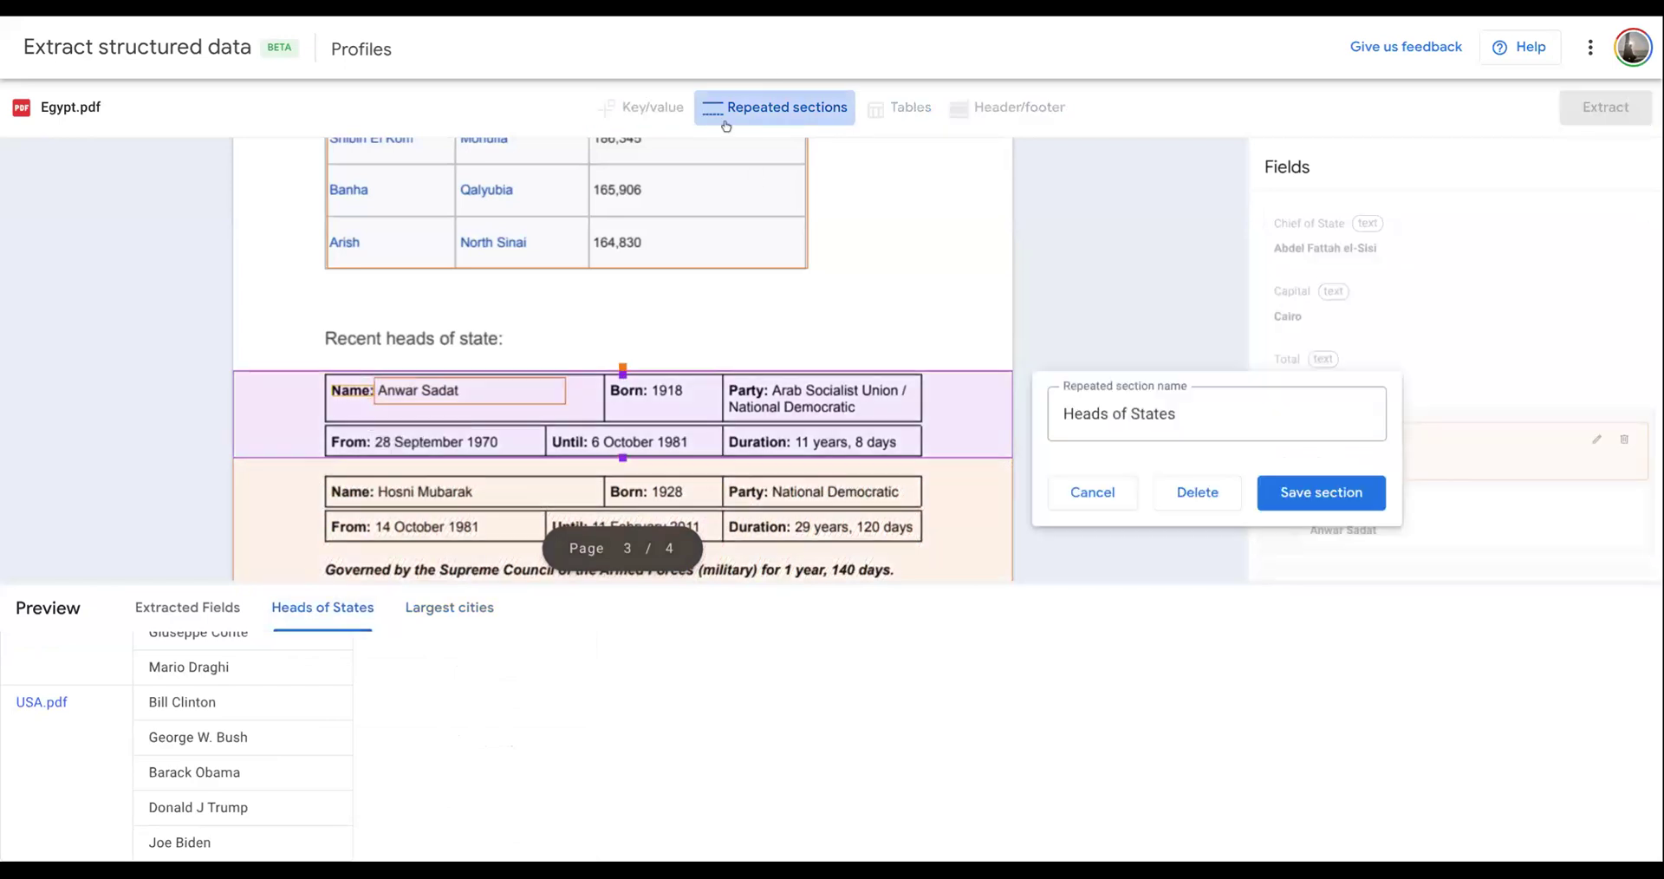
left_click(1093, 493)
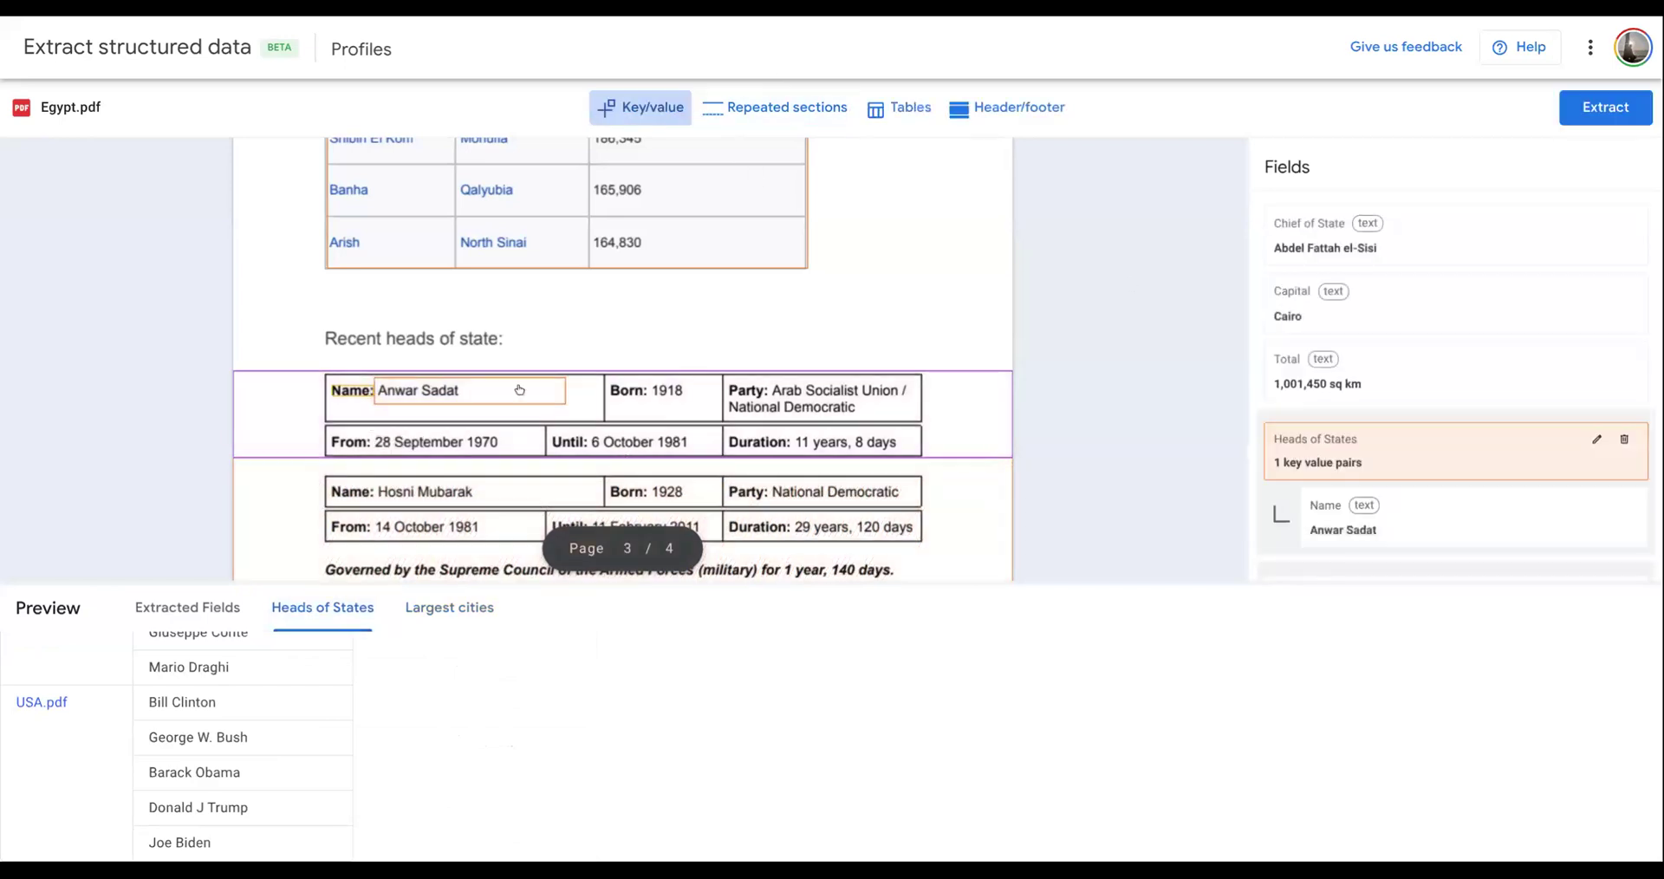
left_click_drag(375, 431, 546, 454)
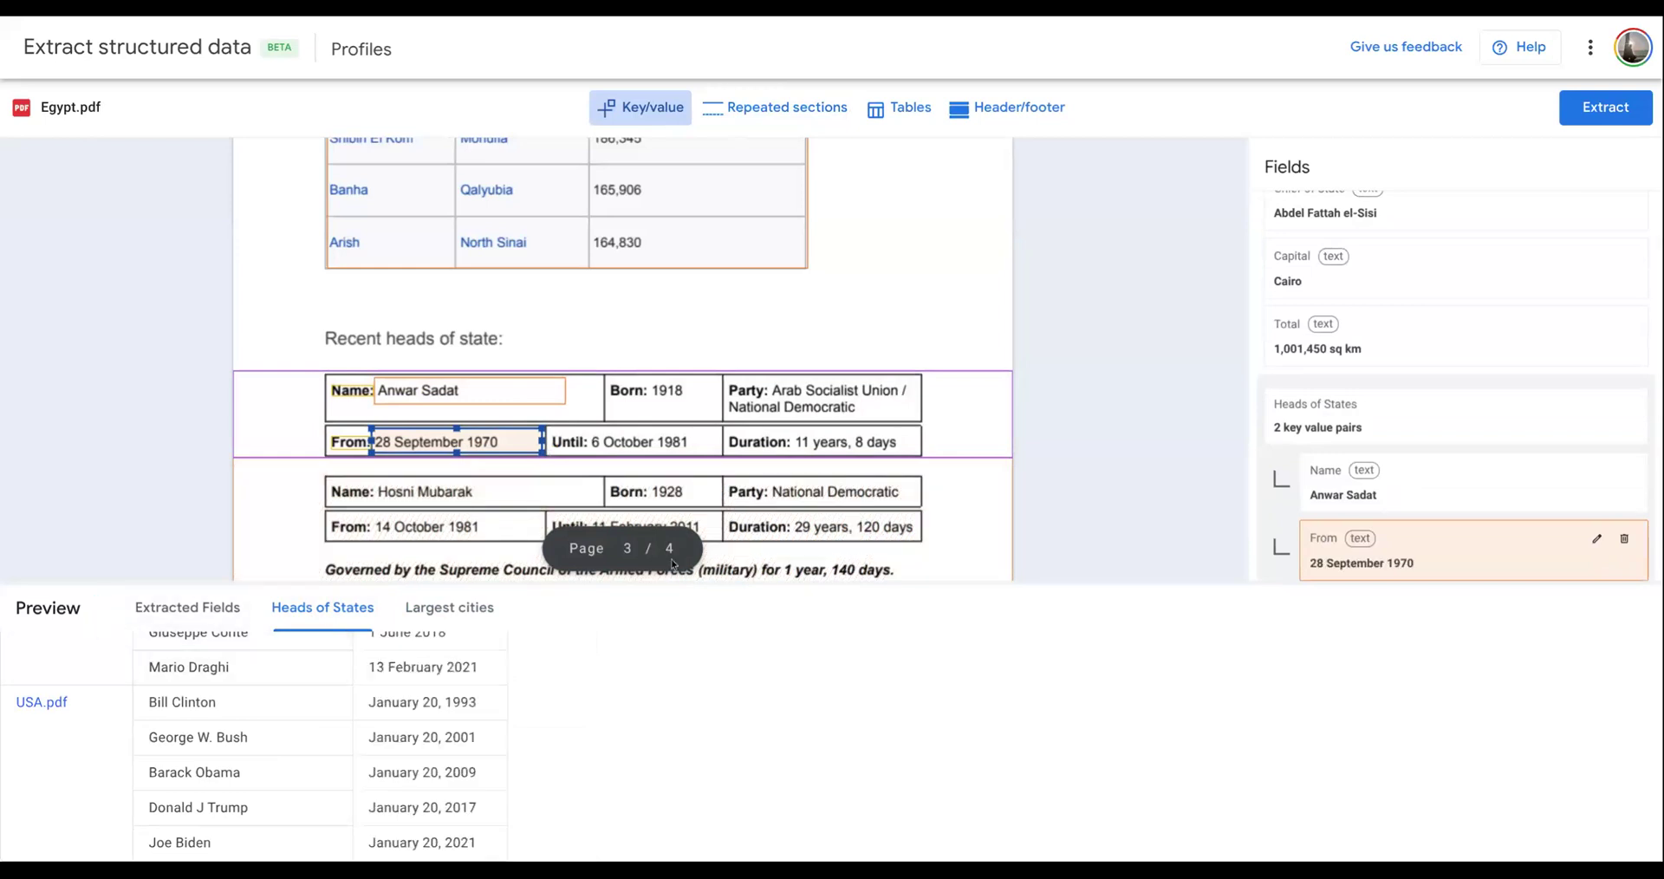
left_click_drag(590, 427, 718, 454)
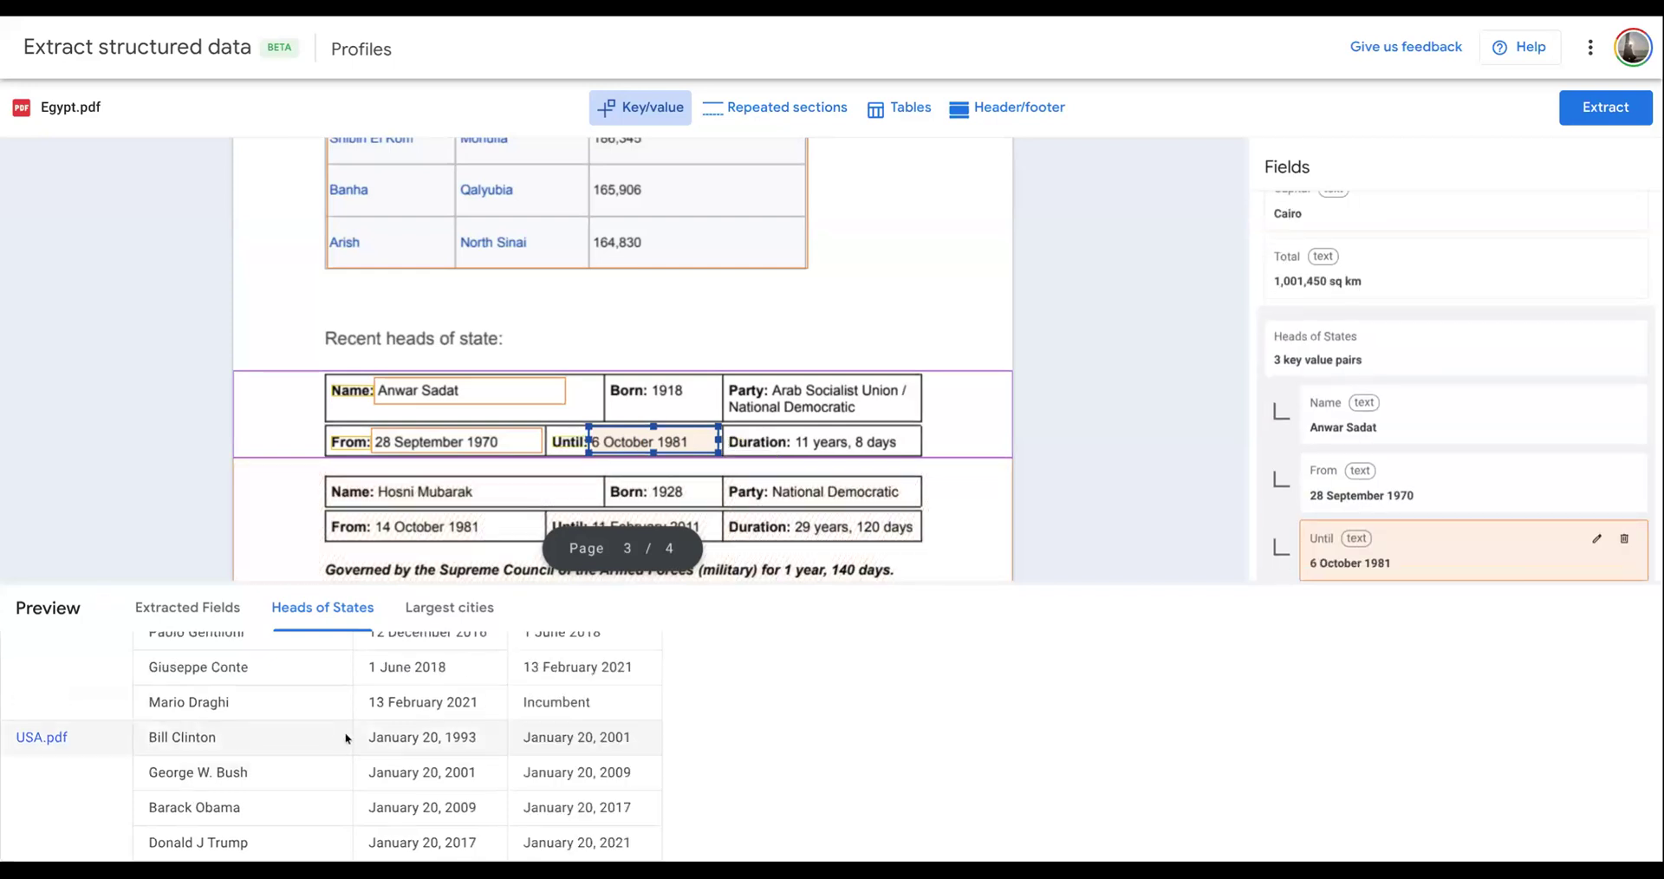
- Examine the extracted names and term dates of the heads of state across the country documents
scroll(367, 738, "up", 10)
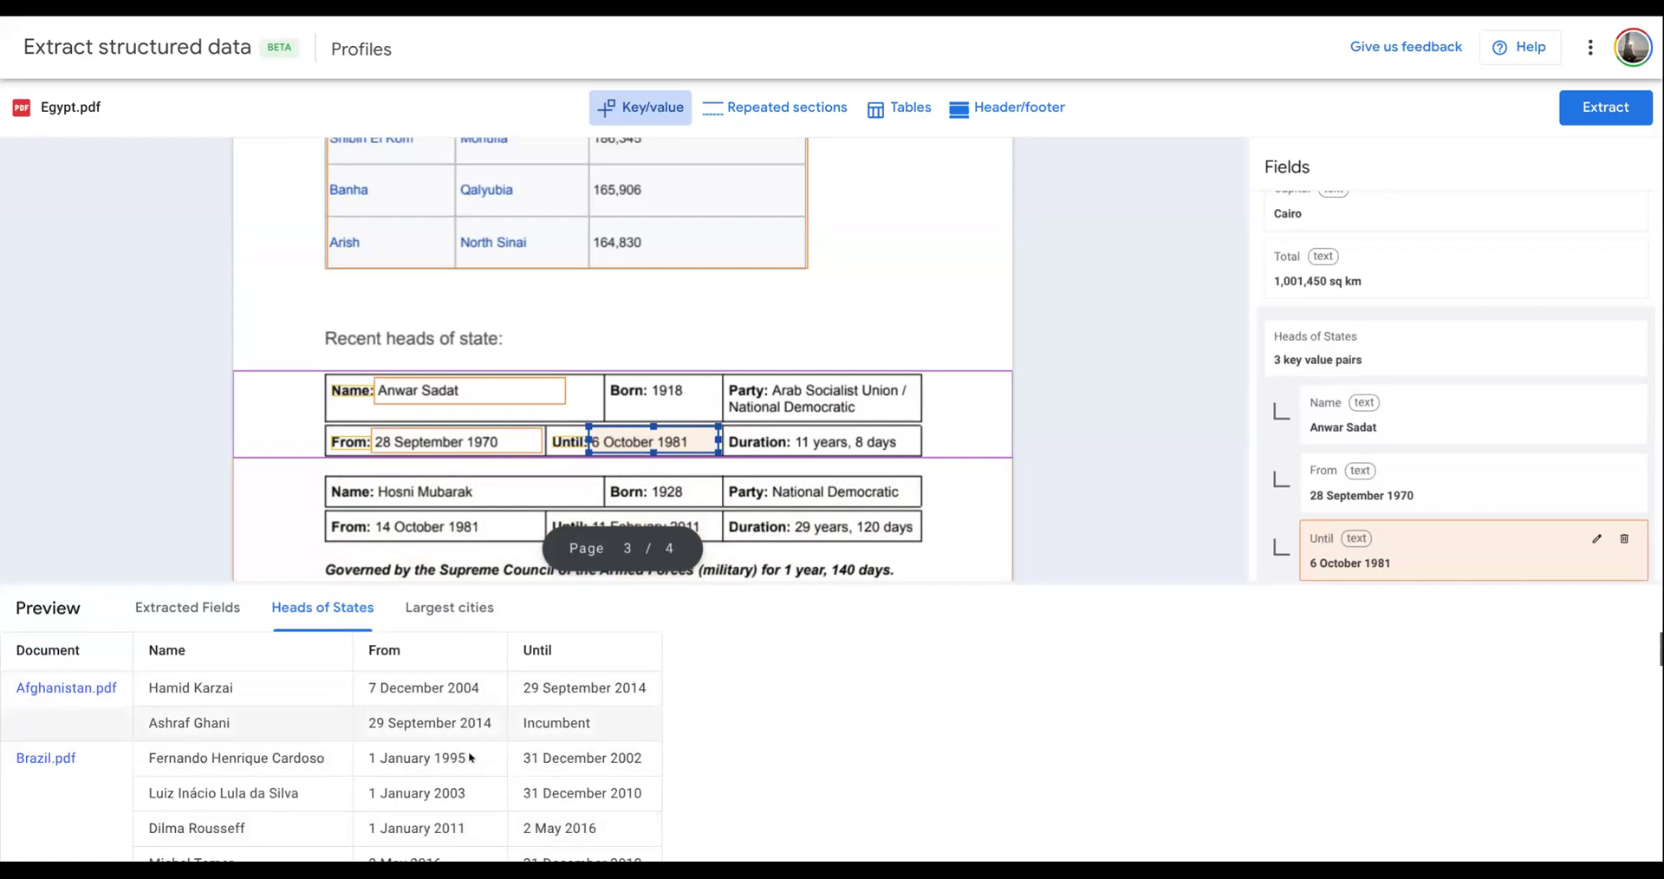
scroll(326, 744, "down", 2)
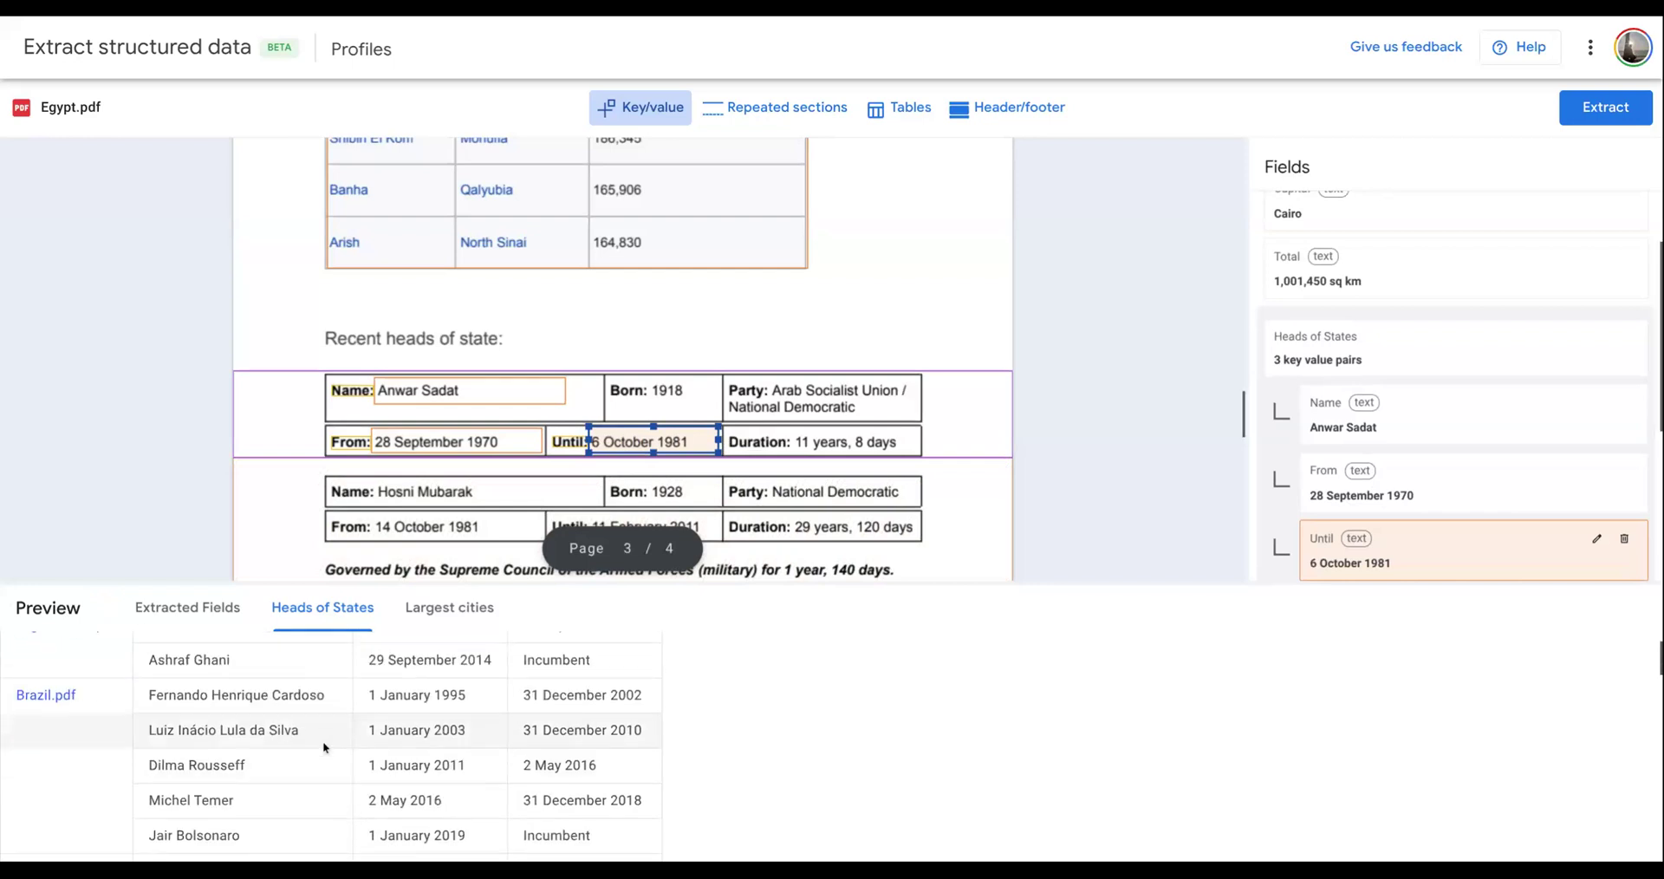
scroll(518, 736, "down", 8)
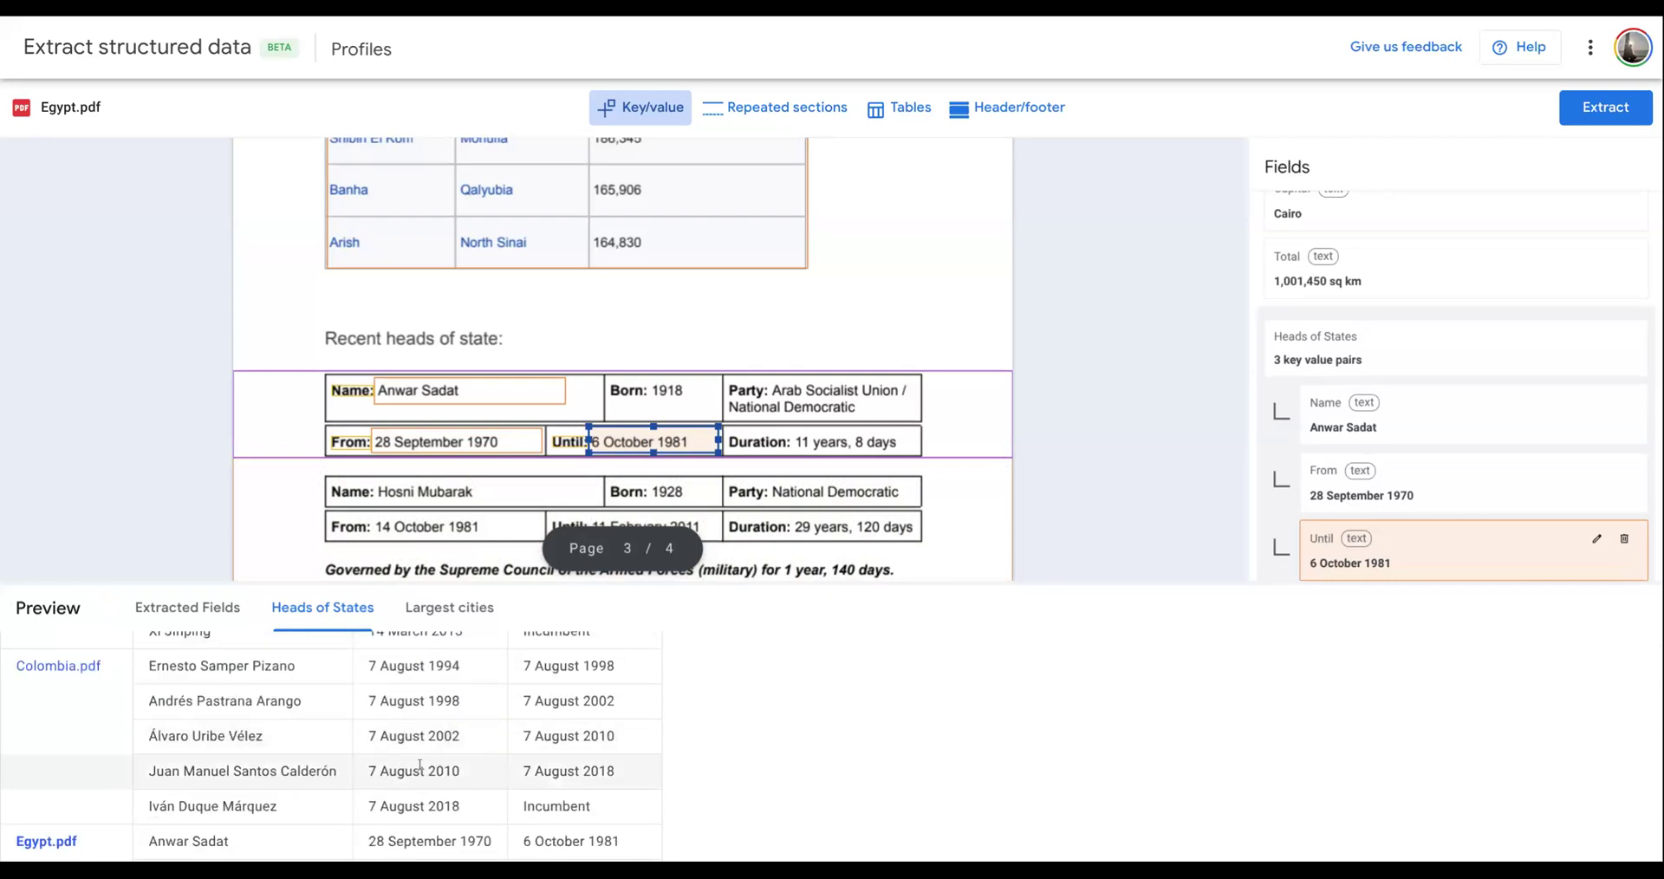
scroll(419, 766, "down", 7)
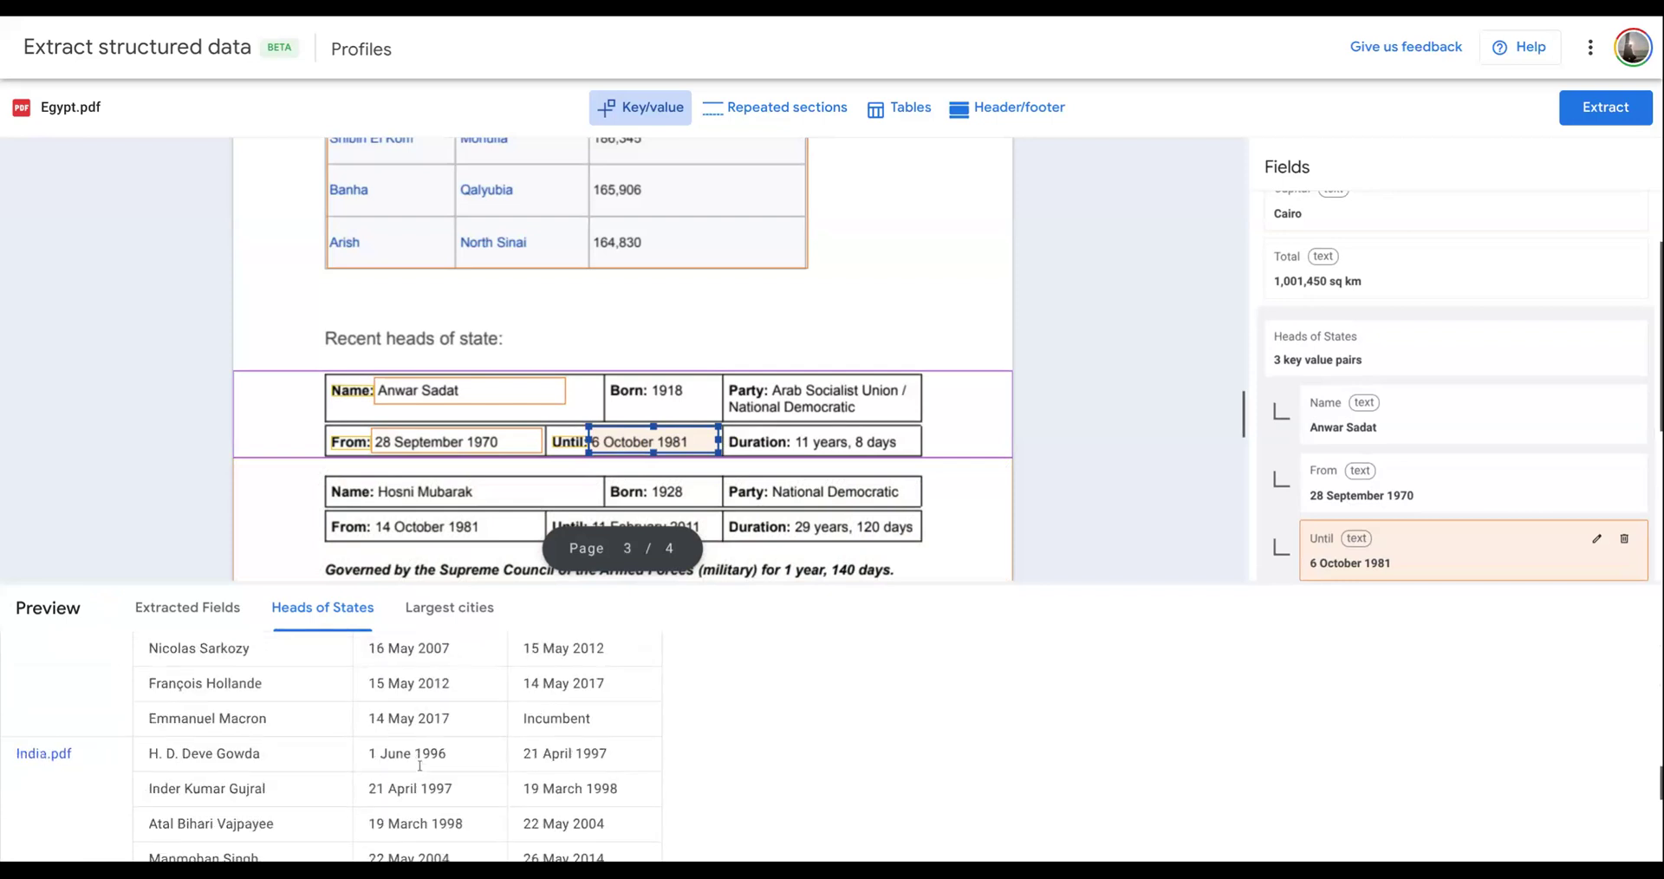
scroll(420, 763, "down", 2)
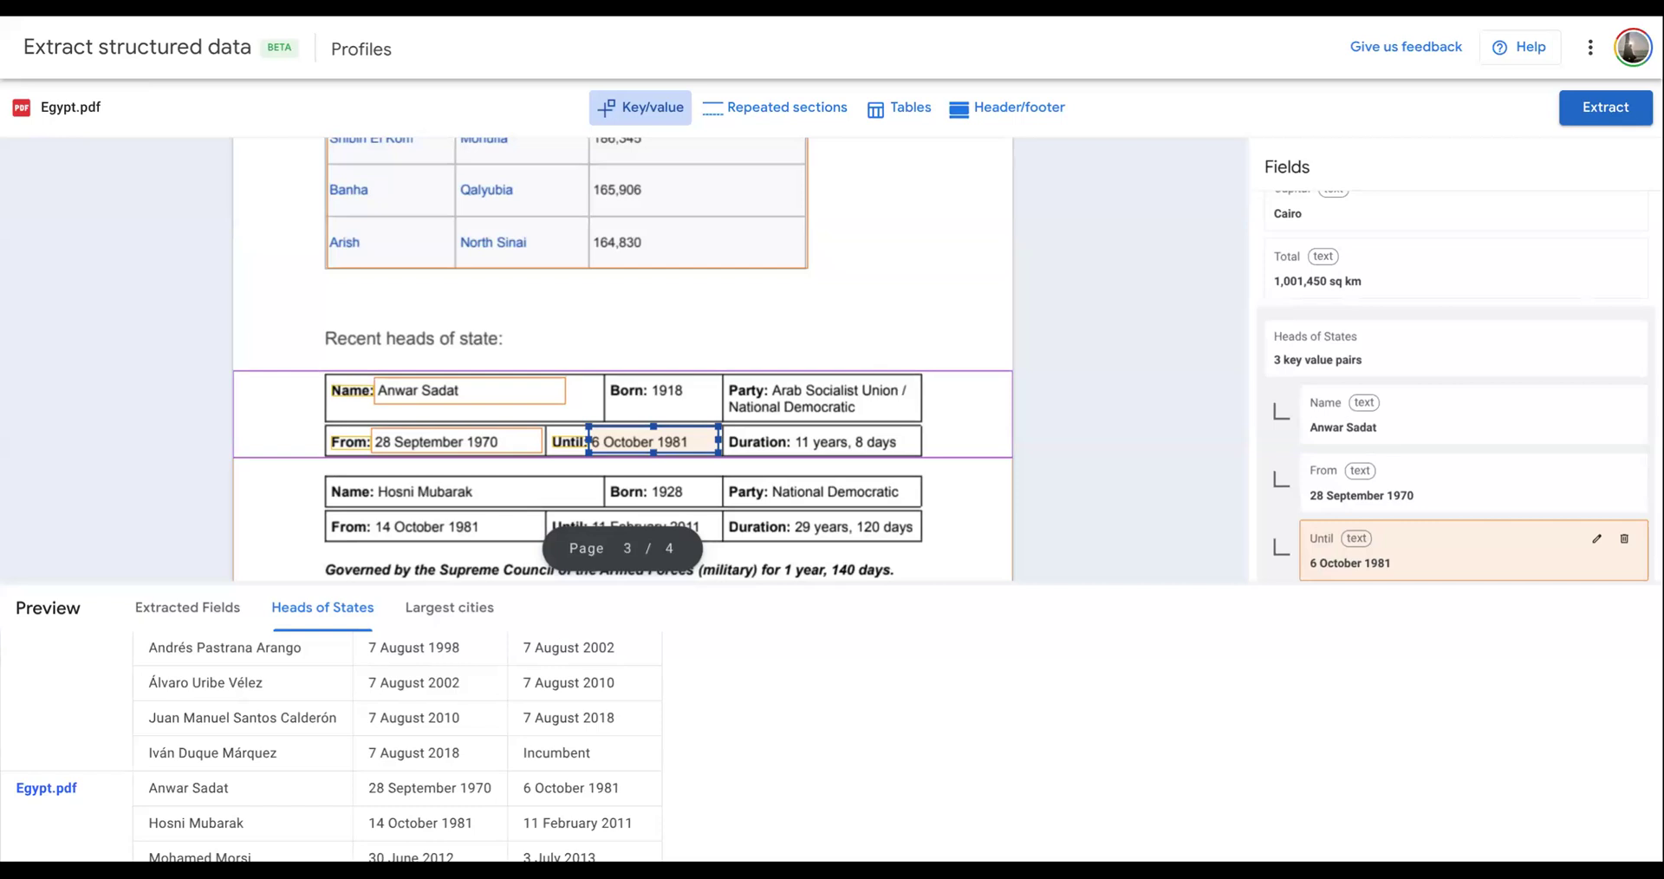
- Run the extraction on the annotated documents and download the results
left_click(1601, 115)
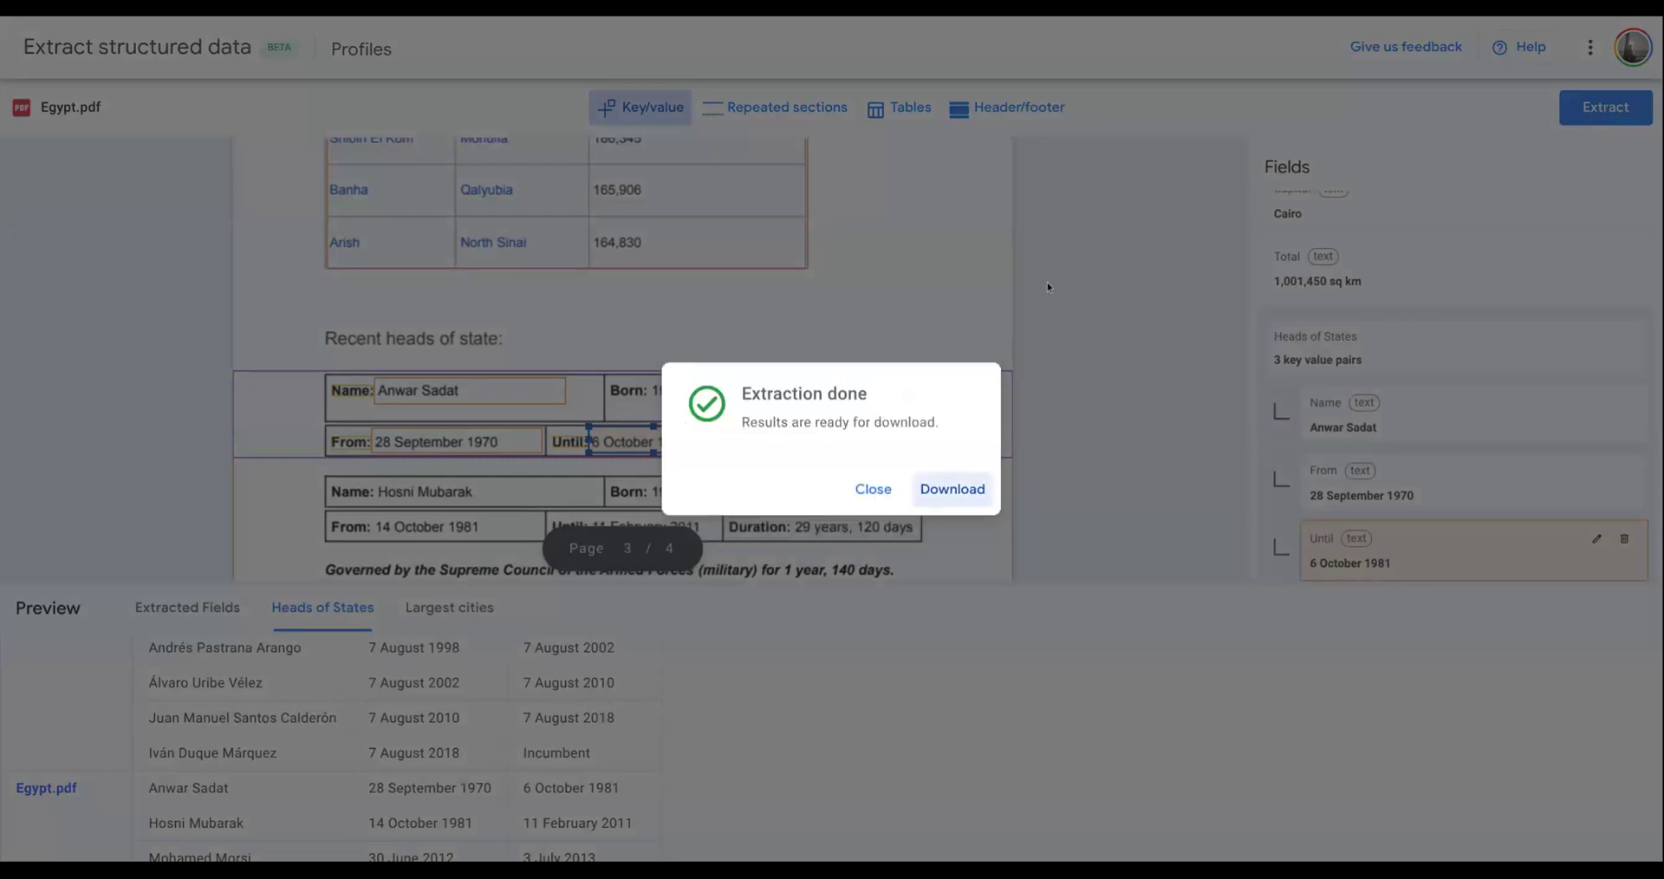
left_click(958, 490)
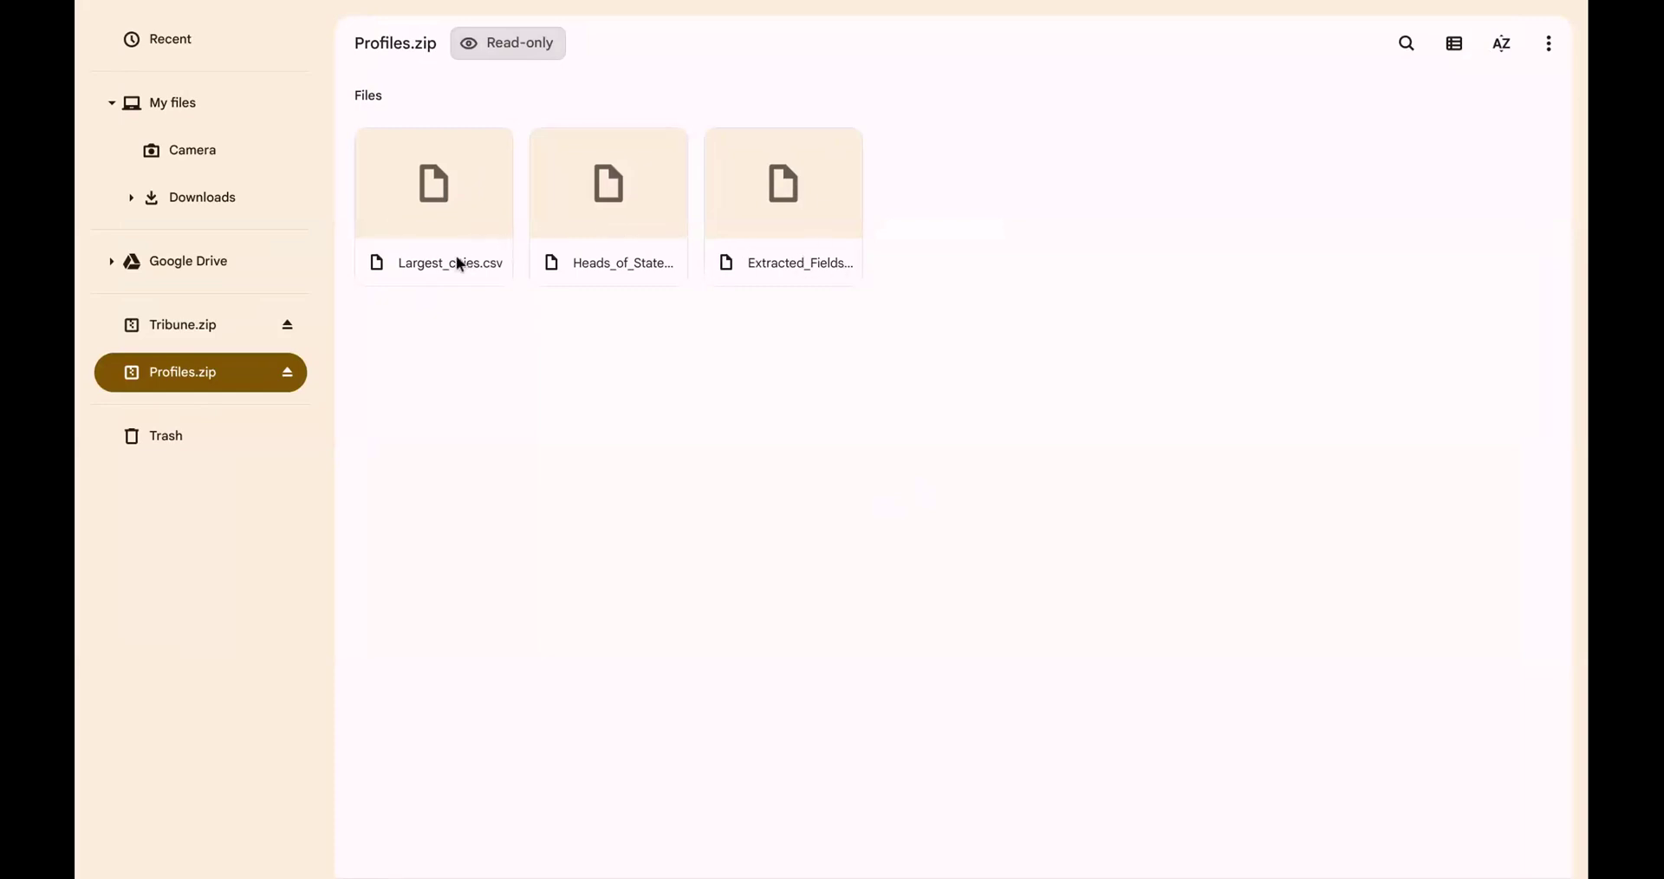
- Open Largest_cities.csv from Profiles.zip, widen columns A to D to fit their contents and look through the extracted rows
left_click(462, 199)
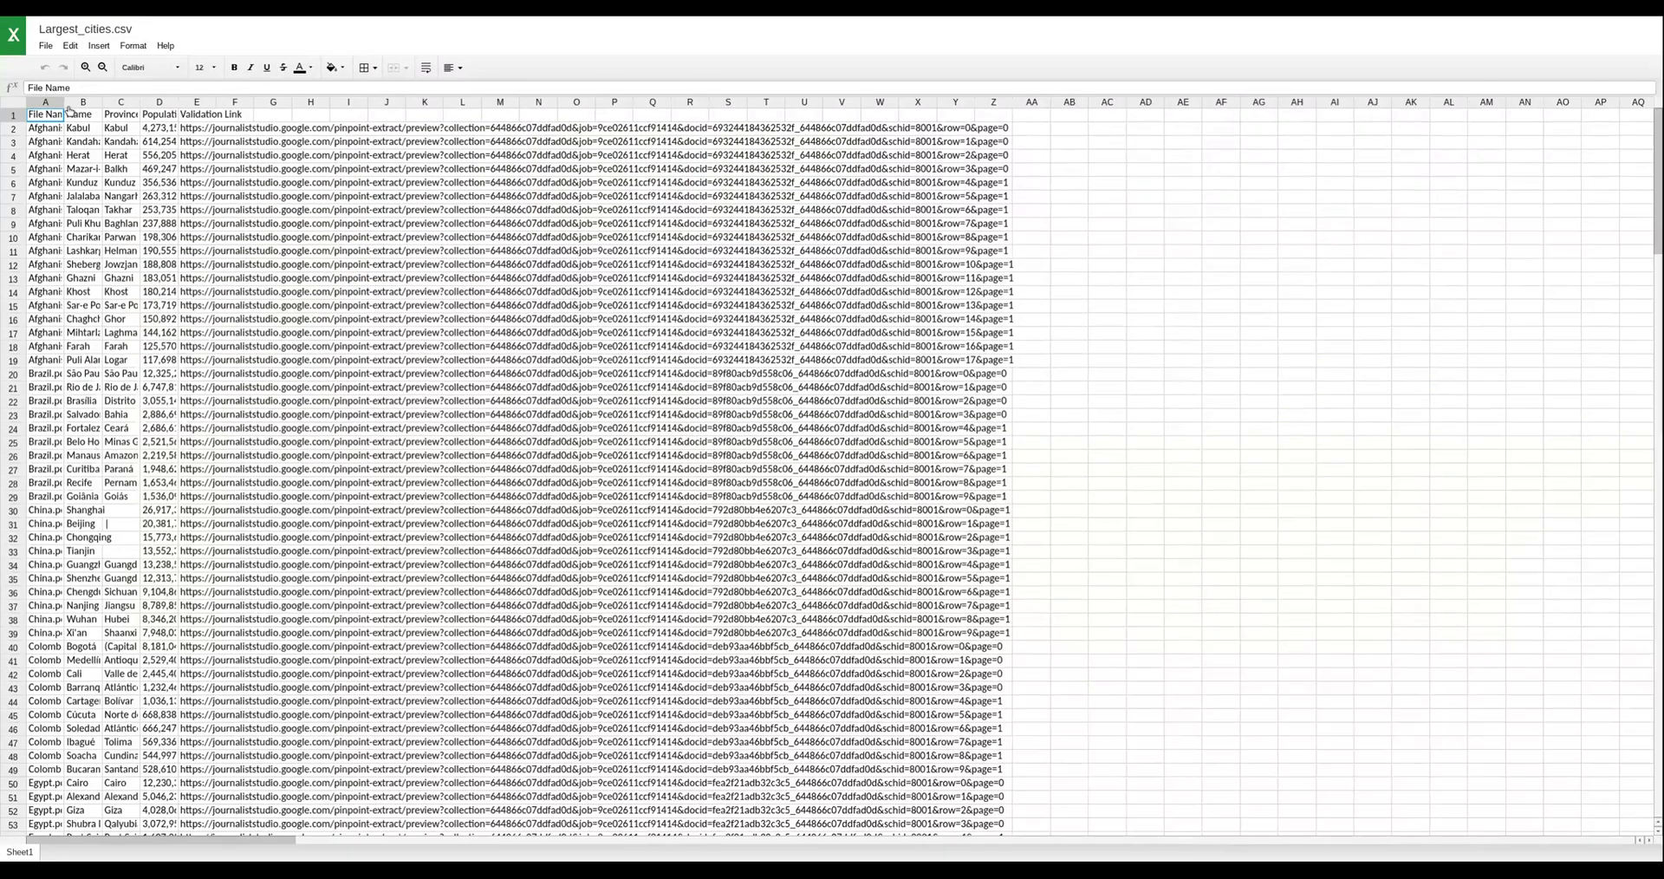
left_click_drag(102, 102, 377, 104)
scroll(229, 394, "down", 2)
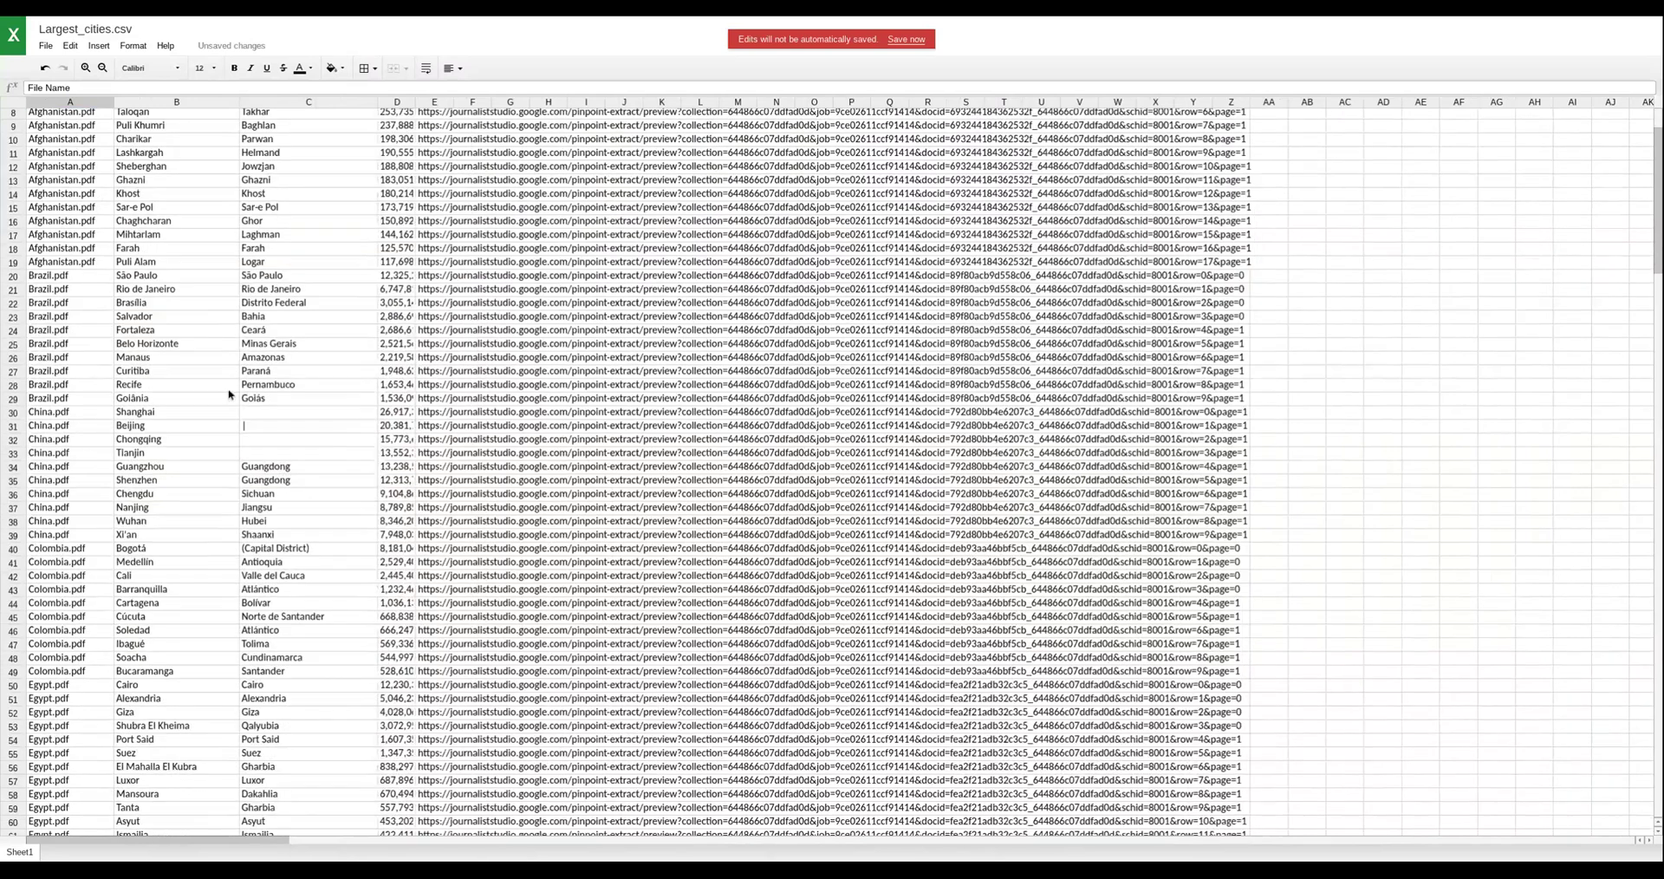
scroll(230, 394, "down", 5)
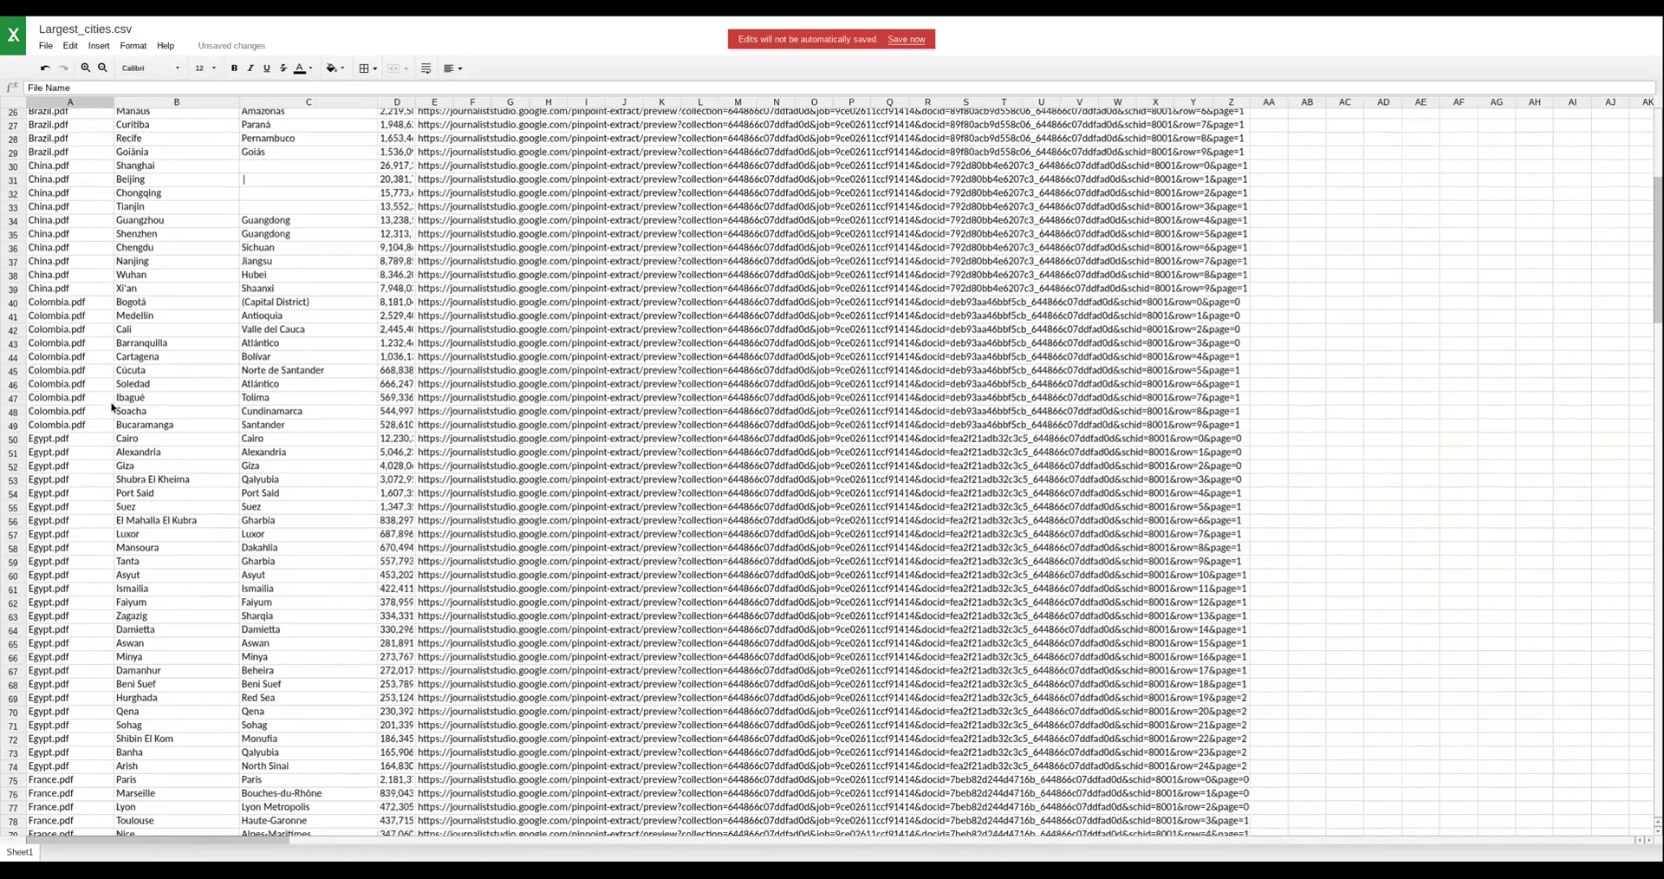
scroll(112, 408, "down", 18)
scroll(111, 407, "up", 13)
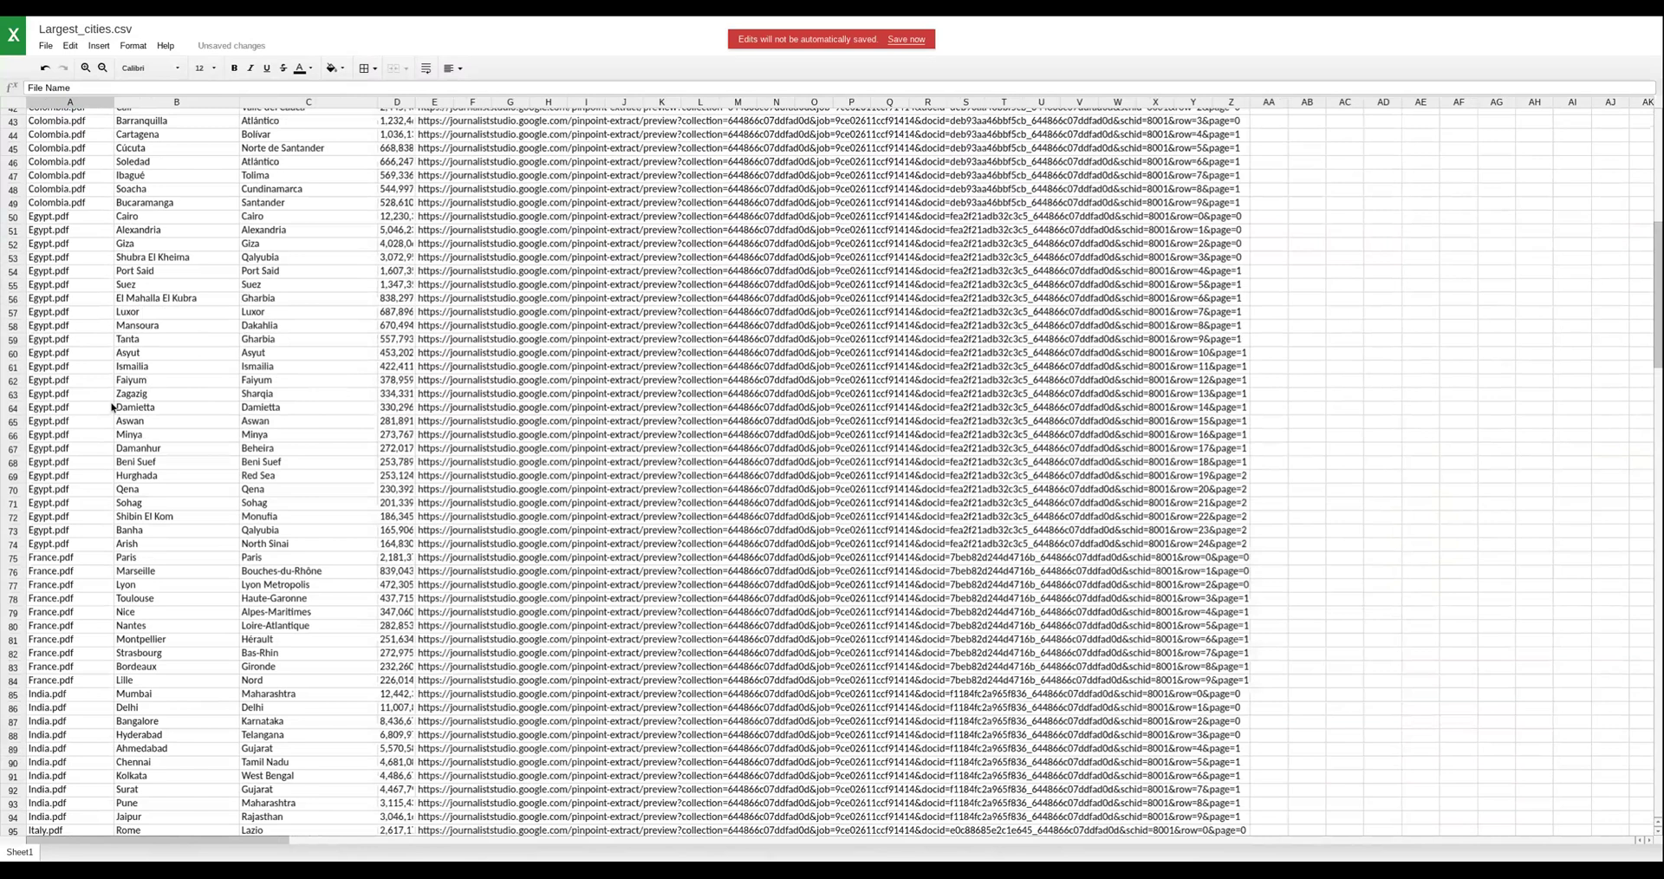
scroll(112, 407, "up", 11)
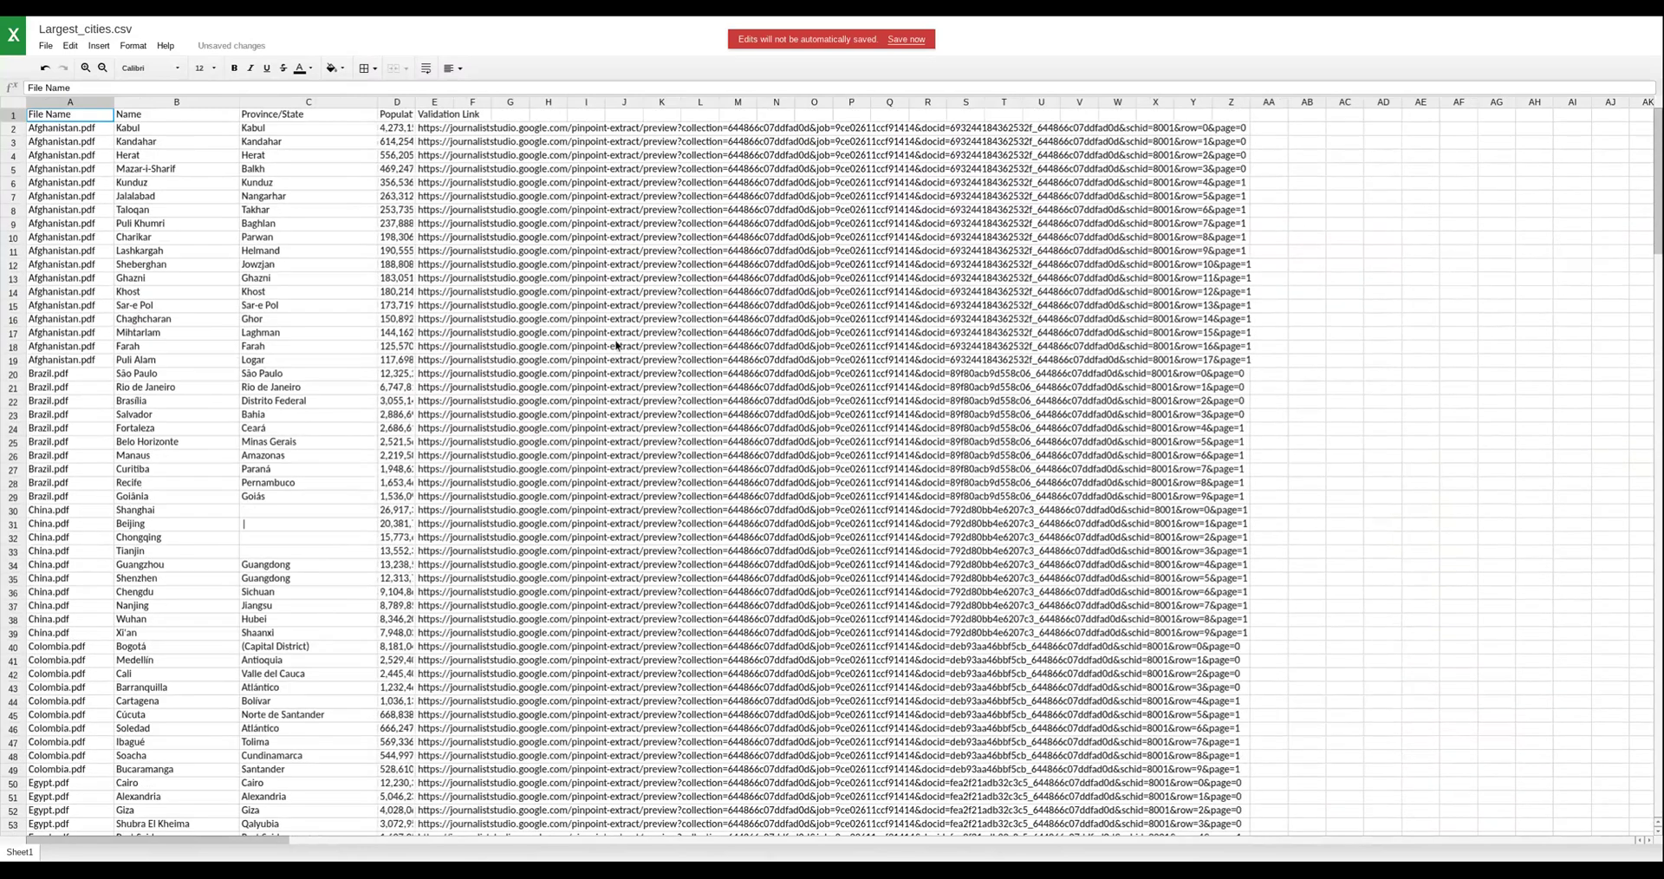
double_click(416, 101)
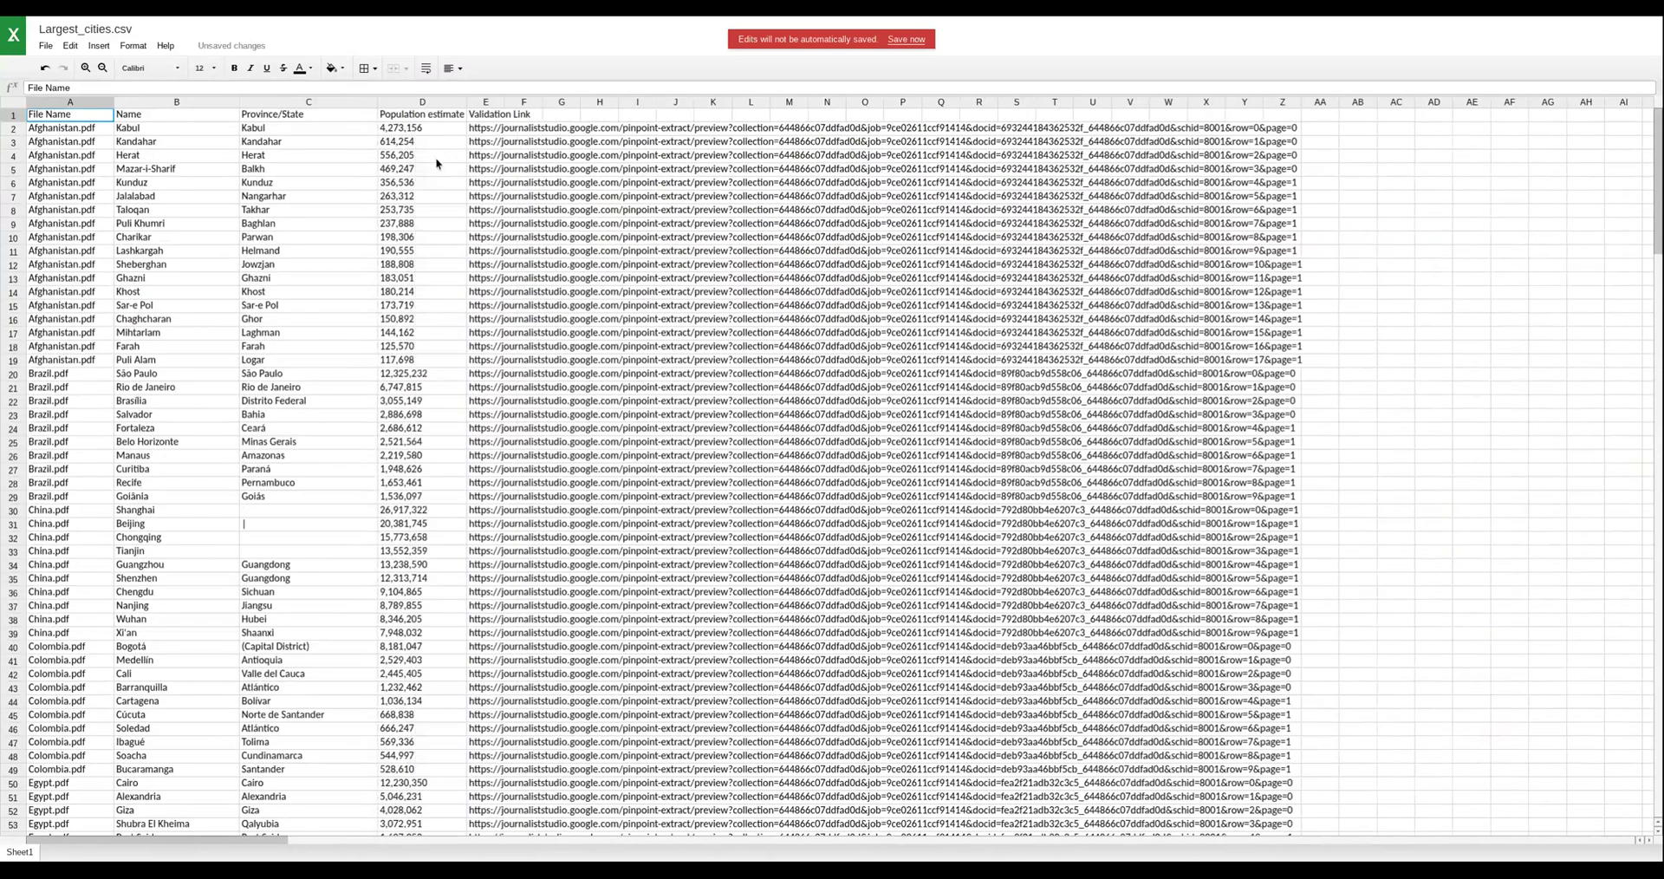
left_click(485, 131)
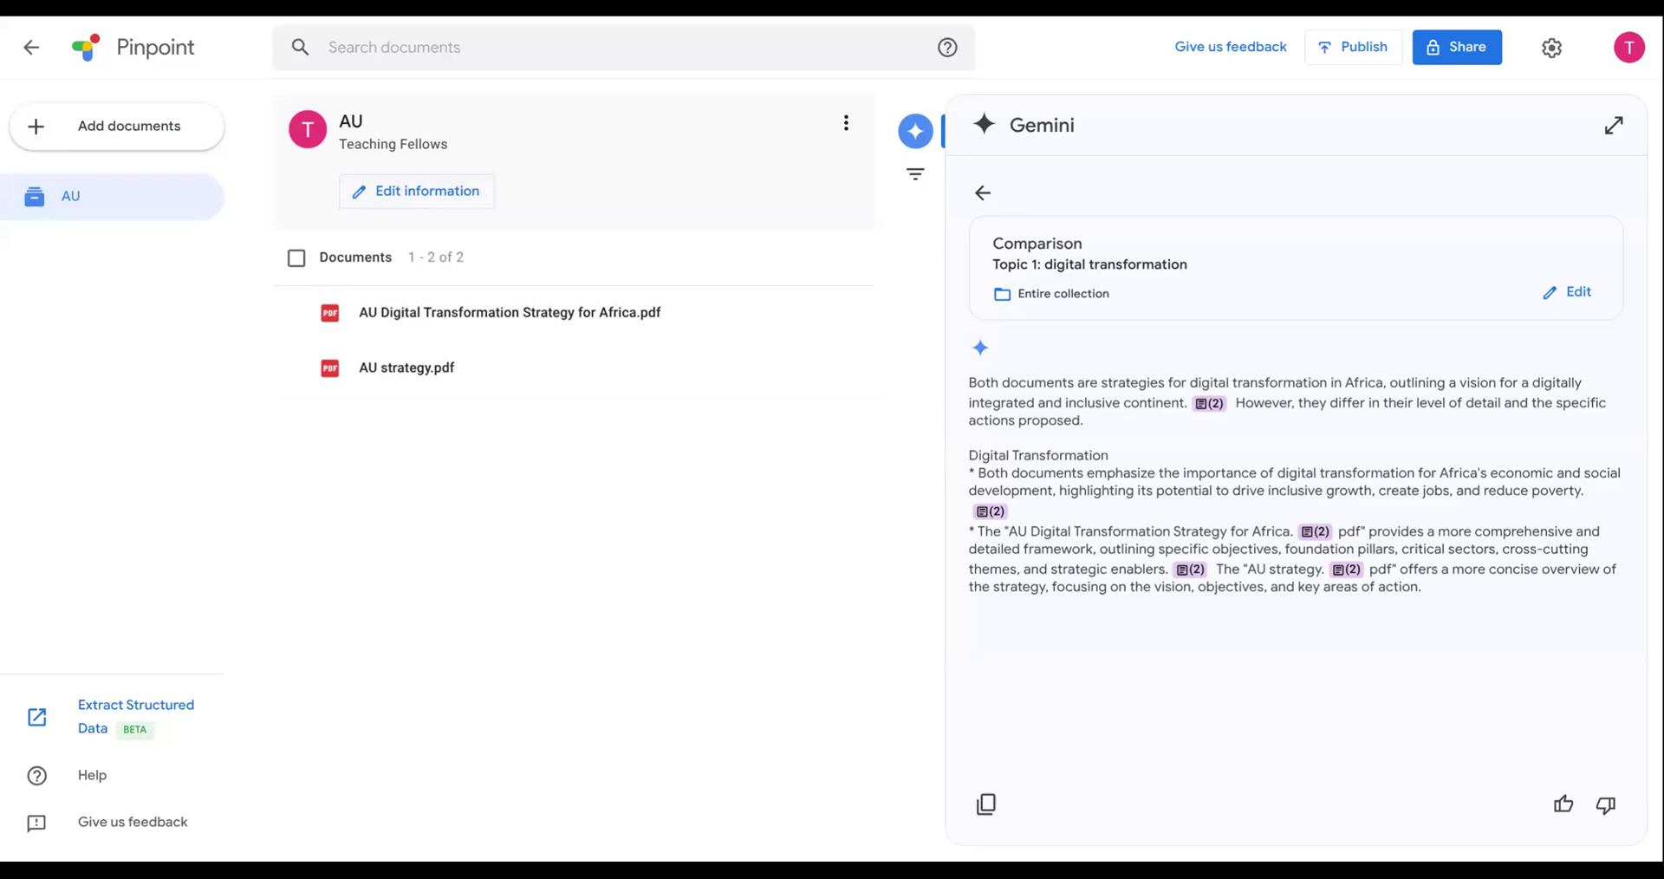
- Leave the digital transformation comparison and ask Gemini about the entire collection: "What are the opportunities in digital transformation"
left_click(1614, 125)
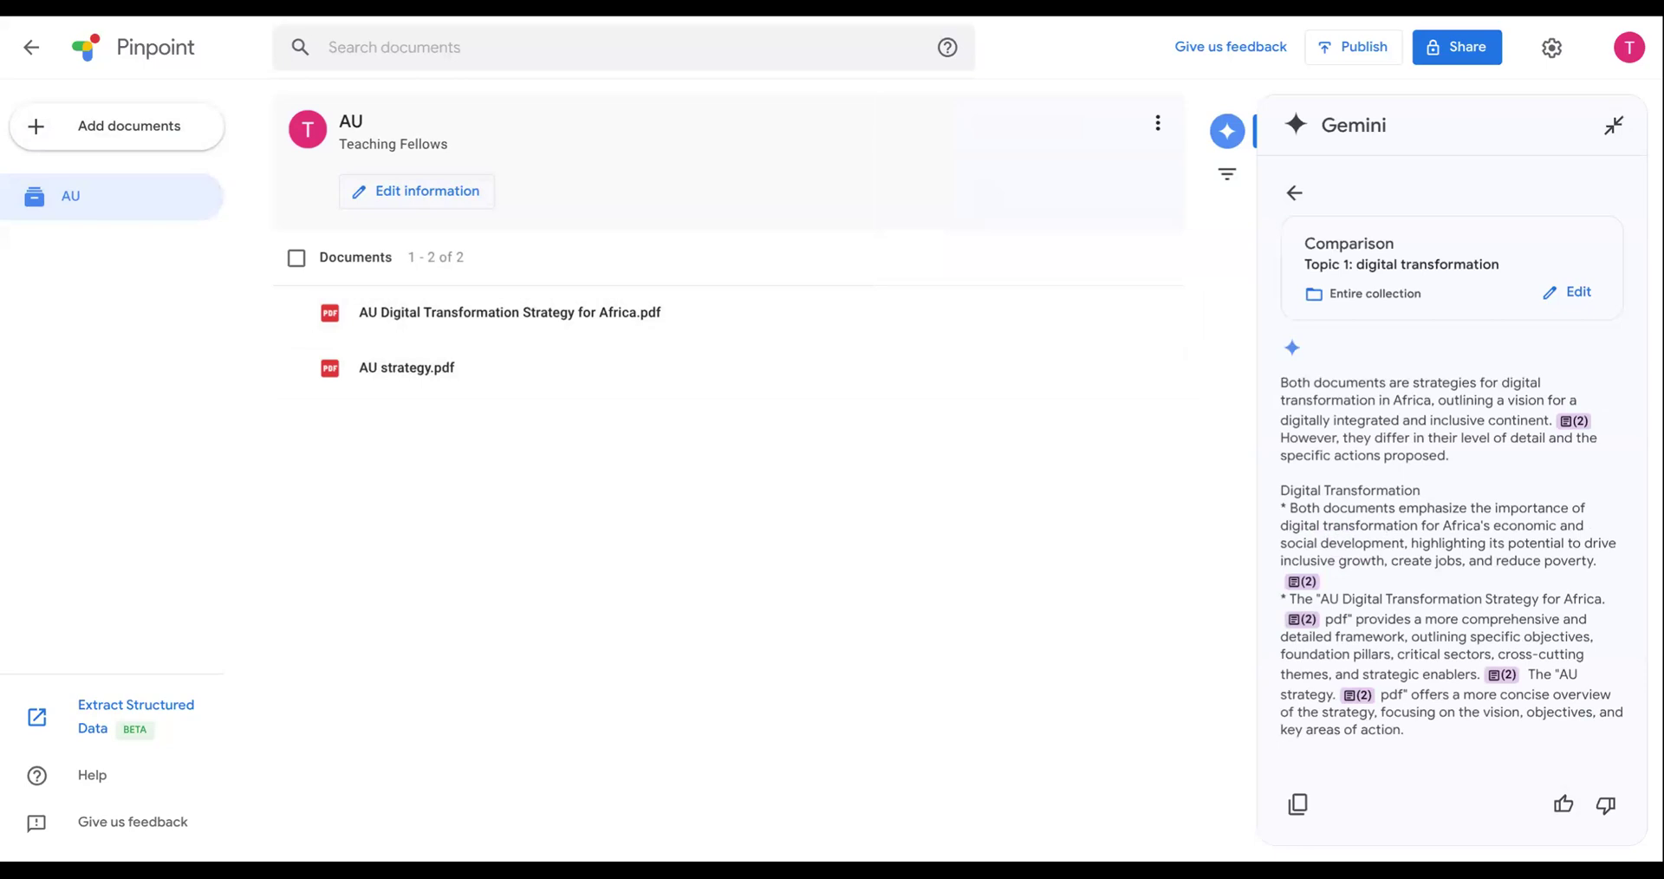
left_click(1294, 194)
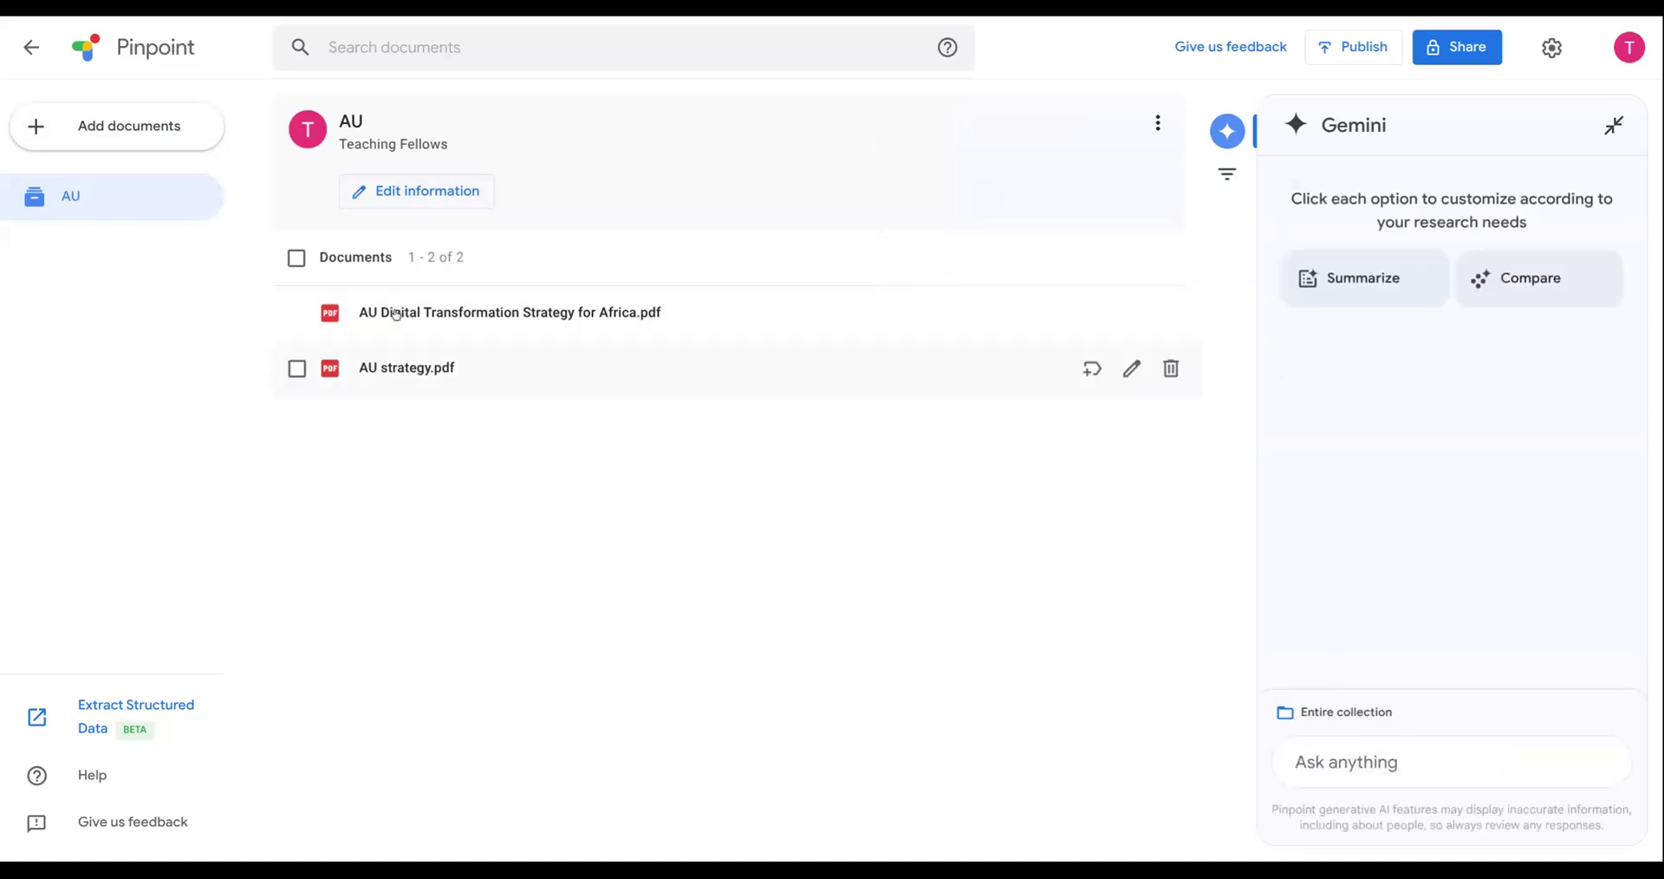
left_click(1407, 764)
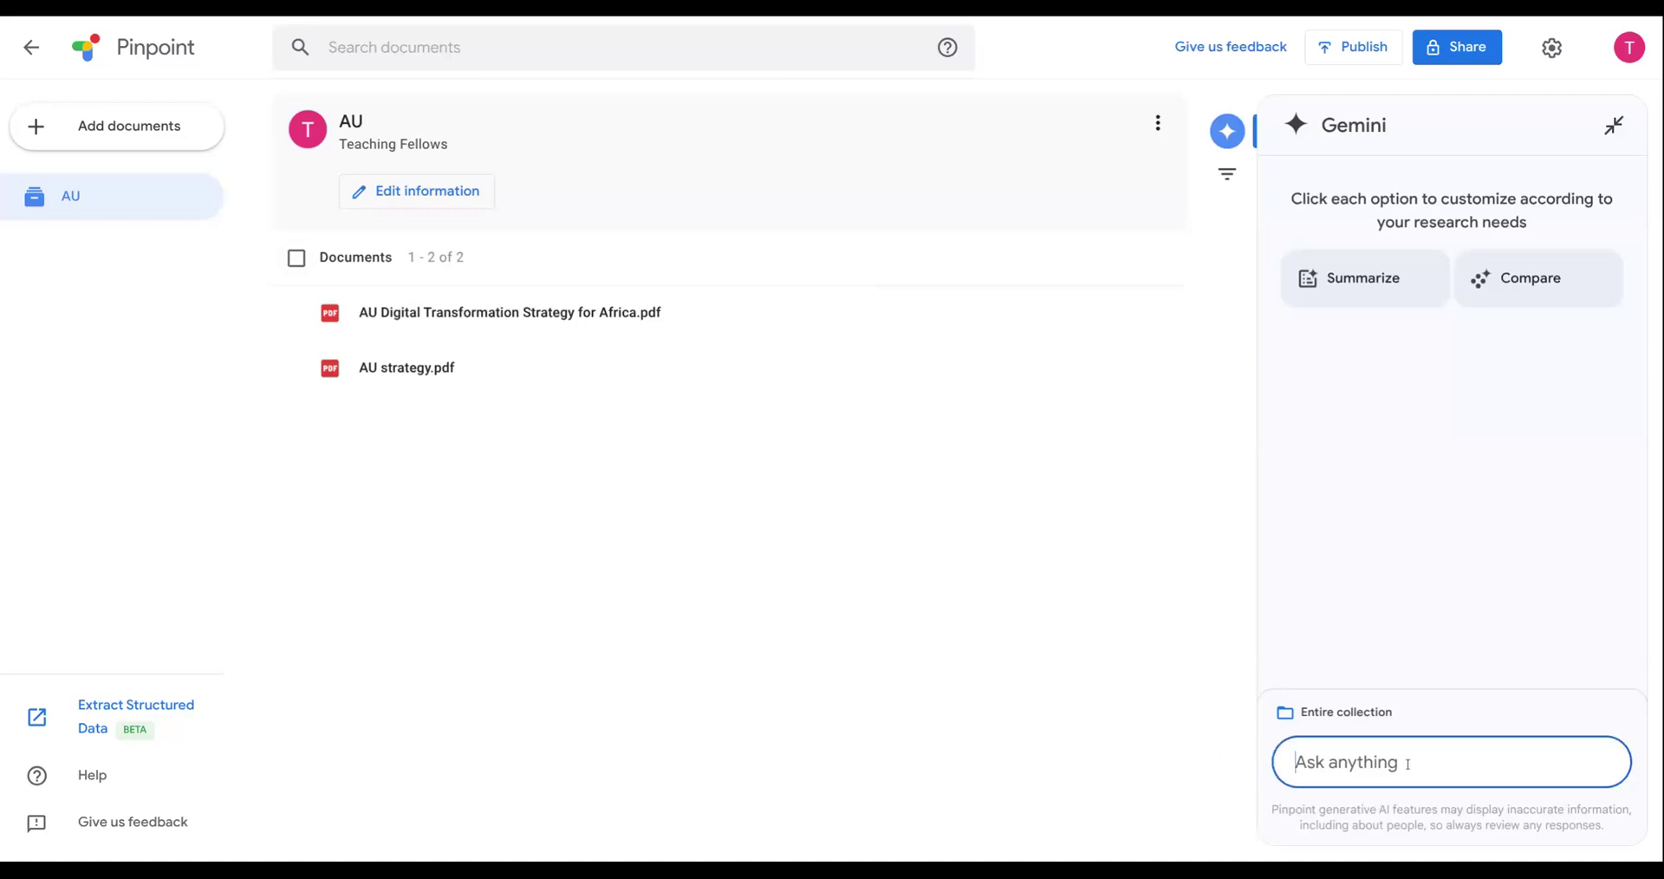
type("What are the oppor")
key("BackSpace")
key("BackSpace")
type("or")
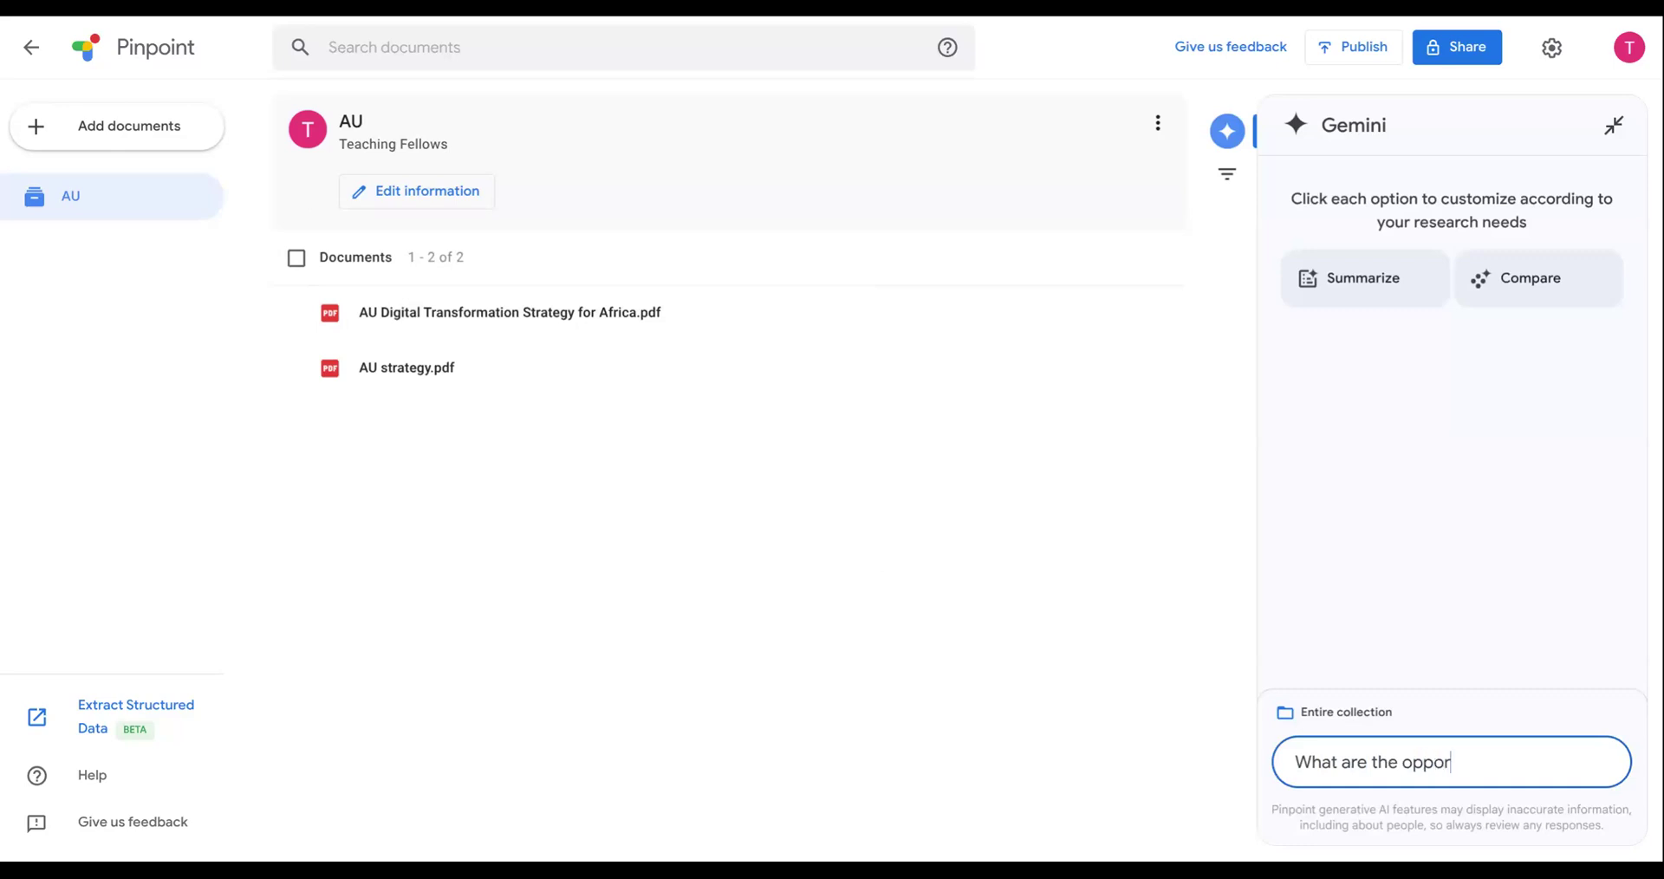
type("tunities in digital tra")
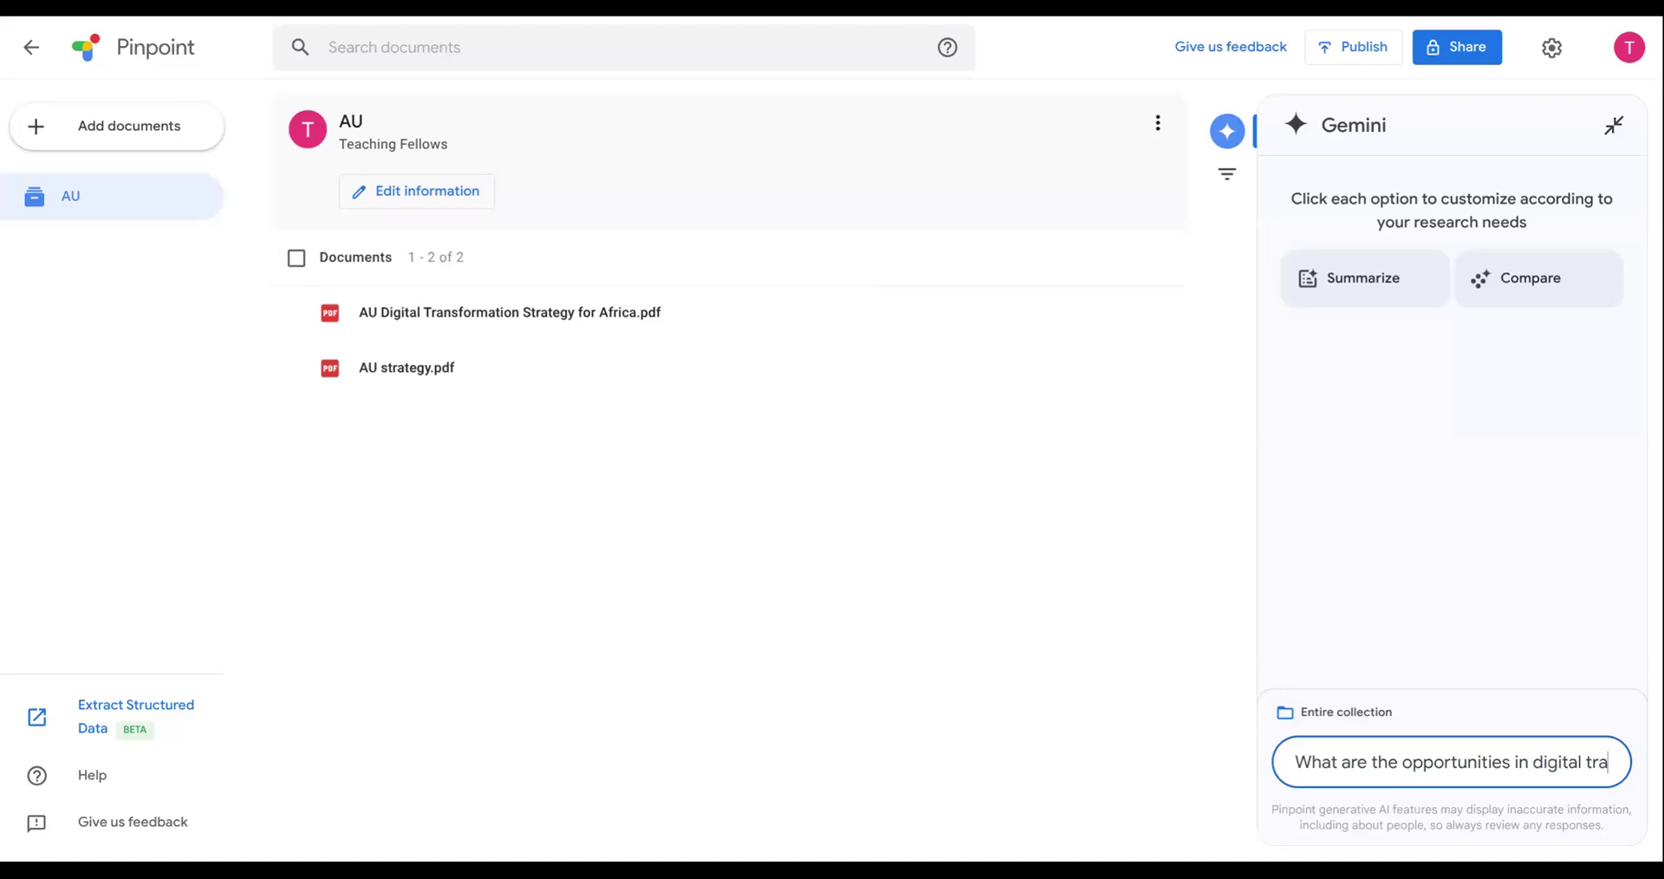
type("nsformation")
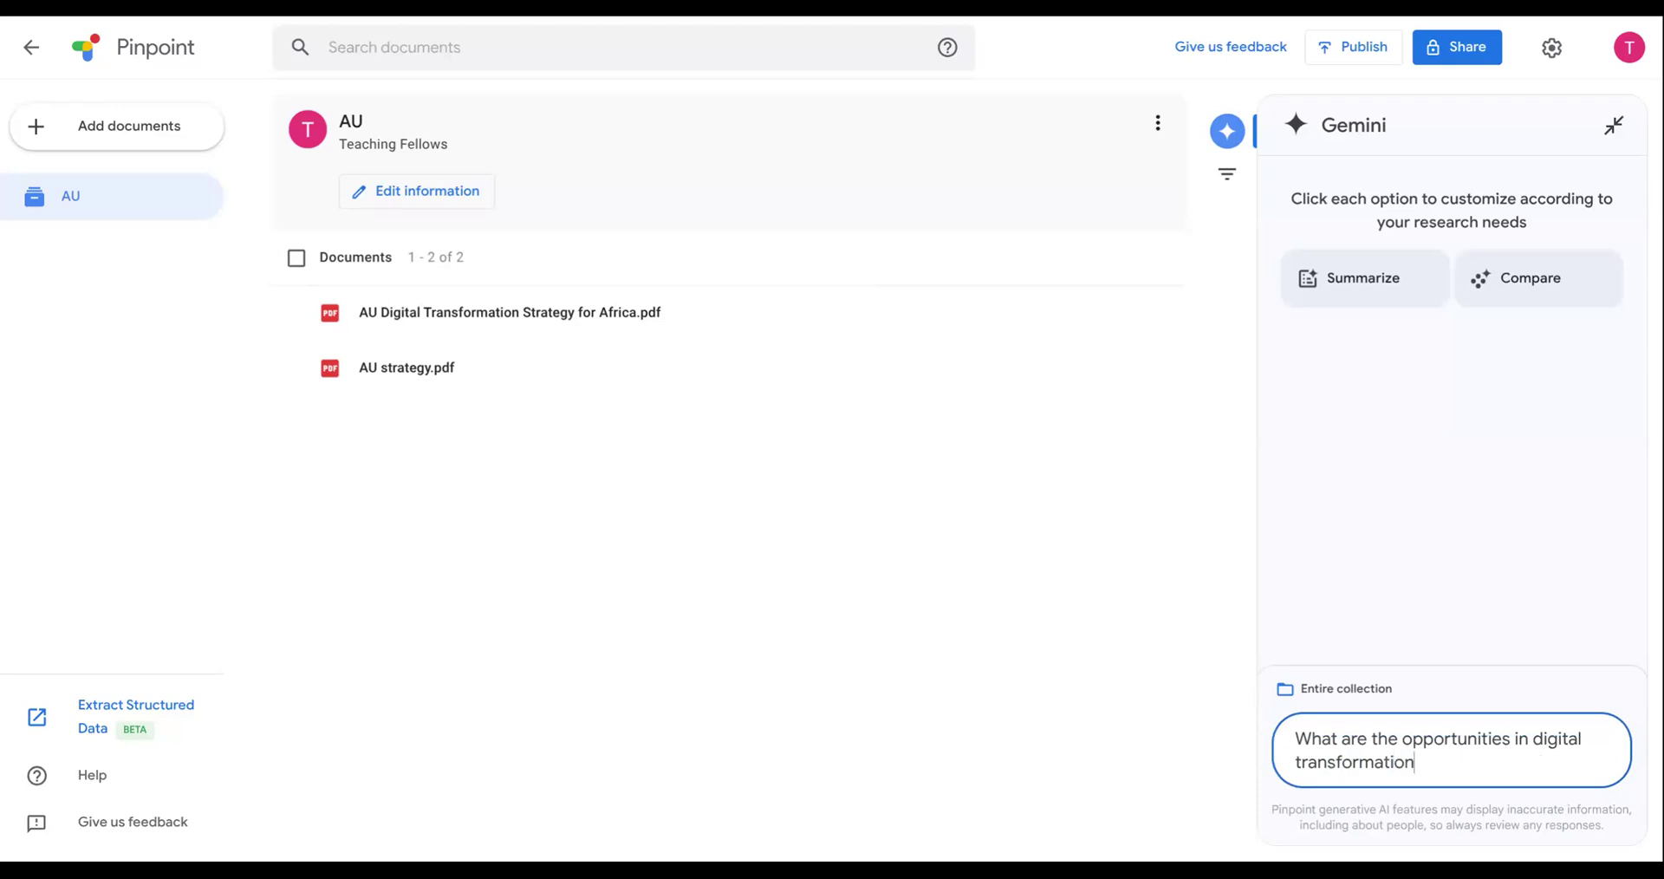
key("Return")
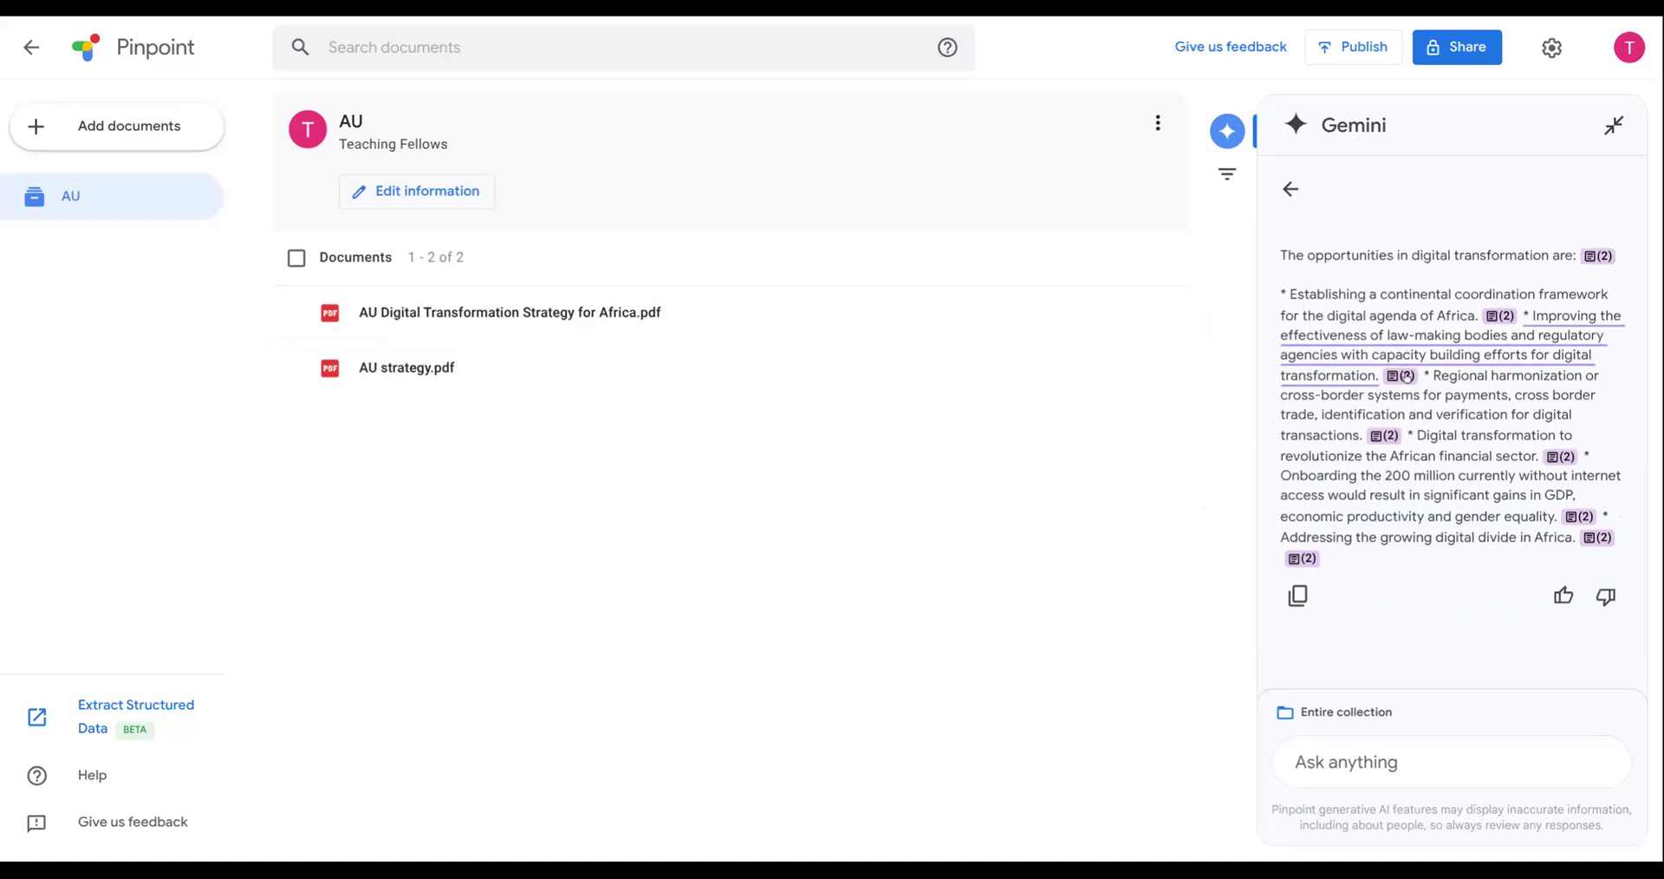
- Show the source passages cited for the answer's points on law-making bodies and on the African financial sector
left_click(1403, 375)
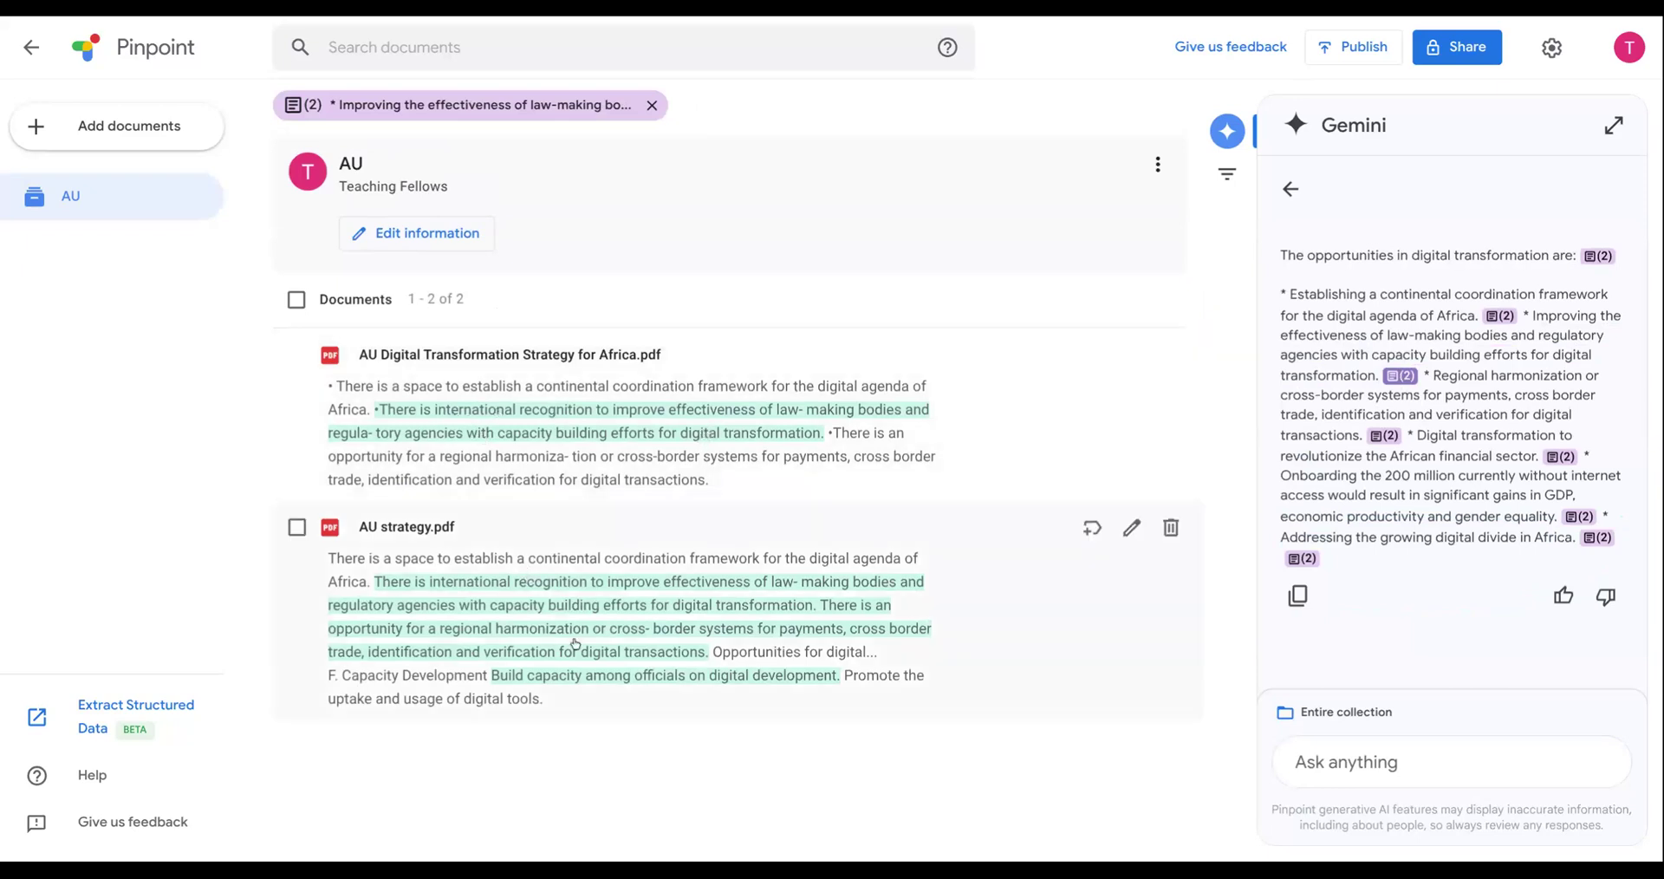
left_click(1562, 456)
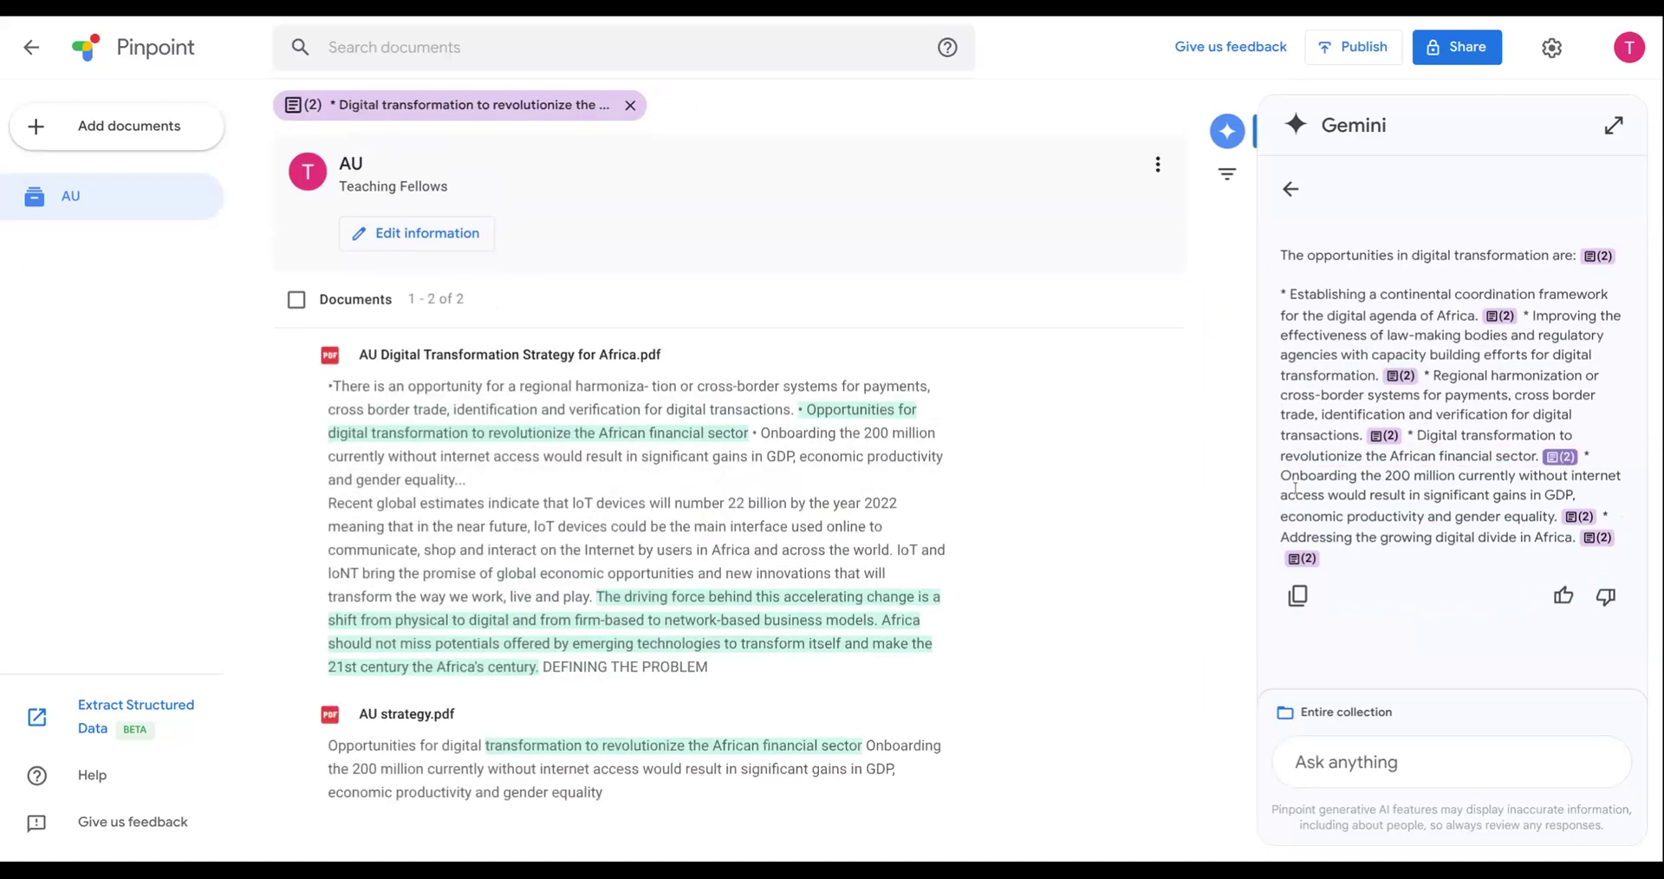
- Ask Gemini "What are the challenges?" about the entire collection, look through the answer and return to the Gemini start view
left_click(1388, 762)
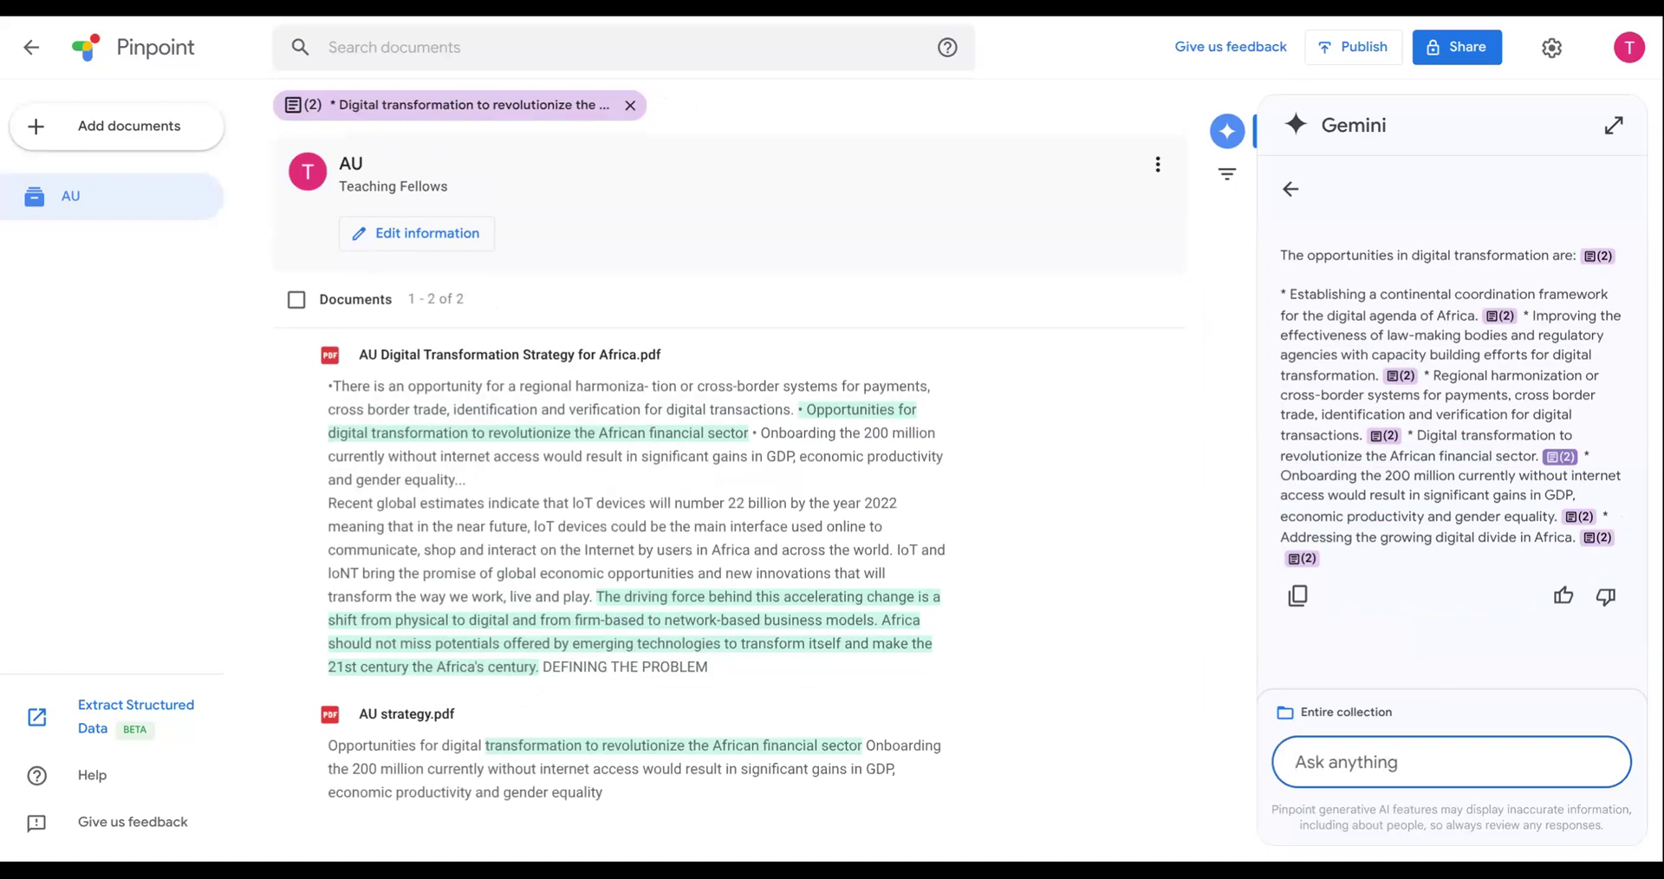
type("hat are the chal")
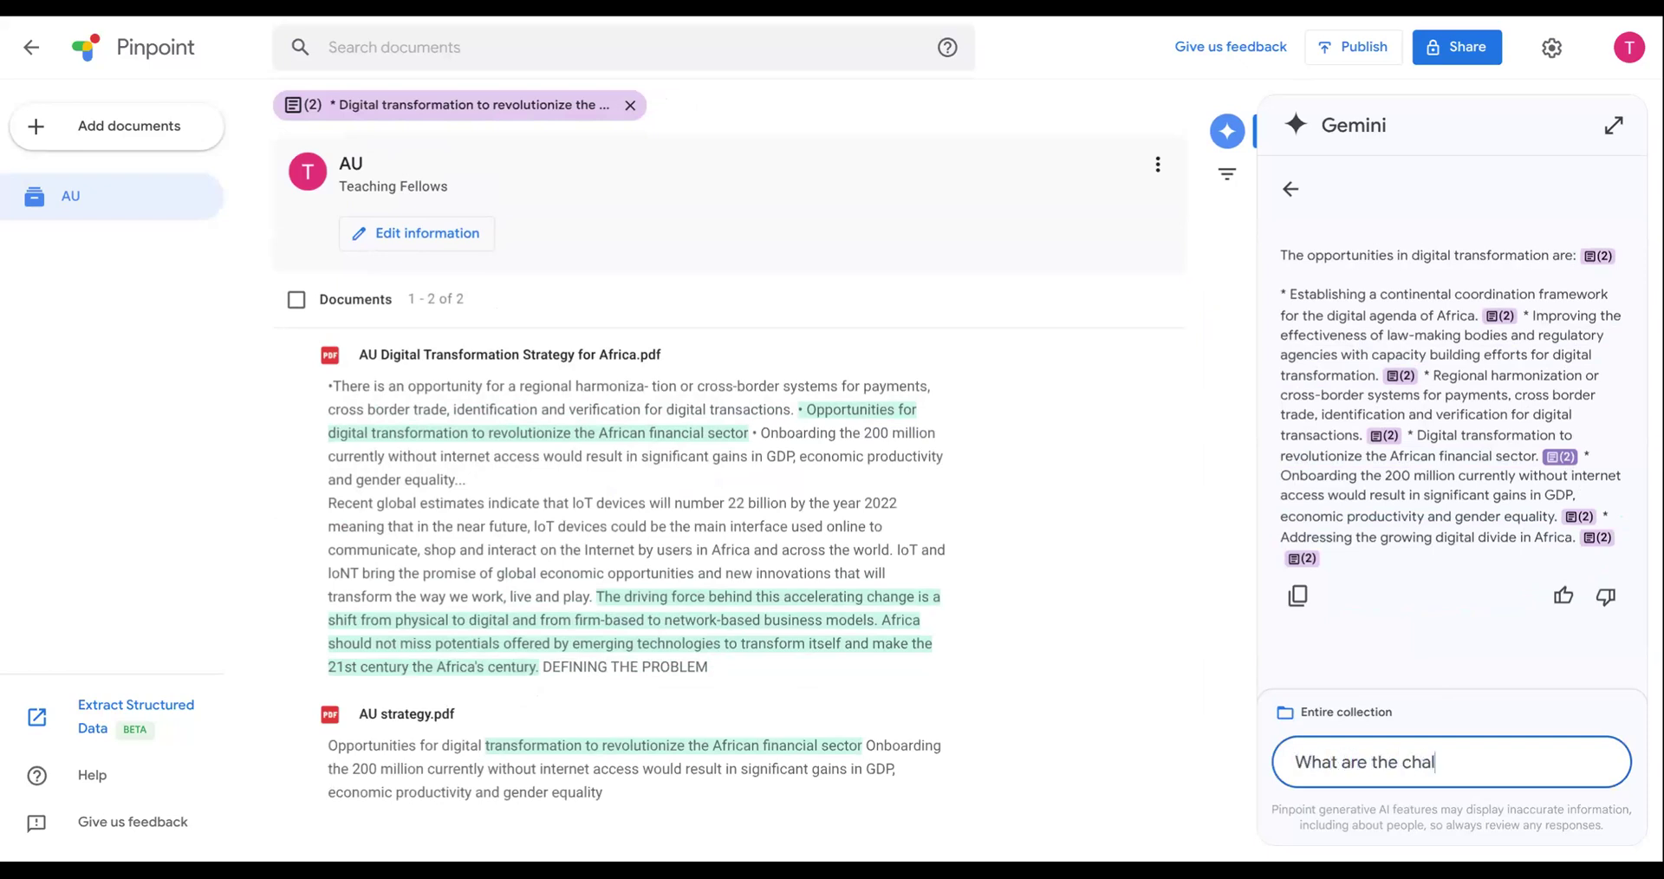
type("lenges?")
key("Return")
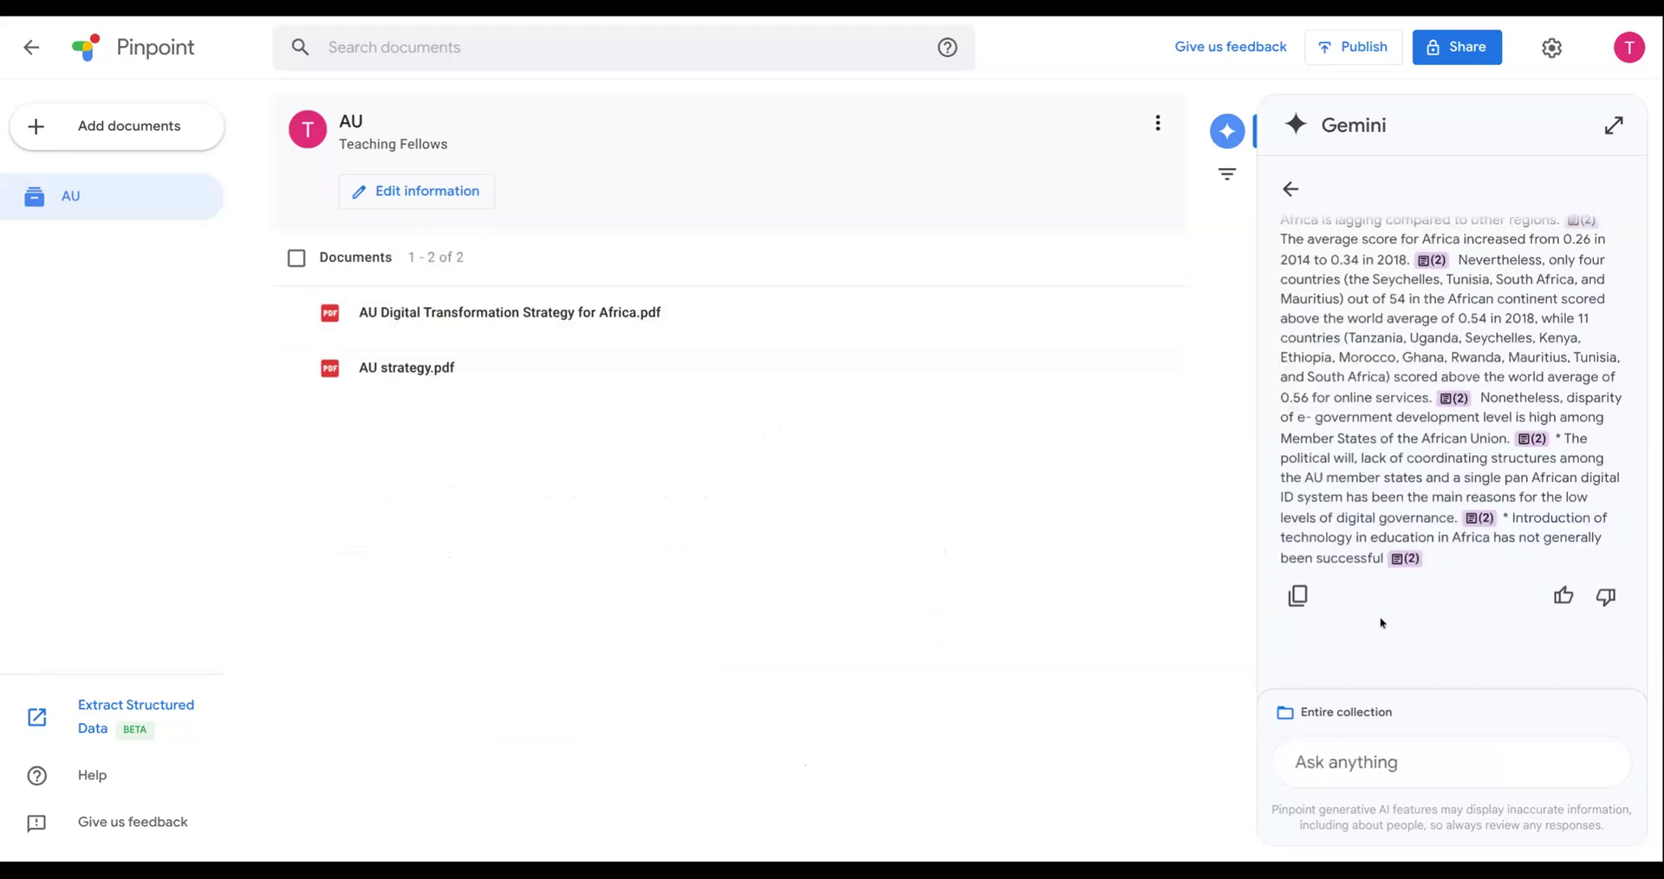
scroll(1381, 617, "up", 2)
scroll(1381, 619, "up", 6)
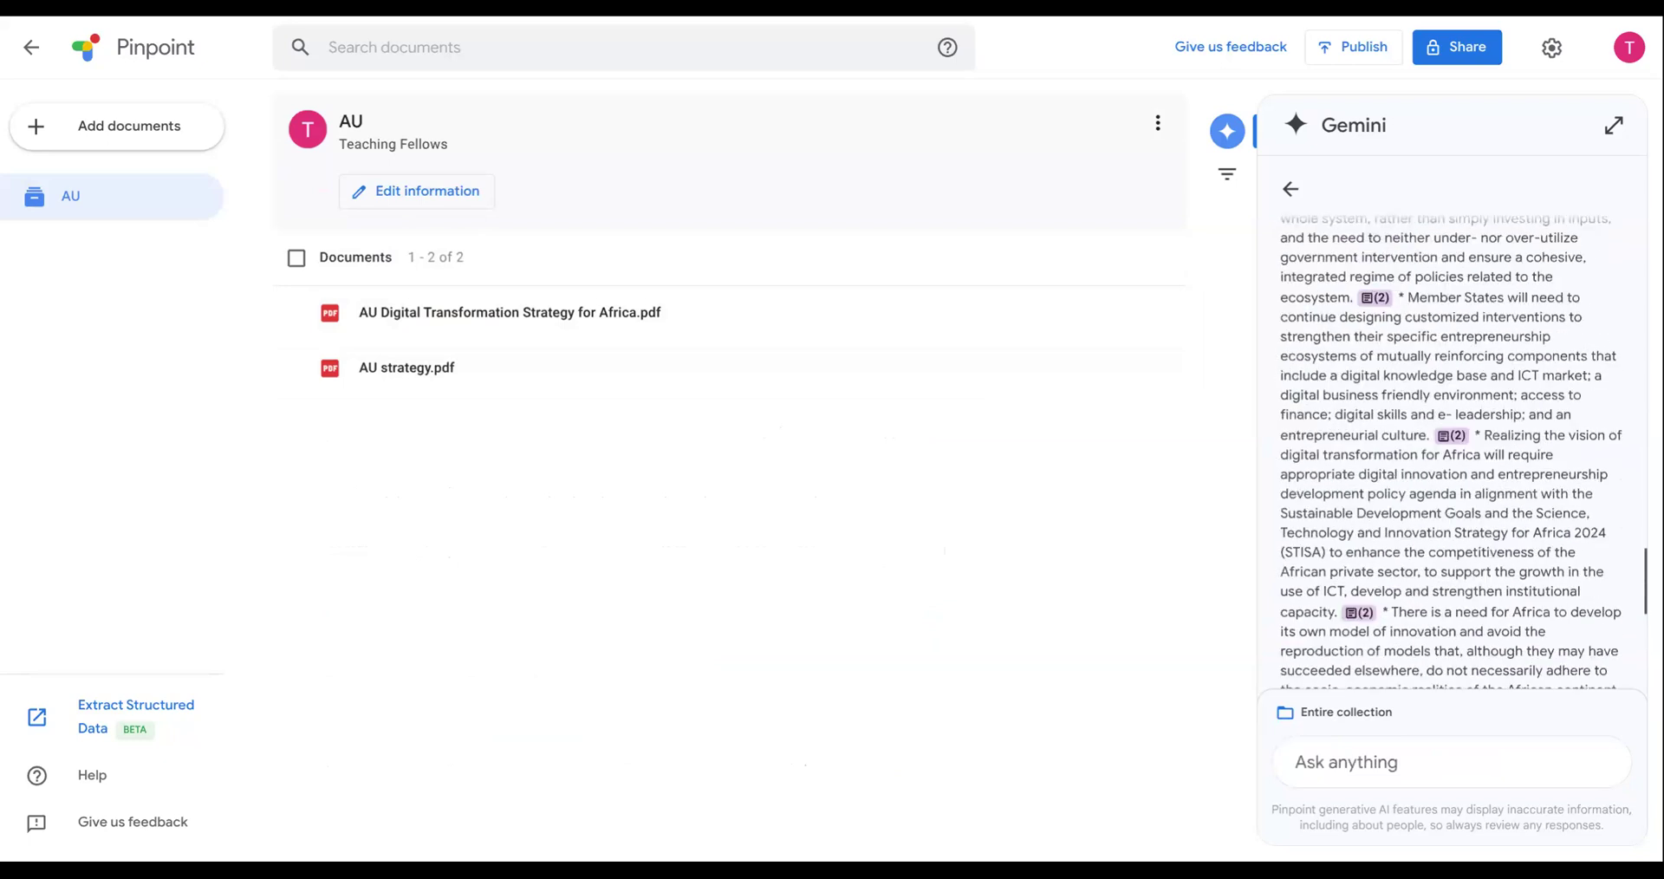
scroll(1451, 451, "up", 8)
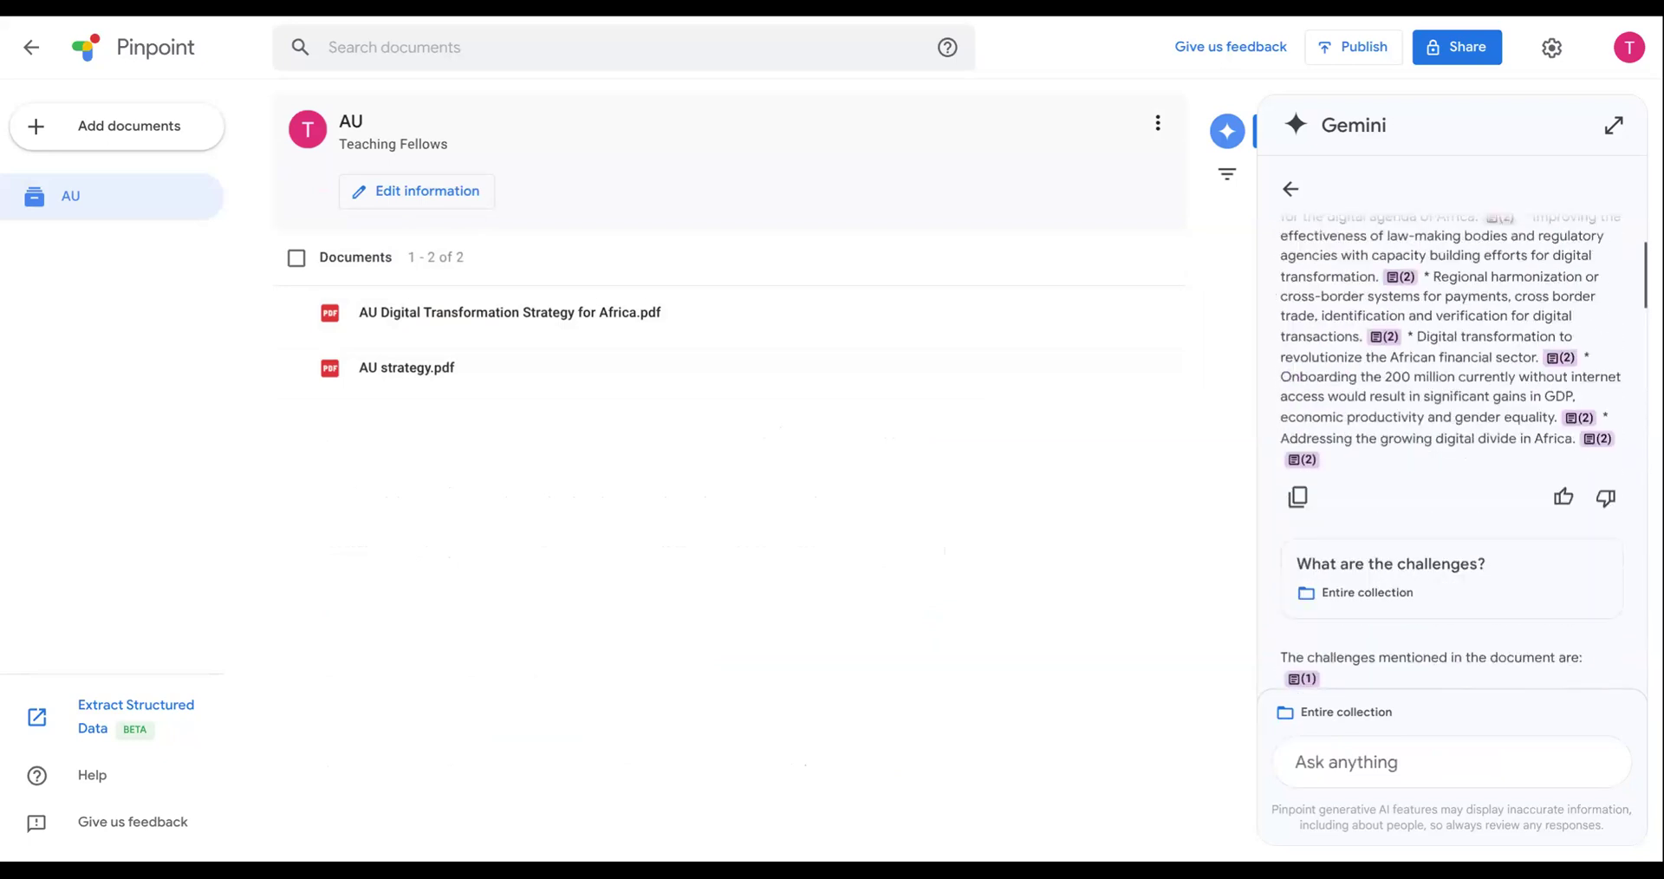
scroll(1495, 484, "down", 1)
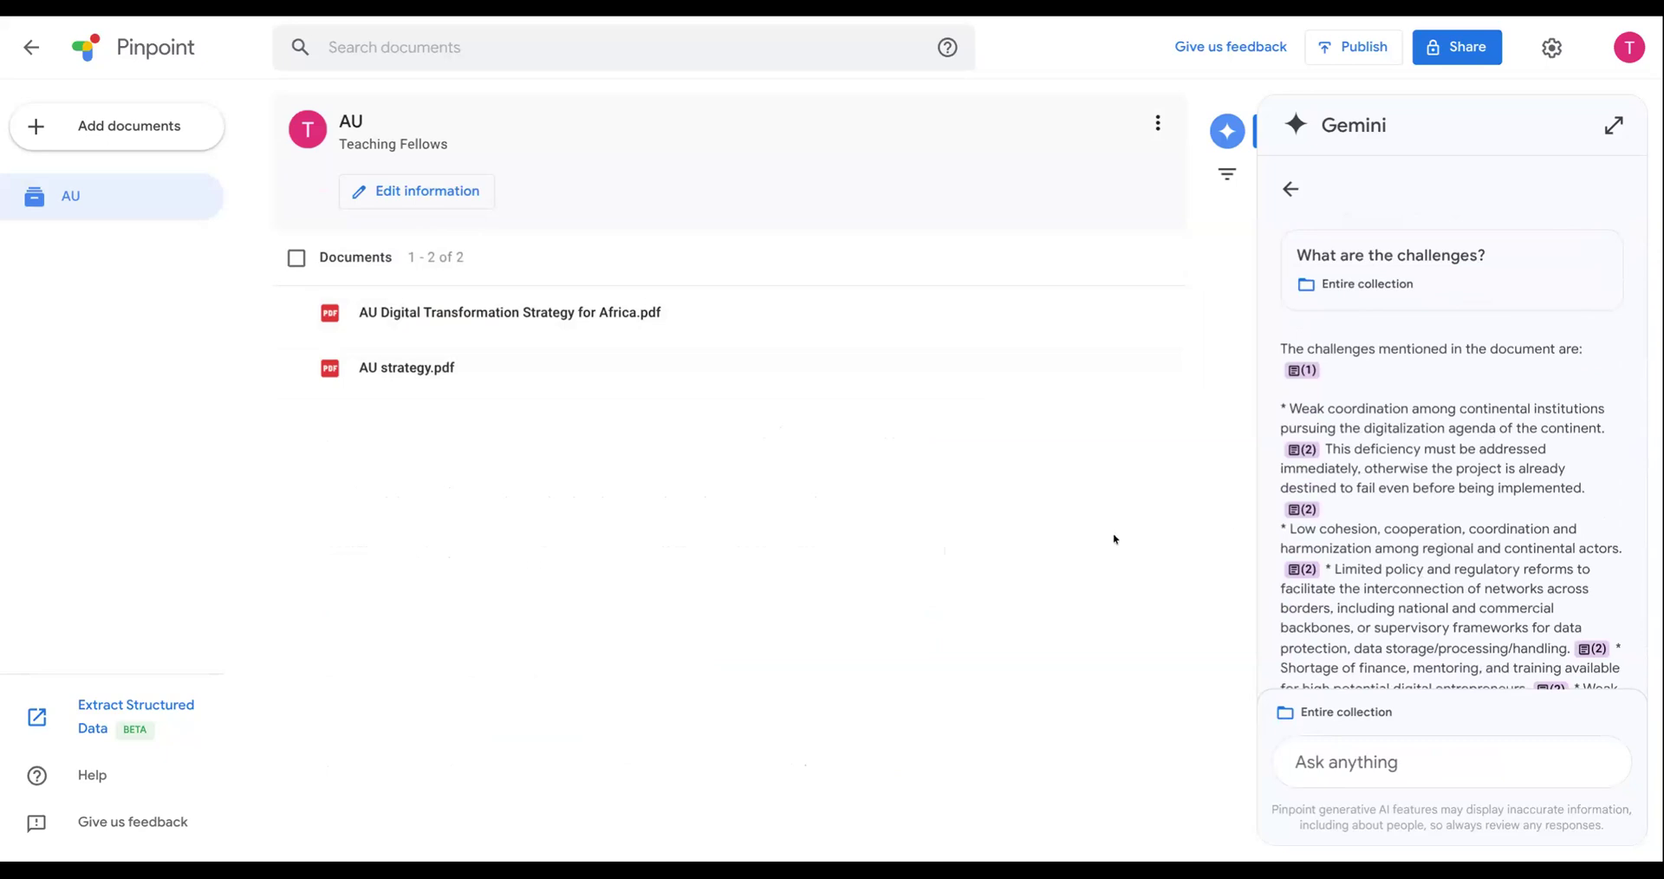
left_click(1290, 192)
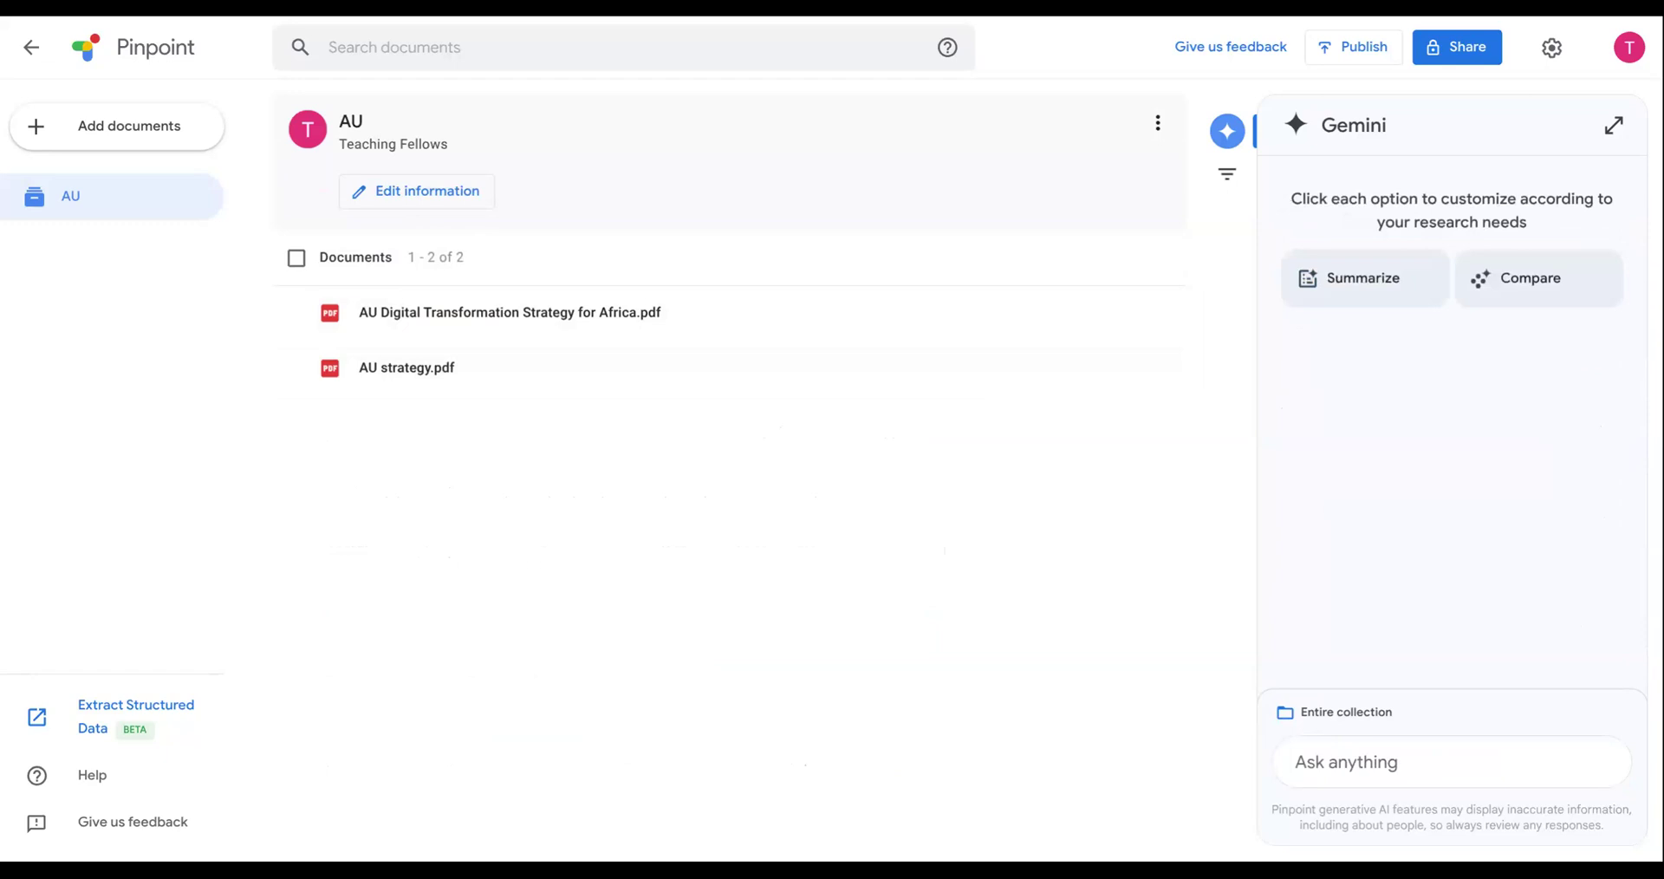
- Summarize the entire collection on the topic "human resource", read through the summary and return to the Gemini start view
left_click(1376, 290)
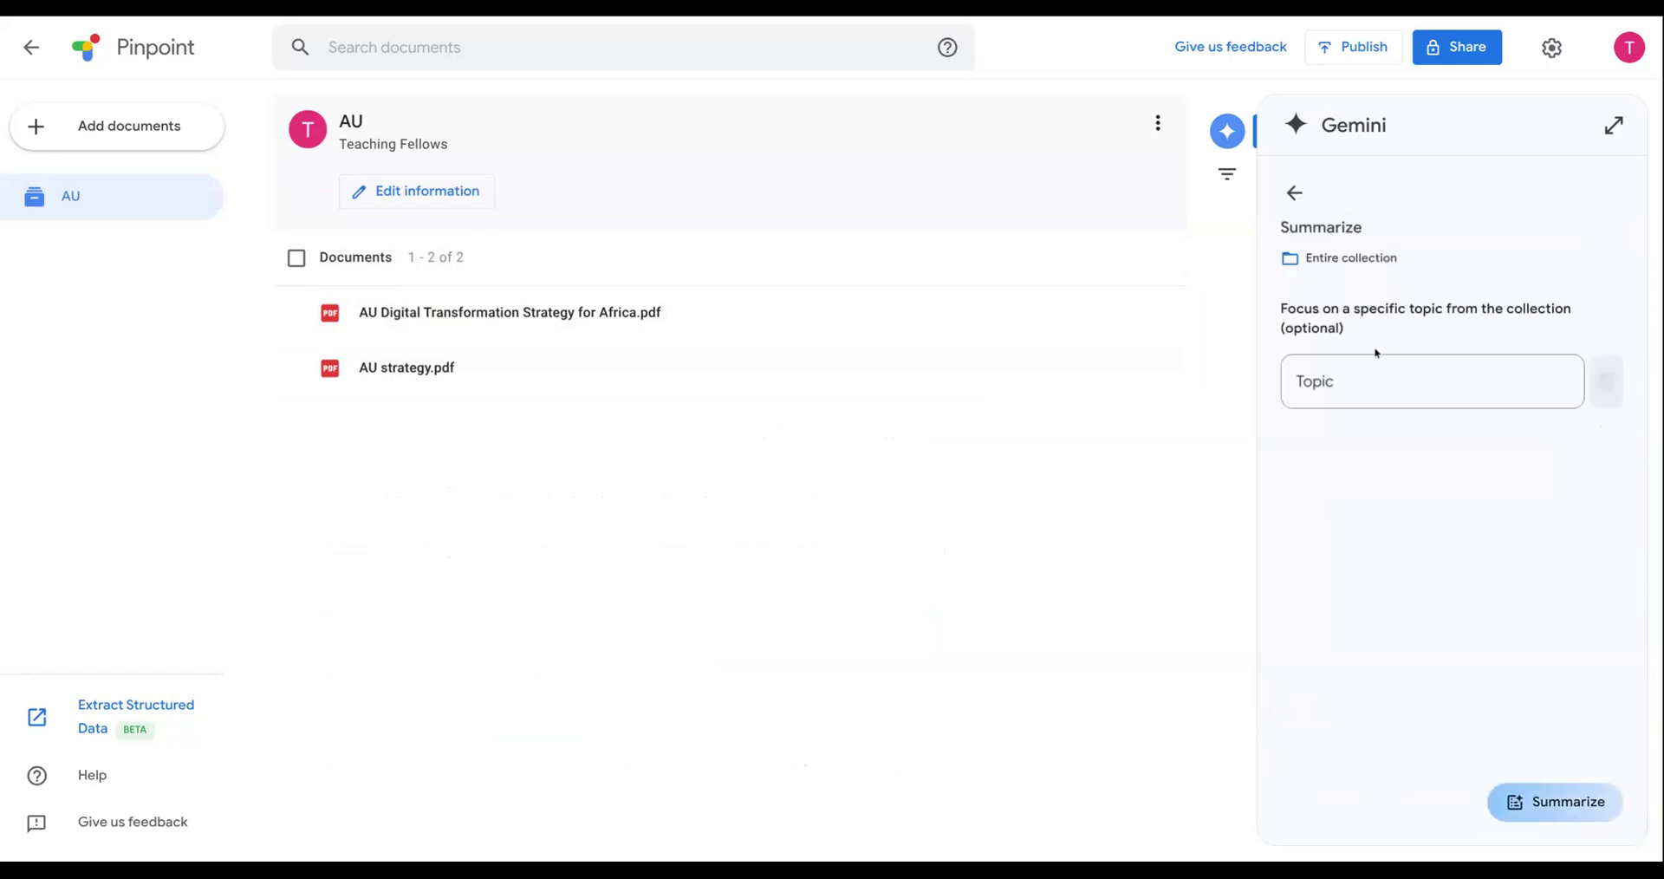
left_click(1361, 382)
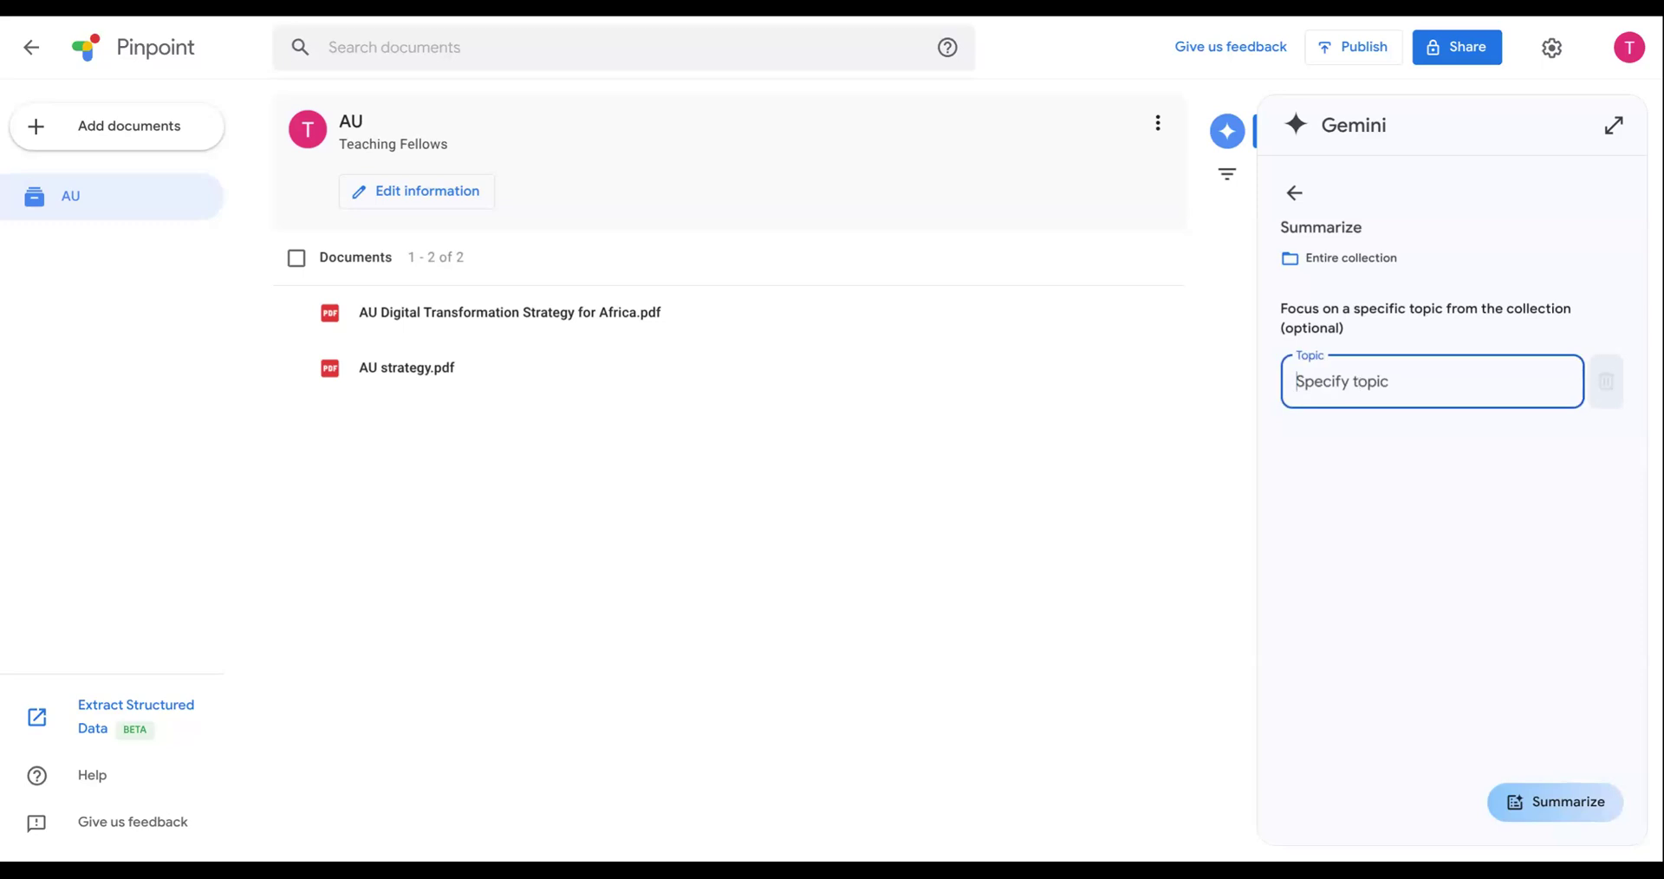
type("human ")
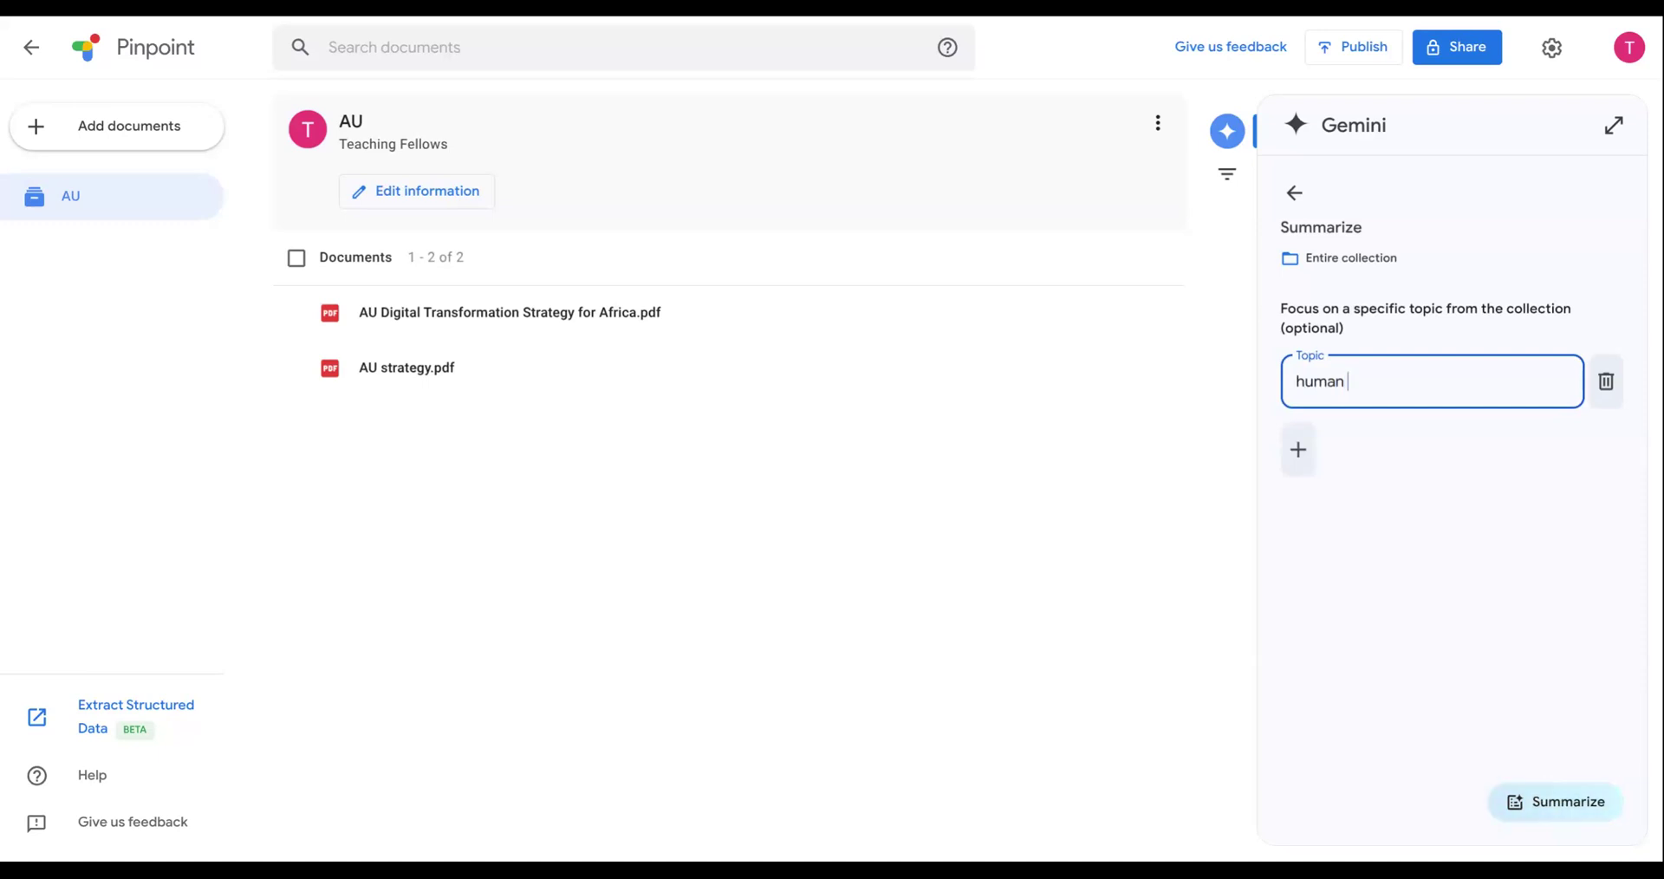
type("resource")
key("Return")
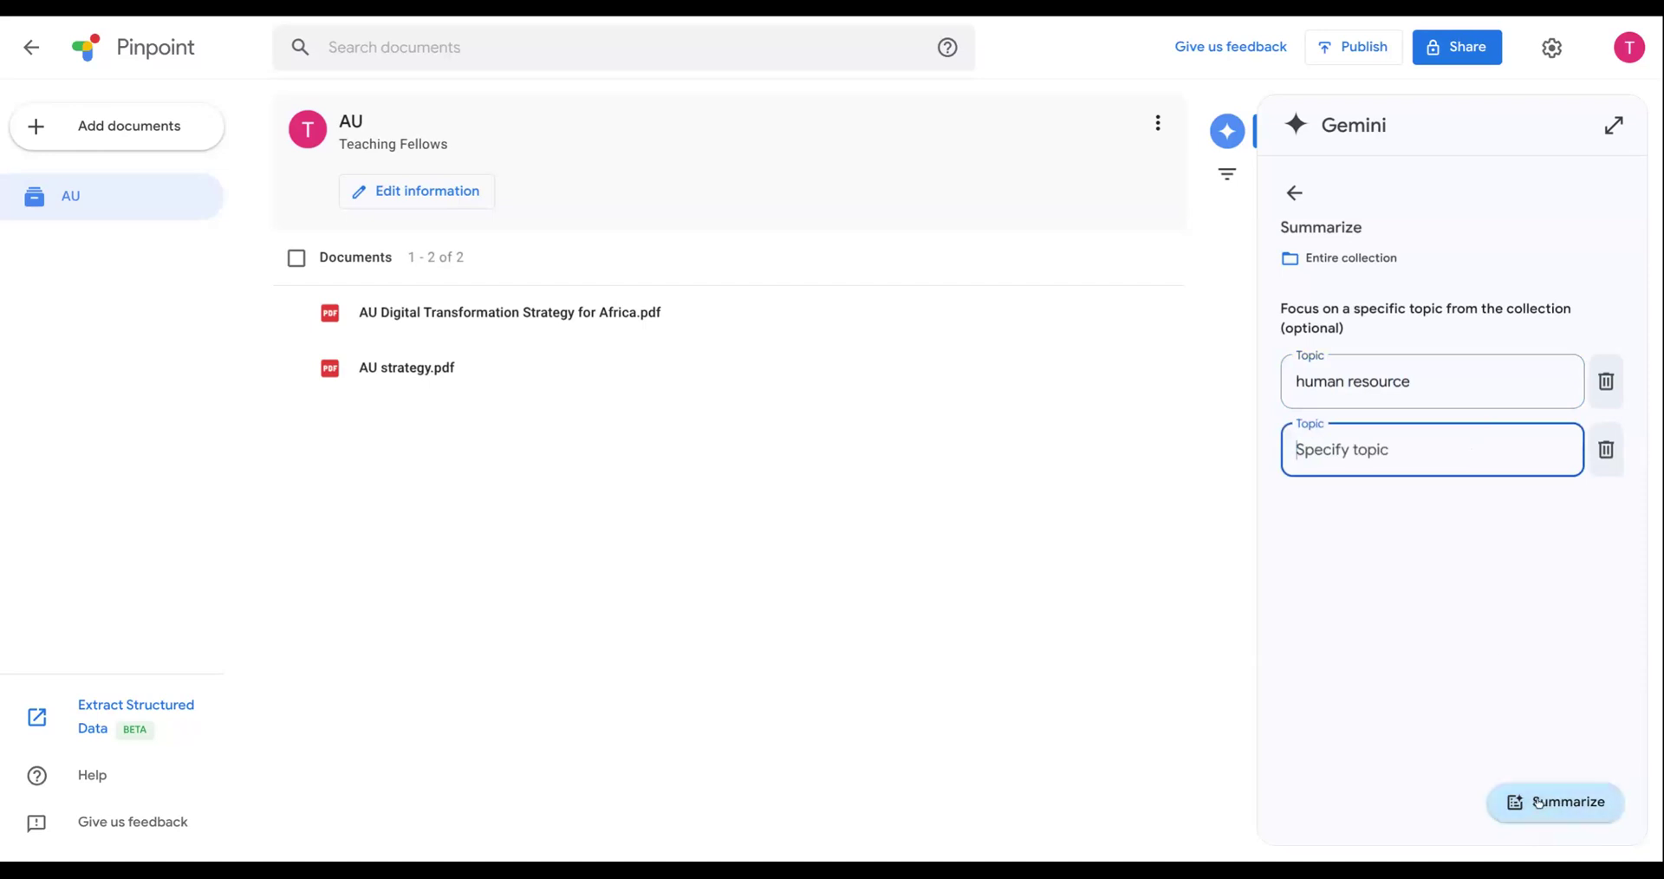
left_click(1461, 380)
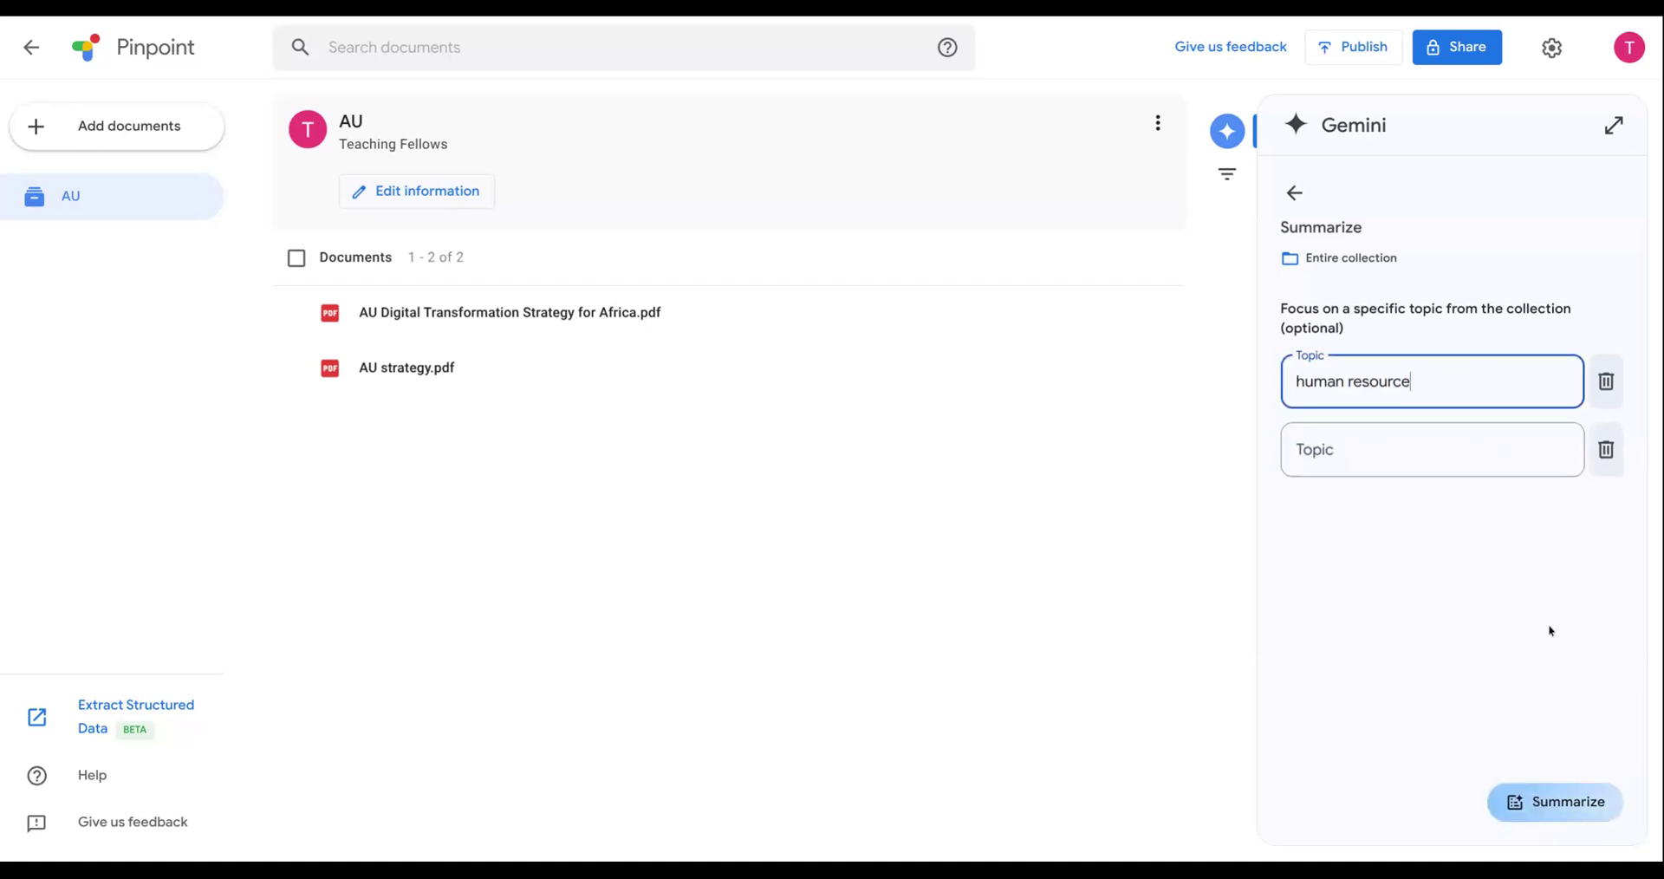
left_click(1558, 810)
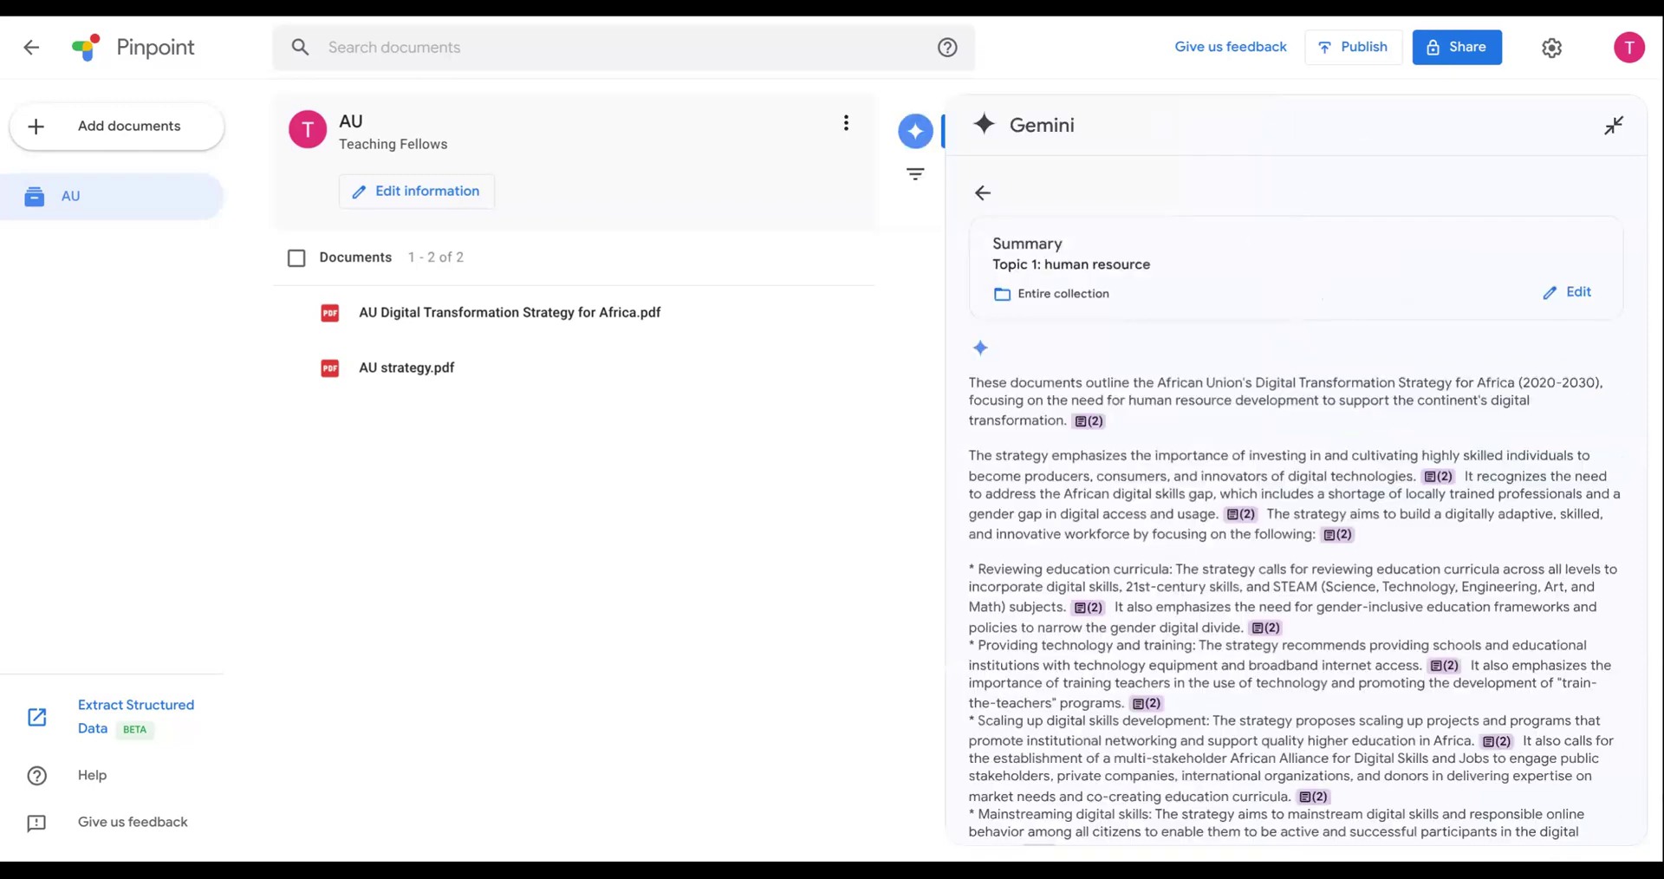
scroll(1415, 562, "down", 3)
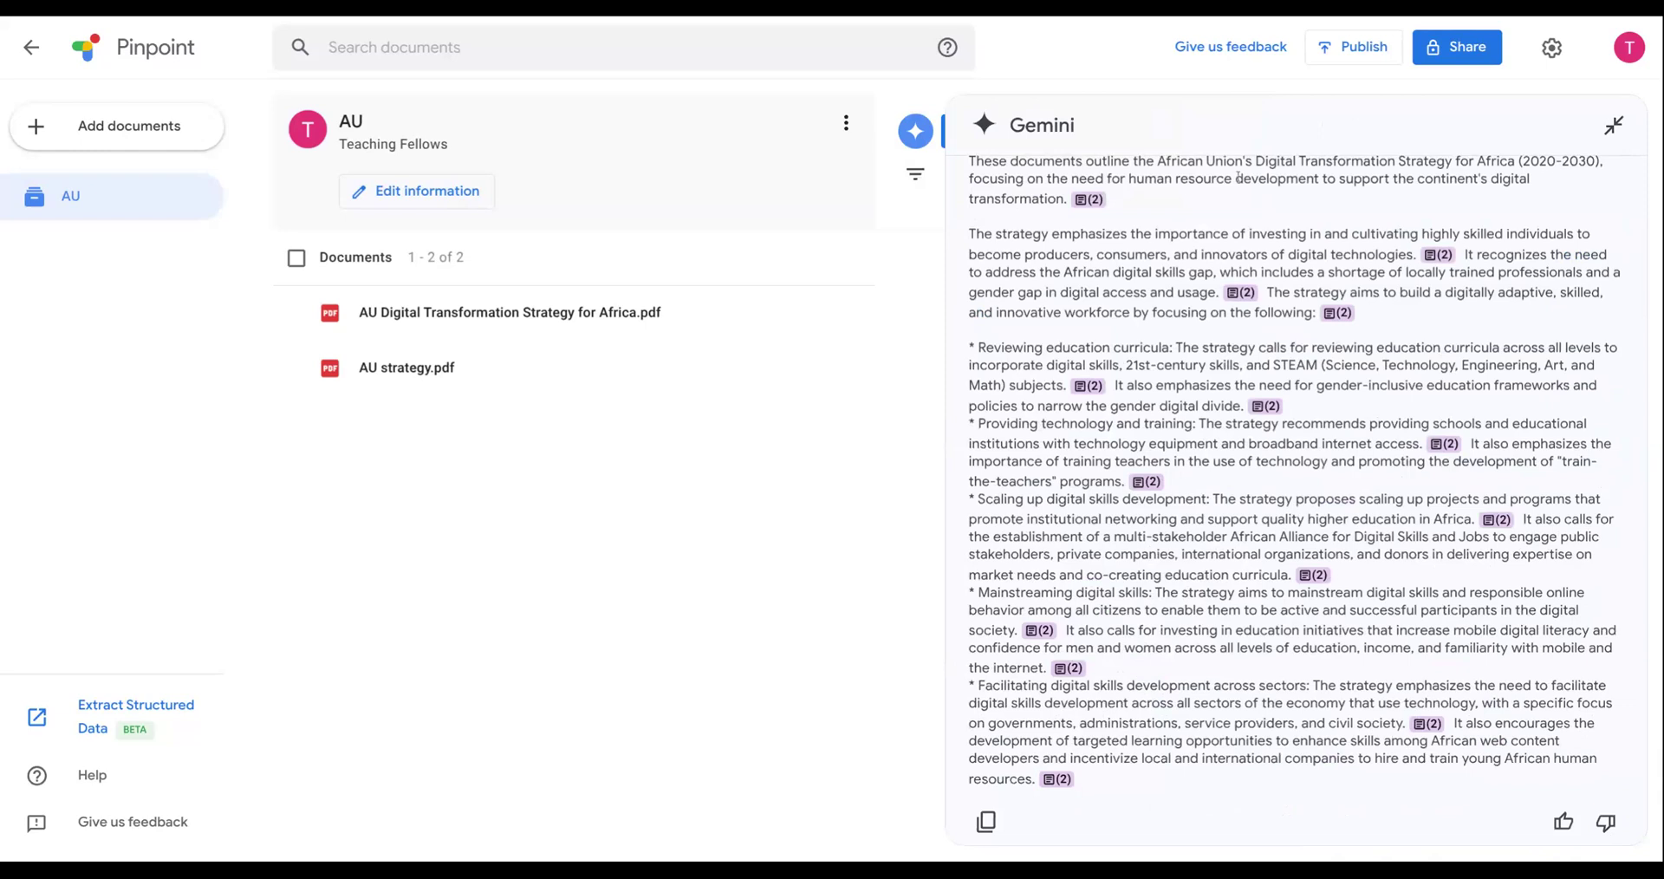
left_click(1614, 128)
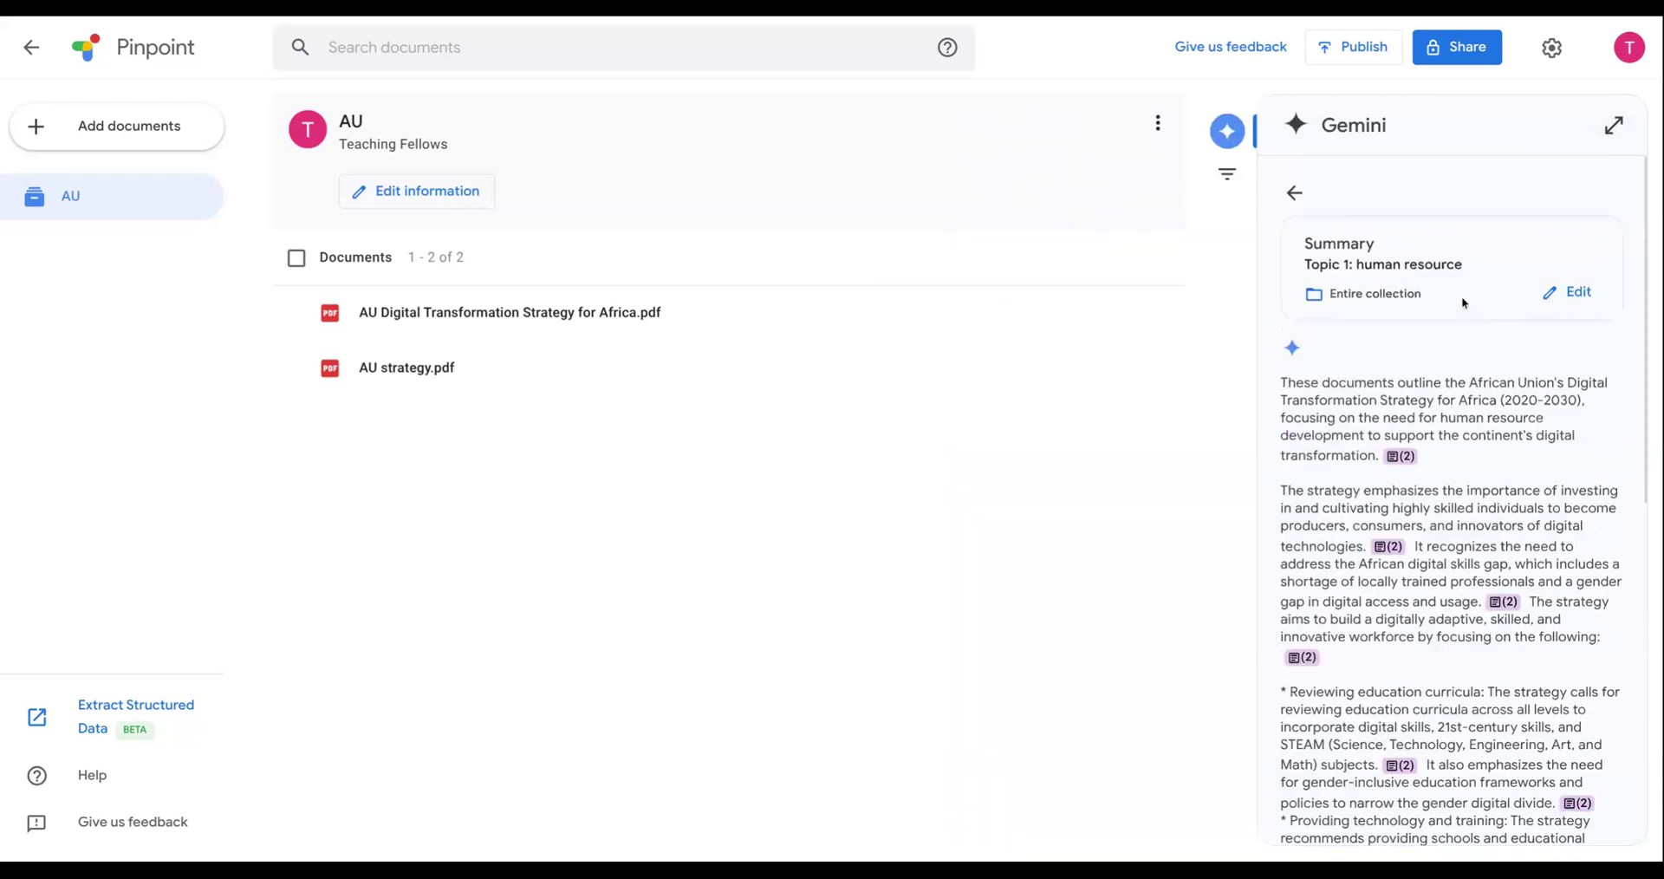
left_click(1296, 193)
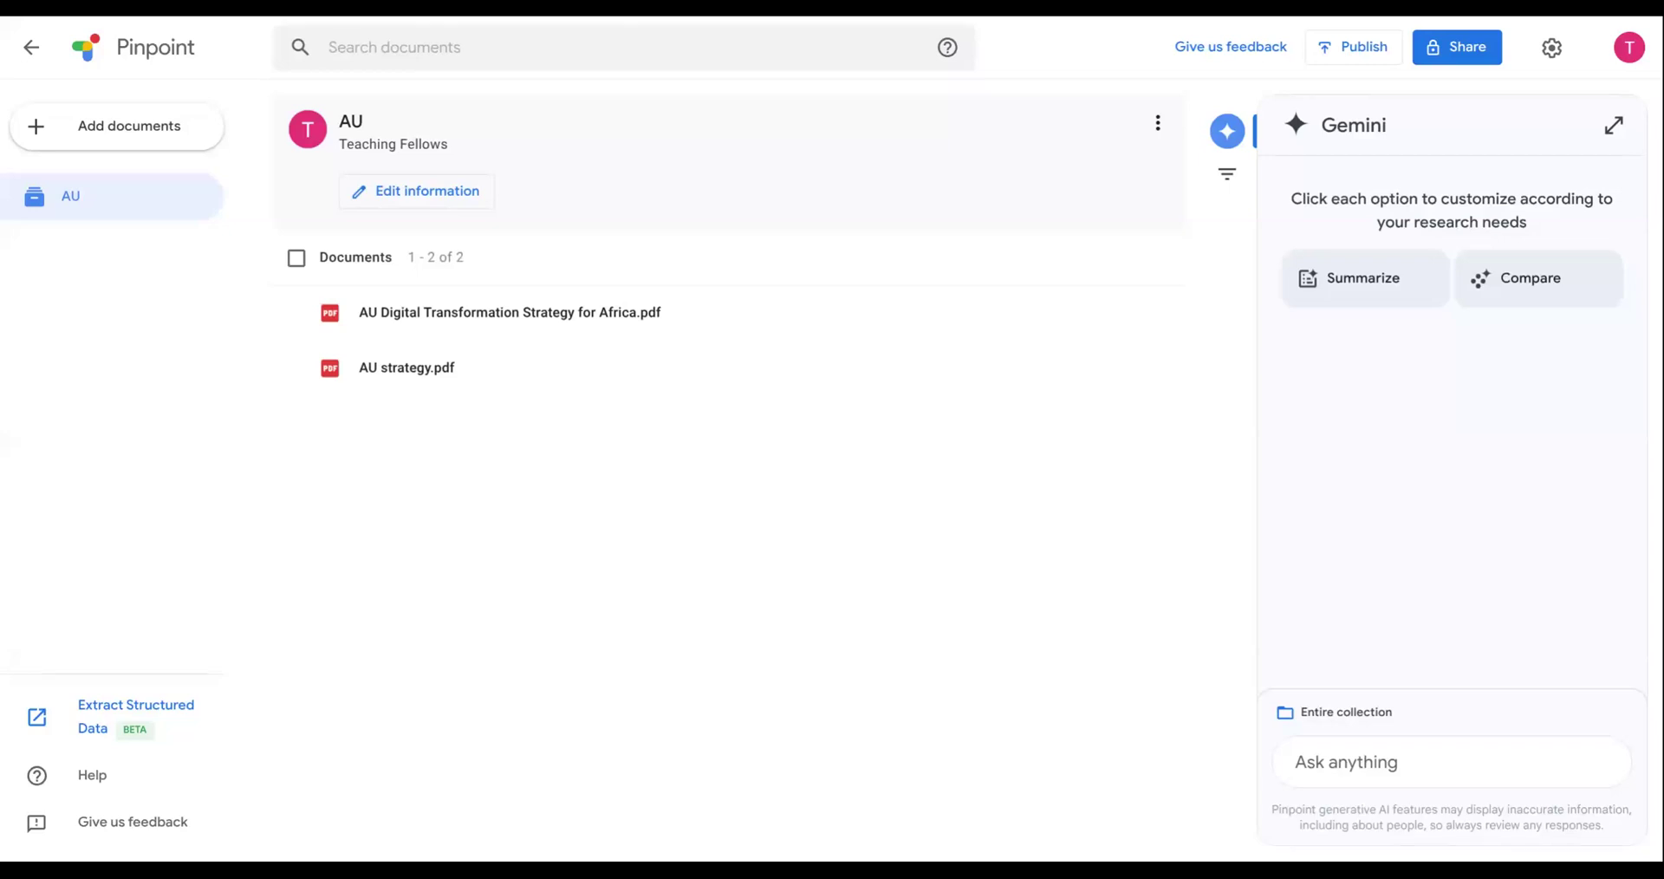
- Compare the documents in the entire collection on the topic "timelines"
left_click(1545, 292)
left_click(1417, 379)
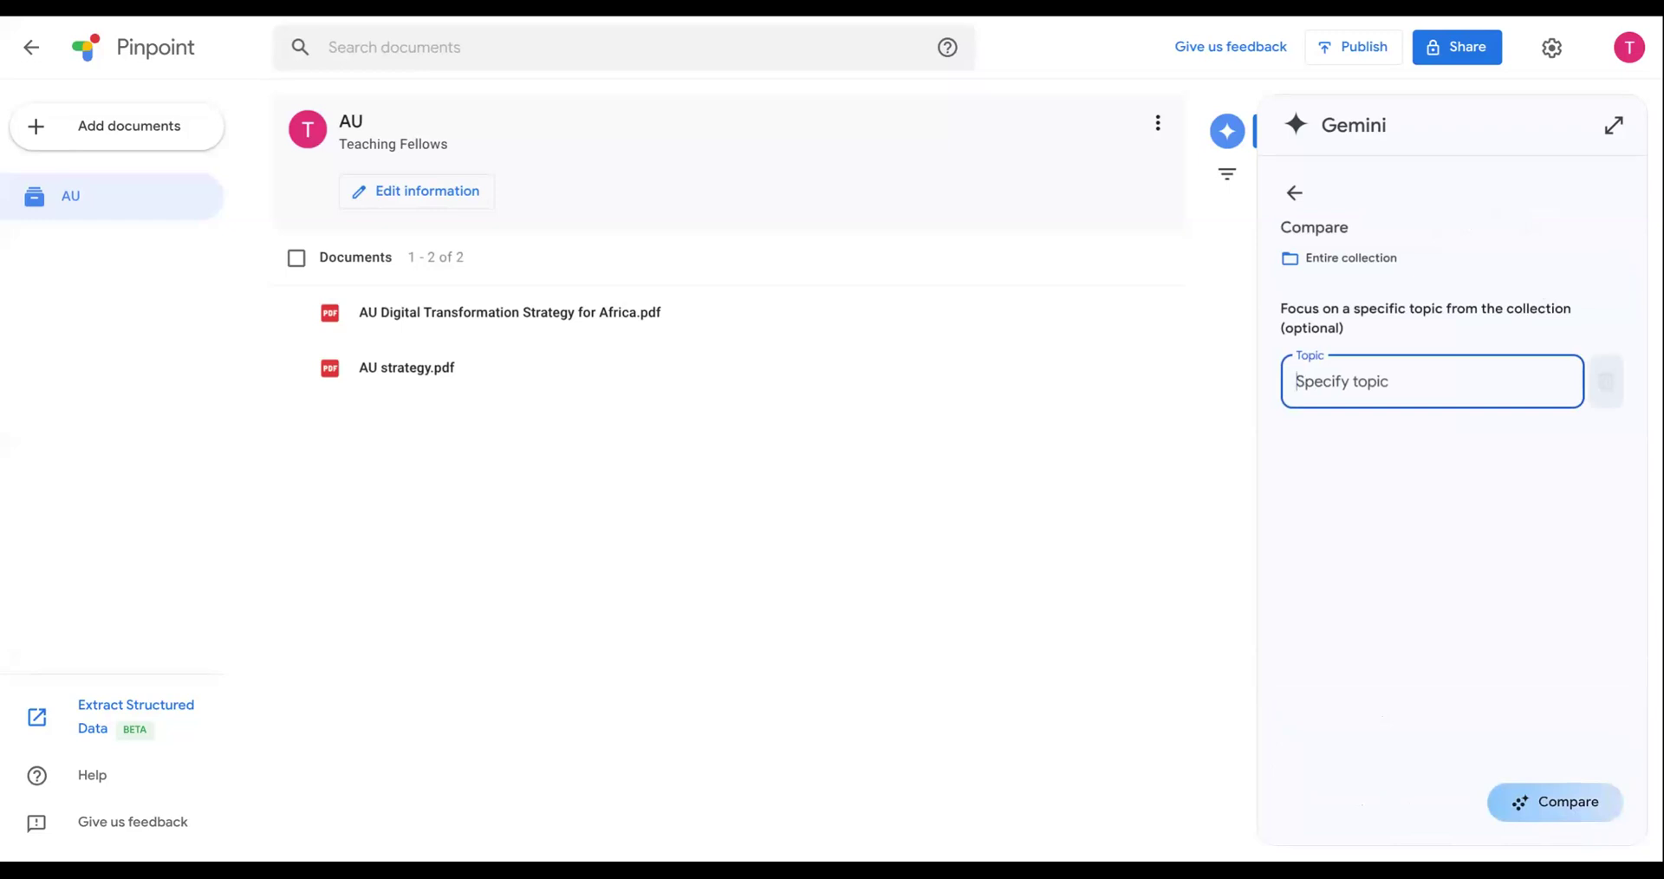
type("timelines")
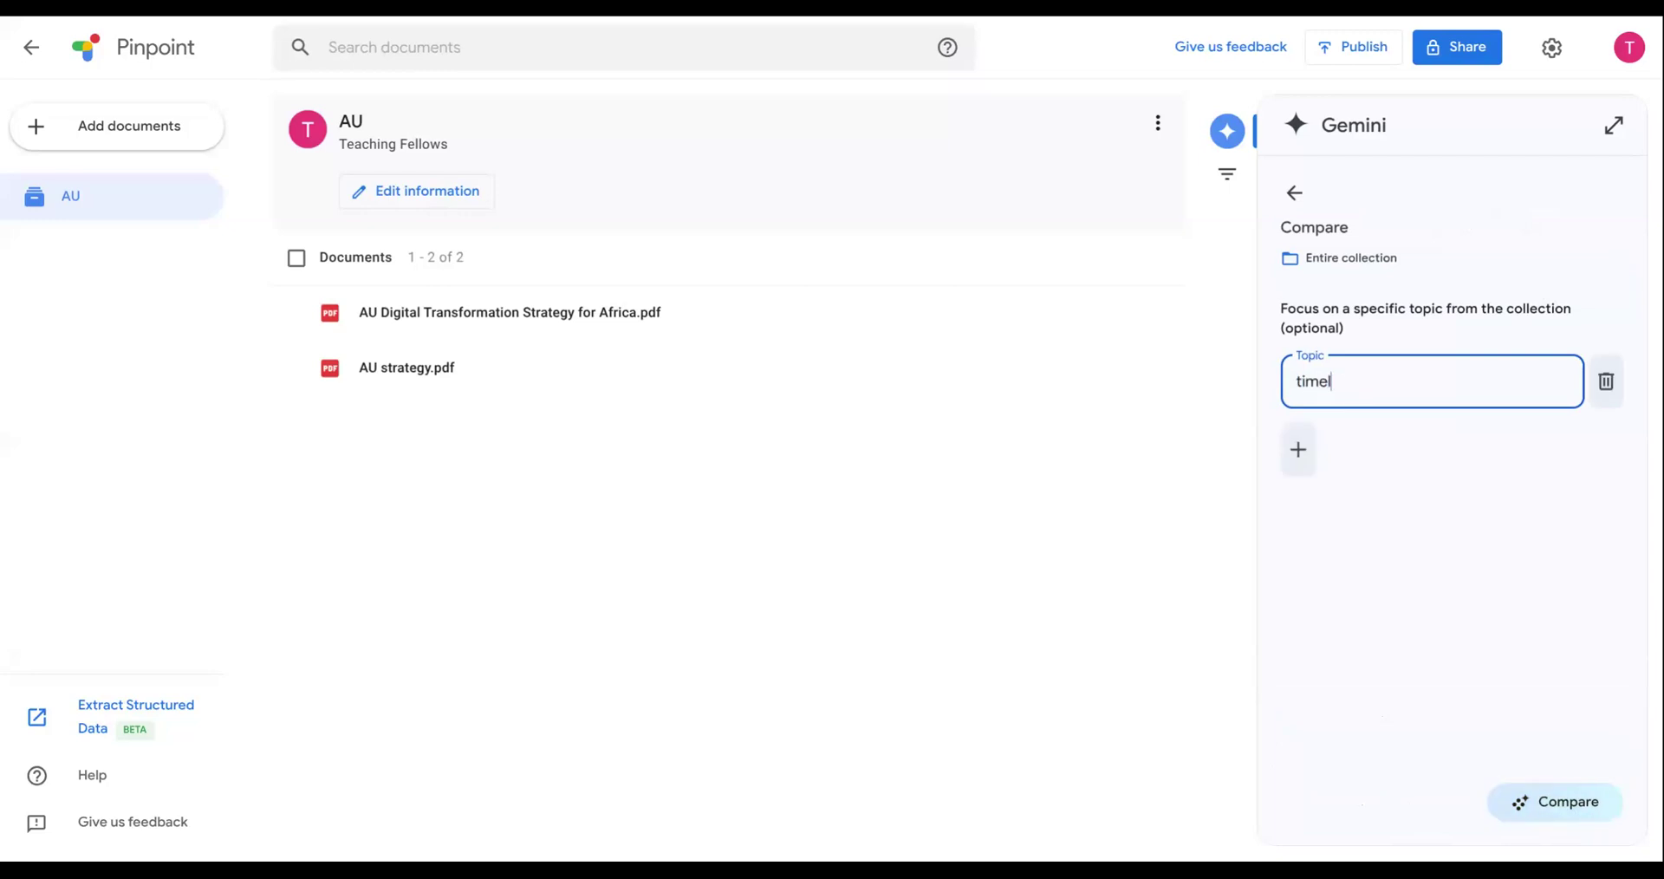
left_click(1582, 813)
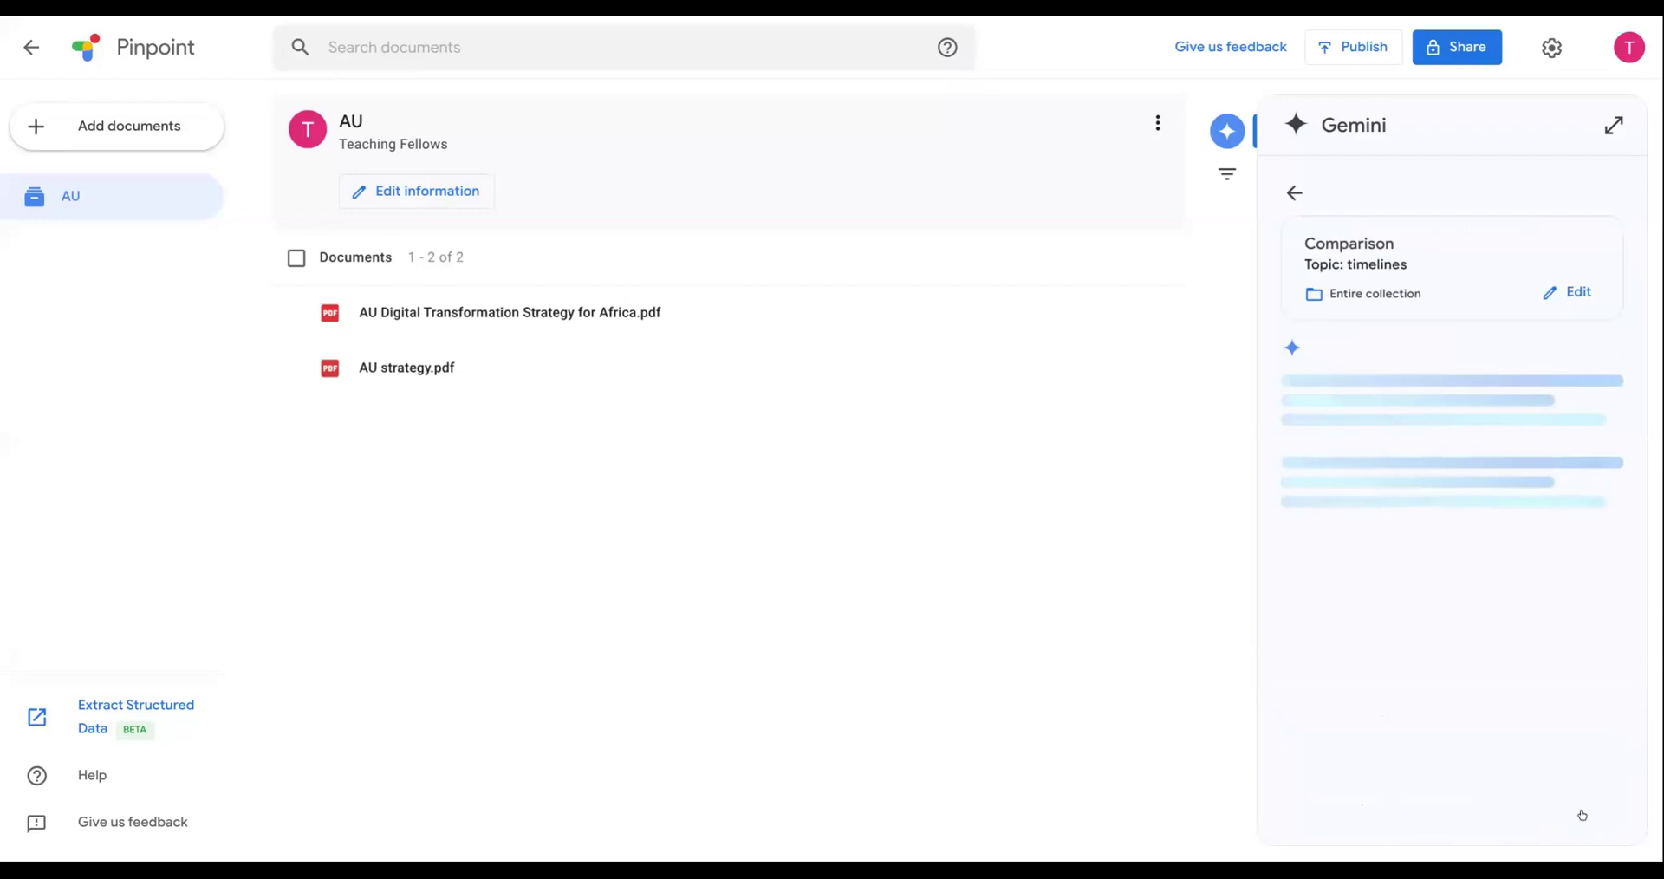
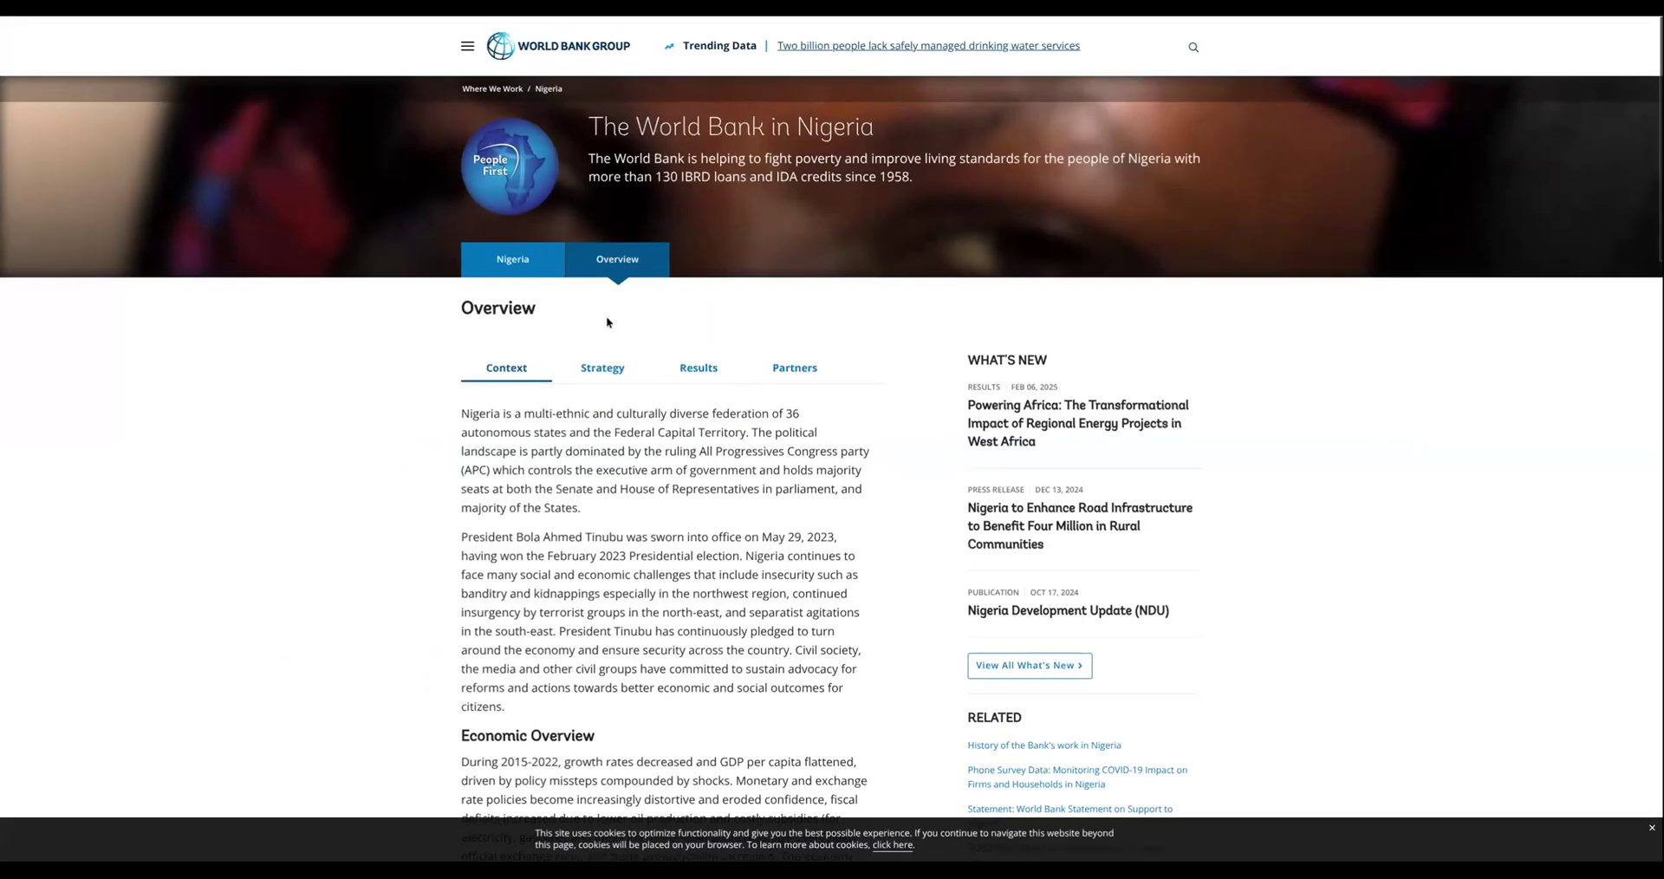
- Look through the context and economic overview on the World Bank's Nigeria overview page
scroll(607, 317, "down", 2)
scroll(608, 321, "down", 1)
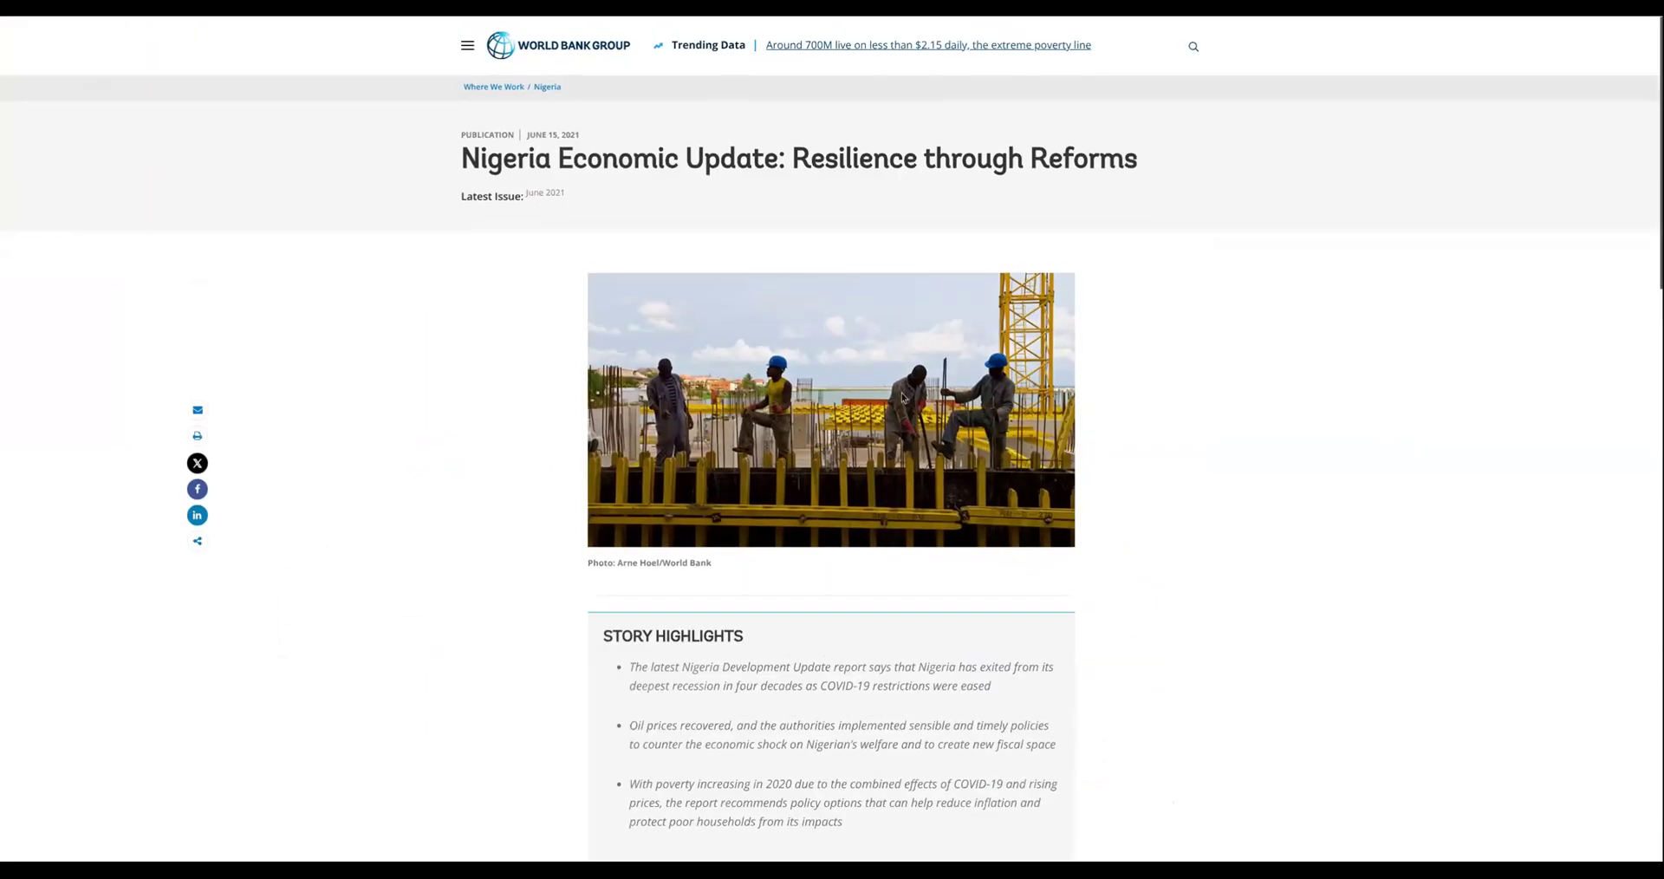
scroll(901, 392, "down", 5)
scroll(902, 397, "down", 3)
scroll(902, 397, "up", 8)
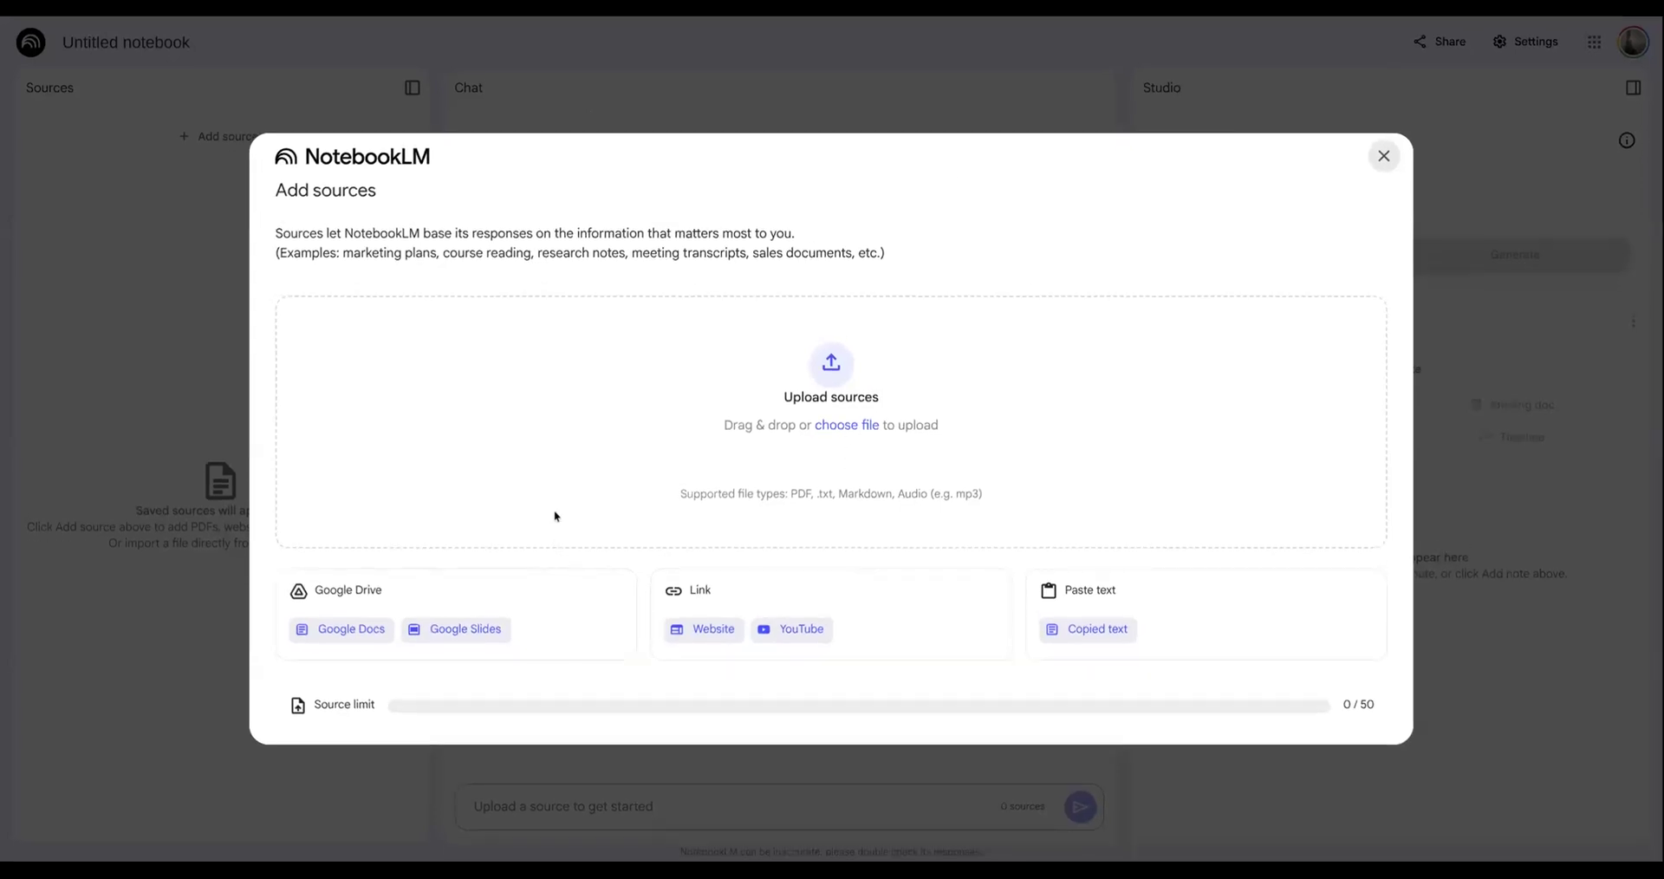
- In NotebookLM, upload Country_Brief_Nigeria_2024.pdf and Q2_2024_Foreign_Trade_Statistics_Tables.pdf as sources and rename the notebook to "Nigeria Economic Outlook"
left_click(855, 431)
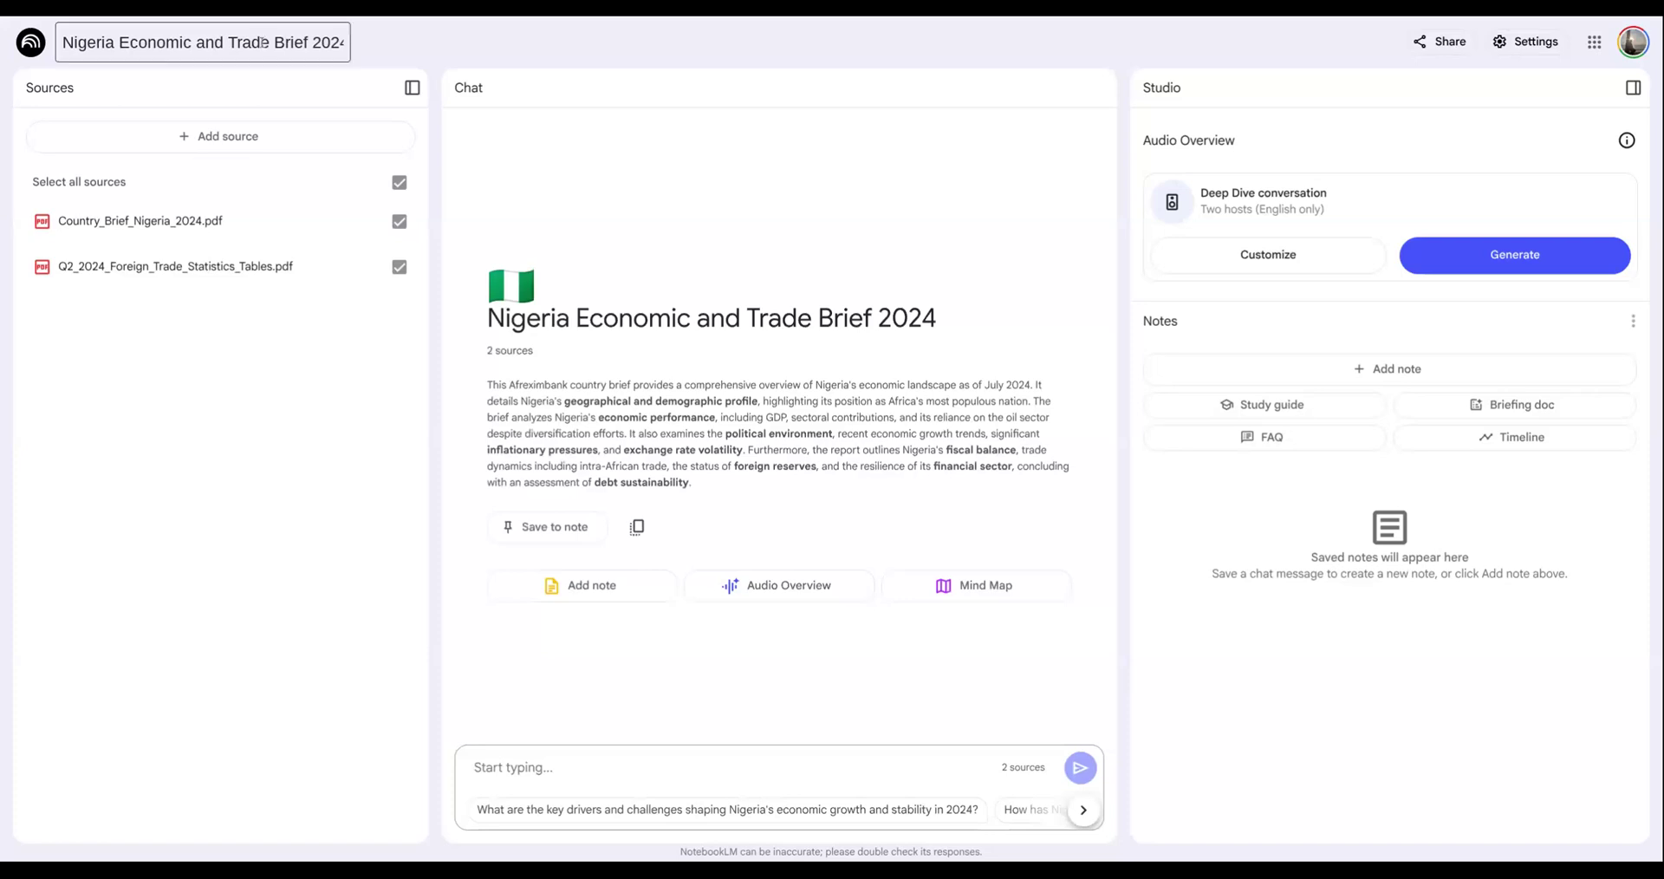
left_click_drag(192, 44, 350, 48)
type("Outlook")
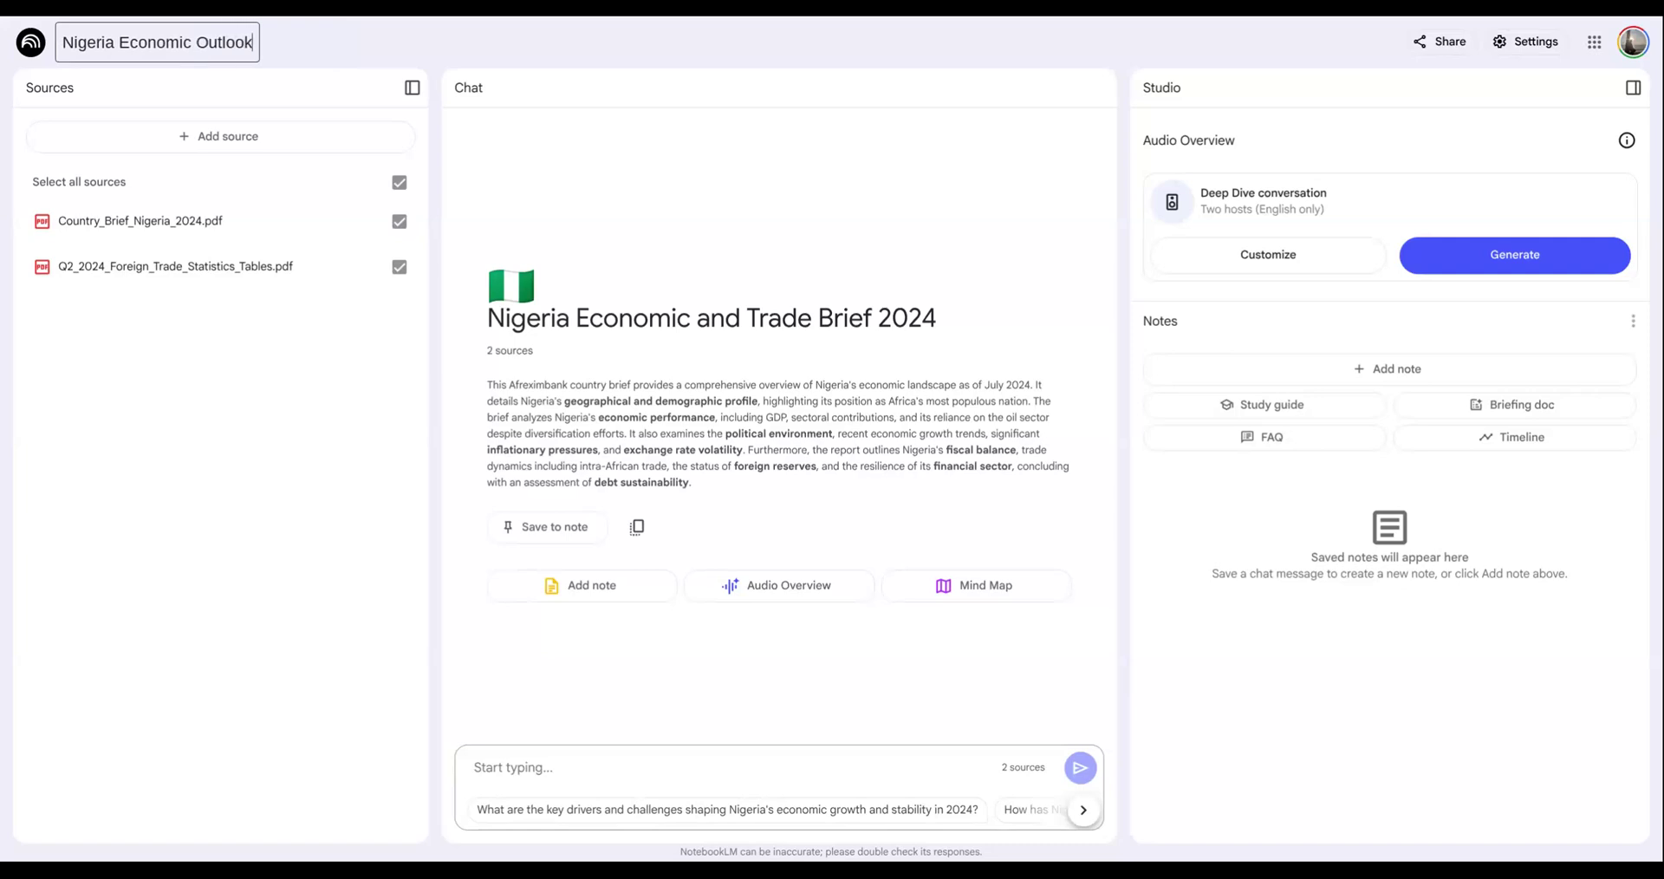
left_click(386, 47)
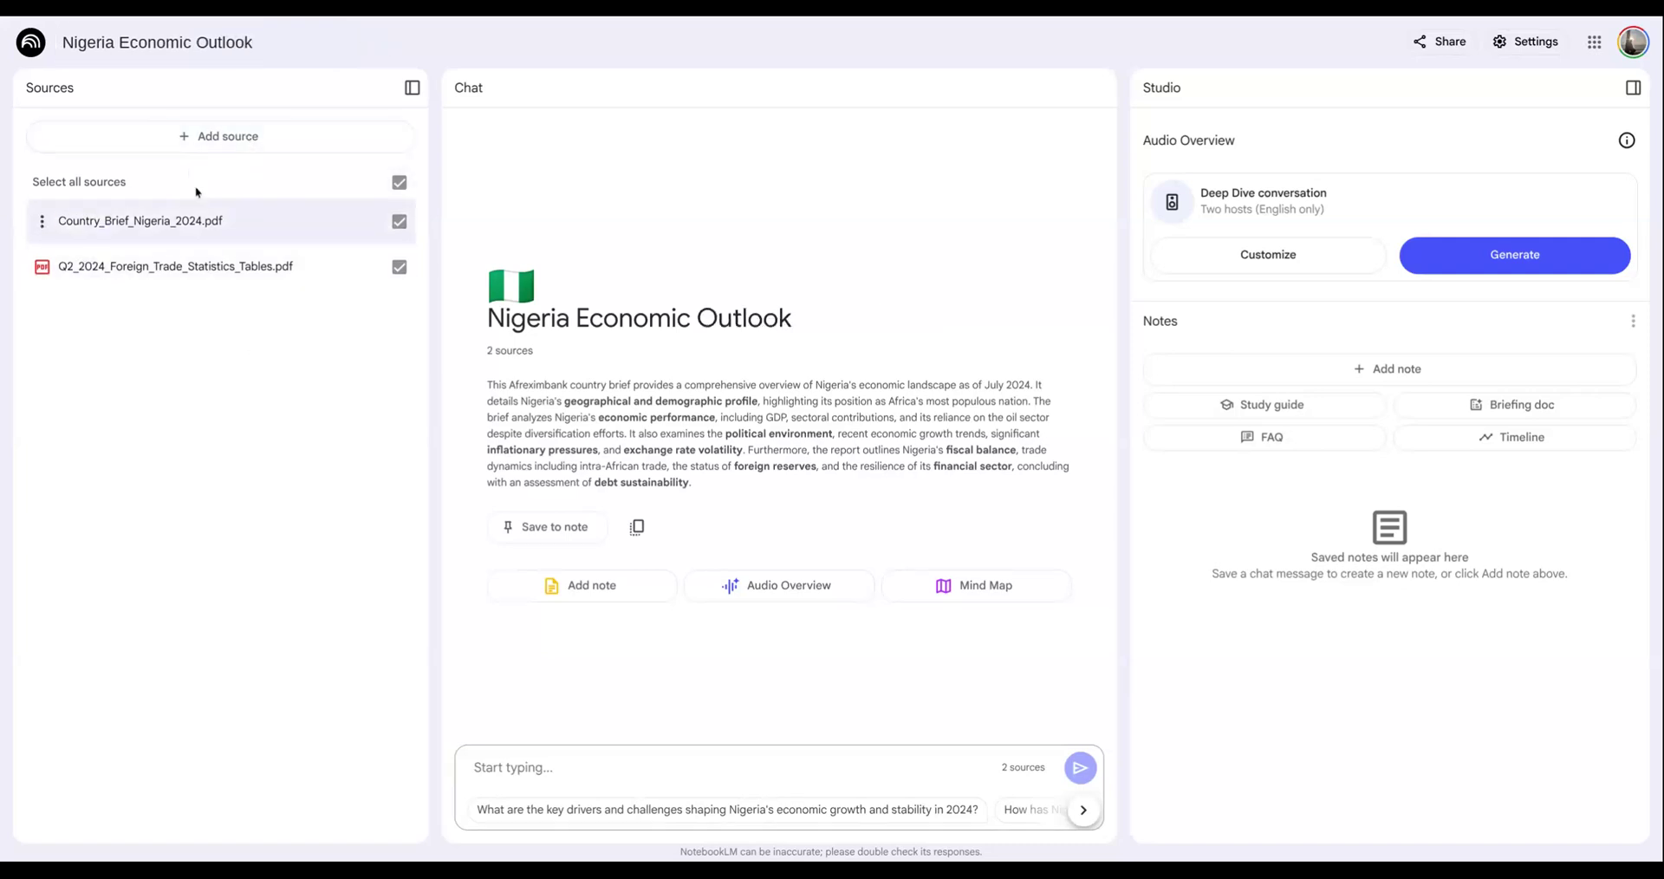
left_click(227, 141)
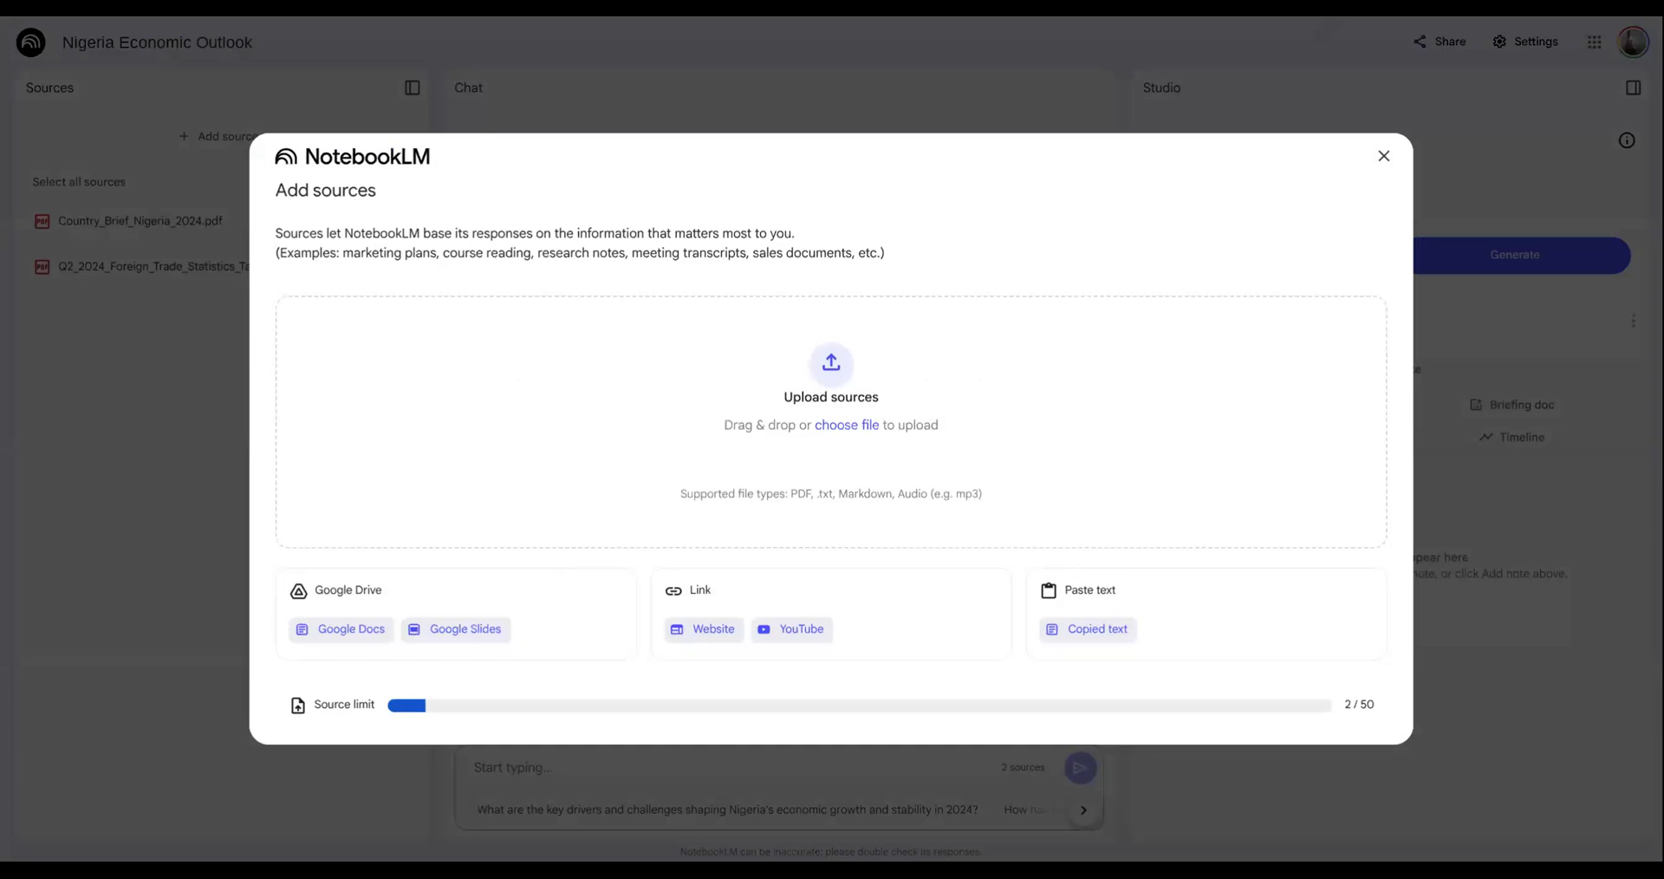
left_click(707, 630)
type("https://www.worldbank.org/en/country/nigeria/overview")
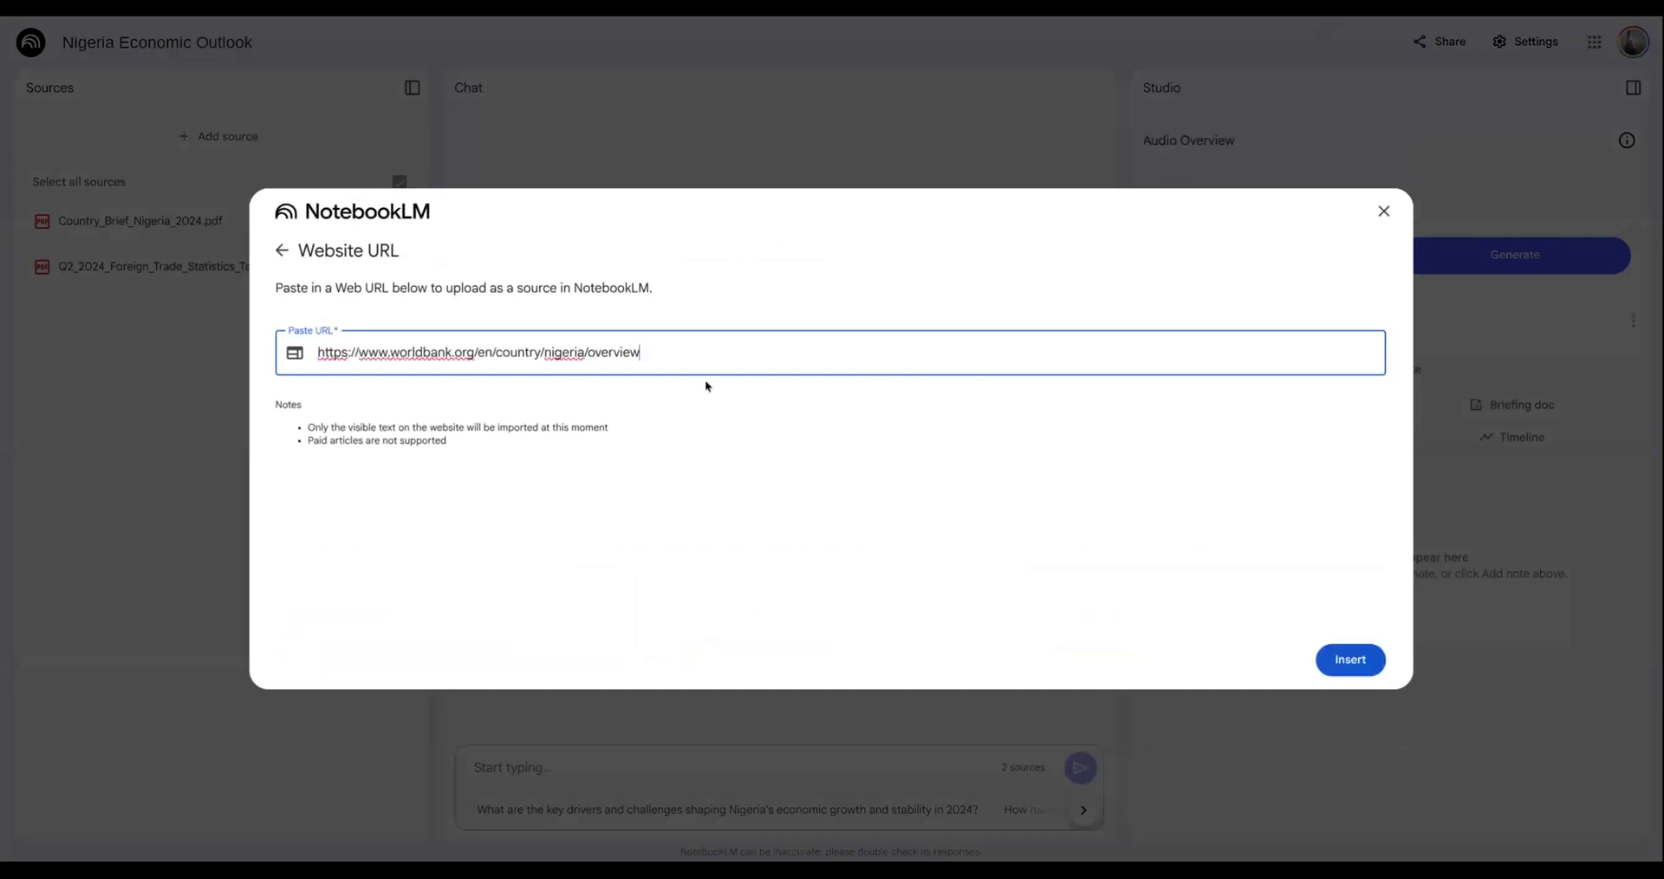
left_click(1350, 660)
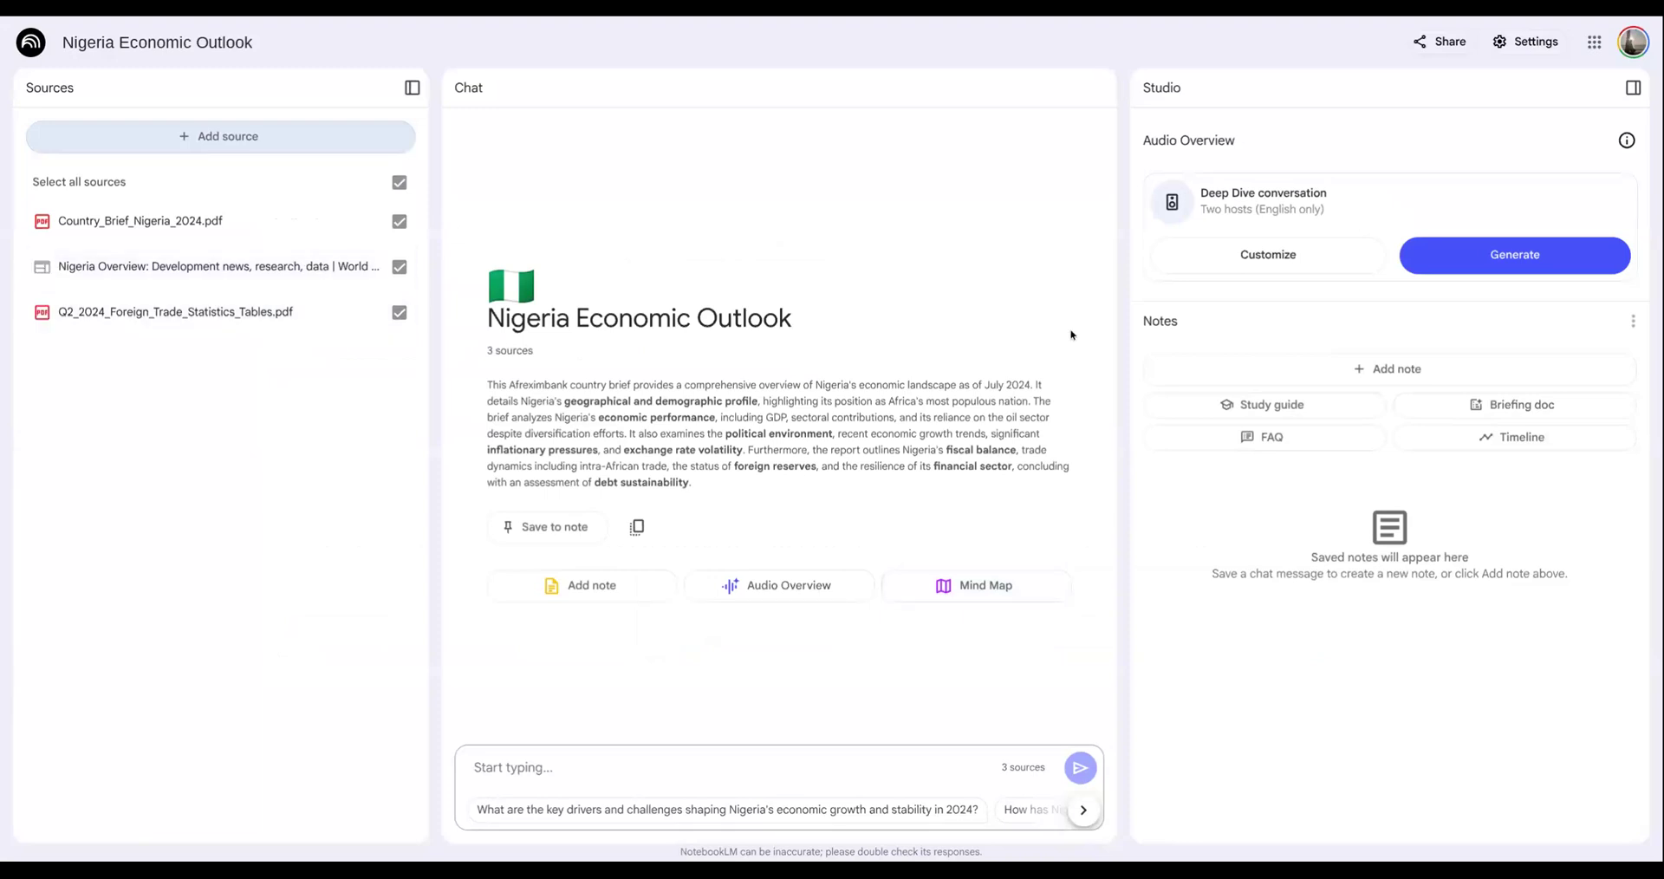
left_click(227, 137)
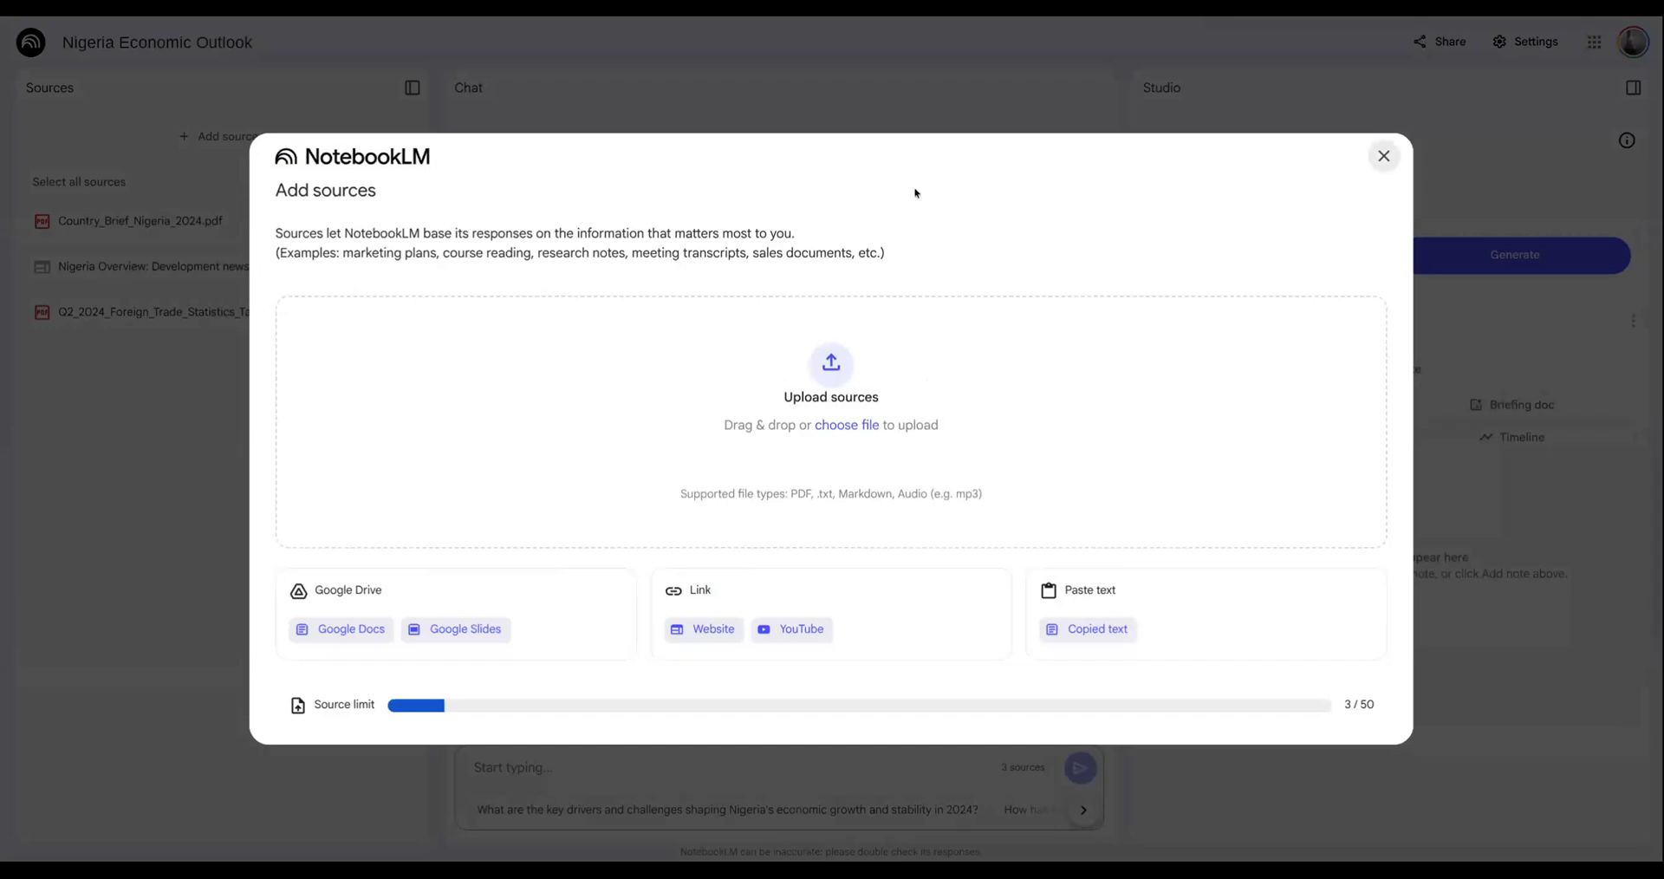
left_click(708, 627)
left_click(706, 363)
type("https://www.worldbank.org/en/country/nigeria/publication/nigeria-economic-update-resilience-through-reforms")
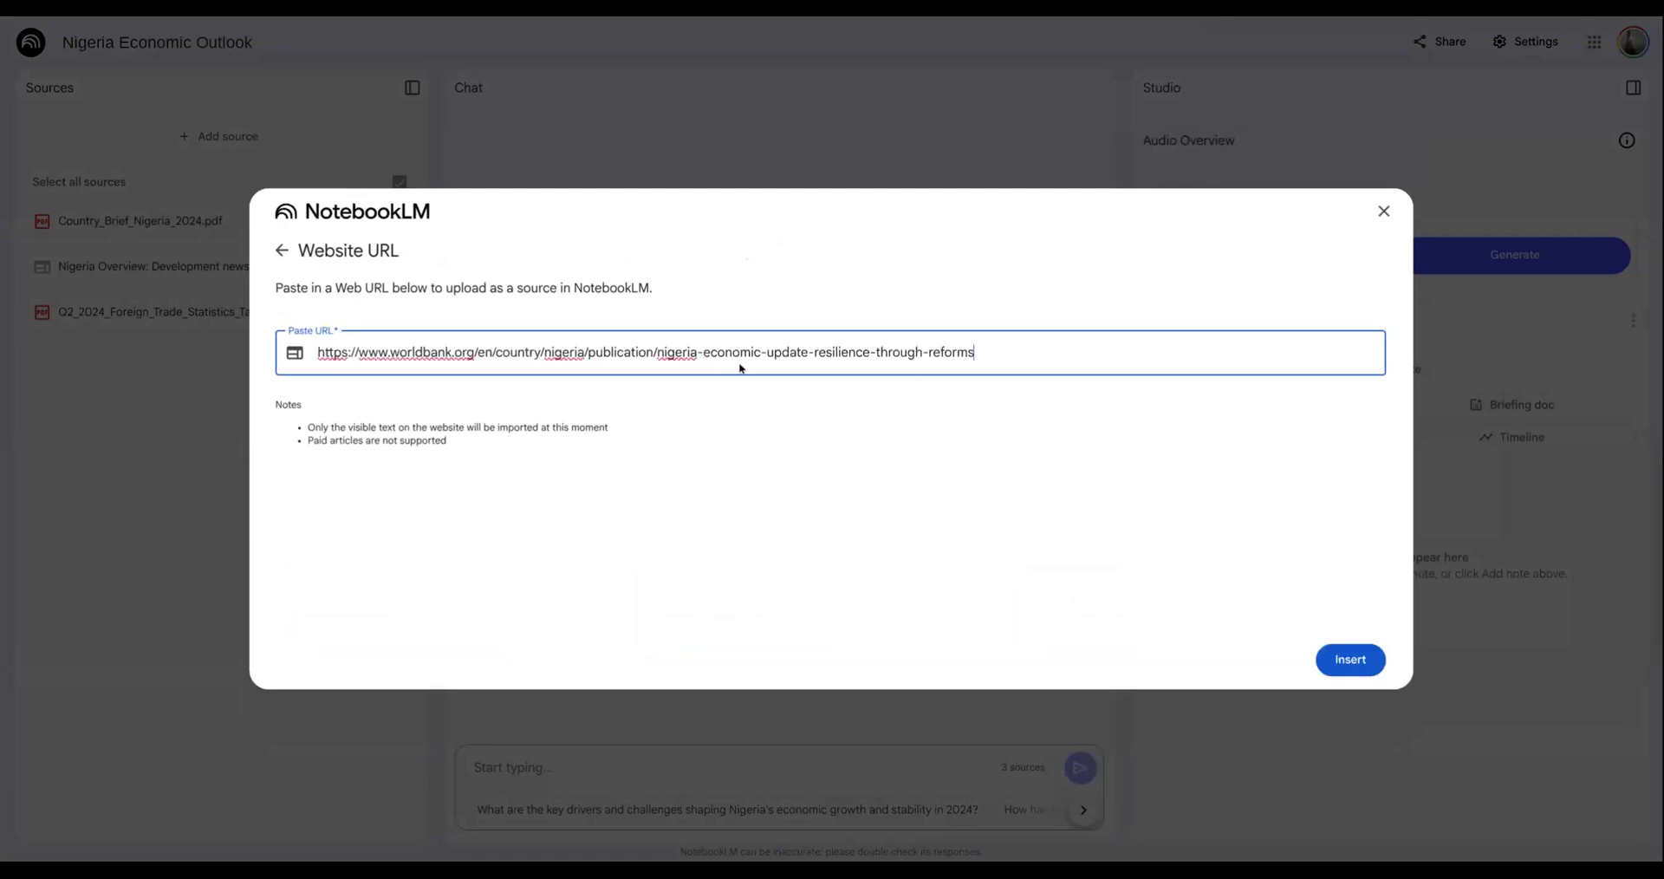
left_click(1351, 660)
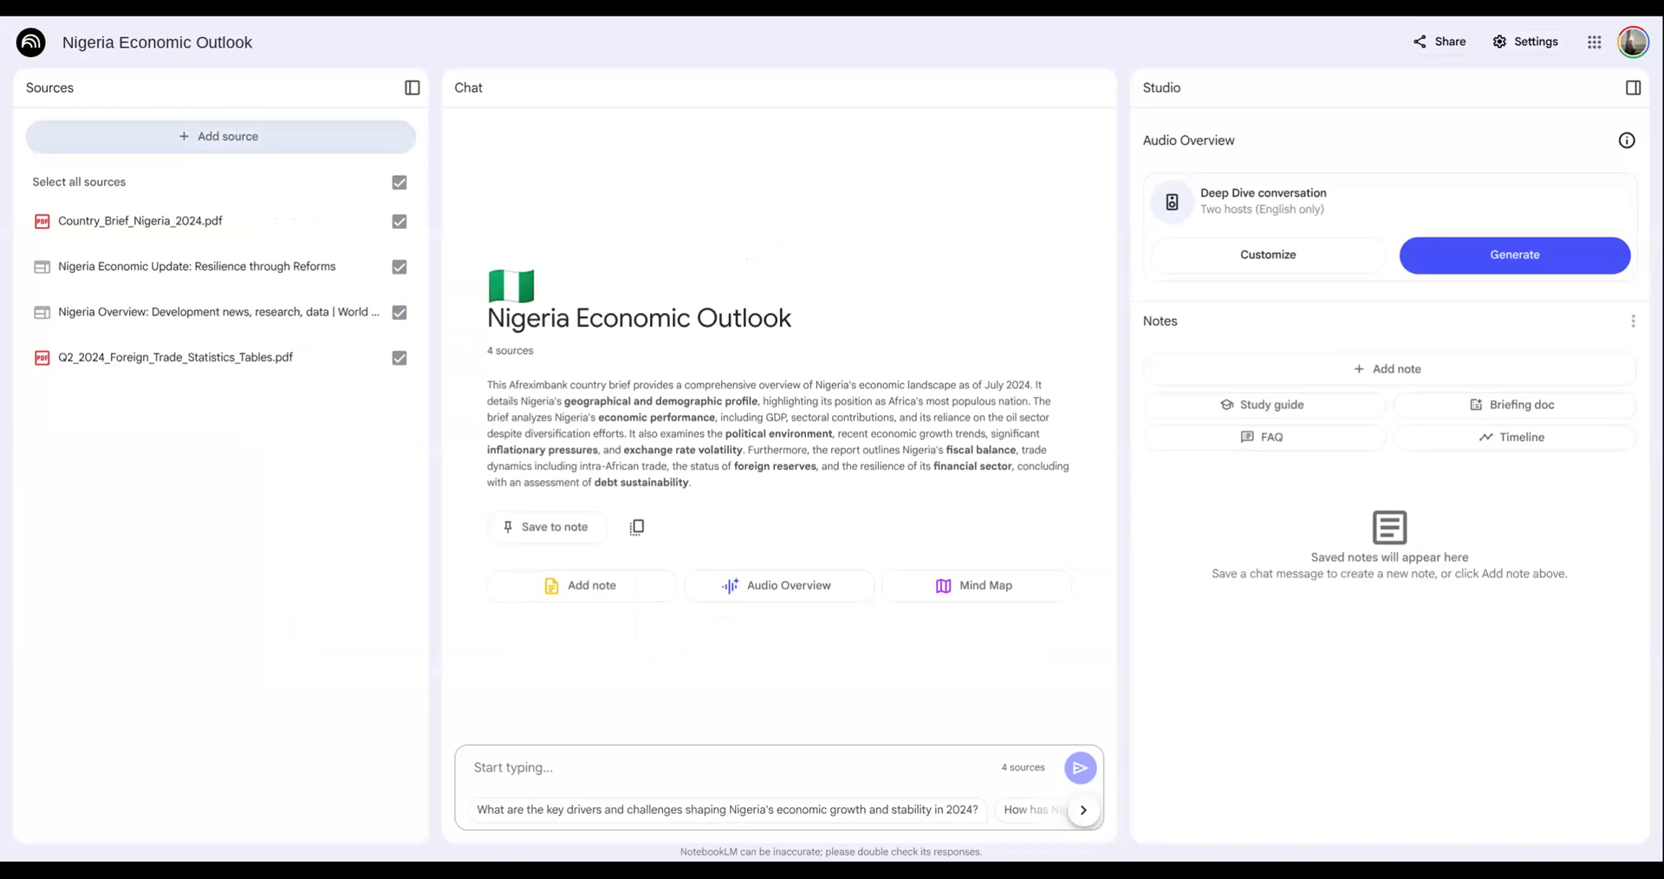
left_click(246, 141)
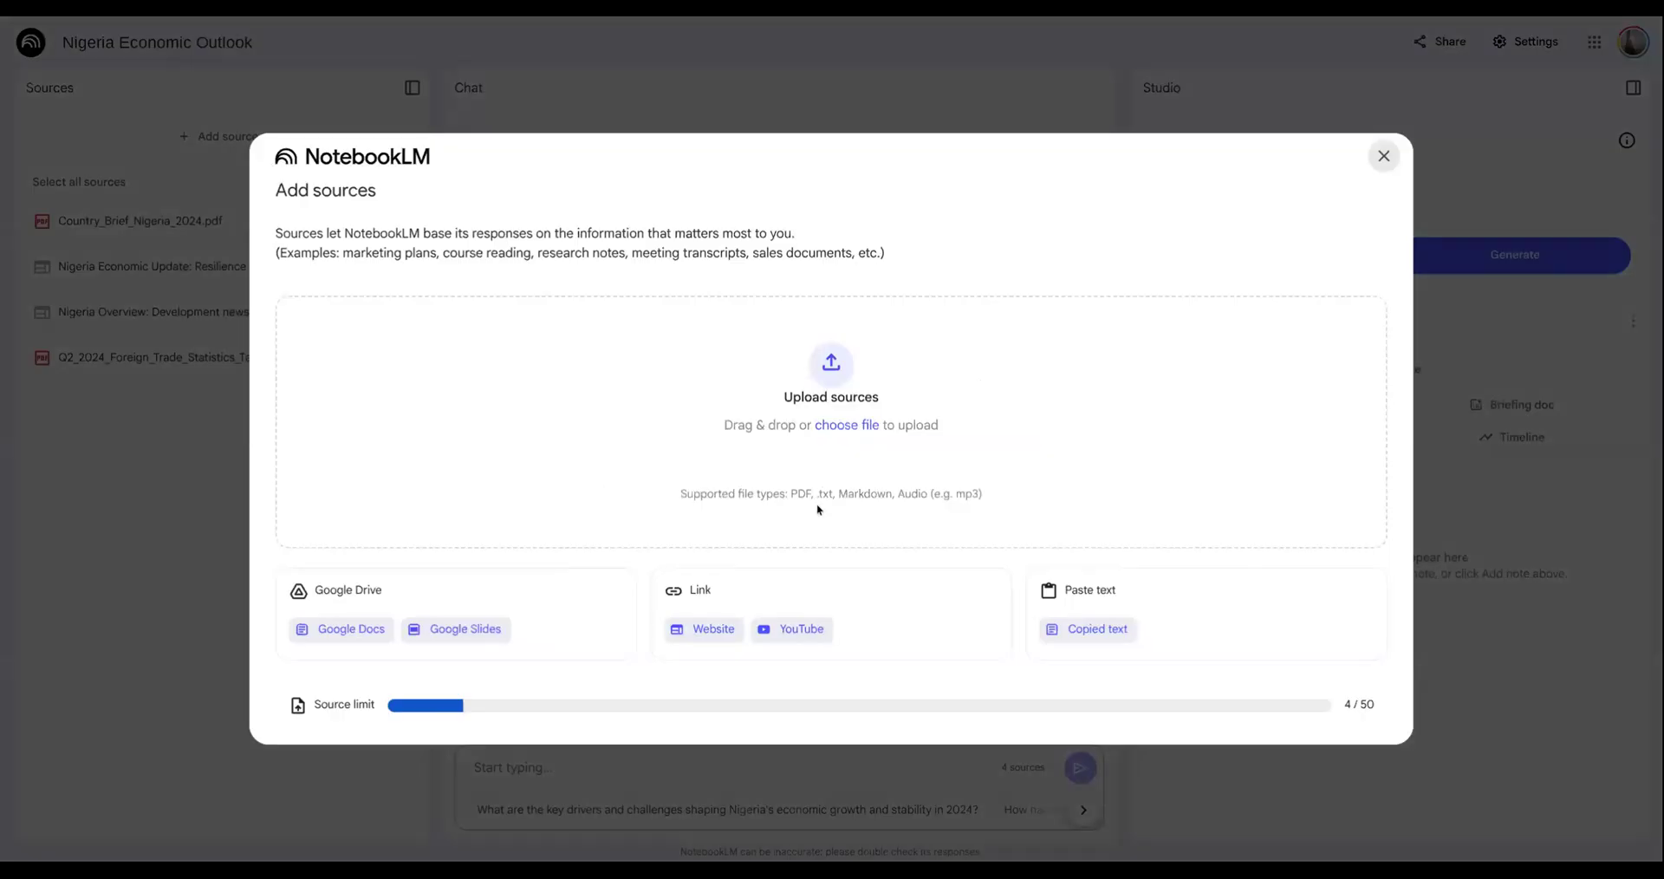
left_click(784, 626)
left_click(548, 343)
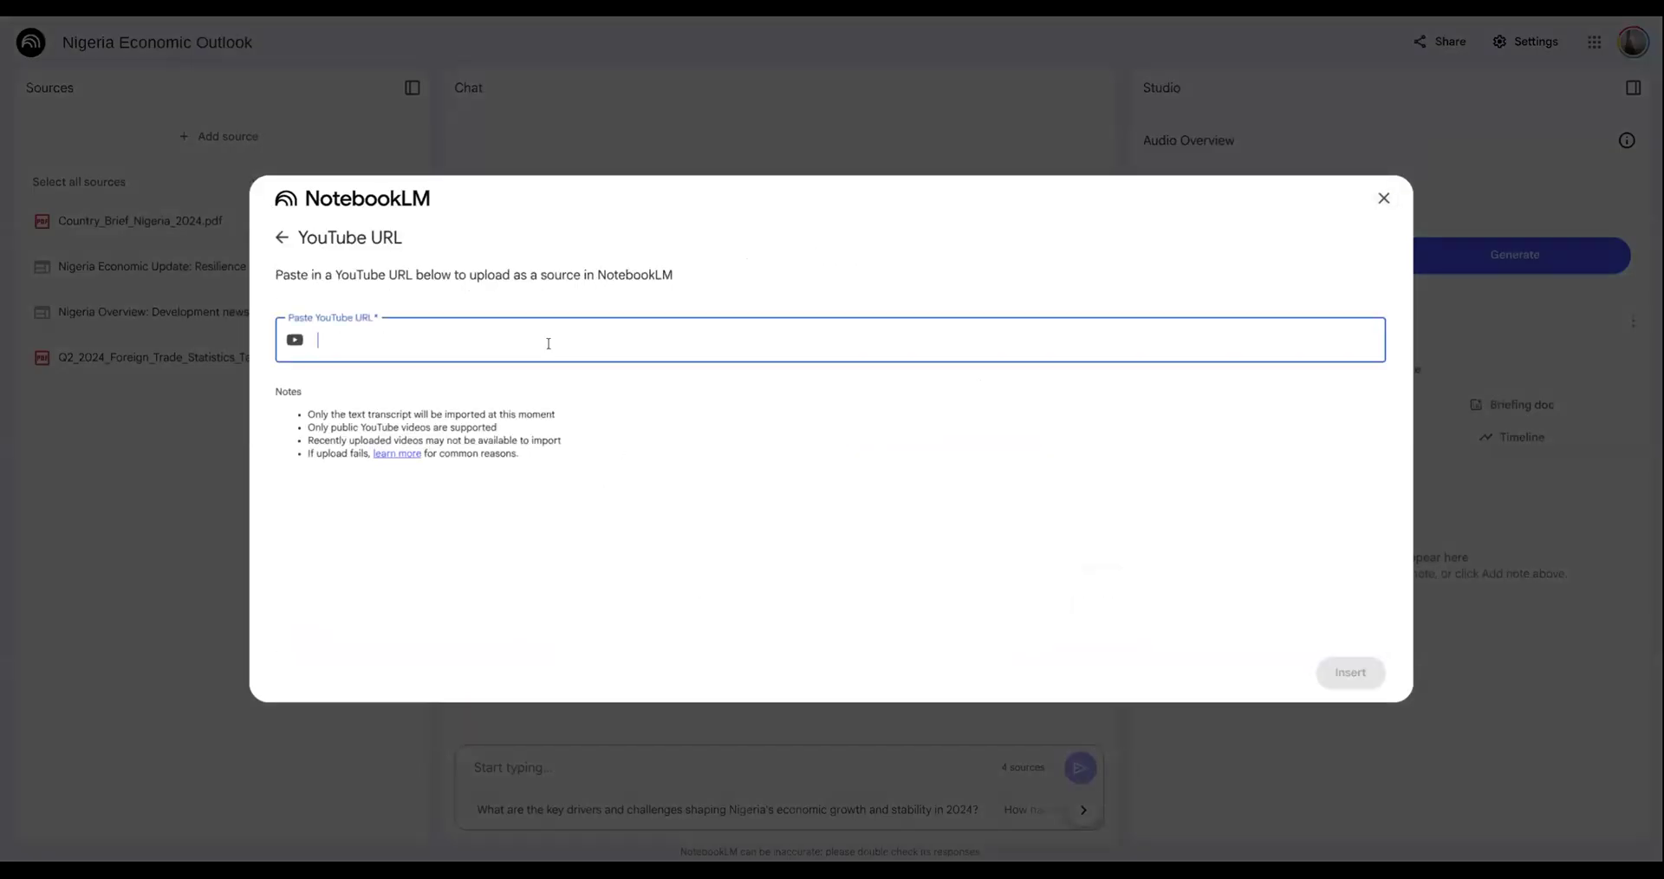
type("https://www.youtube.com/watch?v=ewpjhAFcpOo")
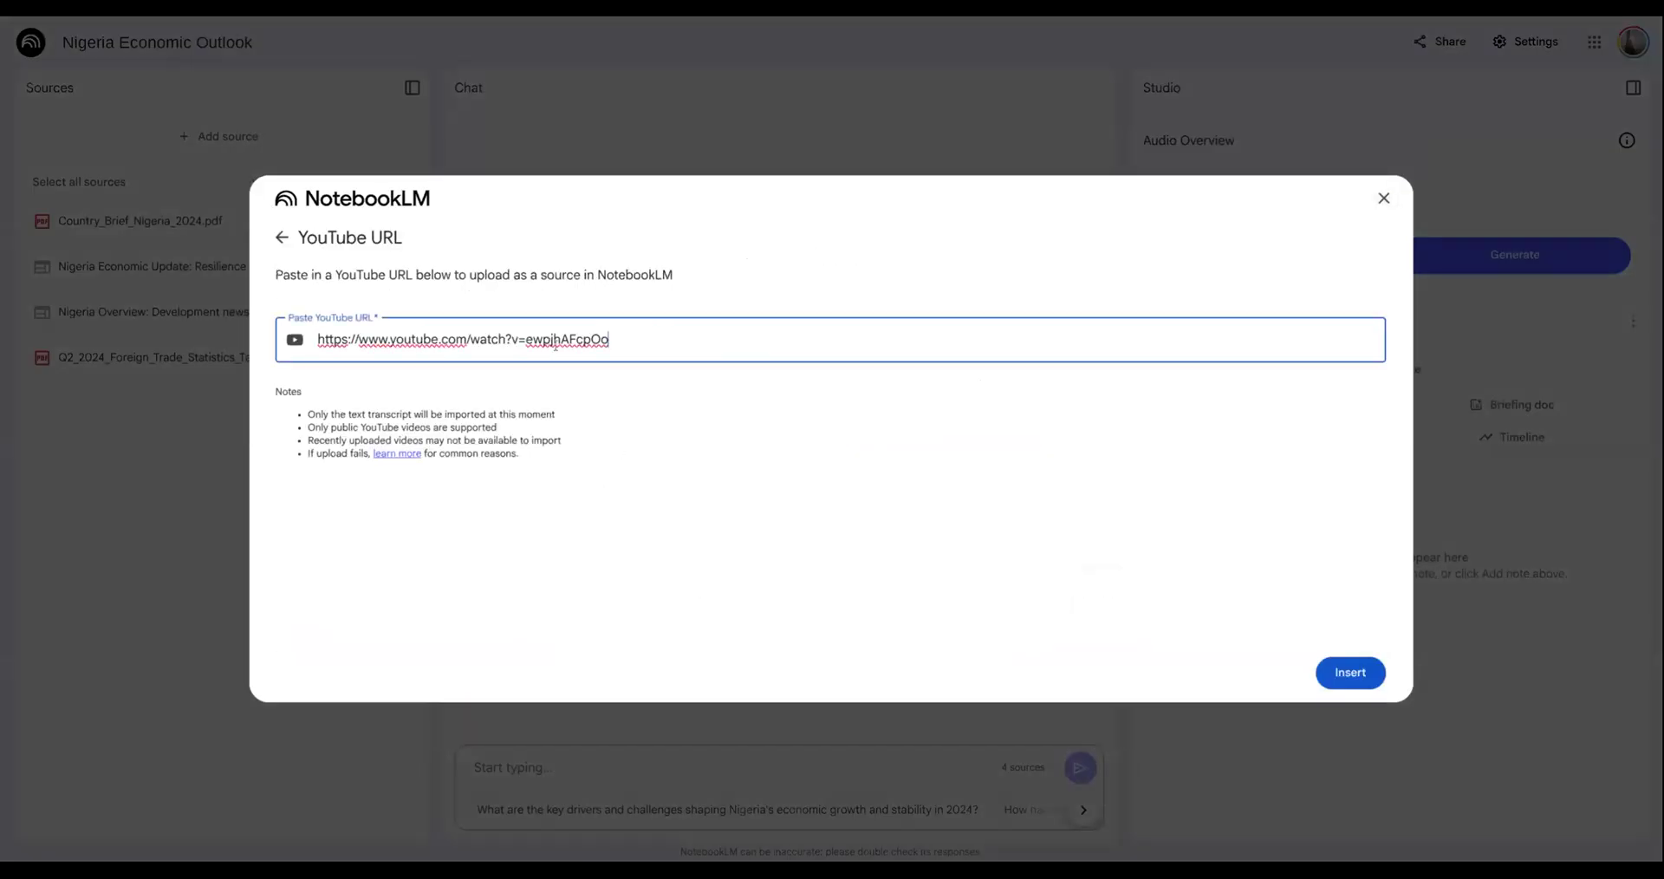
left_click(1344, 678)
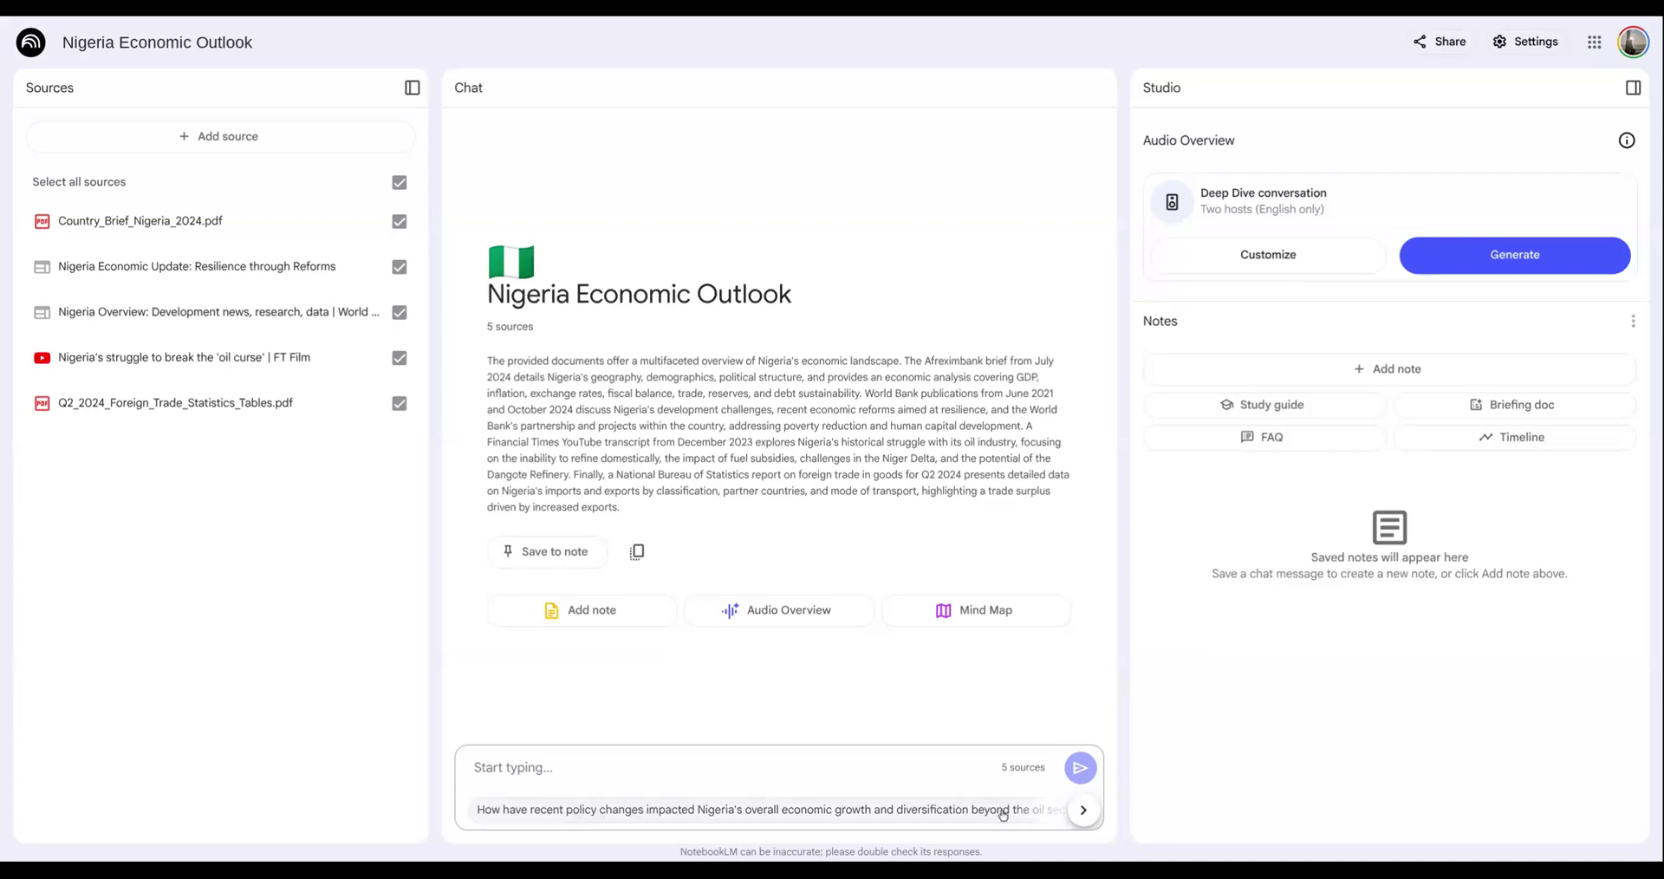
- Browse the suggested questions, ask the one on recent policy changes' impact on Nigeria's growth and diversification beyond oil, and look through the answer
left_click(1084, 810)
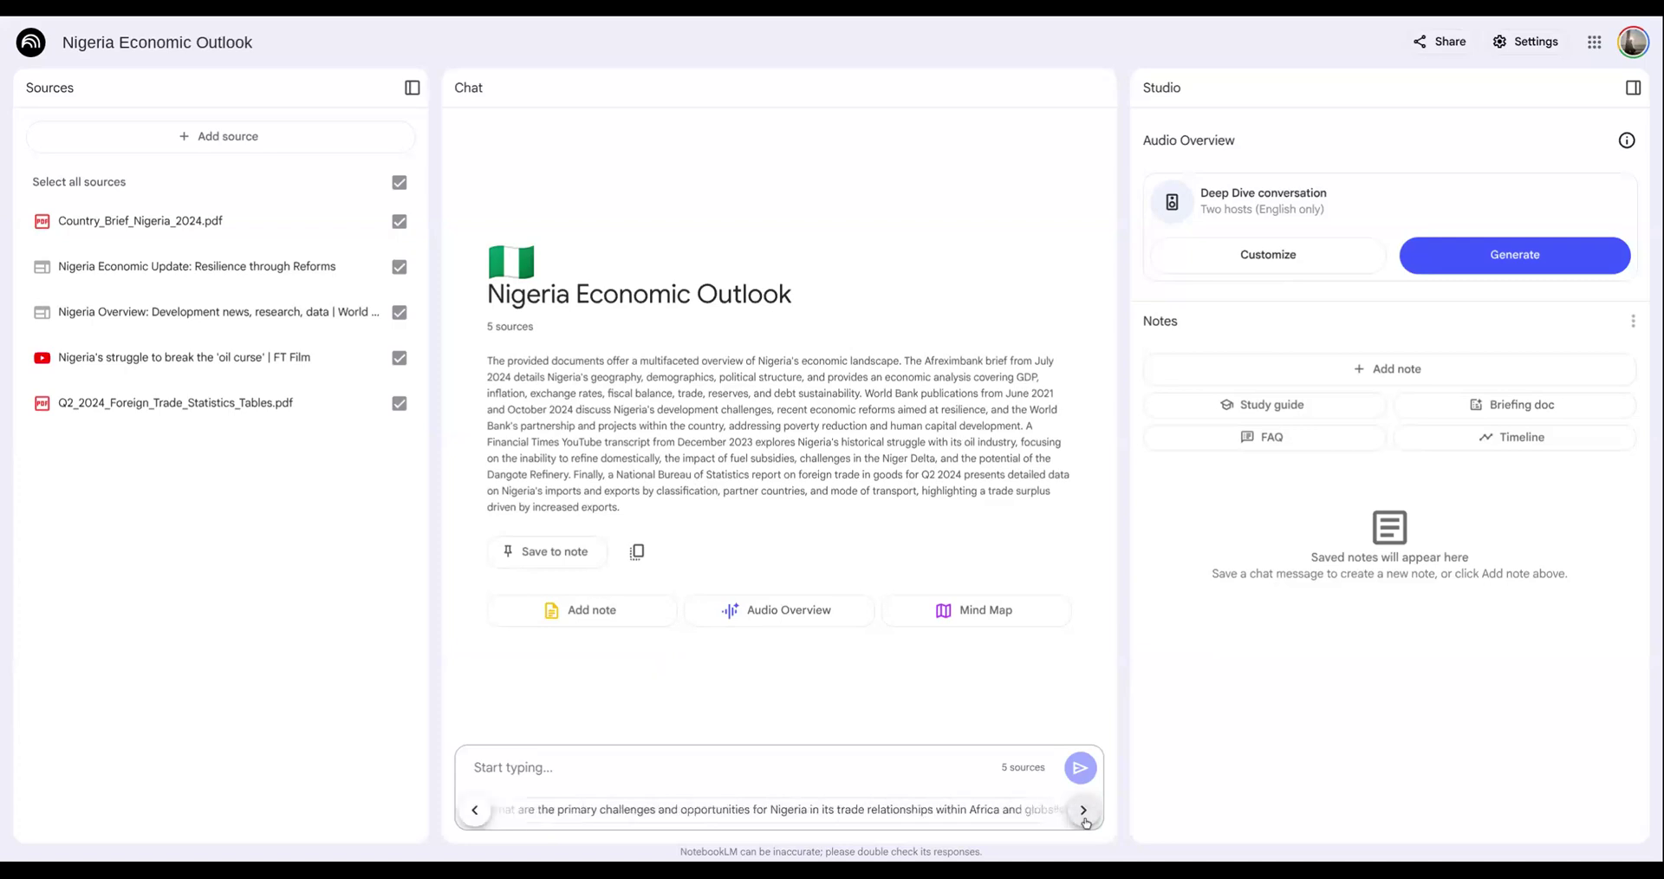
left_click(1085, 813)
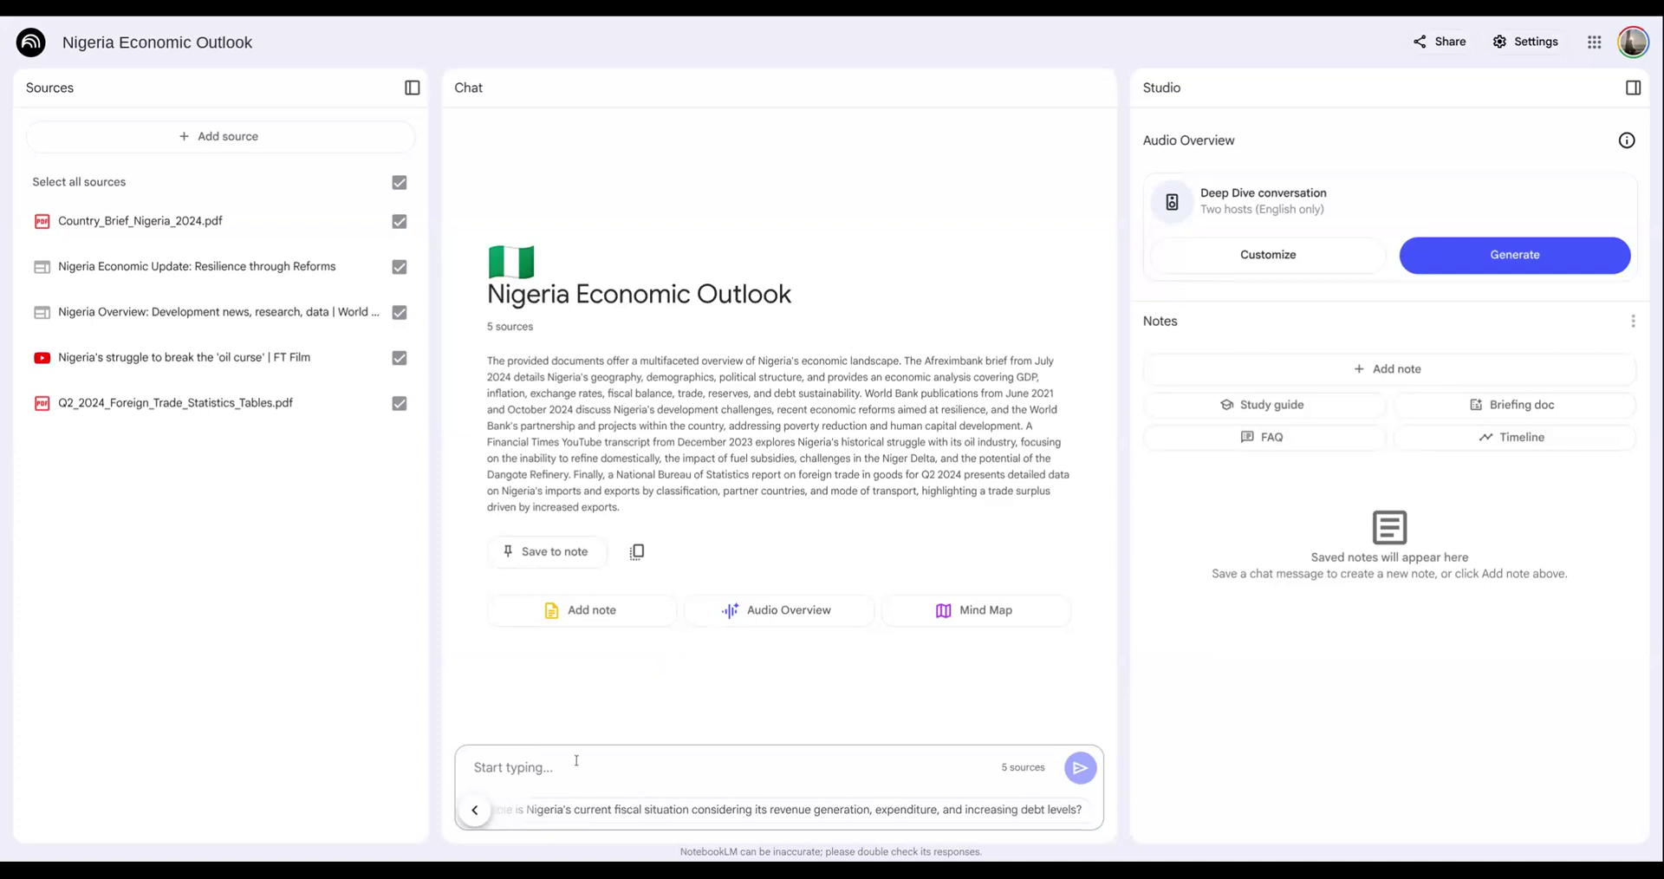
left_click(475, 811)
left_click(475, 812)
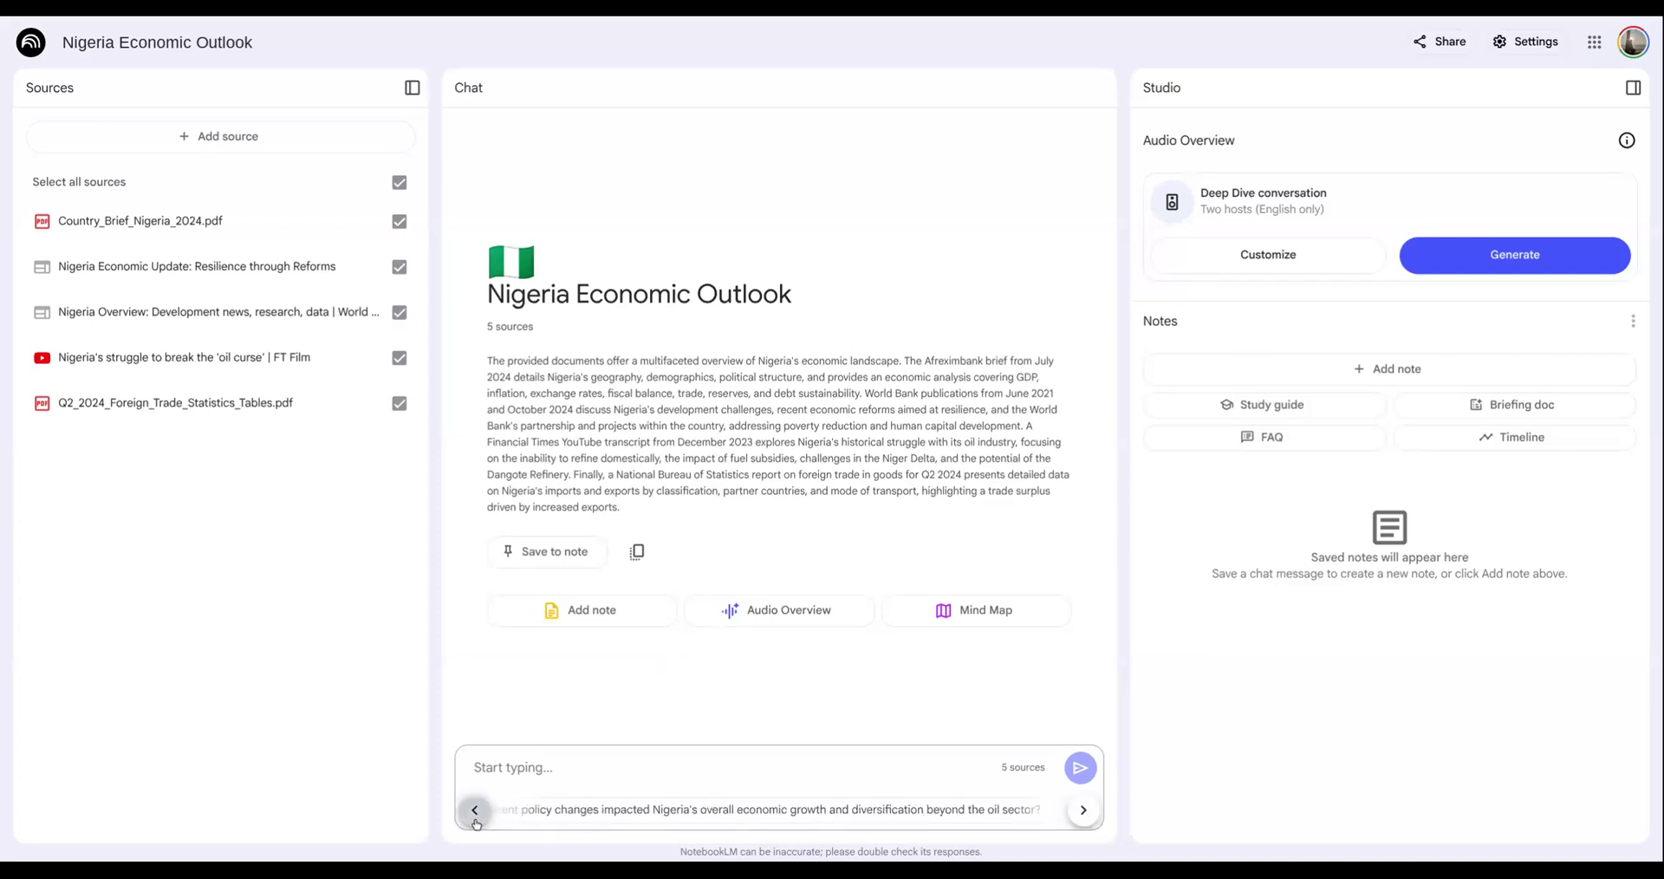
left_click(572, 810)
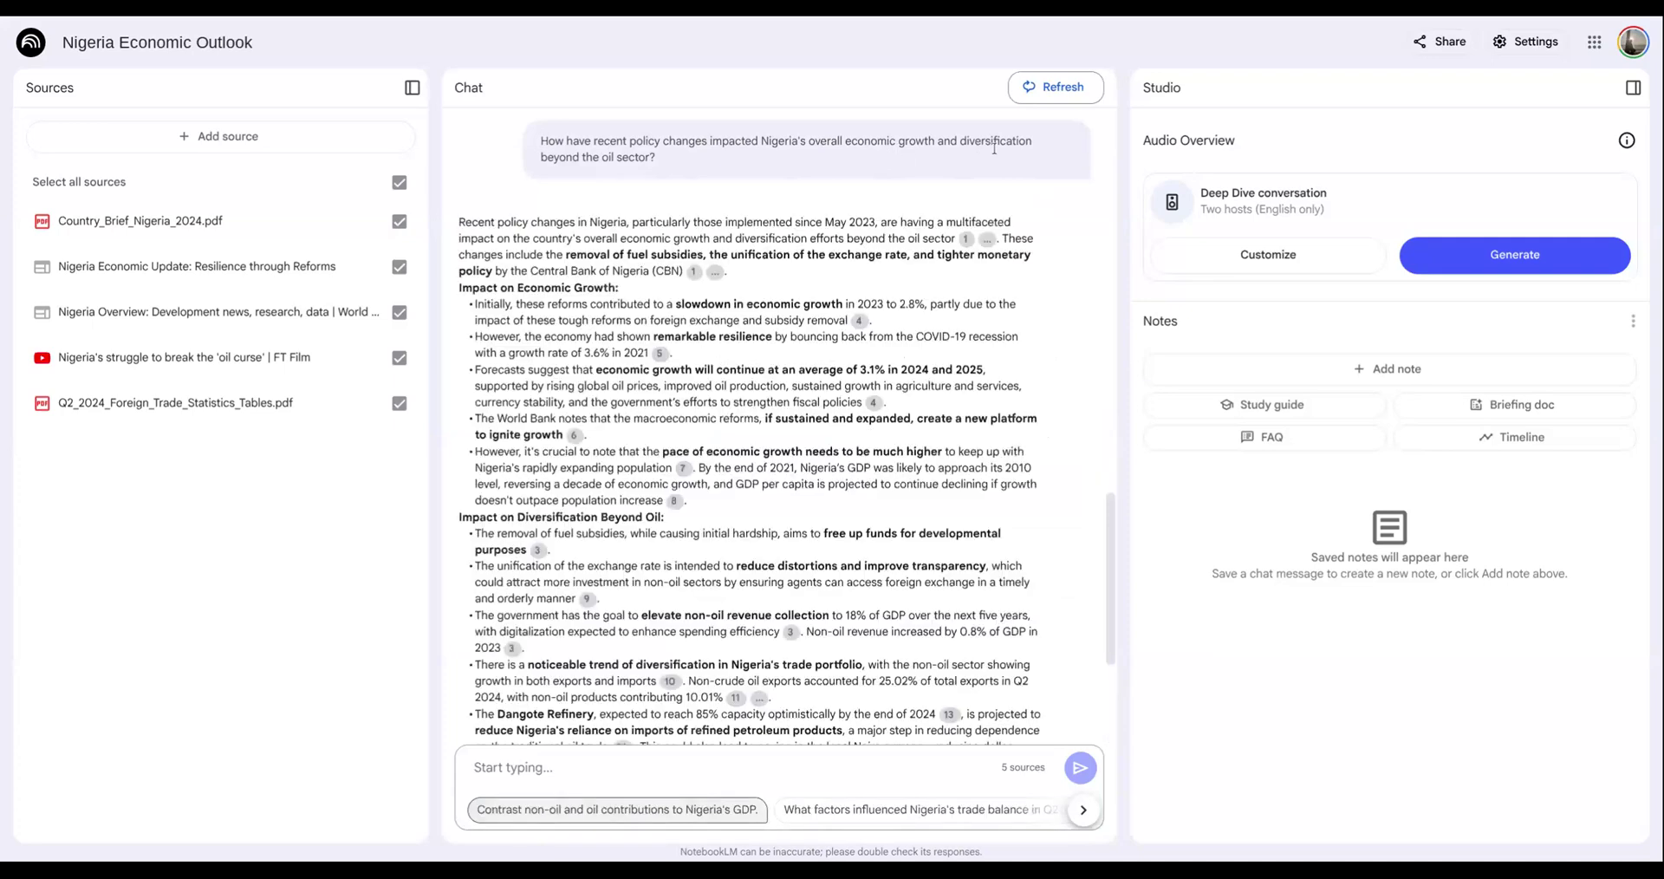
scroll(722, 375, "up", 3)
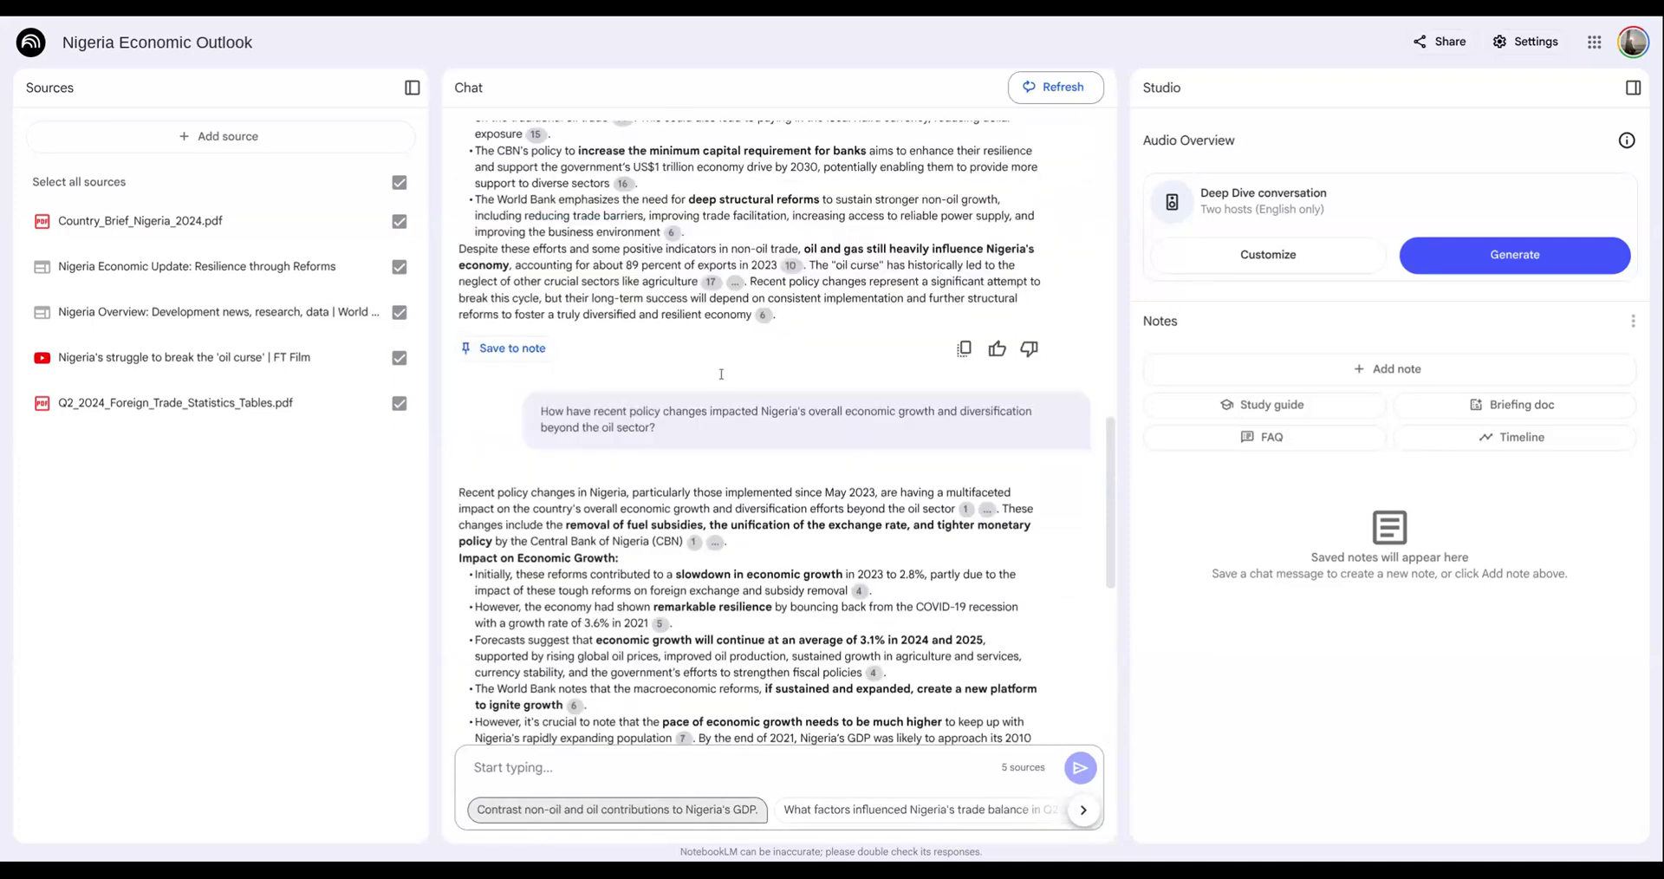
scroll(722, 375, "up", 10)
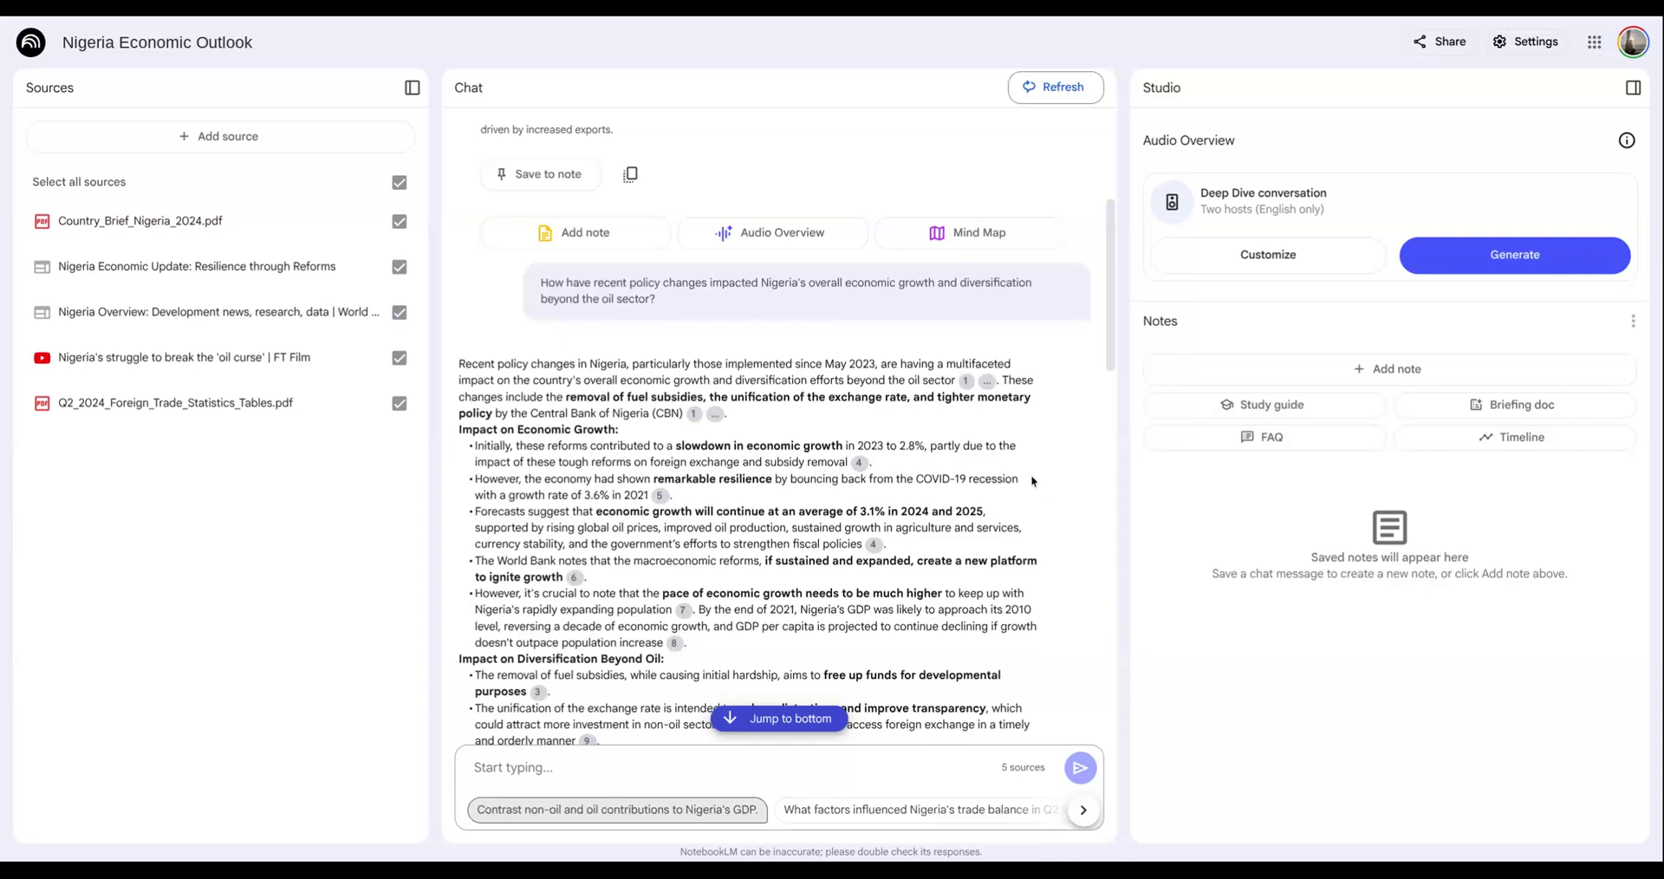
scroll(1031, 475, "up", 5)
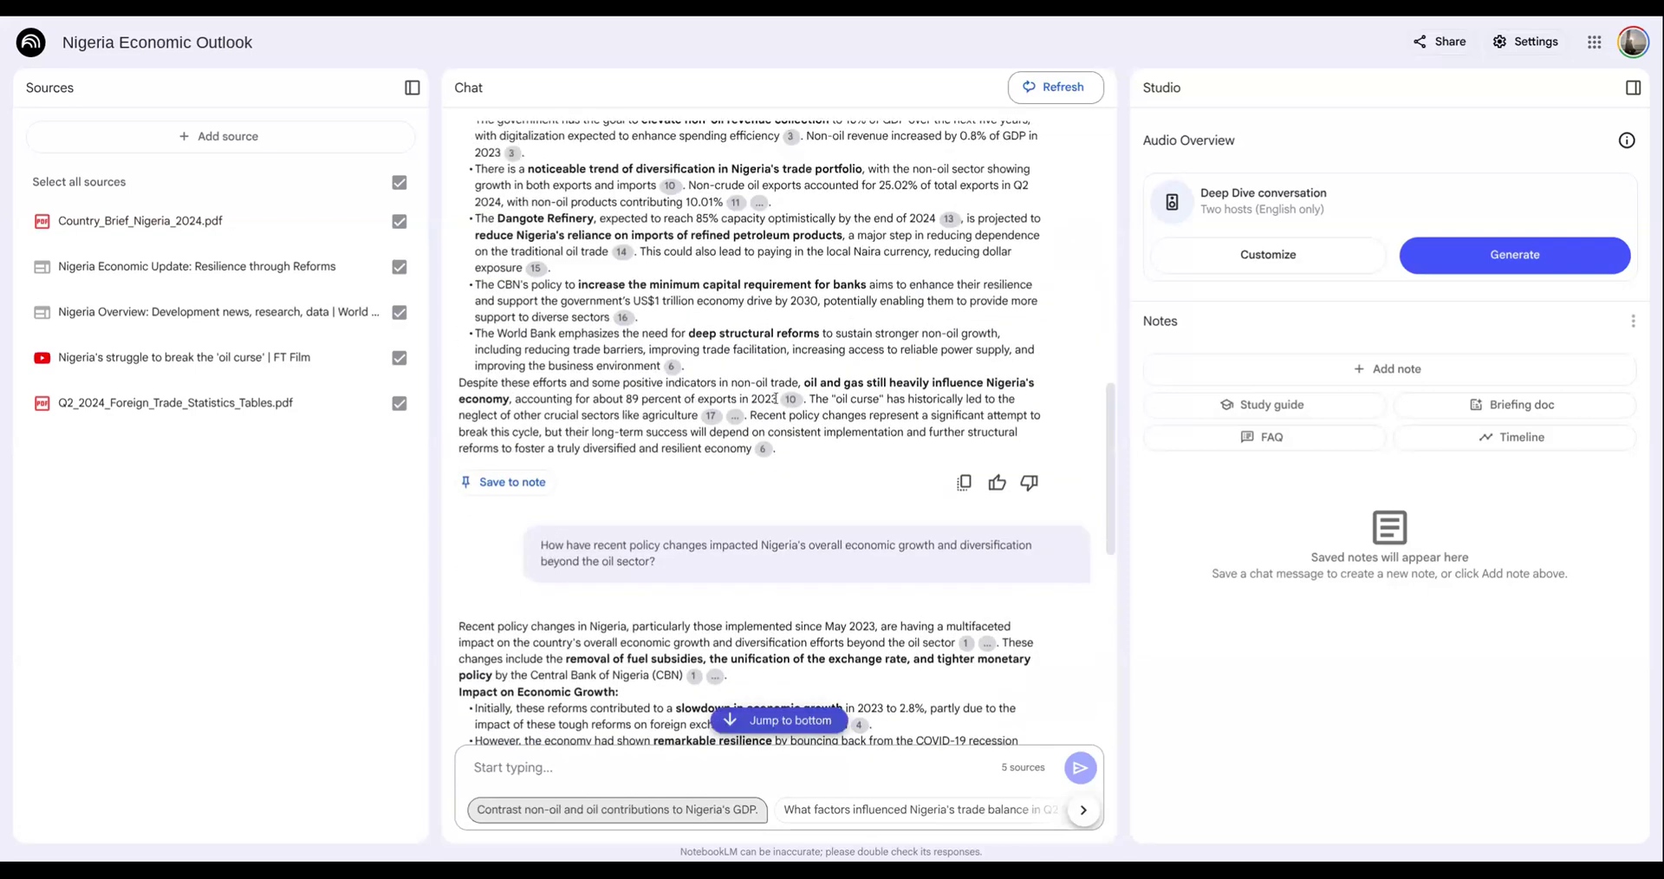
scroll(774, 399, "up", 6)
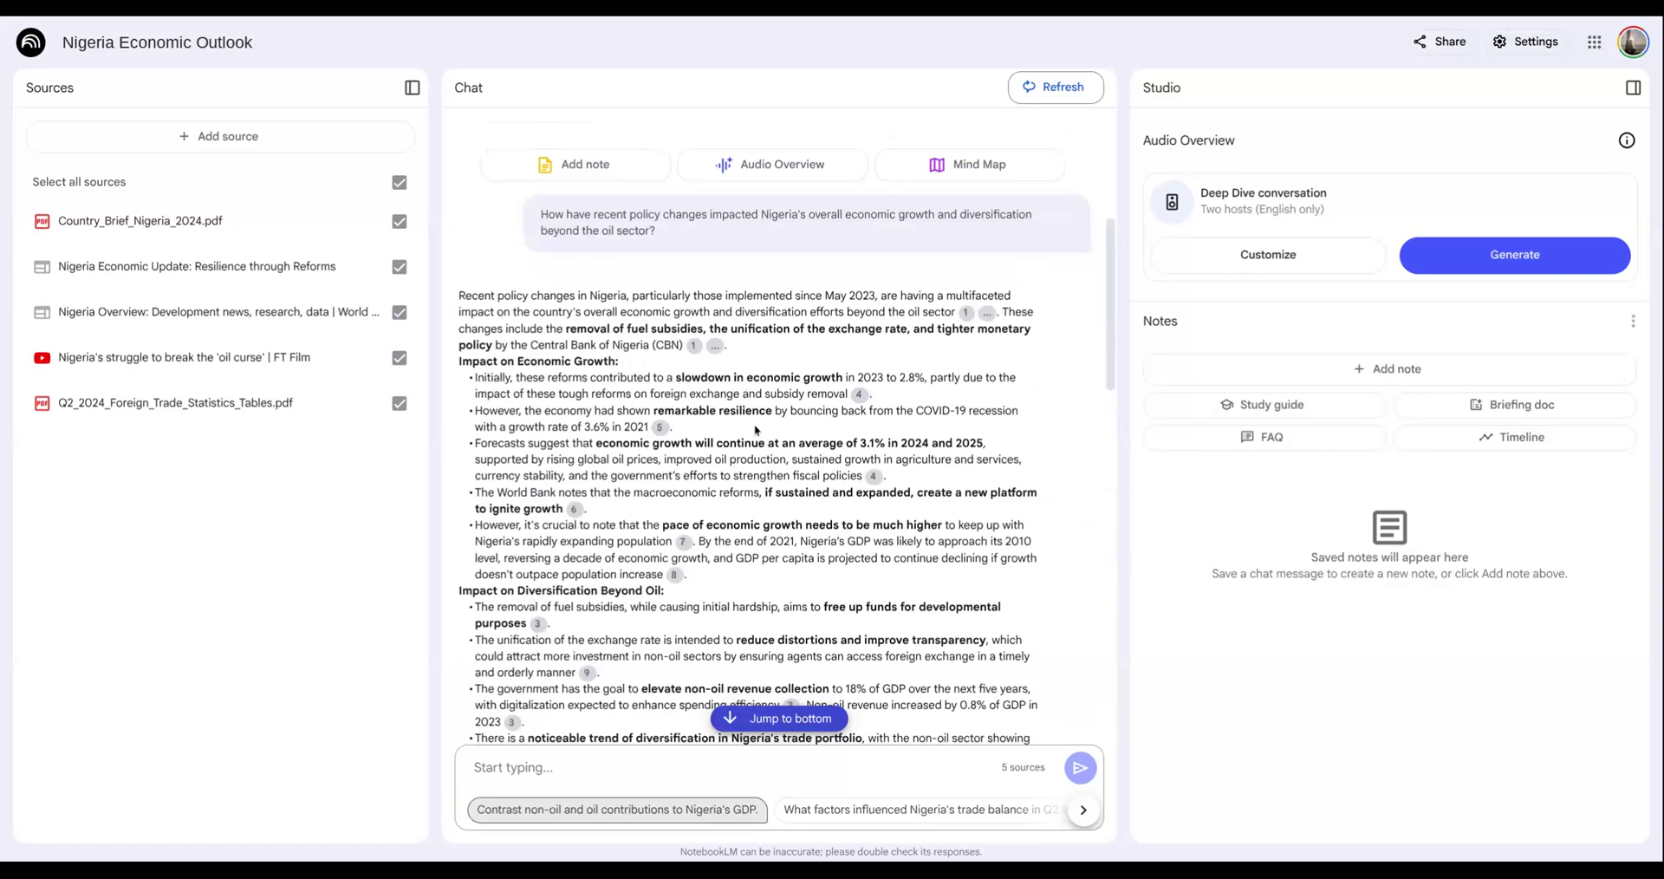
scroll(702, 407, "down", 1)
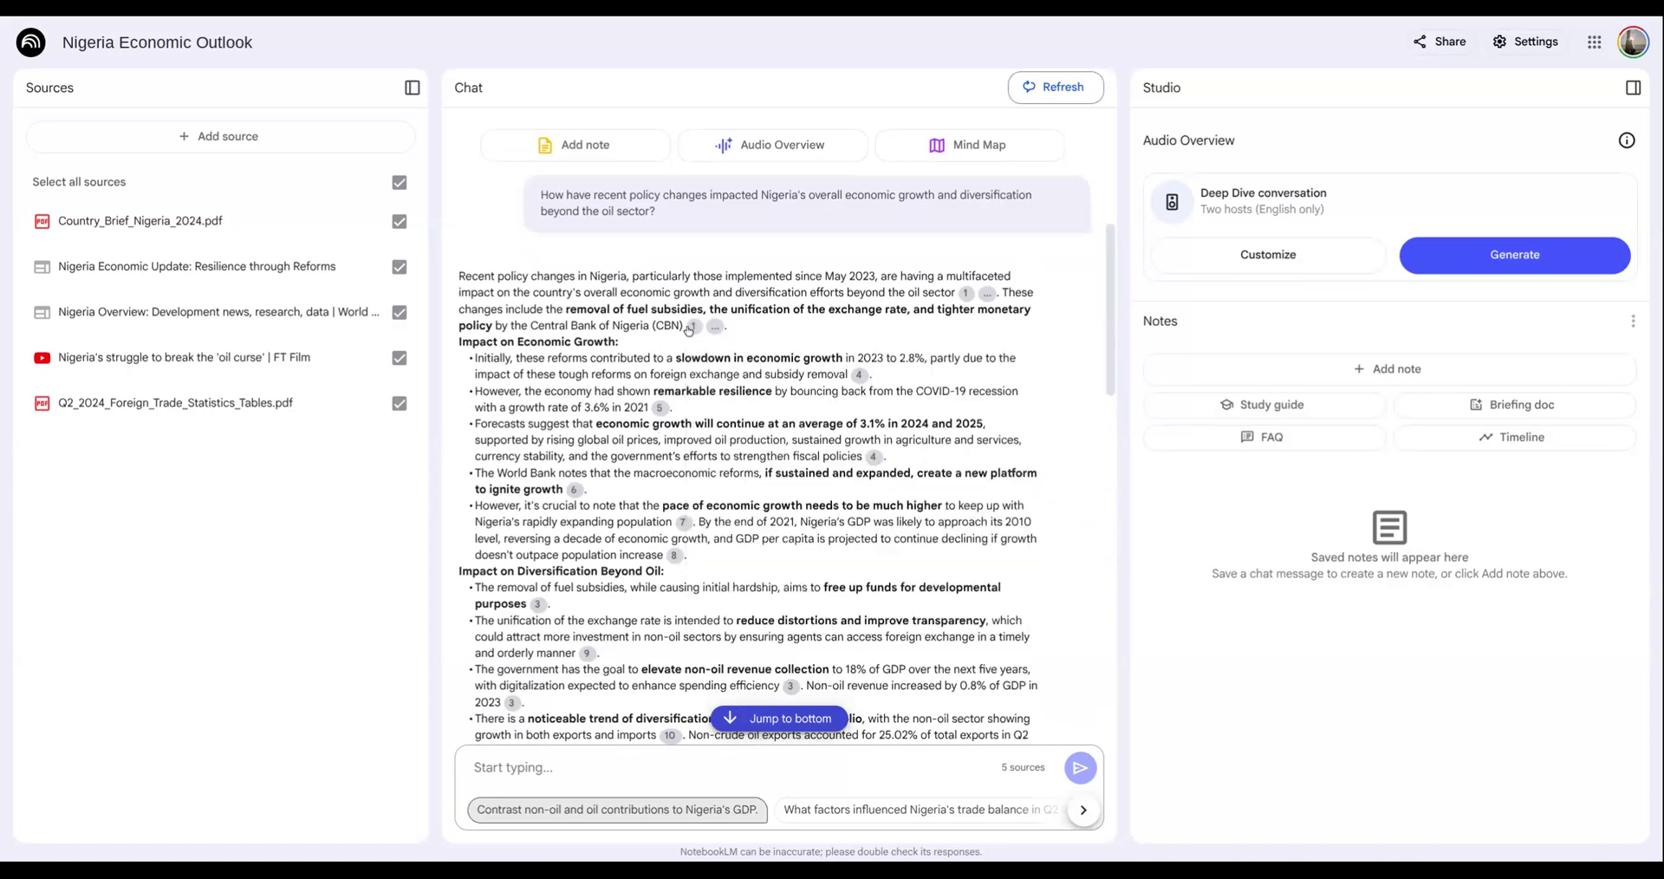
- Preview the citation for tighter monetary policy, open the source passage cited for Nigeria's post-COVID resilience, and return to the source list
mouse_move(694, 331)
key("ctrl+plus")
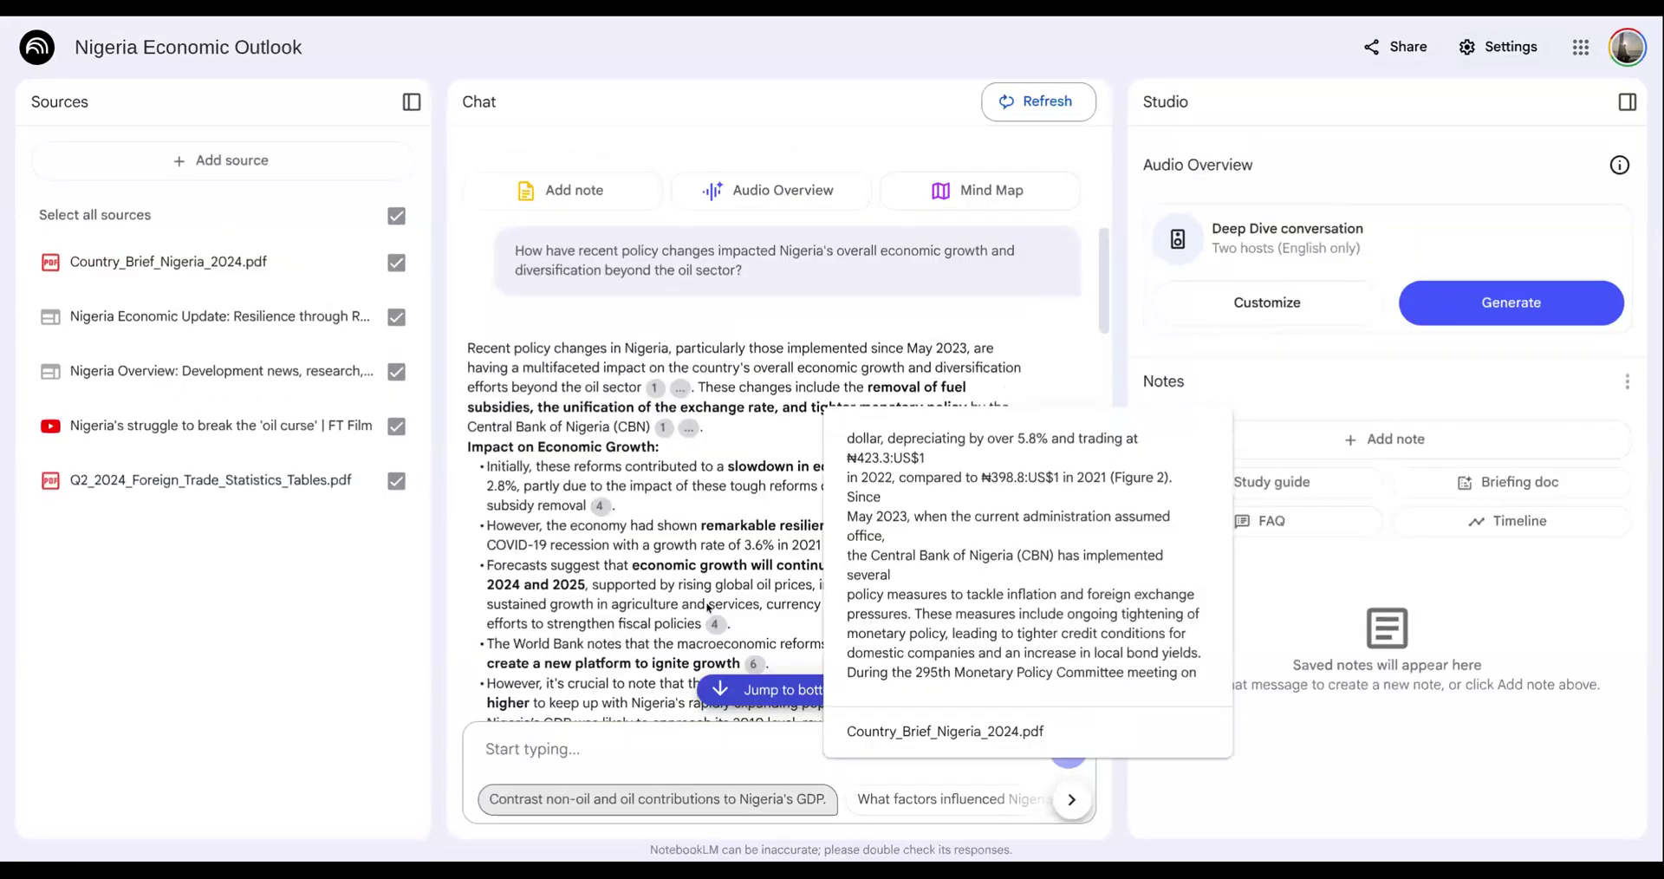
scroll(1040, 416, "down", 3)
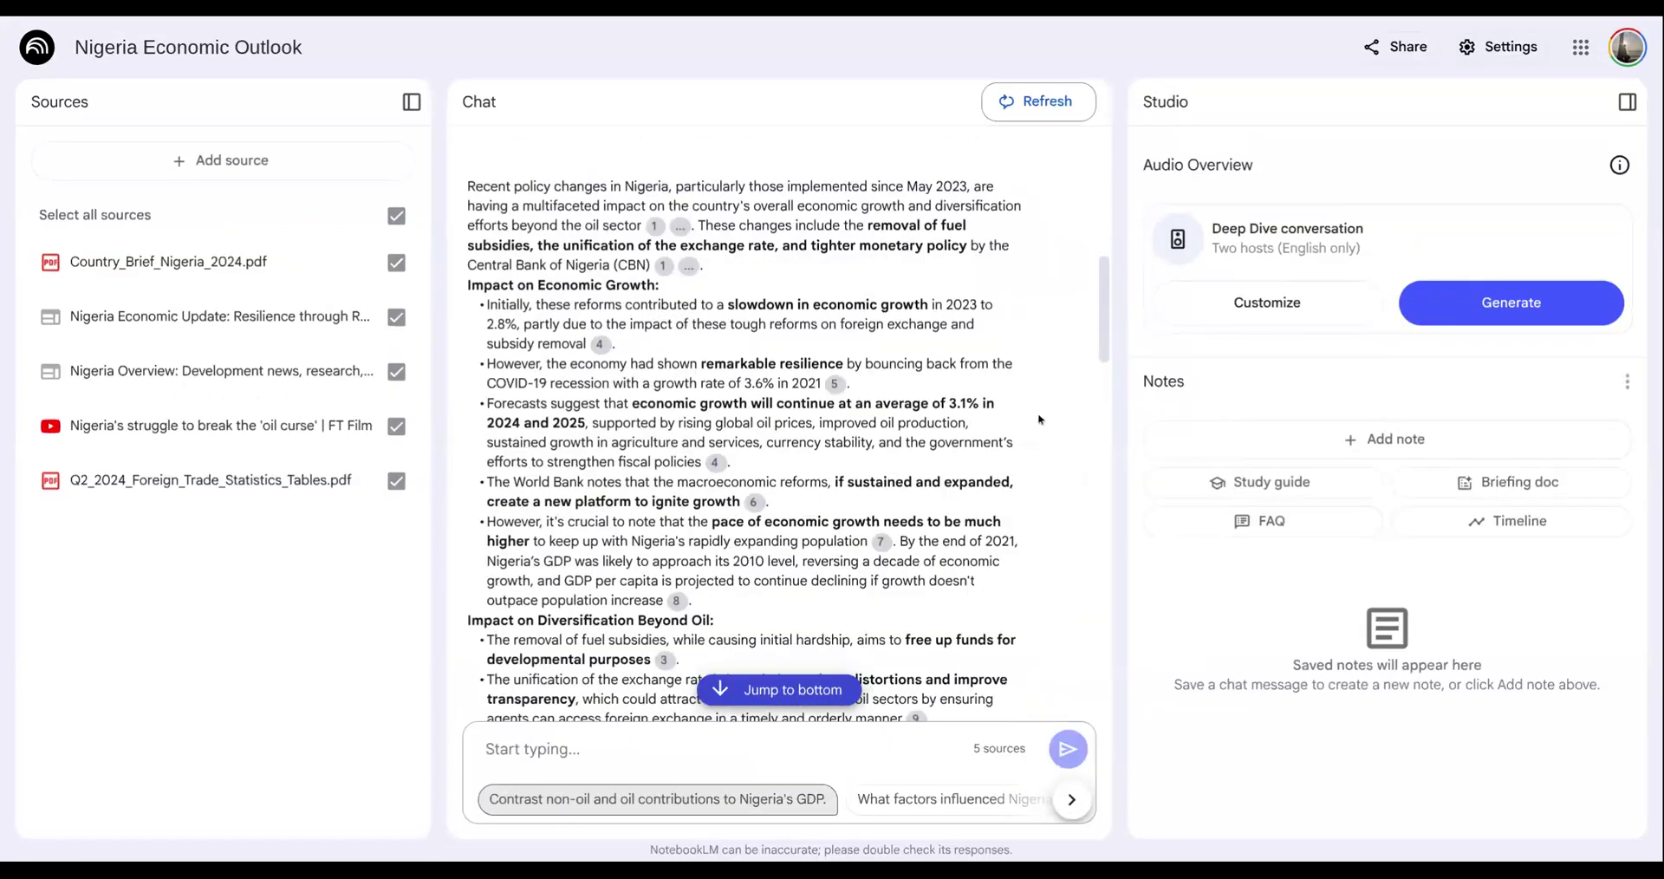
mouse_move(835, 333)
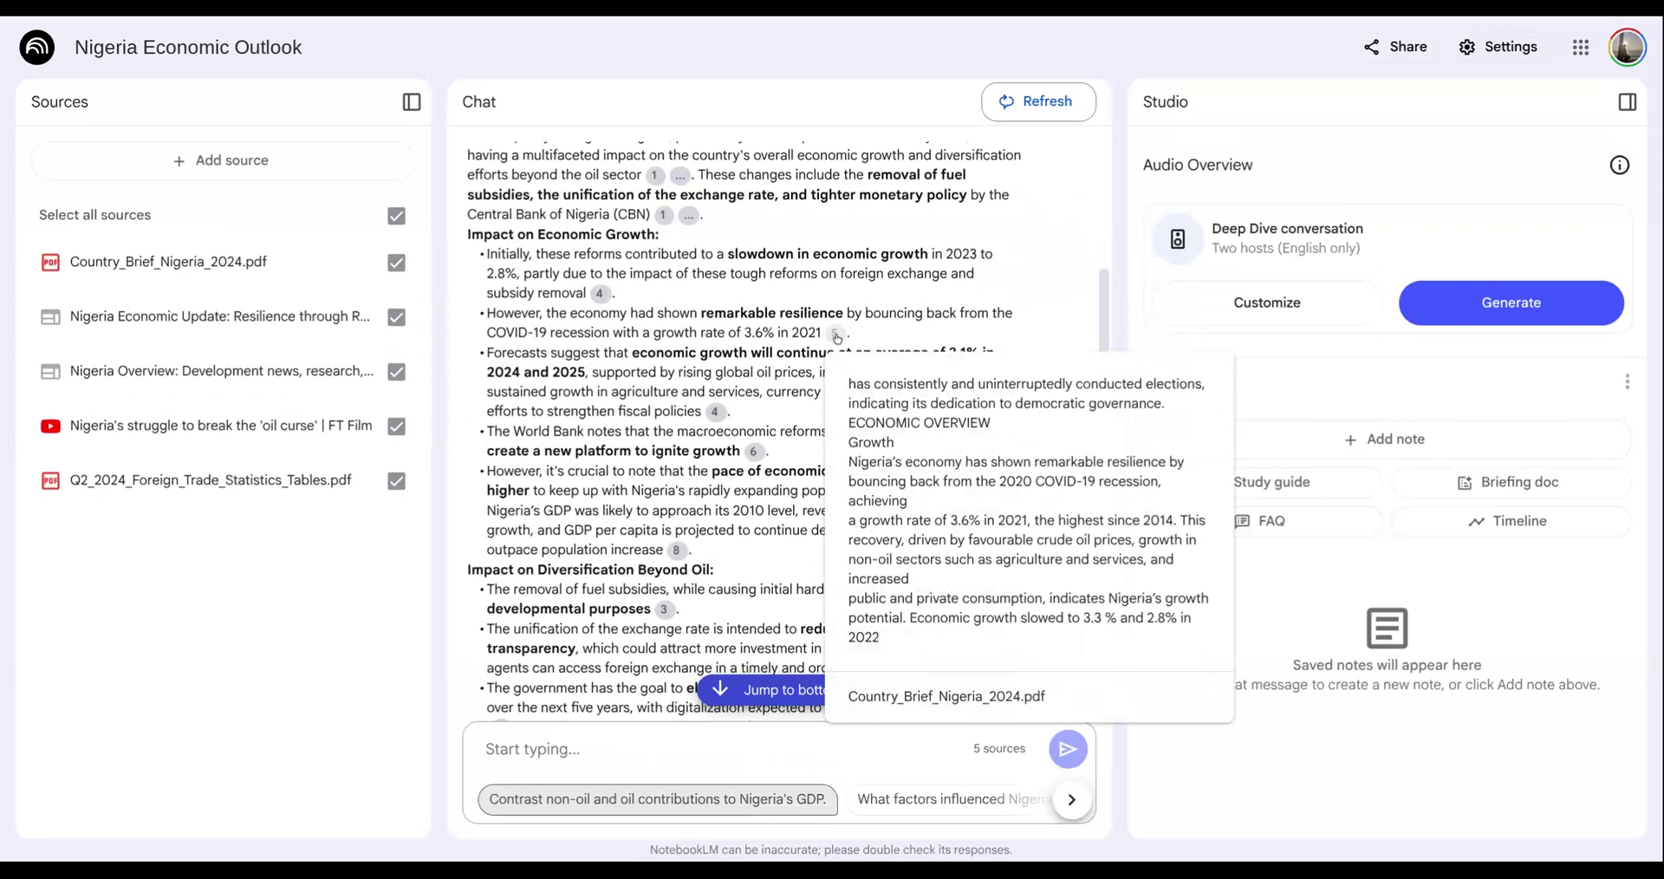
left_click(835, 334)
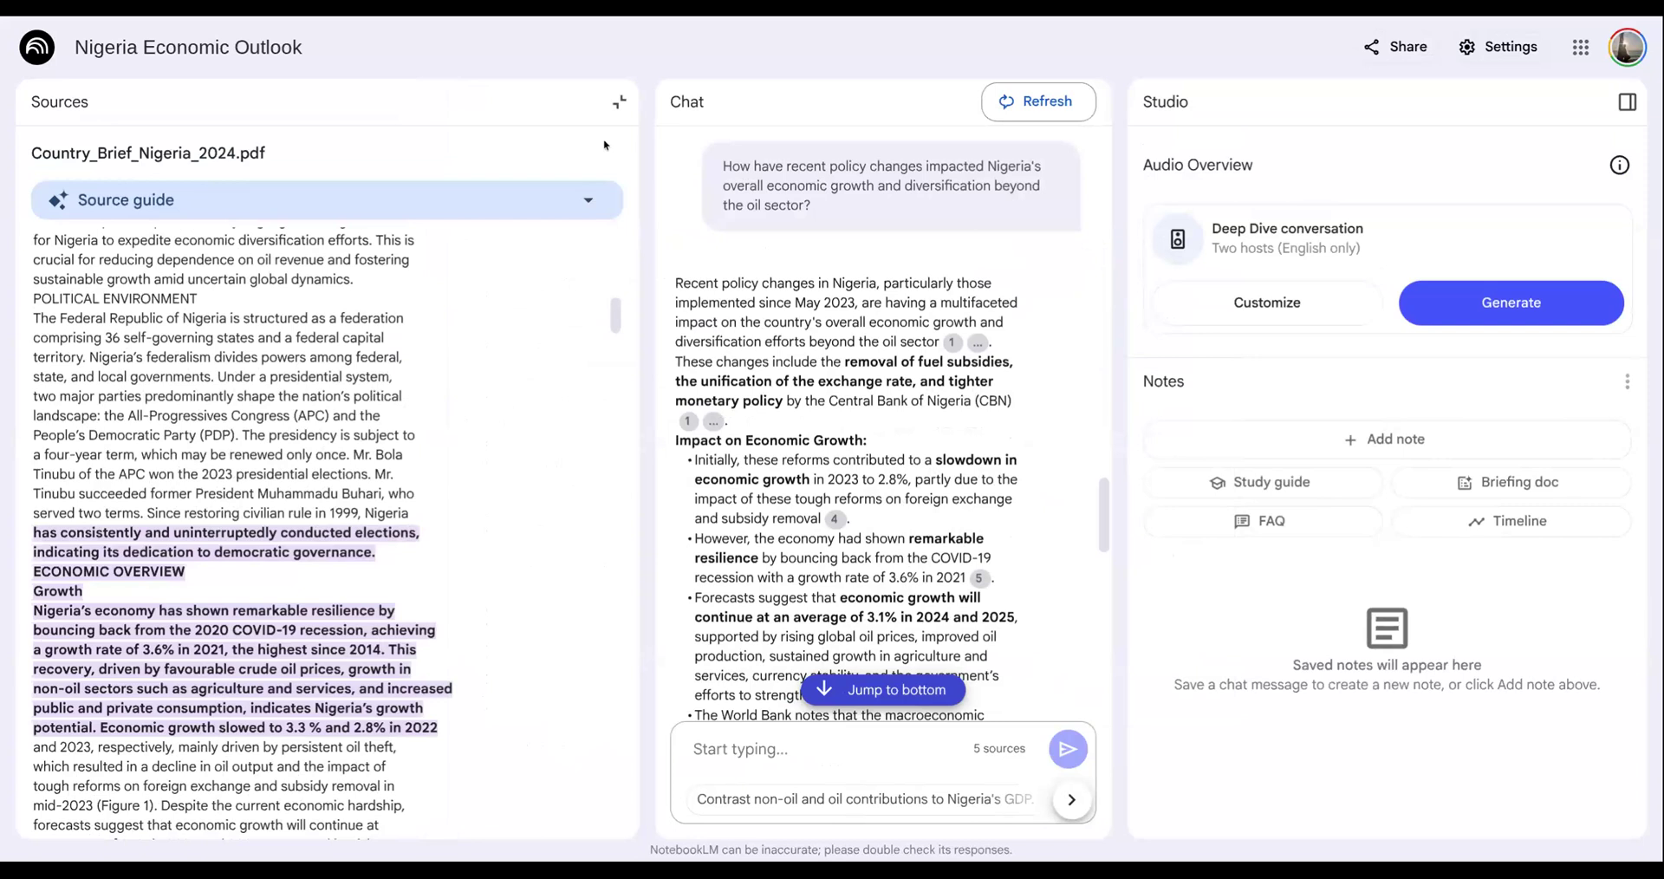
left_click(619, 102)
- Open the source passage cited for the projected decline in GDP per capita and return to the source list
scroll(667, 390, "down", 3)
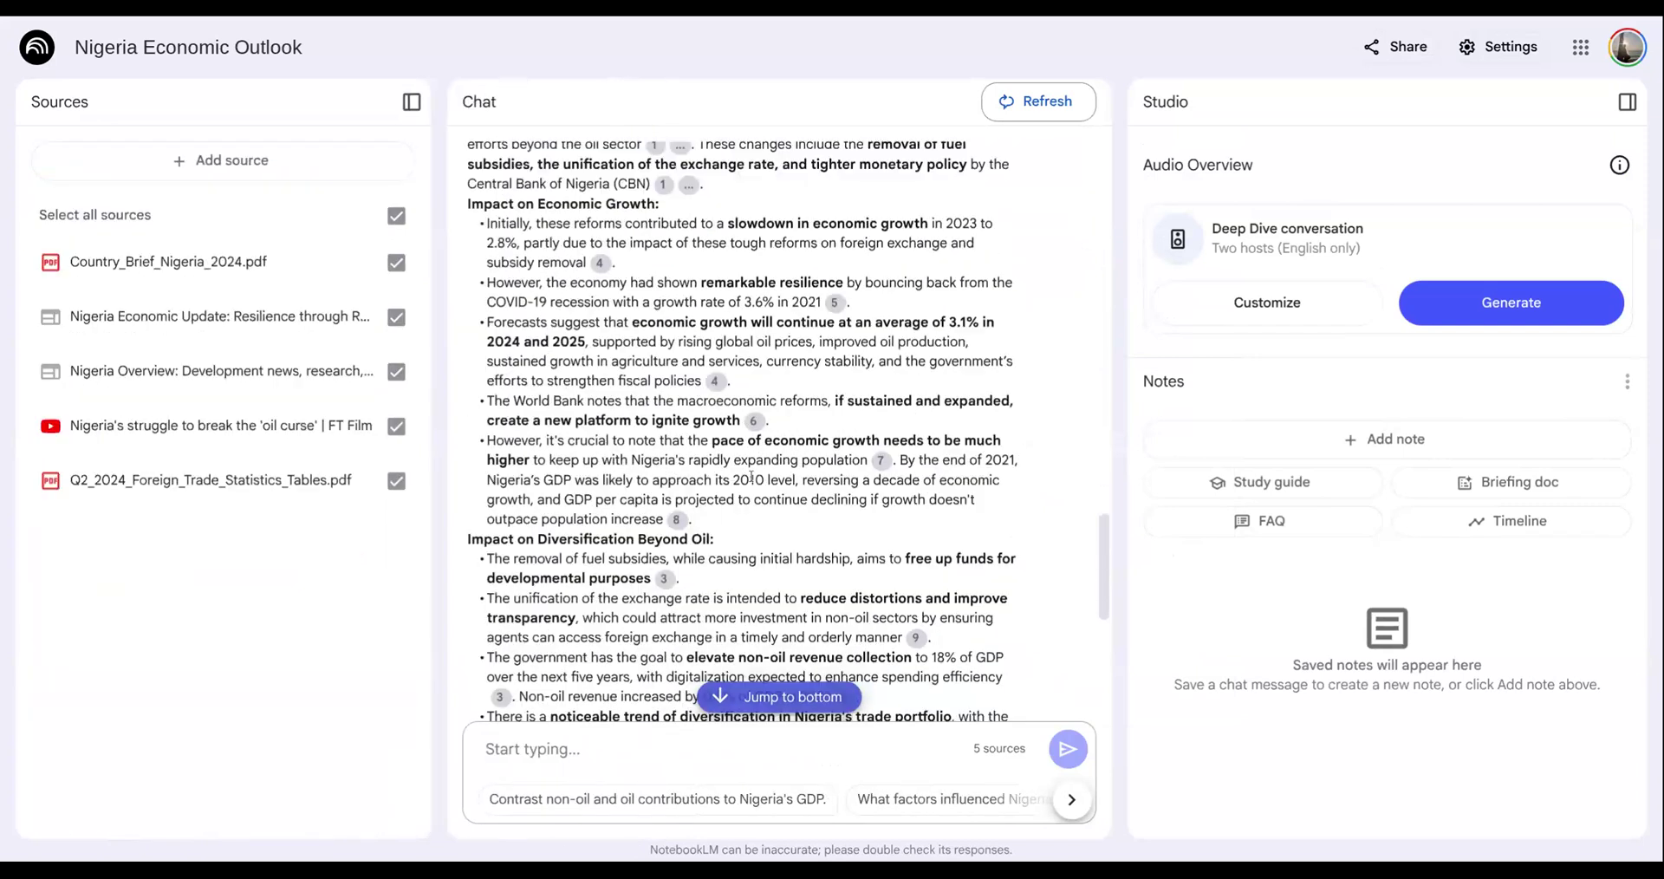
left_click(682, 524)
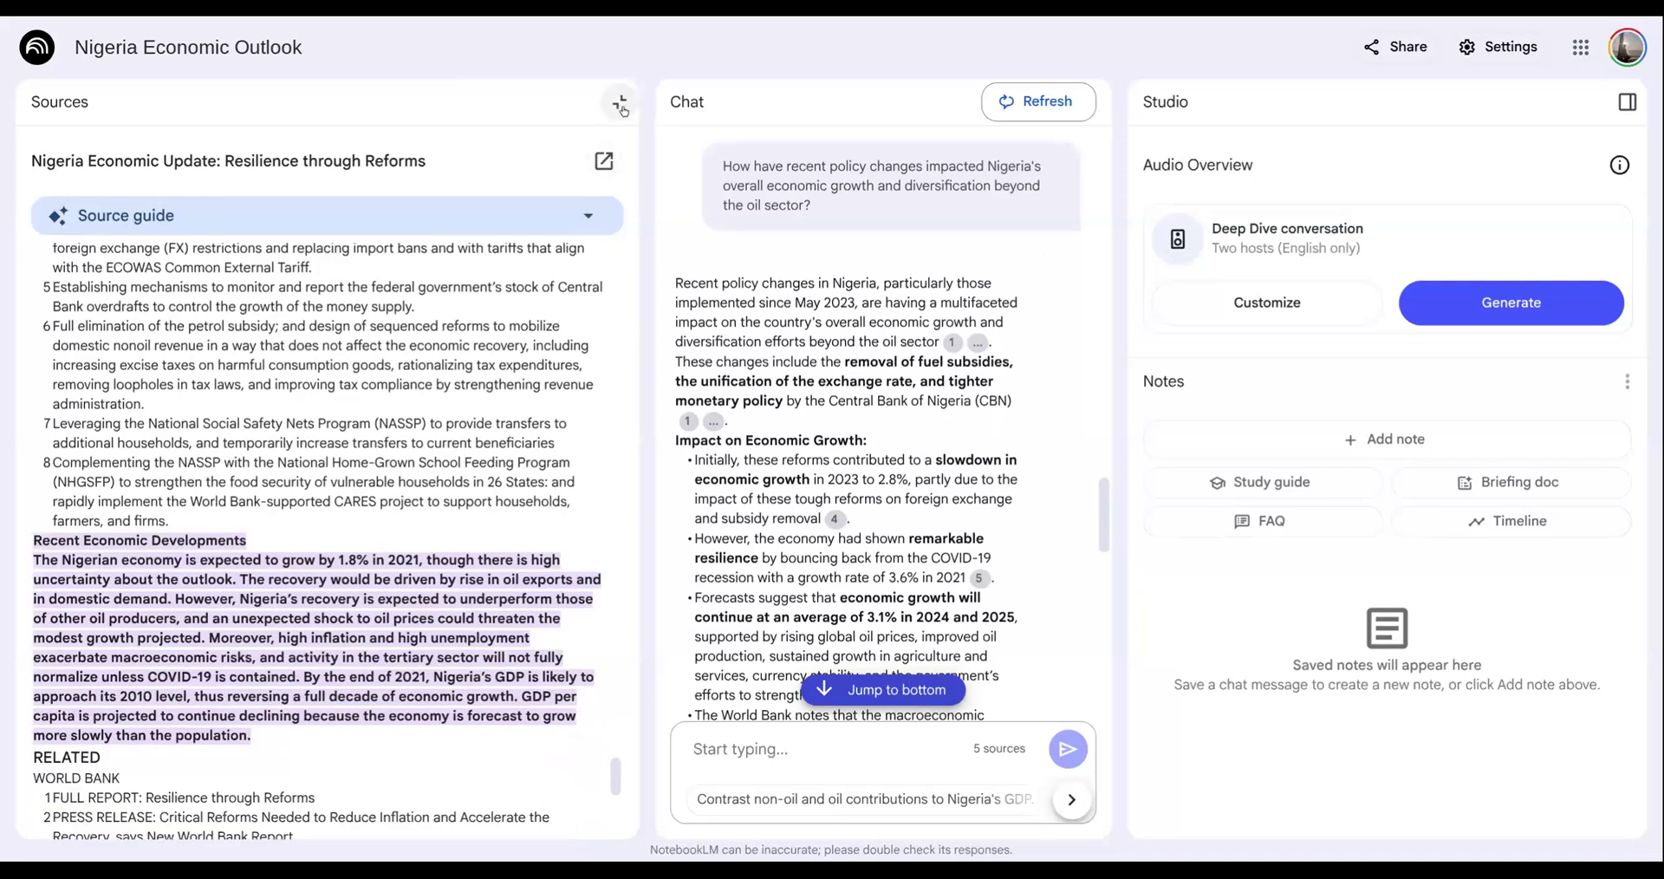
left_click(620, 103)
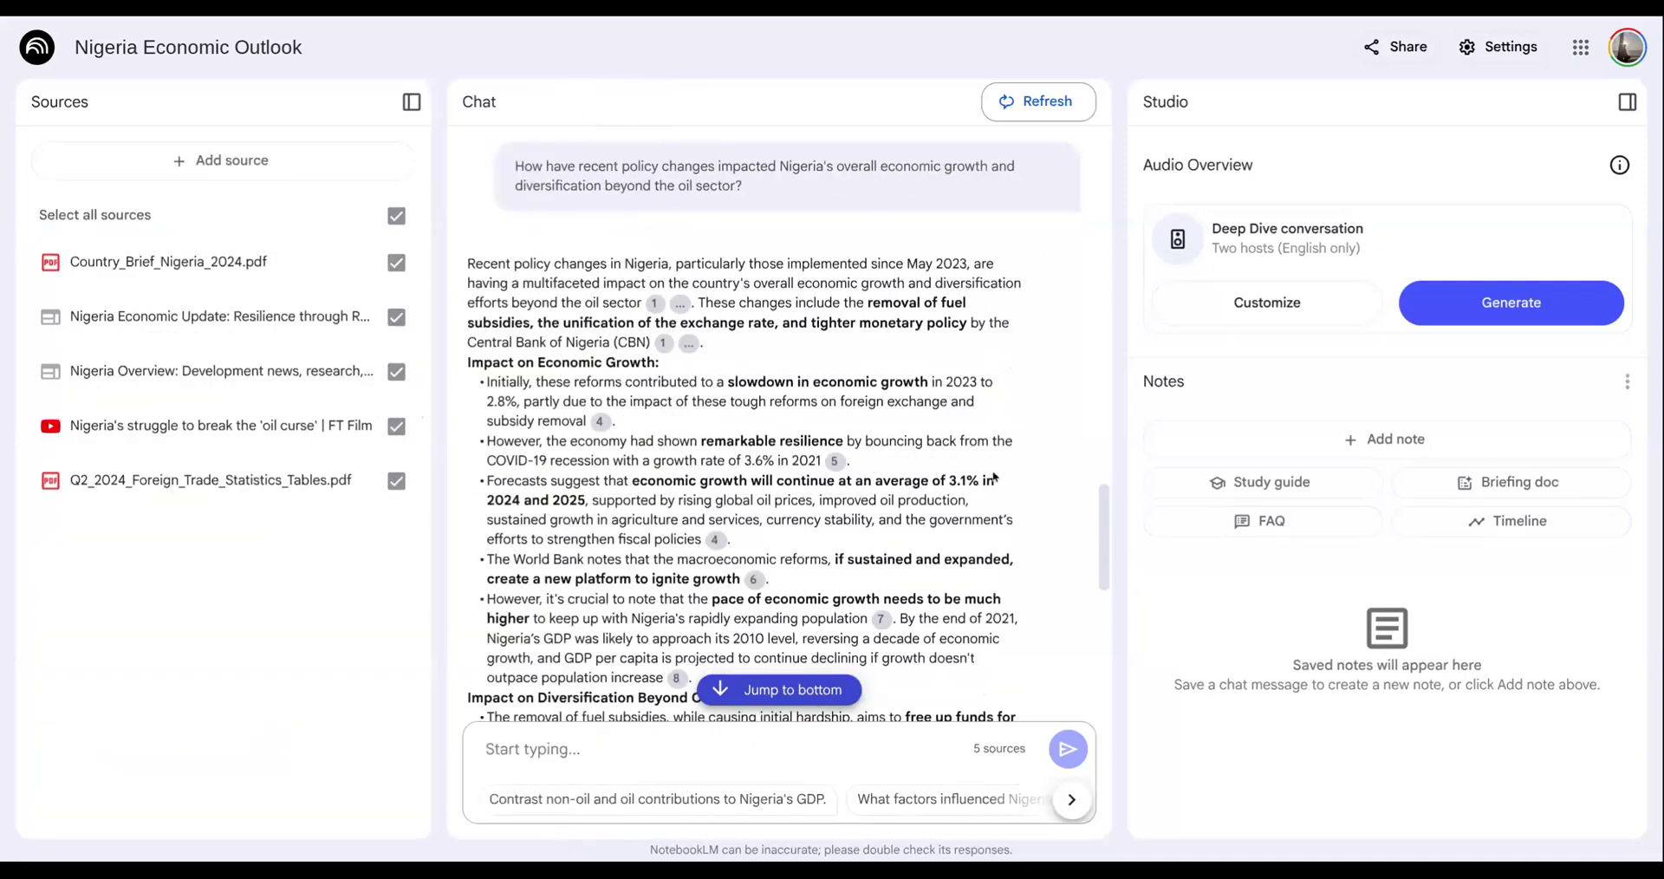
- Ask the notebook chat "What are the growth areas?" and read through the answer
scroll(871, 467, "down", 7)
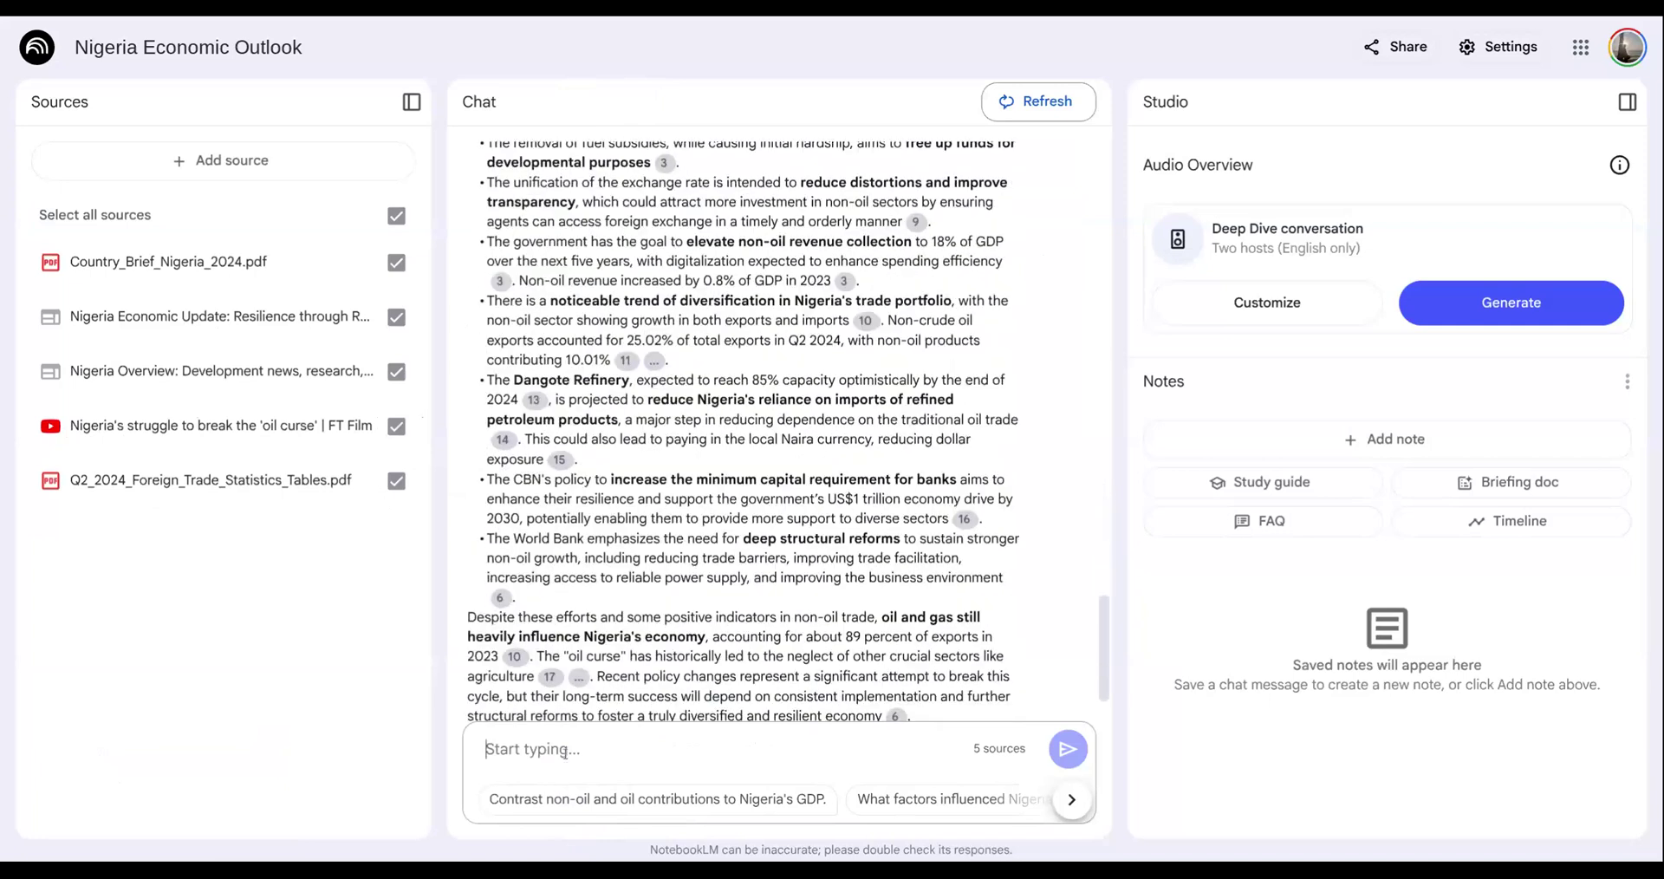
left_click(565, 751)
type("What a")
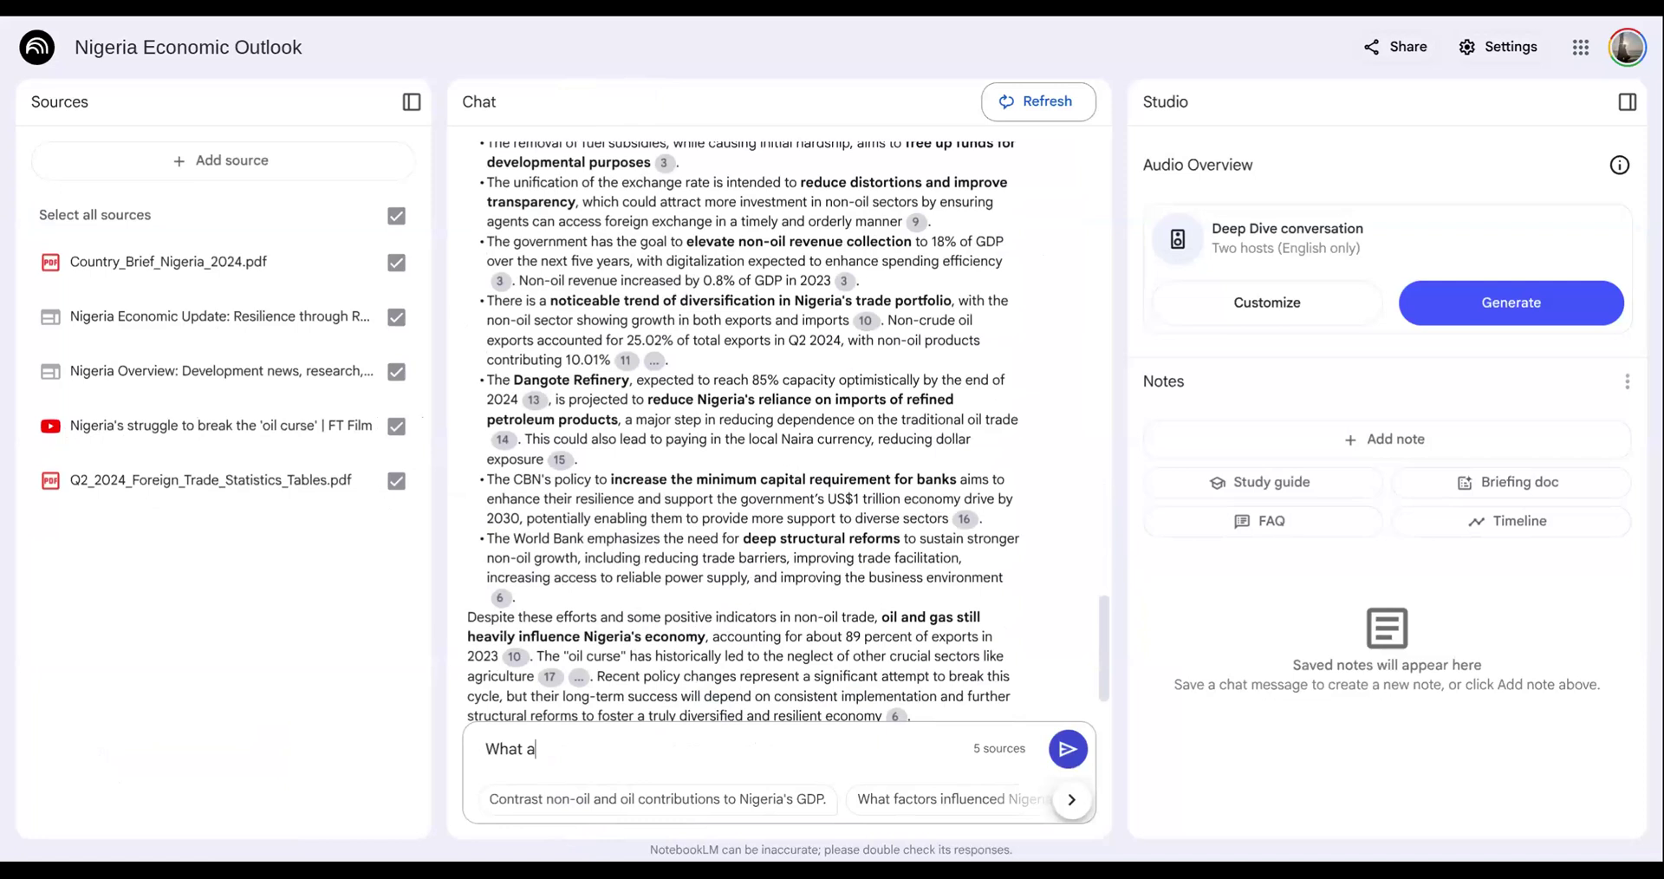
type("re the growth areas?")
key("Return")
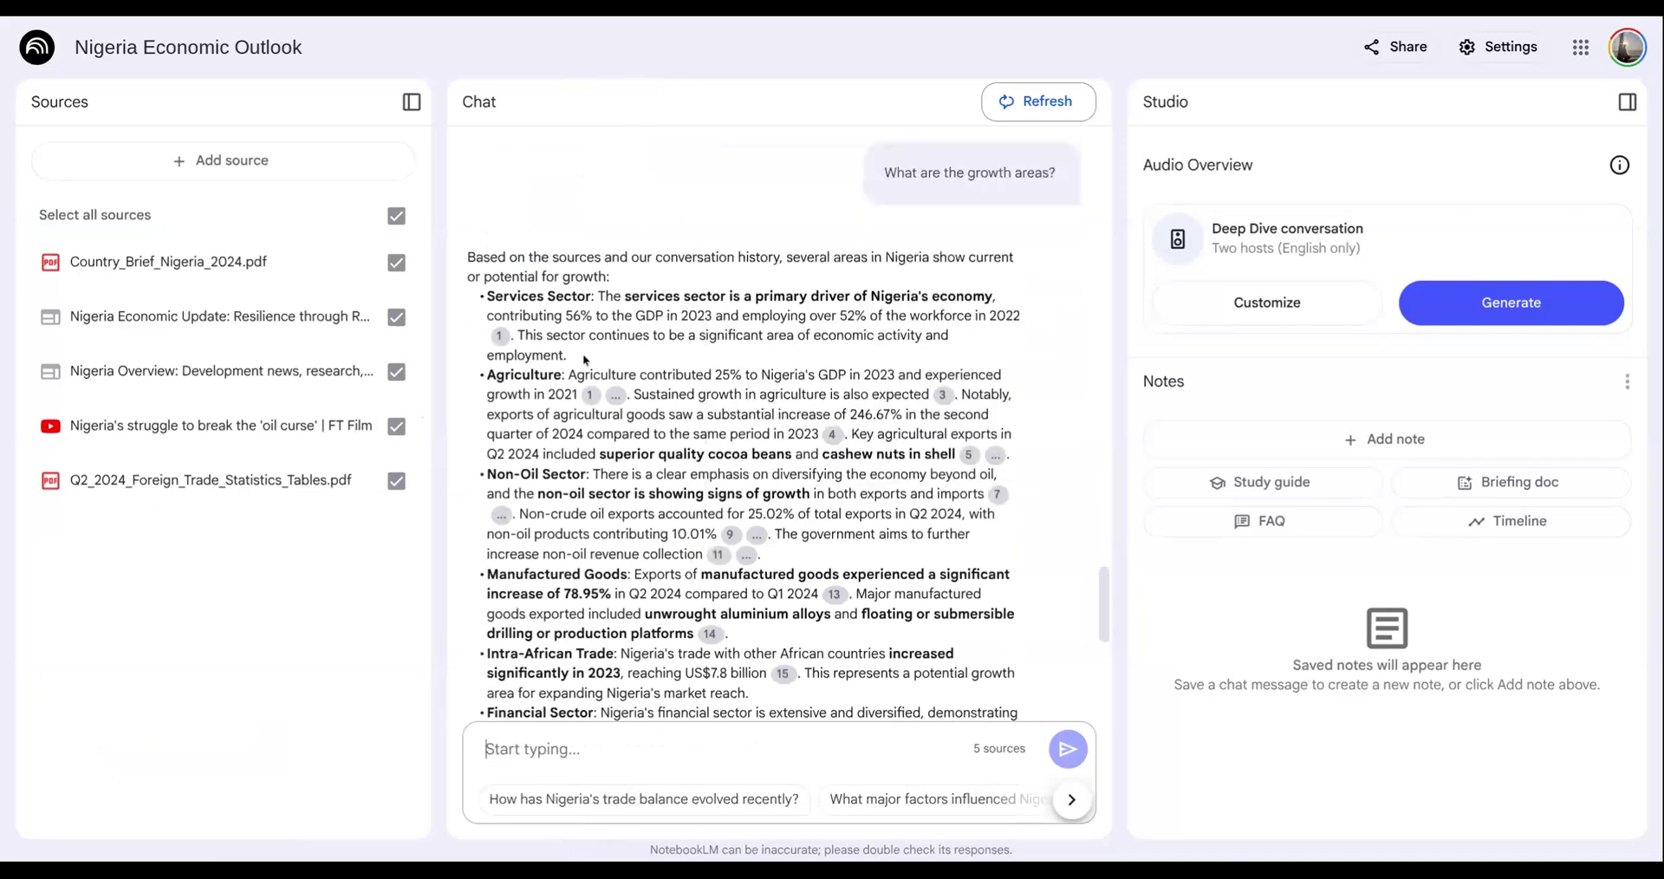
scroll(712, 620, "down", 3)
scroll(712, 620, "down", 2)
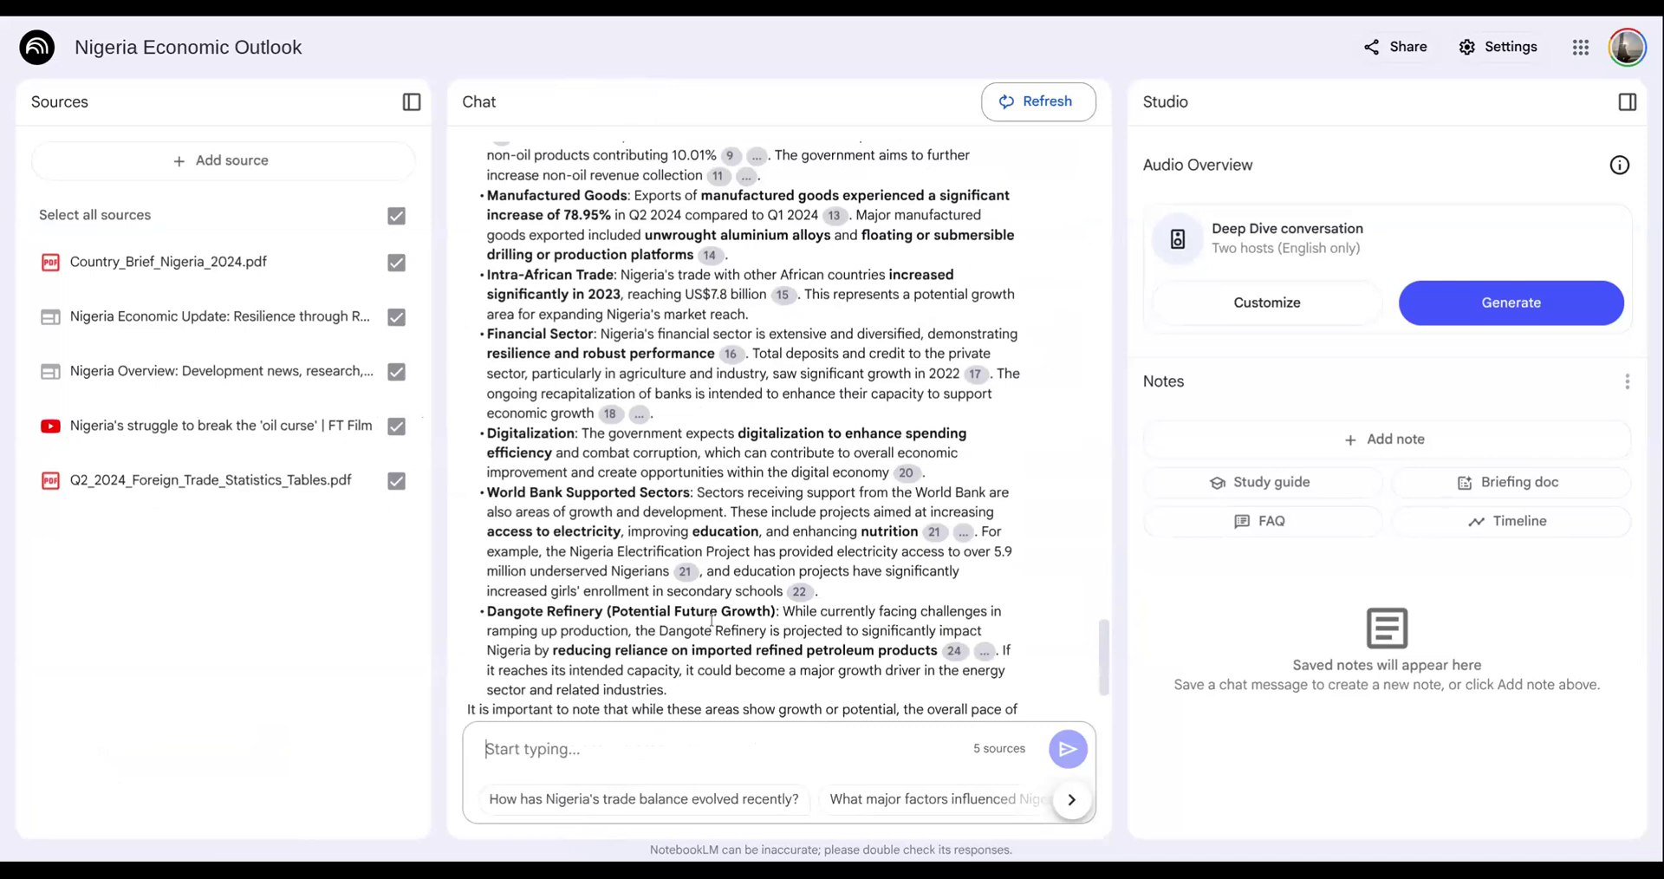
- Review the answer about Nigeria's growth areas and save it as a note
scroll(712, 621, "down", 2)
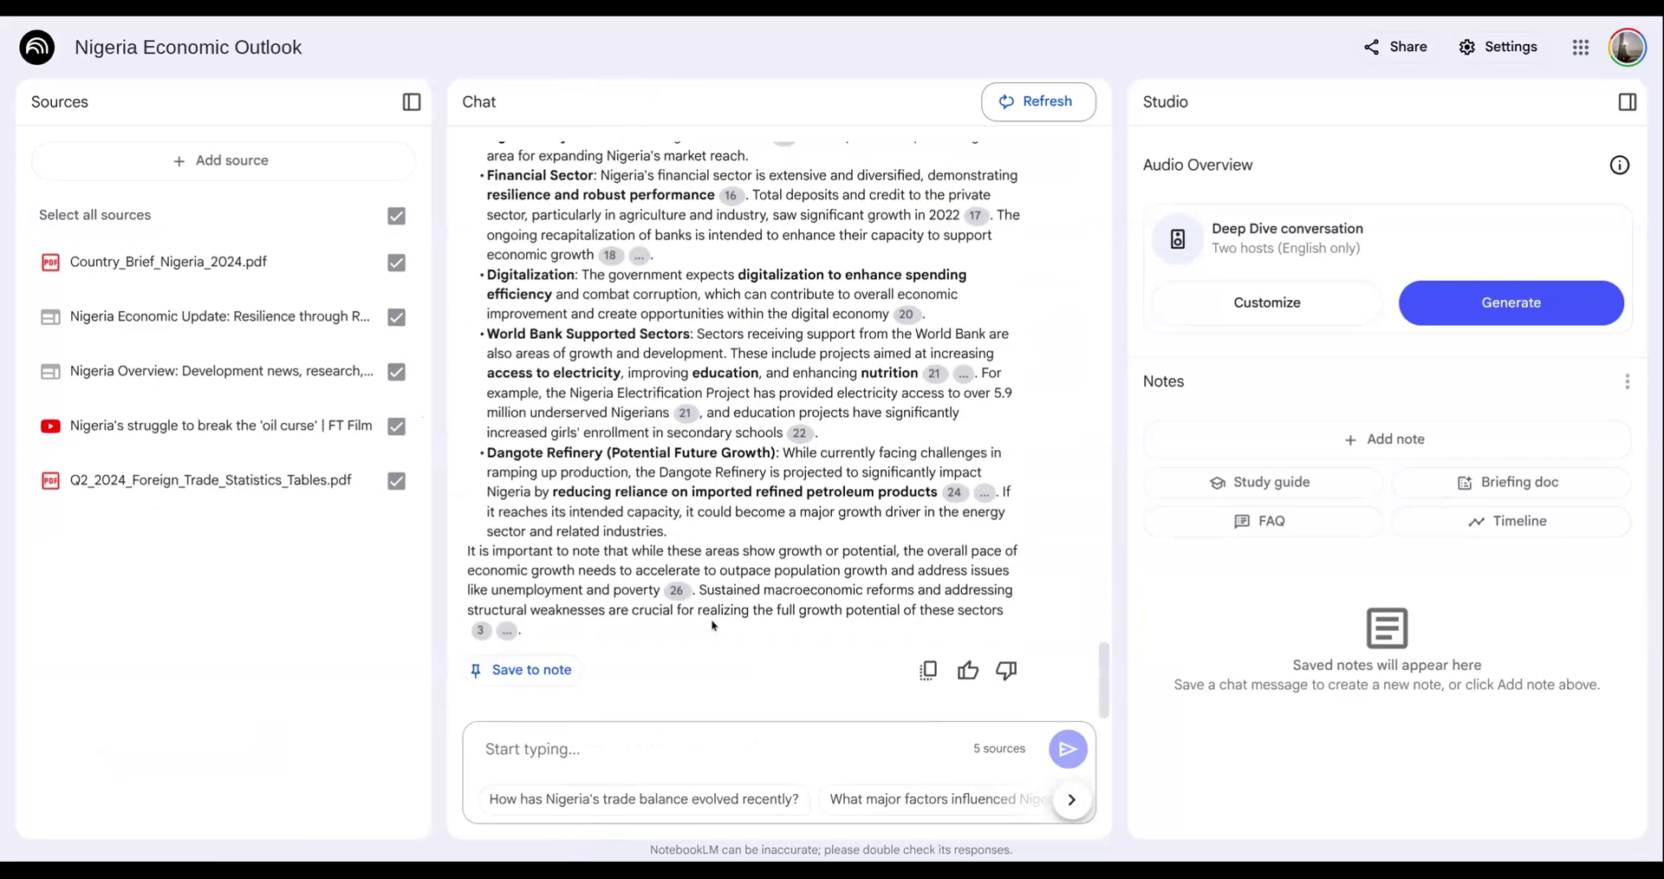
scroll(712, 625, "up", 1)
scroll(712, 624, "up", 2)
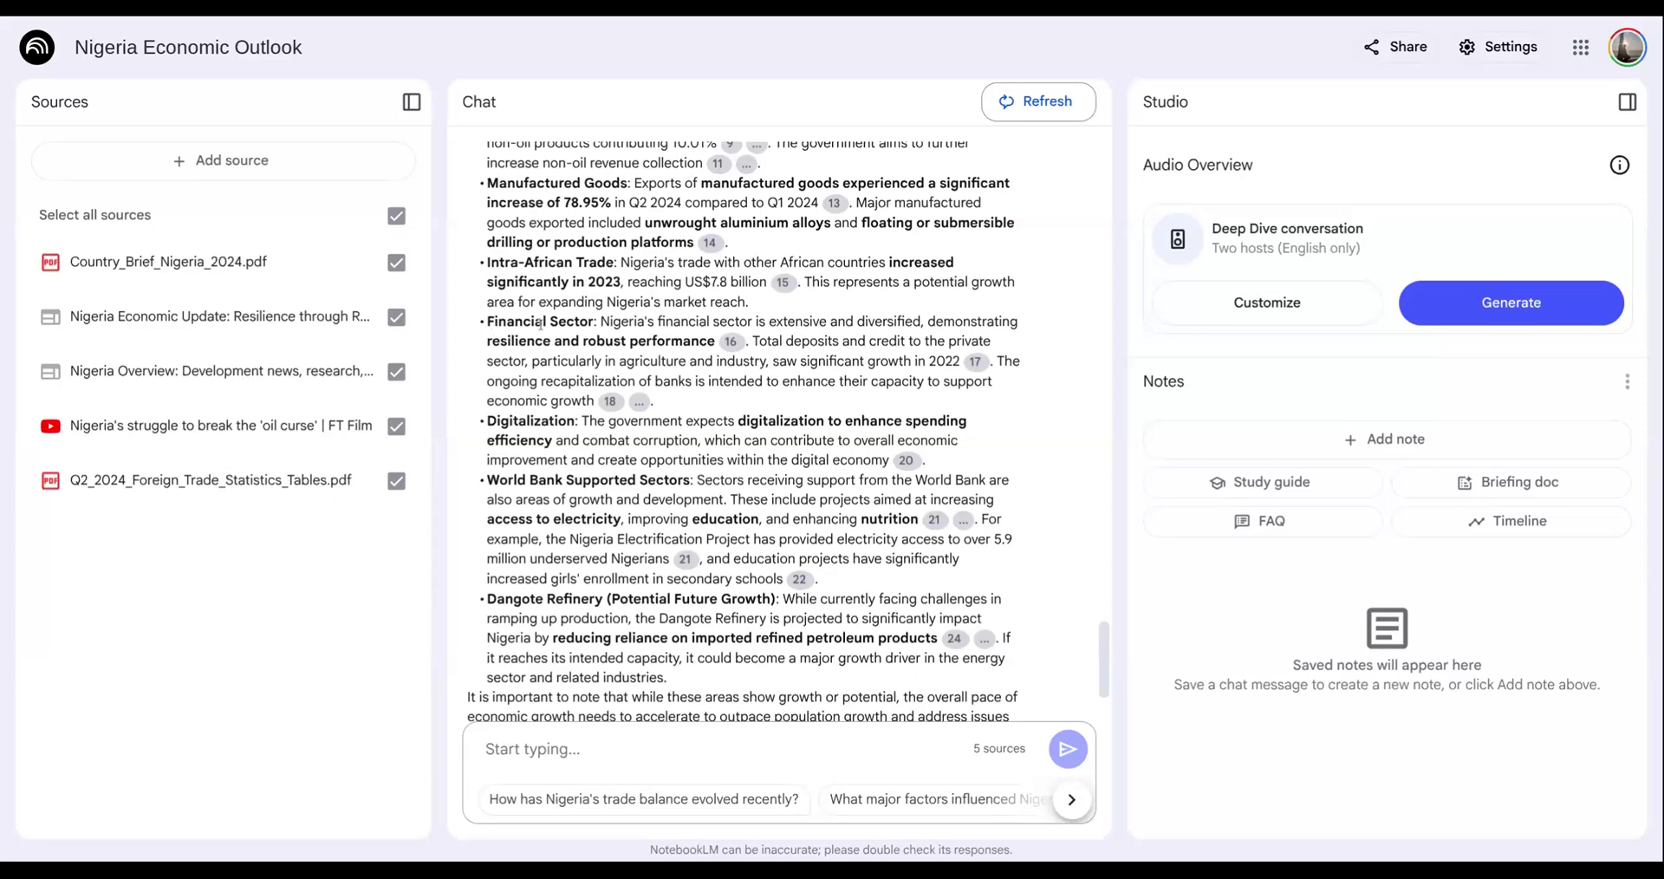
scroll(678, 402, "up", 5)
scroll(685, 382, "up", 8)
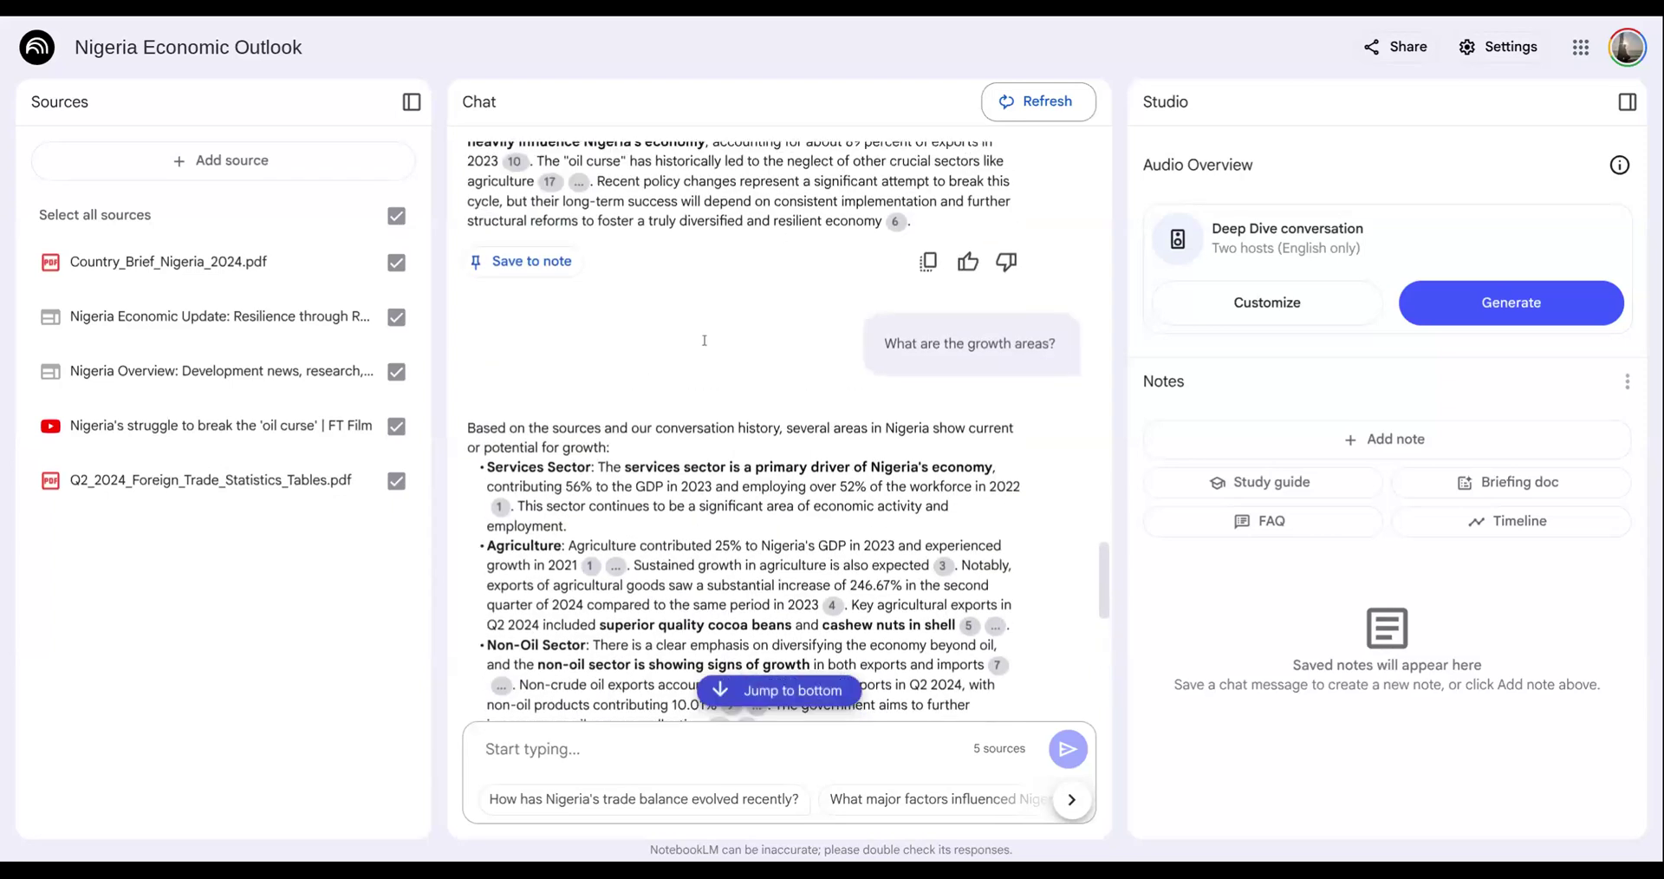
scroll(704, 340, "down", 15)
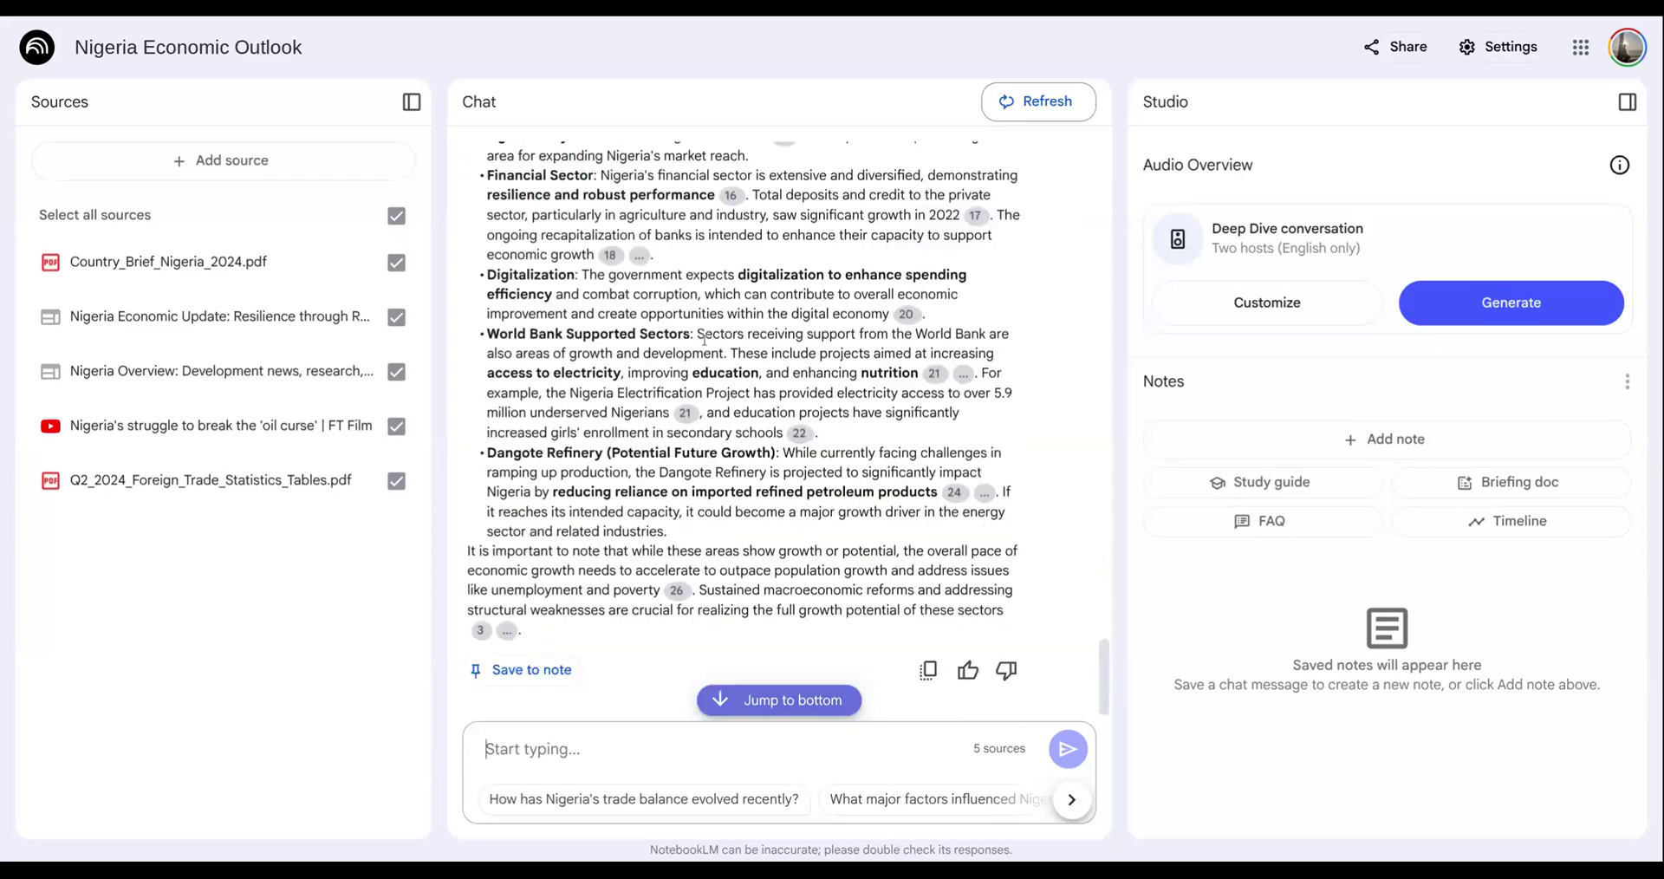
left_click(537, 677)
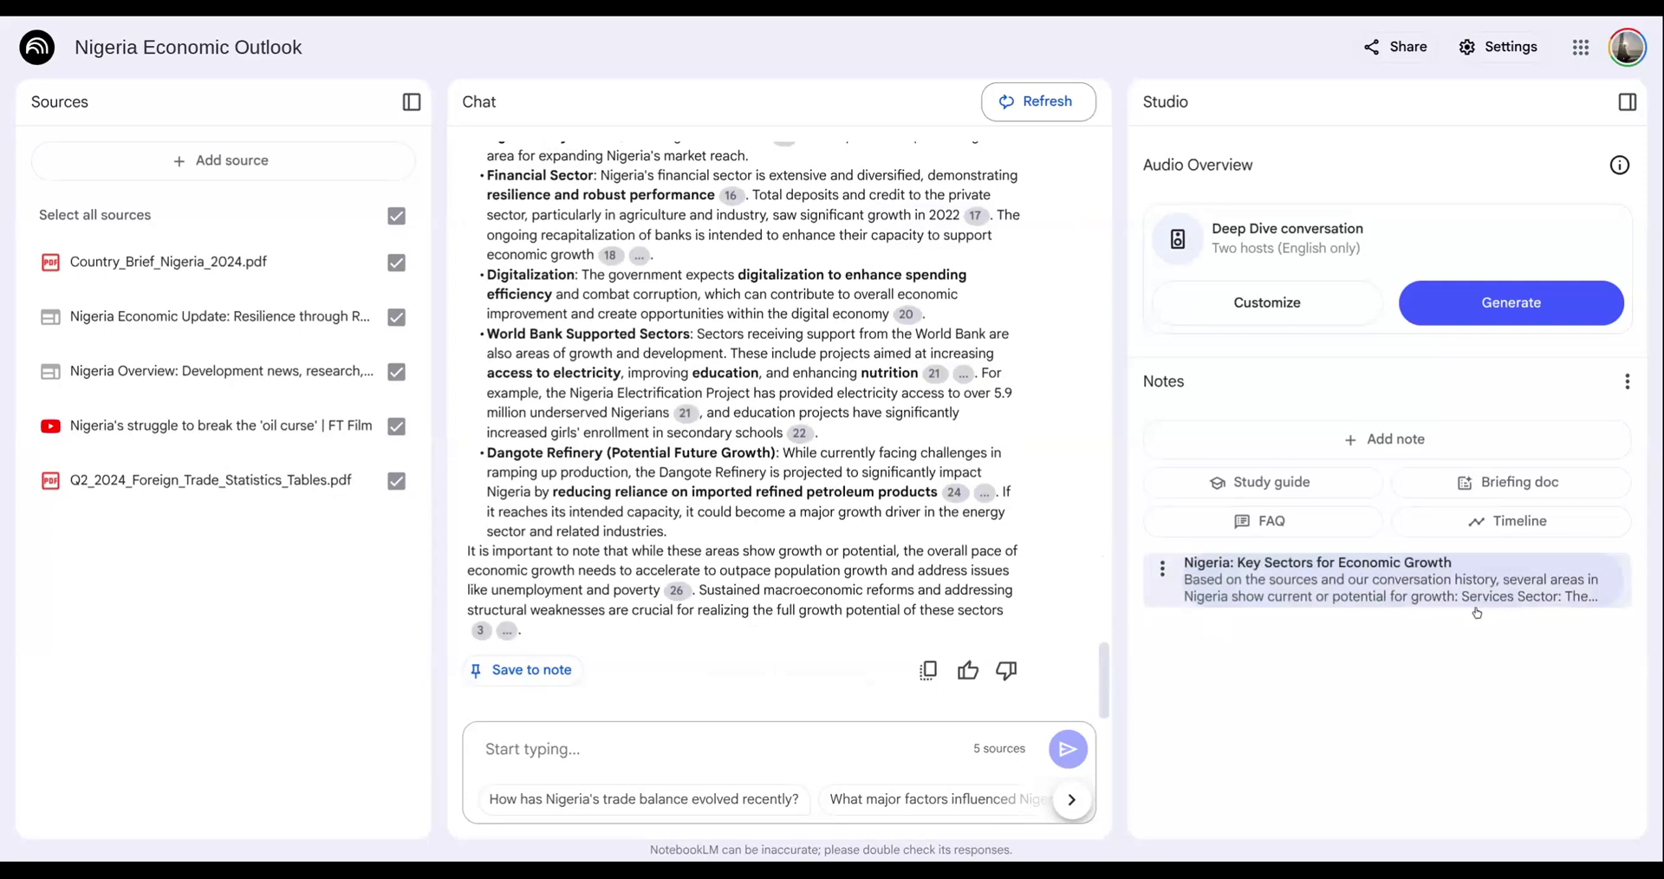
- Ask the notebook chat "Provide three possible story titles"
left_click(572, 751)
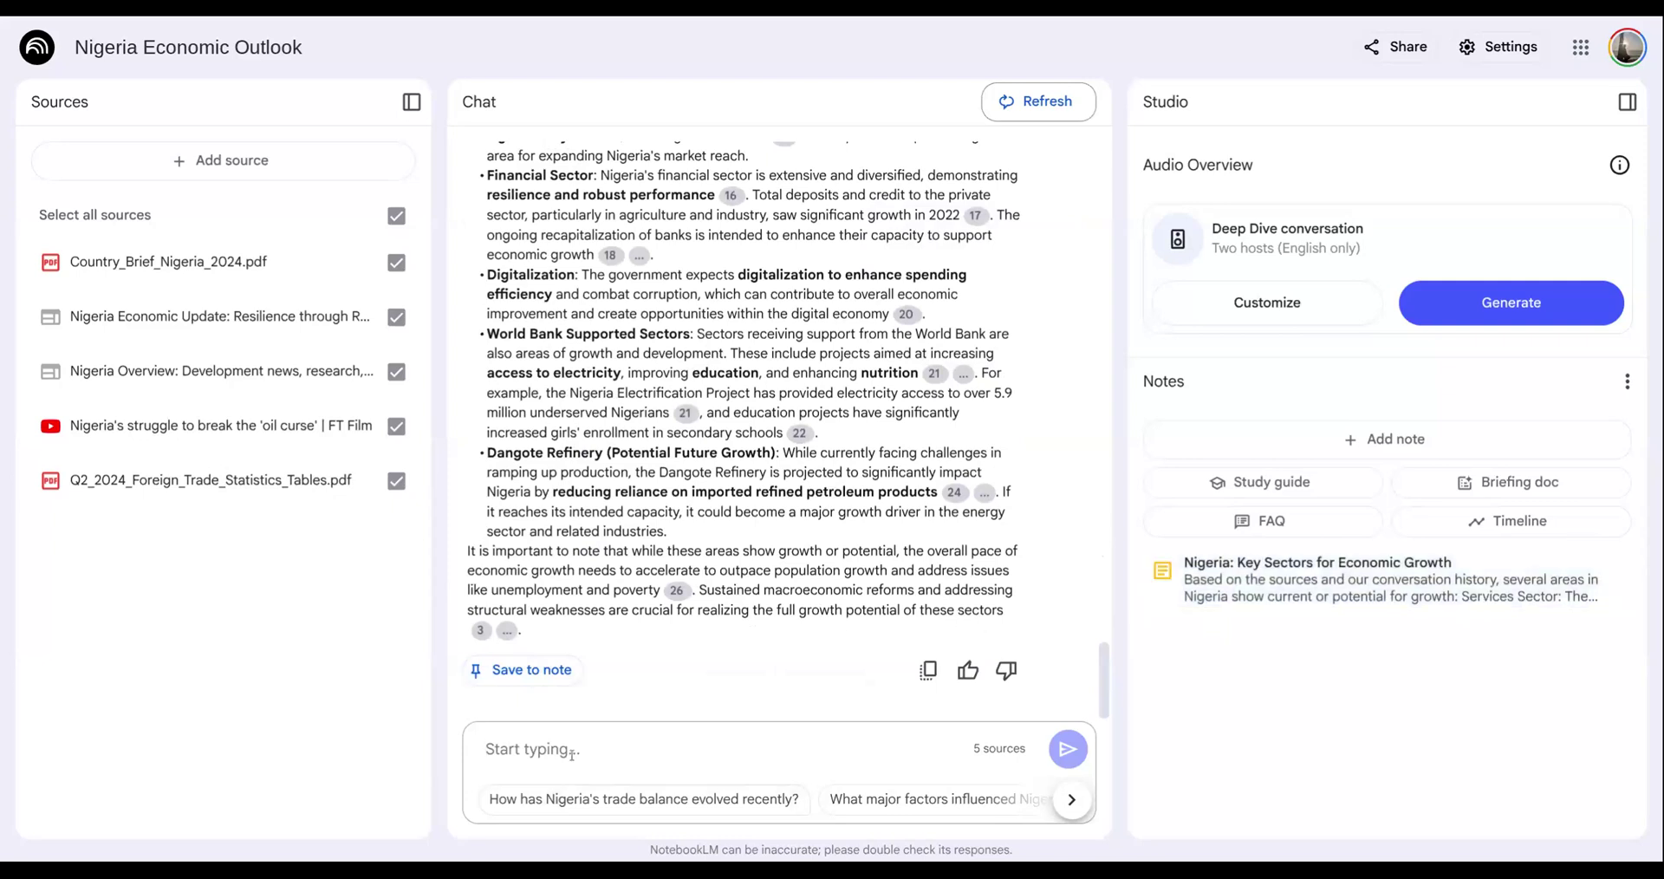
type("Provide three possible")
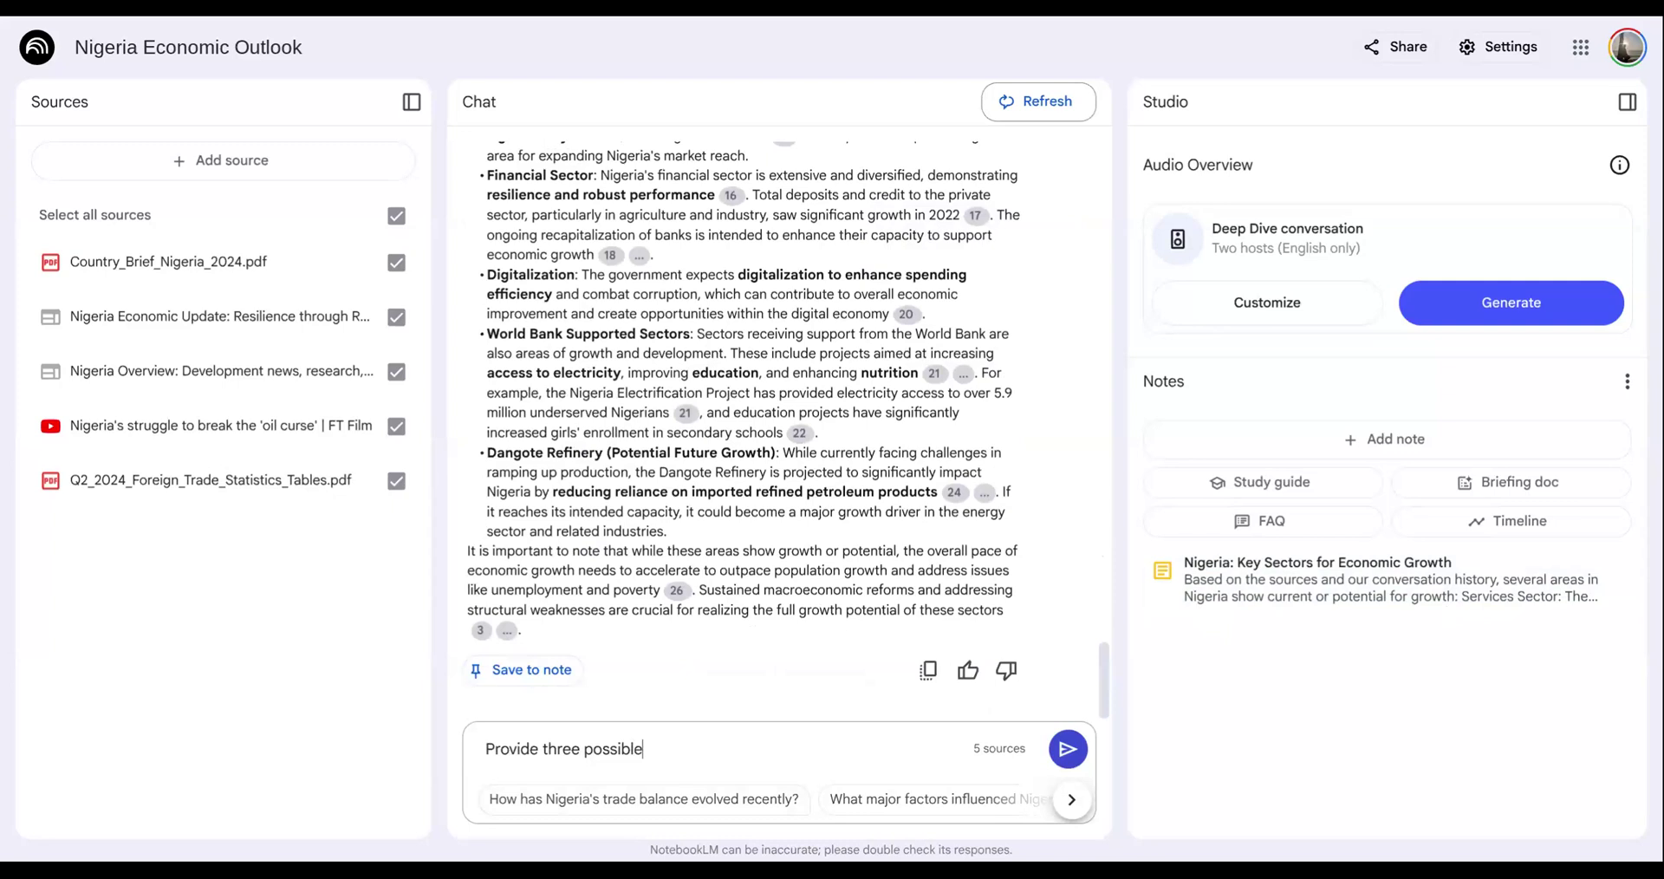
type(" story titles")
key("Return")
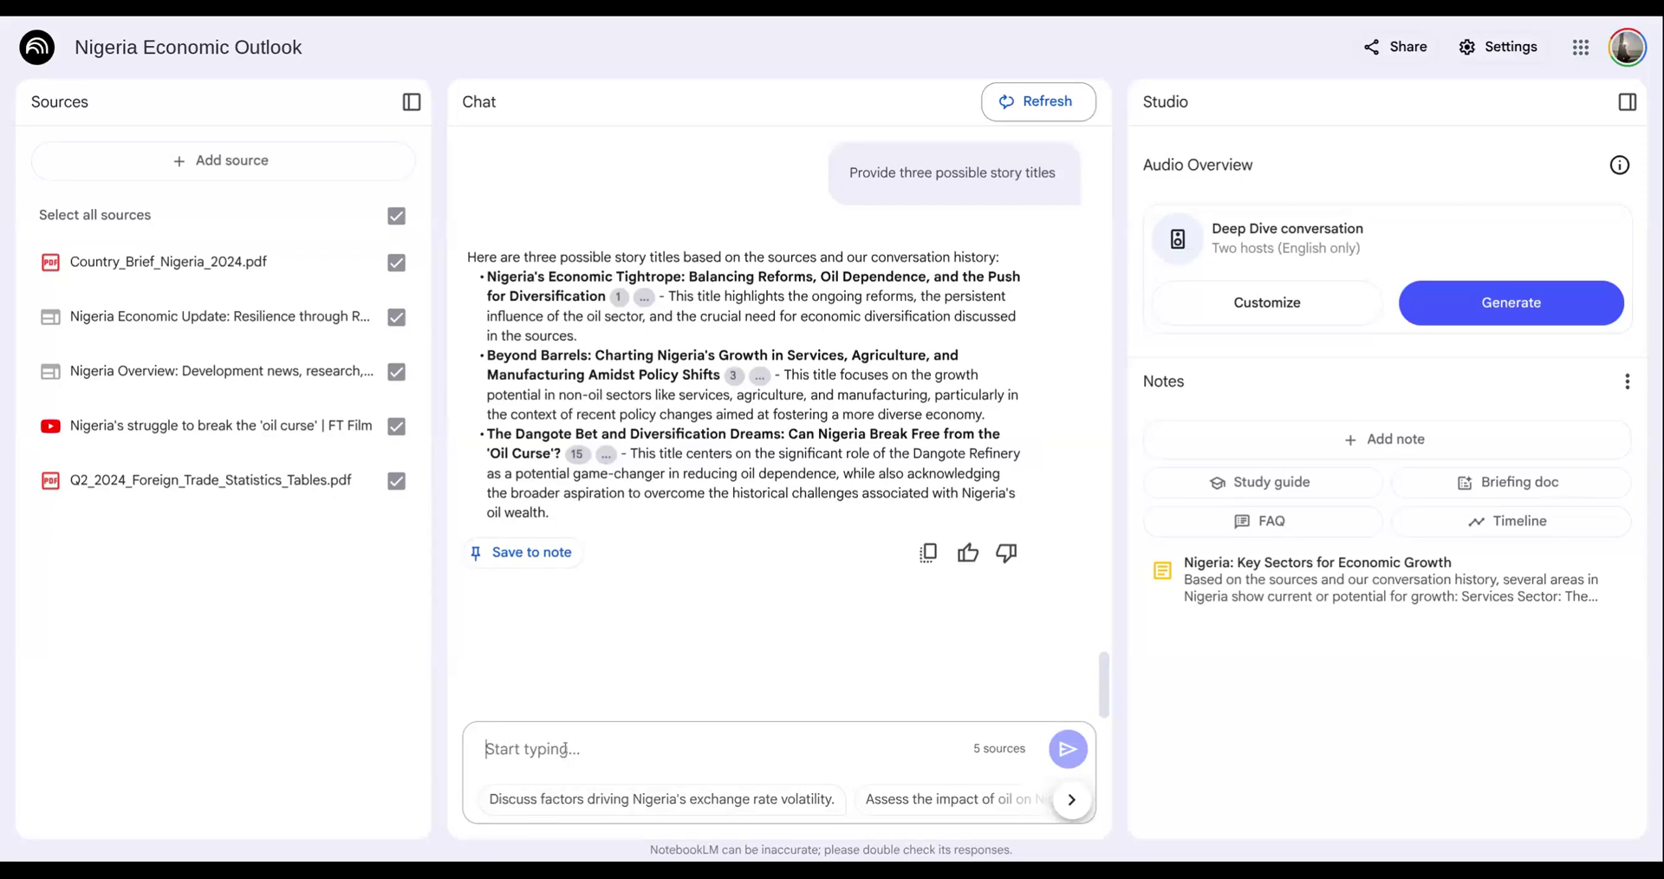
- Ask the notebook chat "Create a table showing the key industries and output"
type("Create a table showi")
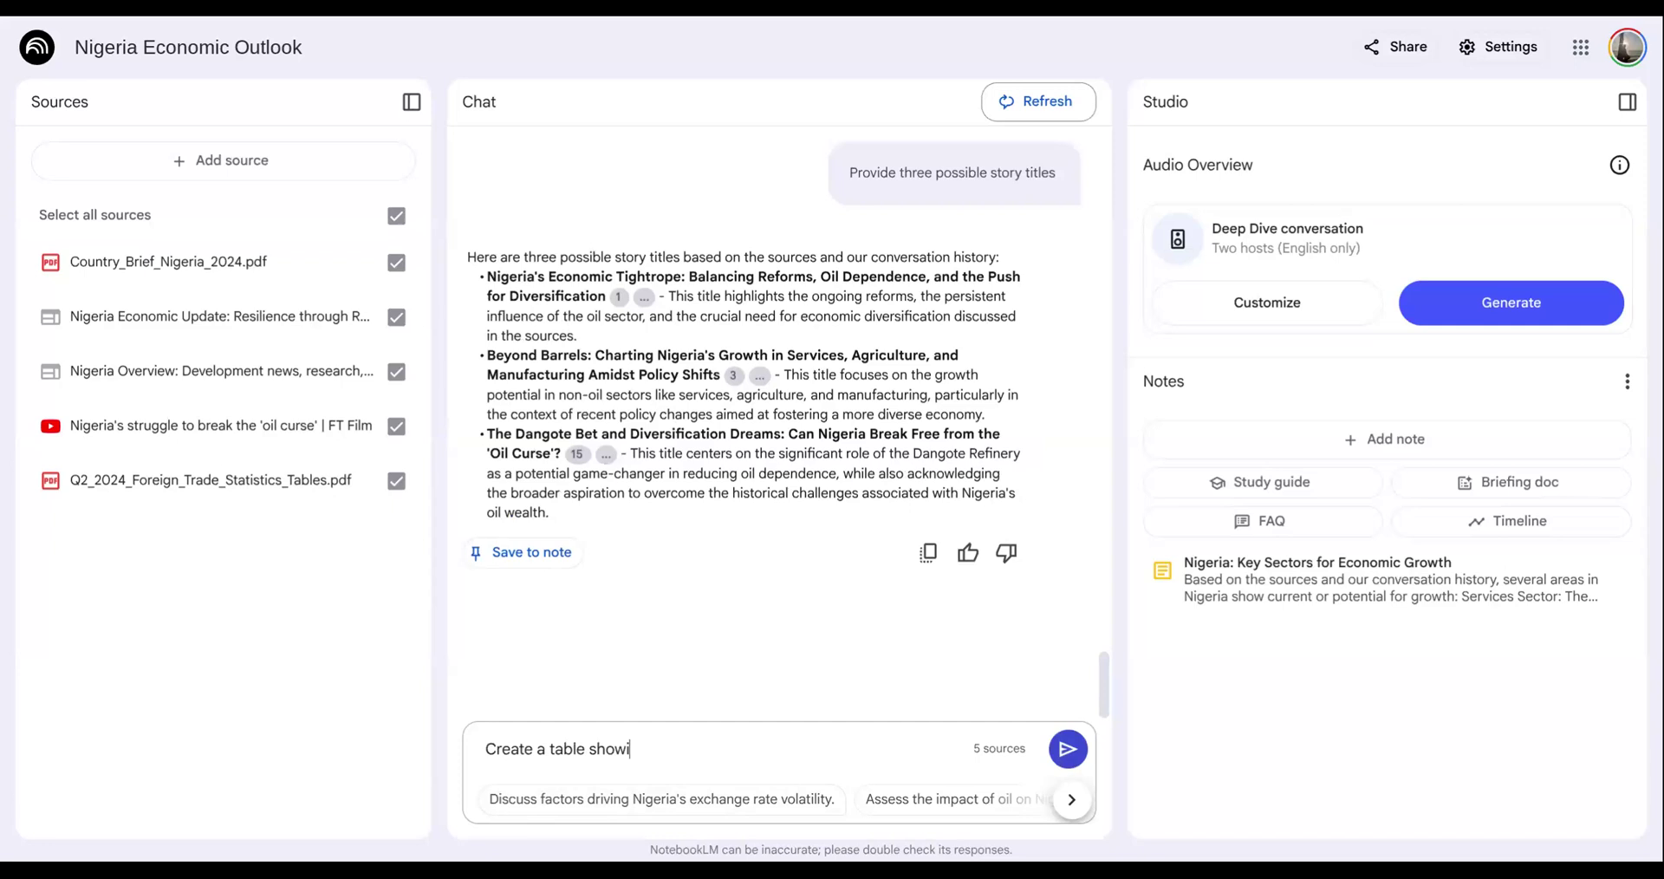
type("ng the key industries an")
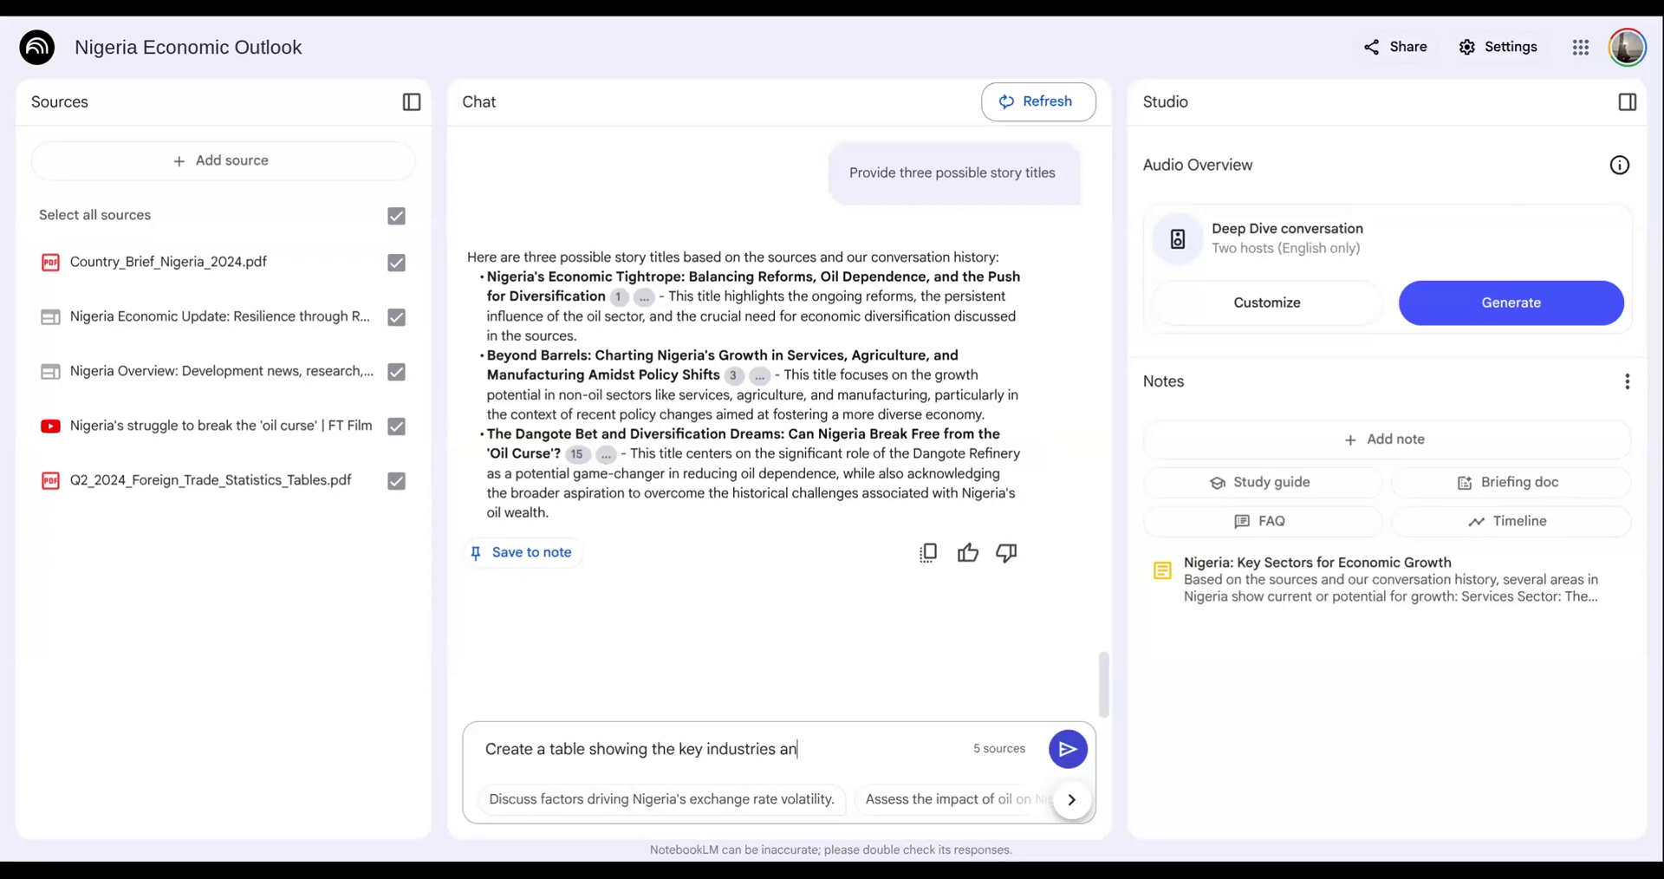
type("d output")
key("Return")
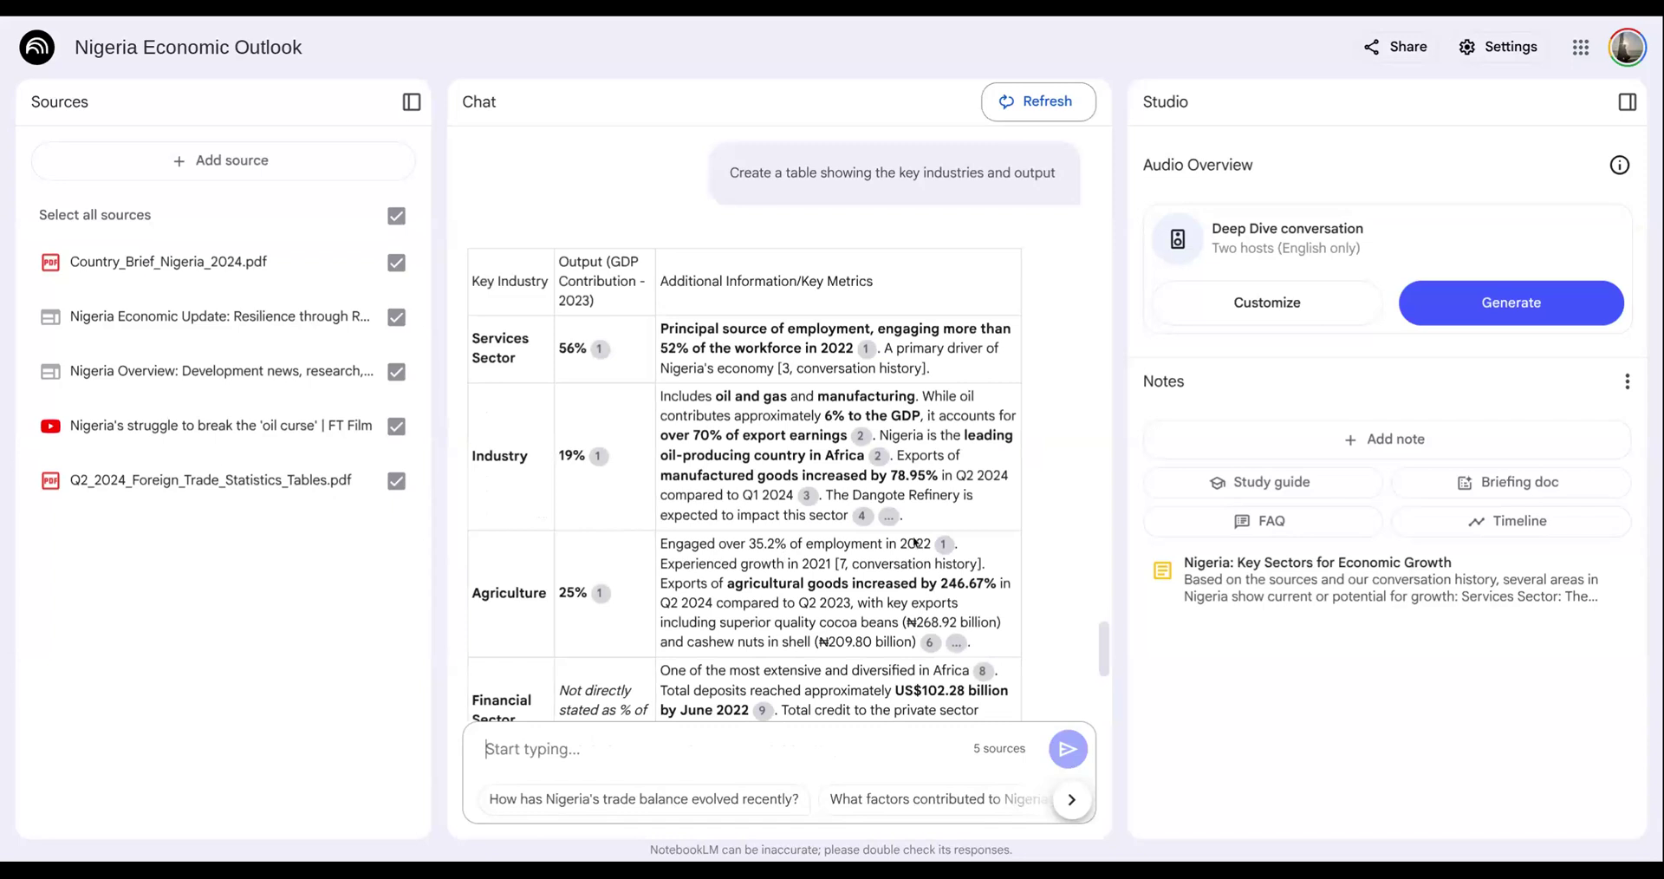
- Look through the table of key industries and output and save it as a note
scroll(919, 555, "down", 3)
scroll(921, 562, "down", 2)
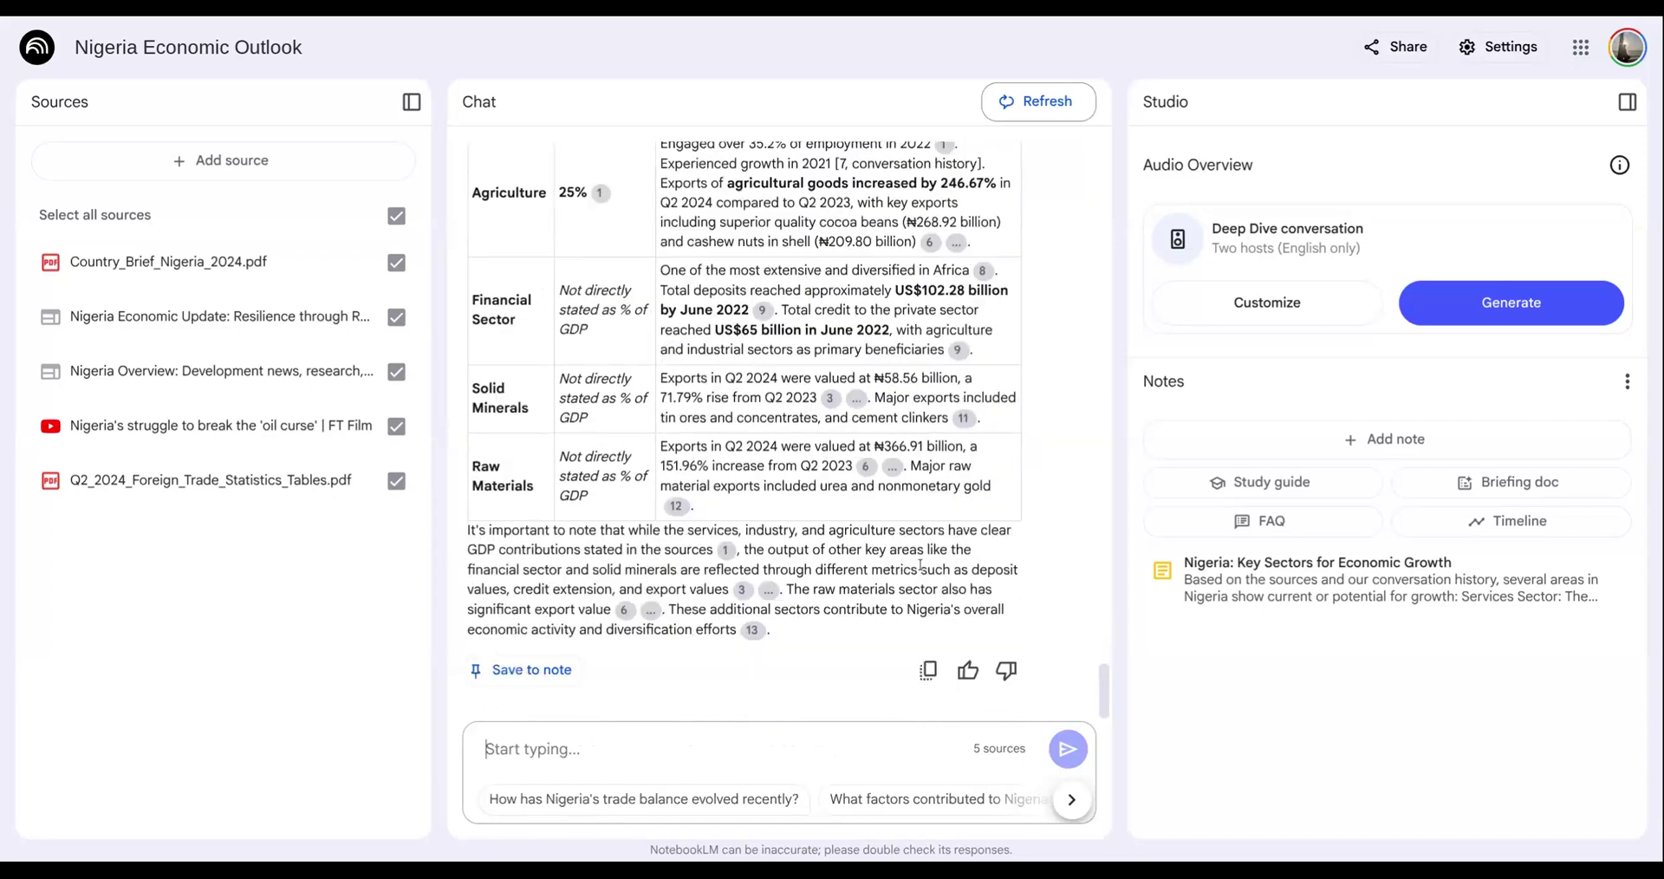
left_click(530, 672)
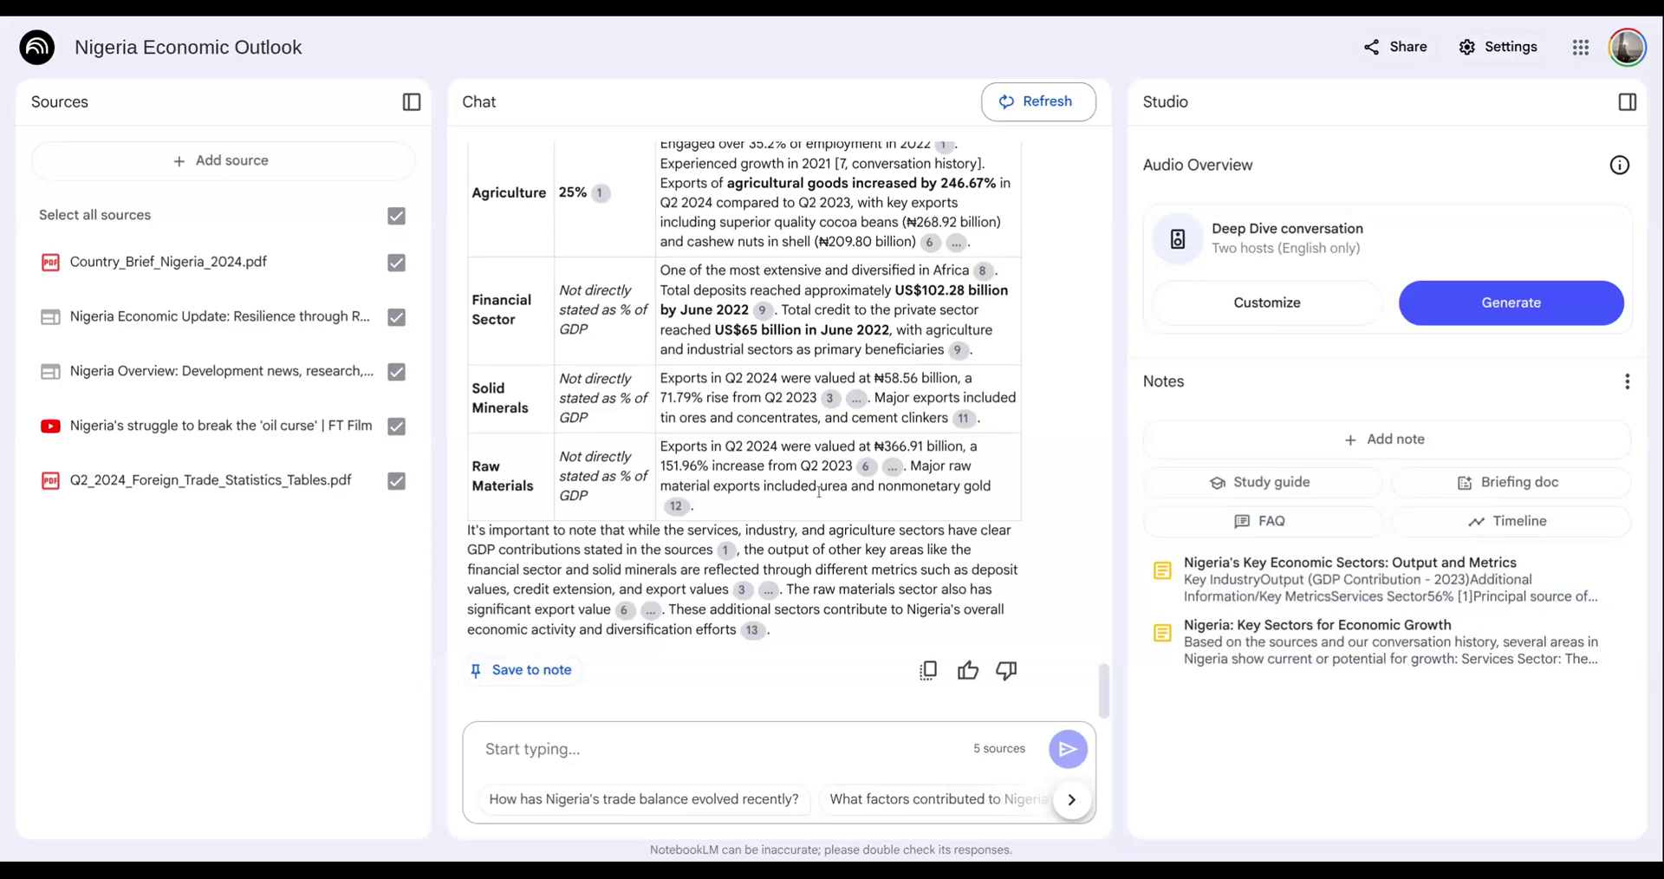
- Generate a mind map from the notebook's overview and open it from the saved notes
scroll(820, 492, "up", 20)
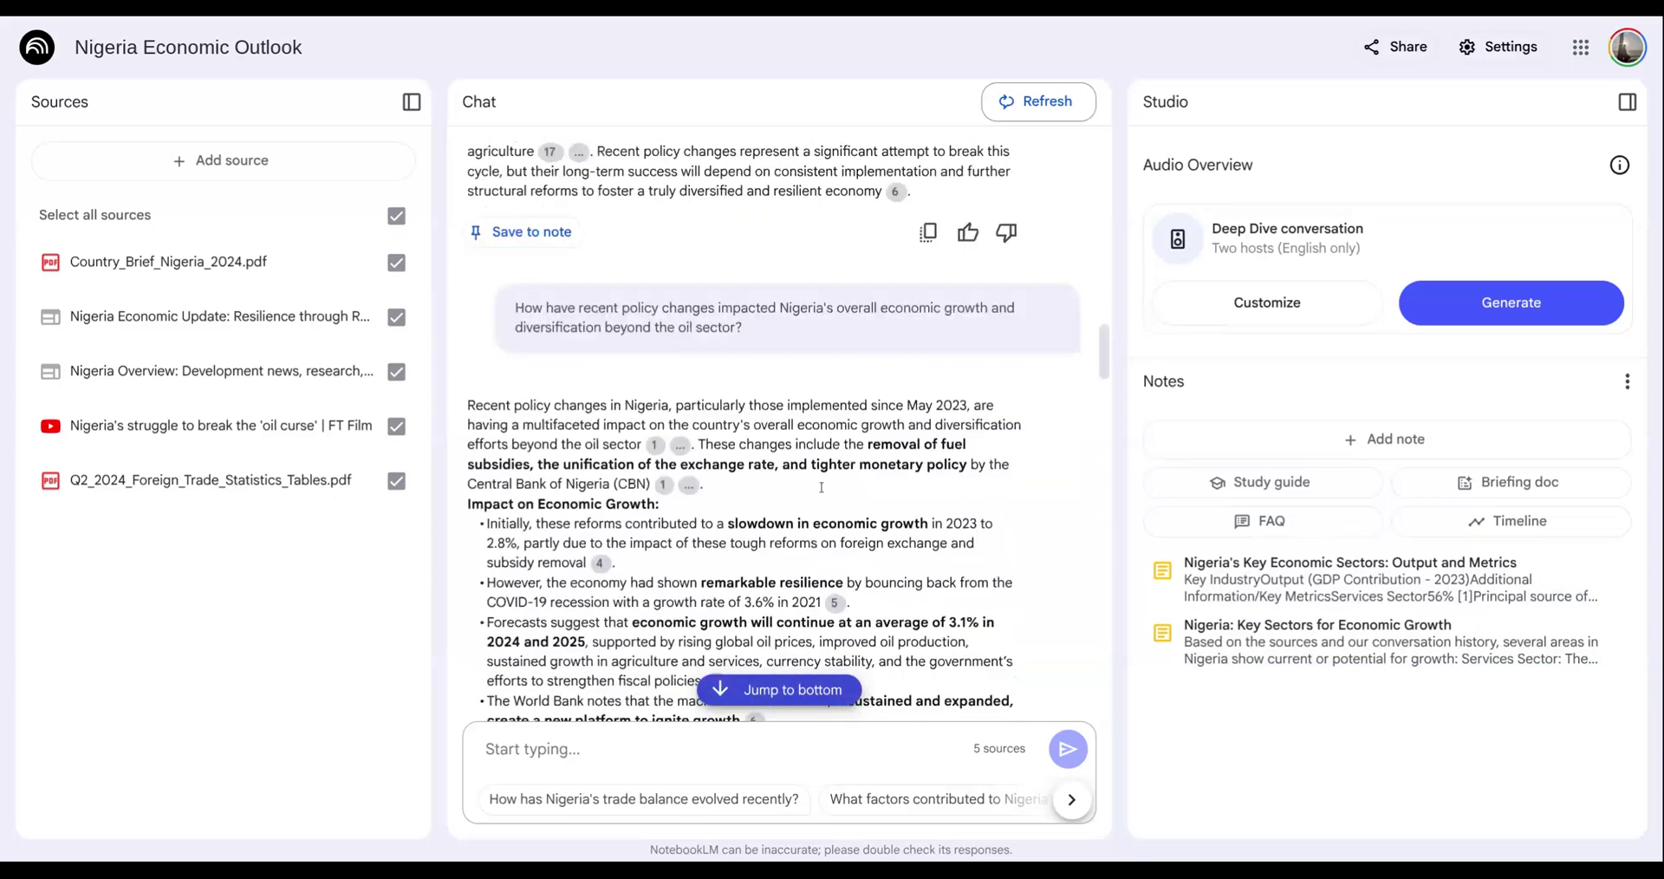
scroll(819, 477, "up", 10)
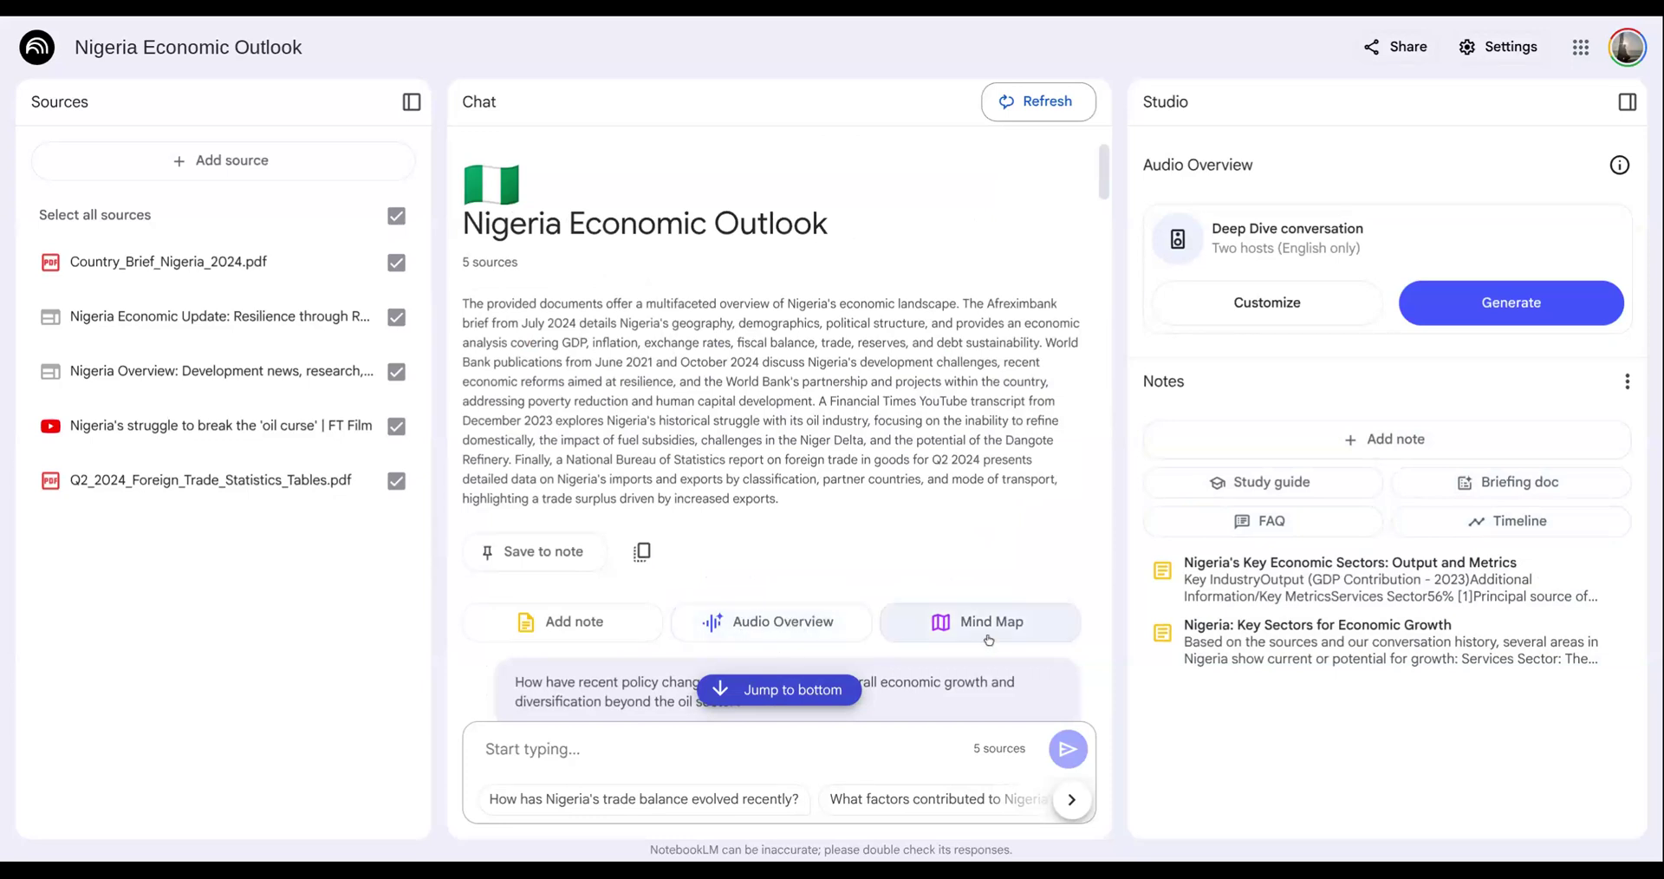
left_click(925, 610)
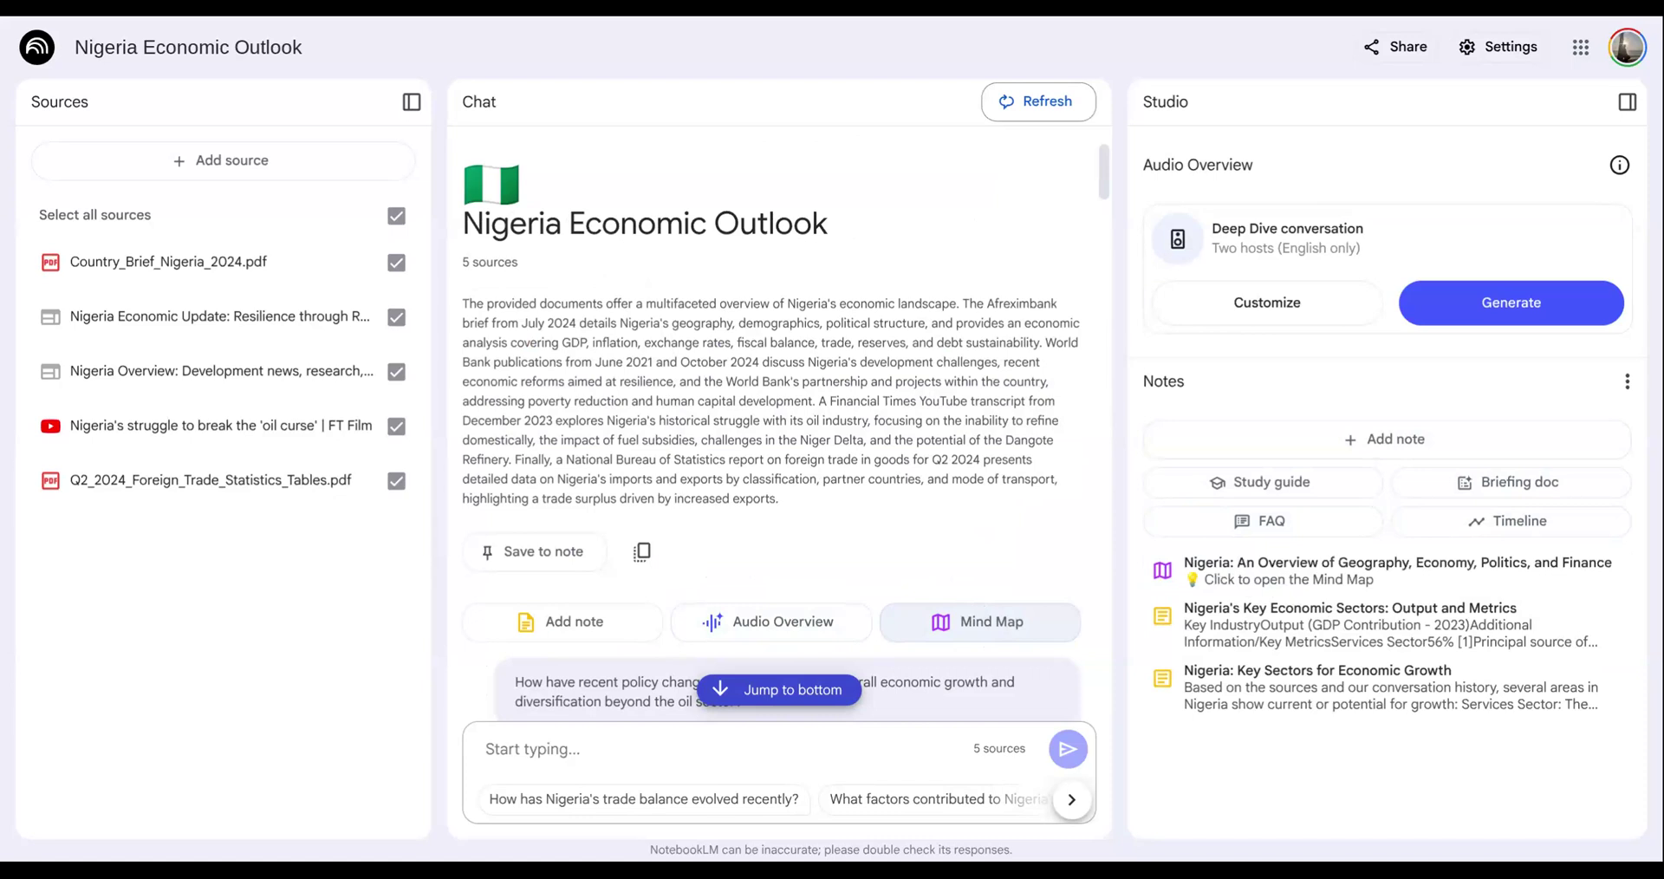
left_click(1270, 574)
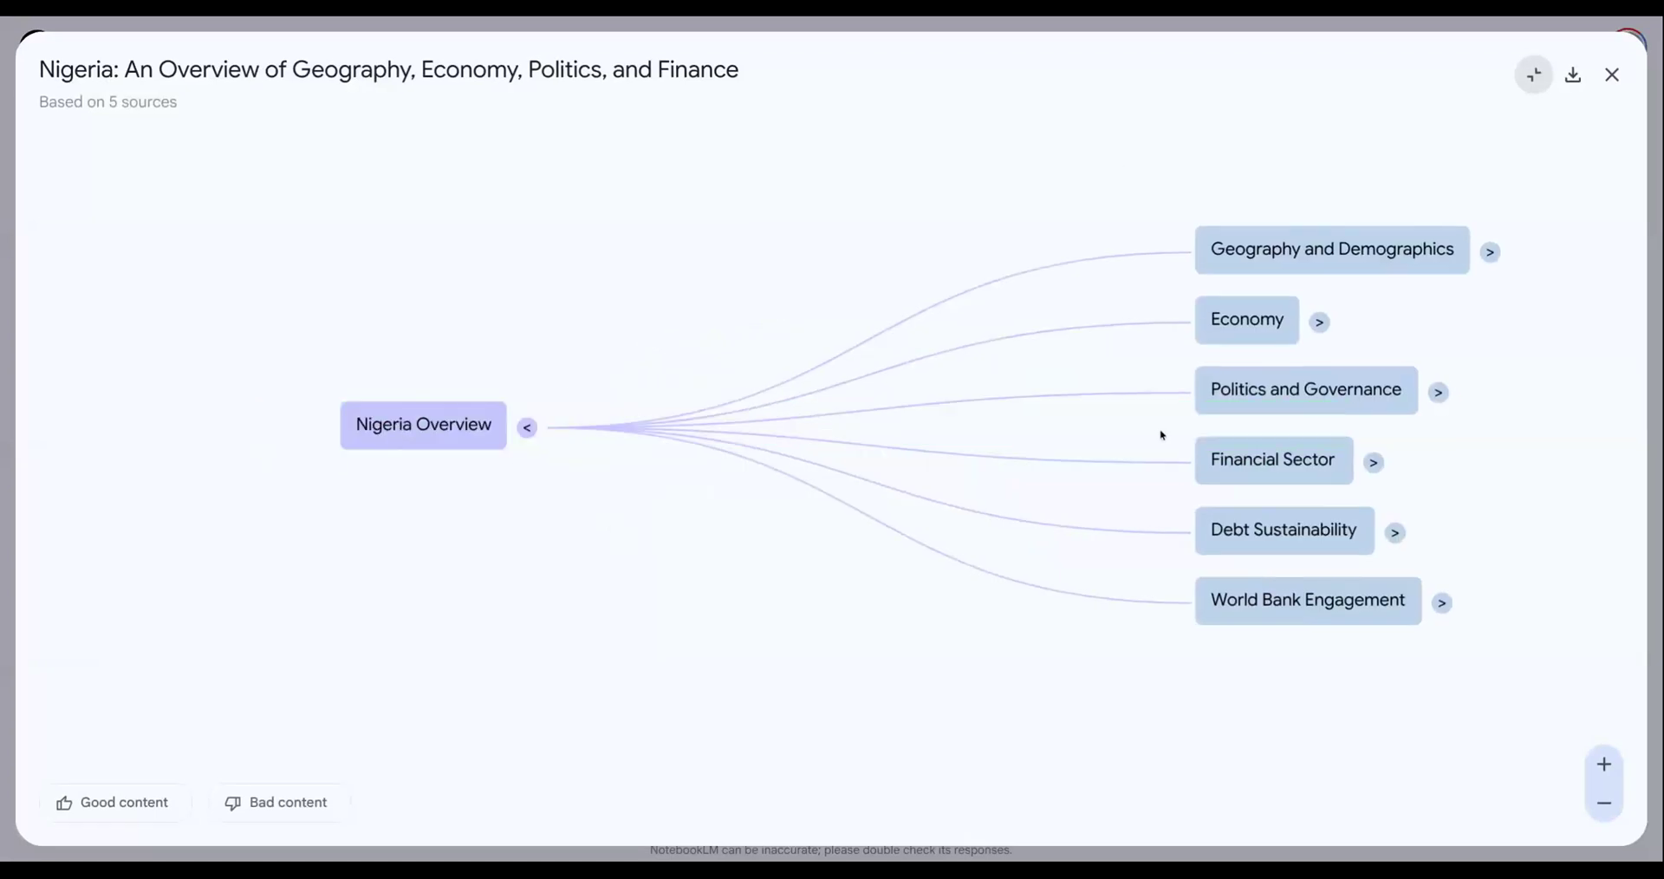
- Have the mind map's Debt Sustainability topic and its High Debt Service-to-Revenue Ratio (Concern) subtopic discussed in chat, and close the map
left_click(1316, 539)
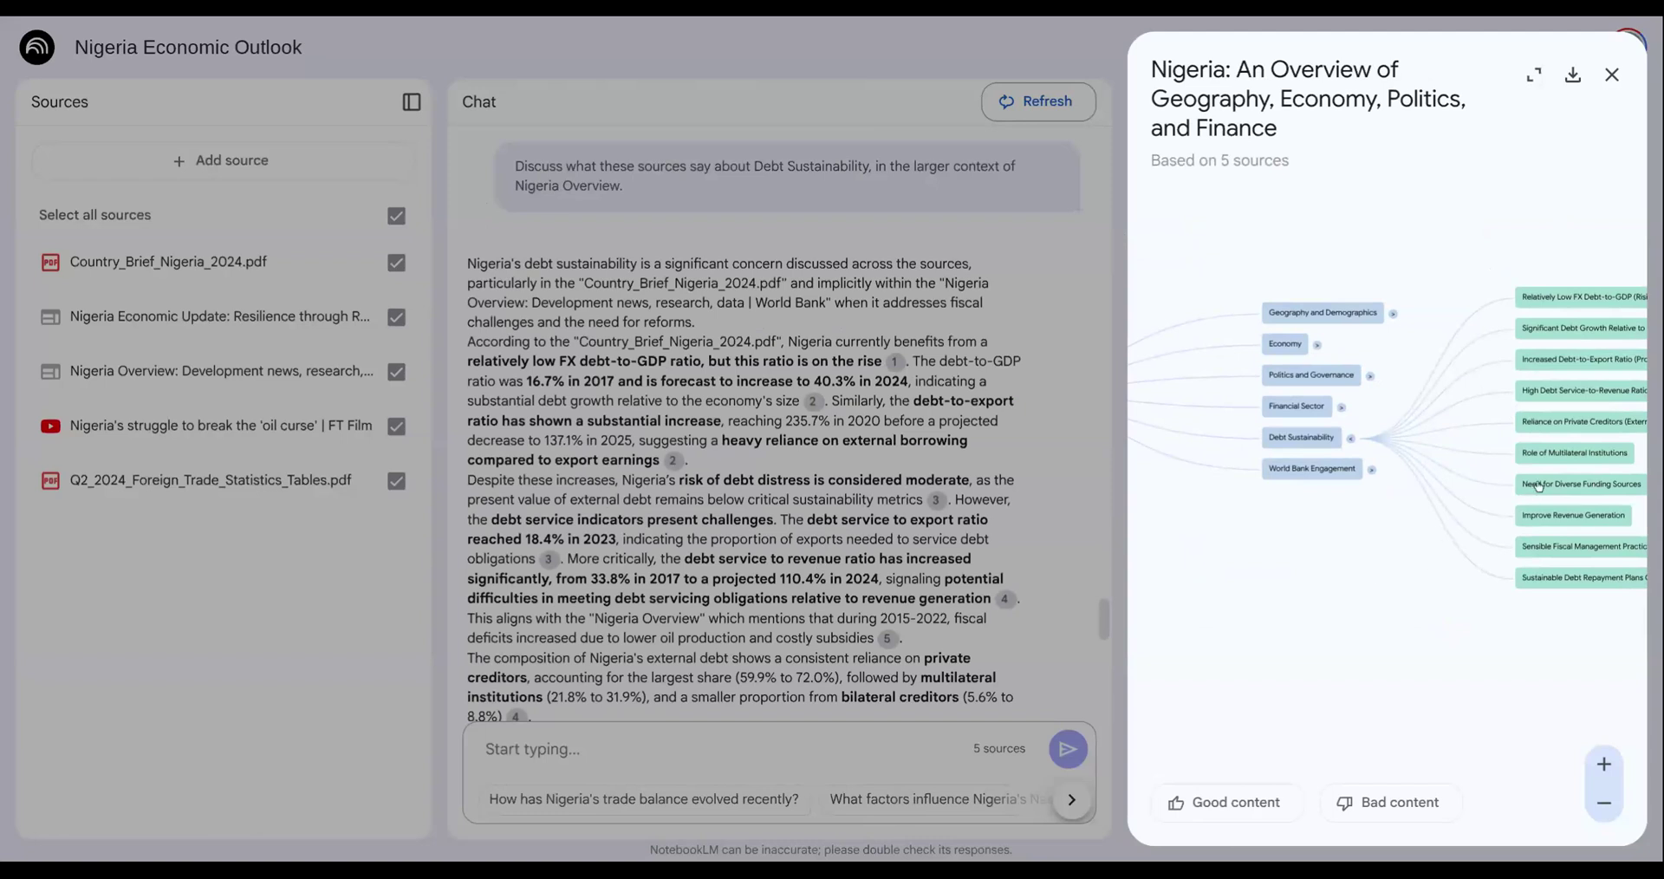
left_click(1554, 395)
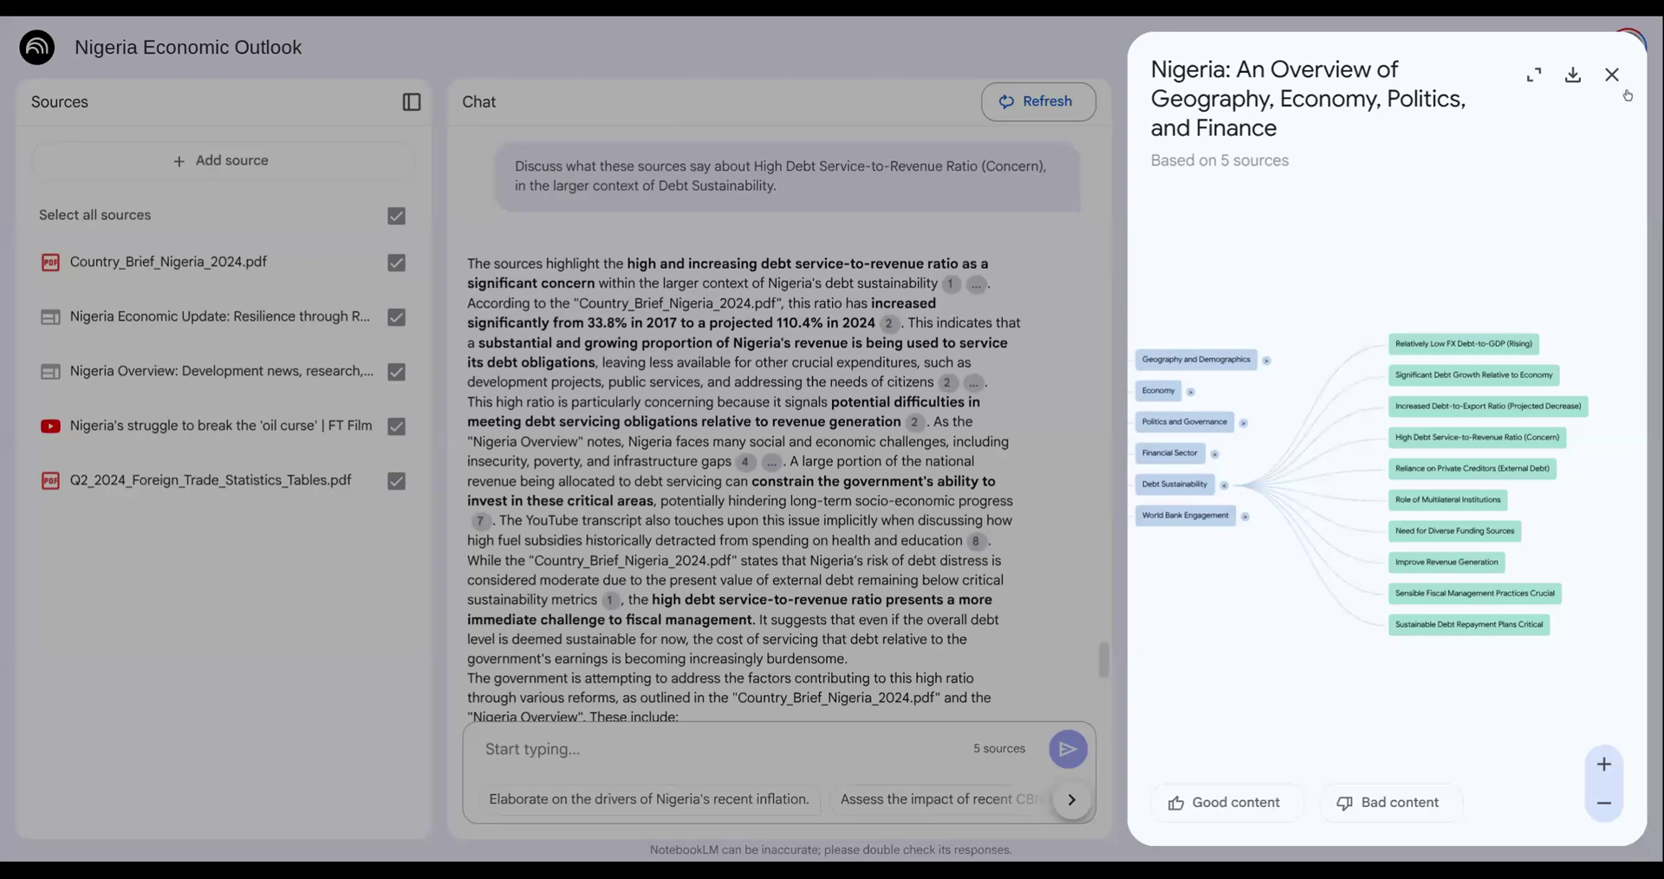
left_click(1612, 75)
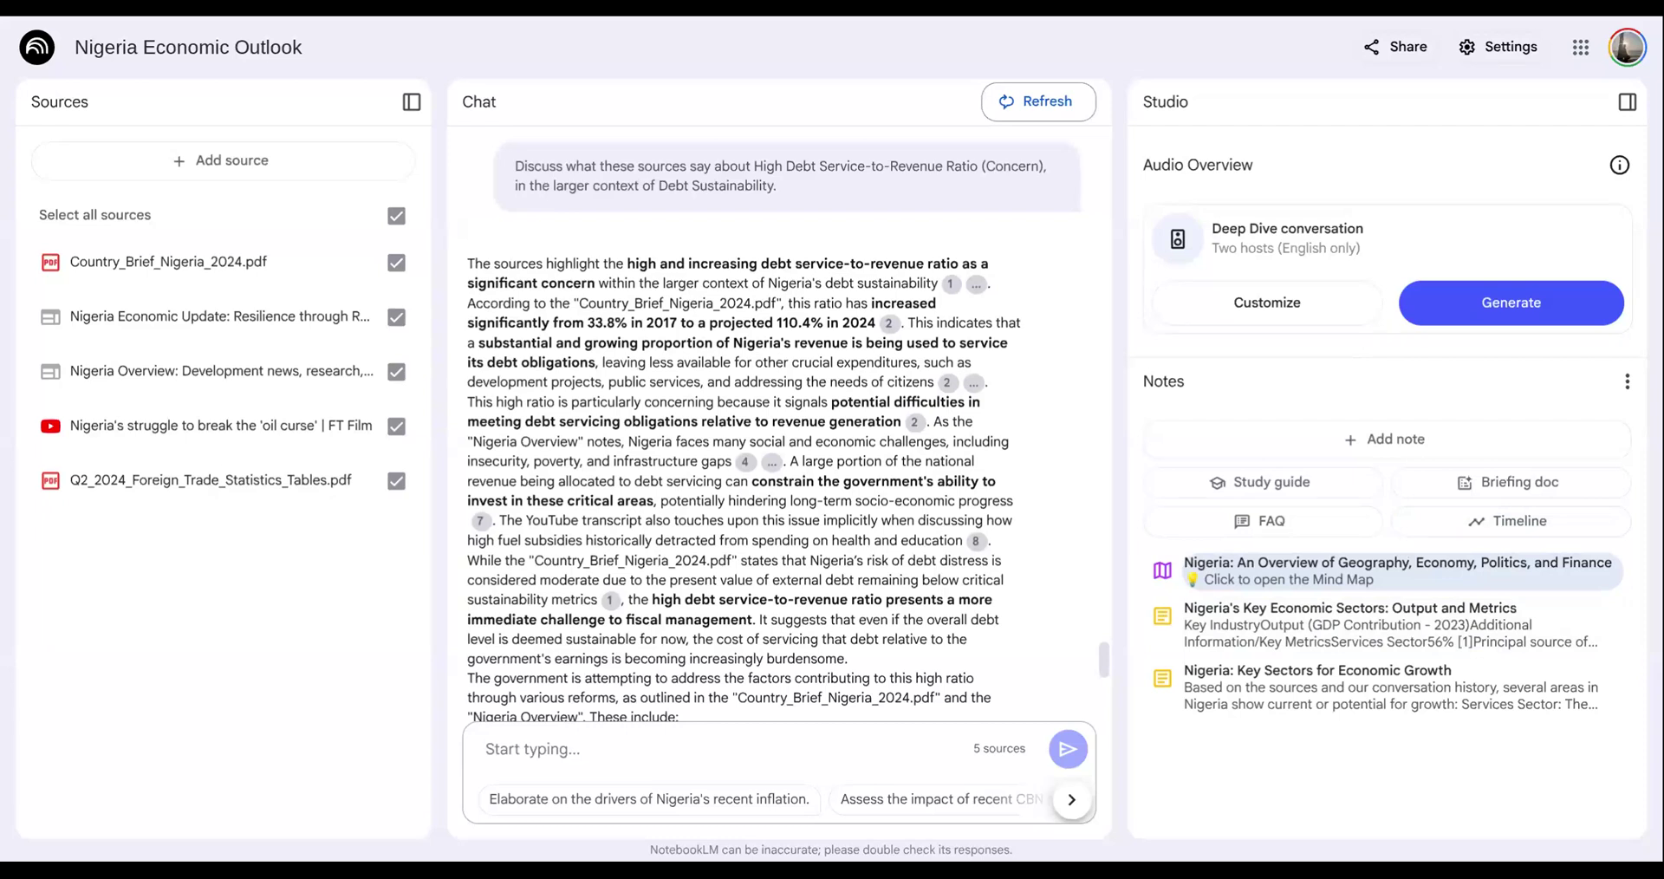
- Ask the notebook chat "create a 10 question quiz with multi choice" and look through the quiz
left_click(701, 744)
type("create a 10 question ")
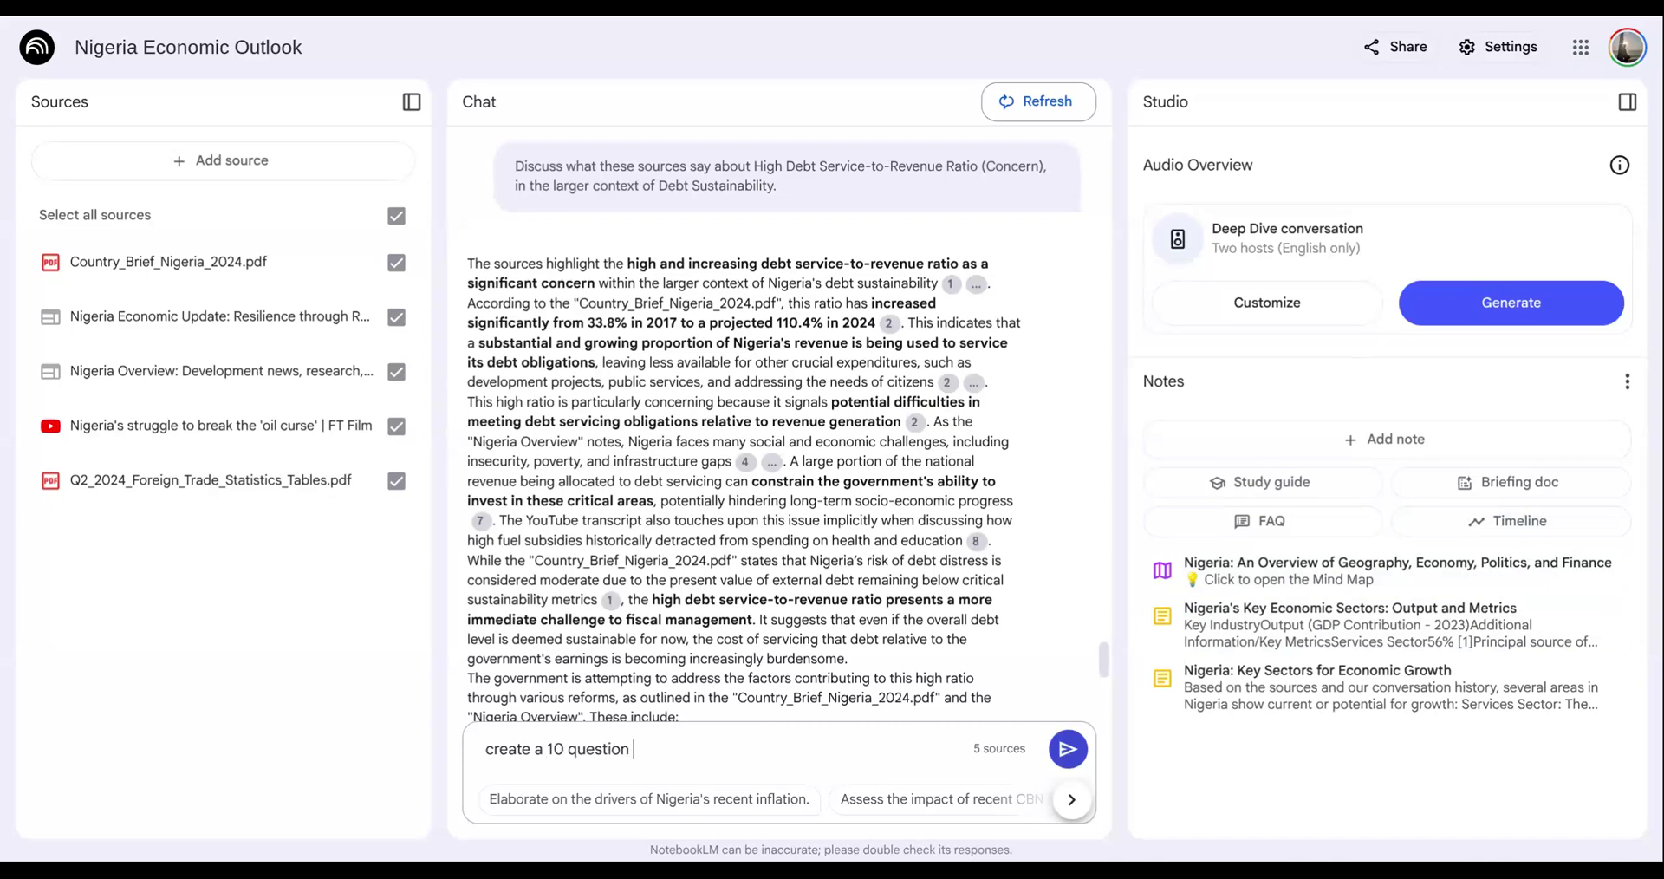
type("quiz with multi choice")
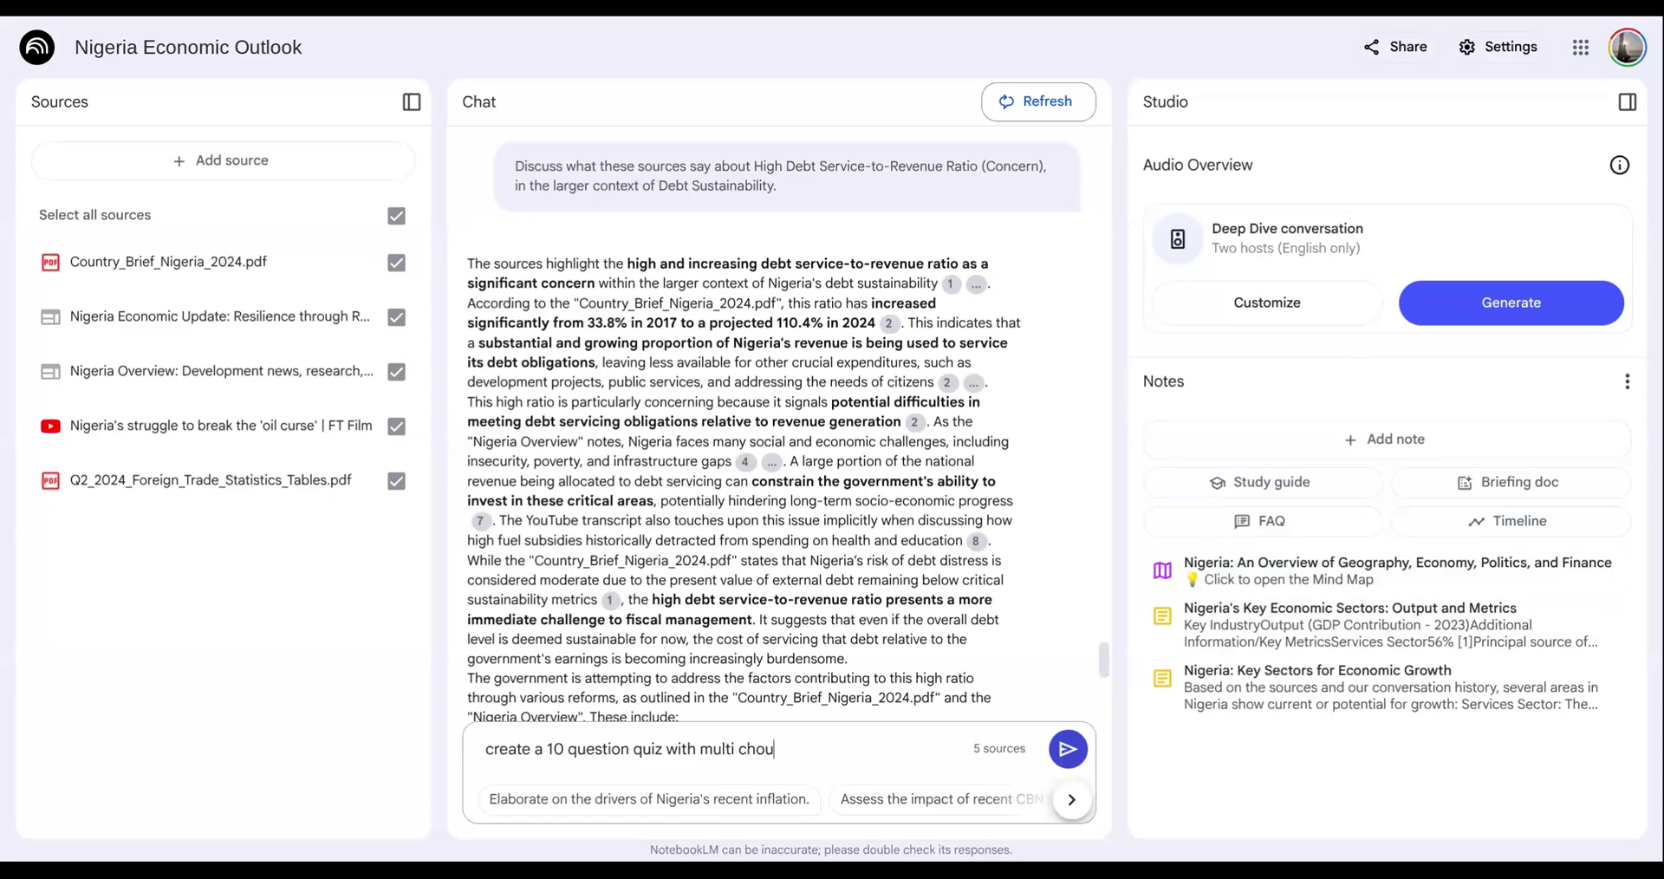
key("Return")
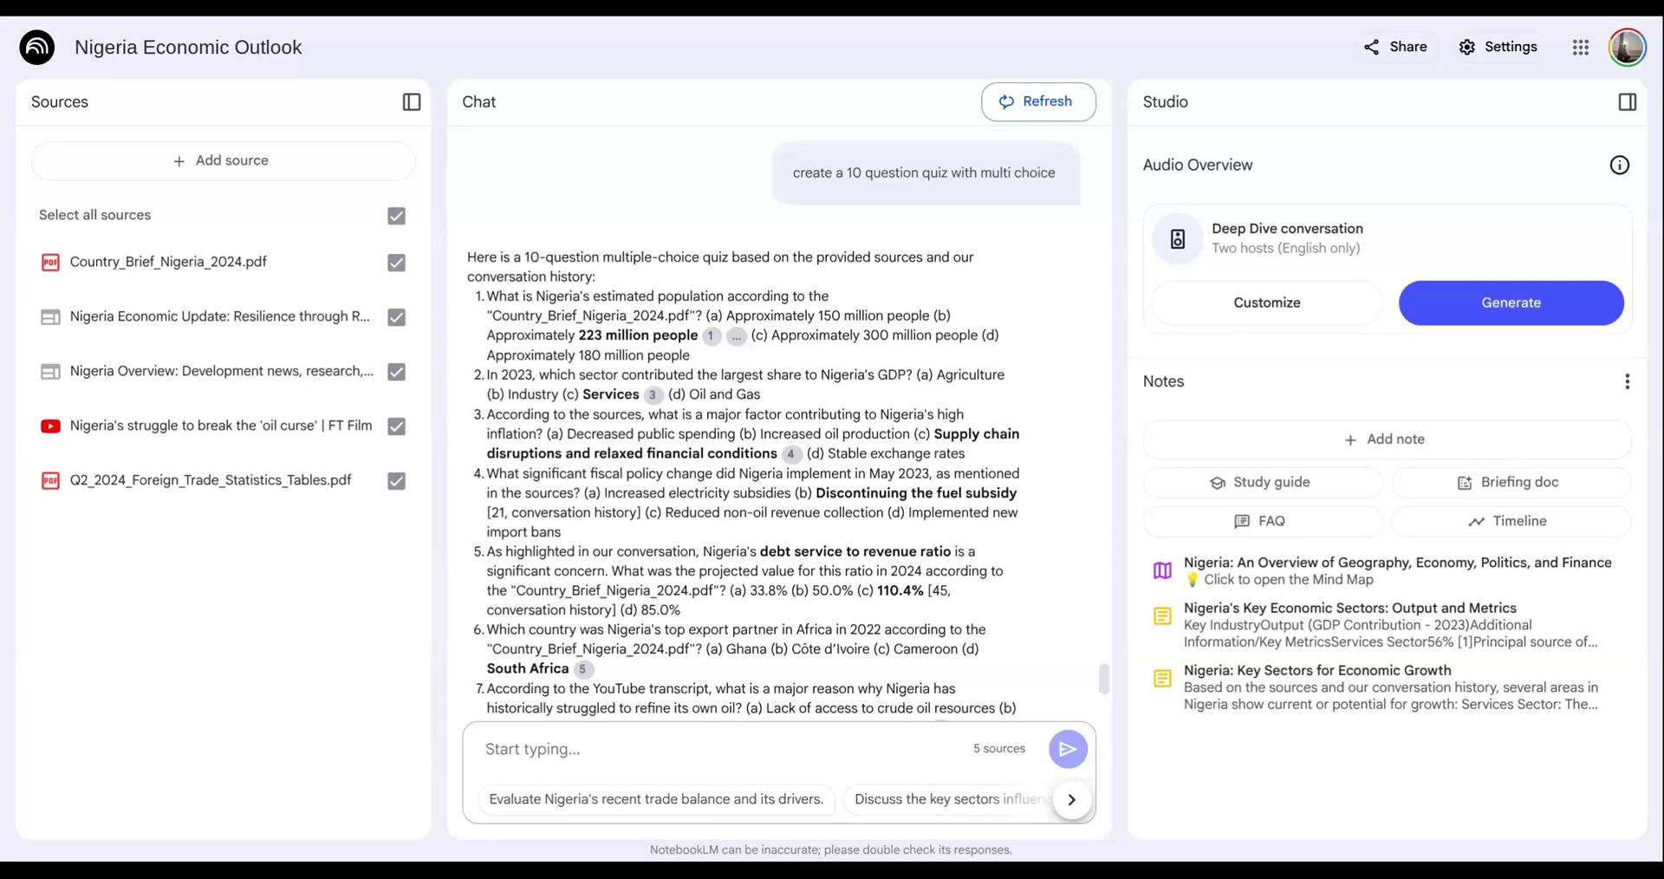
scroll(607, 492, "down", 5)
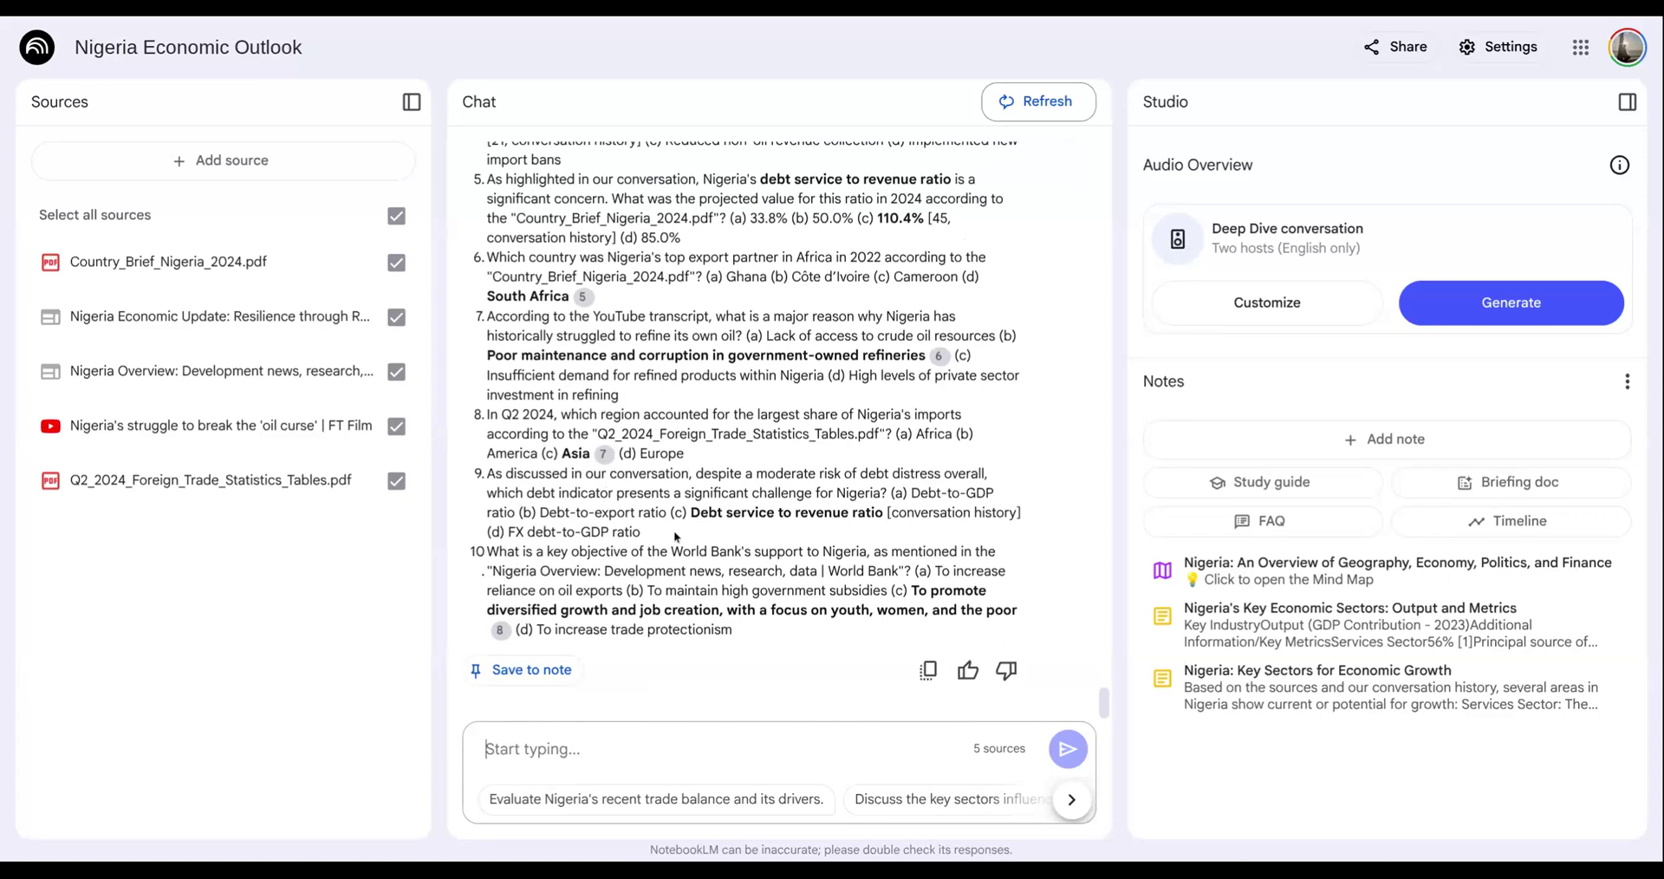
- Return to the notebook's overview and generate a Deep Dive conversation Audio Overview from the sources
scroll(674, 531, "up", 15)
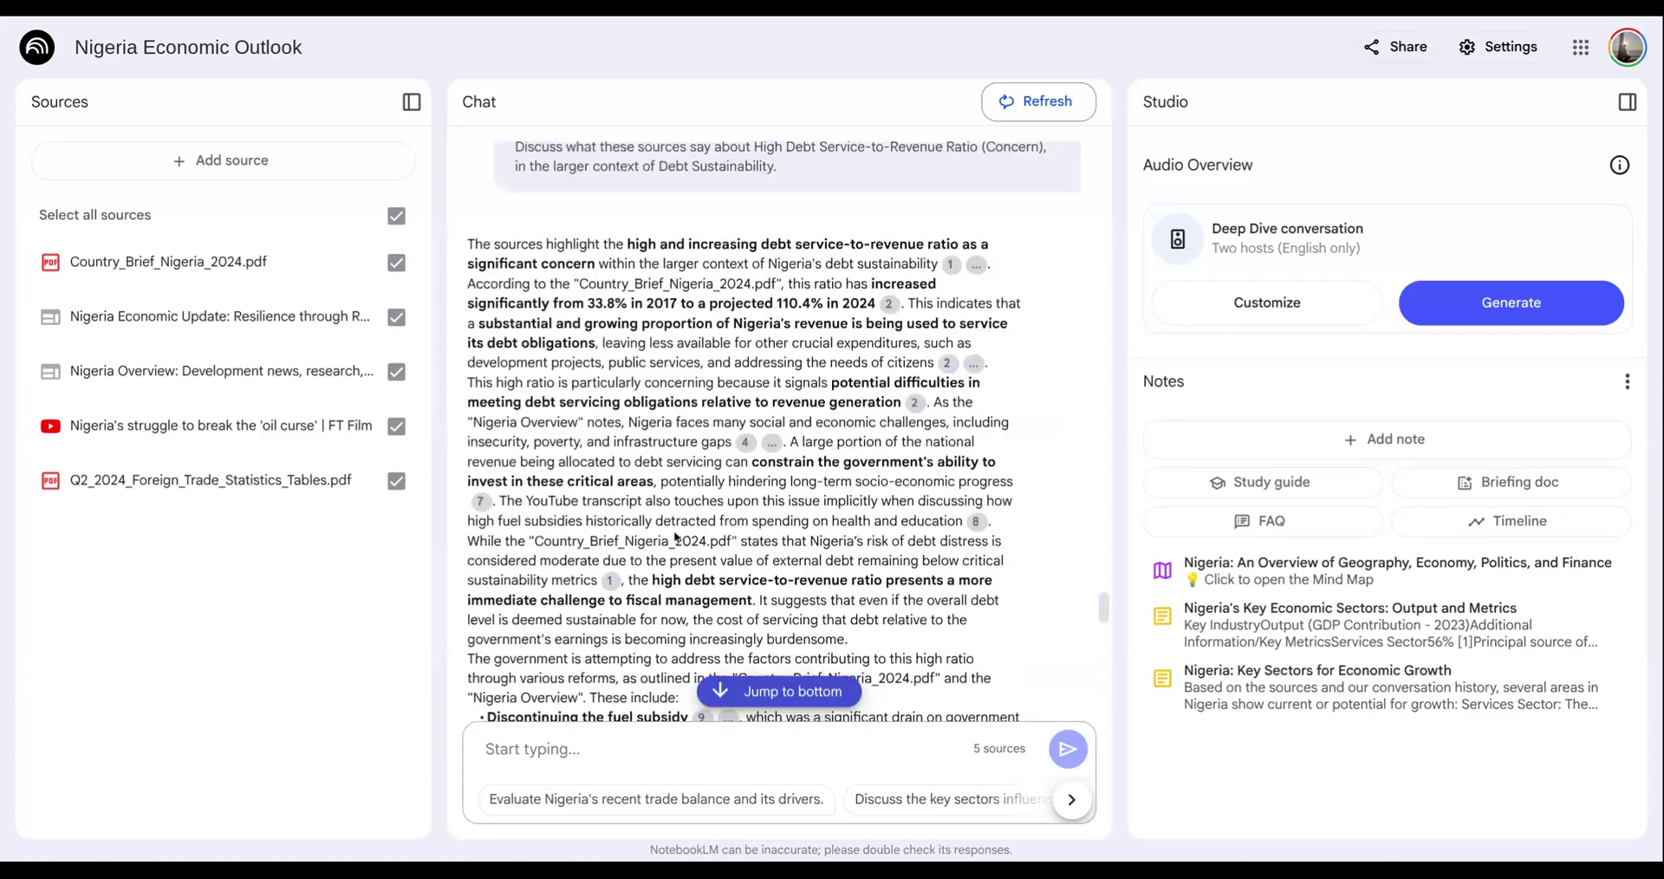
scroll(674, 531, "up", 15)
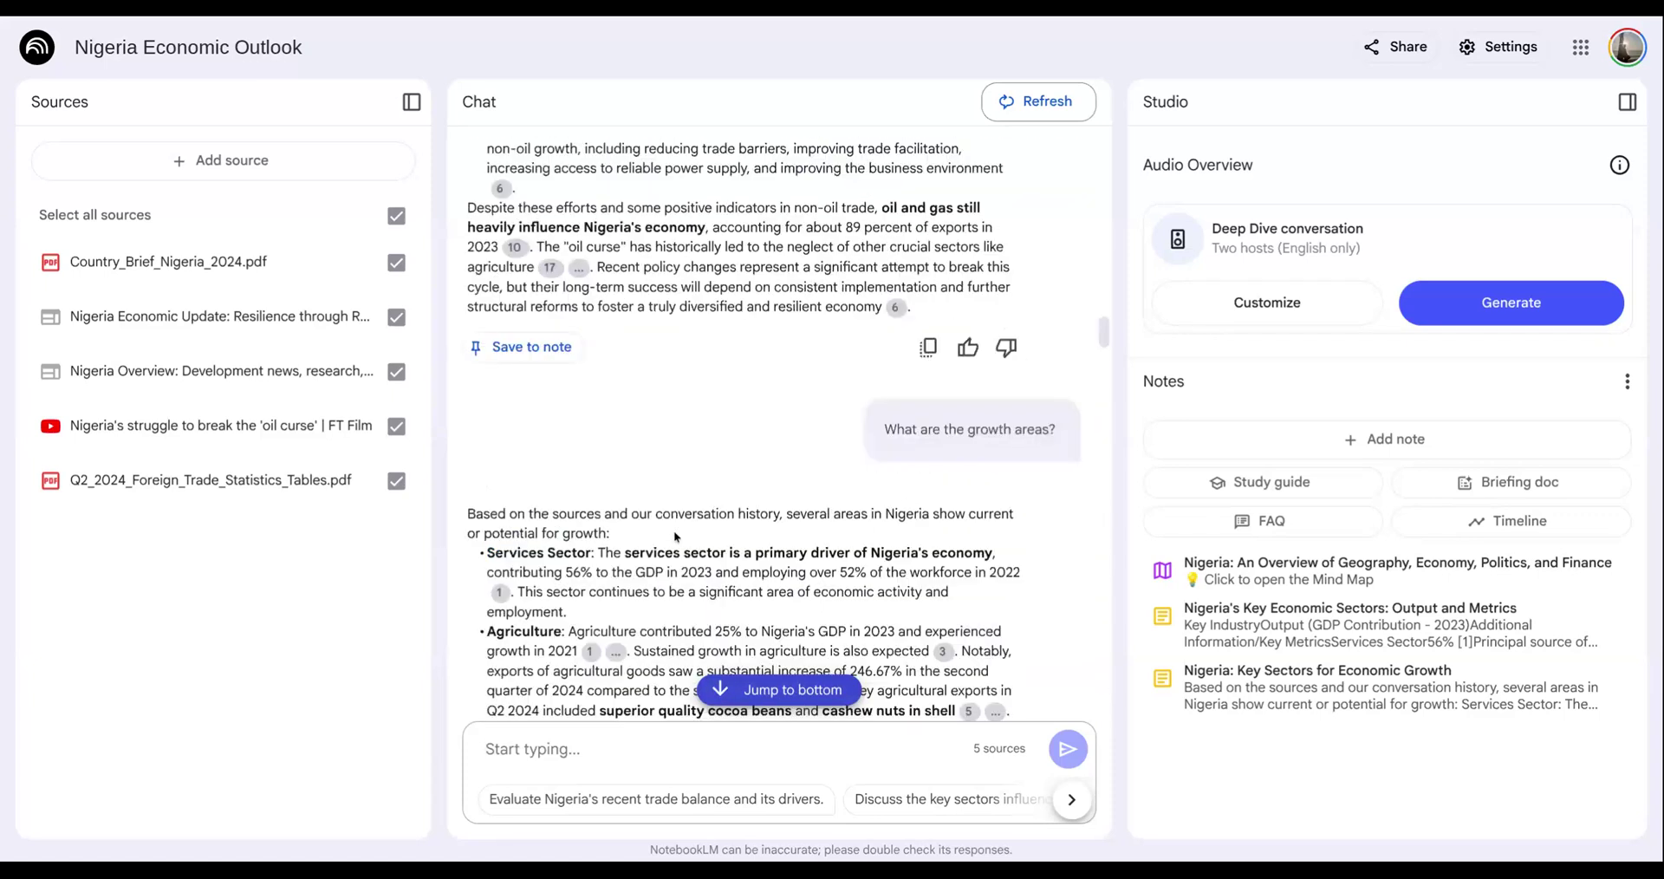
scroll(673, 531, "up", 5)
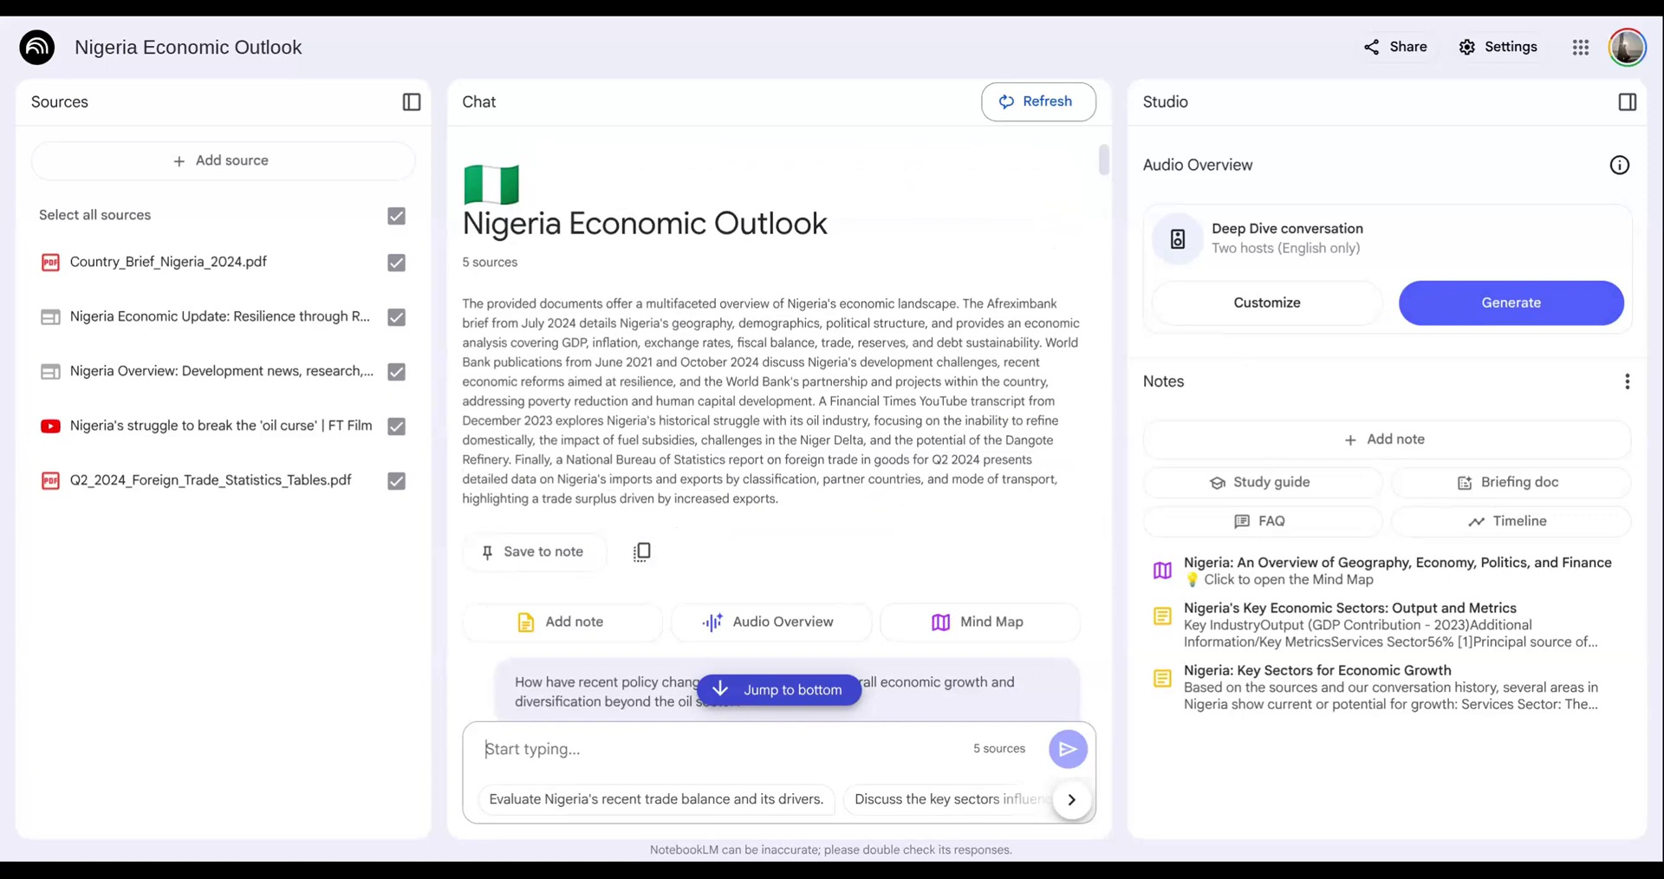
left_click(1534, 308)
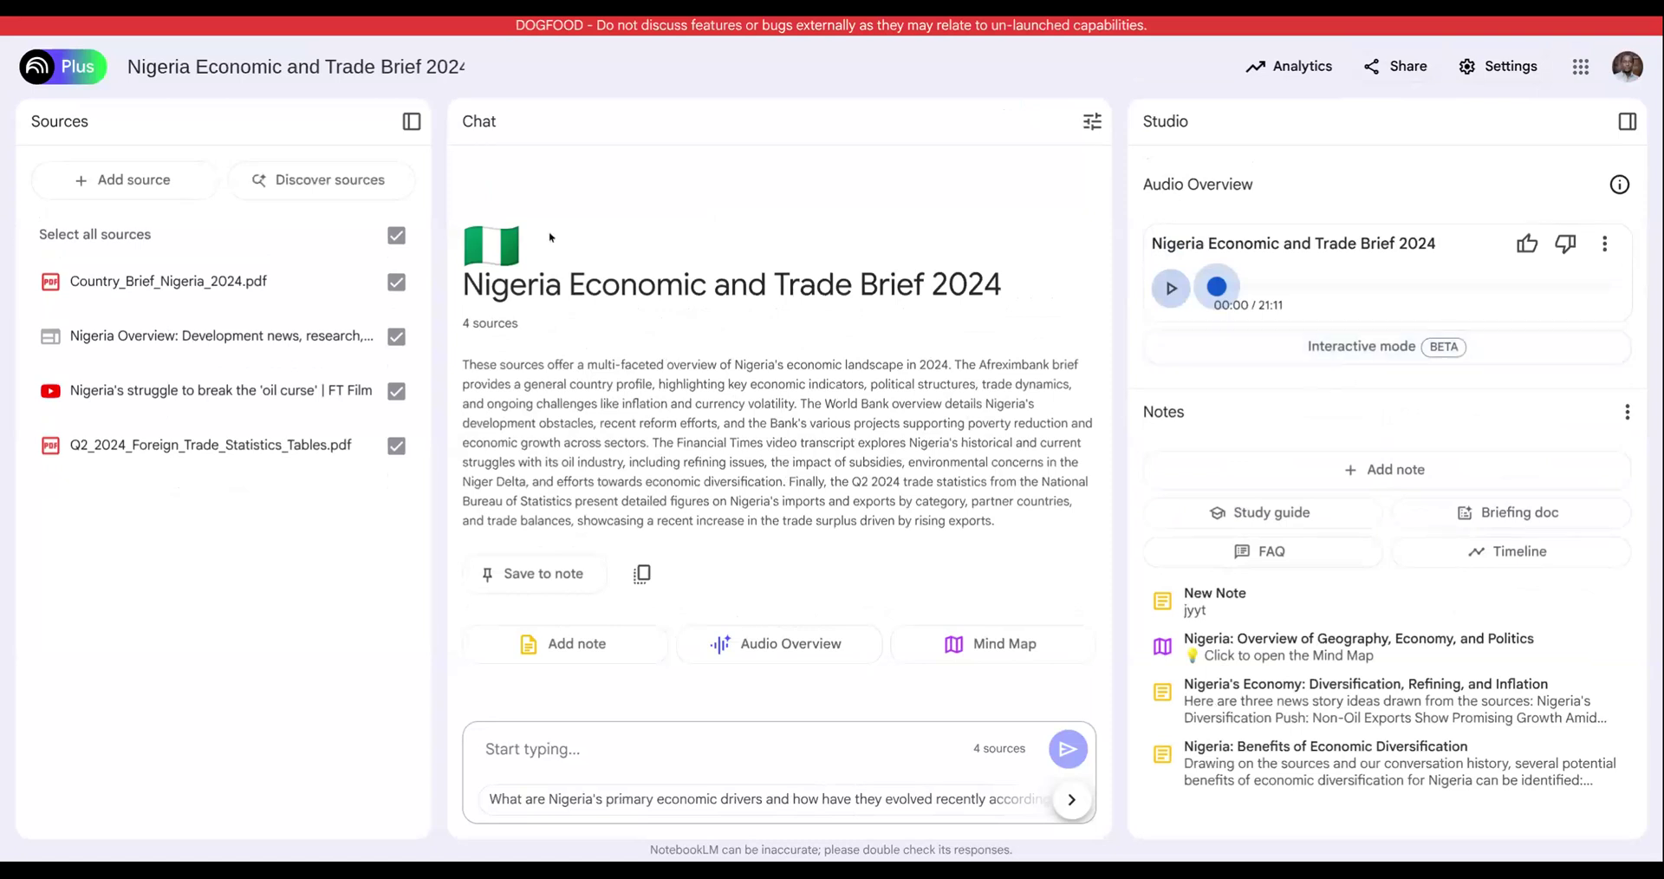
- Listen to the start of the Nigeria Economic and Trade Brief 2024 Audio Overview, pause it, and view its playback speed options
left_click(1171, 288)
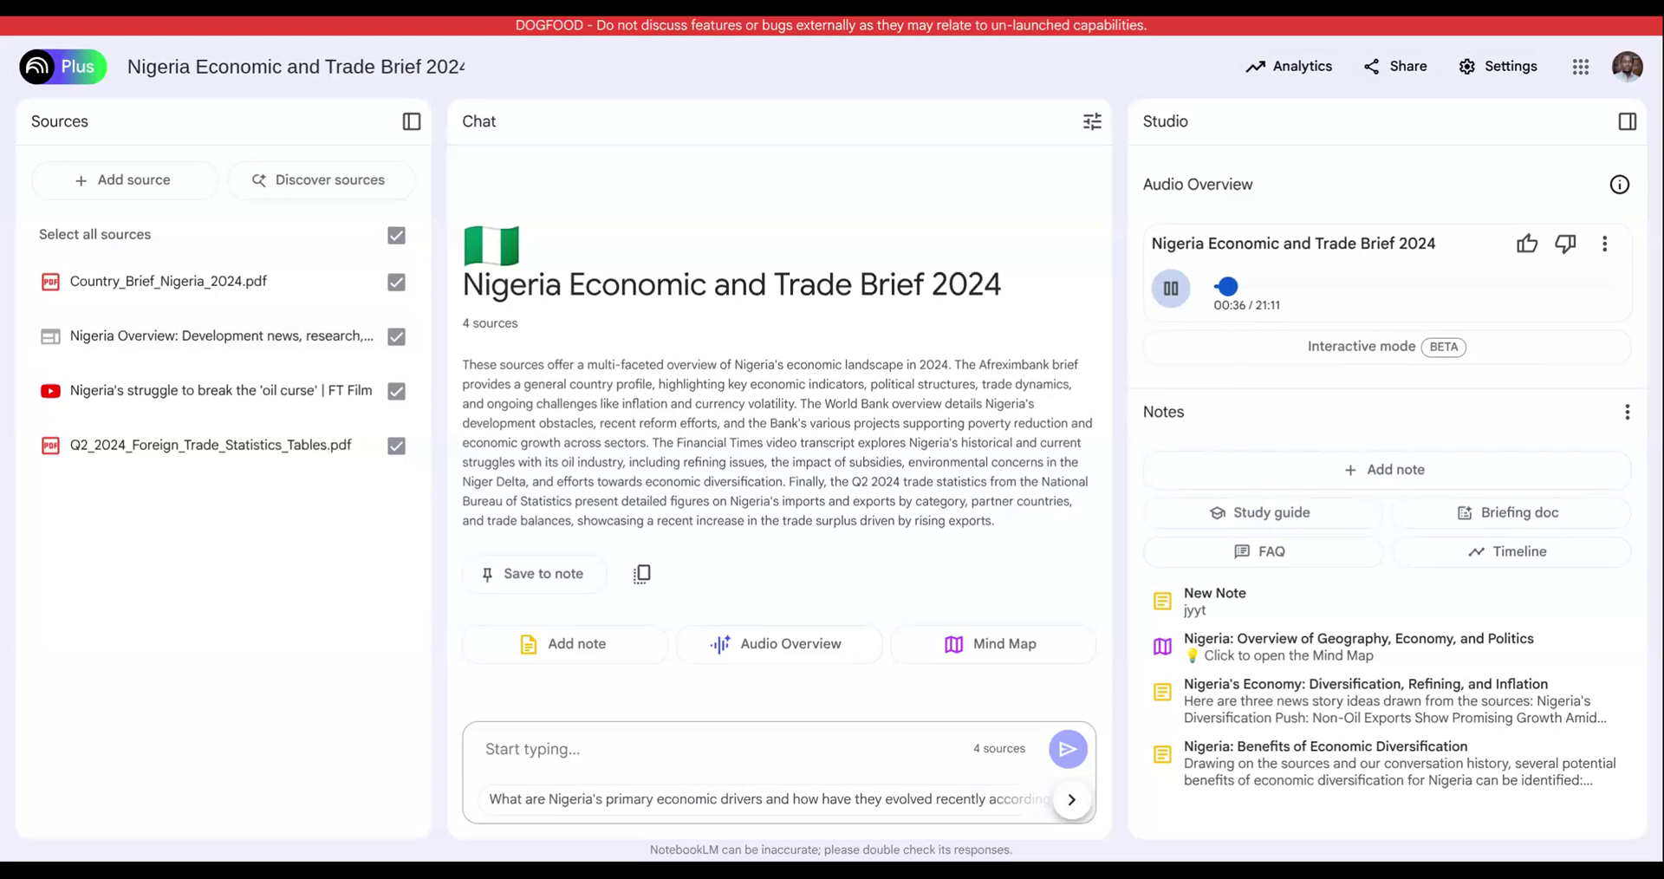
left_click(1171, 288)
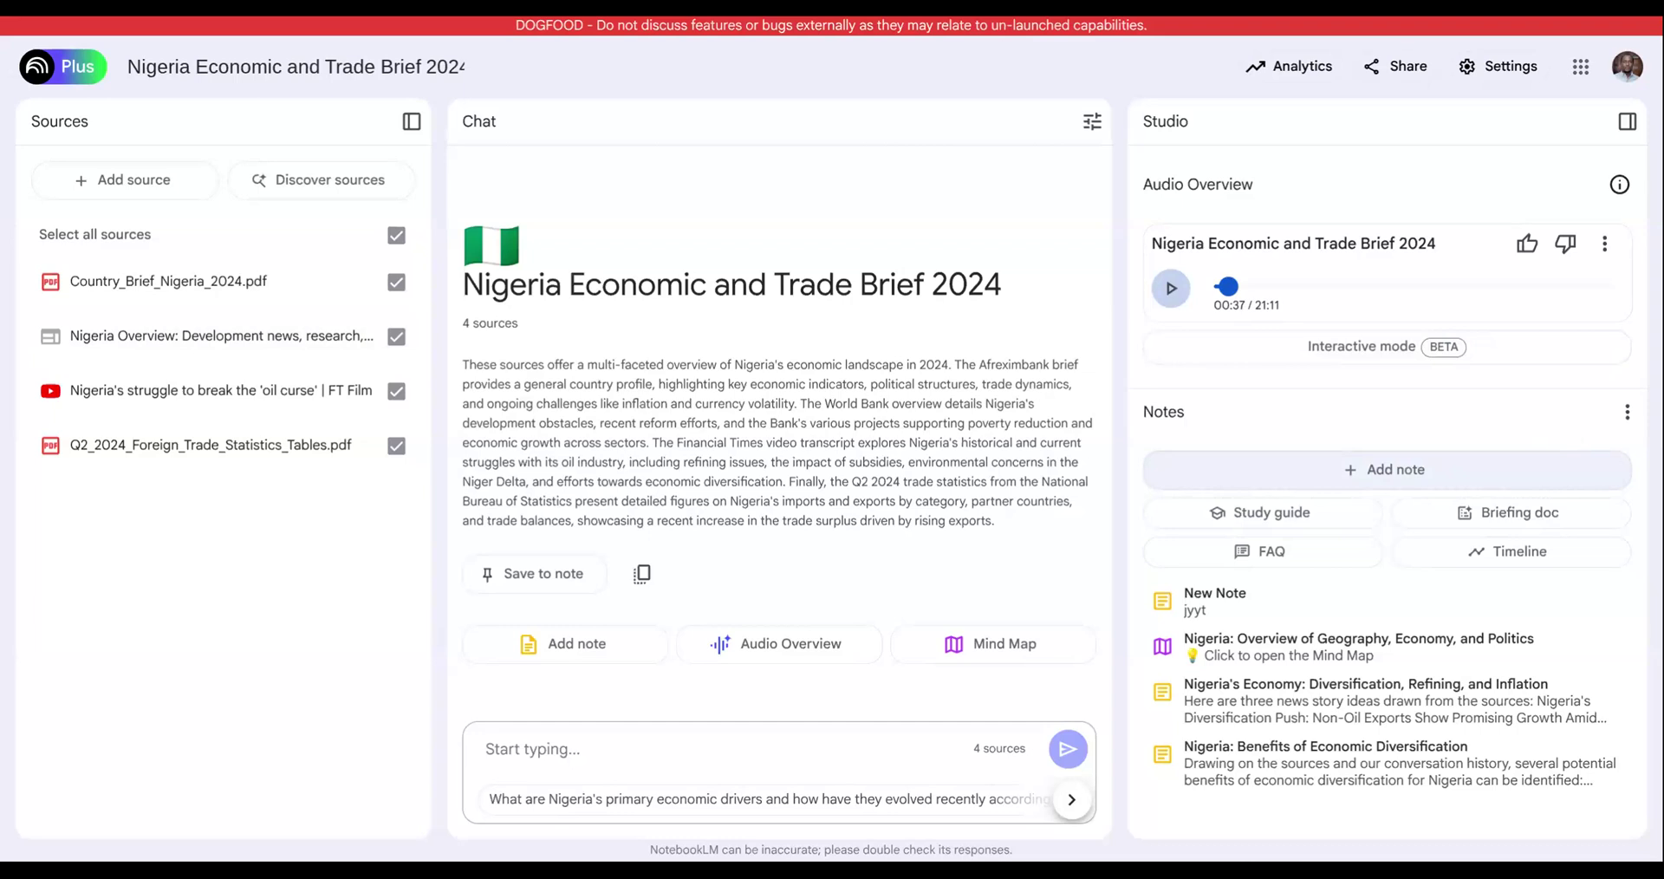
left_click(1606, 245)
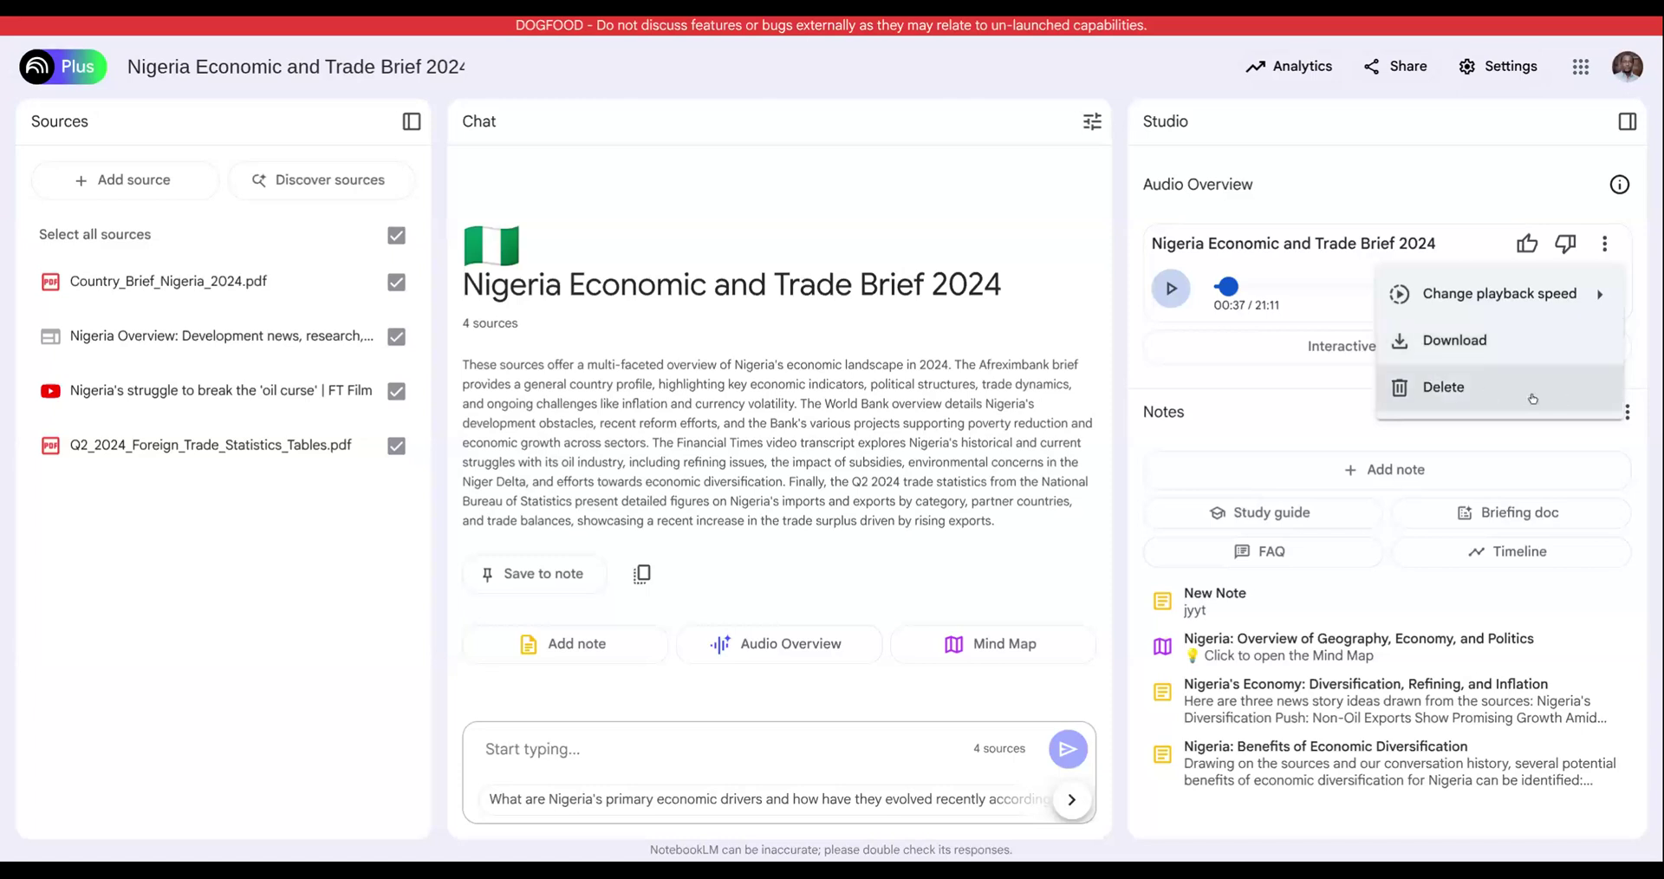
mouse_move(1474, 293)
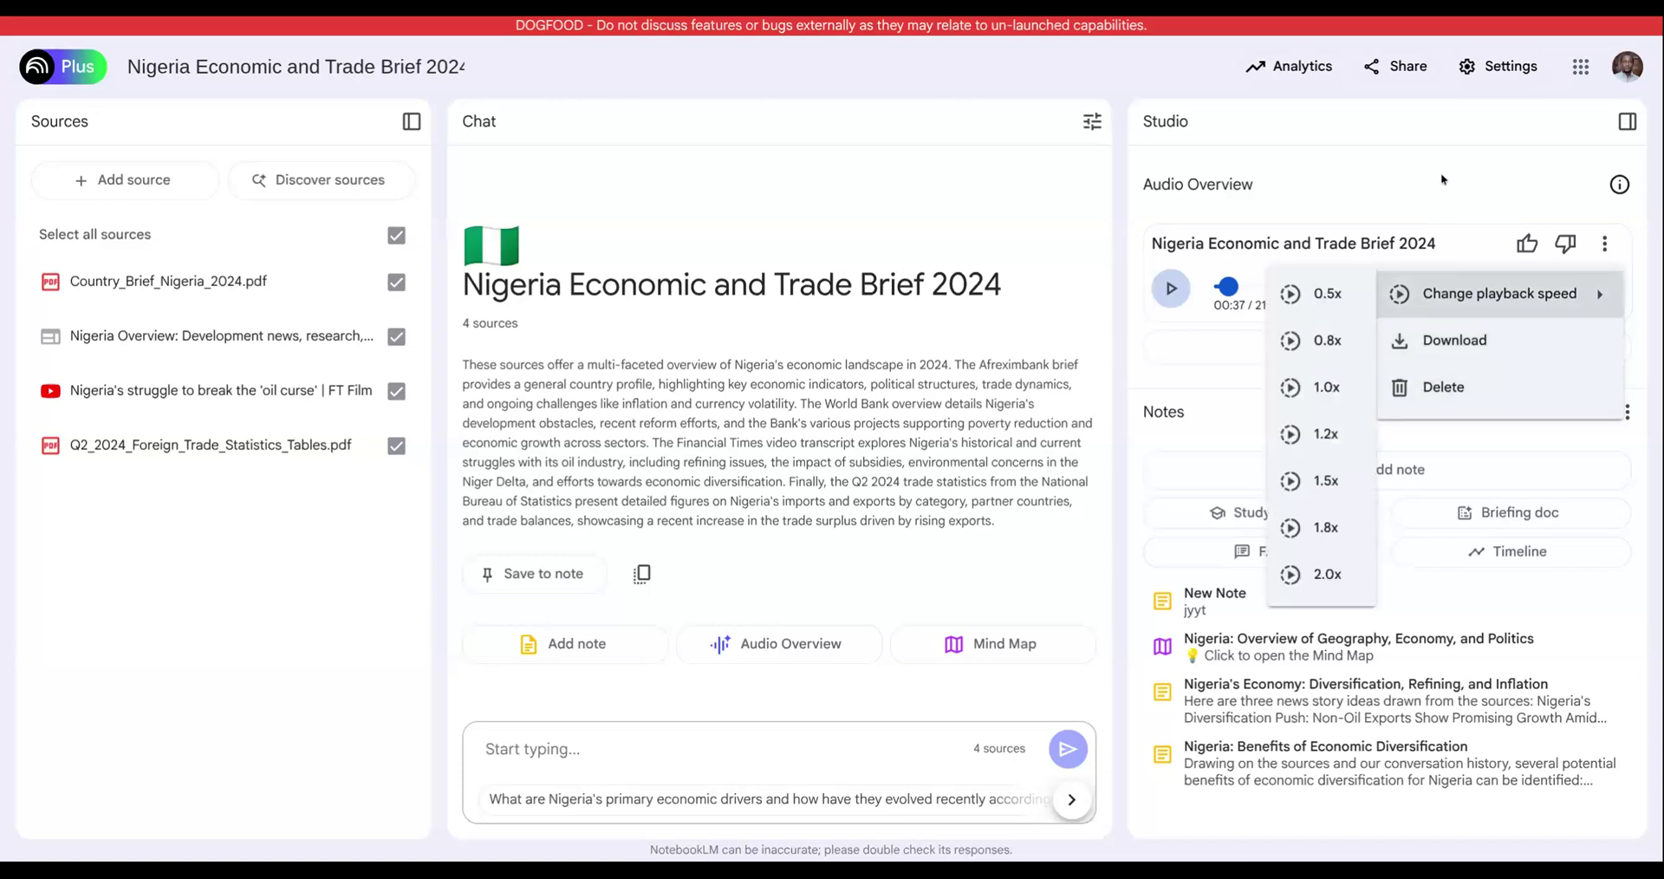
left_click(1441, 173)
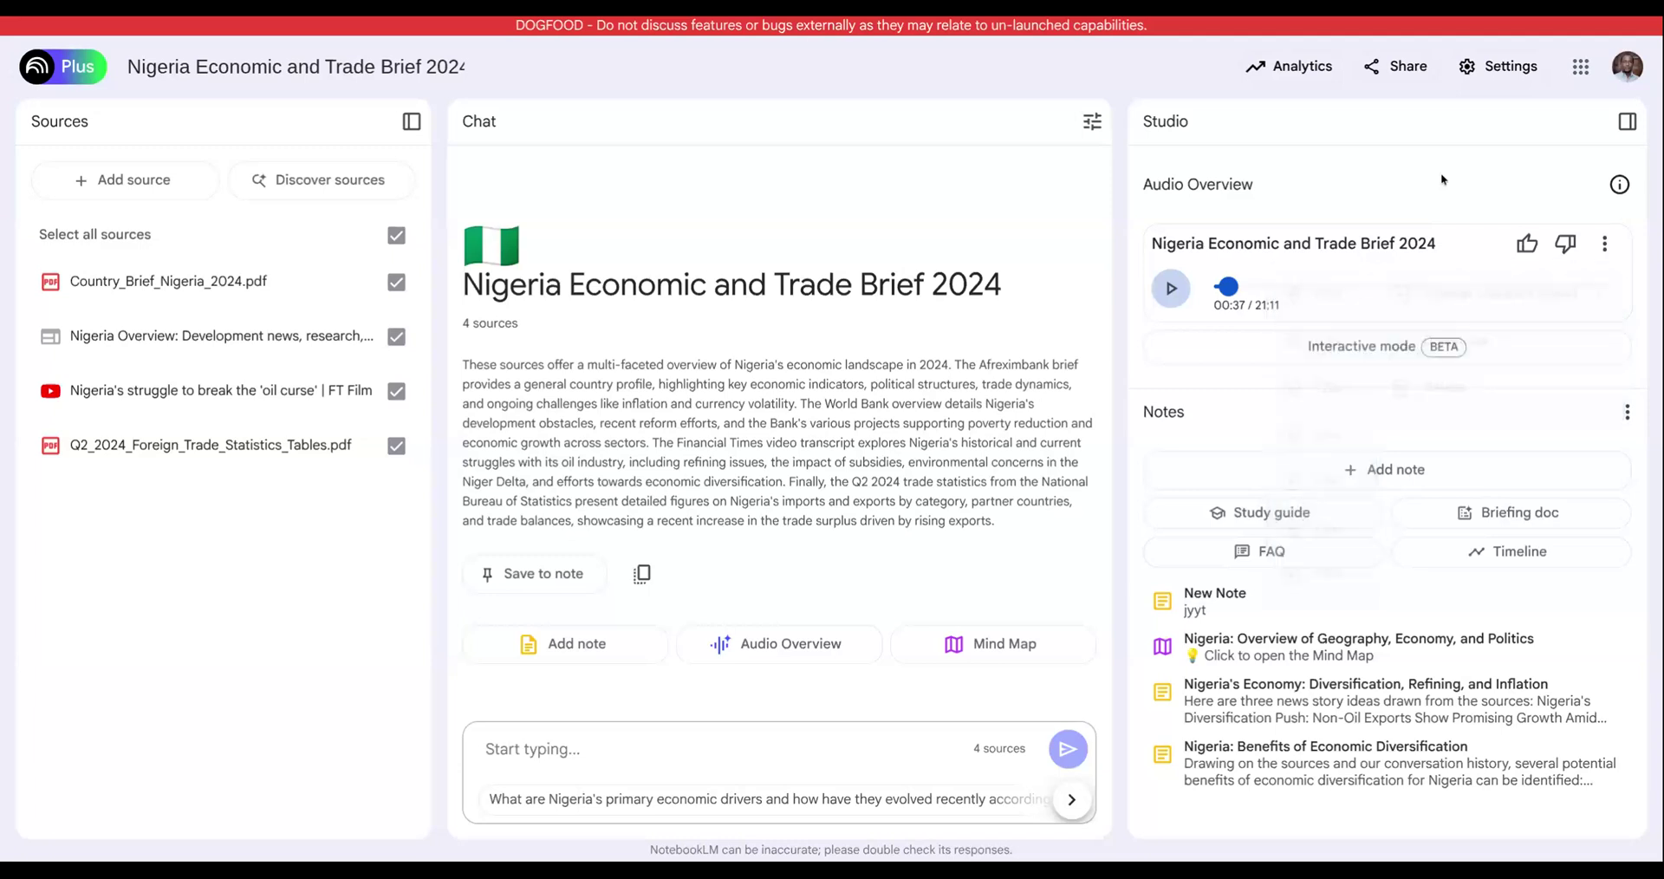
- Briefly resume and pause the Audio Overview, open it in interactive mode, and start playback there
left_click(1177, 295)
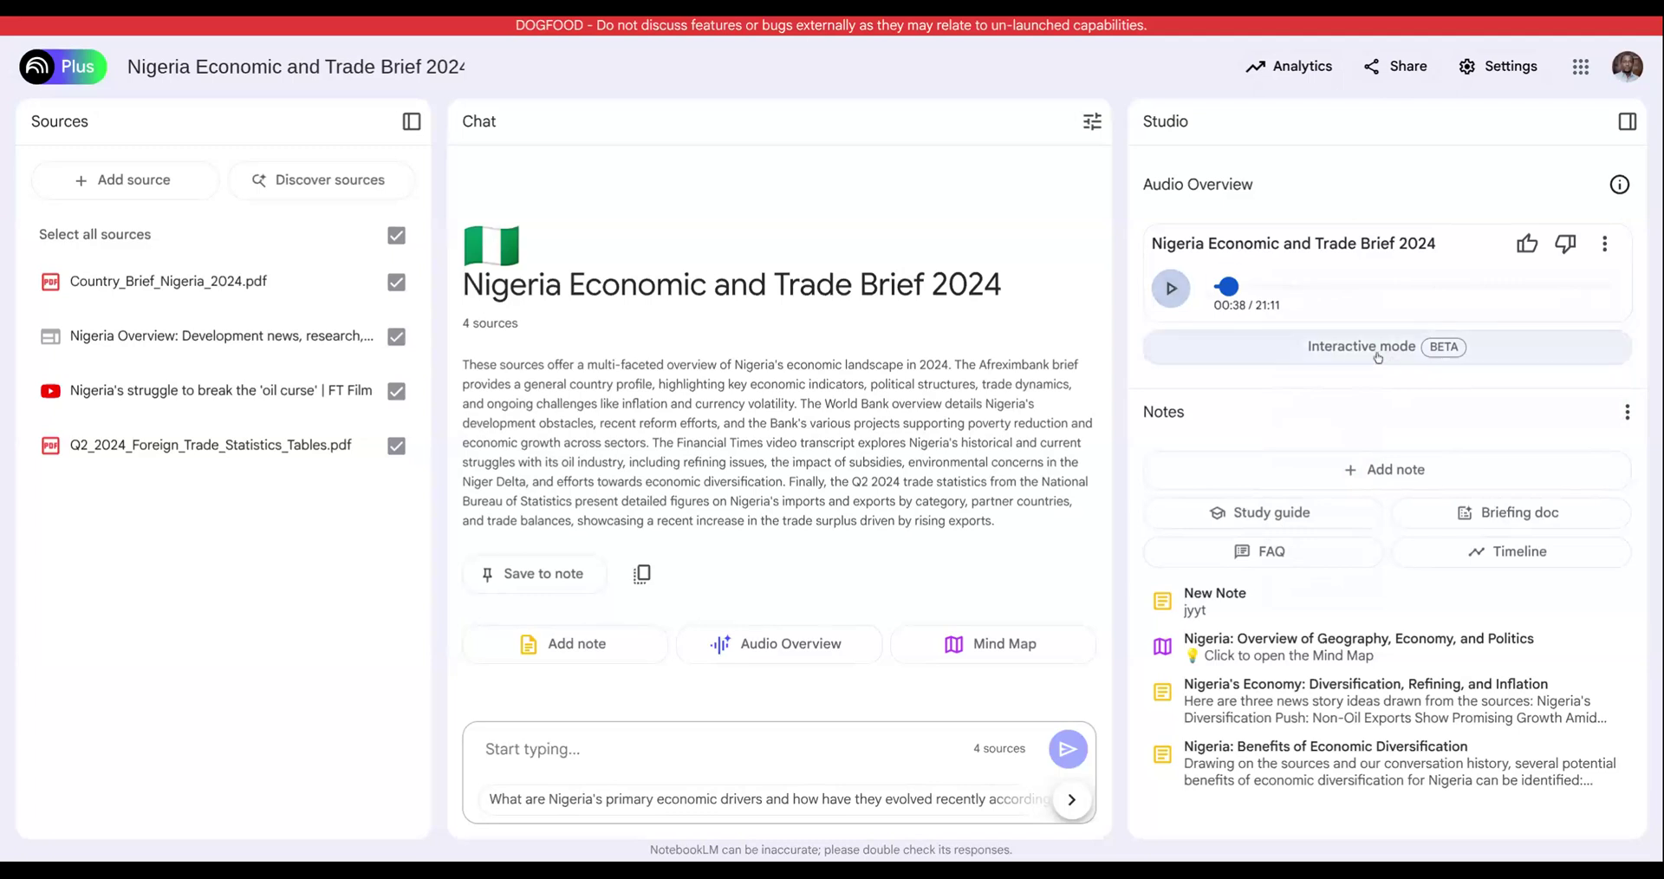
left_click(1172, 288)
left_click(1413, 347)
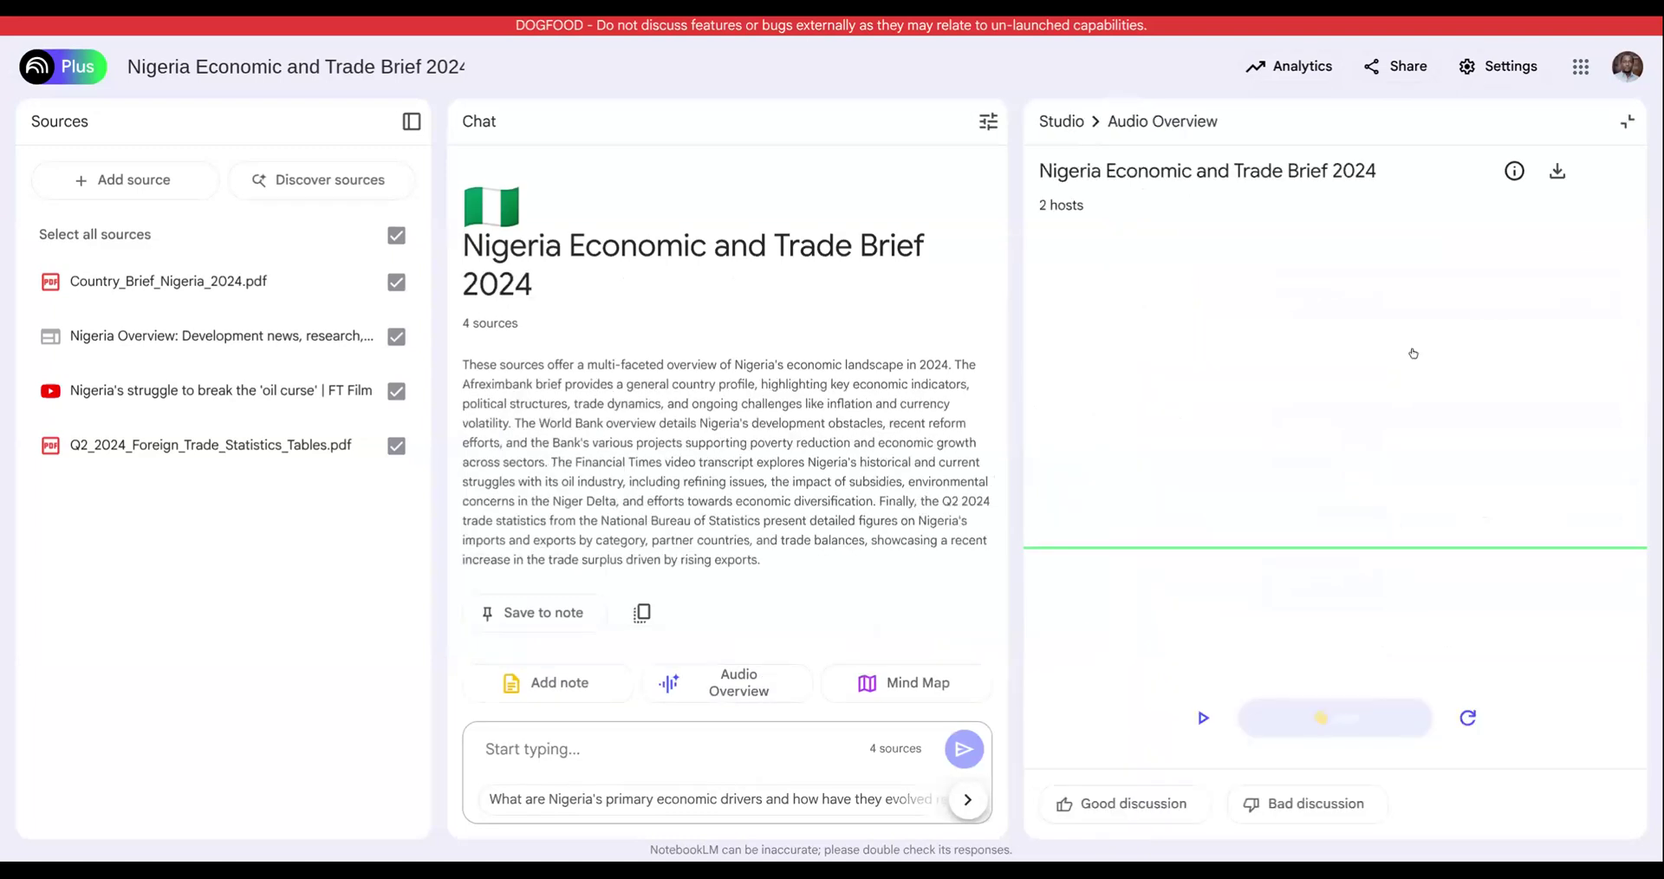
left_click(1206, 718)
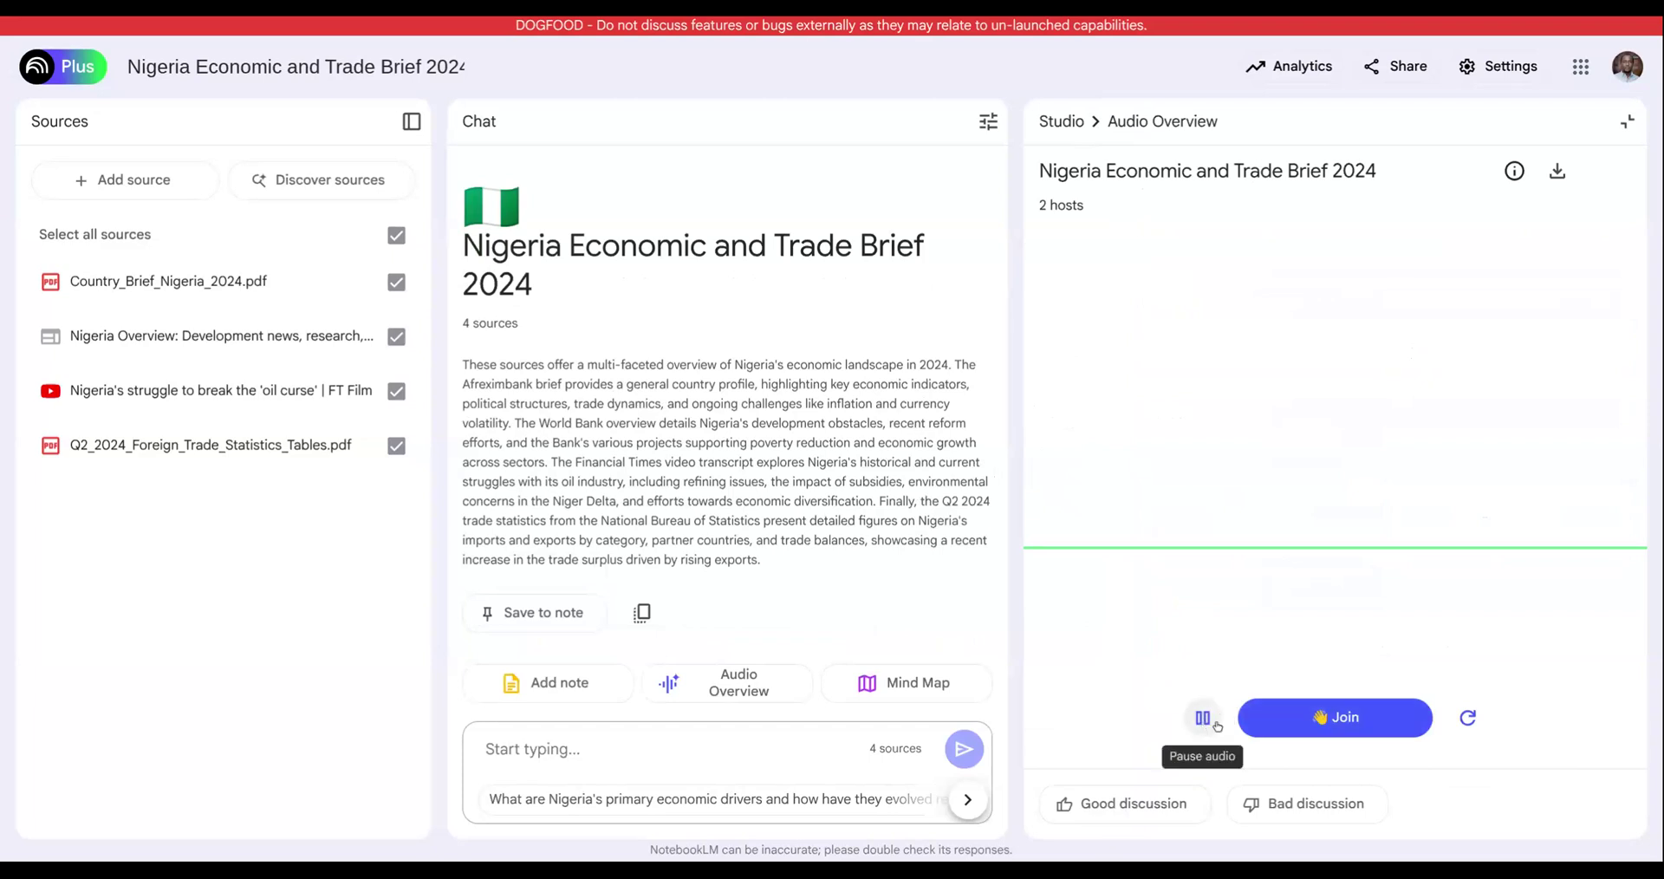
- Pause and resume the interactive Audio Overview, and load the conversation from the notebook's overview
left_click(1207, 719)
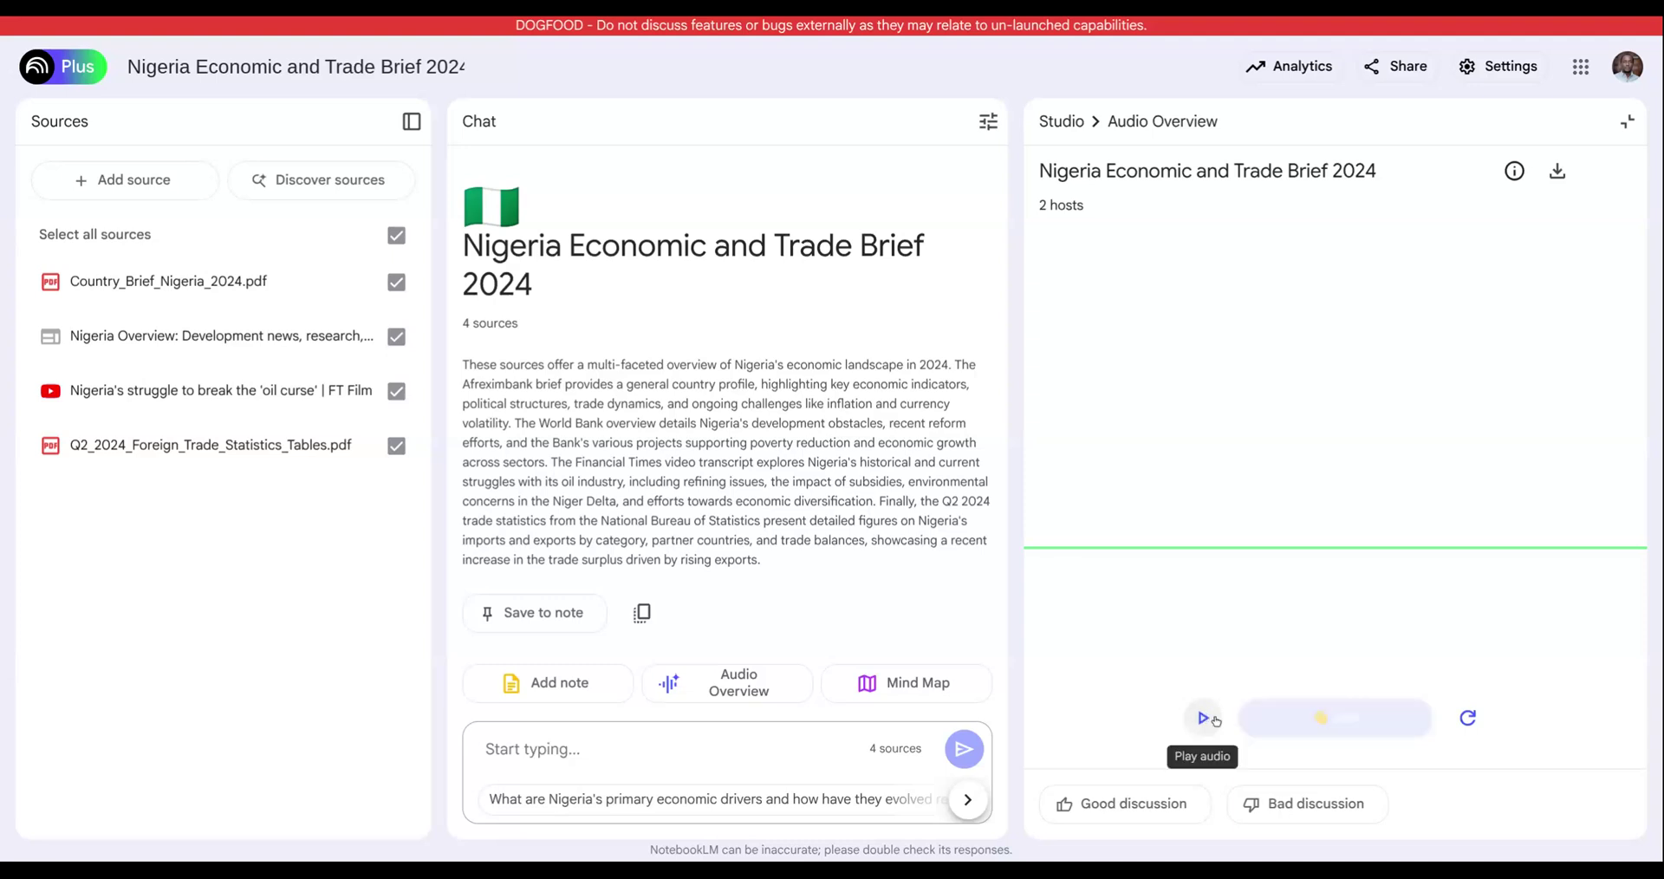
left_click(1207, 720)
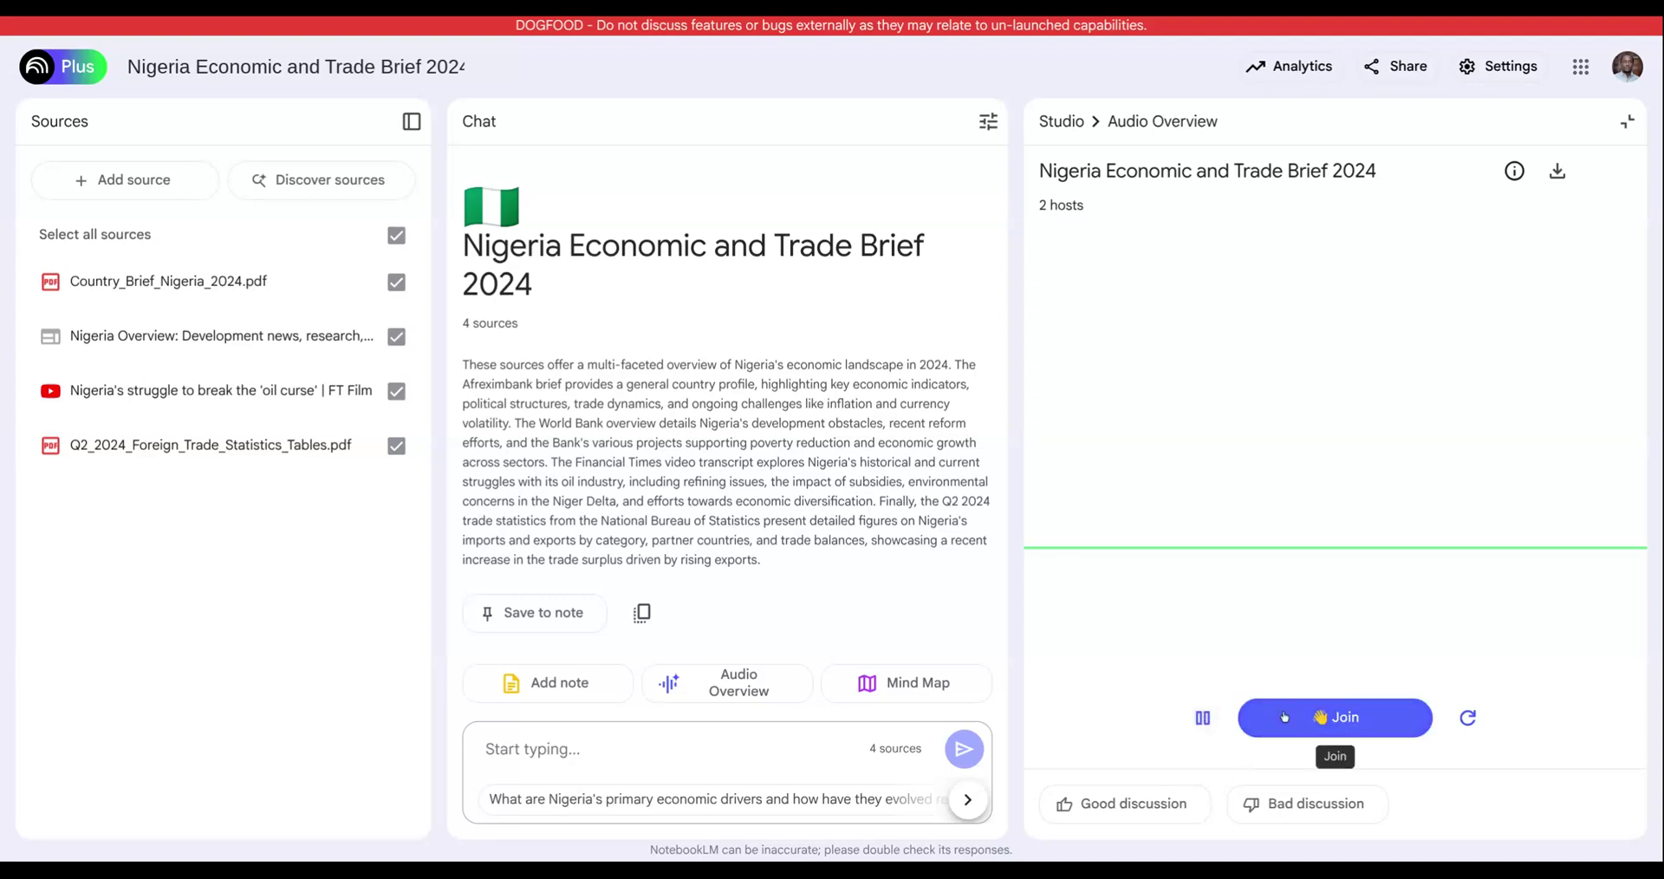
left_click(1203, 717)
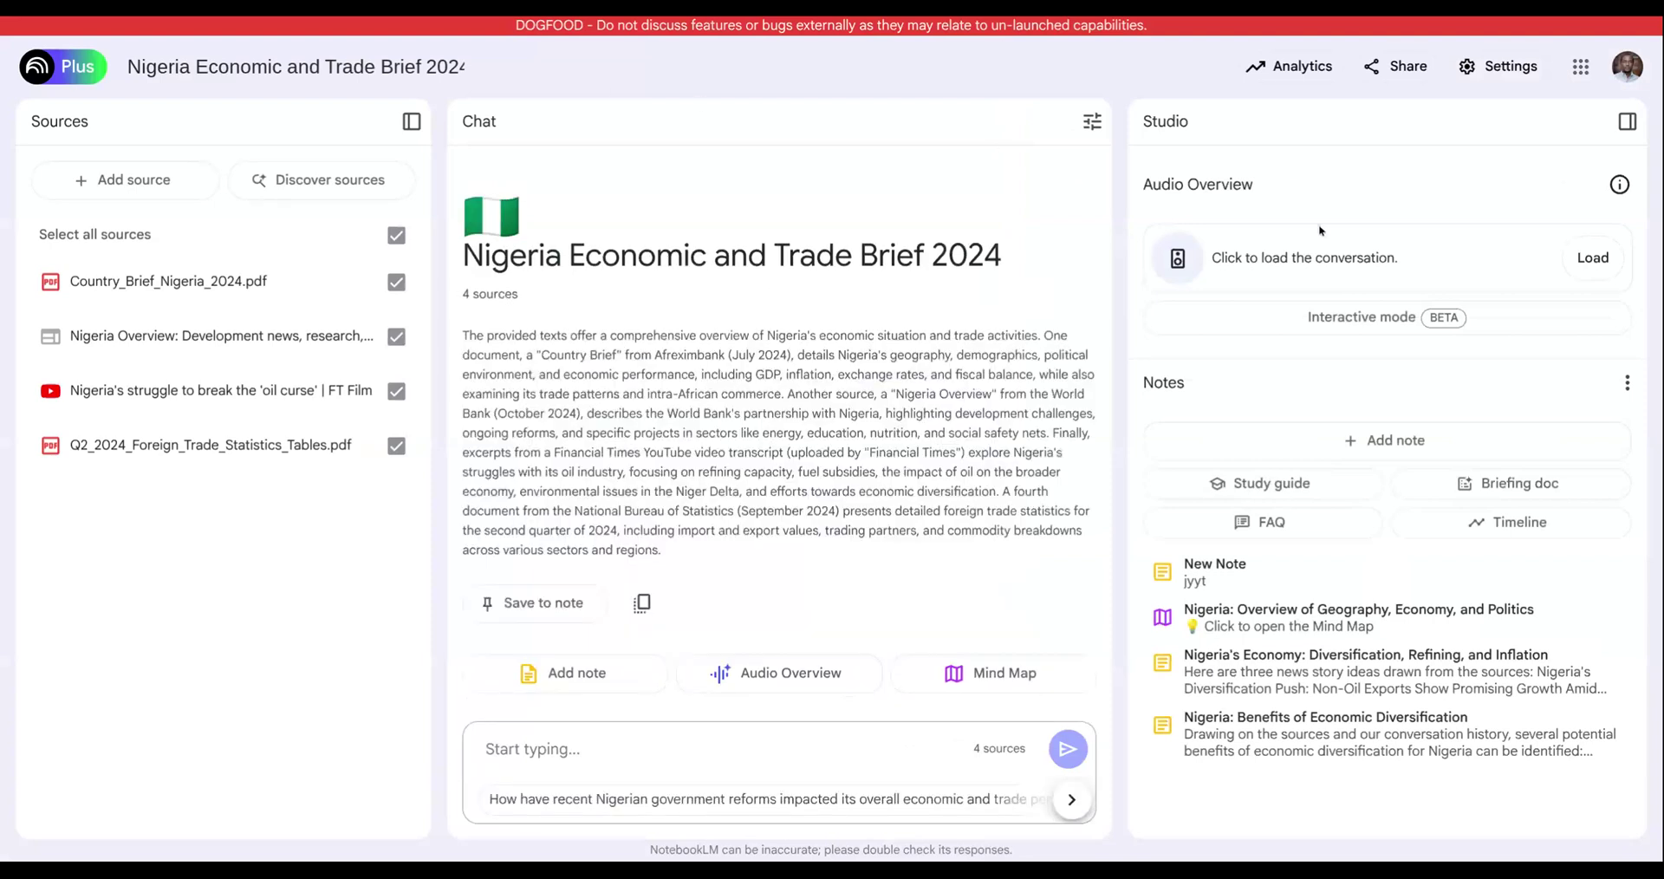
left_click(1602, 260)
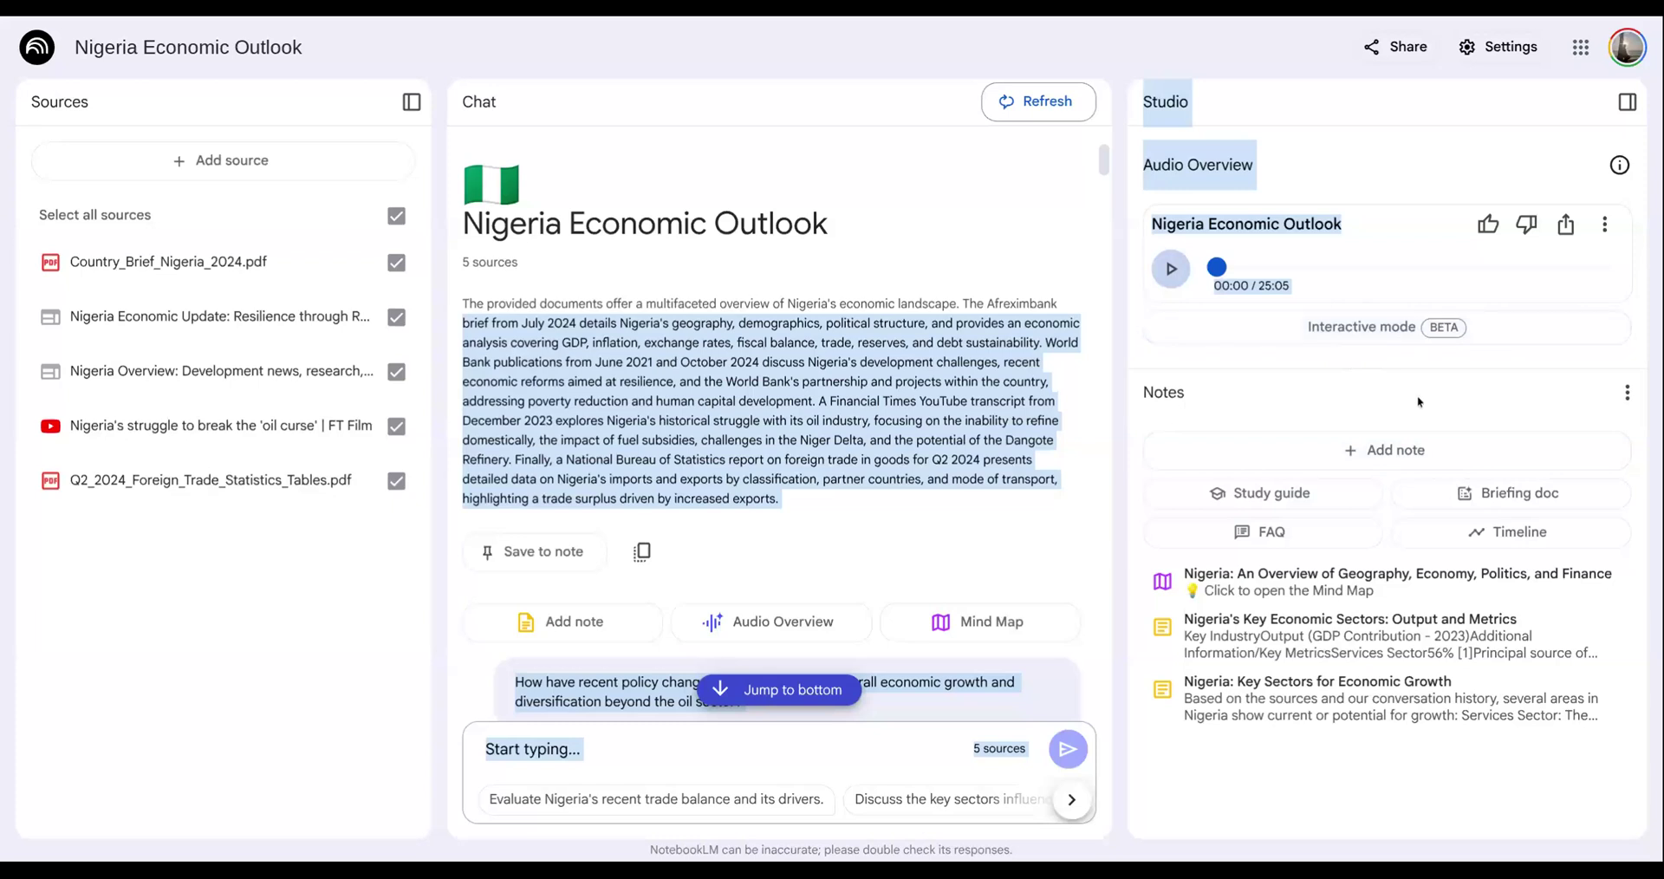
- Add a blank note to the Nigeria Economic Outlook notebook and look through the chat answer on policy changes and diversification
left_click(1395, 451)
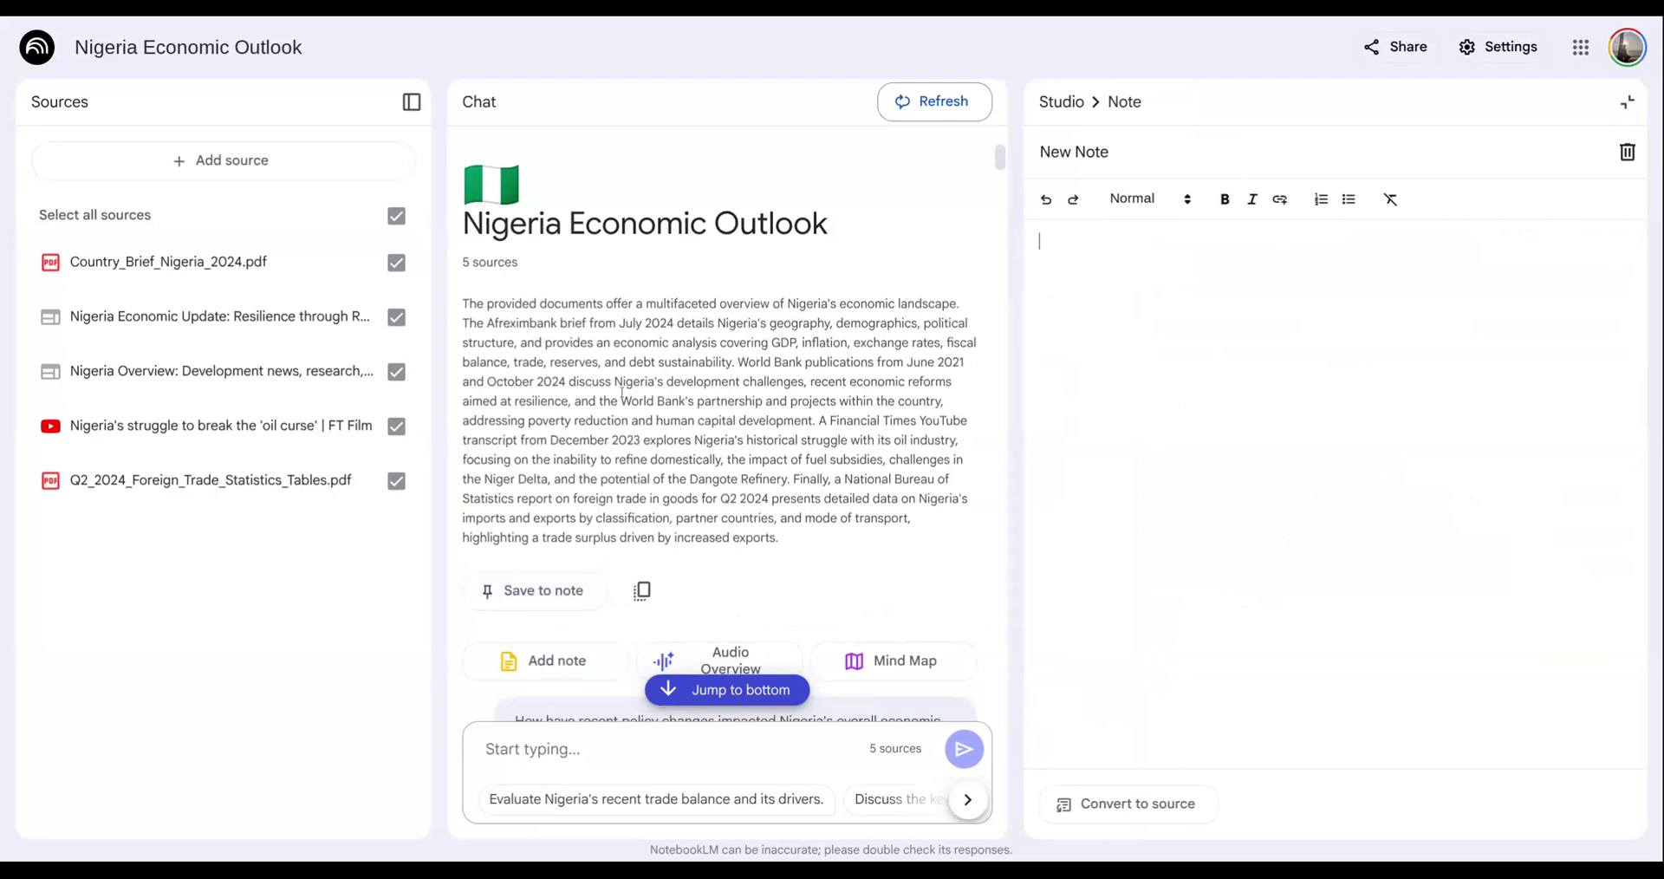
scroll(611, 532, "down", 15)
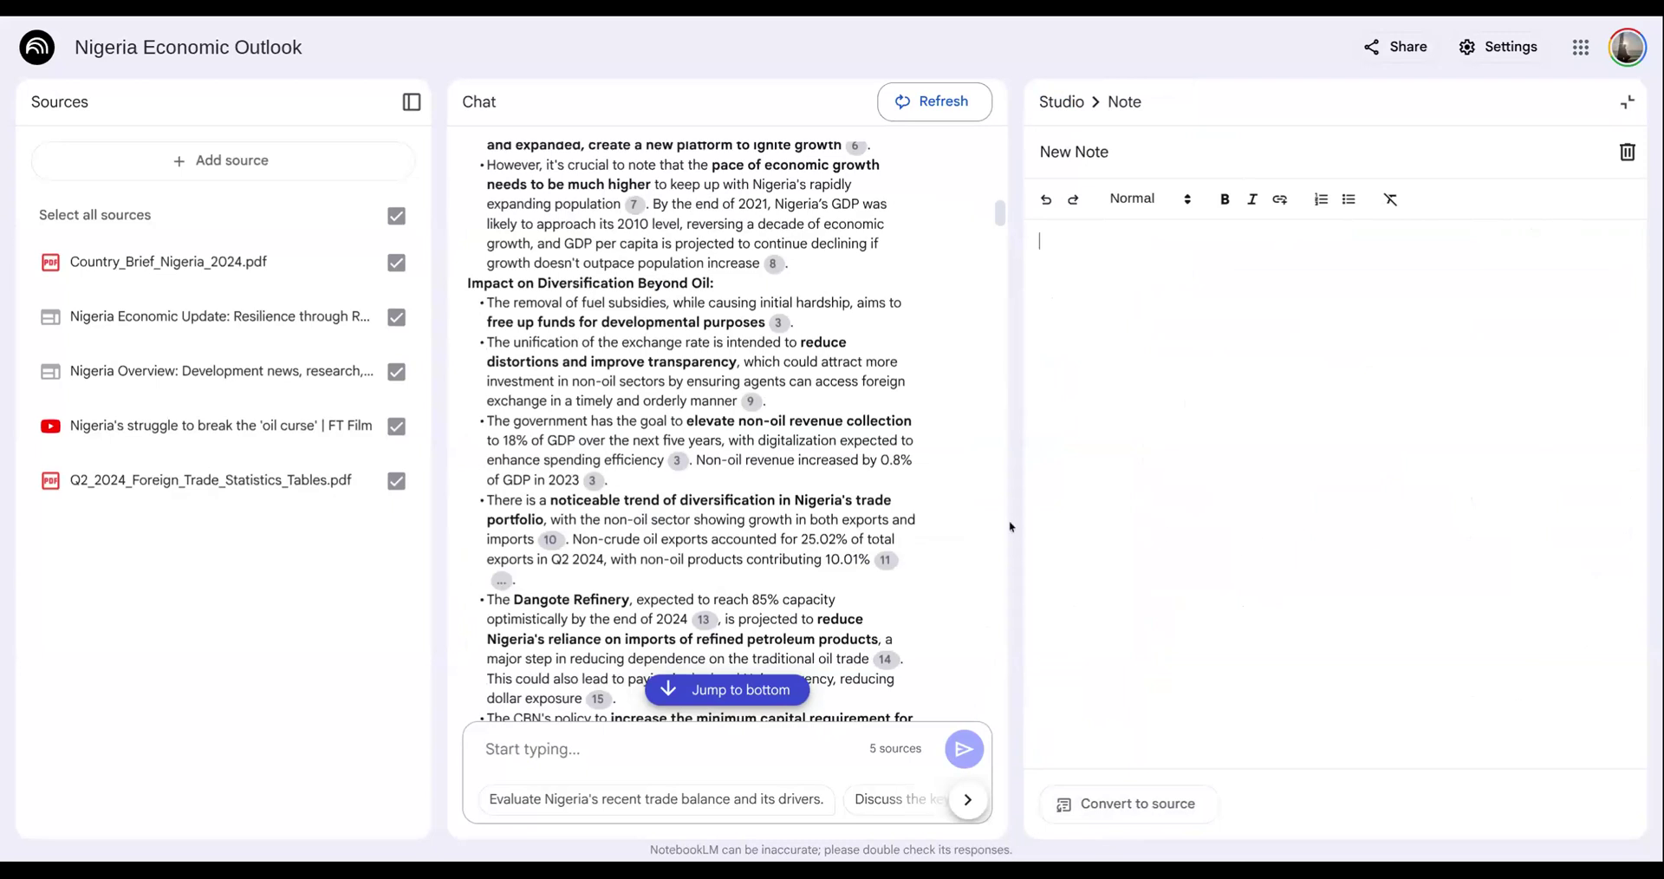
scroll(974, 520, "down", 2)
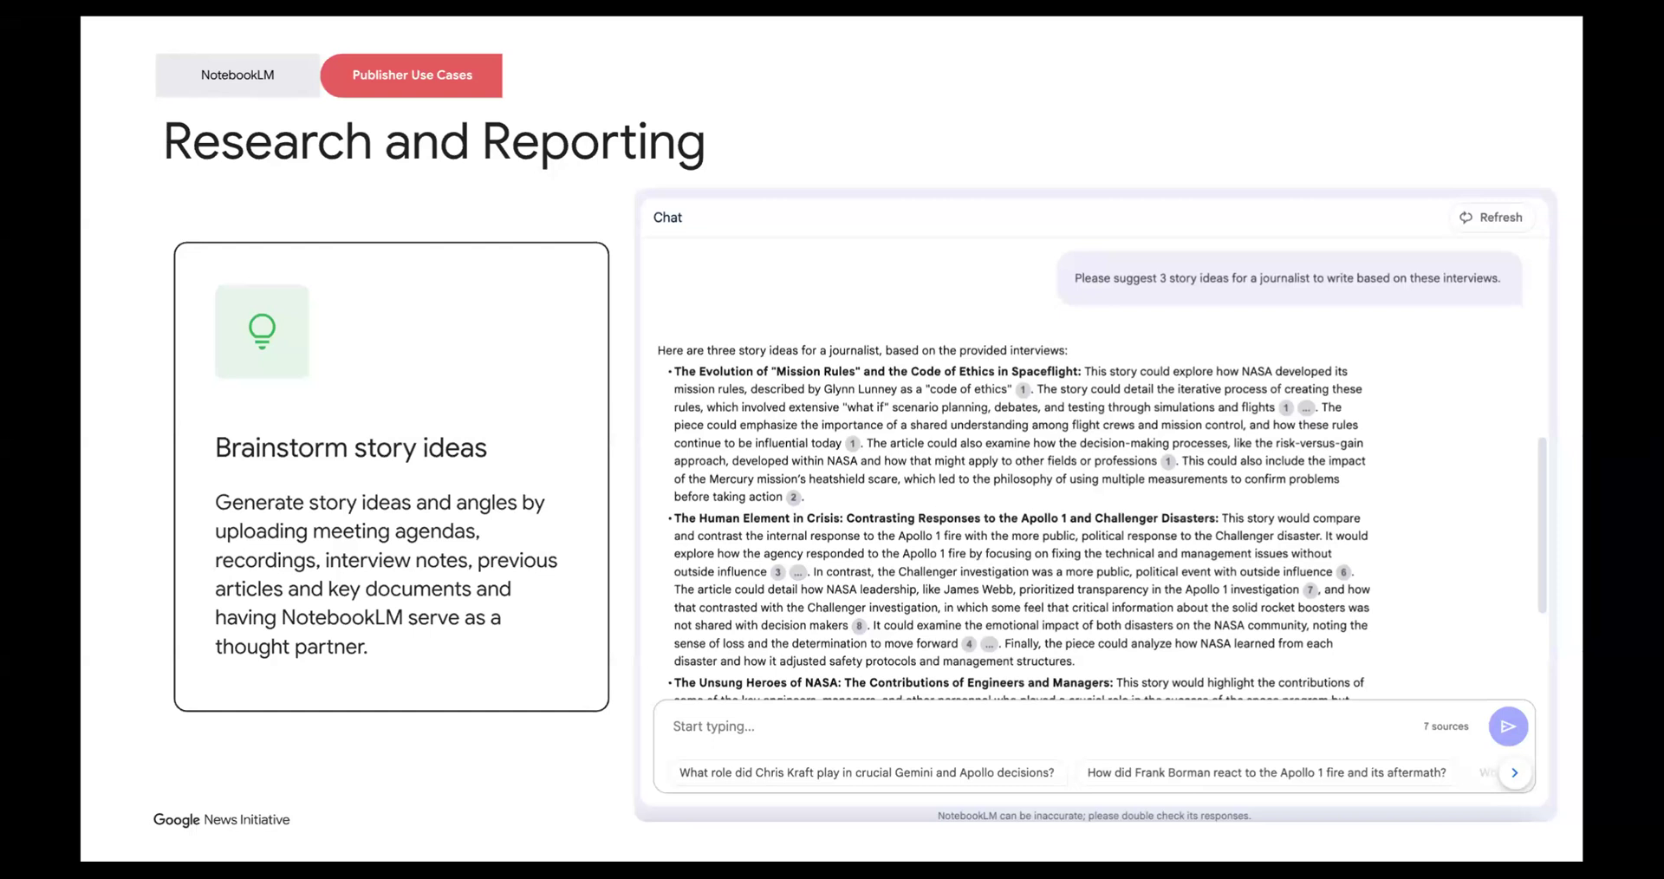
key("Right")
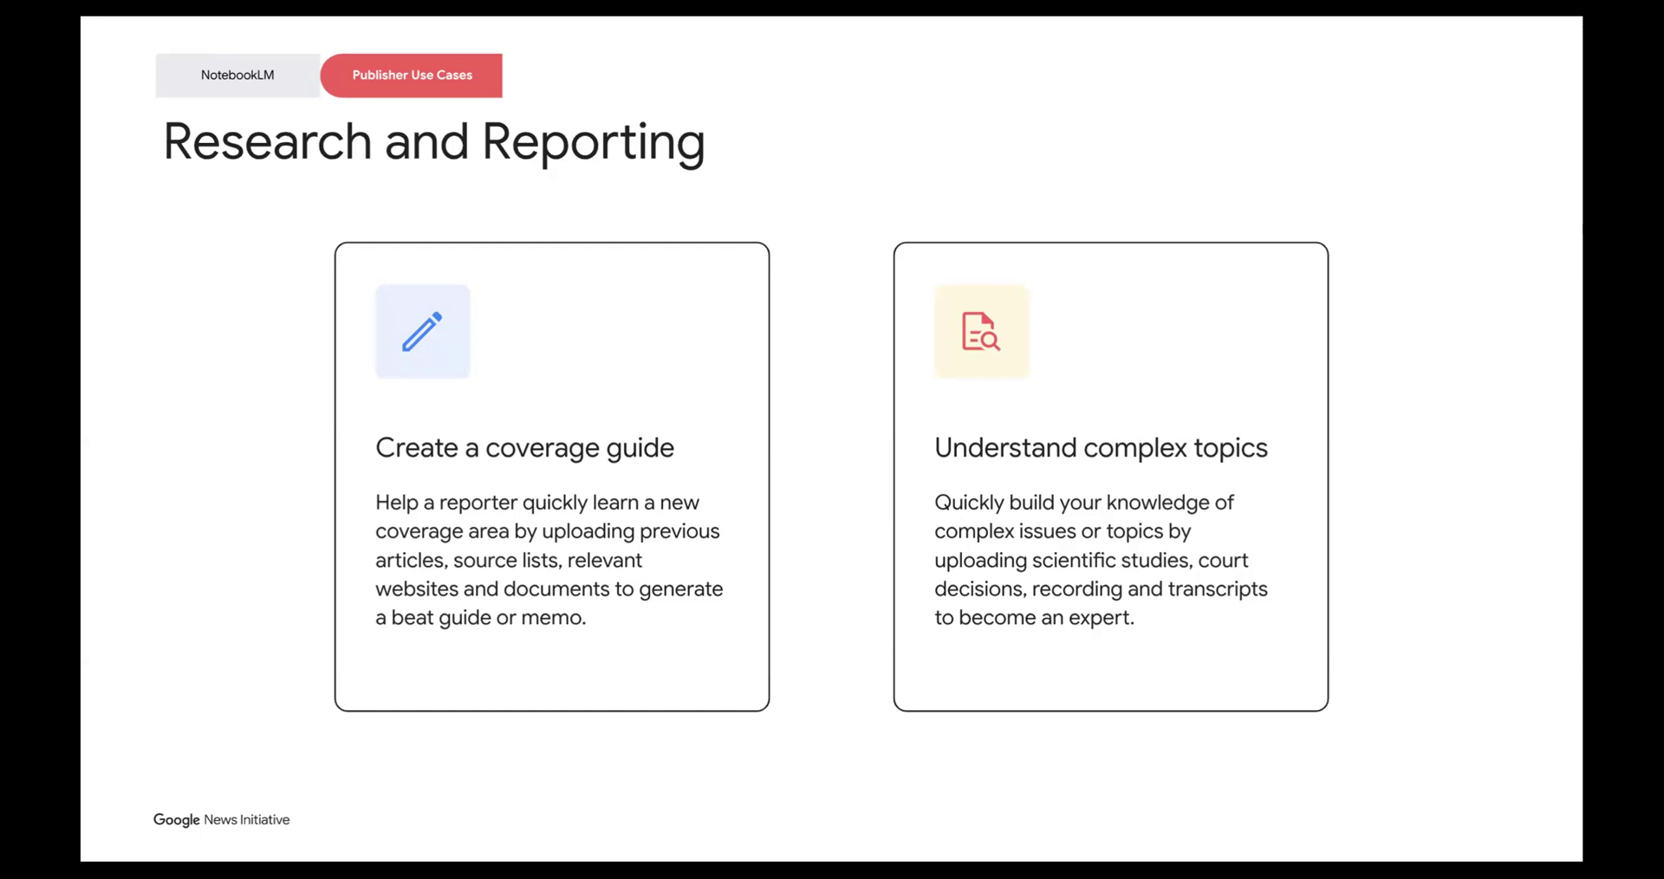
key("Right")
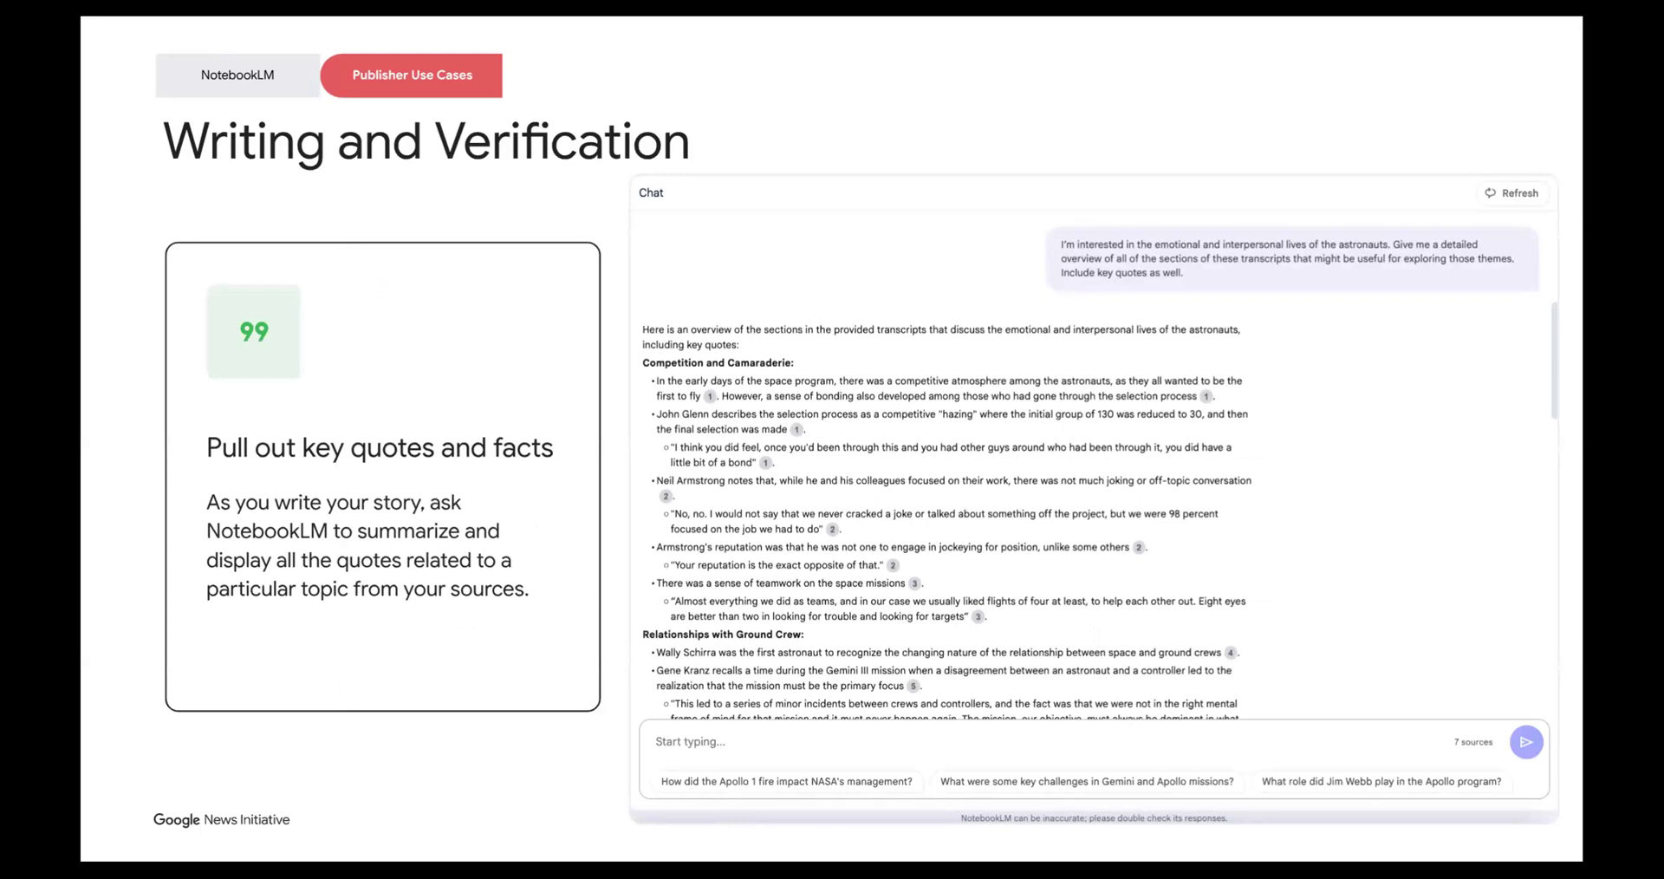
key("Right")
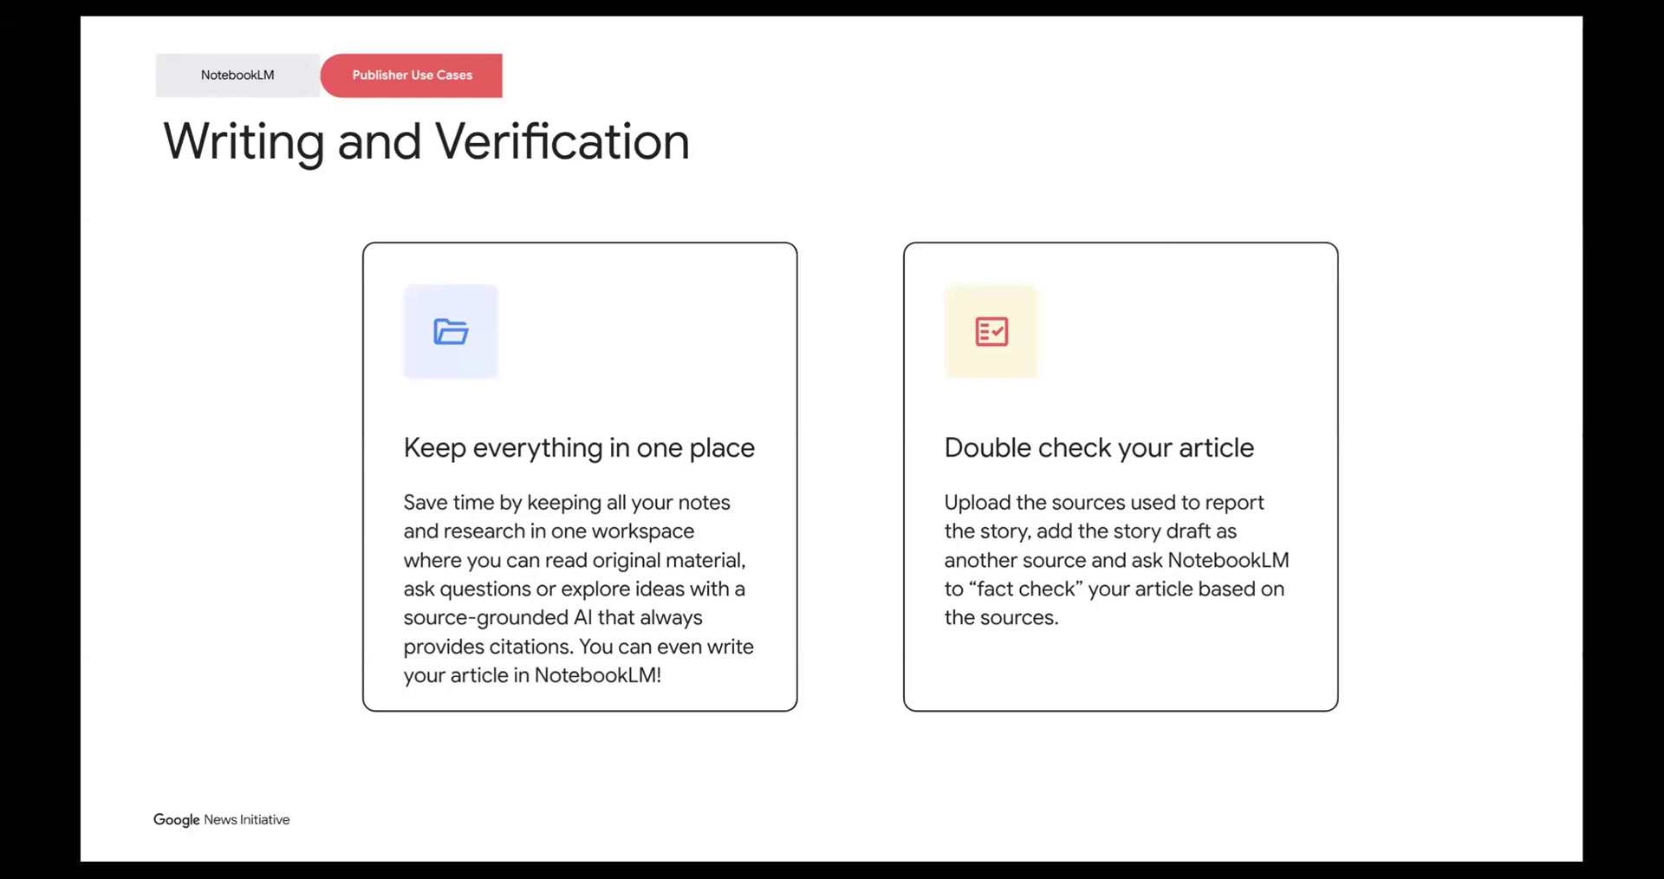
key("Right")
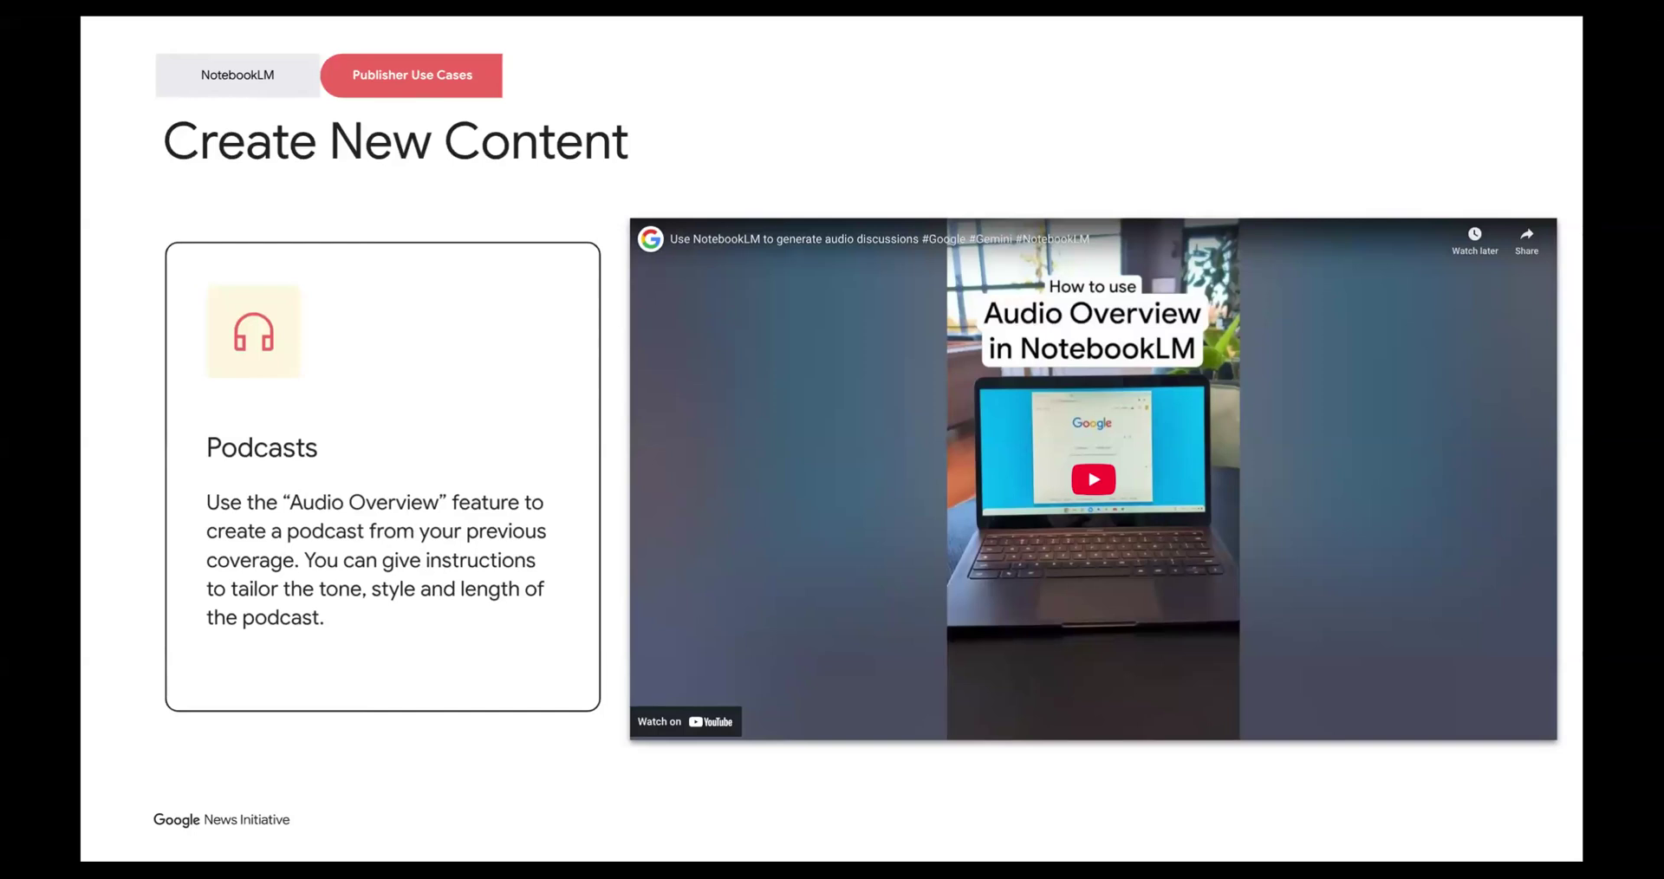
left_click(1096, 479)
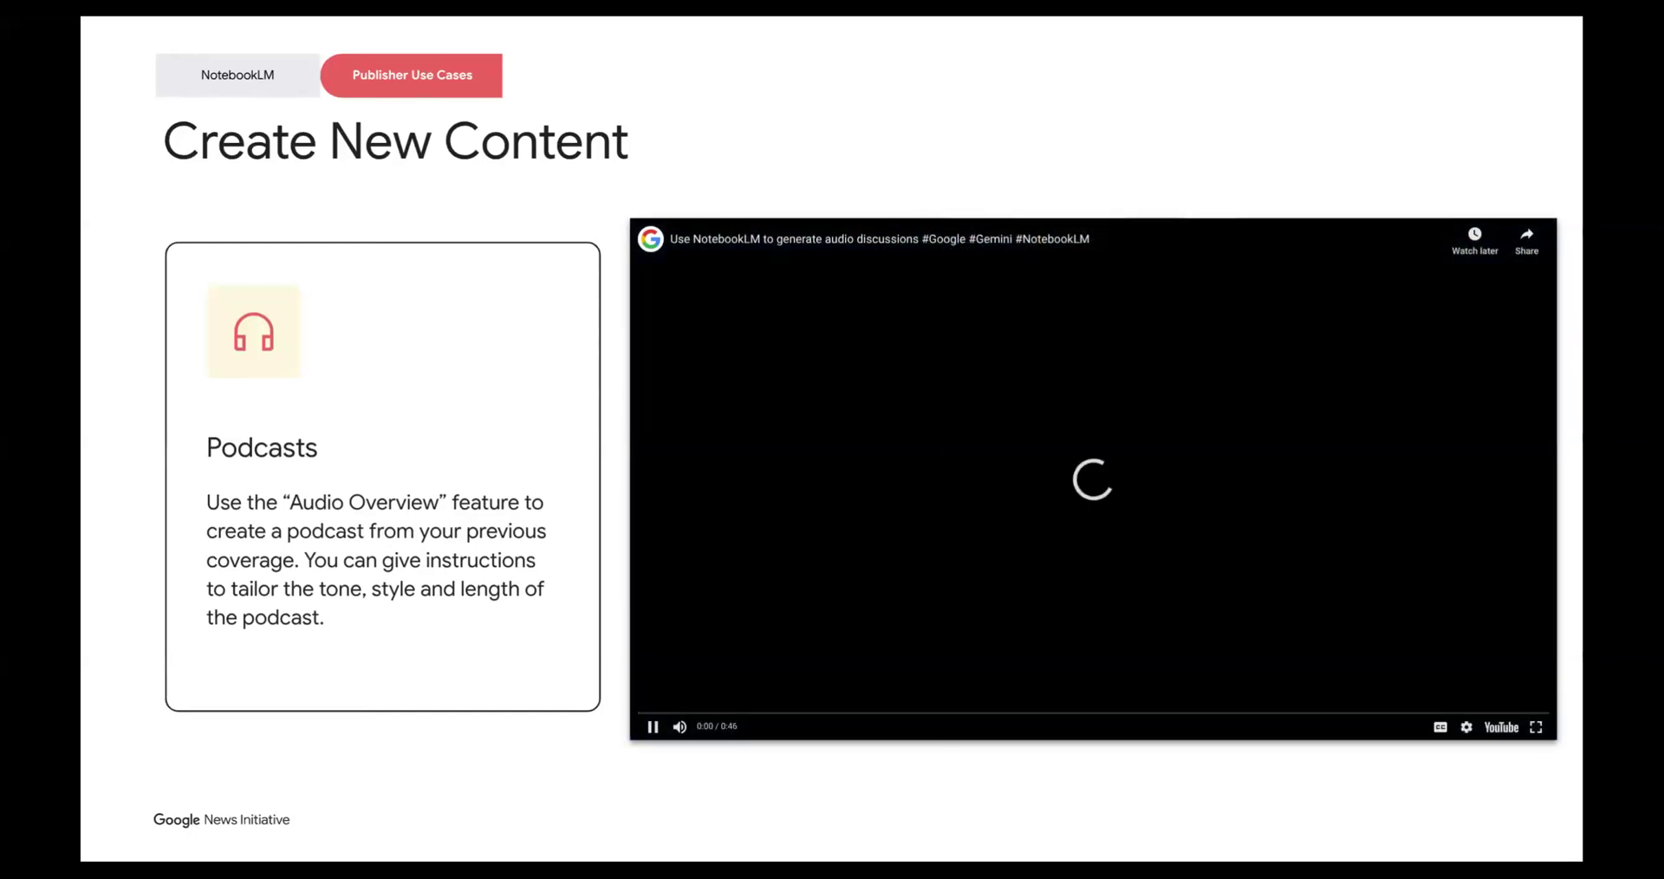
left_click(653, 729)
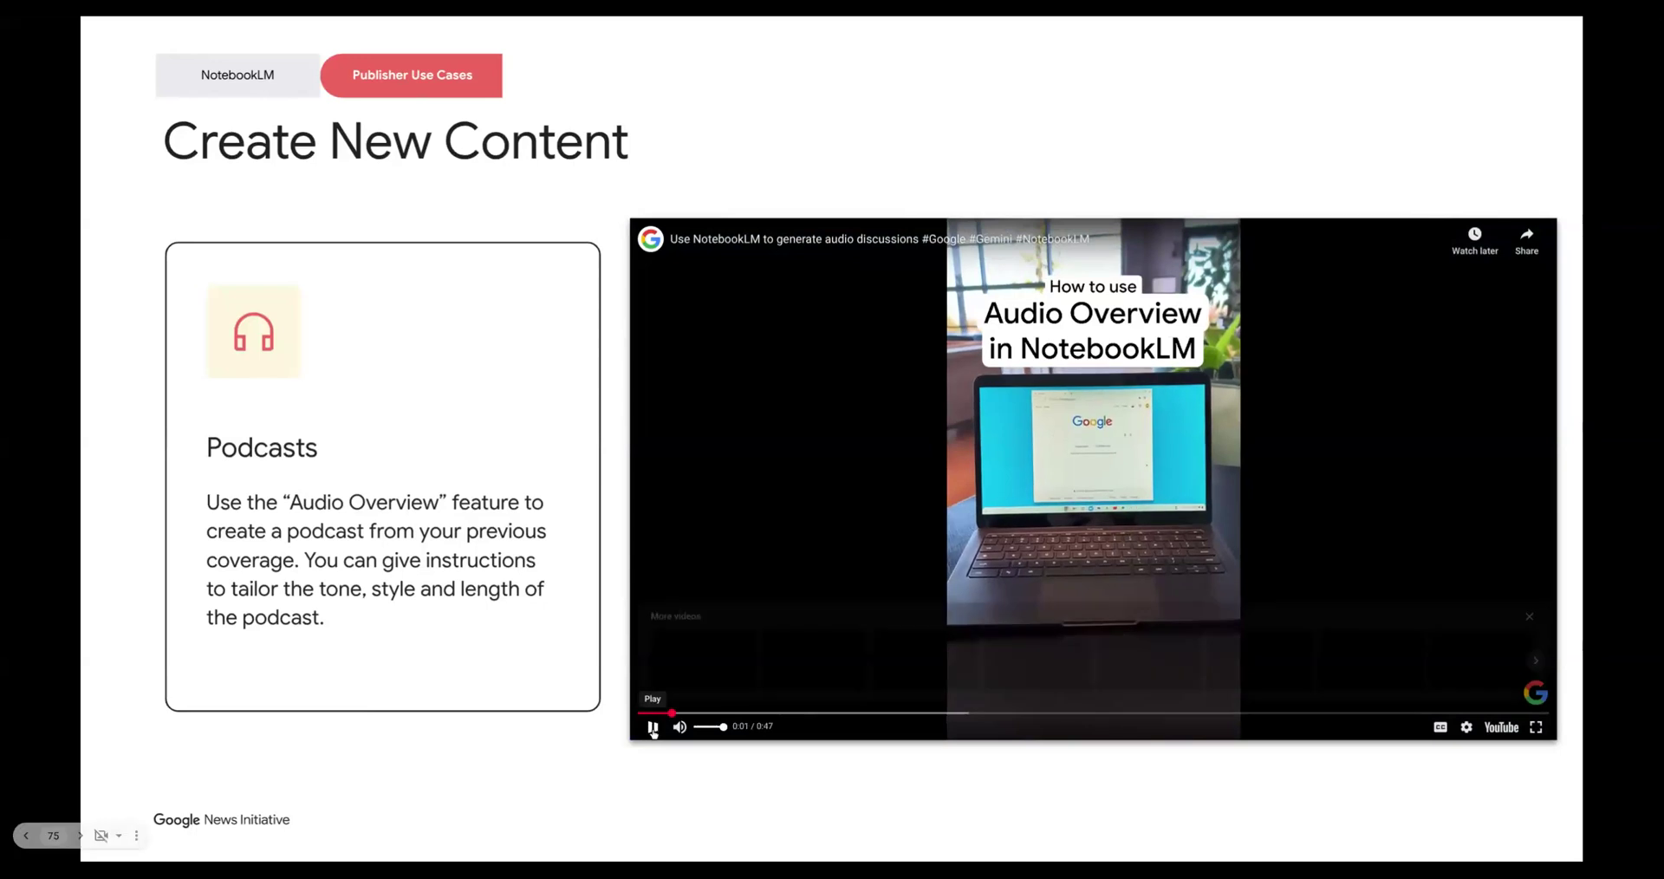
left_click(898, 153)
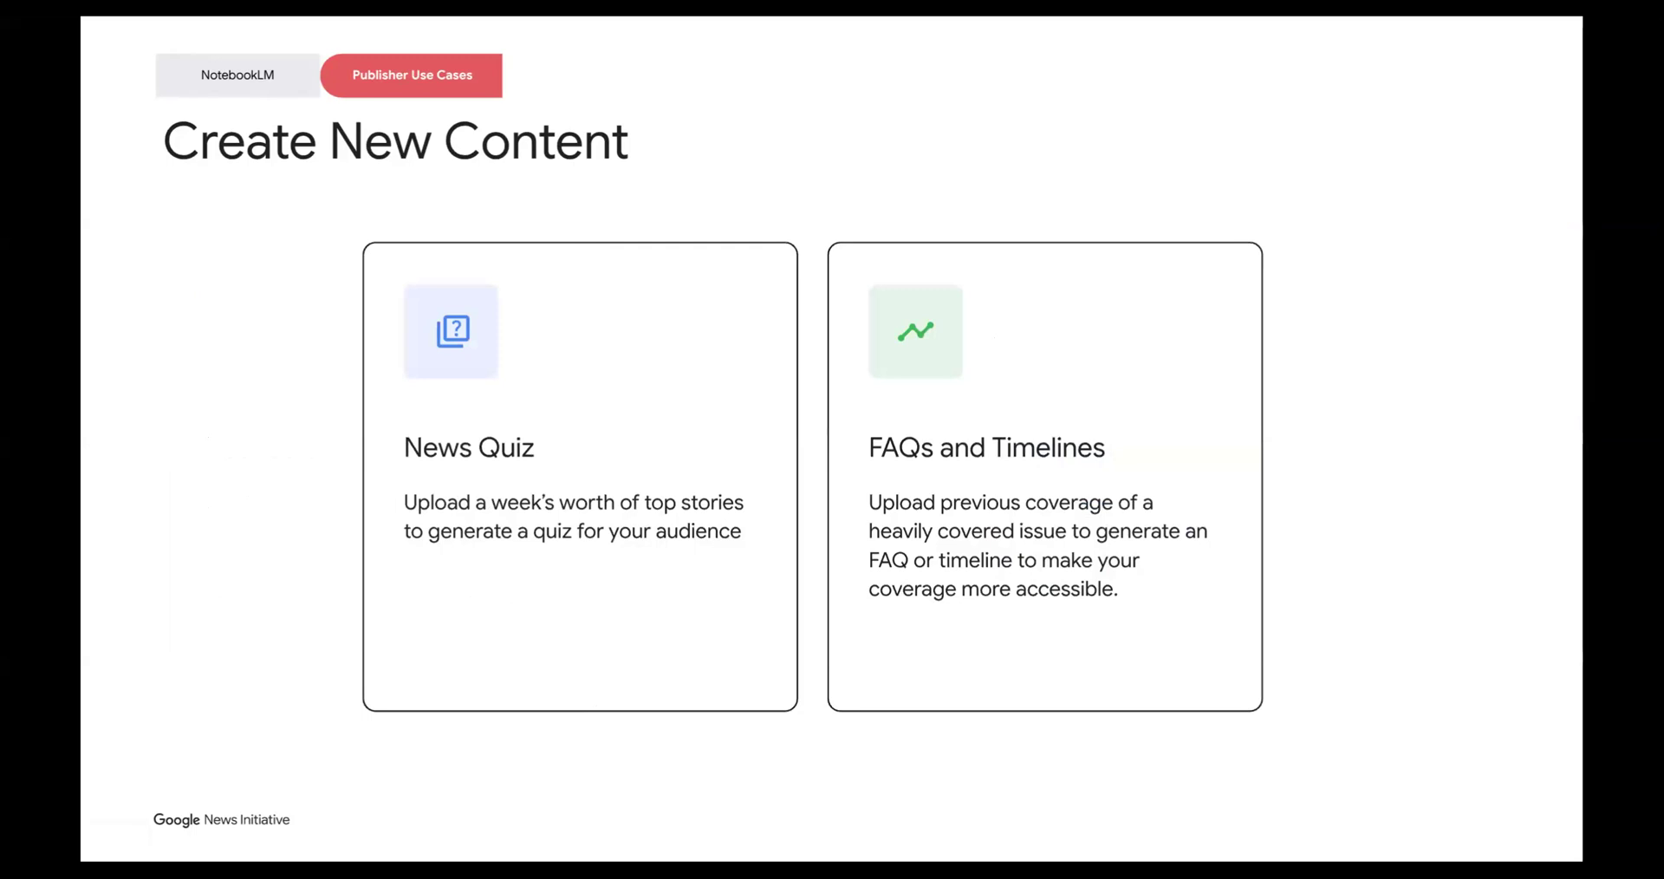
key("Right")
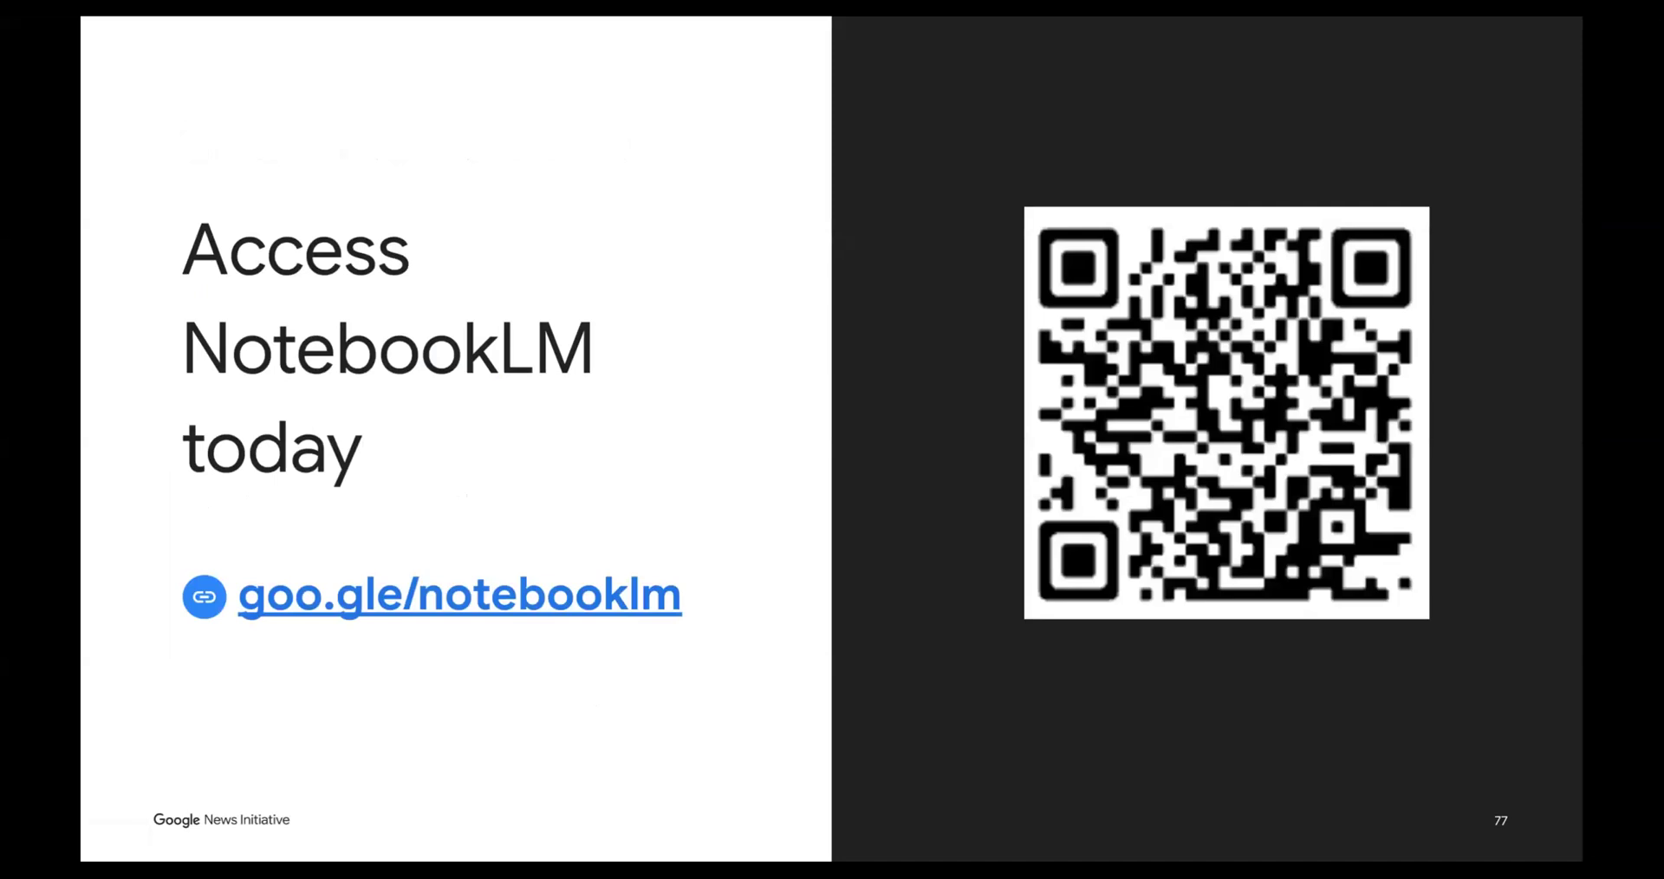